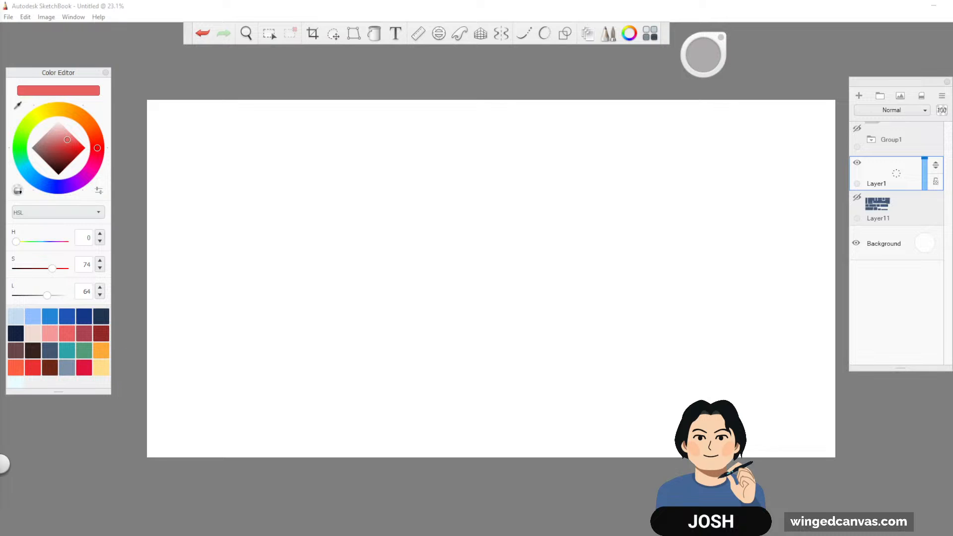
click(868, 15)
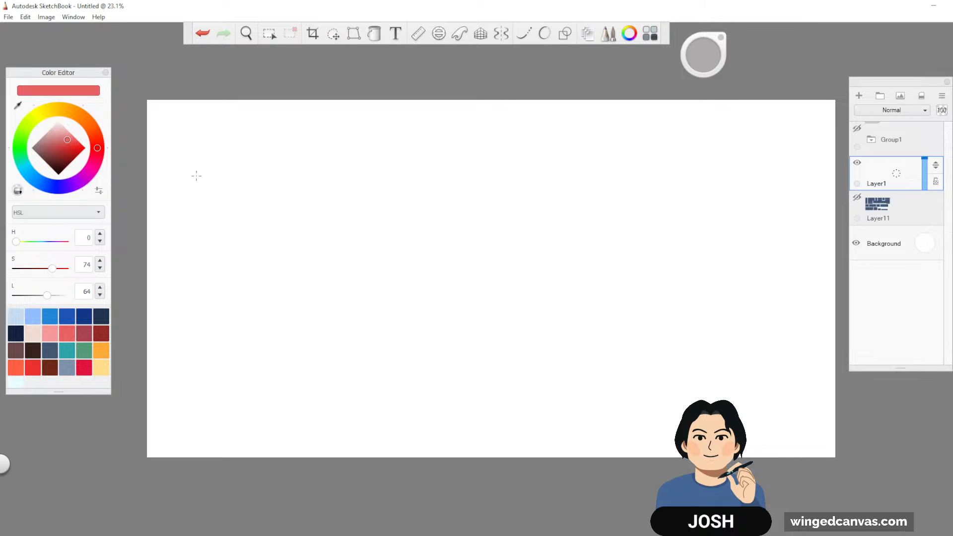
drag(194, 165, 169, 203)
key(ctrl+z)
Step: Handwrite "Starting Soon!!" at brush size 15.6 in the canvas's upper-left area and underline it with a slanted stroke
drag(697, 52, 696, 51)
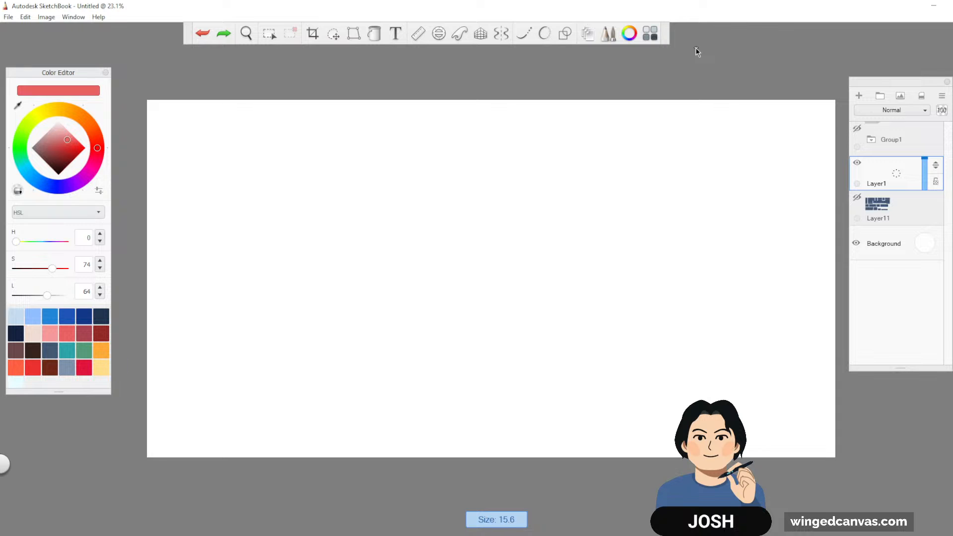
mouse_move(196, 170)
mouse_down()
mouse_move(178, 204)
mouse_move(209, 174)
mouse_move(234, 204)
mouse_move(270, 188)
mouse_move(264, 217)
mouse_up()
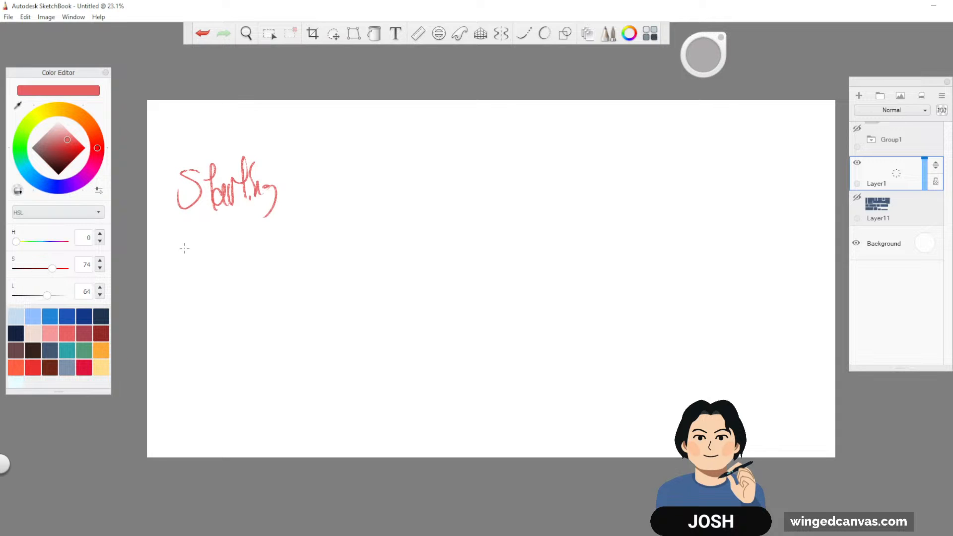
mouse_move(199, 229)
mouse_down()
mouse_move(184, 268)
mouse_move(242, 257)
mouse_up()
mouse_move(254, 213)
mouse_down()
mouse_move(255, 235)
mouse_move(274, 248)
mouse_up()
click(262, 259)
click(276, 263)
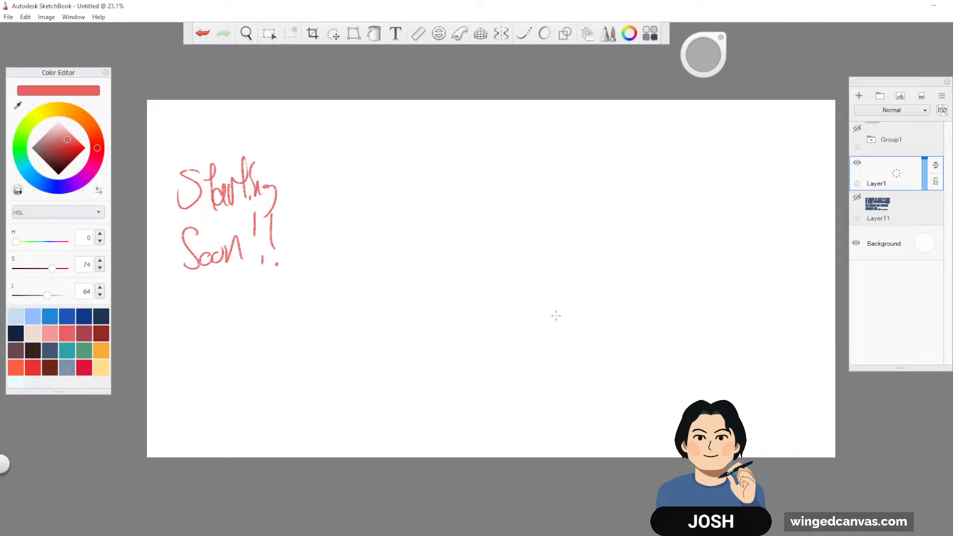
drag(168, 291, 307, 263)
Step: Handwrite "3:00 Pm est." below the underline and draw a double vertical divider line beside the text
mouse_move(178, 313)
mouse_down()
mouse_move(183, 348)
mouse_move(208, 341)
mouse_move(224, 317)
mouse_move(247, 316)
mouse_up()
click(205, 314)
mouse_move(263, 305)
mouse_down()
mouse_move(263, 342)
mouse_move(265, 323)
mouse_move(295, 329)
mouse_up()
drag(208, 372, 226, 378)
drag(250, 346, 246, 376)
drag(232, 364, 256, 361)
drag(262, 370, 260, 377)
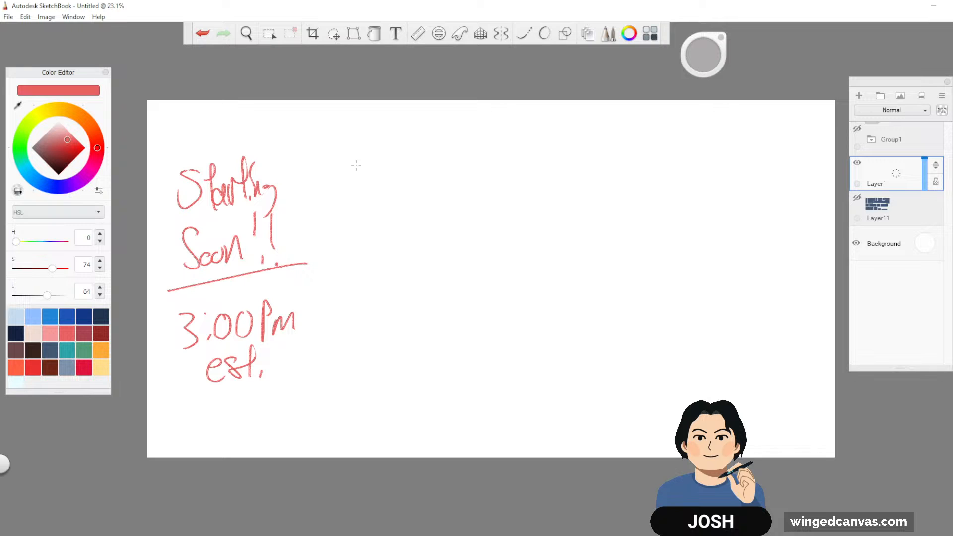
drag(341, 119, 349, 421)
drag(353, 117, 353, 422)
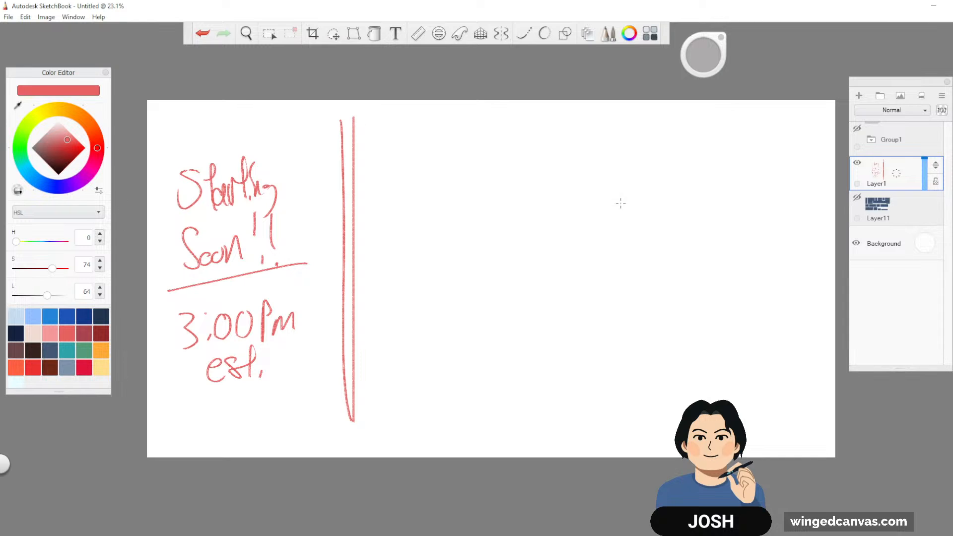
Step: Sketch a loose, layered circle for the head in the blank area beyond the vertical divider
mouse_move(551, 202)
mouse_down()
mouse_move(610, 177)
mouse_move(561, 277)
mouse_up()
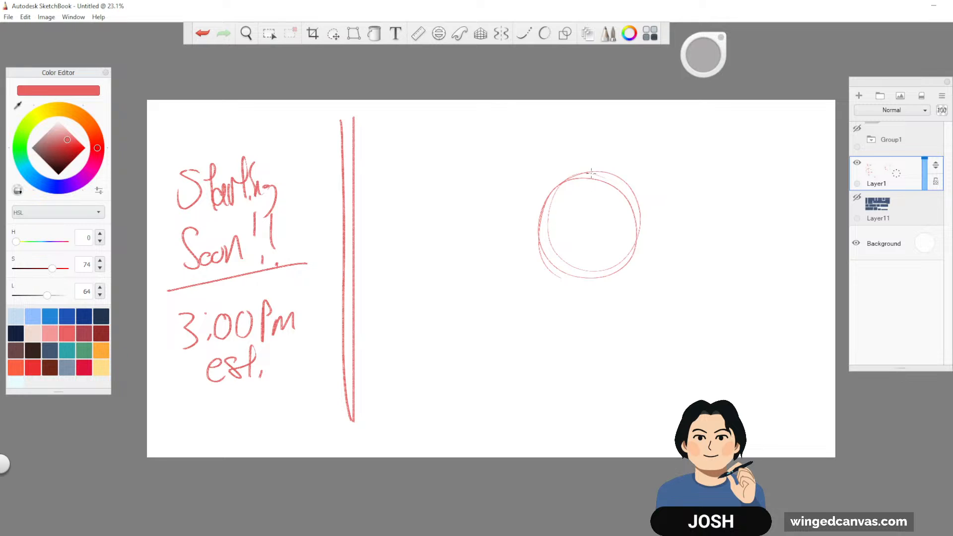
drag(552, 190, 542, 260)
drag(541, 226, 556, 272)
mouse_move(565, 176)
mouse_down()
mouse_move(606, 171)
mouse_move(638, 208)
mouse_move(634, 196)
mouse_move(636, 252)
mouse_up()
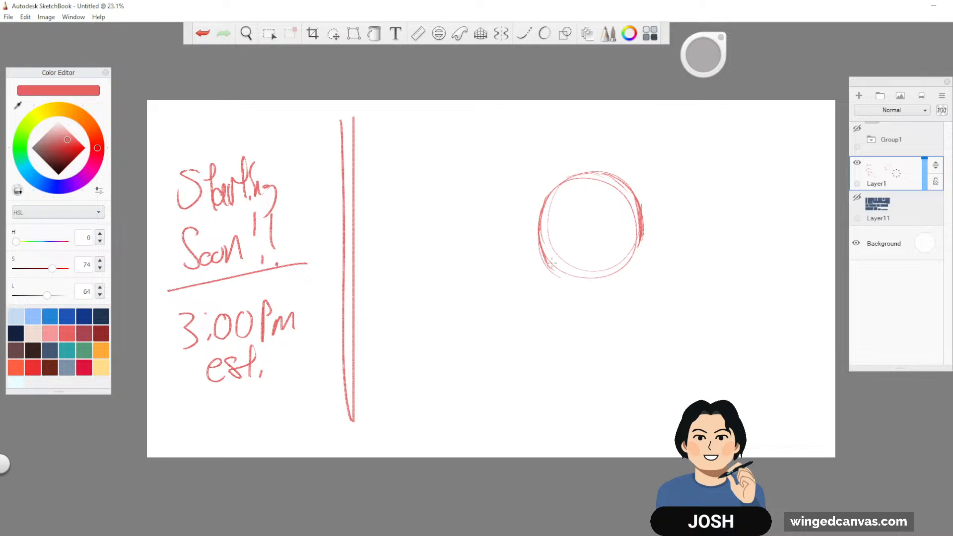
mouse_move(549, 262)
mouse_down()
mouse_move(574, 280)
mouse_move(551, 264)
mouse_move(598, 270)
mouse_move(582, 275)
mouse_move(617, 267)
mouse_up()
Step: Extend the head circle downward with a cheek line, a pointed chin and a jawline
drag(549, 192, 540, 287)
drag(540, 229, 558, 295)
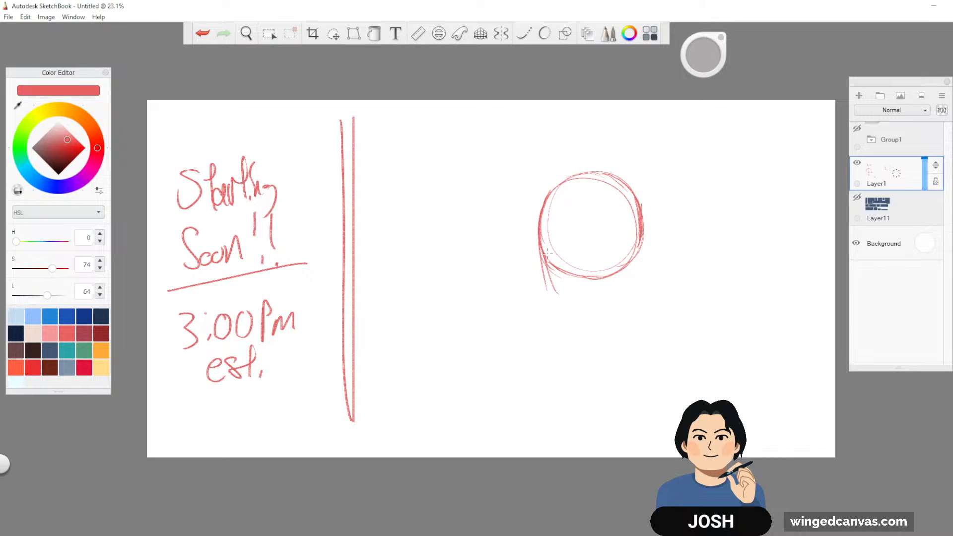
drag(543, 253, 569, 304)
mouse_move(566, 305)
mouse_down()
mouse_move(606, 293)
mouse_move(621, 259)
mouse_up()
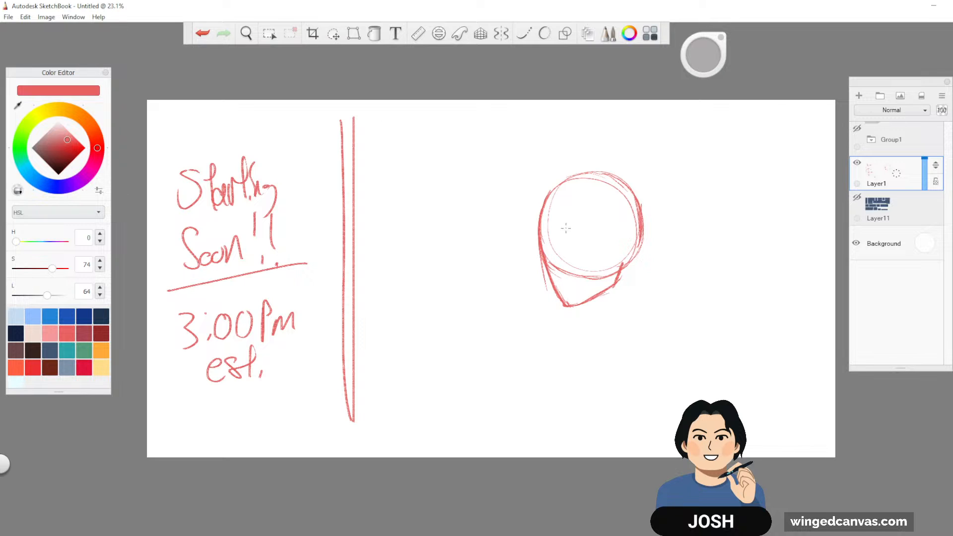
Step: Add a horizontal eye guideline and a curved vertical centre line to the three-quarter face
mouse_move(540, 241)
mouse_down()
mouse_move(579, 249)
mouse_move(622, 249)
mouse_up()
mouse_move(567, 202)
mouse_down()
mouse_move(558, 252)
mouse_move(566, 304)
mouse_up()
drag(560, 272, 564, 294)
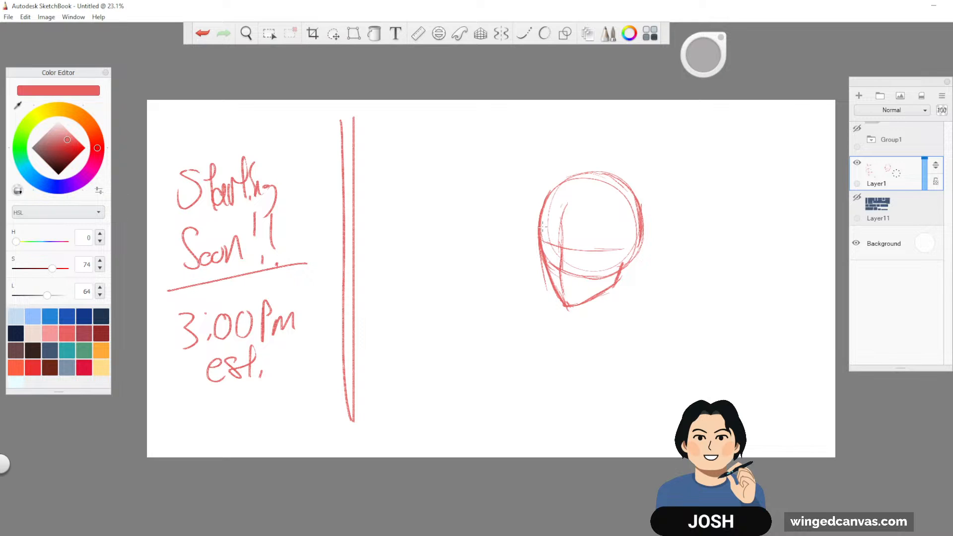
Step: Sketch two angled eyebrow lines above the eye guideline and a short neck line under the chin
mouse_move(540, 223)
mouse_down()
mouse_move(581, 234)
mouse_move(570, 239)
mouse_move(593, 233)
mouse_up()
key(ctrl+z)
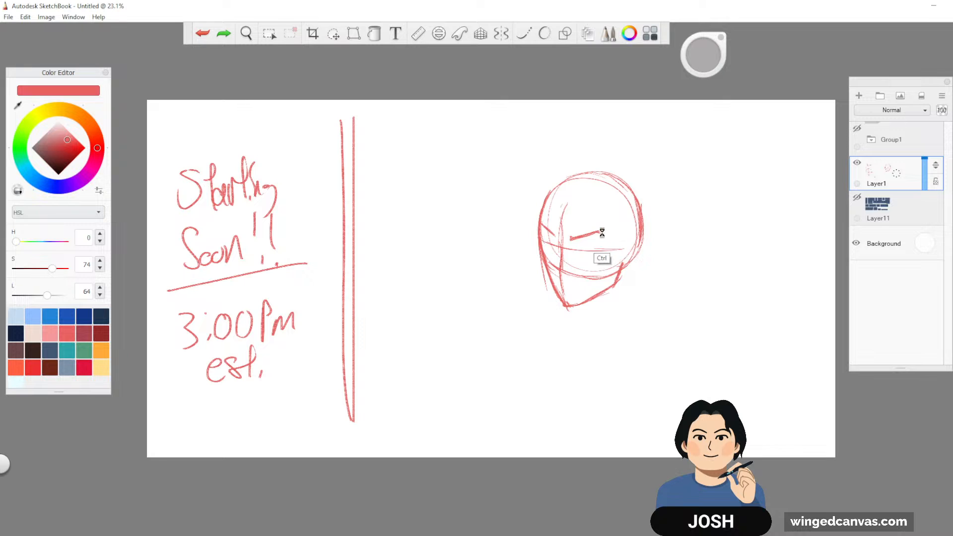
key(ctrl+z)
mouse_move(585, 234)
mouse_down()
mouse_move(570, 236)
mouse_move(604, 232)
mouse_up()
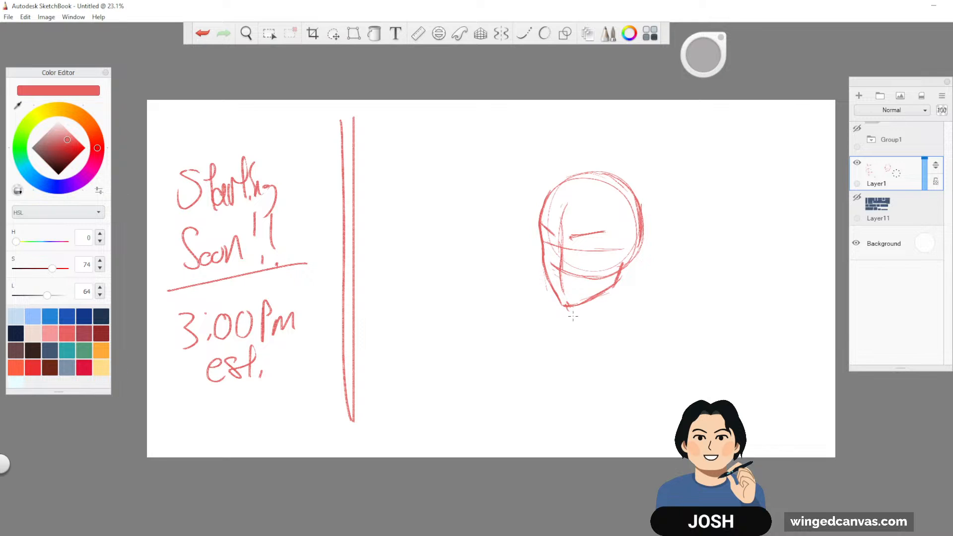
drag(579, 306, 590, 319)
Step: Sketch the far eye beneath its eyebrow and a small nose below it
key(space)
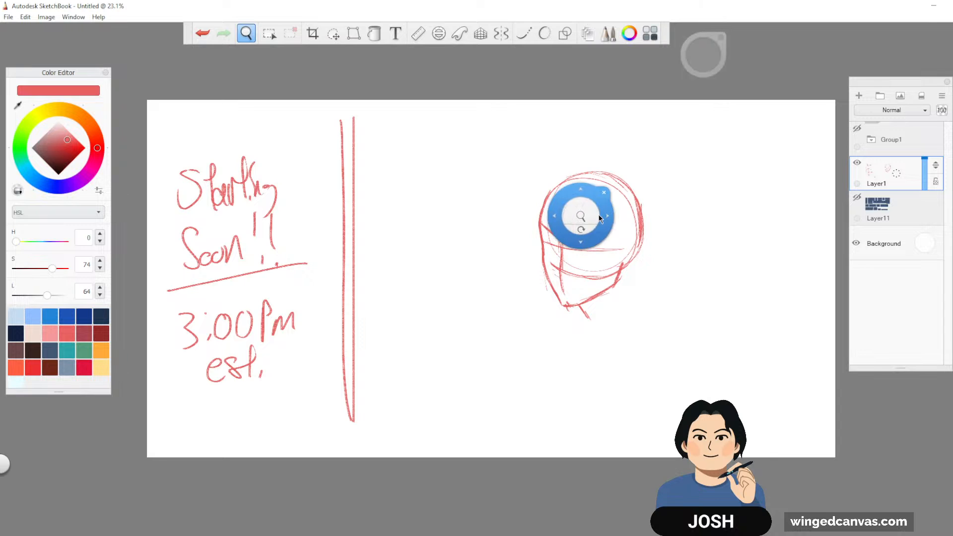
drag(588, 214, 682, 275)
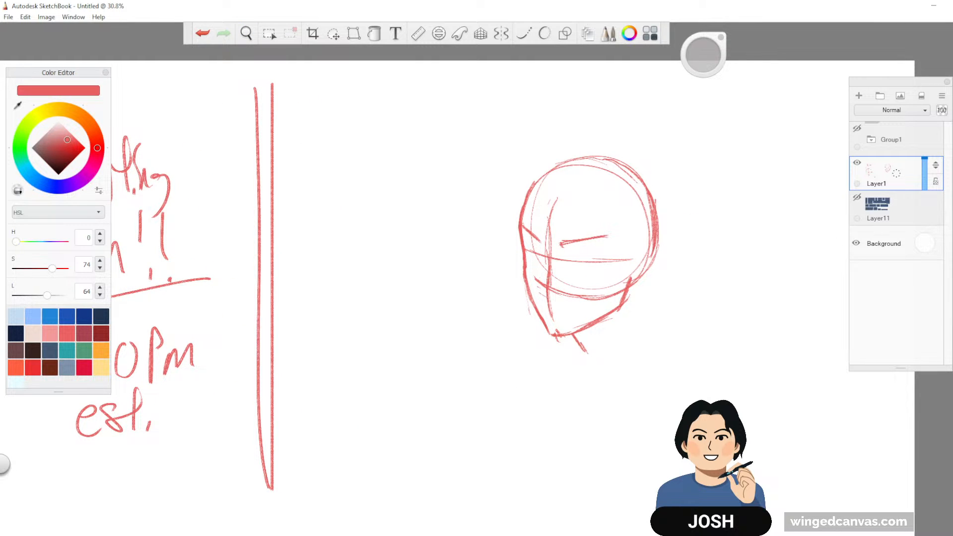
drag(703, 54, 708, 58)
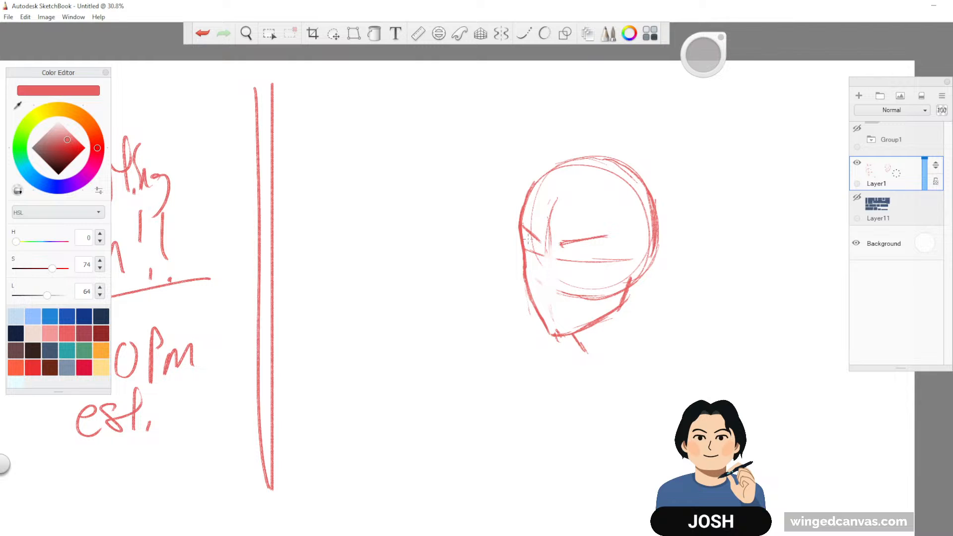
drag(527, 233, 544, 261)
drag(535, 284, 540, 292)
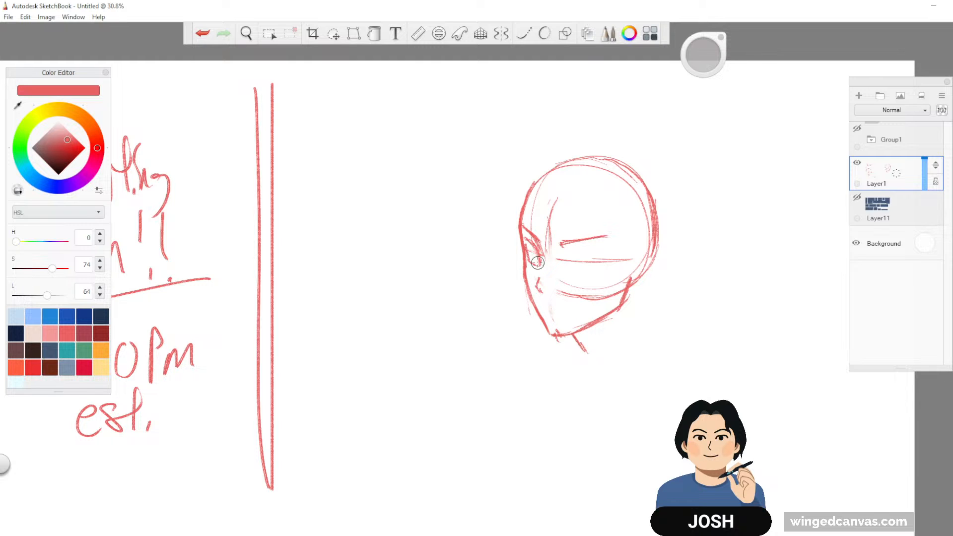
mouse_move(528, 253)
mouse_down()
mouse_move(537, 240)
mouse_move(534, 263)
mouse_up()
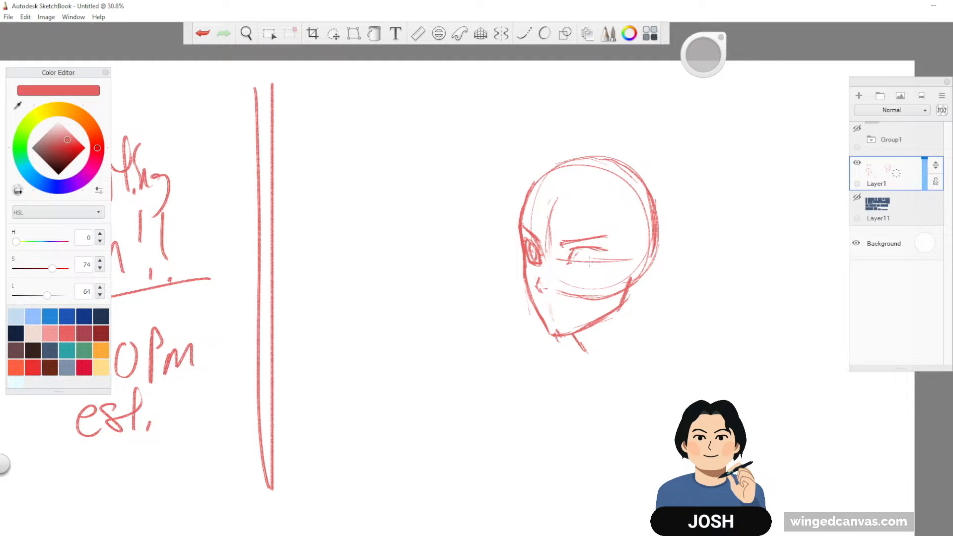
Step: Draw the near eye's lids and iris, and reinforce the far eye's outline
drag(570, 263, 602, 261)
drag(578, 258, 581, 245)
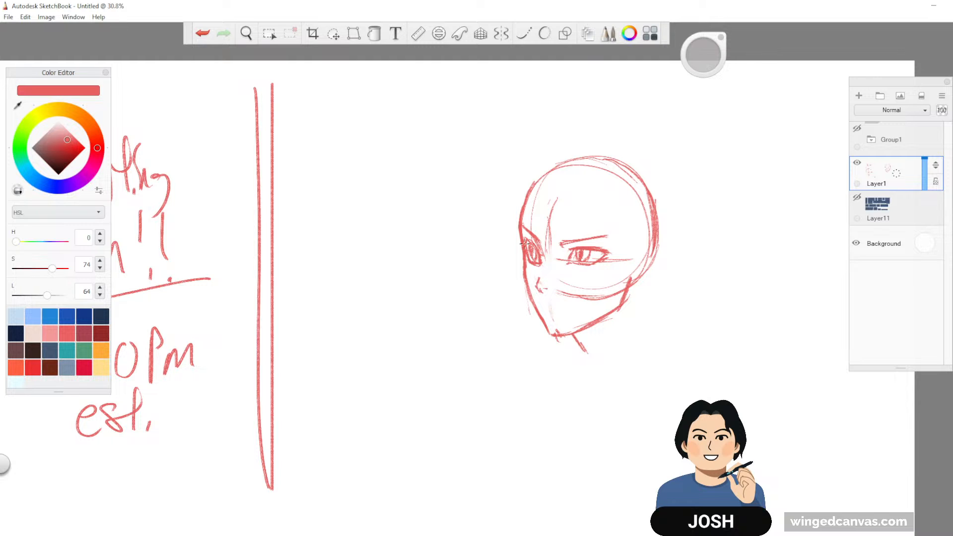
drag(524, 244, 524, 255)
Step: Fade out the face's vertical centre line and lower head-circle line with the eraser
mouse_move(541, 241)
mouse_down()
mouse_move(544, 268)
mouse_move(554, 198)
mouse_up()
key(e)
mouse_move(568, 294)
mouse_down()
mouse_move(612, 297)
mouse_move(584, 298)
mouse_up()
key(e)
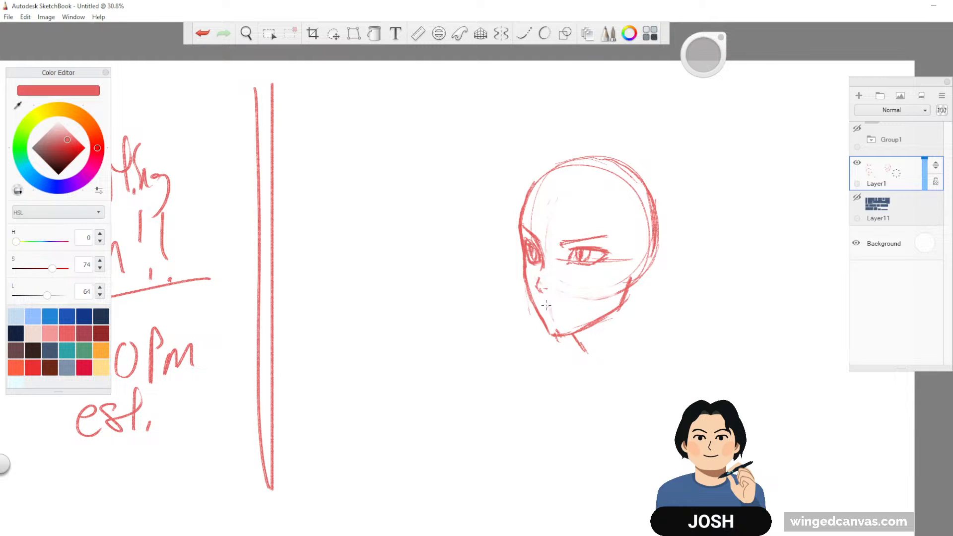
Step: Draw a slight smile below the nose and outline the neck beneath the jaw
drag(545, 303, 591, 301)
drag(546, 304, 577, 307)
drag(583, 353, 760, 321)
Step: Sketch a hairline peaking at the forehead and falling past the outer edges of both eyes
key(space)
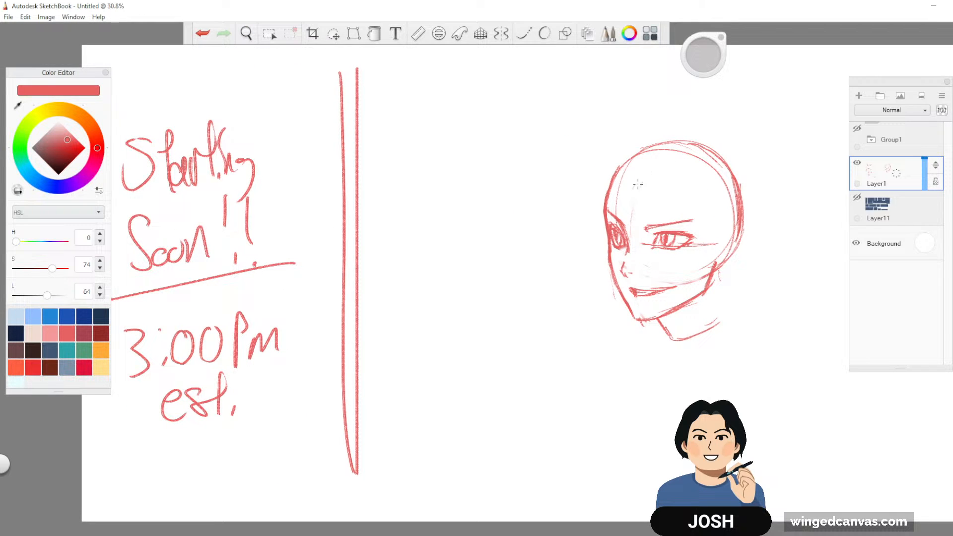
drag(643, 171, 610, 222)
drag(620, 188, 614, 215)
drag(646, 171, 680, 227)
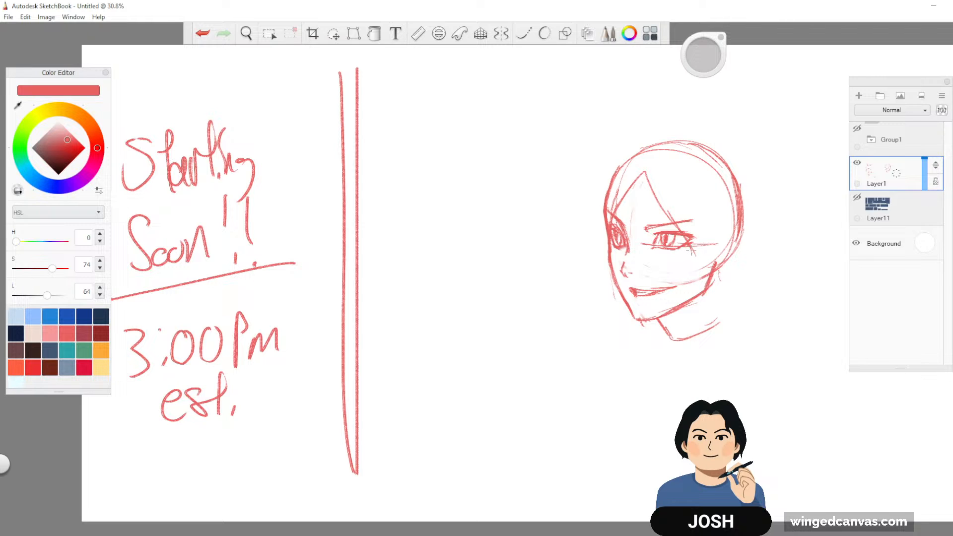
mouse_move(689, 245)
mouse_down()
mouse_move(697, 280)
mouse_move(696, 264)
mouse_up()
Step: Outline the top of the hair and add spiky tufts flaring out on the far side of the face
mouse_move(601, 178)
mouse_down()
mouse_move(645, 143)
mouse_move(685, 136)
mouse_move(641, 140)
mouse_move(699, 134)
mouse_up()
mouse_move(586, 159)
mouse_down()
mouse_move(605, 179)
mouse_move(590, 217)
mouse_up()
drag(566, 181, 597, 202)
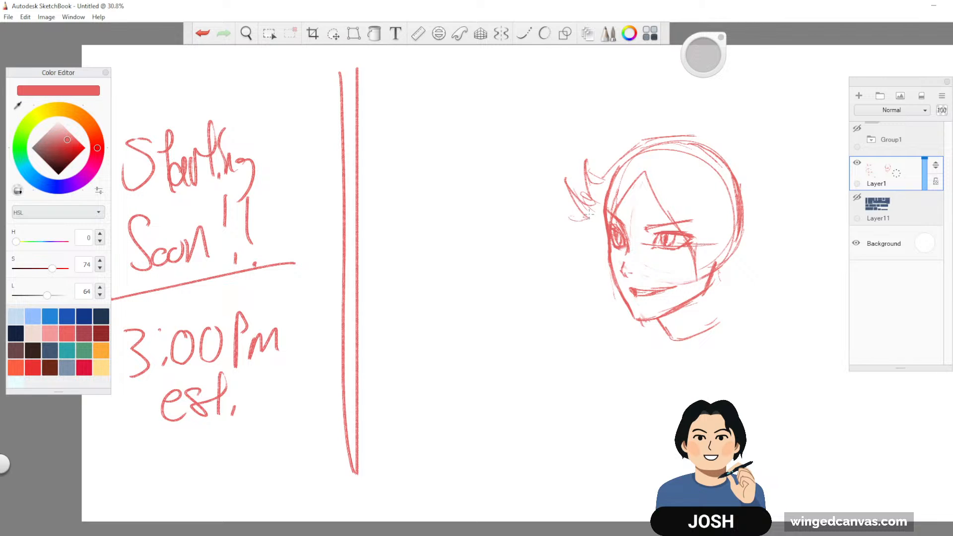
mouse_move(556, 218)
mouse_down()
mouse_move(593, 232)
mouse_move(588, 270)
mouse_up()
Step: Draw long pointed strands of hair hanging beside the far cheek down past the chin
mouse_move(590, 231)
mouse_down()
mouse_move(589, 273)
mouse_move(596, 256)
mouse_move(603, 311)
mouse_up()
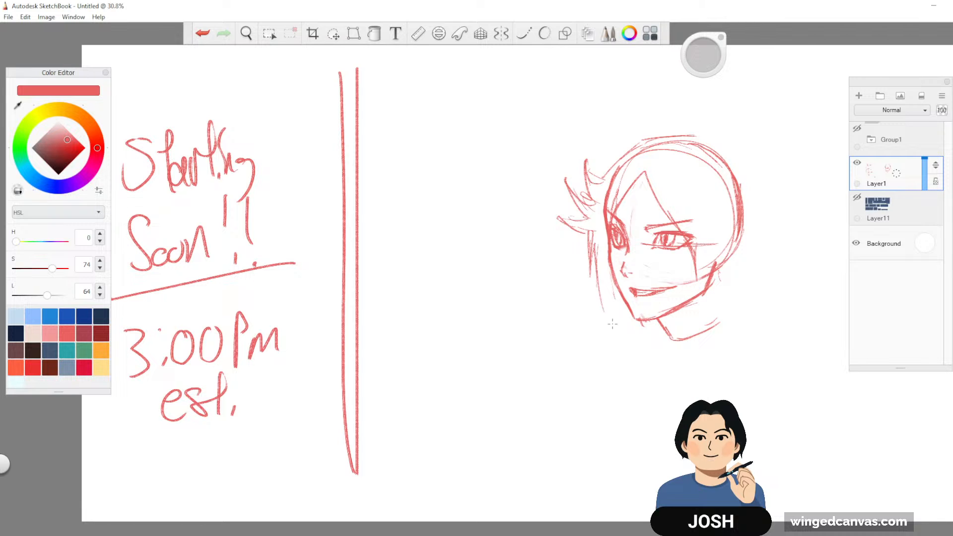
mouse_move(614, 270)
mouse_down()
mouse_move(609, 321)
mouse_move(607, 276)
mouse_move(617, 319)
mouse_move(604, 297)
mouse_up()
drag(609, 294, 623, 334)
drag(610, 283, 629, 339)
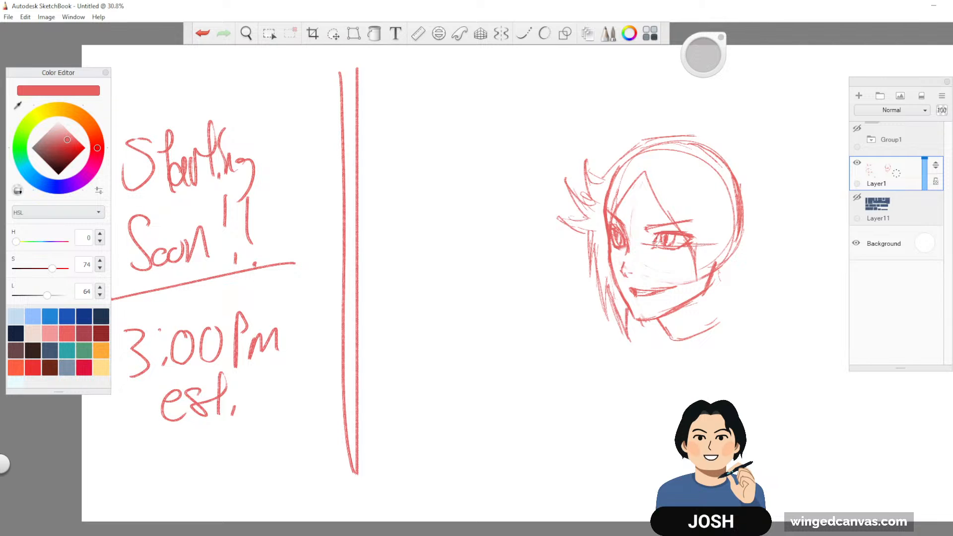
Step: Erase the leftover skull and eye guidelines, and sketch a side lock over the near end of the jaw
mouse_move(649, 154)
mouse_down()
mouse_move(613, 184)
mouse_move(607, 213)
mouse_up()
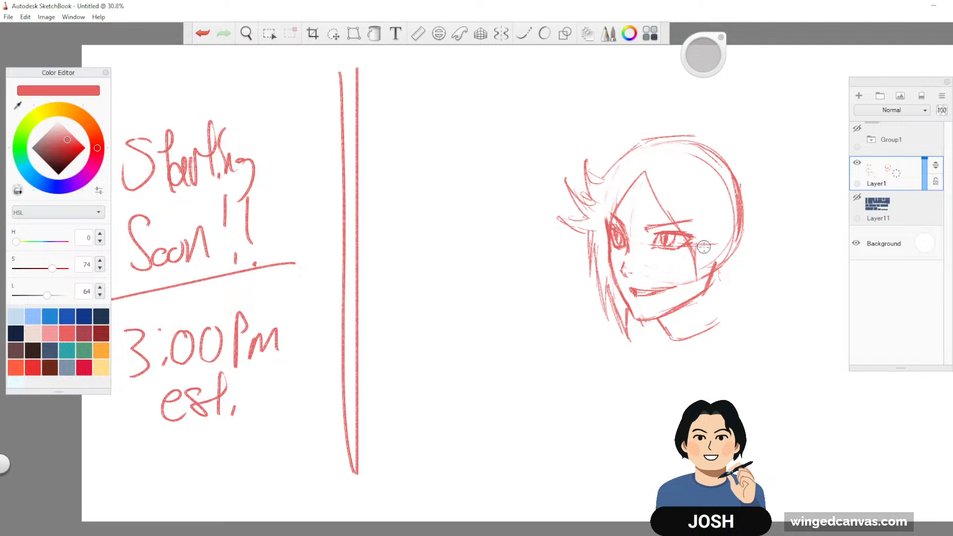
mouse_move(716, 244)
mouse_down()
mouse_move(699, 245)
mouse_move(692, 287)
mouse_move(659, 307)
mouse_up()
drag(695, 244, 735, 317)
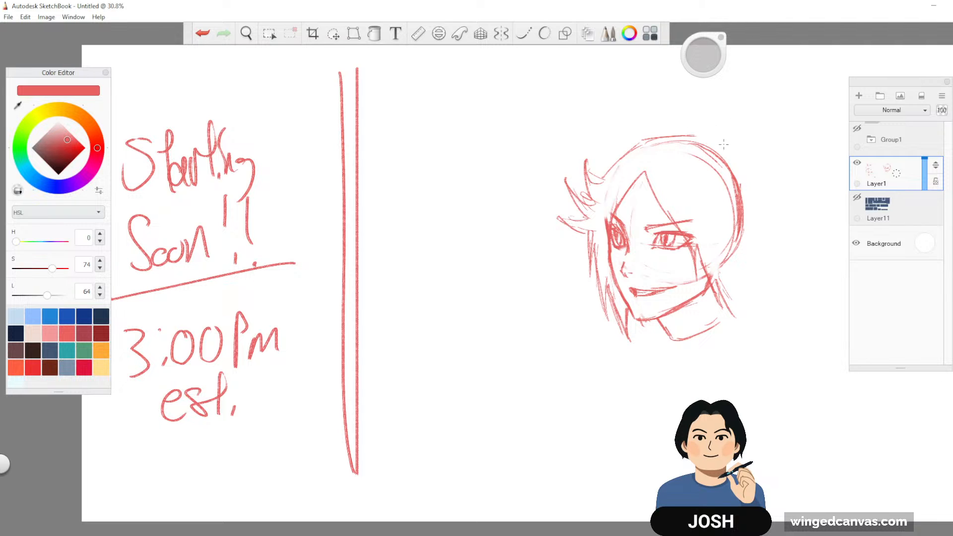
Step: Outline the back of the head with spiky tufts flaring out behind it, cleaning up the inner skull lines
drag(653, 155, 675, 150)
mouse_move(708, 140)
mouse_down()
mouse_move(748, 194)
mouse_move(741, 170)
mouse_move(747, 229)
mouse_up()
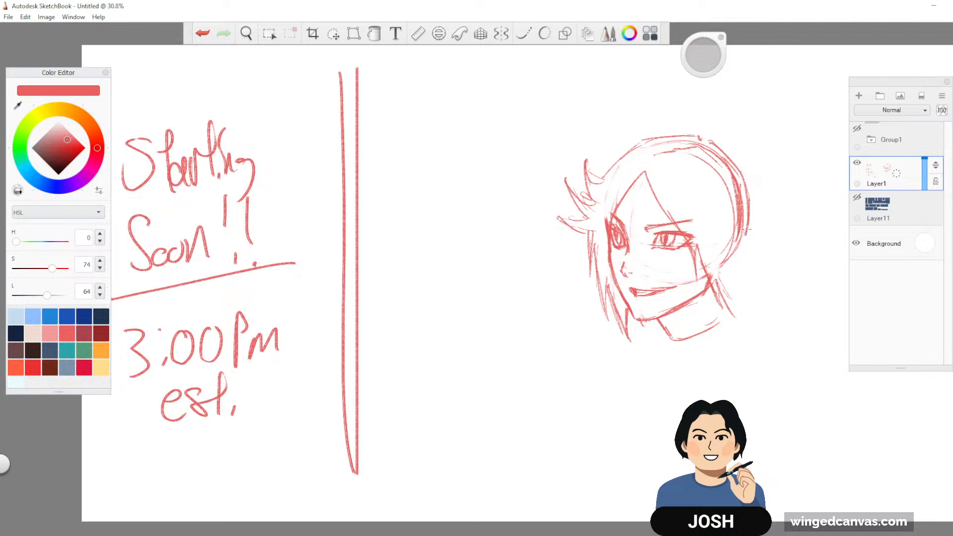
mouse_move(736, 316)
mouse_down()
mouse_move(729, 290)
mouse_move(739, 274)
mouse_move(747, 300)
mouse_move(759, 302)
mouse_up()
mouse_move(738, 268)
mouse_down()
mouse_move(758, 278)
mouse_move(748, 280)
mouse_move(794, 258)
mouse_move(752, 249)
mouse_move(798, 238)
mouse_up()
mouse_move(799, 231)
mouse_down()
mouse_move(762, 231)
mouse_move(770, 222)
mouse_move(799, 221)
mouse_up()
drag(786, 223, 741, 225)
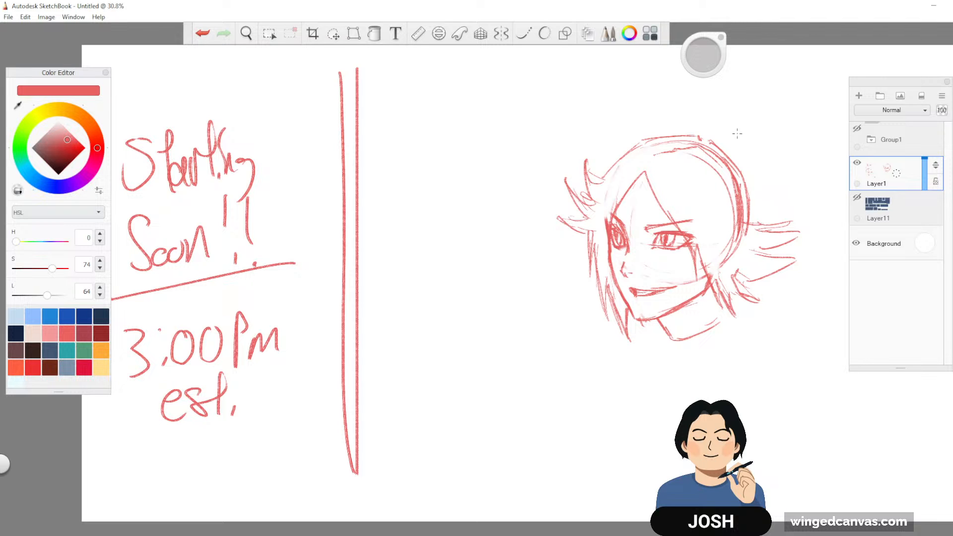
drag(720, 154, 750, 224)
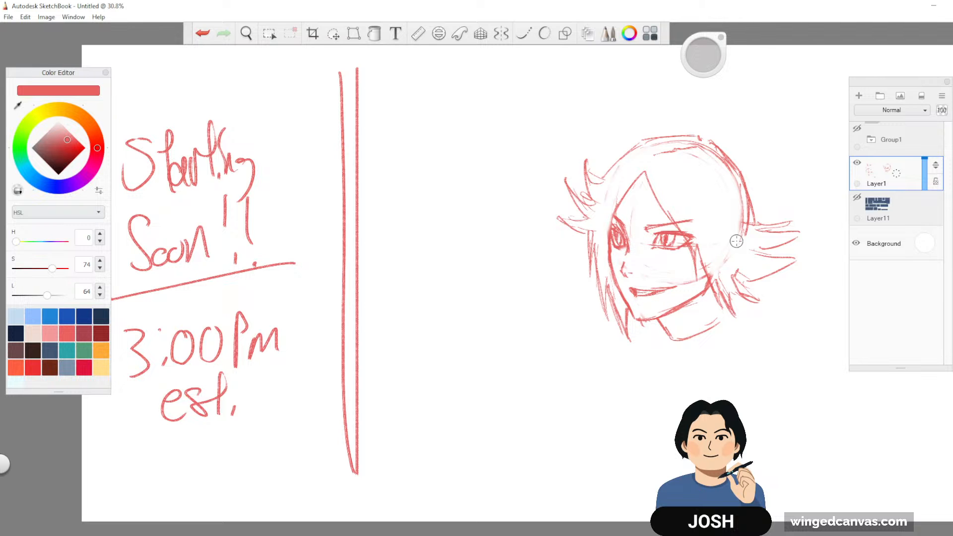
Step: Reinforce the inner ends of both eyebrows
key(space)
drag(710, 251, 639, 312)
drag(694, 301, 725, 325)
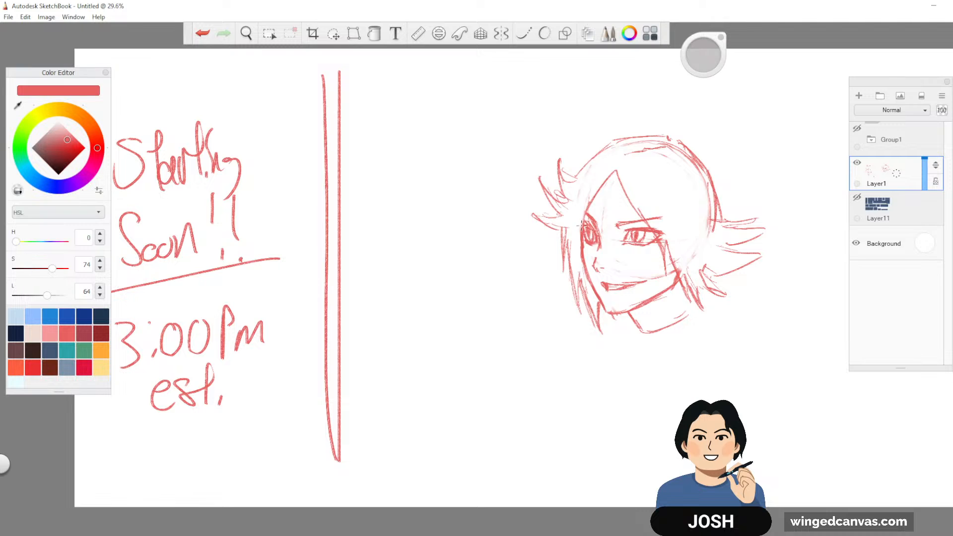
drag(581, 227, 592, 230)
drag(627, 222, 644, 230)
Step: Sketch a banded hair tie at the upper back of the head
drag(804, 354, 778, 370)
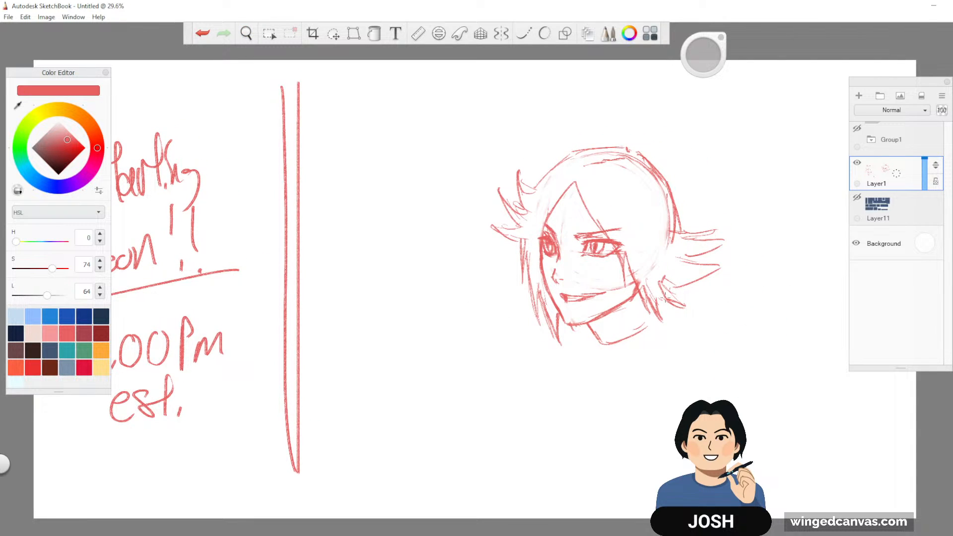
mouse_move(641, 143)
mouse_down()
mouse_move(633, 151)
mouse_move(661, 129)
mouse_move(640, 150)
mouse_move(656, 133)
mouse_move(683, 167)
mouse_up()
drag(676, 158, 671, 182)
drag(654, 133, 685, 149)
mouse_move(671, 141)
mouse_down()
mouse_move(686, 168)
mouse_move(672, 192)
mouse_up()
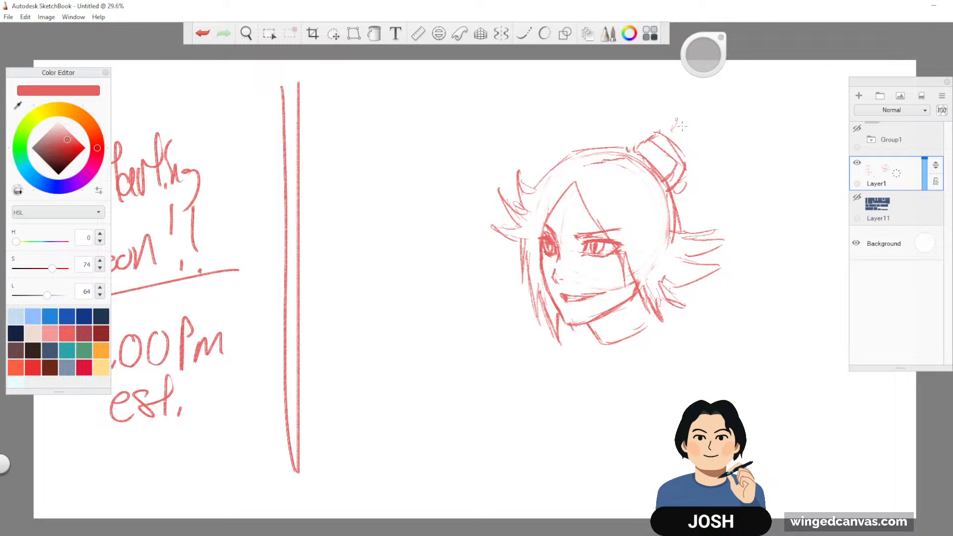
Step: Sketch a long ponytail rising from the hair tie, bending over and sweeping out behind the head in widening curves
drag(664, 134, 693, 107)
mouse_move(695, 107)
mouse_down()
mouse_move(735, 148)
mouse_move(727, 158)
mouse_up()
drag(734, 167, 785, 241)
drag(782, 250, 801, 285)
drag(682, 182, 725, 227)
mouse_move(684, 162)
mouse_down()
mouse_move(680, 194)
mouse_move(700, 217)
mouse_up()
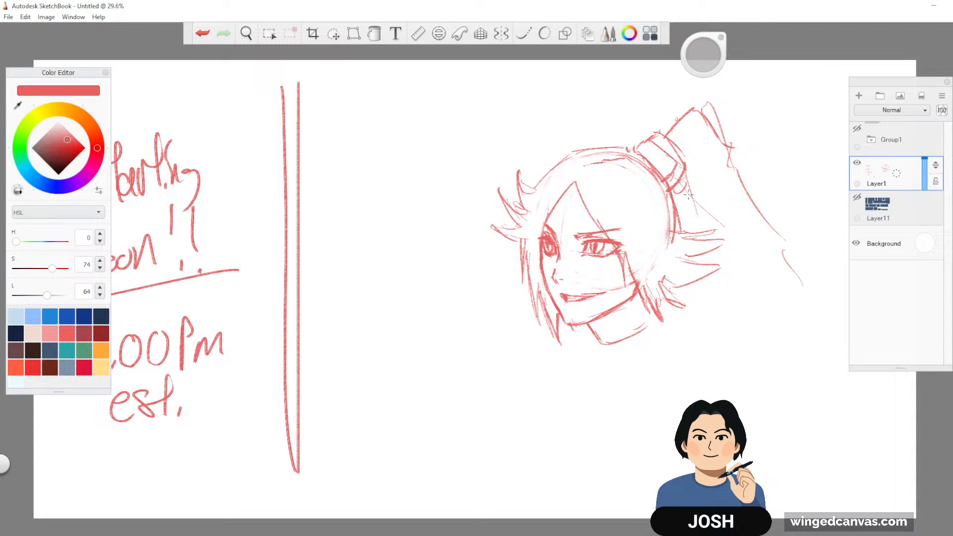
mouse_move(684, 170)
mouse_down()
mouse_move(692, 213)
mouse_move(715, 241)
mouse_up()
mouse_move(690, 181)
mouse_down()
mouse_move(764, 278)
mouse_move(811, 283)
mouse_up()
drag(725, 137, 799, 233)
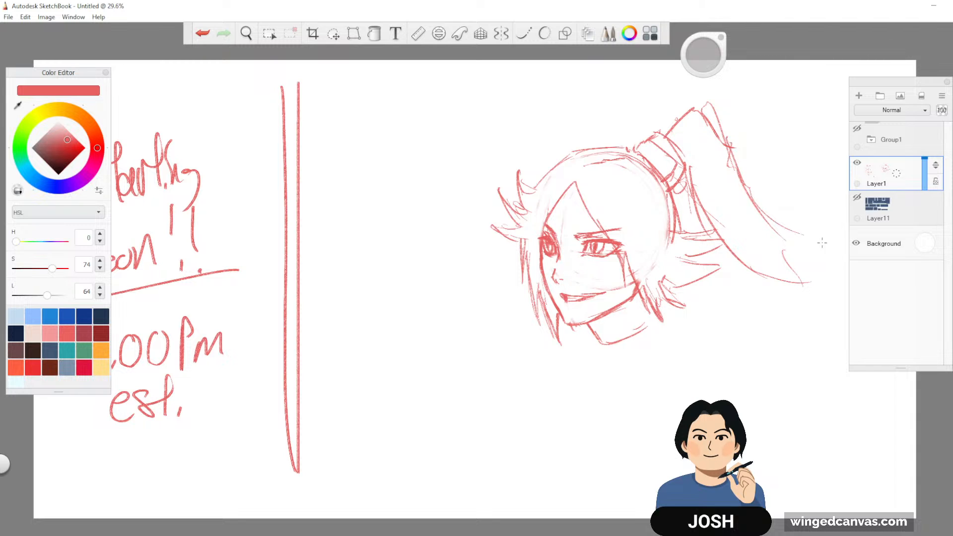
drag(729, 164, 849, 242)
drag(800, 289, 825, 278)
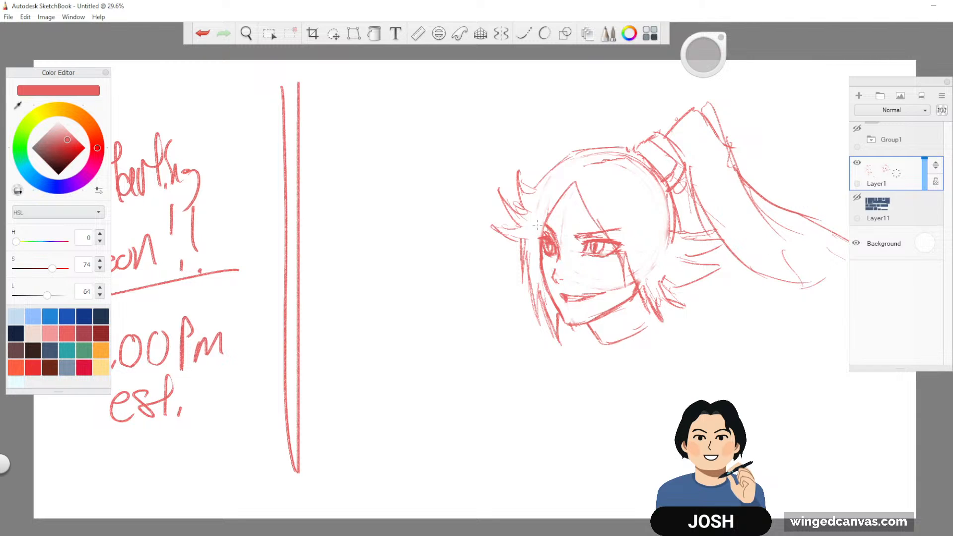
Step: Redraw the two fringe edges running from the forehead peak down both sides of the face with heavier lines
drag(570, 186, 542, 234)
drag(571, 183, 620, 239)
key(ctrl+z)
key(ctrl+z)
key(ctrl+z)
key(ctrl+z)
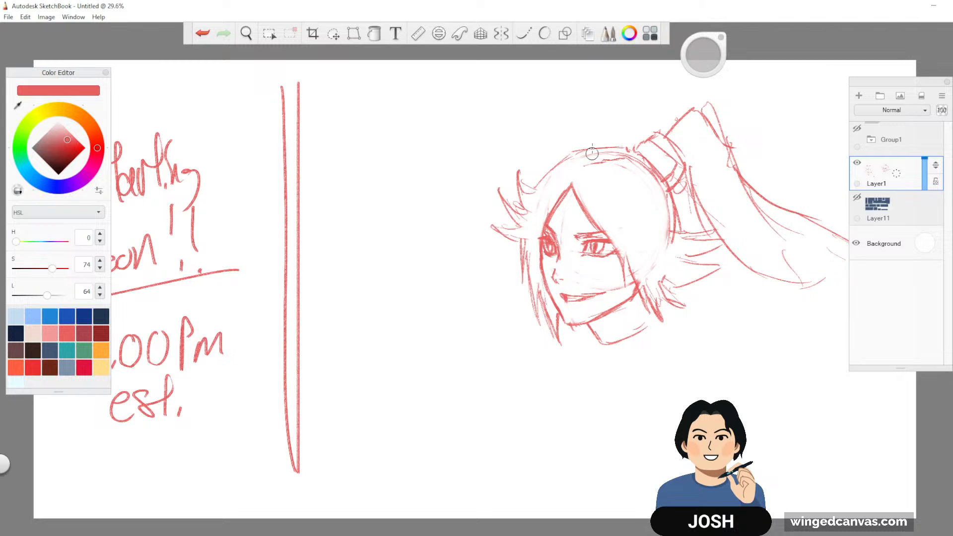
Step: Sketch the shoulder and upper arm beneath the front hair locks, with the adjoining jacket edge angling down across the chest
key(space)
key(space)
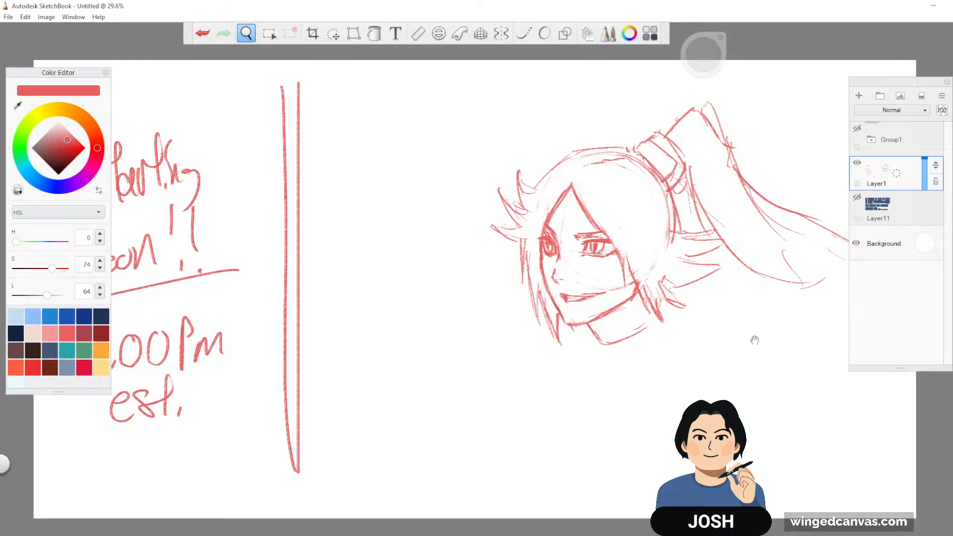
mouse_move(755, 340)
mouse_down()
mouse_move(765, 295)
mouse_move(723, 282)
mouse_up()
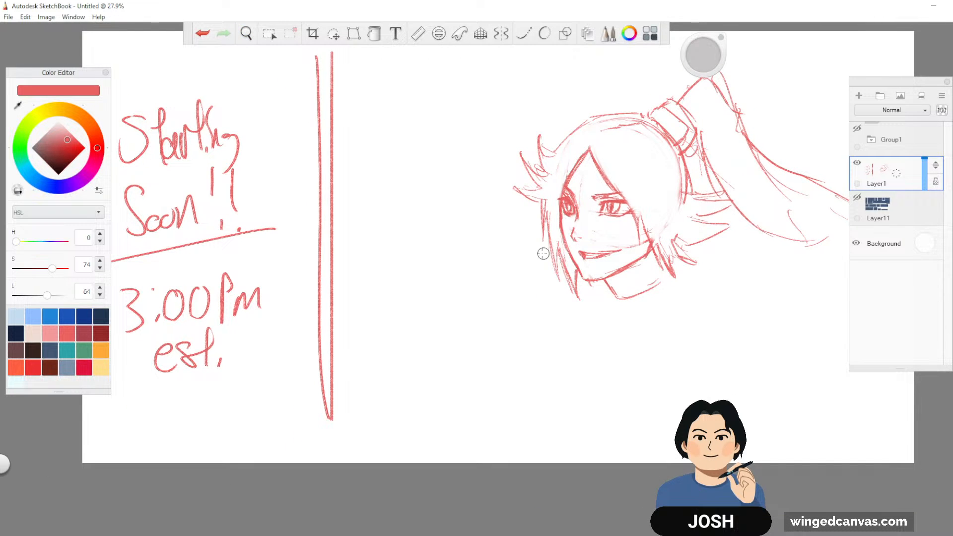
mouse_move(548, 251)
mouse_down()
mouse_move(520, 261)
mouse_move(544, 262)
mouse_move(538, 252)
mouse_move(550, 265)
mouse_move(528, 259)
mouse_move(520, 273)
mouse_move(536, 252)
mouse_move(511, 266)
mouse_move(569, 352)
mouse_up()
drag(548, 285, 576, 331)
mouse_move(522, 266)
mouse_down()
mouse_move(519, 319)
mouse_move(540, 381)
mouse_up()
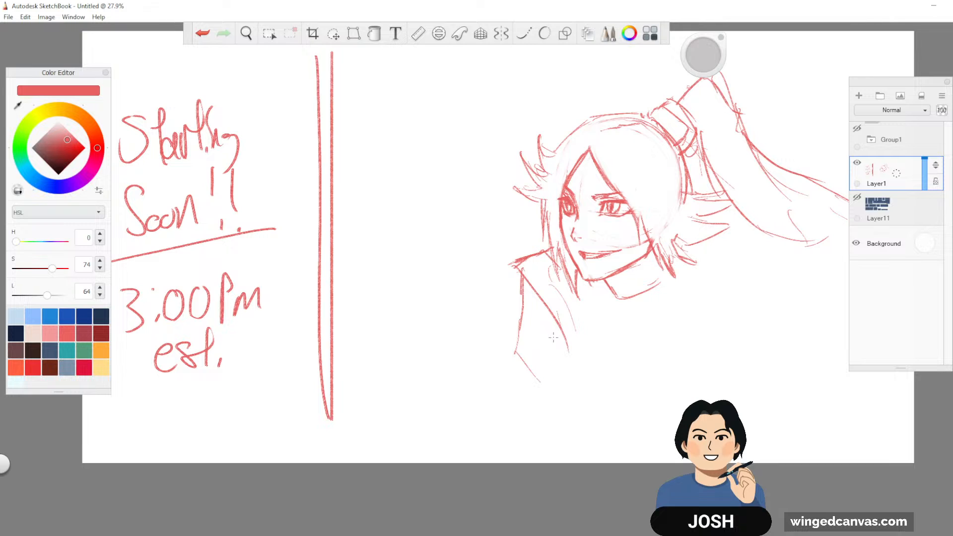
drag(518, 358, 537, 418)
mouse_move(520, 268)
mouse_down()
mouse_move(508, 353)
mouse_move(526, 392)
mouse_up()
mouse_move(581, 329)
mouse_down()
mouse_move(596, 412)
mouse_move(594, 397)
mouse_up()
drag(579, 334, 576, 352)
Step: Draw the neck, collar and long parallel lapel lines running down both sides of the chest opening
mouse_move(611, 290)
mouse_down()
mouse_move(623, 332)
mouse_move(620, 301)
mouse_move(654, 289)
mouse_move(664, 269)
mouse_move(690, 397)
mouse_up()
mouse_move(684, 246)
mouse_down()
mouse_move(664, 389)
mouse_move(652, 395)
mouse_up()
mouse_move(673, 275)
mouse_down()
mouse_move(665, 344)
mouse_move(631, 392)
mouse_up()
mouse_move(606, 284)
mouse_down()
mouse_move(612, 310)
mouse_move(601, 308)
mouse_move(597, 362)
mouse_up()
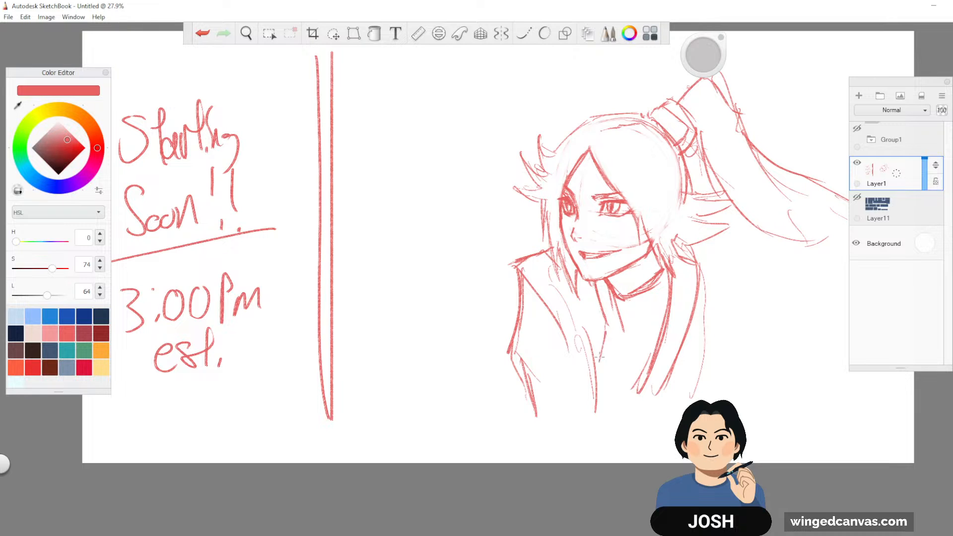
drag(611, 315, 600, 374)
drag(601, 342, 596, 407)
drag(618, 320, 618, 392)
drag(680, 272, 656, 389)
Step: Sketch the shoulder line behind the neck below the ponytail, with the arm curving down from it
mouse_move(713, 240)
mouse_down()
mouse_move(728, 250)
mouse_move(698, 293)
mouse_up()
mouse_move(701, 239)
mouse_down()
mouse_move(700, 274)
mouse_move(714, 247)
mouse_move(800, 273)
mouse_up()
drag(725, 266, 707, 361)
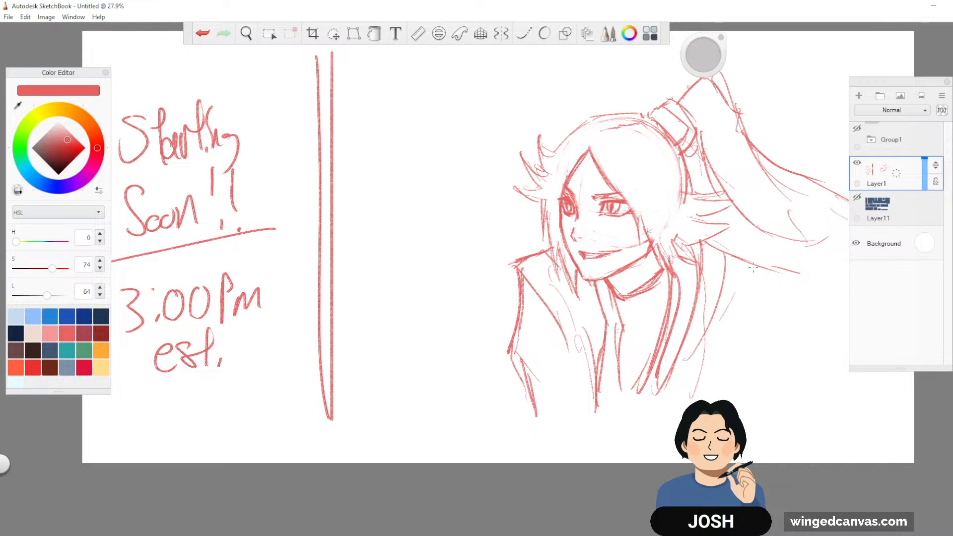
drag(757, 269, 710, 392)
drag(780, 286, 775, 302)
Step: Review the whole stream screen with the character bust sketch beside the start time
key(space)
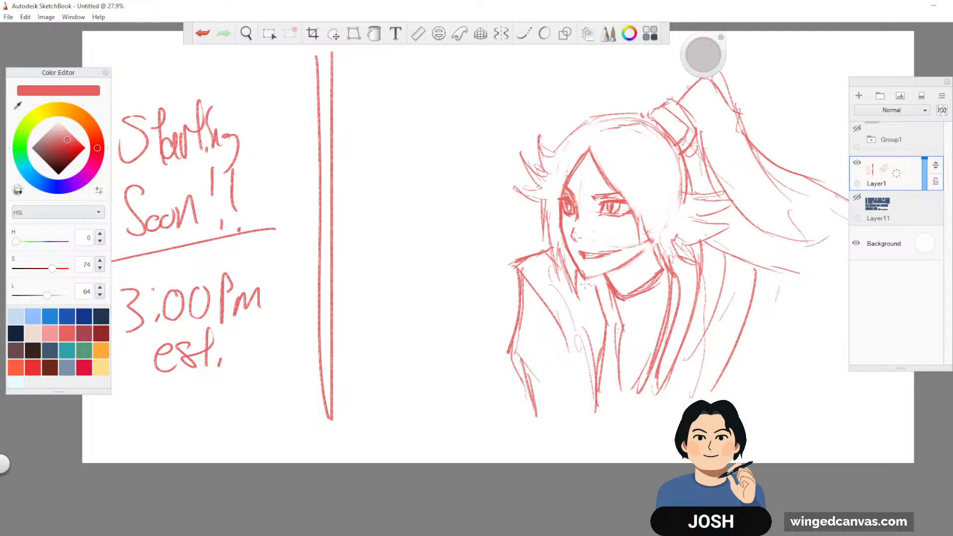
key(space)
key(space)
drag(727, 310, 691, 323)
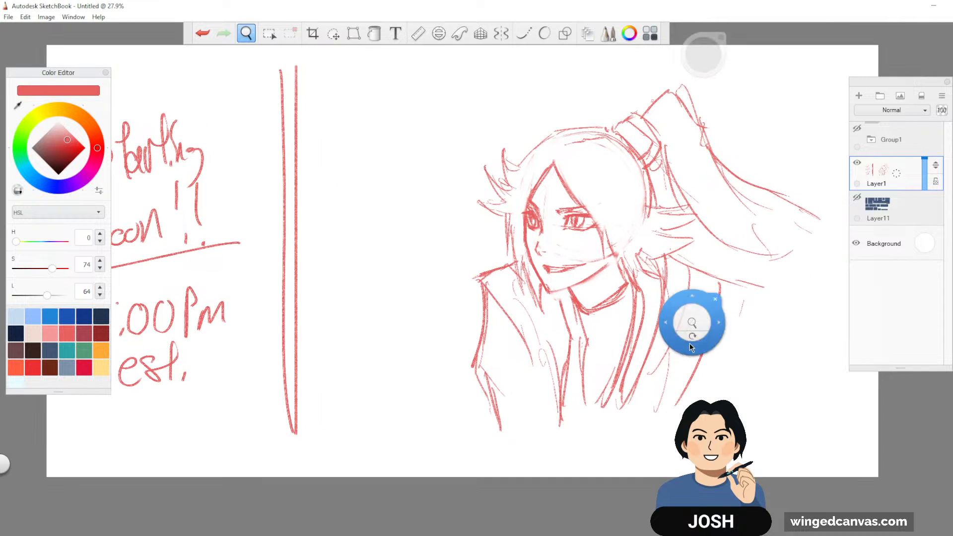
drag(581, 207, 627, 278)
key(space)
drag(659, 223, 691, 393)
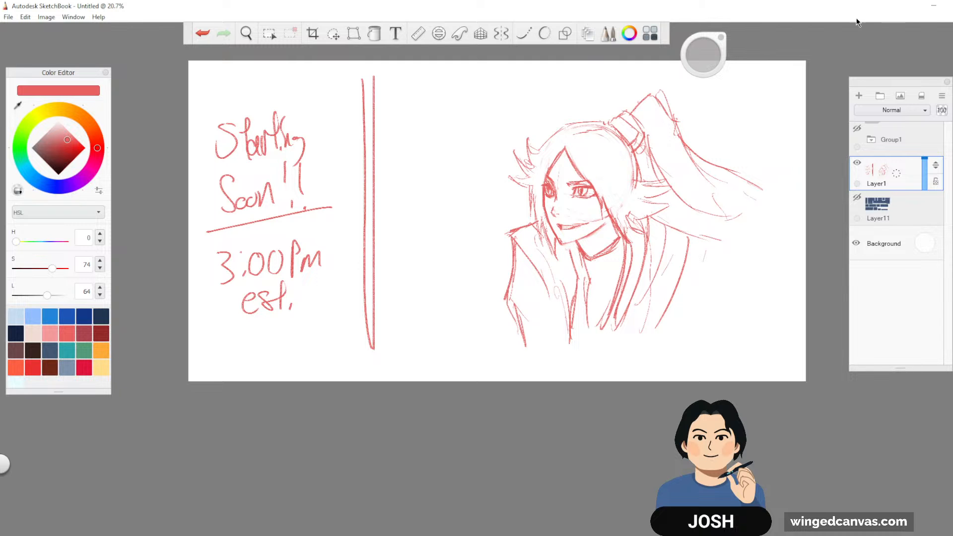
key(space)
drag(708, 250, 729, 307)
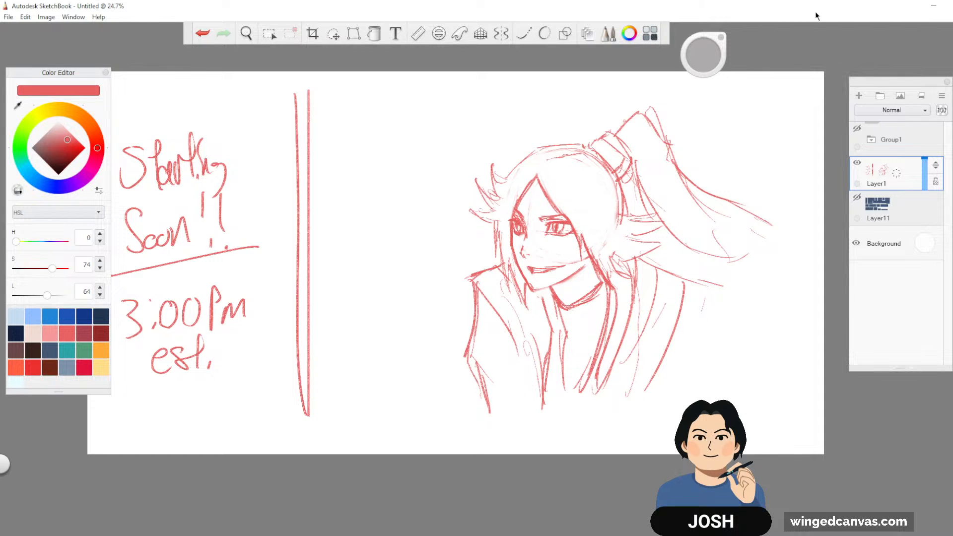
key(space)
drag(680, 290, 712, 278)
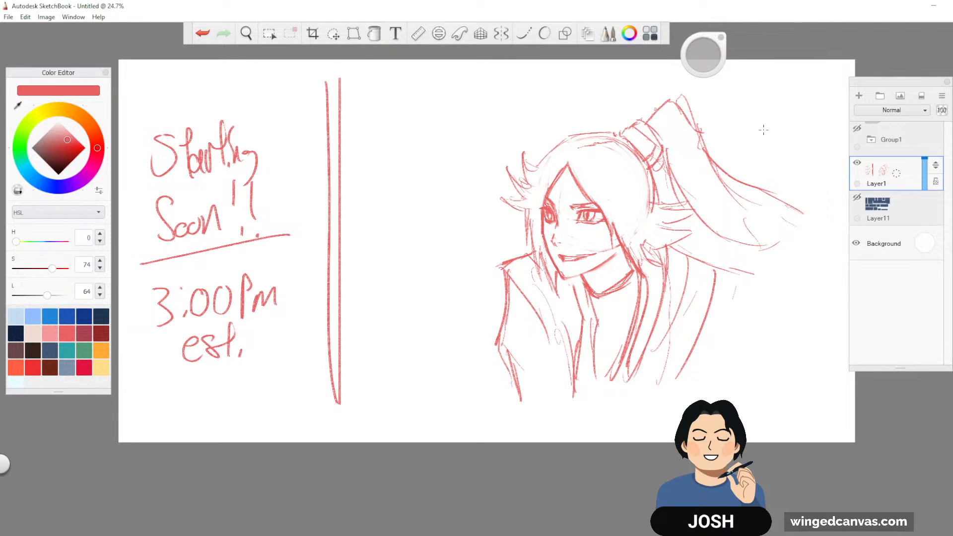
Step: Clear the drawing from Layer1, and expand Group1 to display the dragon painting on Layer3
key(Delete)
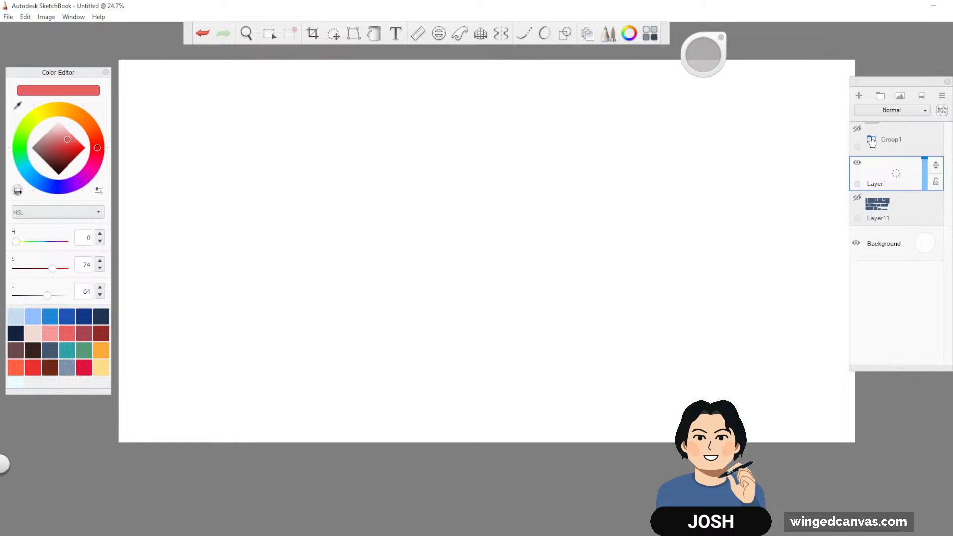
click(871, 141)
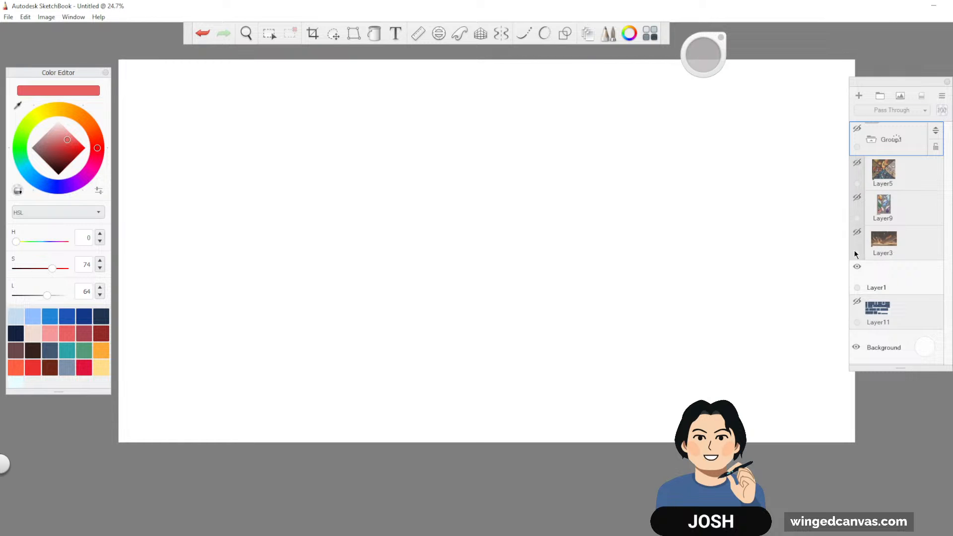
click(856, 231)
click(858, 131)
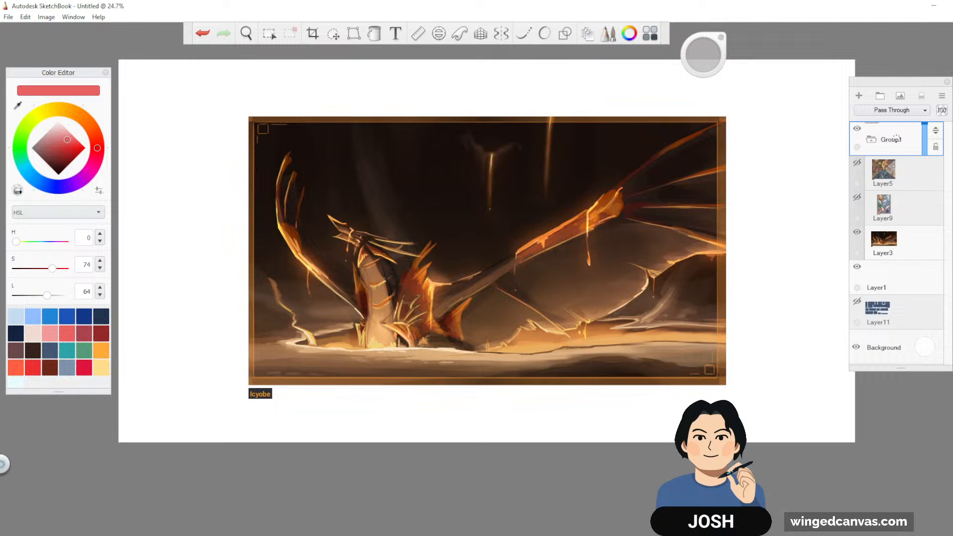
Step: Switch the displayed artwork from Layer3 to the dragon palette sheet on Layer9 and view it enlarged
click(857, 231)
click(857, 197)
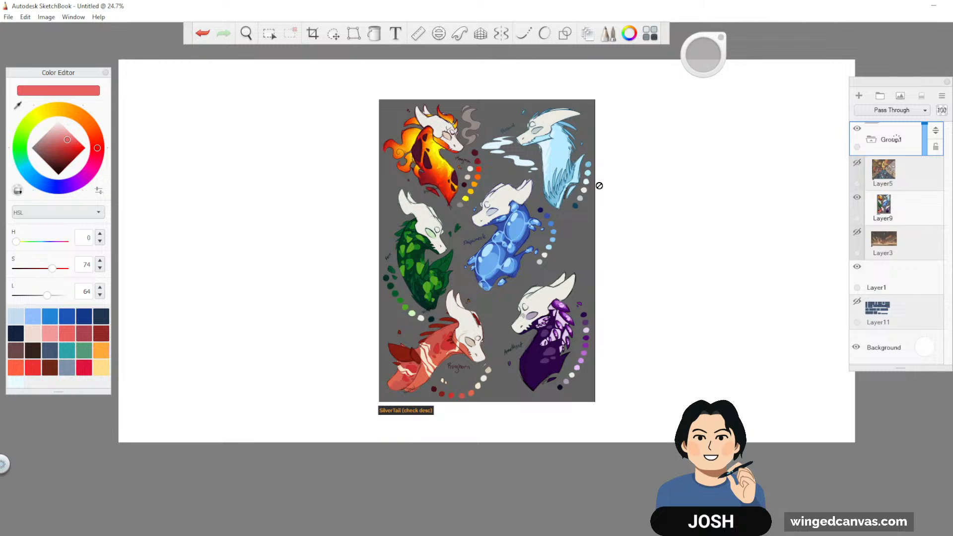
key(space)
drag(670, 275, 710, 296)
drag(701, 314, 730, 351)
key(space)
drag(802, 436, 795, 436)
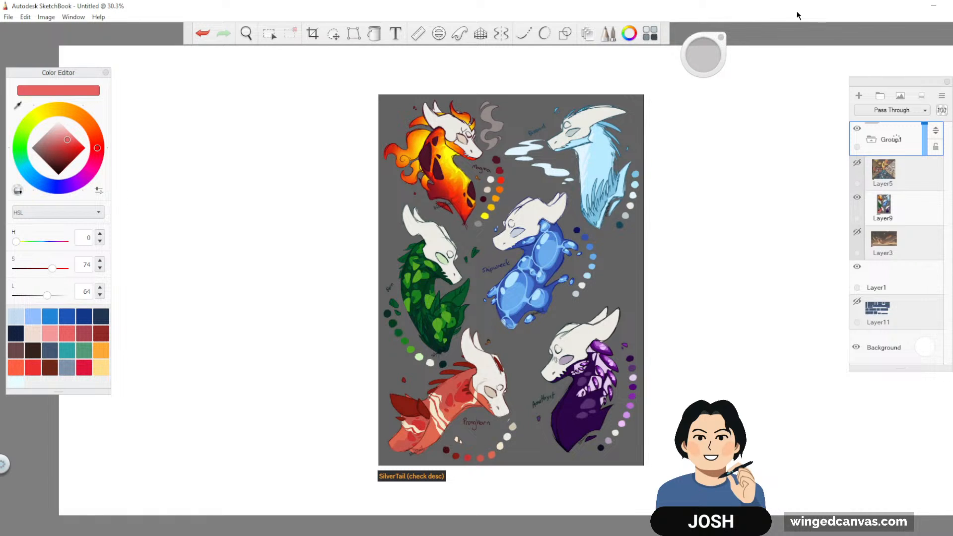
Step: Replace the displayed Layer9 artwork with the one on Layer5, and collapse and hide Group1 after viewing it
click(860, 198)
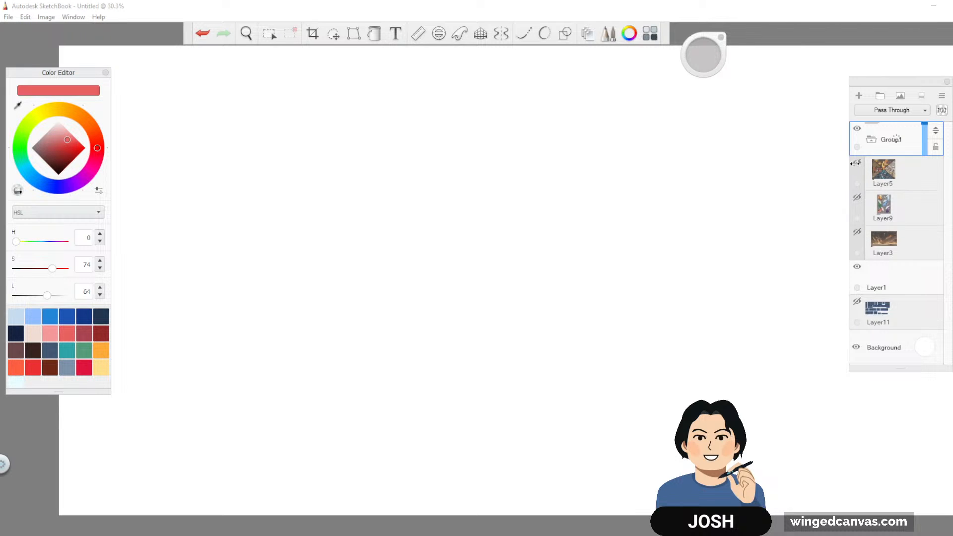
click(857, 163)
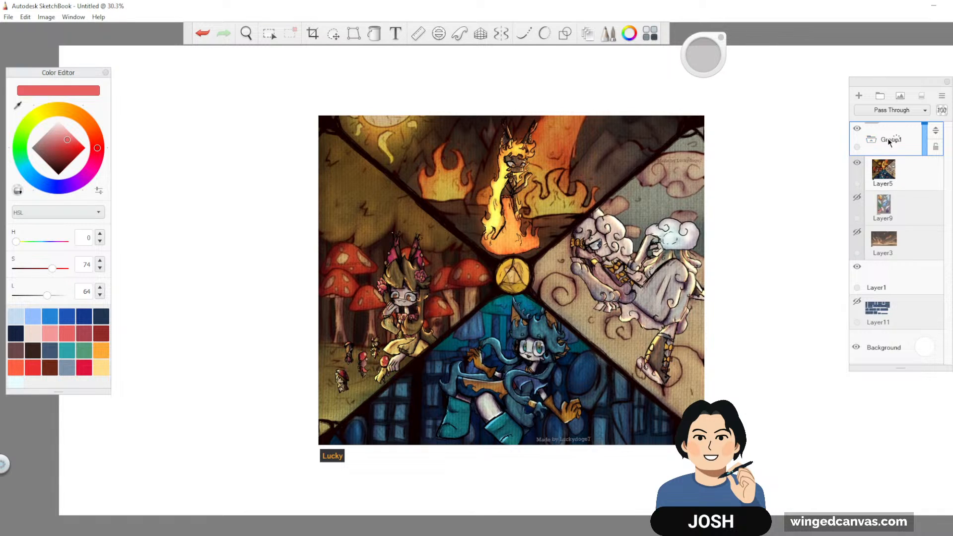
click(871, 143)
click(856, 129)
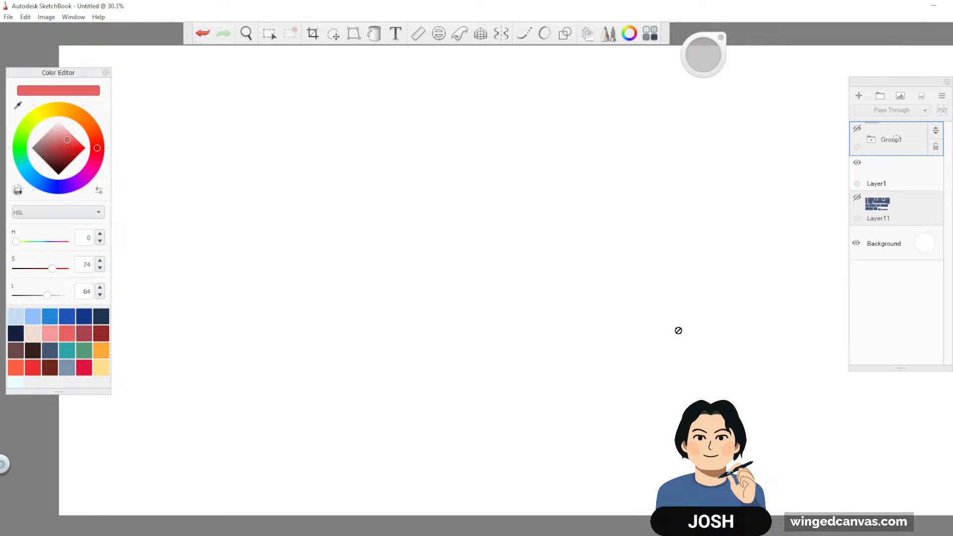
Step: Hide the Color Editor to free up space around the blank canvas
key(space)
drag(722, 361, 714, 370)
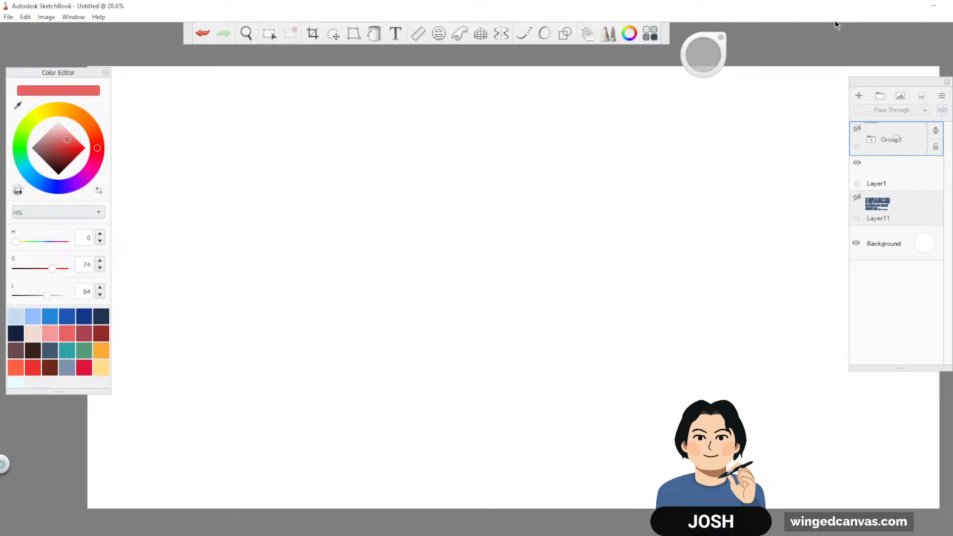
key(space)
key(space)
drag(714, 379, 777, 426)
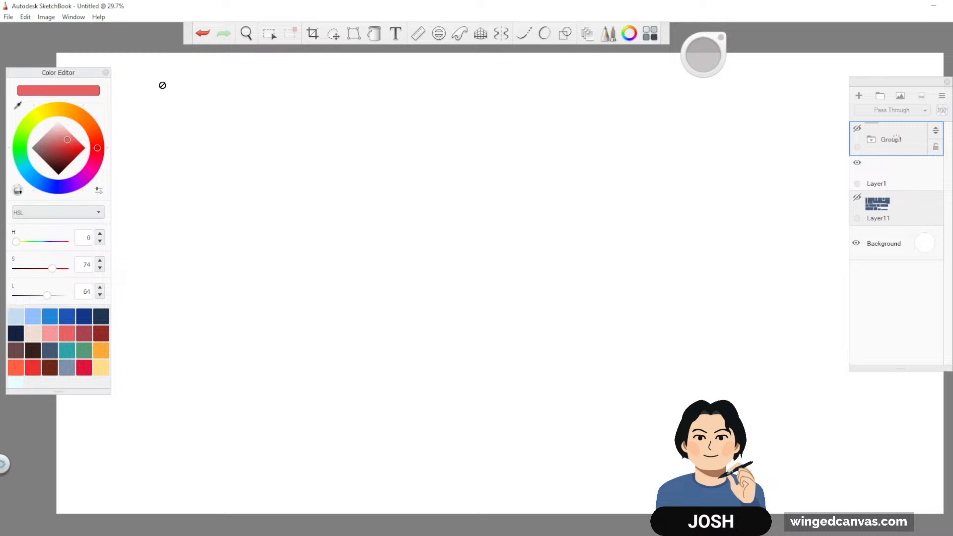
click(630, 34)
key(space)
drag(746, 378, 749, 402)
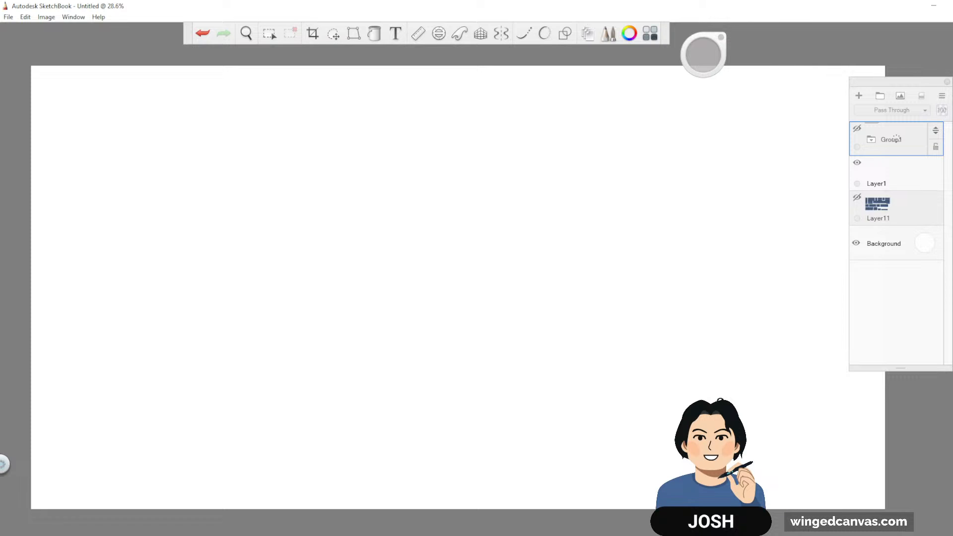
Step: Make Layer1 the active layer and show the splash animation frames on Layer11 beneath it
click(900, 175)
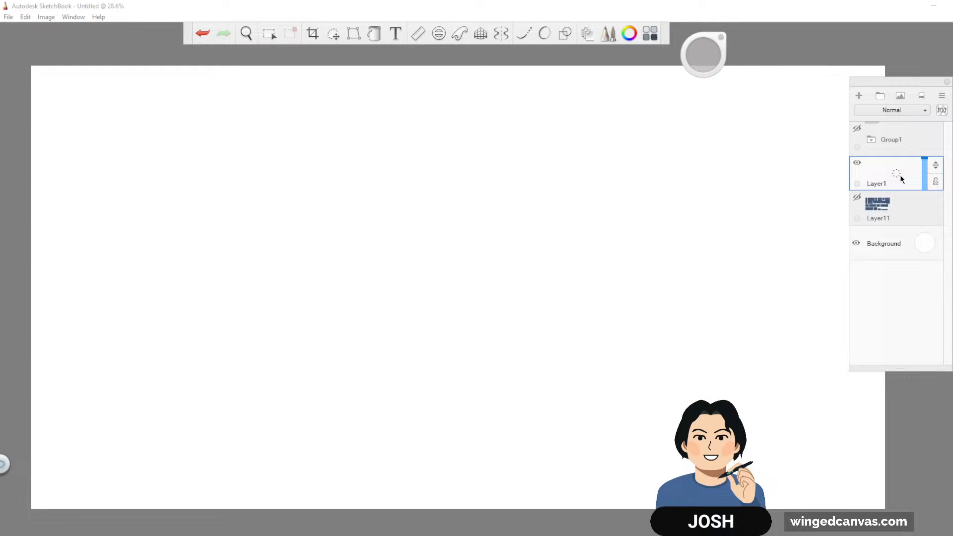
click(852, 9)
key(space)
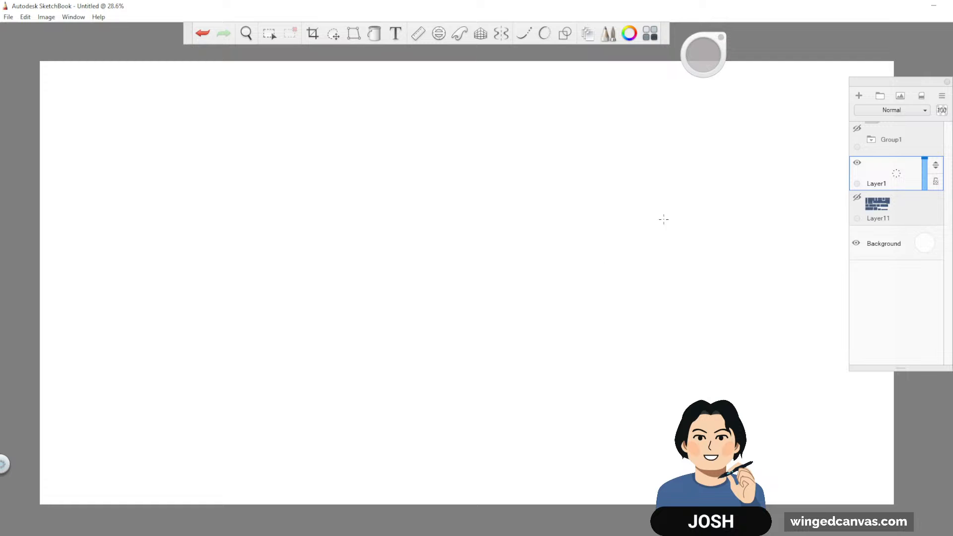
click(857, 196)
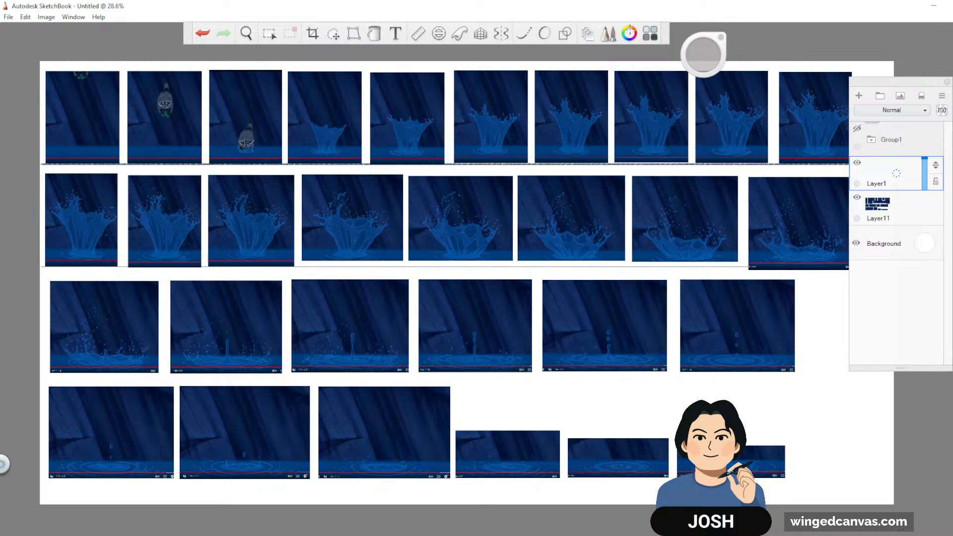
click(589, 35)
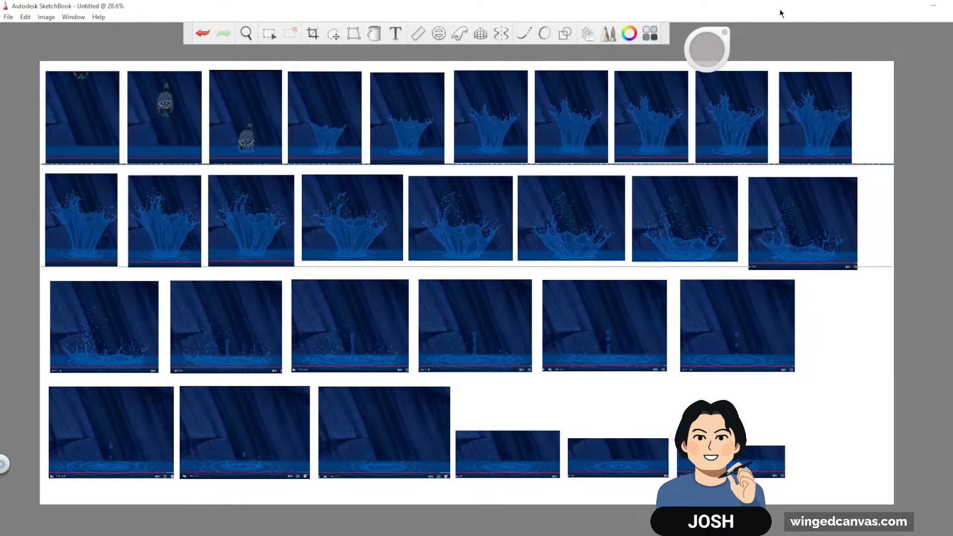
Step: Outline the first three animation frames in red and draw an arrow pointing down at the raccoon in the third
key(space)
drag(745, 407, 851, 417)
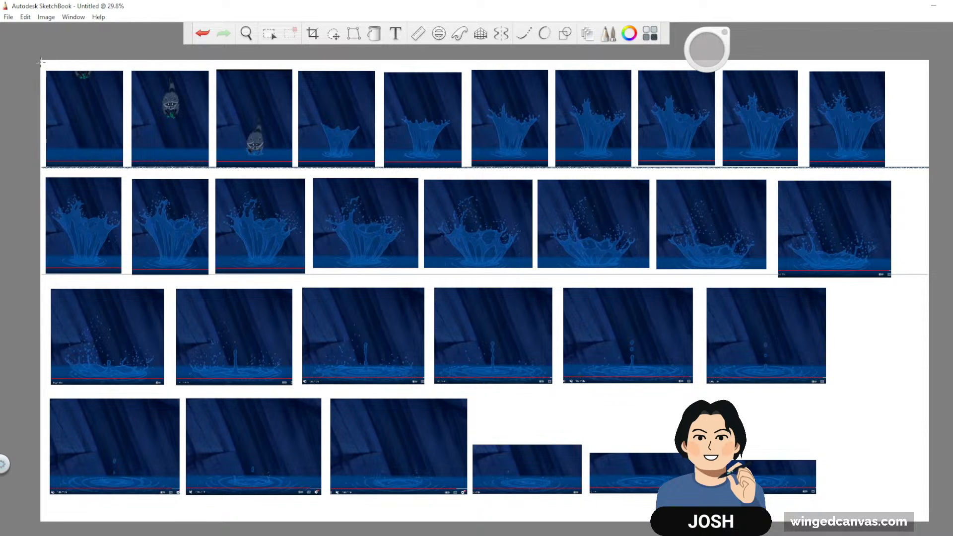
mouse_move(42, 62)
mouse_down()
mouse_move(292, 66)
mouse_move(286, 174)
mouse_move(59, 174)
mouse_move(45, 168)
mouse_move(44, 62)
mouse_up()
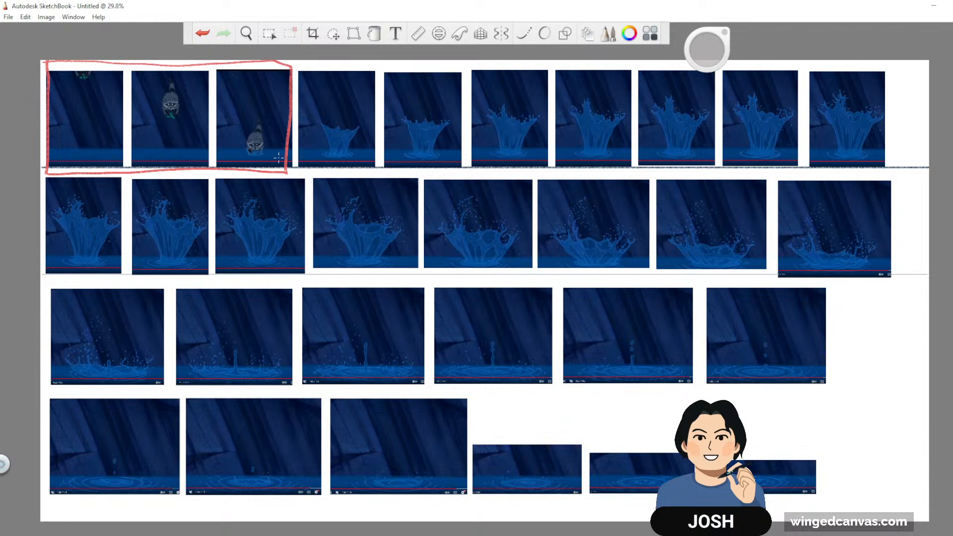
drag(267, 84, 258, 113)
Step: Examine the splash frames that follow the raccoon's impact along the first row
key(space)
drag(379, 164, 397, 130)
drag(397, 129, 655, 304)
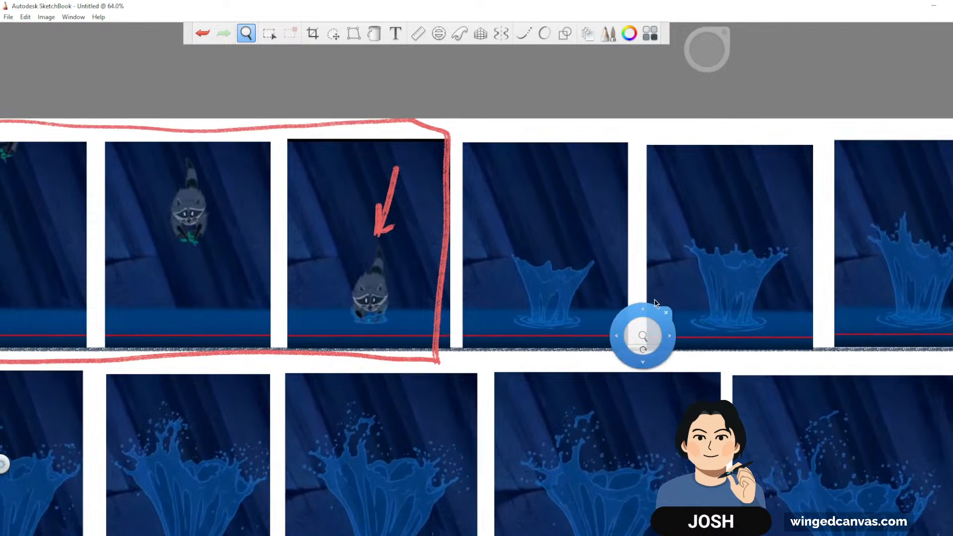
drag(644, 338, 700, 368)
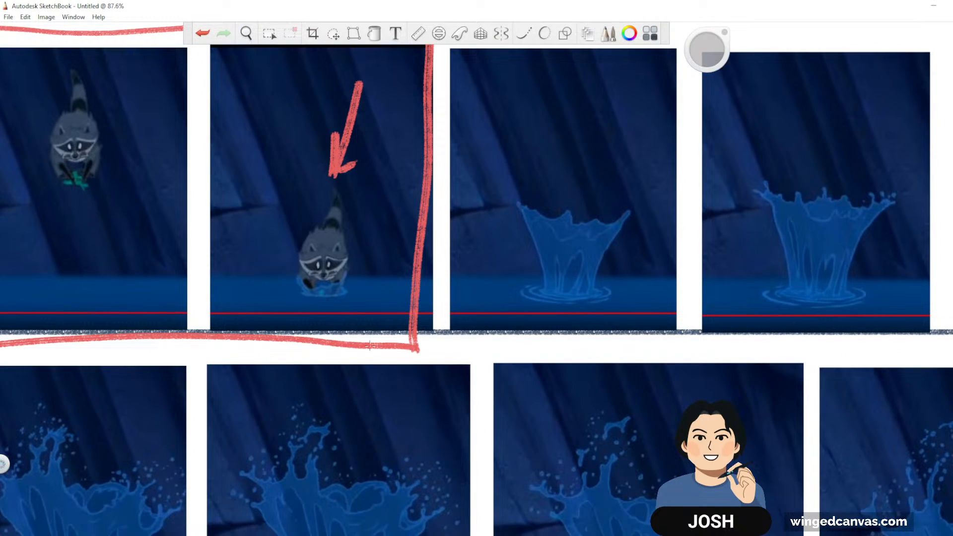
key(space)
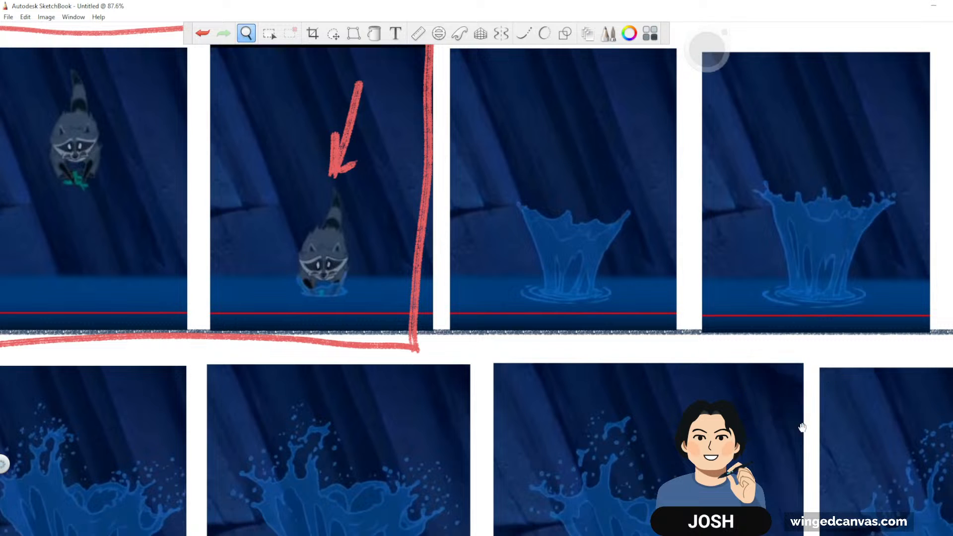
drag(802, 427, 626, 412)
drag(758, 534, 504, 483)
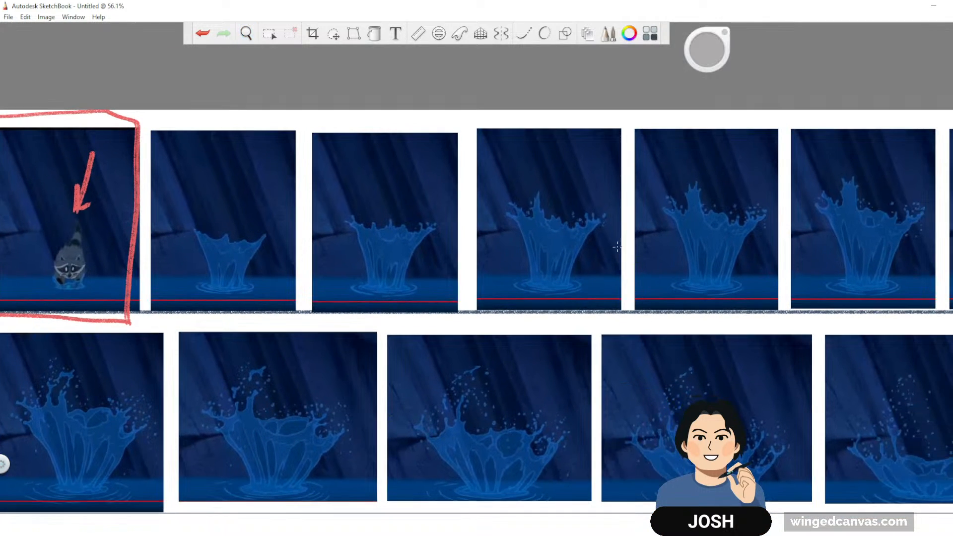
Step: Draw two red arrows flaring up and outward along both sides of the splash in the first row's sixth frame
drag(560, 283, 594, 226)
drag(531, 286, 511, 211)
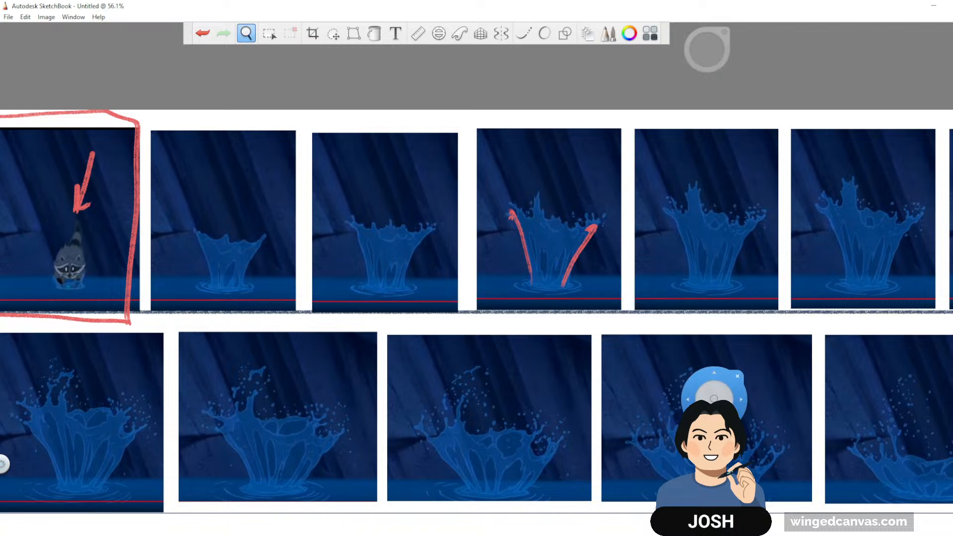
Step: Mark the splash's width in the first row's last frame with a horizontal double-headed arrow between two slanted ticks
drag(713, 399, 615, 393)
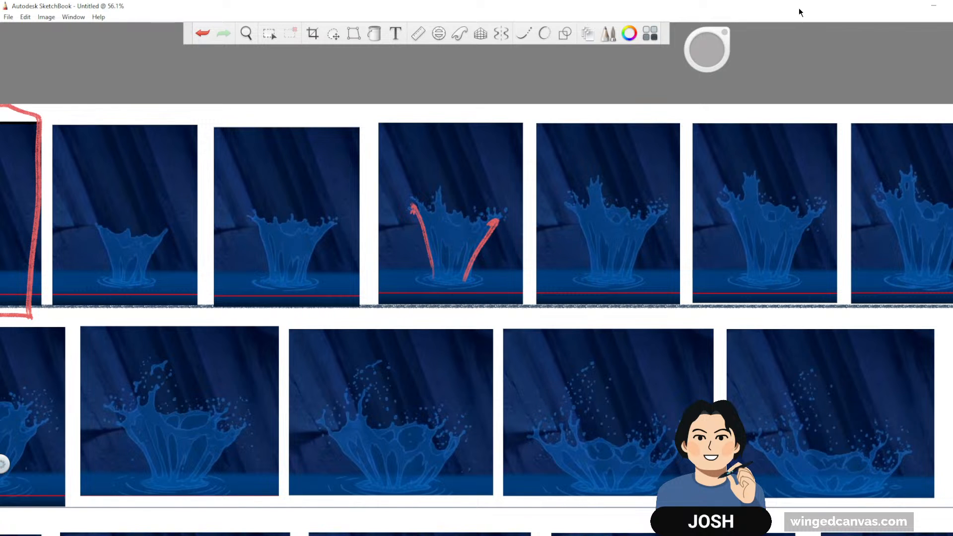
key(space)
drag(749, 320, 727, 383)
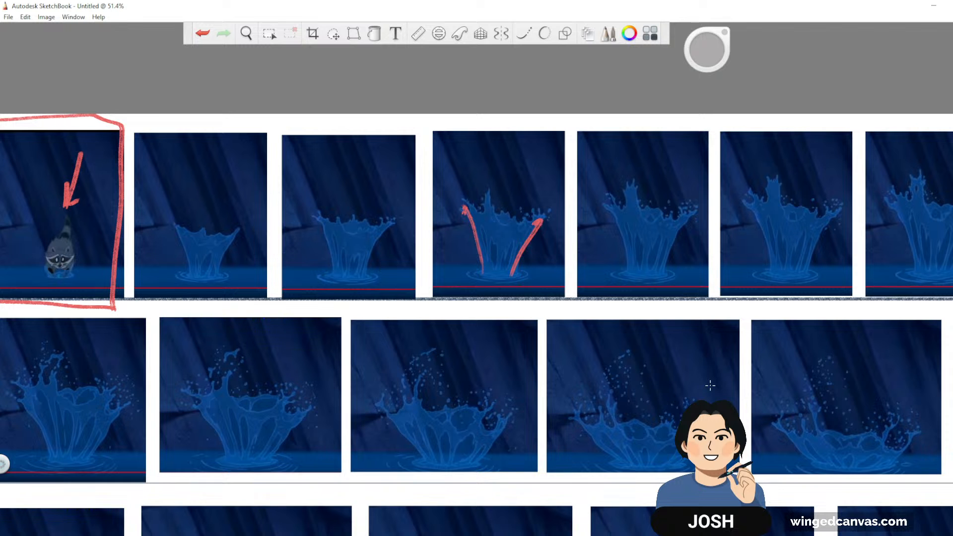
key(space)
drag(769, 400, 648, 419)
key(space)
key(space)
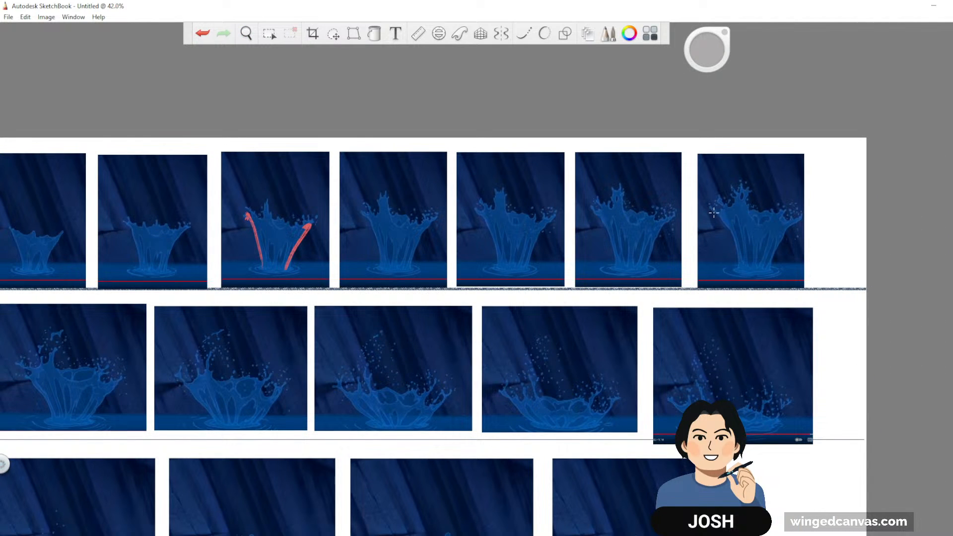
drag(714, 211, 723, 223)
drag(802, 219, 790, 230)
mouse_move(729, 219)
mouse_down()
mouse_move(789, 220)
mouse_move(783, 224)
mouse_up()
drag(737, 213, 737, 224)
Step: Draw an upward arrow beside the first row's last splash and a double-headed width arrow across the second row's second frame
key(space)
drag(741, 282, 520, 432)
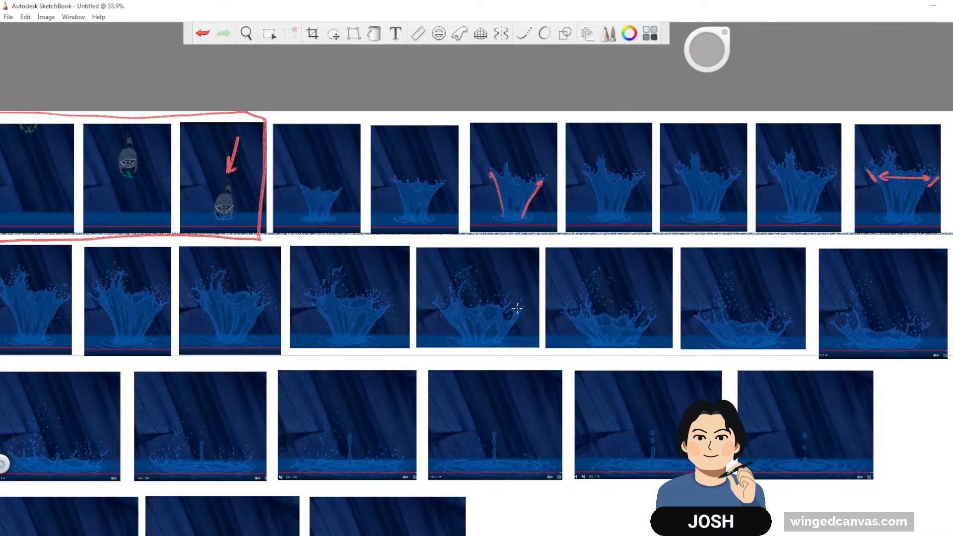
drag(619, 378, 576, 416)
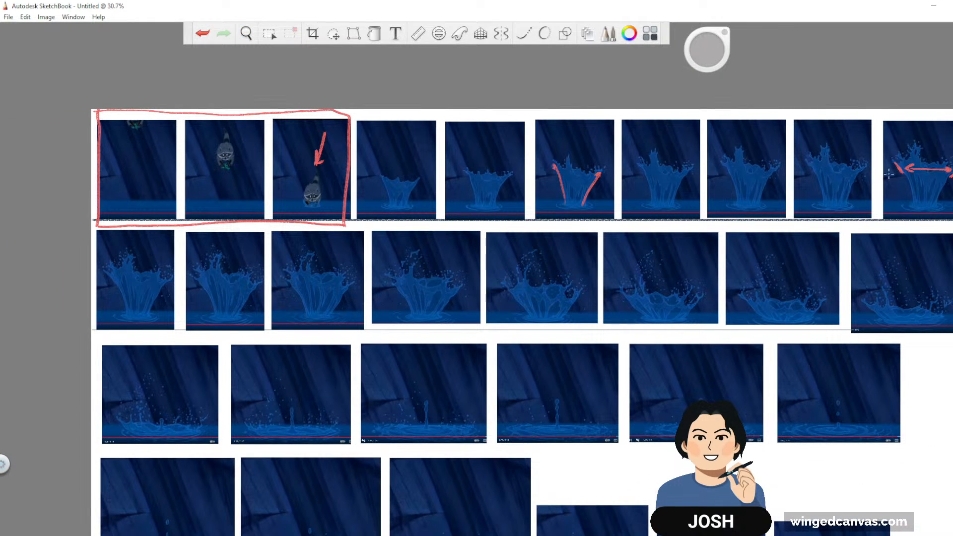
mouse_move(893, 217)
mouse_down()
mouse_move(890, 139)
mouse_move(896, 148)
mouse_up()
mouse_move(229, 284)
mouse_down()
mouse_move(262, 284)
mouse_move(198, 282)
mouse_move(204, 286)
mouse_up()
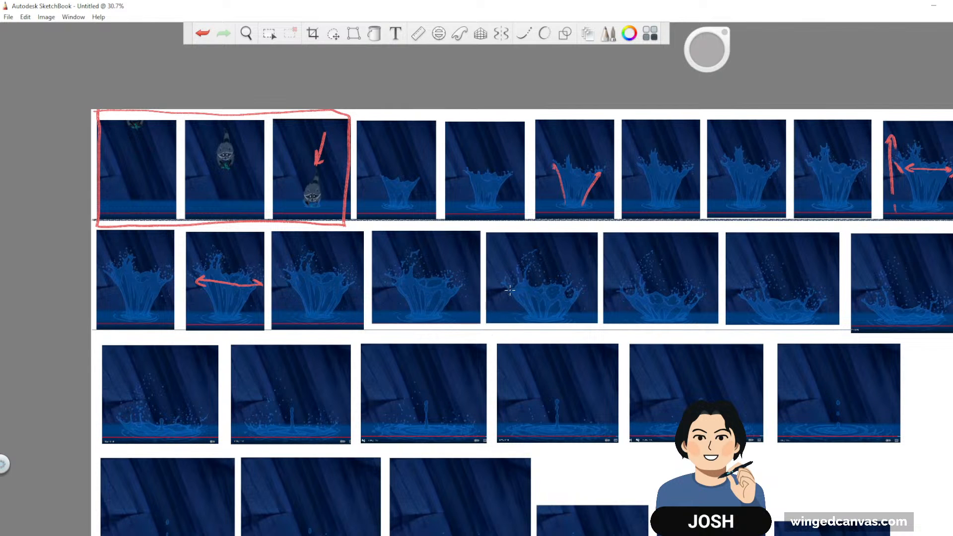
Step: Sketch a ribbed bowl over the splash in the second row's fifth frame and a double-headed width arrow across the sixth
mouse_move(509, 287)
mouse_down()
mouse_move(531, 315)
mouse_move(576, 292)
mouse_up()
drag(523, 288, 539, 319)
drag(556, 287, 553, 318)
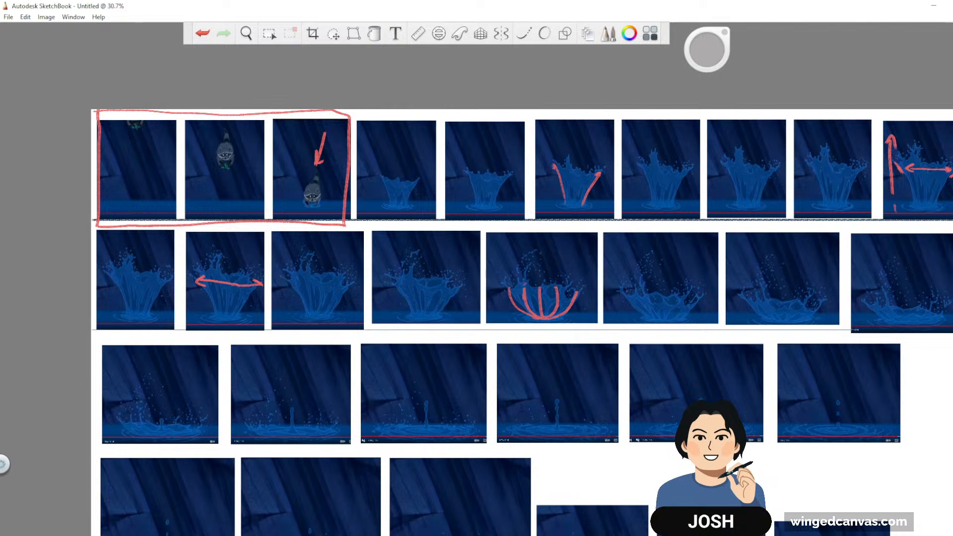
mouse_move(655, 300)
mouse_down()
mouse_move(566, 298)
mouse_move(544, 288)
mouse_move(595, 286)
mouse_move(515, 284)
mouse_move(528, 290)
mouse_up()
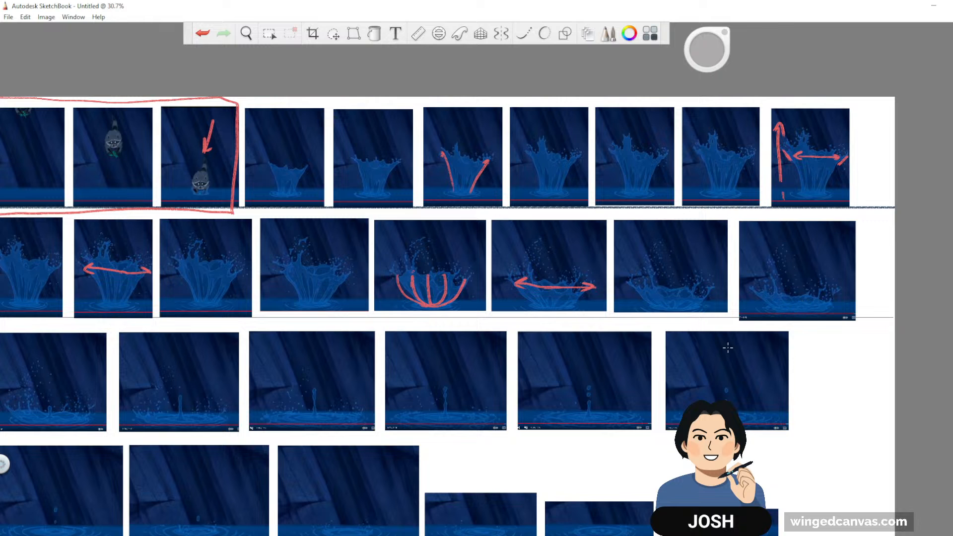
Step: Trace the collapsing splash in the third row's first frame with shallow curved strokes and add an upward arrow at its centre
drag(491, 485, 728, 407)
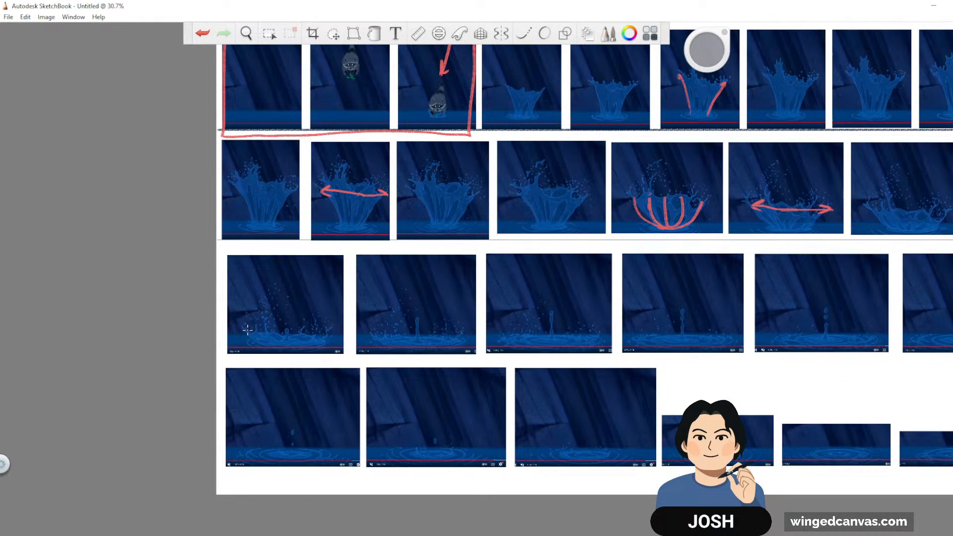
mouse_move(248, 329)
mouse_down()
mouse_move(298, 343)
mouse_move(329, 330)
mouse_up()
drag(303, 347, 329, 334)
mouse_move(267, 324)
mouse_down()
mouse_move(272, 340)
mouse_move(298, 344)
mouse_up()
key(space)
drag(459, 287, 494, 275)
mouse_move(379, 422)
mouse_down()
mouse_move(480, 362)
mouse_move(467, 365)
mouse_up()
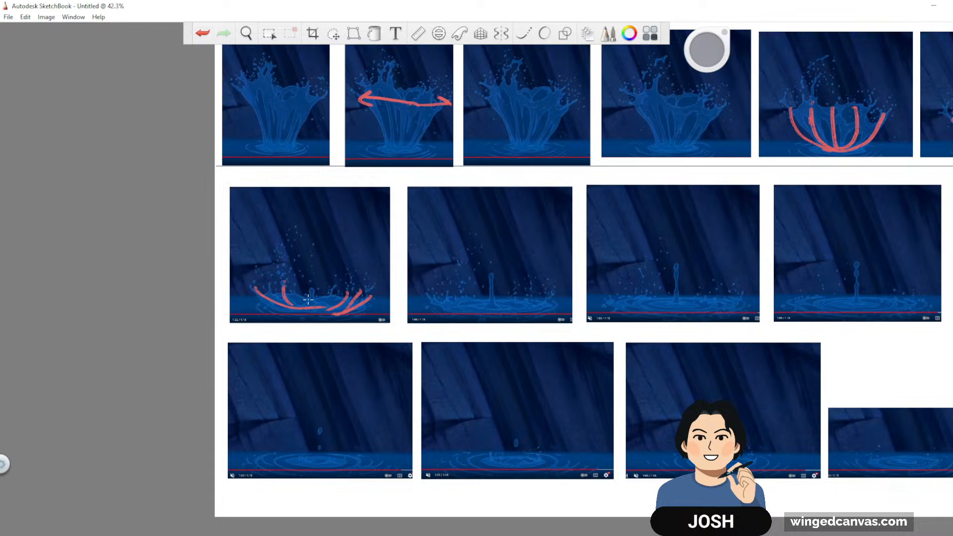
mouse_move(309, 299)
mouse_down()
mouse_move(311, 271)
mouse_move(316, 276)
mouse_up()
Step: Tick the third row's second to fifth frames with short red marks and draw a downward arrow beside the sixth frame's droplets
drag(755, 346, 752, 383)
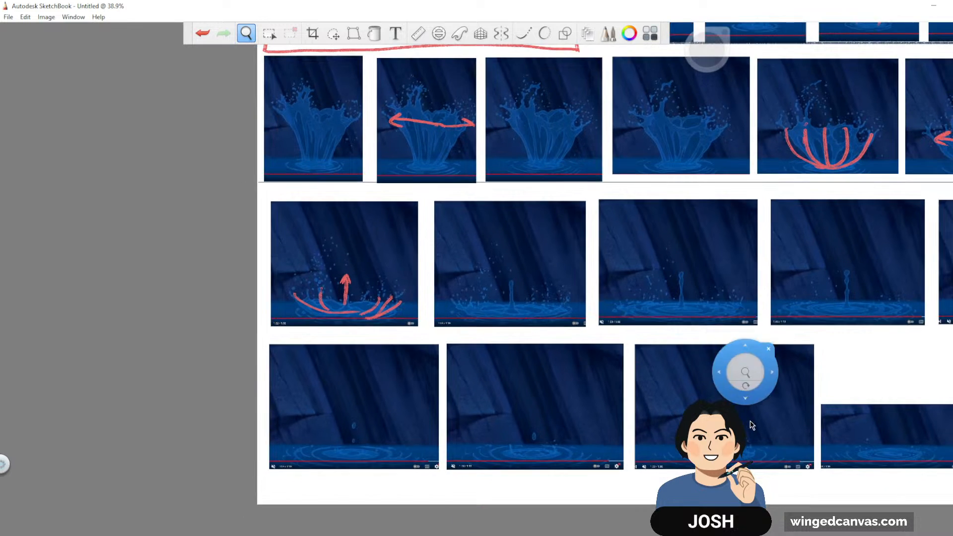
drag(753, 423, 608, 409)
drag(848, 436, 754, 436)
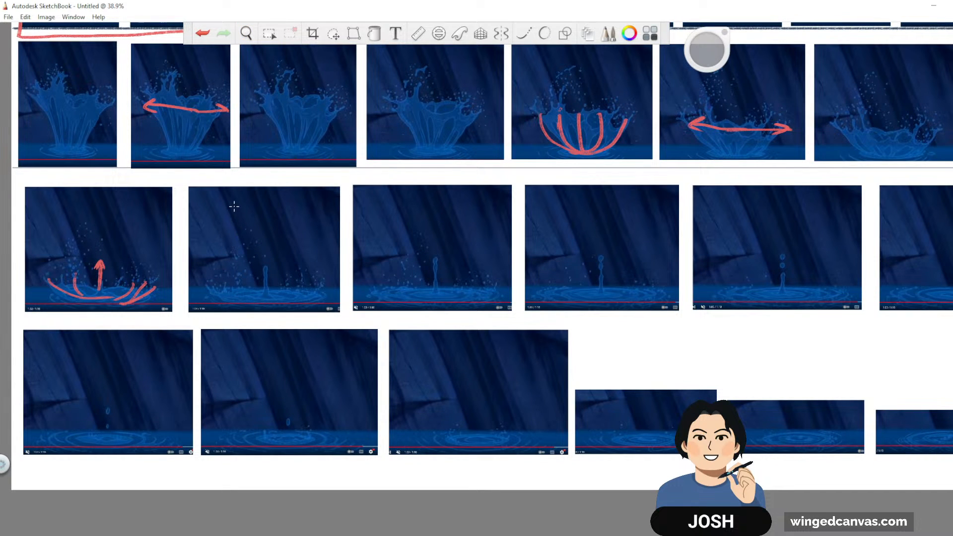
drag(390, 203, 388, 215)
drag(569, 205, 568, 218)
drag(749, 206, 747, 218)
drag(802, 416, 750, 365)
key(space)
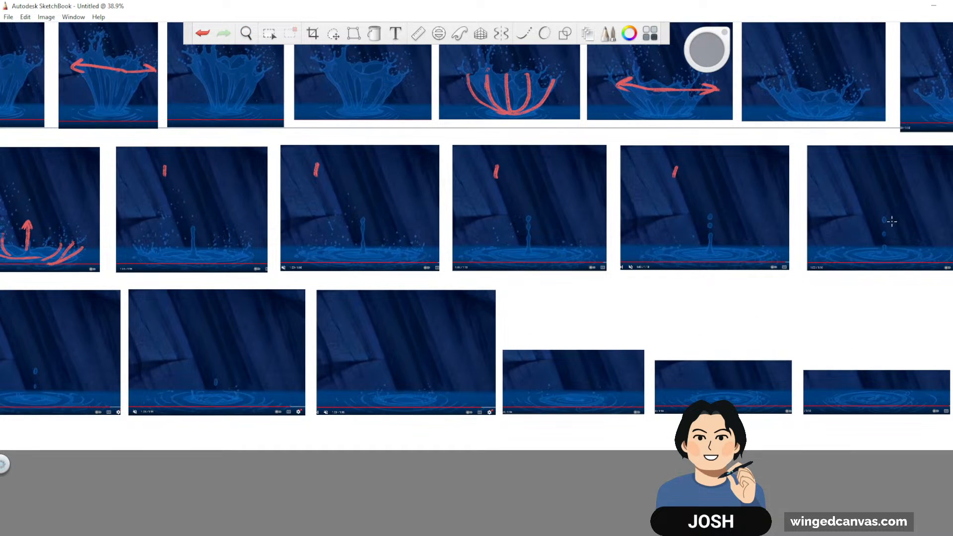
mouse_move(868, 189)
mouse_down()
mouse_move(869, 240)
mouse_move(877, 232)
mouse_up()
Step: Add a tall upward arrow beside the splash in the first row's sixth frame
key(space)
mouse_move(471, 495)
mouse_down()
mouse_move(618, 456)
mouse_move(776, 389)
mouse_move(526, 471)
mouse_move(755, 447)
mouse_move(777, 398)
mouse_up()
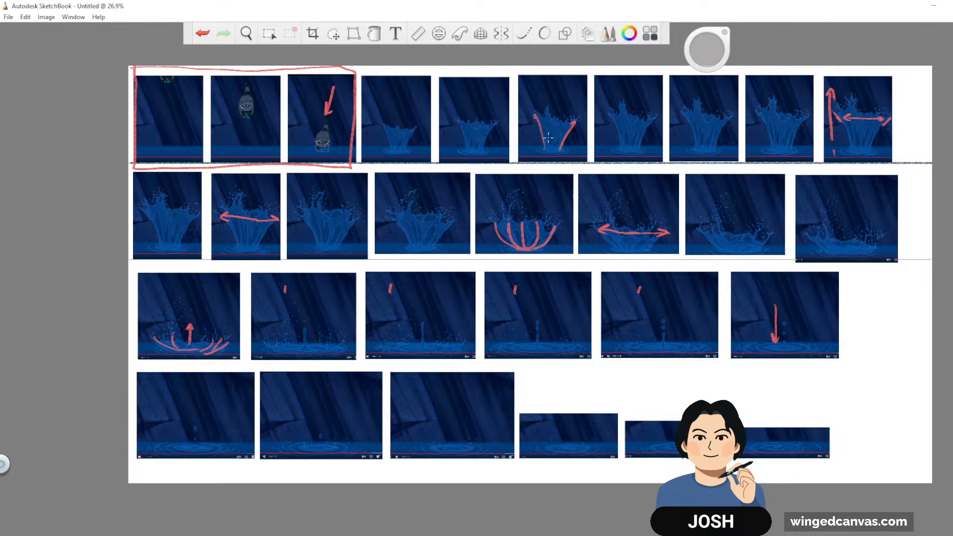
mouse_move(535, 149)
mouse_down()
mouse_move(524, 93)
mouse_move(531, 104)
mouse_up()
Step: Handwrite "1. Stone" and "2. Funnel" as the first two list items in the white space beside the third row
mouse_move(846, 273)
mouse_down()
mouse_move(838, 290)
mouse_move(847, 271)
mouse_move(861, 293)
mouse_move(901, 292)
mouse_move(909, 282)
mouse_up()
click(853, 290)
drag(840, 308, 849, 316)
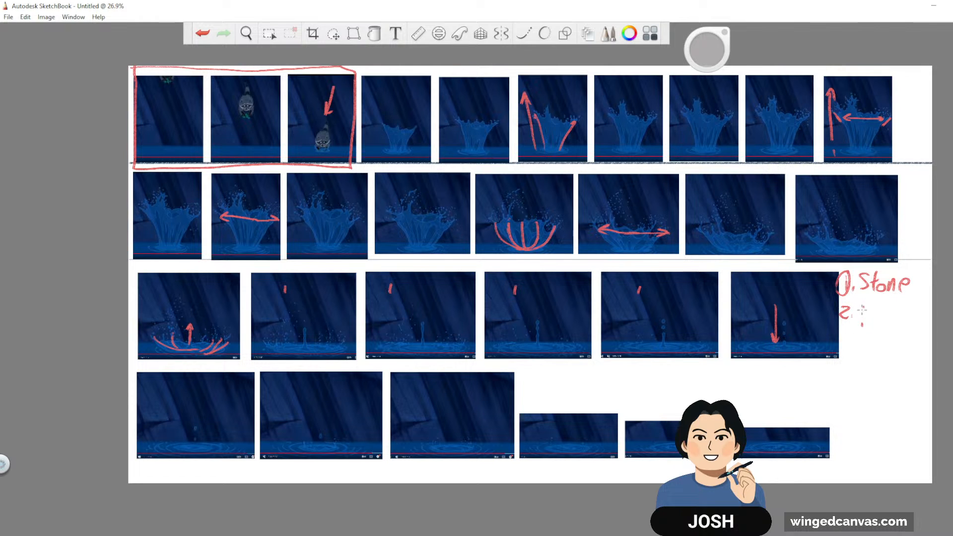
drag(860, 308, 862, 326)
drag(861, 308, 869, 307)
drag(863, 314, 867, 314)
mouse_move(867, 313)
mouse_down()
mouse_move(873, 325)
mouse_move(896, 314)
mouse_up()
drag(904, 304, 898, 328)
Step: Handwrite "3. Height" below "2. Funnel" in the red list
mouse_move(840, 338)
mouse_down()
mouse_move(842, 350)
mouse_move(863, 354)
mouse_up()
click(851, 348)
drag(875, 336, 873, 354)
mouse_move(864, 346)
mouse_down()
mouse_move(907, 334)
mouse_move(904, 354)
mouse_up()
mouse_move(904, 347)
mouse_down()
mouse_move(919, 335)
mouse_move(915, 357)
mouse_up()
drag(912, 342, 921, 341)
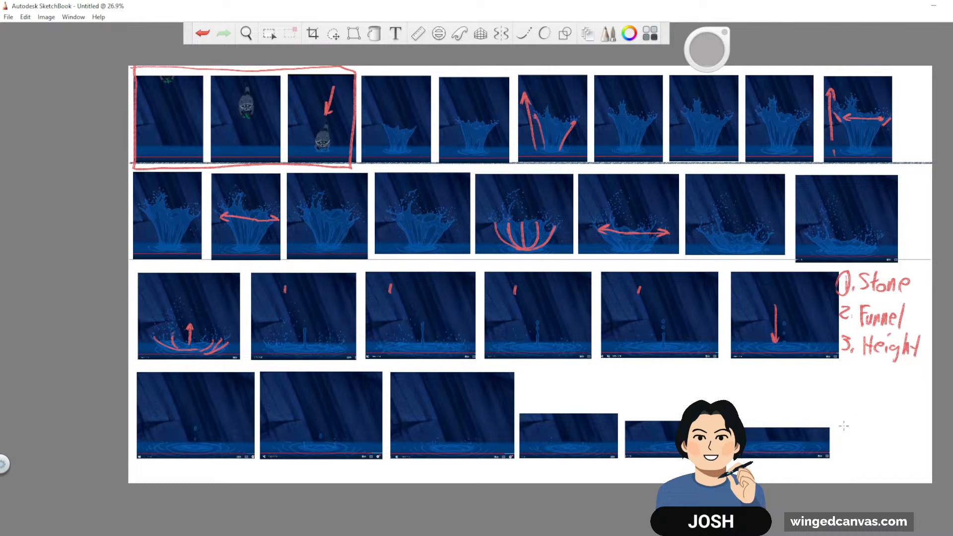
Step: Handwrite "4. Fall" below "3. Height" and add the number 5 for the following item
drag(842, 362, 845, 387)
click(850, 383)
drag(863, 368, 861, 390)
mouse_move(860, 372)
mouse_down()
mouse_move(875, 368)
mouse_move(882, 391)
mouse_up()
mouse_move(893, 367)
mouse_down()
mouse_move(892, 392)
mouse_move(841, 424)
mouse_up()
drag(839, 404, 854, 403)
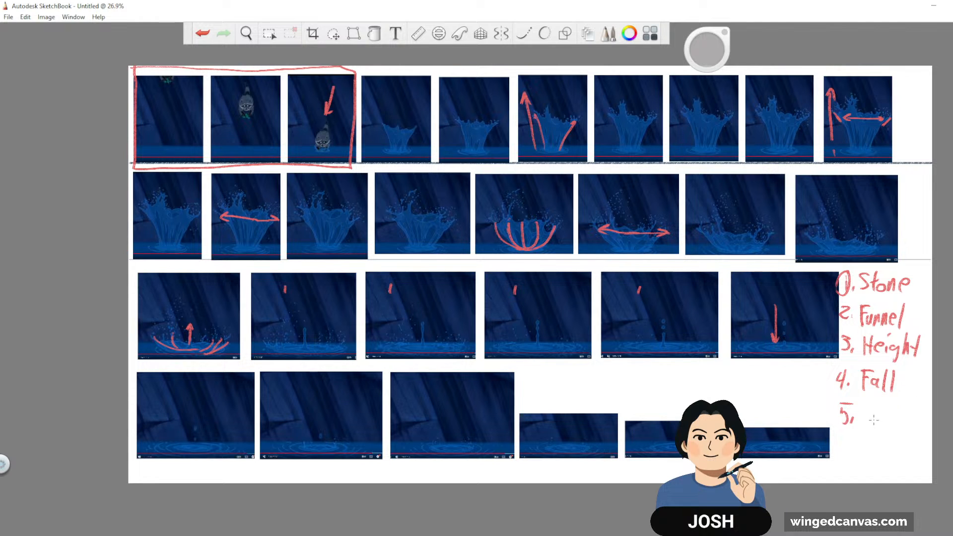
Step: Draw an arrow pointing at the water column in the third row's fourth frame and write "SPLASH" as item 5
drag(567, 304, 543, 330)
drag(542, 322, 550, 329)
mouse_move(870, 403)
mouse_down()
mouse_move(859, 421)
mouse_move(880, 403)
mouse_move(875, 411)
mouse_move(891, 421)
mouse_move(909, 404)
mouse_move(904, 419)
mouse_up()
drag(916, 401, 921, 436)
drag(914, 413, 917, 411)
Step: Handwrite "6. Ripple" as the last list item, and mark the final frame's ripple with a downward arrow and an ellipse
drag(846, 437, 839, 450)
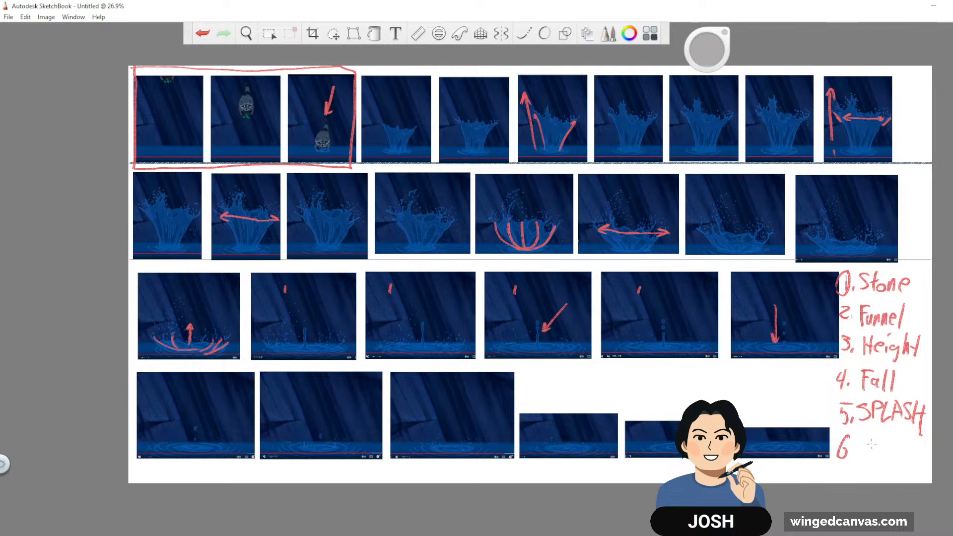
click(850, 453)
drag(774, 426, 785, 381)
mouse_move(791, 453)
mouse_down()
mouse_move(779, 442)
mouse_move(756, 449)
mouse_move(797, 448)
mouse_up()
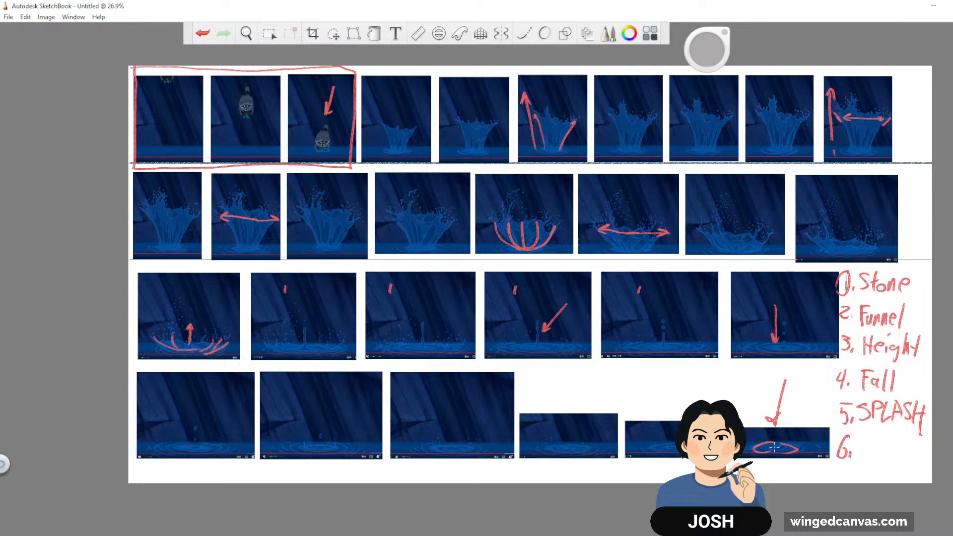
mouse_move(860, 437)
mouse_down()
mouse_move(872, 453)
mouse_move(896, 437)
mouse_move(902, 461)
mouse_up()
drag(906, 452, 915, 455)
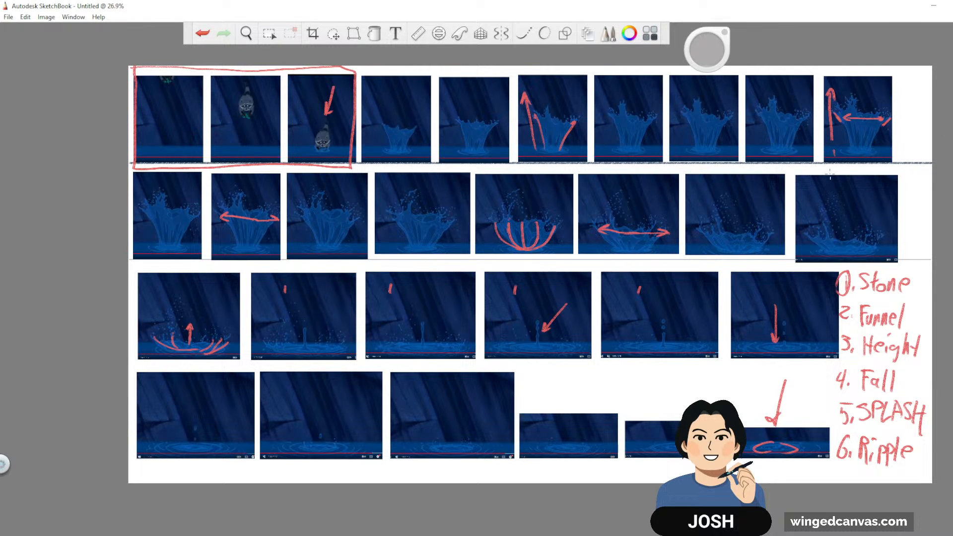
Step: Switch to the water splash file in Krita, float the Layers docker beside the drawing and expand Group 3
key(space)
drag(889, 247, 819, 246)
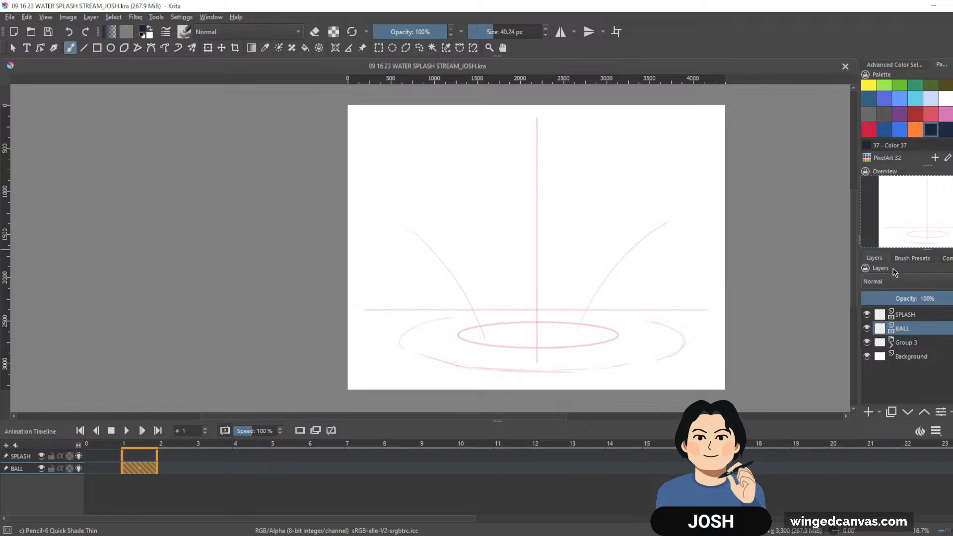
drag(886, 268, 428, 153)
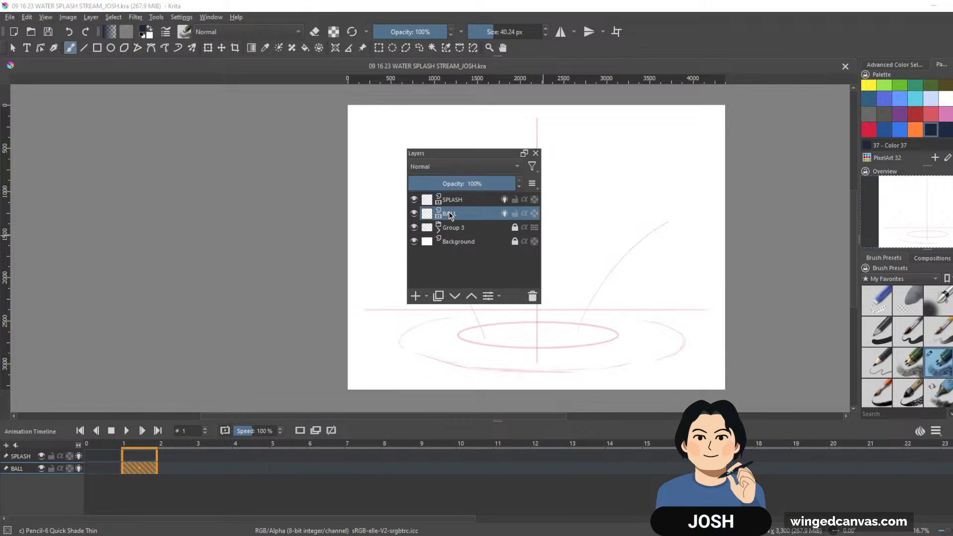
mouse_move(459, 196)
drag(467, 154, 650, 130)
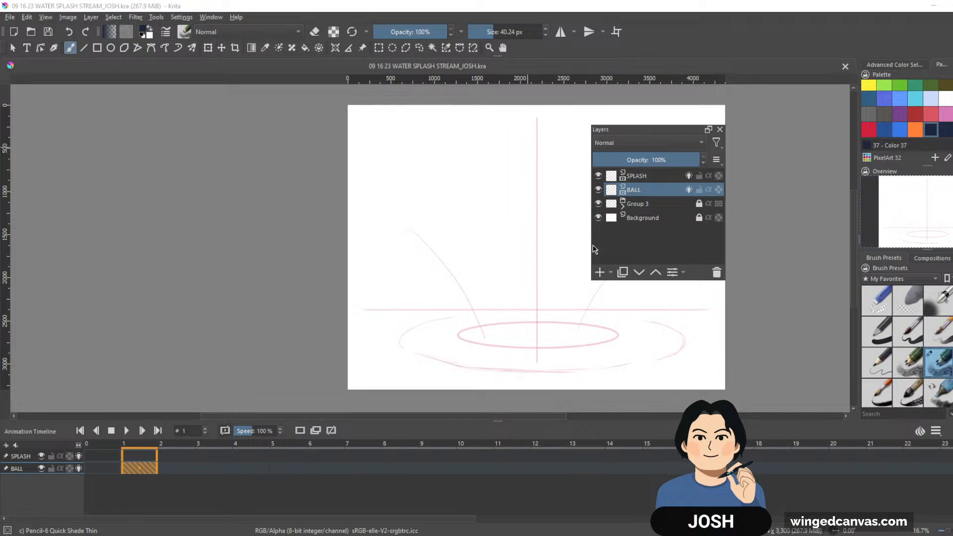
click(621, 207)
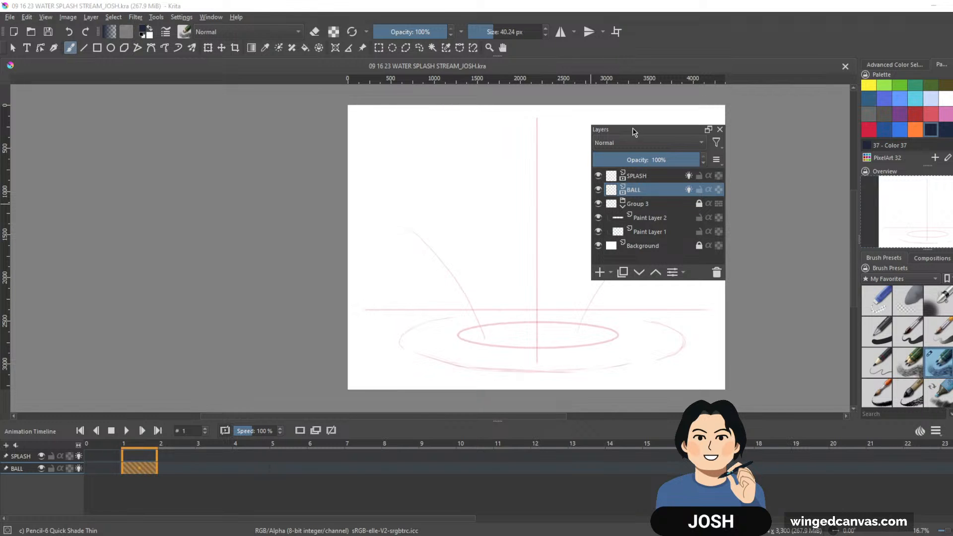
drag(636, 130, 742, 130)
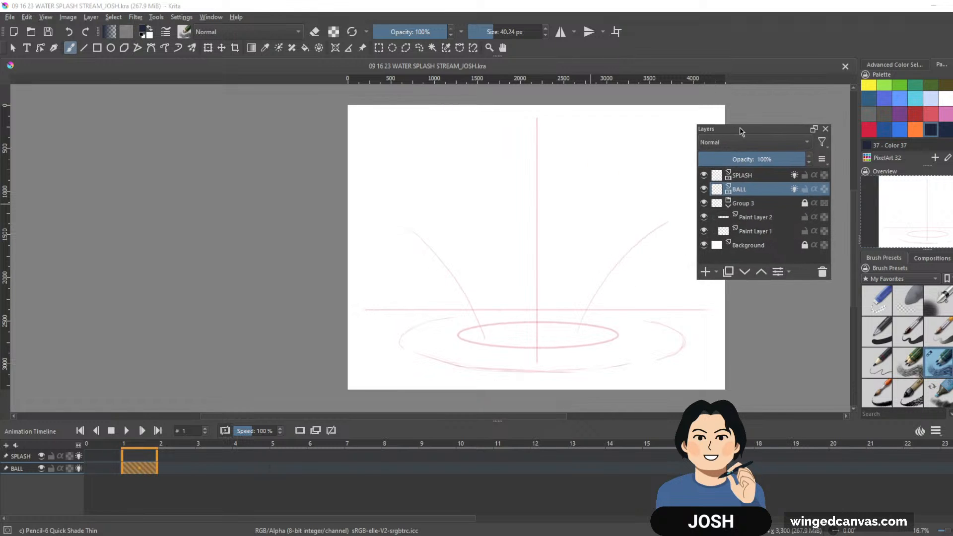
Step: Toggle the visibility of Paint Layer 2 and Paint Layer 1 to examine which guide lines each one holds
click(703, 216)
click(703, 217)
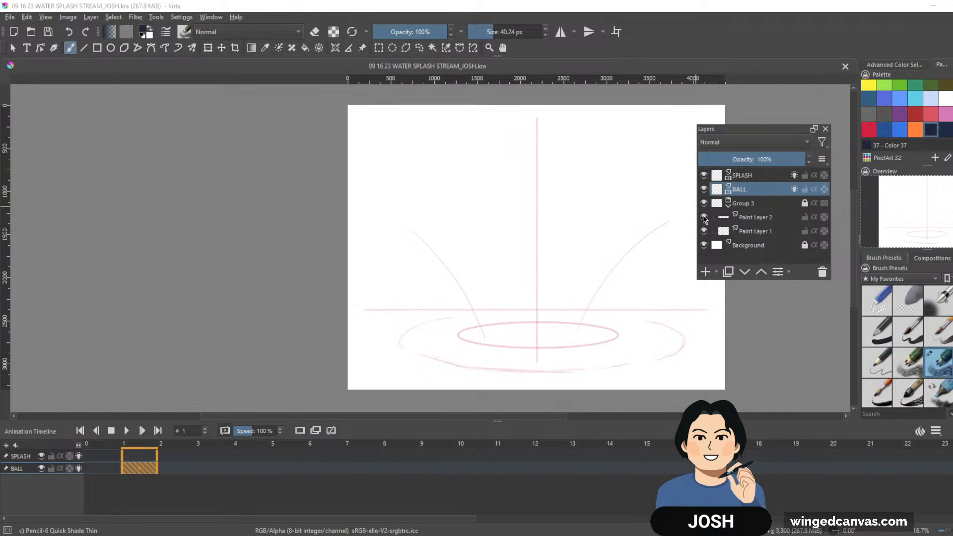
click(704, 217)
click(703, 217)
click(705, 231)
click(704, 231)
Step: Collapse Group 3, add a new paint layer directly above it and dock the Layers docker again
click(727, 205)
click(727, 206)
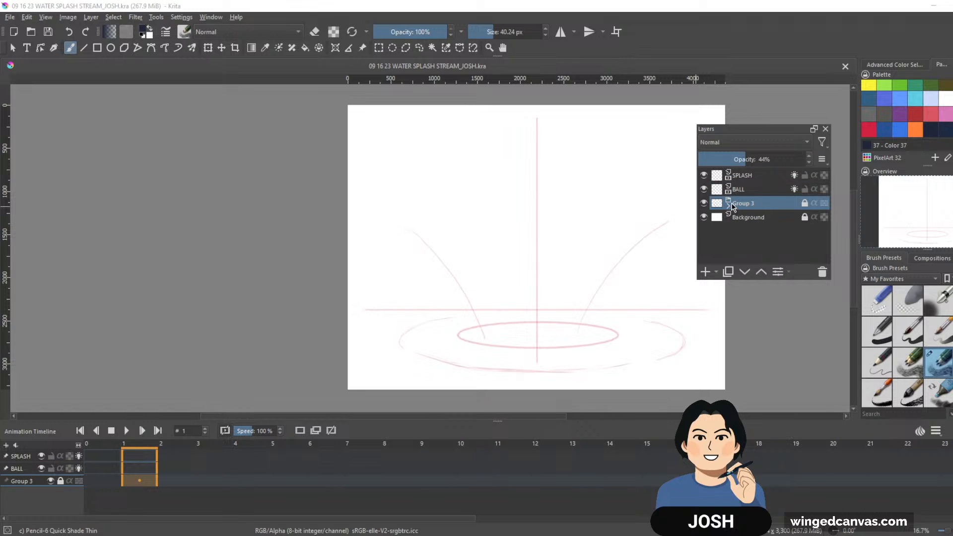
click(709, 274)
drag(711, 133, 904, 313)
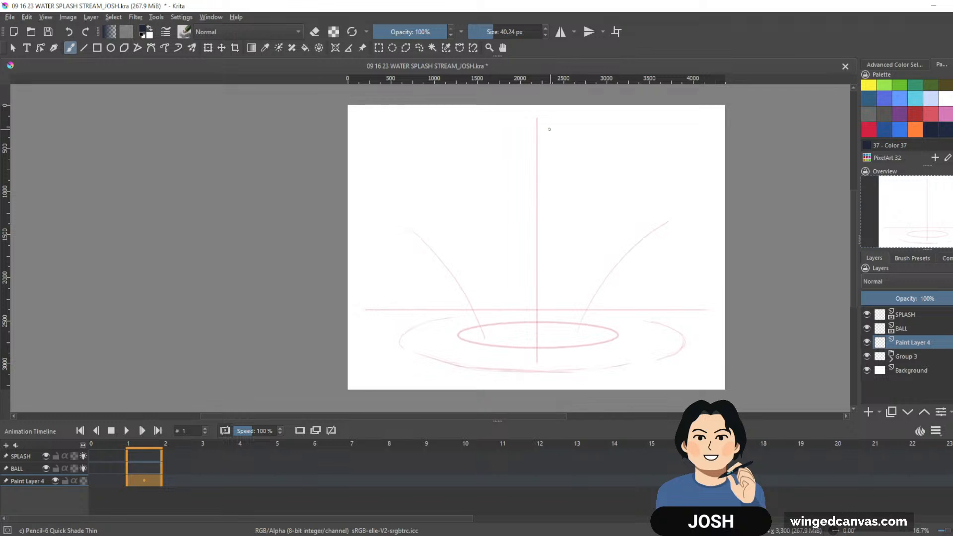
Step: Try a slanted arrow pointing at the upper part of the vertical guide, and undo it
drag(570, 123, 548, 164)
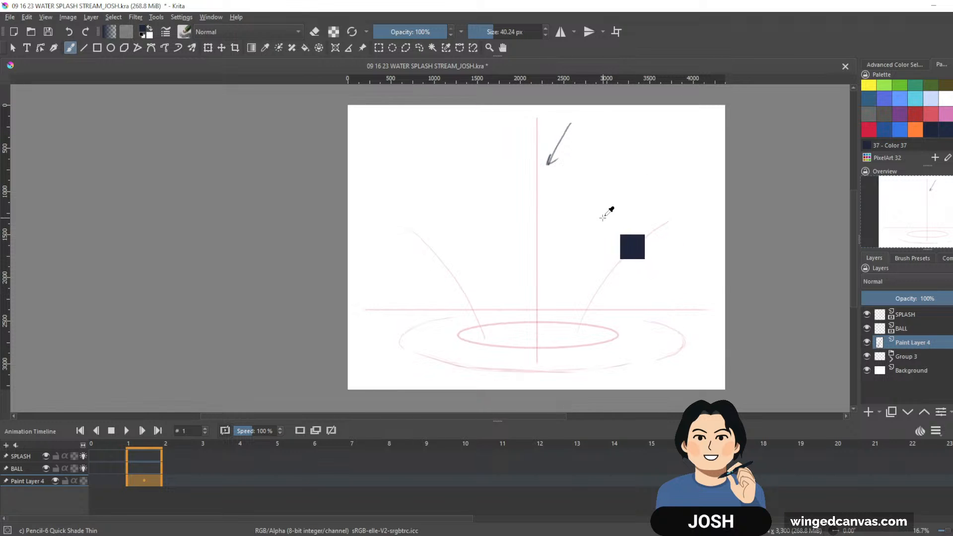
key(ctrl+z)
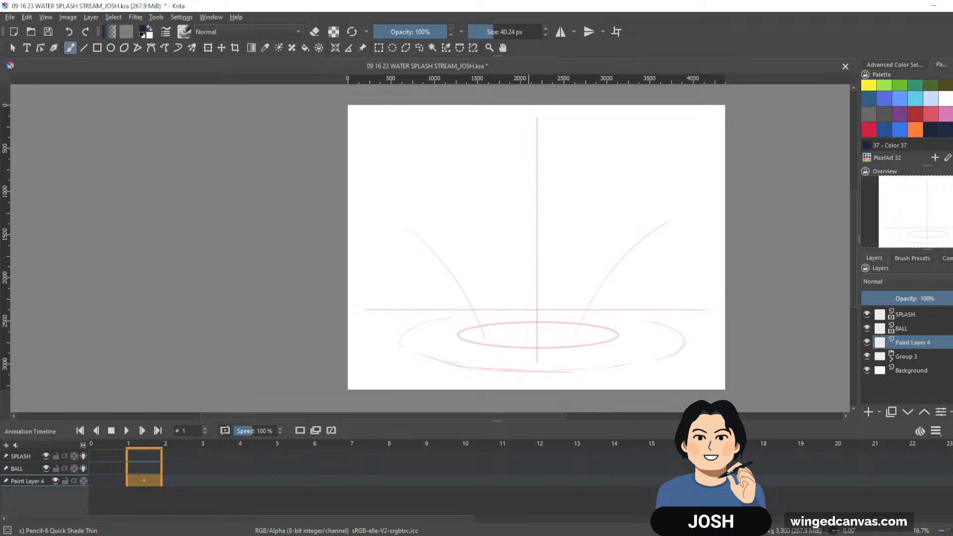
Step: Sketch the ball's fall along the vertical guide: entering the canvas's upper edge, midway with a downward arrow, and hitting the water line
mouse_move(518, 105)
mouse_down()
mouse_move(550, 114)
mouse_move(558, 107)
mouse_move(534, 167)
mouse_move(535, 232)
mouse_move(540, 219)
mouse_up()
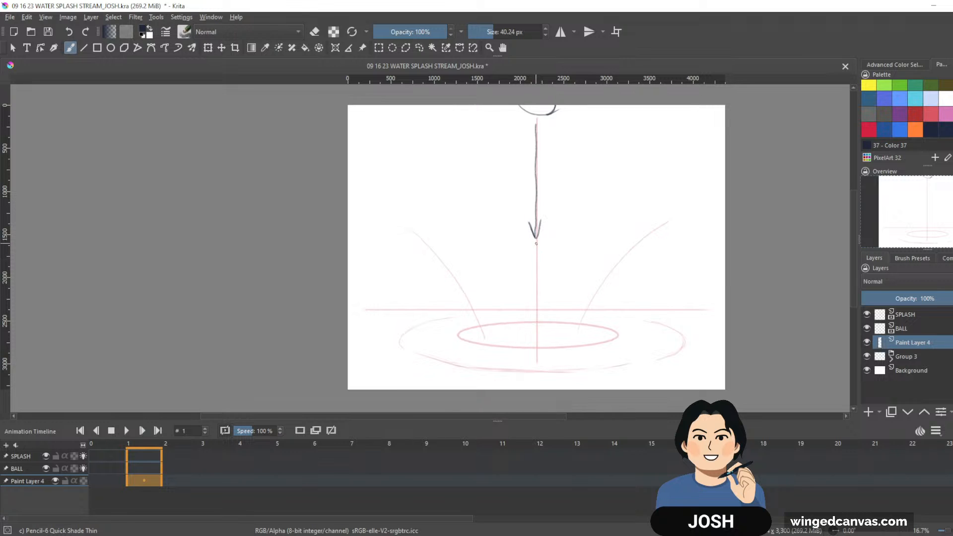
mouse_move(534, 167)
mouse_down()
mouse_move(532, 201)
mouse_move(537, 166)
mouse_up()
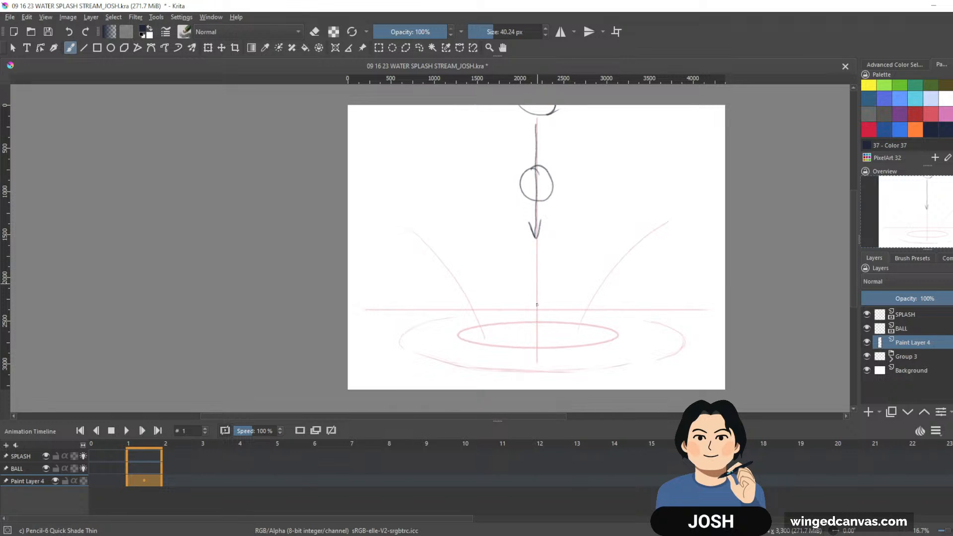
mouse_move(535, 312)
mouse_down()
mouse_move(536, 337)
mouse_move(543, 311)
mouse_move(553, 336)
mouse_move(516, 336)
mouse_move(544, 335)
mouse_up()
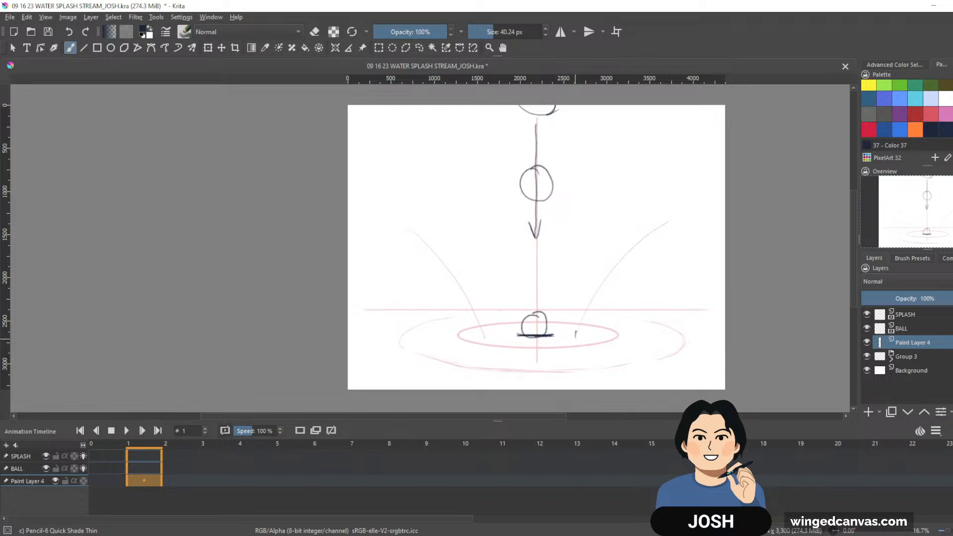
Step: Draw two arrows curving up and outward from the impact ellipse along the curved splash guides
mouse_move(575, 337)
mouse_down()
mouse_move(633, 248)
mouse_move(656, 237)
mouse_up()
mouse_move(481, 334)
mouse_down()
mouse_move(415, 227)
mouse_move(435, 234)
mouse_up()
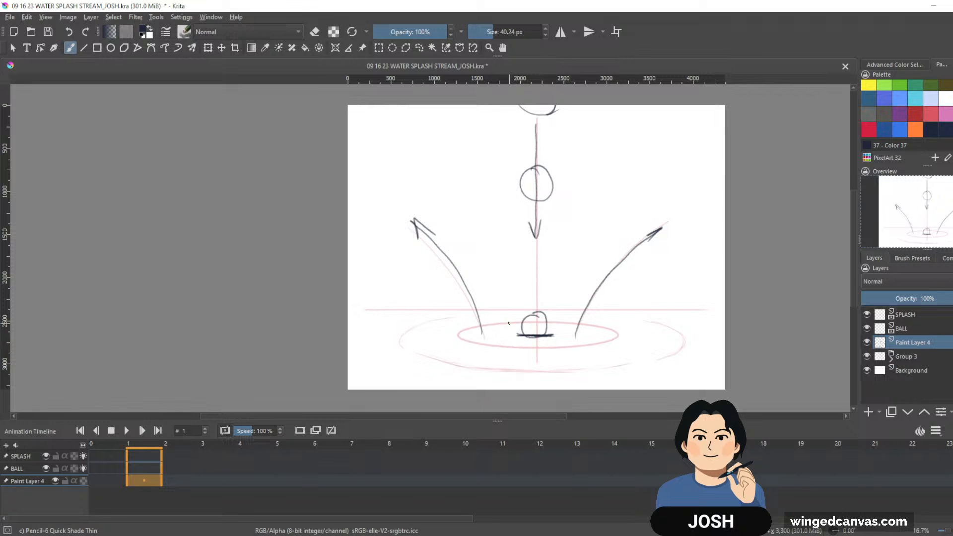
Step: Sketch the small crown splash around the ball with outward arrows on both sides, and add an inner arrow beside each curved splash arrow
drag(507, 316, 513, 336)
mouse_move(560, 314)
mouse_down()
mouse_move(554, 336)
mouse_move(549, 320)
mouse_move(527, 326)
mouse_move(538, 310)
mouse_move(567, 333)
mouse_up()
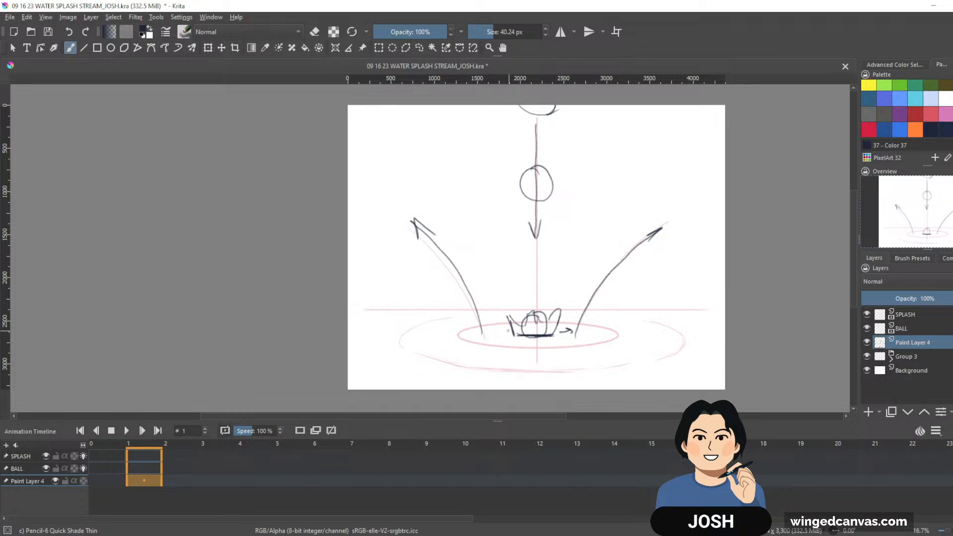
mouse_move(509, 332)
mouse_down()
mouse_move(495, 331)
mouse_move(504, 336)
mouse_up()
drag(575, 317, 643, 228)
drag(633, 230, 640, 233)
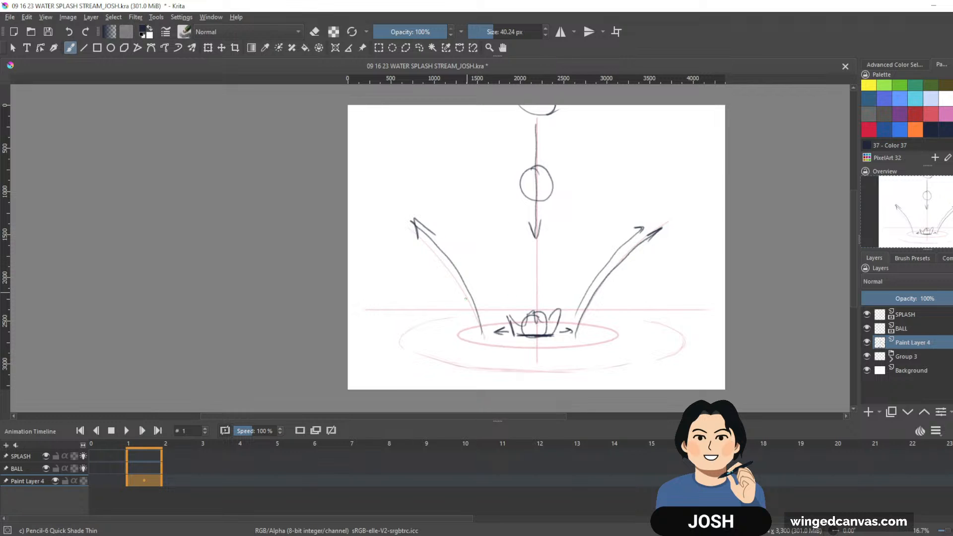
mouse_move(485, 337)
mouse_down()
mouse_move(477, 290)
mouse_move(439, 220)
mouse_move(451, 229)
mouse_up()
Step: Rename the Group 3 layer to GUIDE
click(906, 356)
double_click(908, 356)
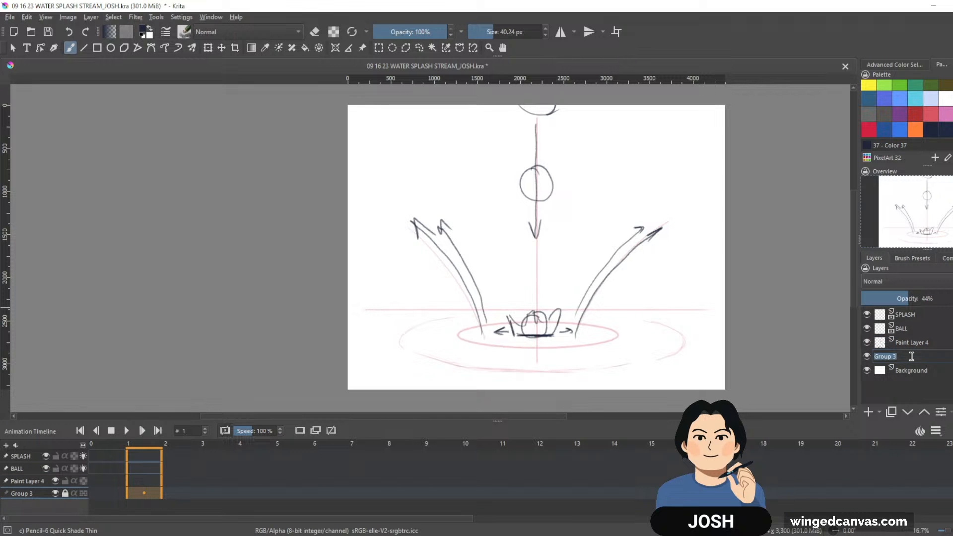
text(GUIDE)
key(Return)
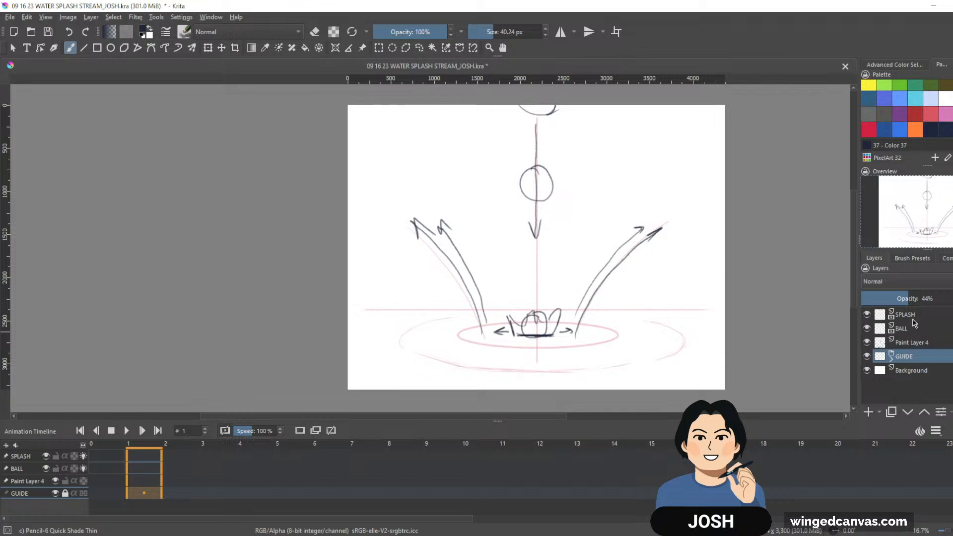
Step: On Paint Layer 4, sketch the splash falling back with outer return curves on both sides and a long downward arrow beside the right one
click(917, 342)
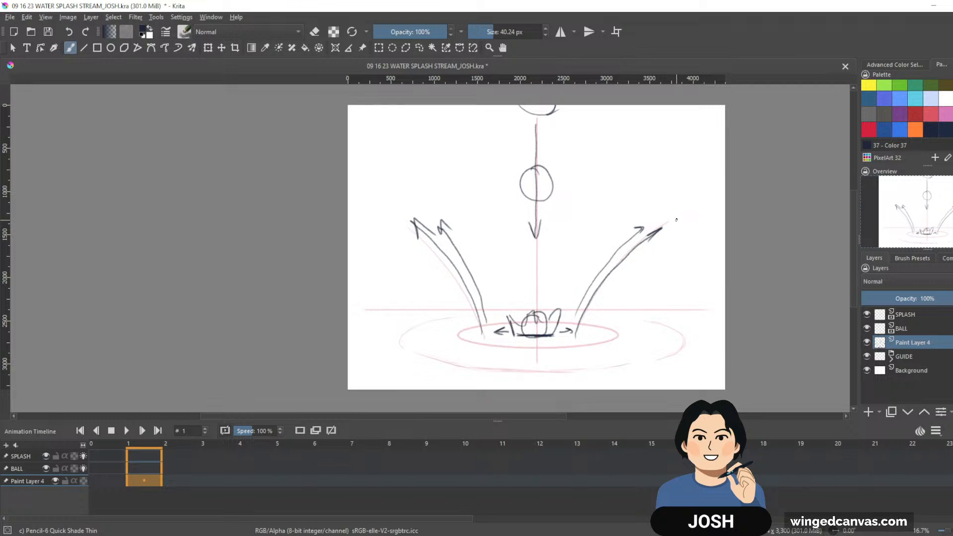
mouse_move(672, 231)
mouse_down()
mouse_move(635, 298)
mouse_move(610, 317)
mouse_up()
drag(417, 236, 467, 331)
drag(418, 247, 470, 330)
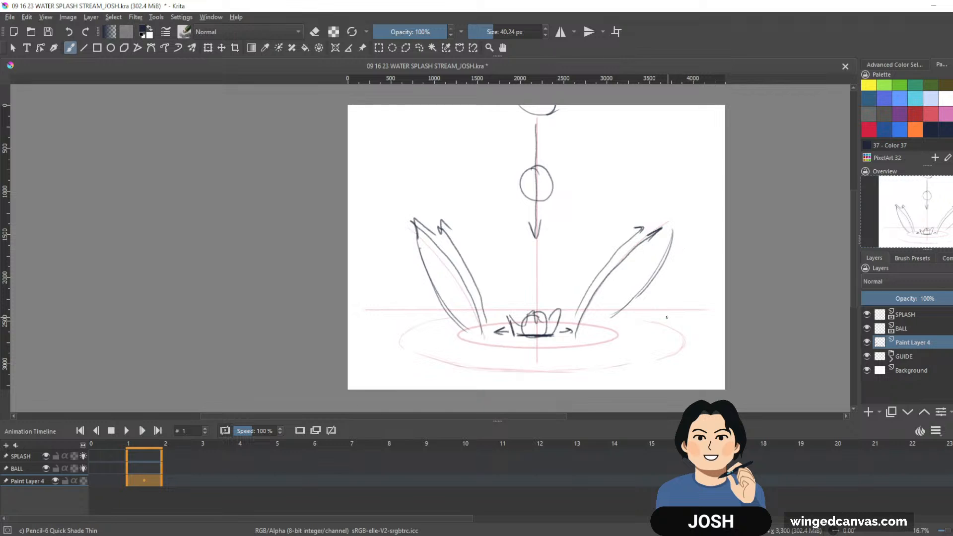
mouse_move(679, 243)
mouse_down()
mouse_move(680, 350)
mouse_move(671, 354)
mouse_up()
Step: Sketch the spreading ripples by tracing the large outer ellipse and adding short arcs inside and outside it around the impact ellipse
mouse_move(426, 323)
mouse_down()
mouse_move(403, 346)
mouse_move(434, 360)
mouse_up()
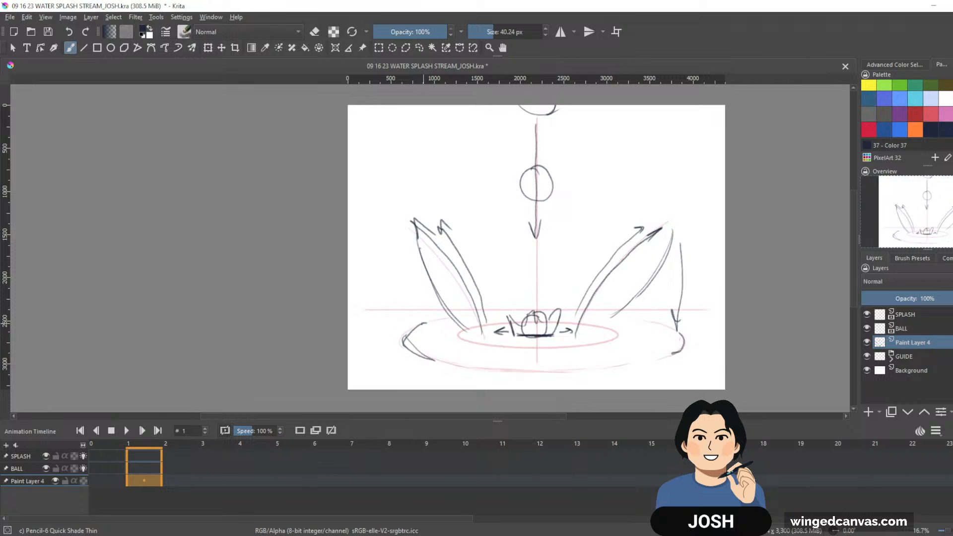
mouse_move(424, 321)
mouse_down()
mouse_move(399, 342)
mouse_move(419, 355)
mouse_move(427, 326)
mouse_up()
mouse_move(674, 330)
mouse_down()
mouse_move(637, 364)
mouse_move(651, 362)
mouse_up()
drag(678, 338, 615, 366)
drag(463, 366, 598, 365)
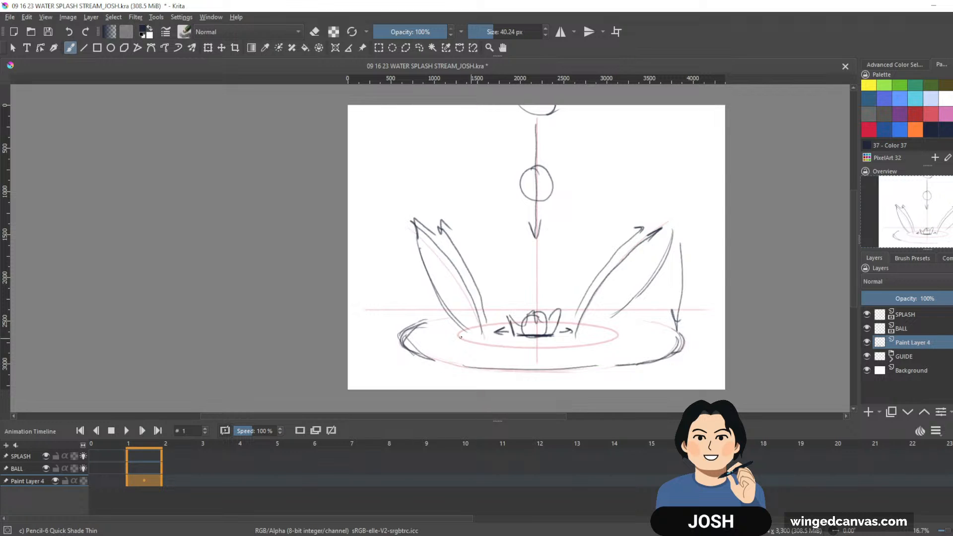
mouse_move(460, 336)
mouse_down()
mouse_move(555, 344)
mouse_move(618, 335)
mouse_up()
mouse_move(640, 333)
mouse_down()
mouse_move(638, 346)
mouse_move(623, 344)
mouse_up()
mouse_move(438, 331)
mouse_down()
mouse_move(452, 327)
mouse_move(460, 347)
mouse_up()
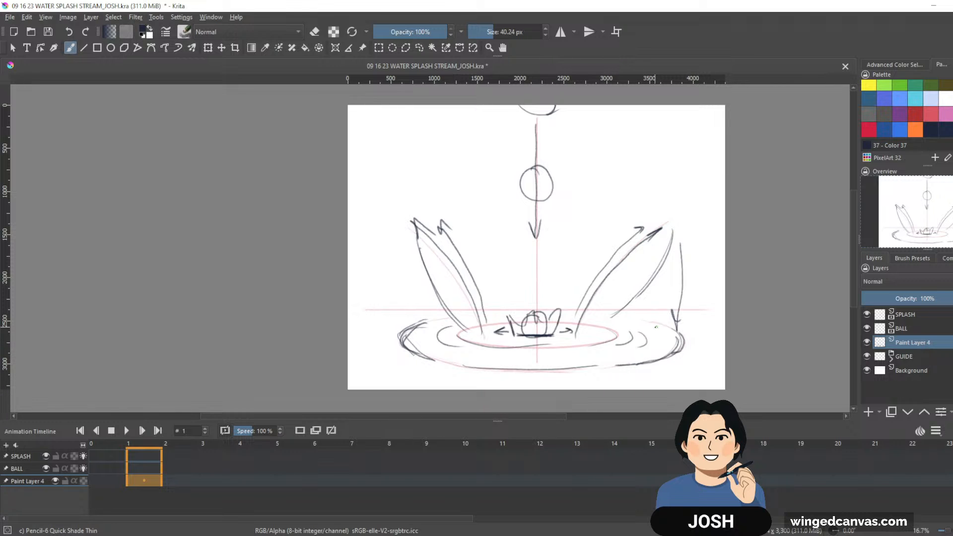
drag(383, 332, 382, 344)
Step: Switch to Autodesk SketchBook, examine the reference frames of the collapsing splash, rising droplet and ripples, and return to Krita
key(alt+Tab)
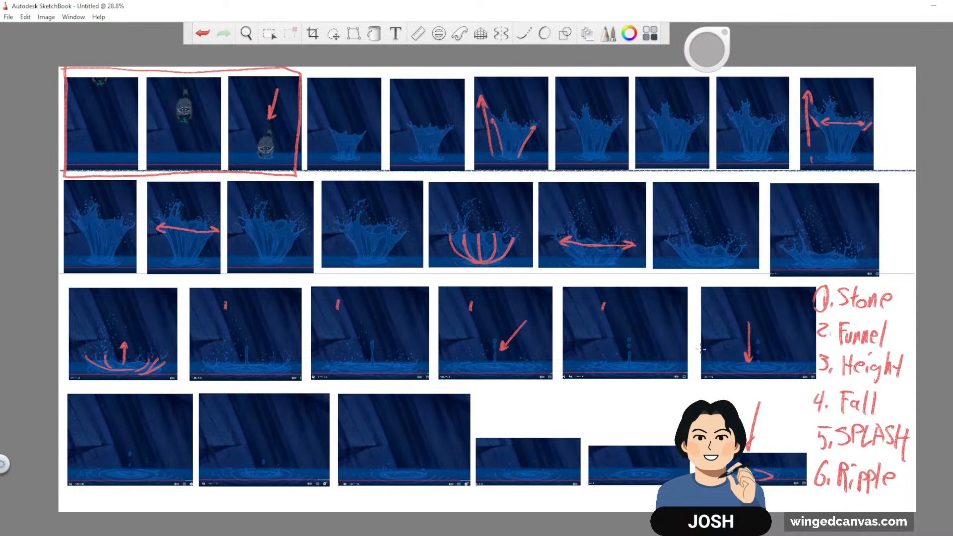
key(space)
mouse_move(727, 239)
mouse_down()
mouse_move(702, 255)
mouse_move(734, 297)
mouse_move(731, 315)
mouse_up()
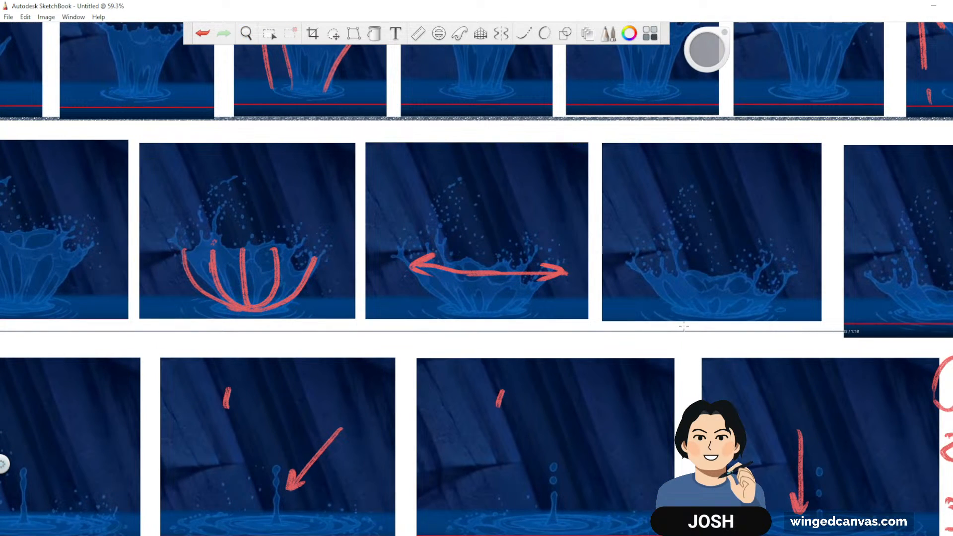
key(space)
mouse_move(781, 257)
mouse_down()
mouse_move(617, 445)
mouse_move(758, 231)
mouse_up()
key(space)
drag(660, 399, 753, 218)
drag(628, 408, 761, 277)
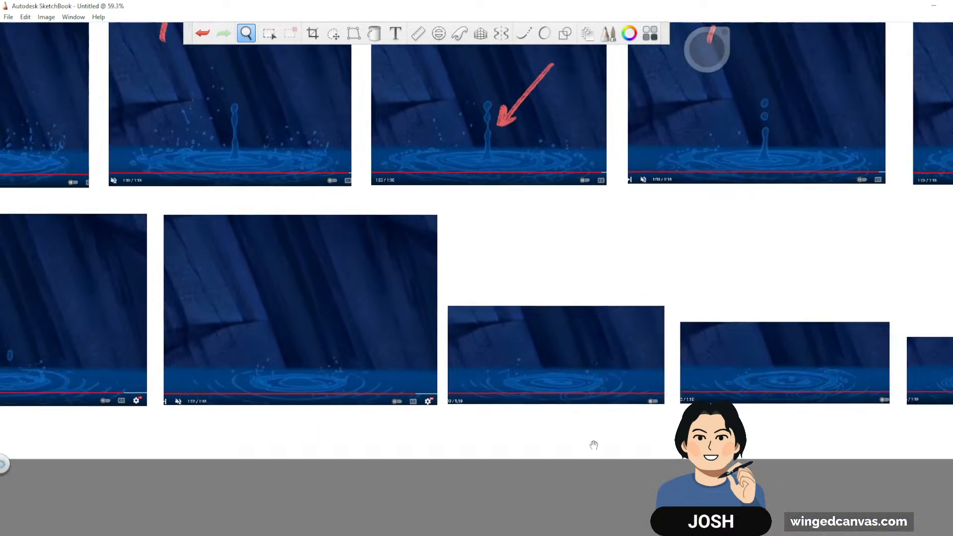
drag(593, 445, 596, 430)
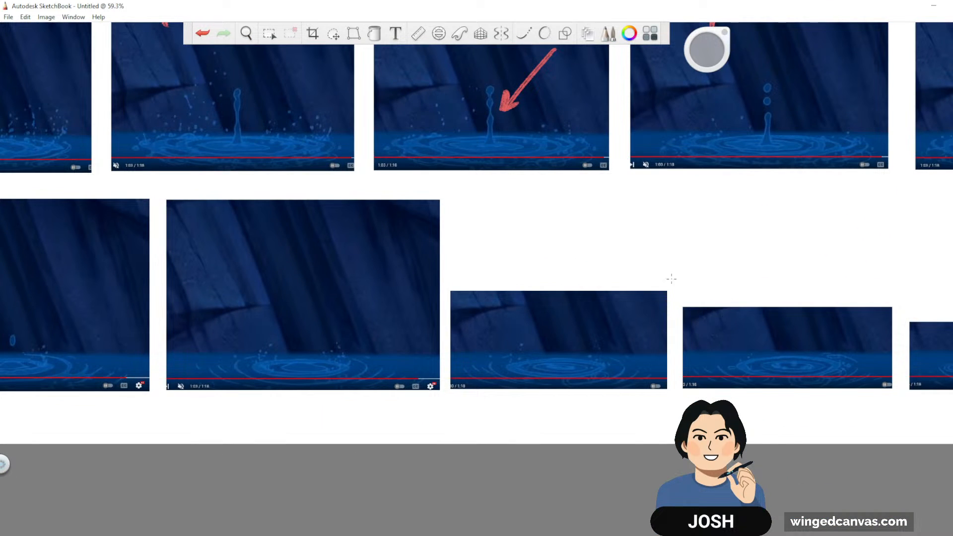
key(space)
drag(736, 261, 684, 315)
drag(686, 359, 657, 435)
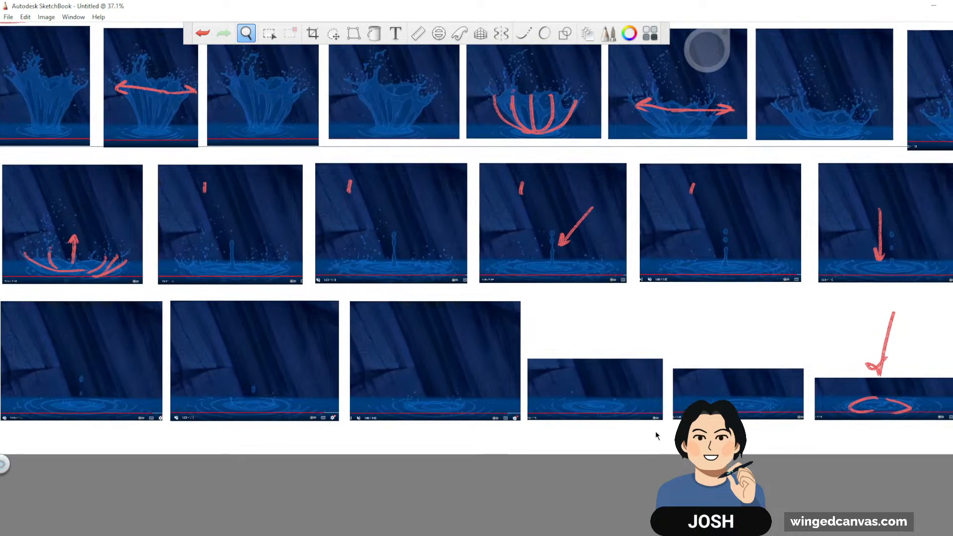
drag(716, 364, 660, 479)
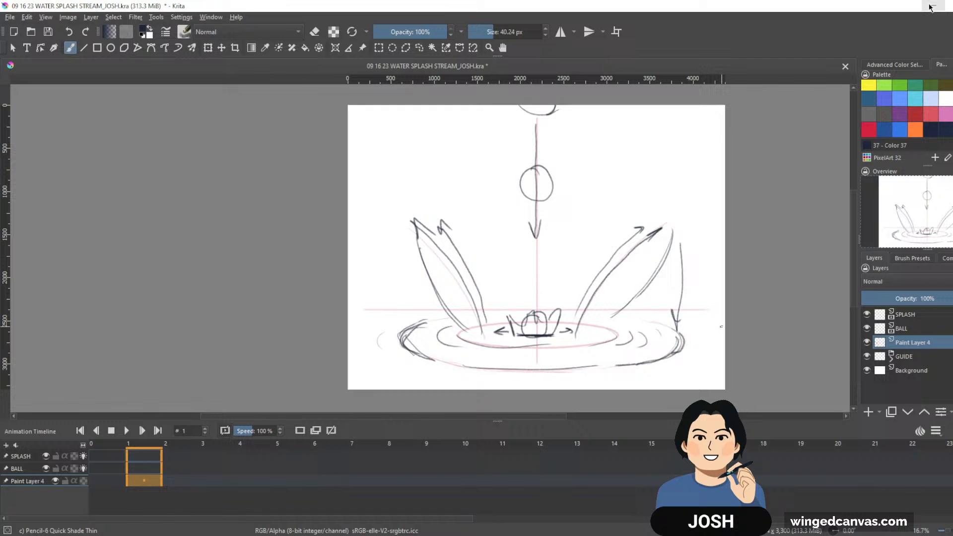
click(932, 5)
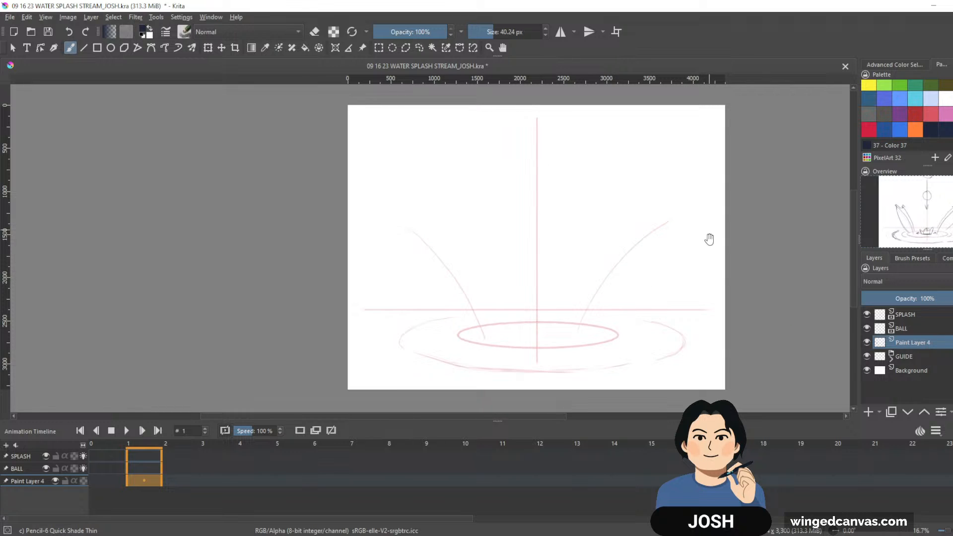
Step: Sketch a ball at the vertical guide's upper end with two long parallel arrows pointing down to the impact ellipse
mouse_move(708, 224)
mouse_down()
mouse_move(705, 247)
mouse_move(704, 227)
mouse_up()
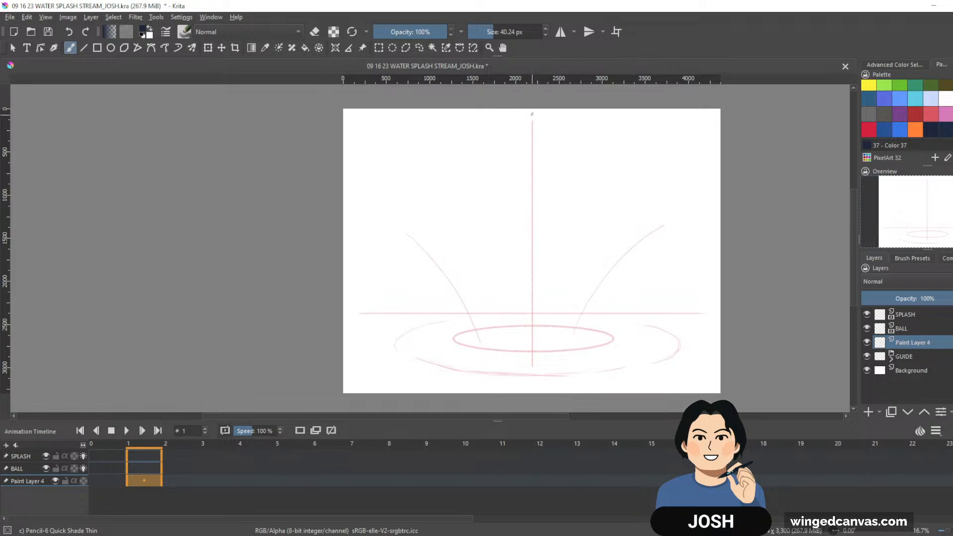
mouse_move(531, 113)
mouse_down()
mouse_move(533, 144)
mouse_move(532, 114)
mouse_up()
mouse_move(535, 147)
mouse_down()
mouse_move(534, 267)
mouse_move(522, 315)
mouse_move(535, 319)
mouse_up()
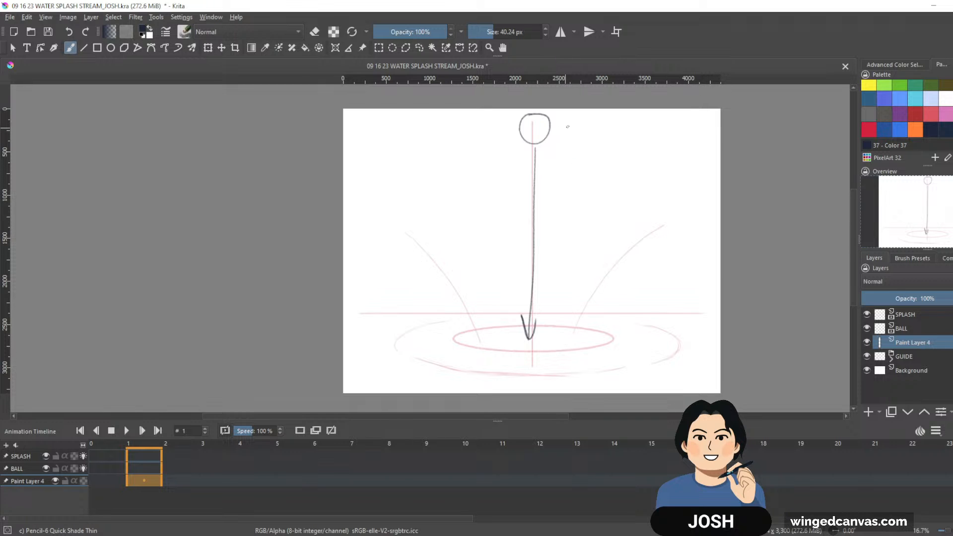
mouse_move(570, 132)
mouse_down()
mouse_move(570, 343)
mouse_move(577, 320)
mouse_up()
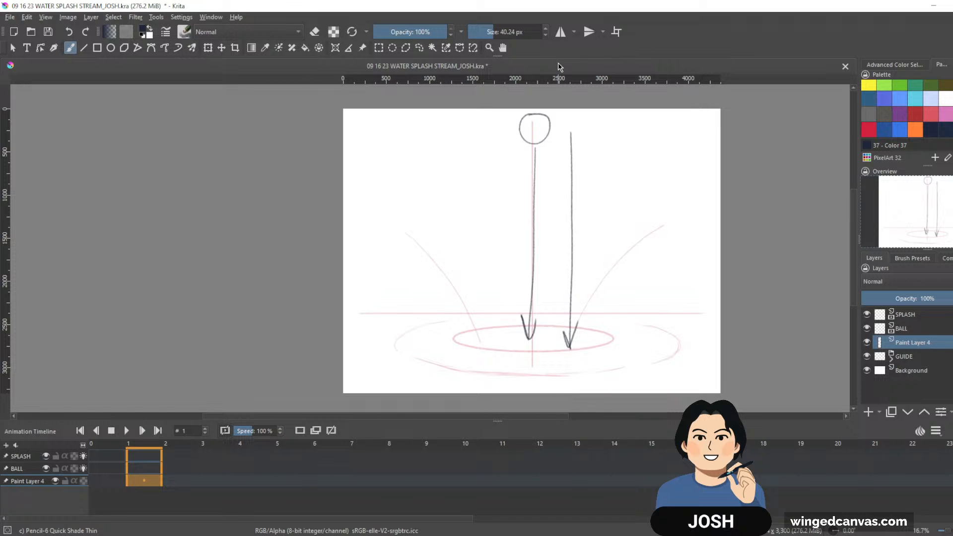
Step: Handwrite "7-10 F" beside the ball's falling arrow, and clear the sketch from Paint Layer 4
mouse_move(464, 205)
mouse_down()
mouse_move(482, 205)
mouse_move(463, 228)
mouse_up()
mouse_move(481, 214)
mouse_down()
mouse_move(496, 227)
mouse_move(507, 208)
mouse_up()
mouse_move(477, 237)
mouse_down()
mouse_move(478, 258)
mouse_move(486, 236)
mouse_up()
drag(477, 245, 485, 243)
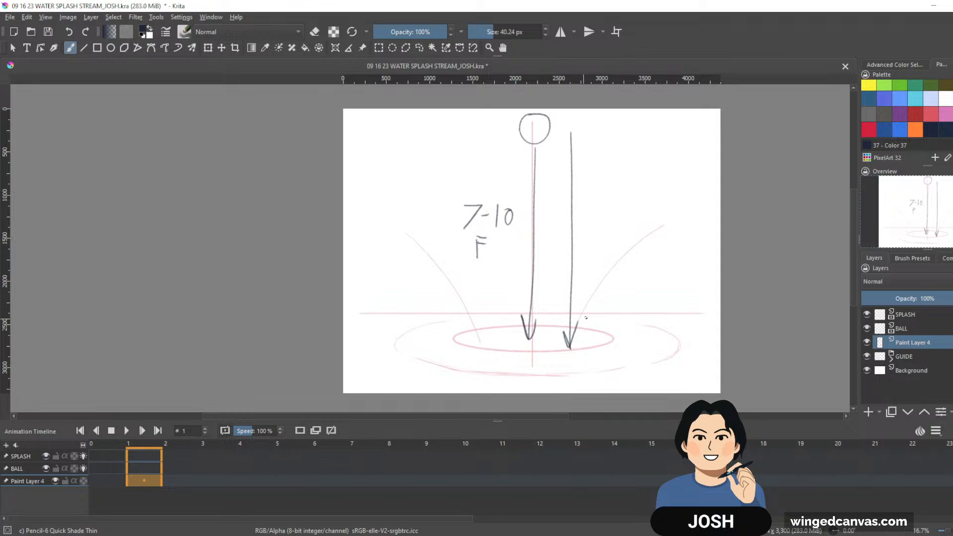
key(Delete)
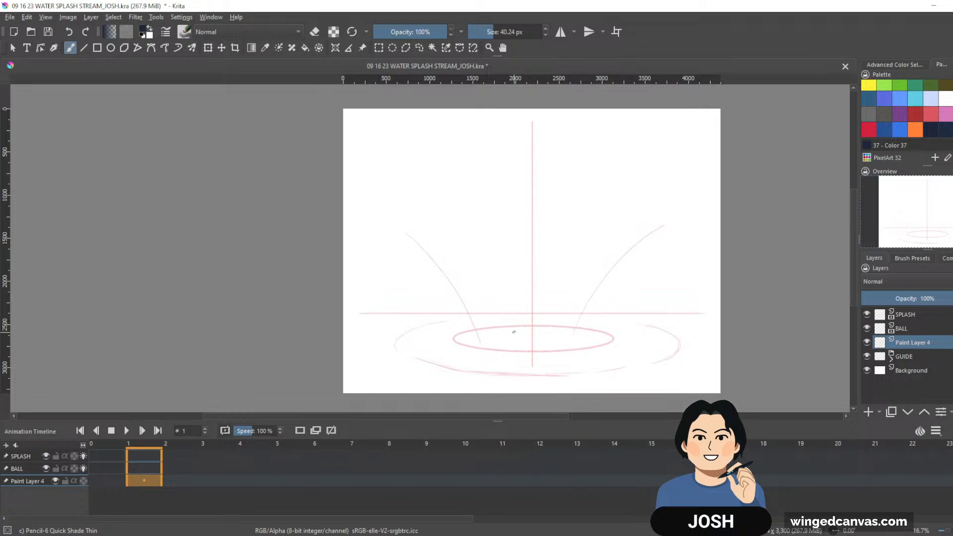
Step: Sketch a thin water column with a droplet above it rising from the impact ellipse, and clear the sketch from Paint Layer 4
mouse_move(522, 337)
mouse_down()
mouse_move(525, 280)
mouse_move(542, 338)
mouse_up()
mouse_move(536, 276)
mouse_down()
mouse_move(532, 295)
mouse_move(529, 238)
mouse_move(528, 271)
mouse_up()
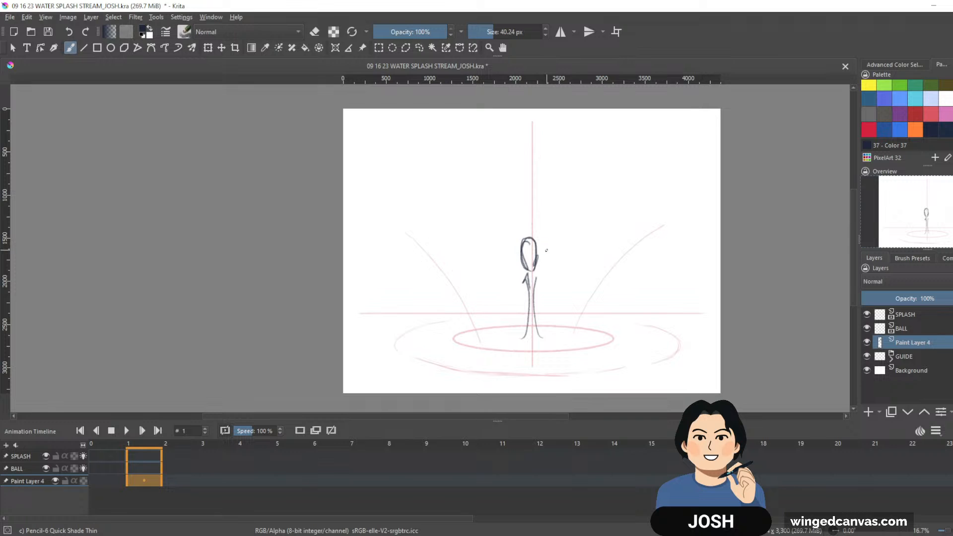
mouse_move(551, 256)
mouse_down()
mouse_move(549, 323)
mouse_move(555, 313)
mouse_up()
key(Delete)
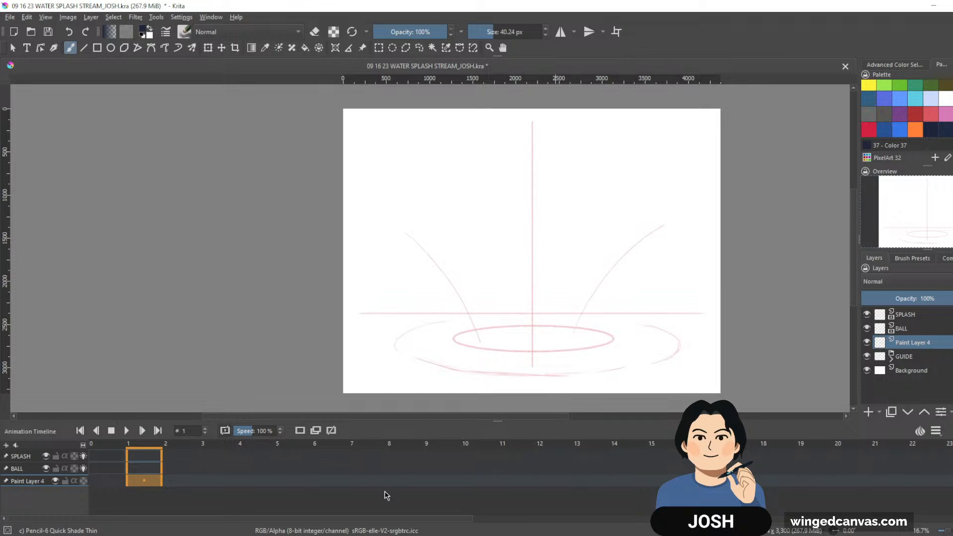
Step: Delete Paint Layer 4 and make the BALL layer active
mouse_move(917, 336)
key(shift+Delete)
click(909, 329)
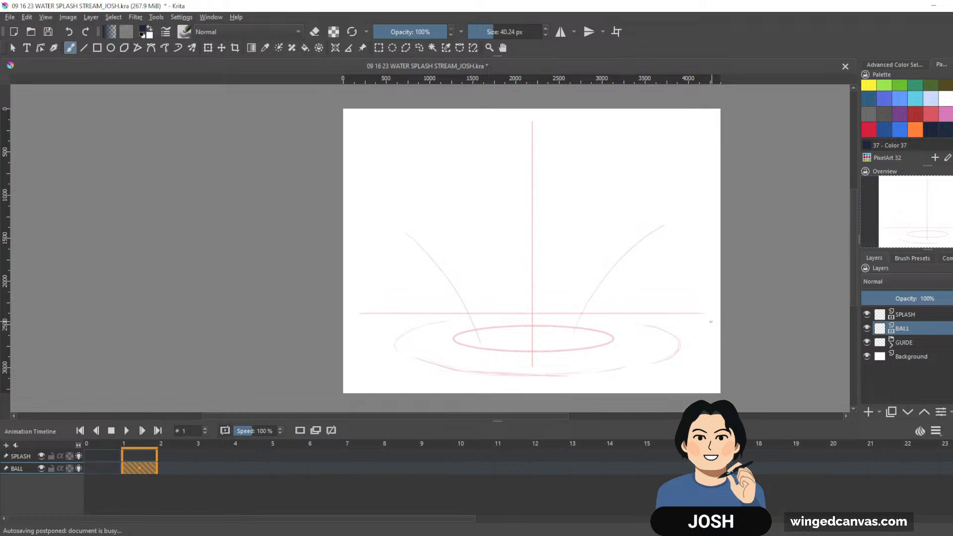
mouse_move(739, 281)
mouse_down()
mouse_move(706, 274)
mouse_move(740, 276)
mouse_up()
drag(626, 235, 688, 342)
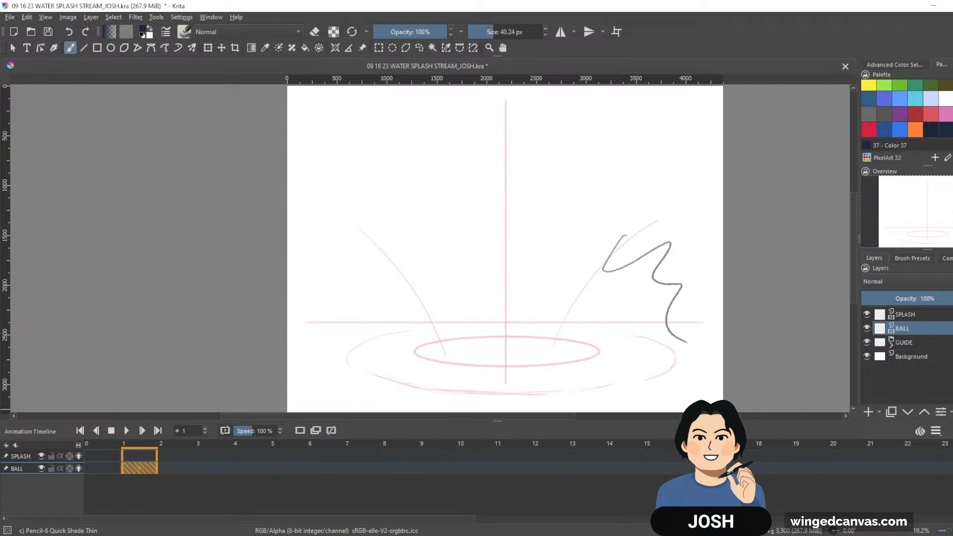
key(ctrl+z)
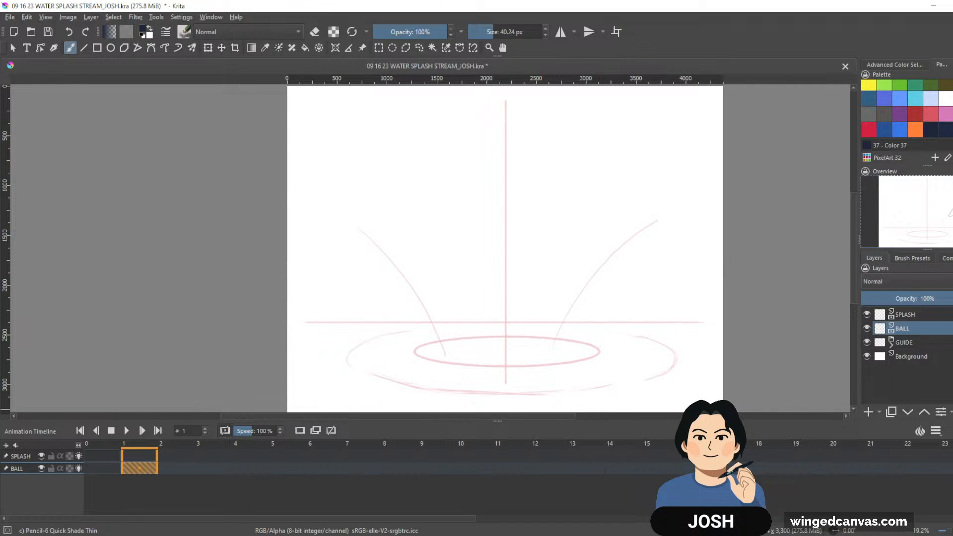
Step: On frame 3 of the BALL layer, sketch the stone's underside entering the canvas's upper edge at the vertical guide, and compare it with frame 1
drag(698, 262, 708, 273)
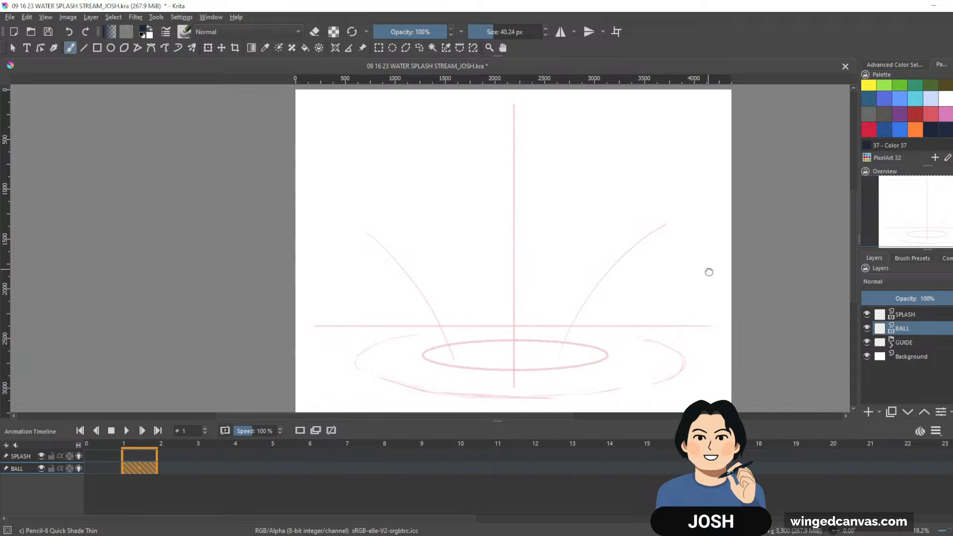
drag(729, 243, 737, 292)
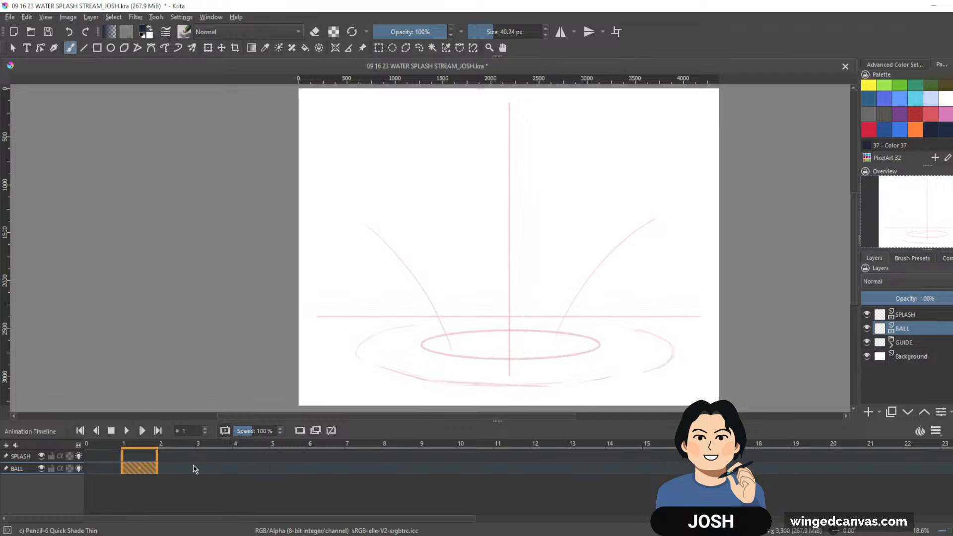
click(214, 468)
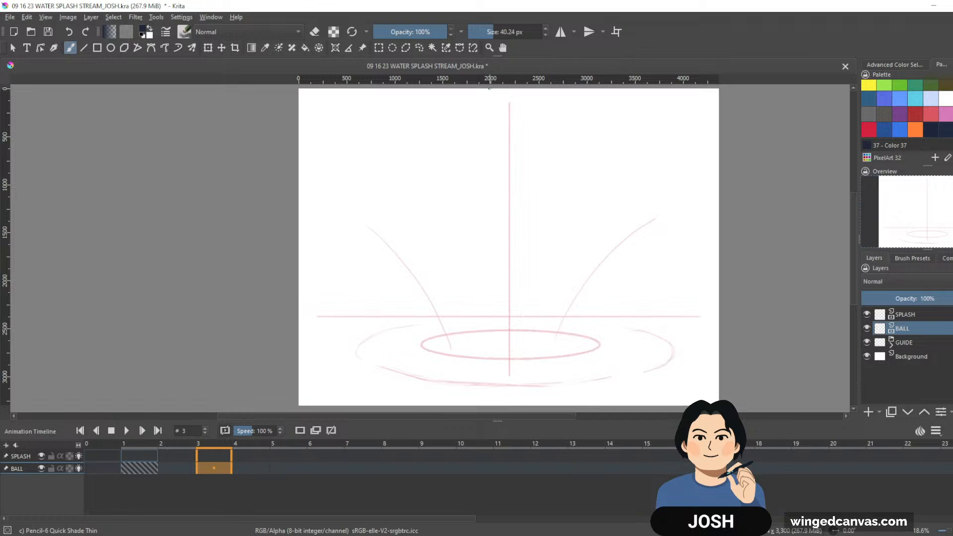
mouse_move(485, 90)
mouse_down()
mouse_move(522, 103)
mouse_move(544, 89)
mouse_move(497, 102)
mouse_up()
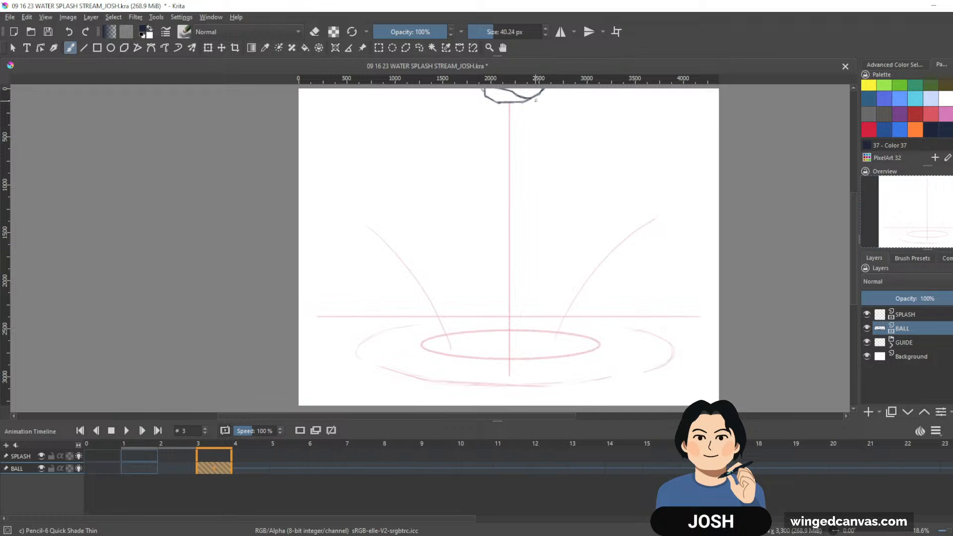
key(e)
key(e)
key(e)
click(147, 466)
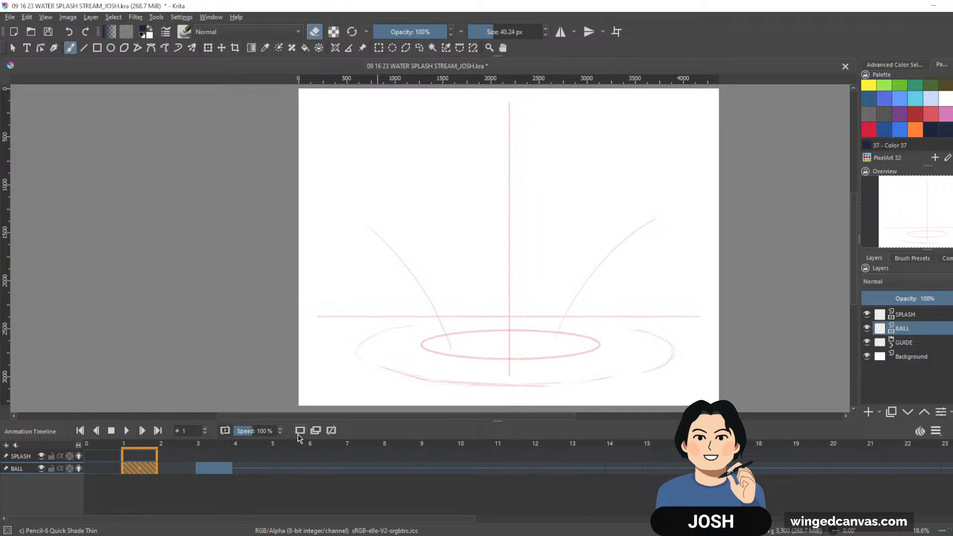
click(229, 468)
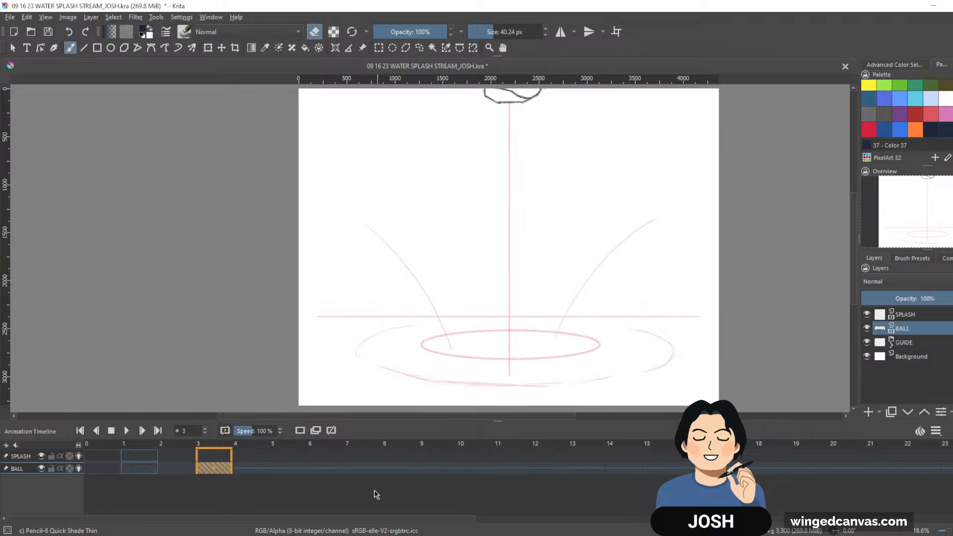
Step: Duplicate the BALL layer's frame 3 drawing to frame 5 and move the stone down the vertical guide to about 1000 px below the canvas's upper edge
click(288, 469)
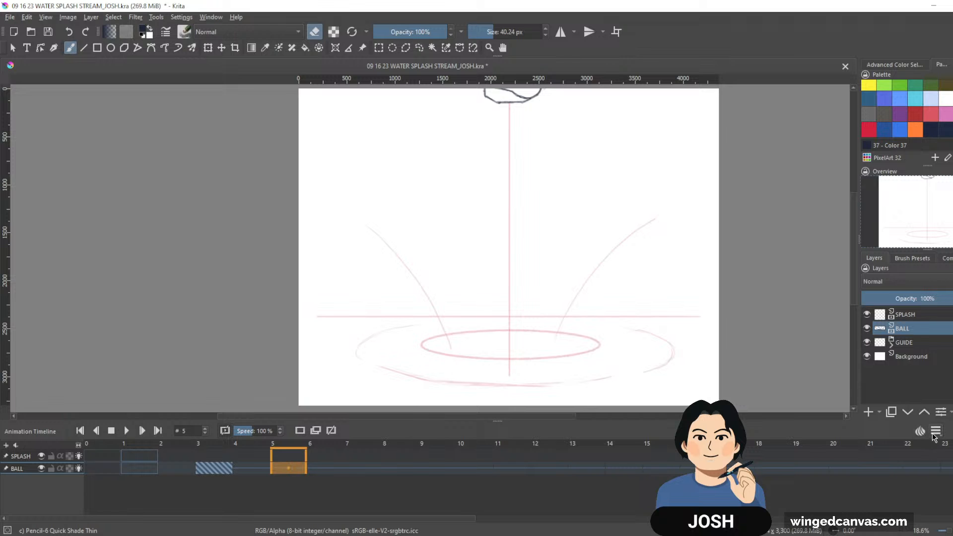
mouse_move(213, 467)
mouse_down()
mouse_move(277, 483)
mouse_move(293, 467)
mouse_up()
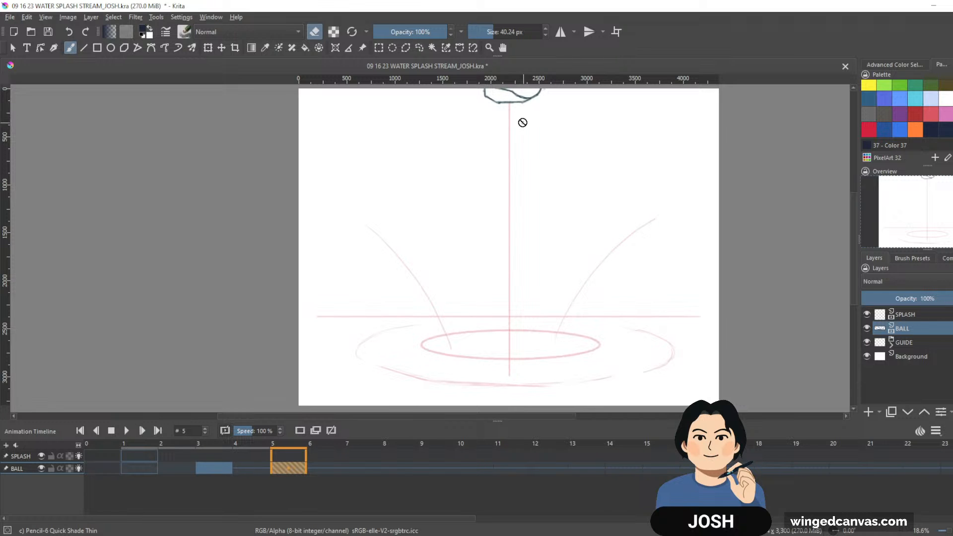
key(t)
drag(527, 100, 521, 187)
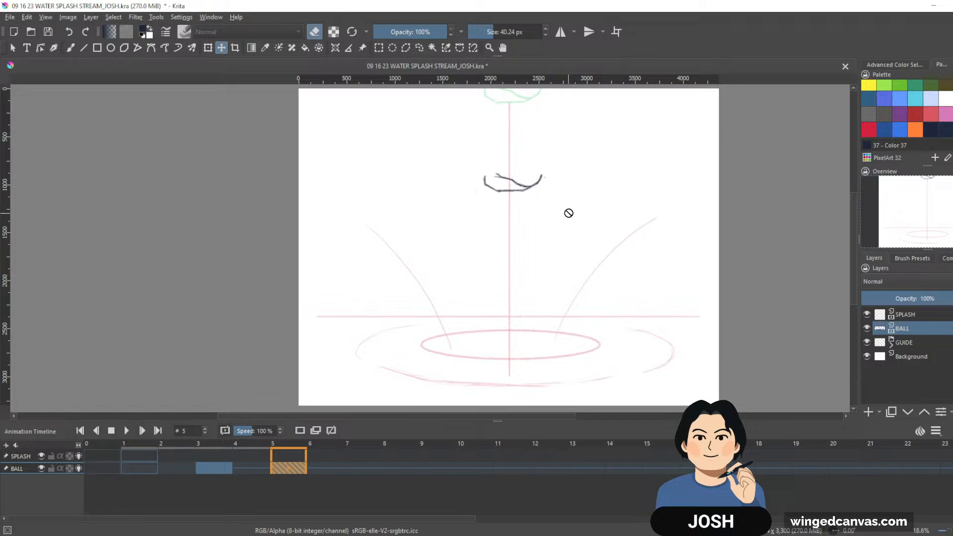
Step: Complete the stone's outline on the BALL layer's frame 5 with its upper edges and a small facet near the top
key(b)
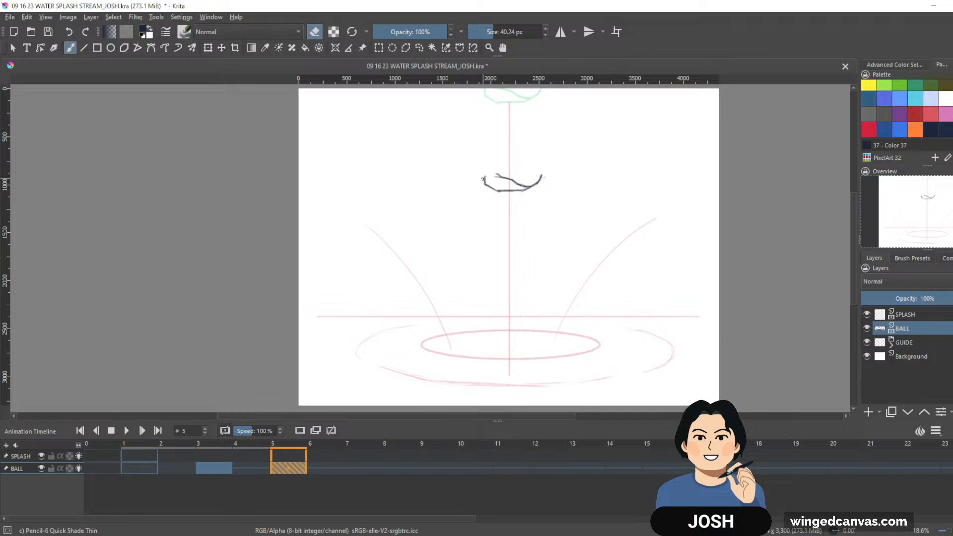
key(e)
mouse_move(484, 184)
mouse_down()
mouse_move(481, 163)
mouse_move(494, 171)
mouse_move(502, 153)
mouse_move(529, 158)
mouse_move(541, 177)
mouse_up()
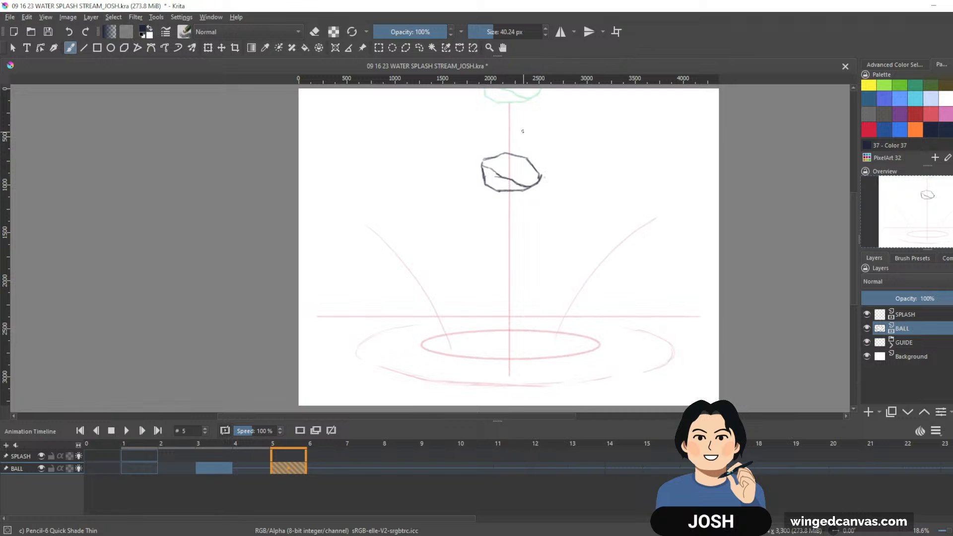
mouse_move(526, 157)
mouse_down()
mouse_move(518, 163)
mouse_move(537, 177)
mouse_up()
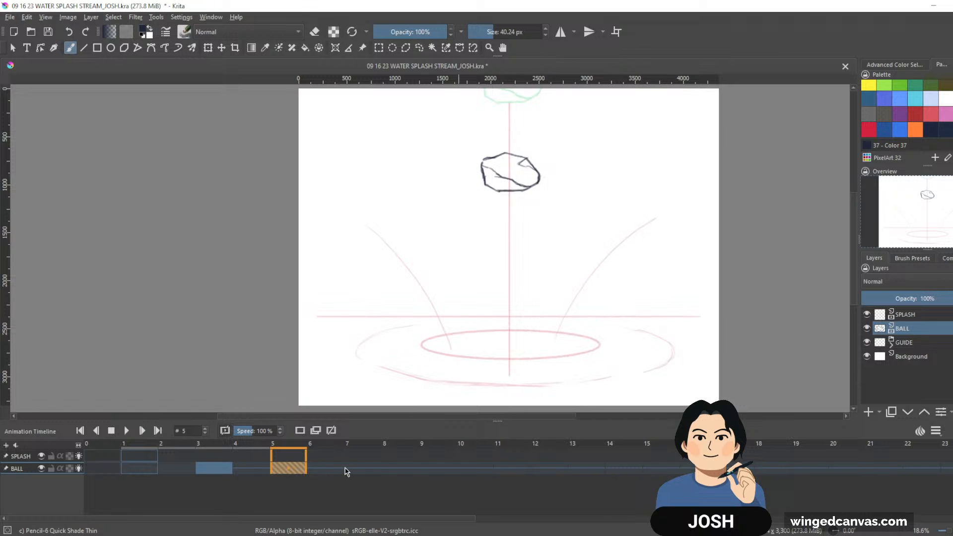
Step: Duplicate the BALL layer's frame 5 drawing to frame 7 and move the stone about 1600 px down the vertical guide into the impact ellipse
click(345, 467)
click(290, 467)
drag(290, 466, 364, 468)
key(t)
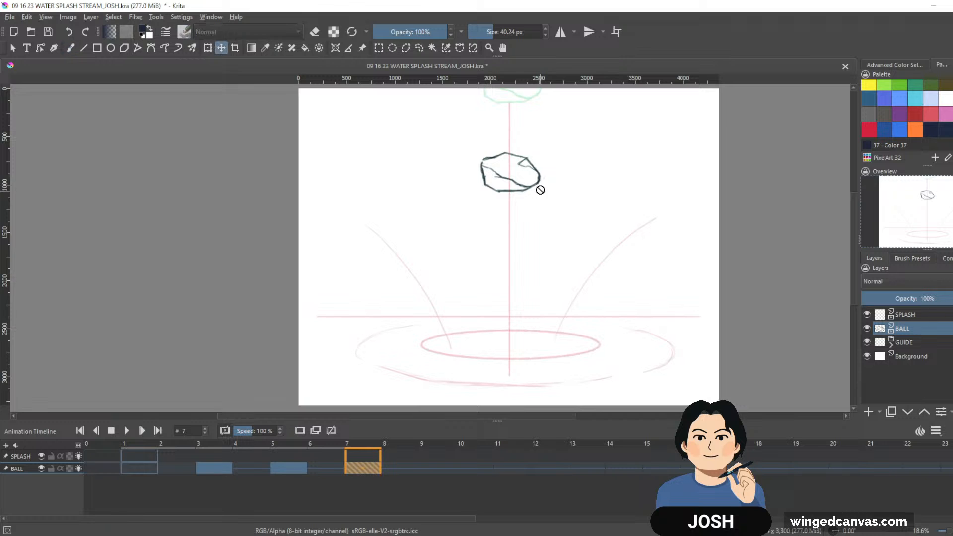
drag(531, 192, 527, 338)
key(b)
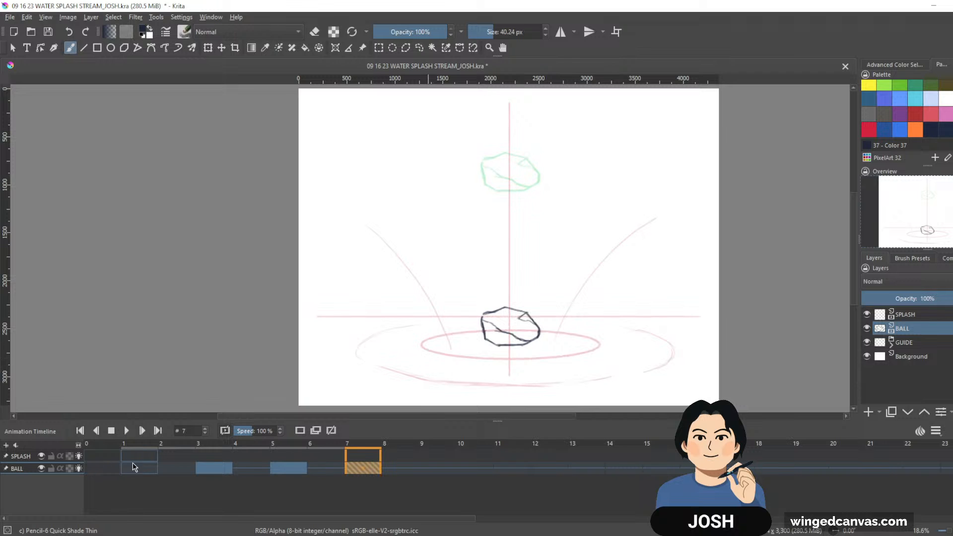
Step: On frame 7 of the SPLASH layer, sketch a small splash around the stone's base in blue Color 35, with a spike on each side
click(363, 456)
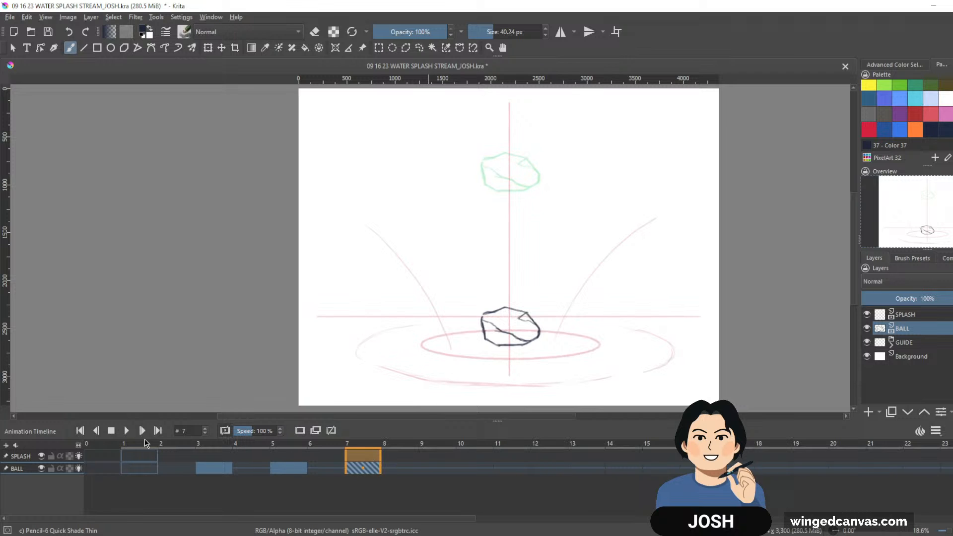
click(22, 455)
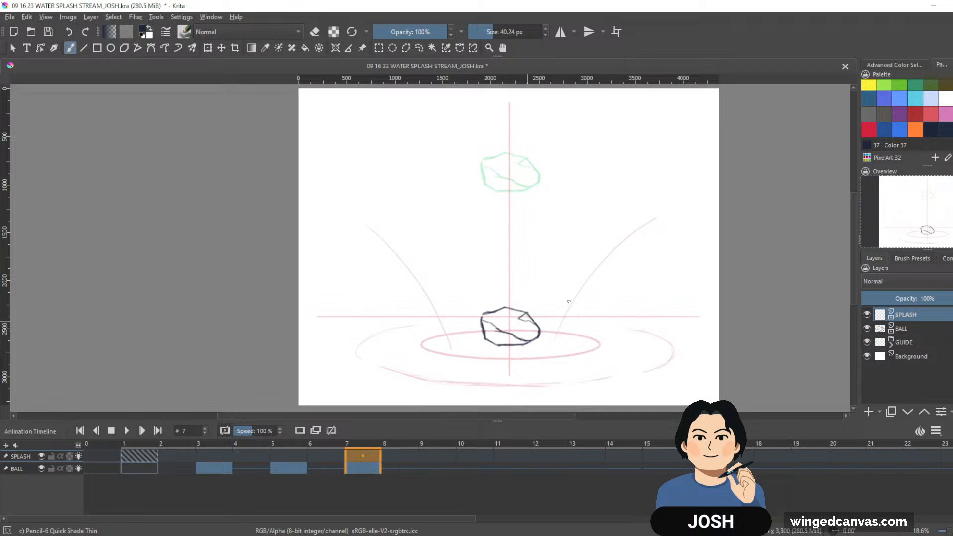
click(899, 130)
drag(483, 343, 536, 342)
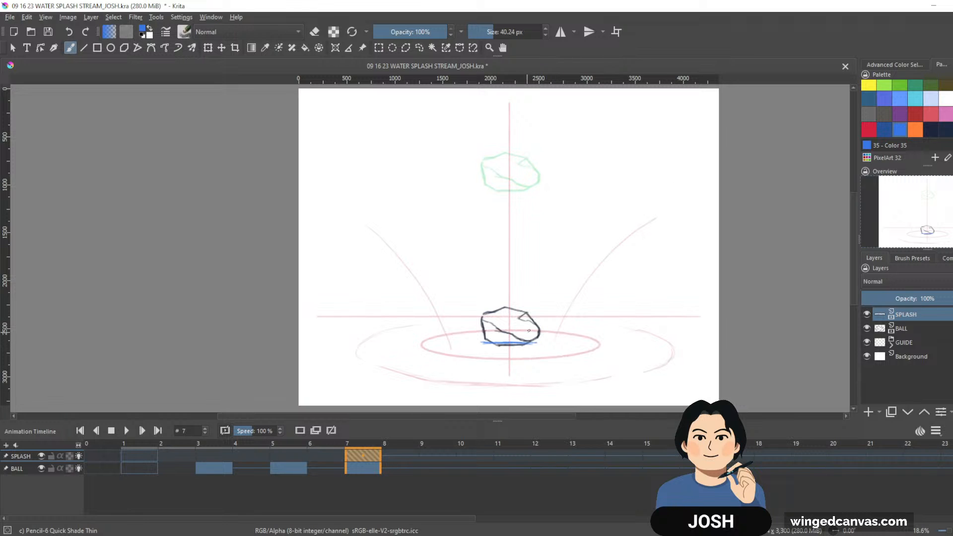
drag(513, 330, 537, 327)
mouse_move(543, 321)
mouse_down()
mouse_move(563, 301)
mouse_move(540, 335)
mouse_up()
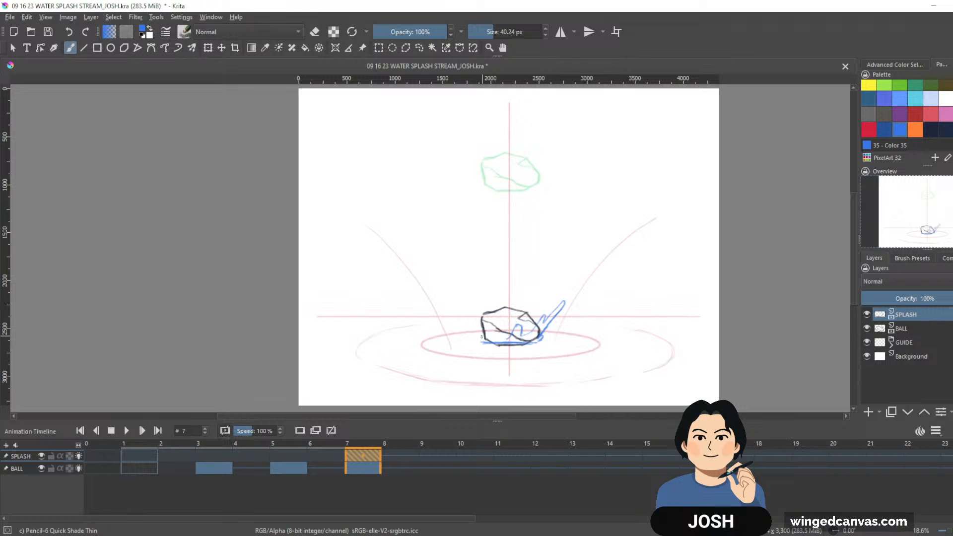
drag(480, 340, 468, 314)
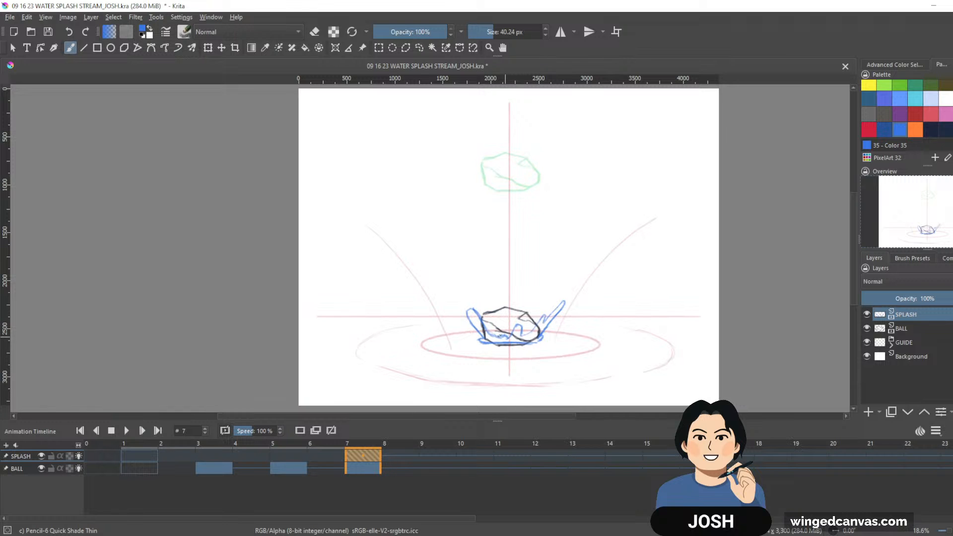
key(e)
key(e)
key(e)
drag(637, 320, 649, 313)
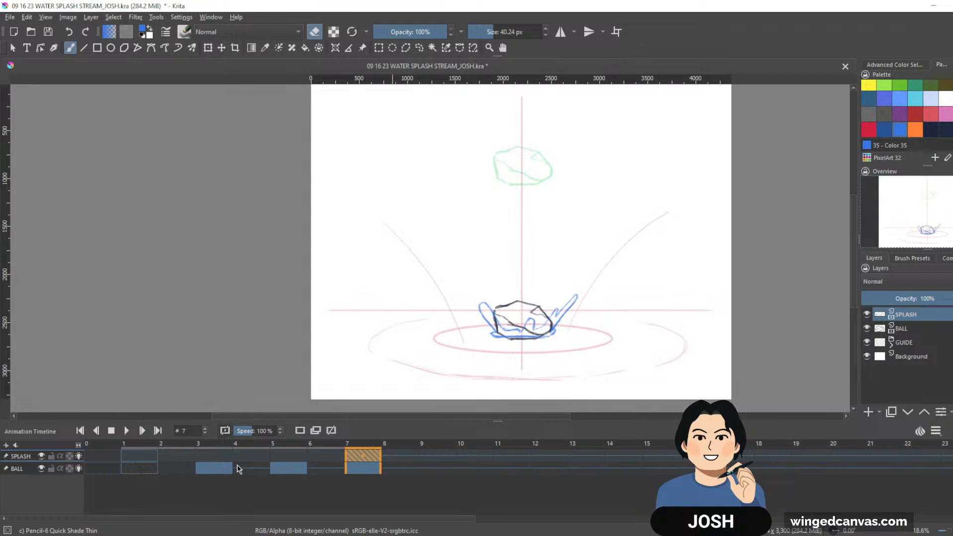
Step: Step back and forth through the BALL layer's keyframes between frames 1 and 7 to examine the stone's fall
click(143, 470)
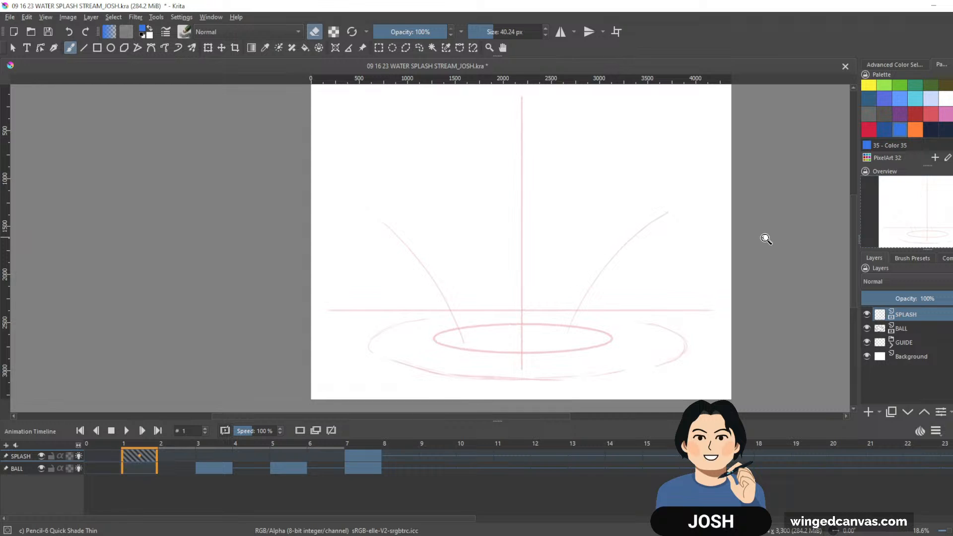
scroll(759, 241, down, 1)
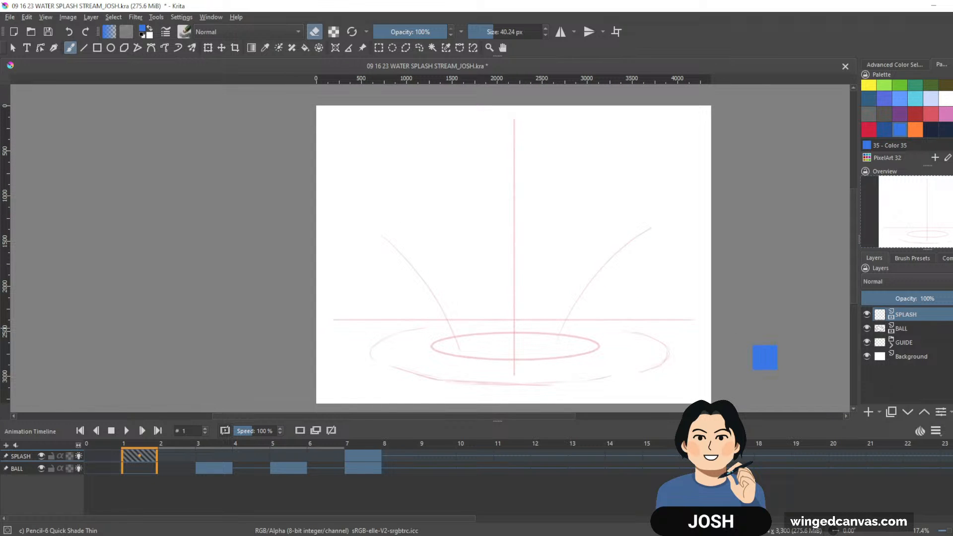
key(.)
click(29, 471)
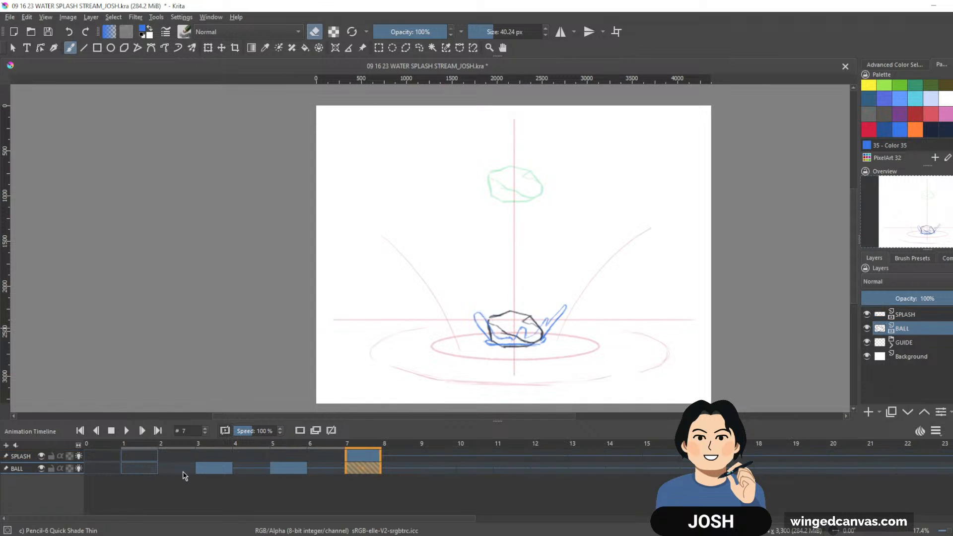
click(146, 471)
key(Right)
key(Right)
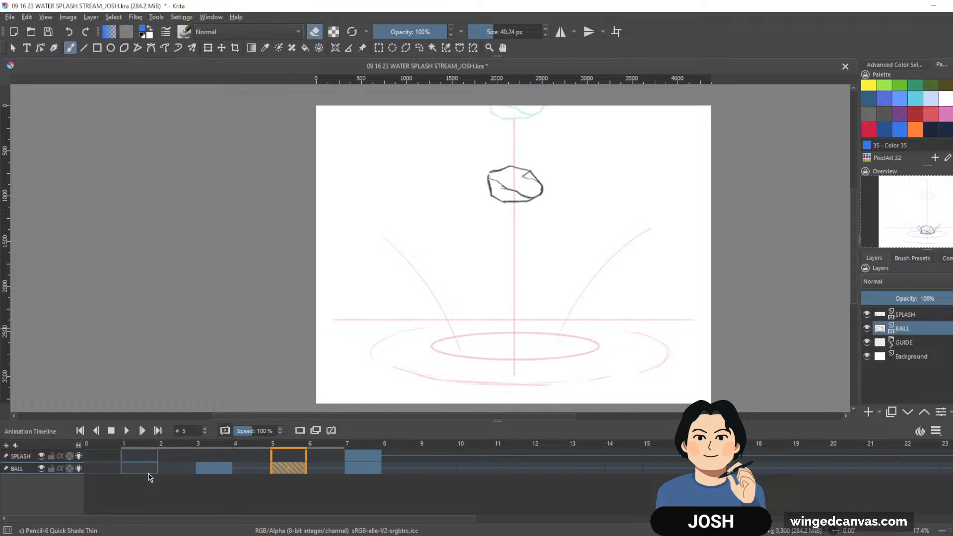
key(Right)
key(Right)
key(Left)
key(Left)
key(Left)
key(Left)
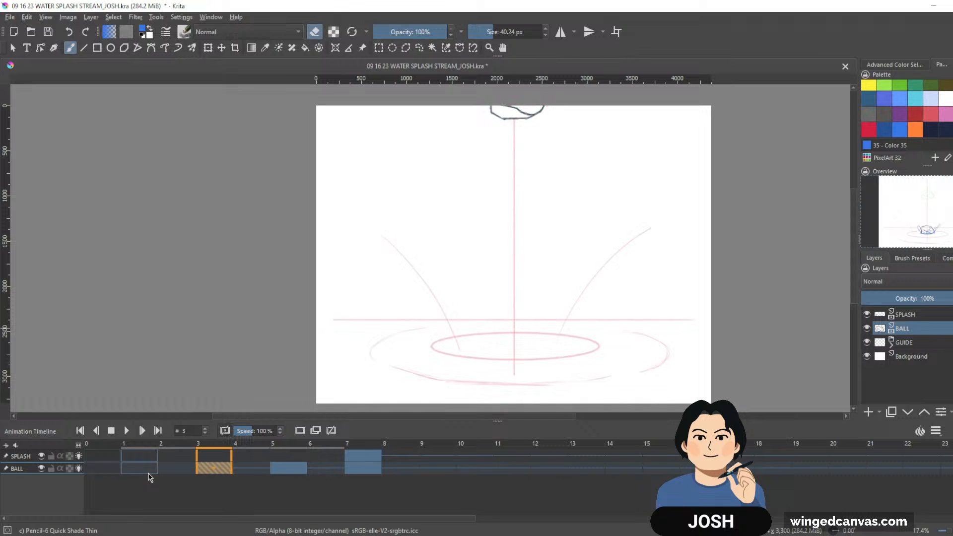
key(Left)
key(Left)
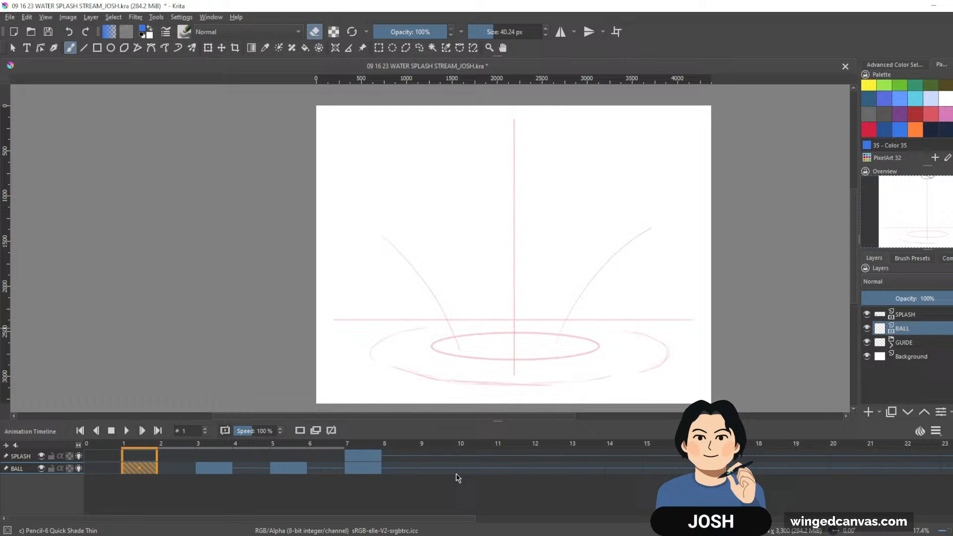
Step: Play back frames 1 to 13 and recheck the BALL layer's drawings on frames 3, 5 and 7
shift+click(588, 473)
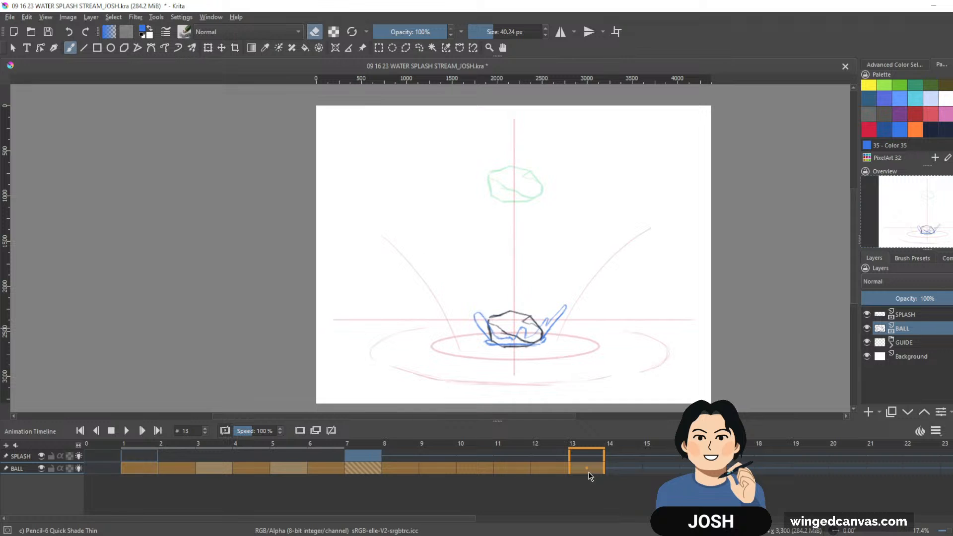
key(space)
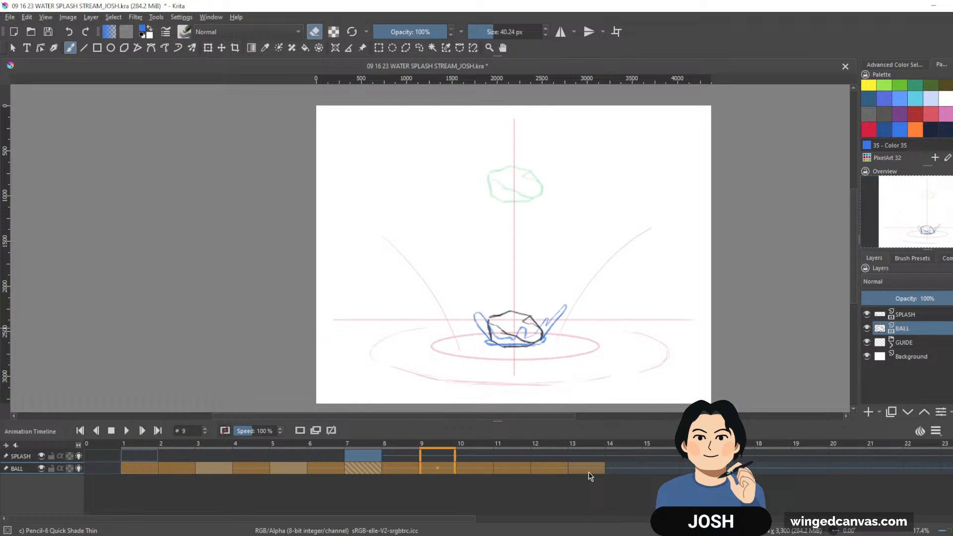
click(365, 468)
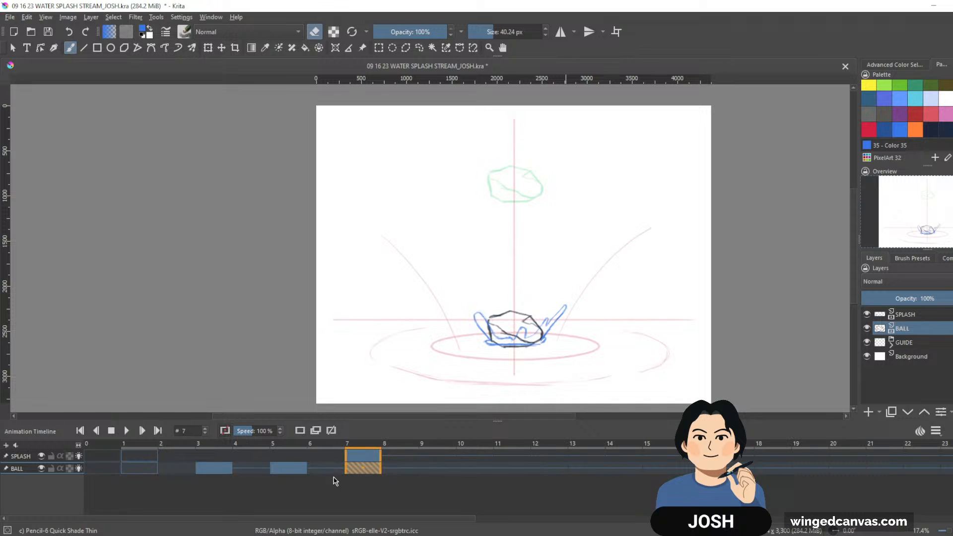
click(214, 469)
click(288, 468)
click(364, 469)
Step: Add blank keyframes at frame 9 on both the BALL and SPLASH layers
click(437, 469)
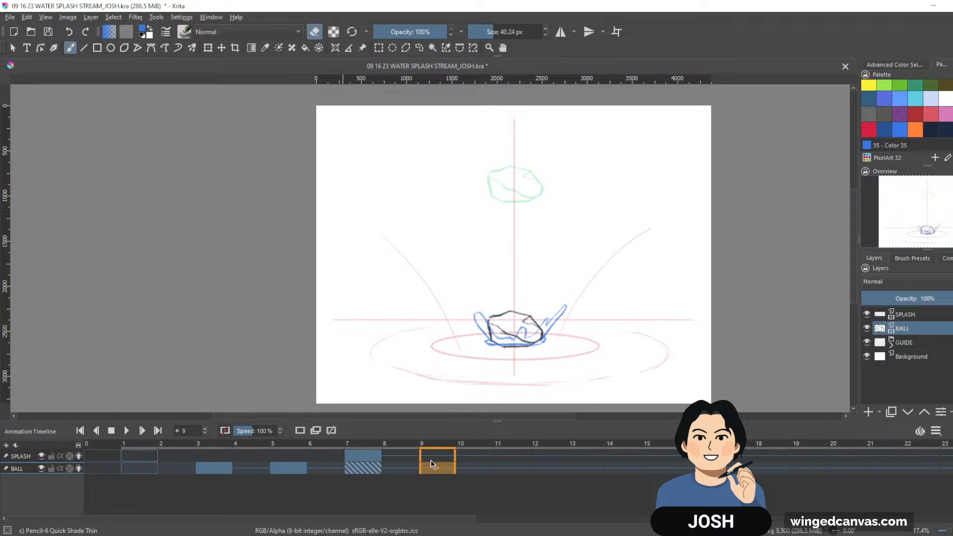
click(303, 432)
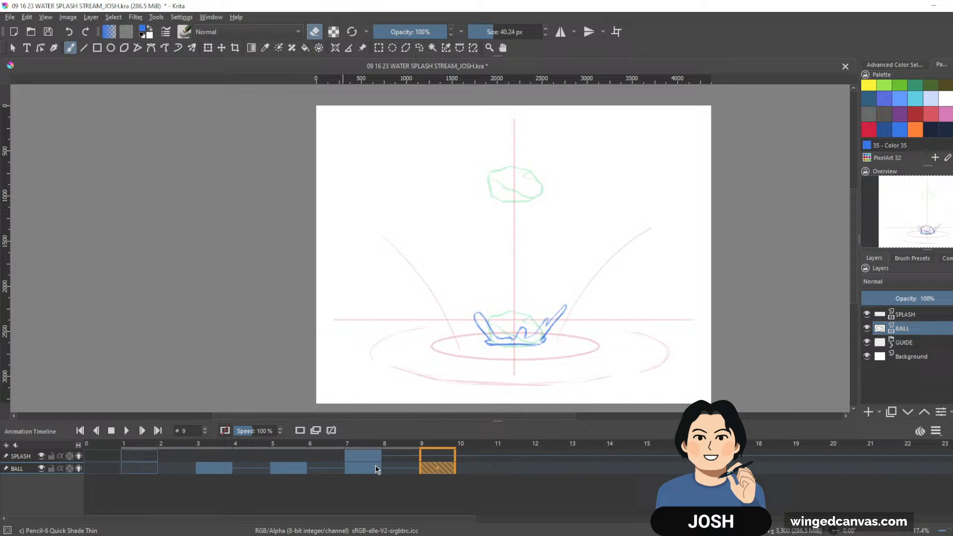
click(441, 454)
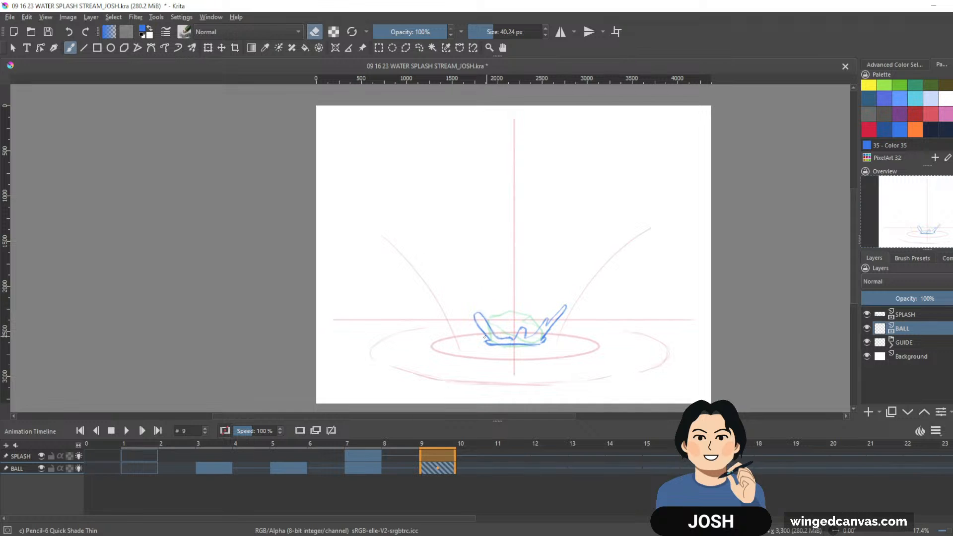
key(Page_Up)
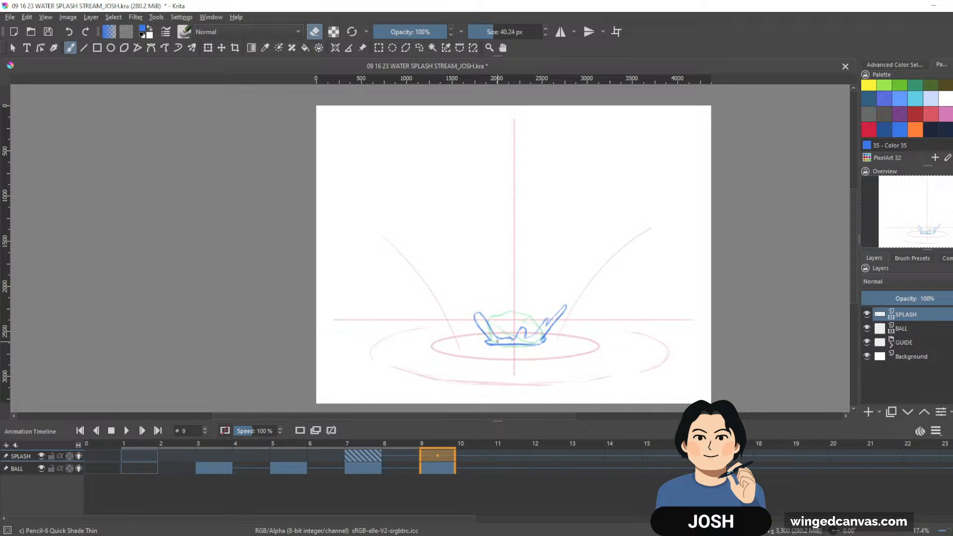
key(Delete)
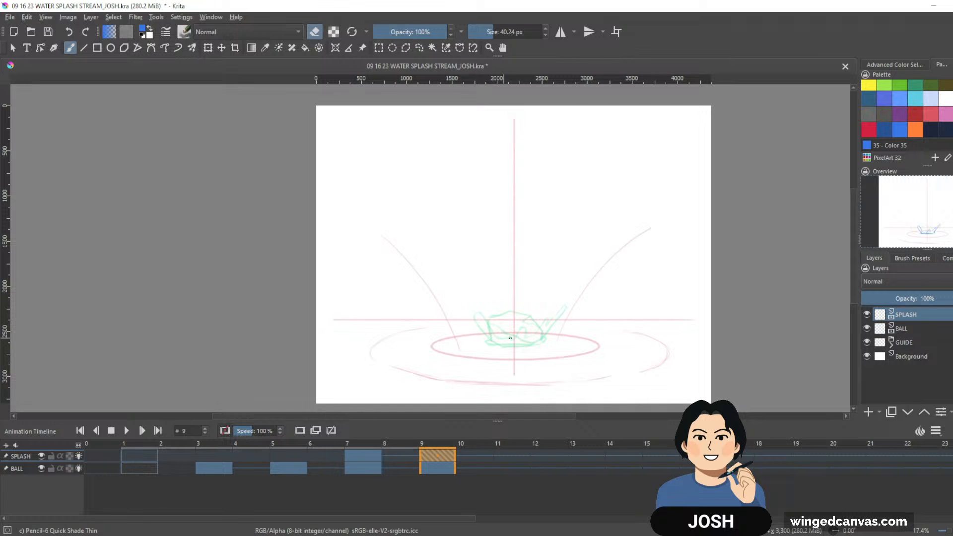
Step: On the SPLASH layer's frame 9, draw the crown's two outward-leaning sides about 800 px tall, with small curls at the base
key(e)
mouse_move(486, 337)
mouse_down()
mouse_move(476, 342)
mouse_move(486, 339)
mouse_up()
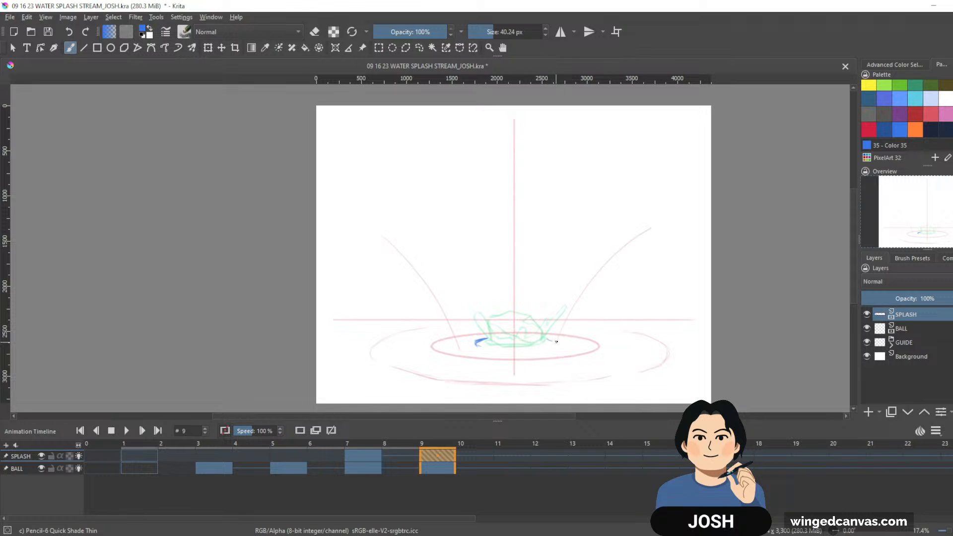
drag(547, 338, 554, 342)
drag(458, 264, 484, 325)
mouse_move(458, 265)
mouse_down()
mouse_move(480, 315)
mouse_move(477, 341)
mouse_up()
drag(551, 340, 579, 271)
drag(553, 319, 578, 261)
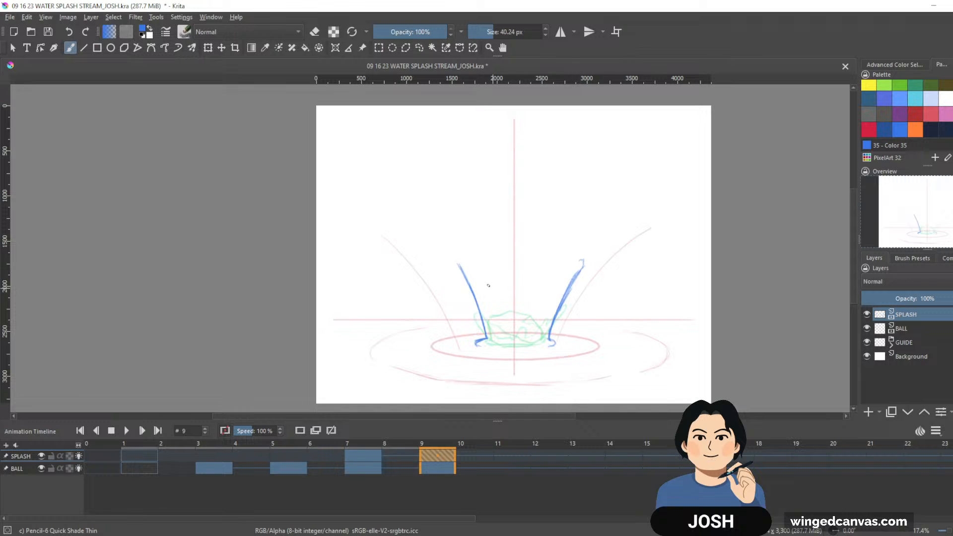
Step: Draw the crown's wavy front rim, a droplet off its left tip, the curved base line and the start of the back rim
mouse_move(464, 269)
mouse_down()
mouse_move(459, 262)
mouse_move(473, 269)
mouse_up()
mouse_move(481, 285)
mouse_down()
mouse_move(524, 284)
mouse_move(546, 264)
mouse_move(559, 267)
mouse_move(546, 263)
mouse_move(562, 271)
mouse_move(598, 245)
mouse_move(581, 267)
mouse_up()
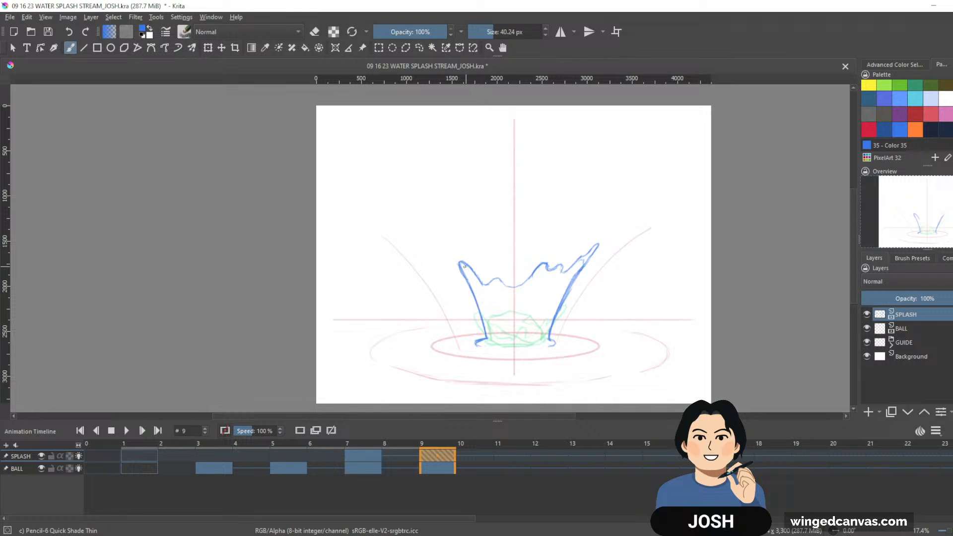
drag(451, 249, 455, 256)
drag(462, 261, 483, 267)
drag(482, 348, 550, 345)
mouse_move(486, 270)
mouse_down()
mouse_move(496, 272)
mouse_move(505, 245)
mouse_up()
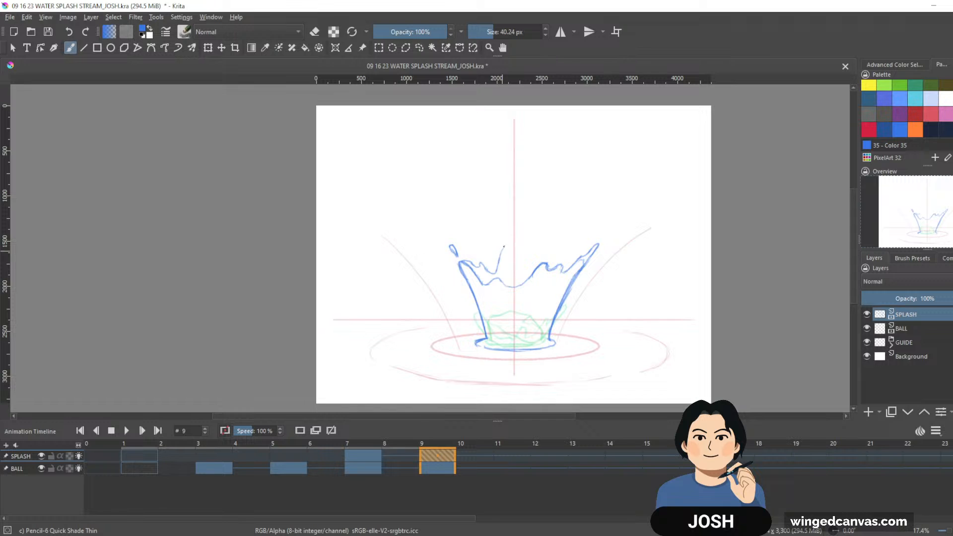
Step: Compare the SPLASH drawings on frames 7 and 9, and finish the crown's peaked back rim on frame 9
click(18, 457)
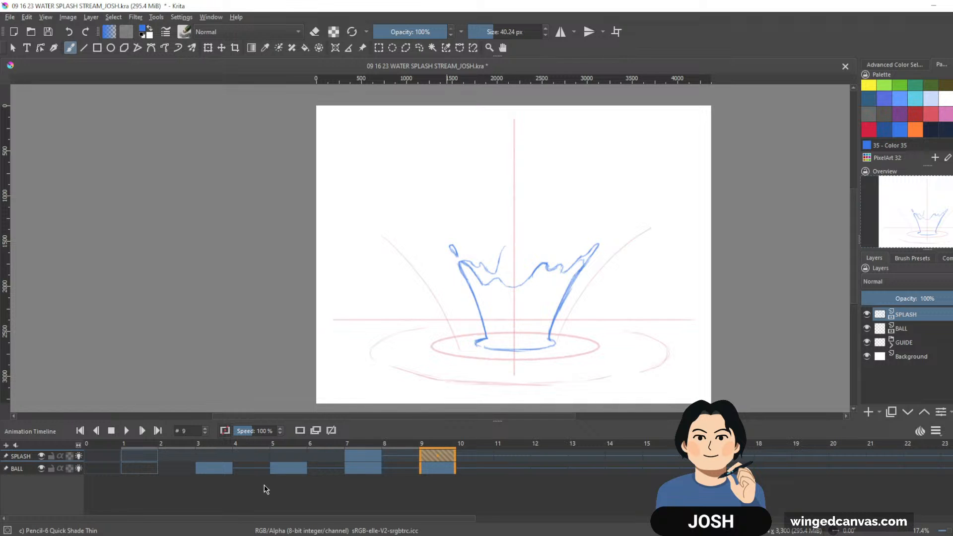
click(365, 458)
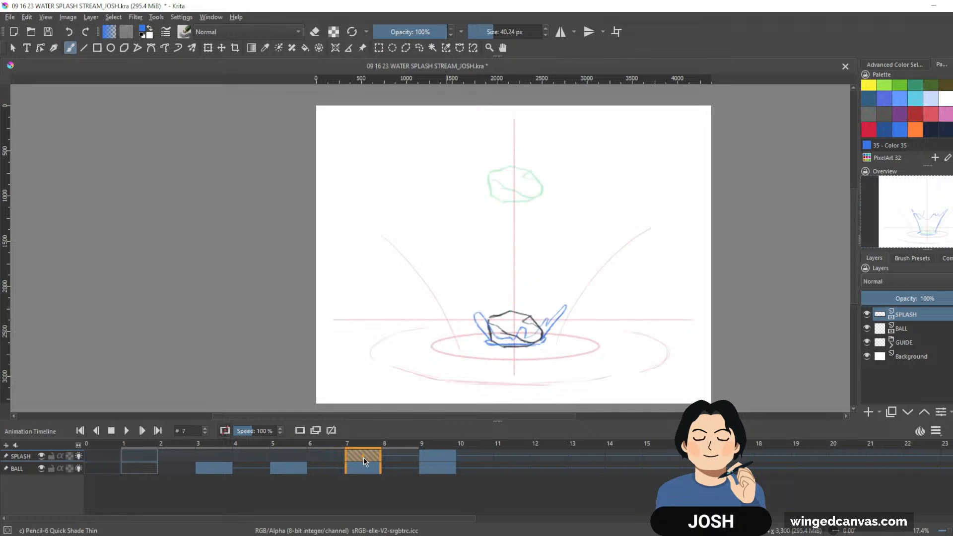
click(445, 459)
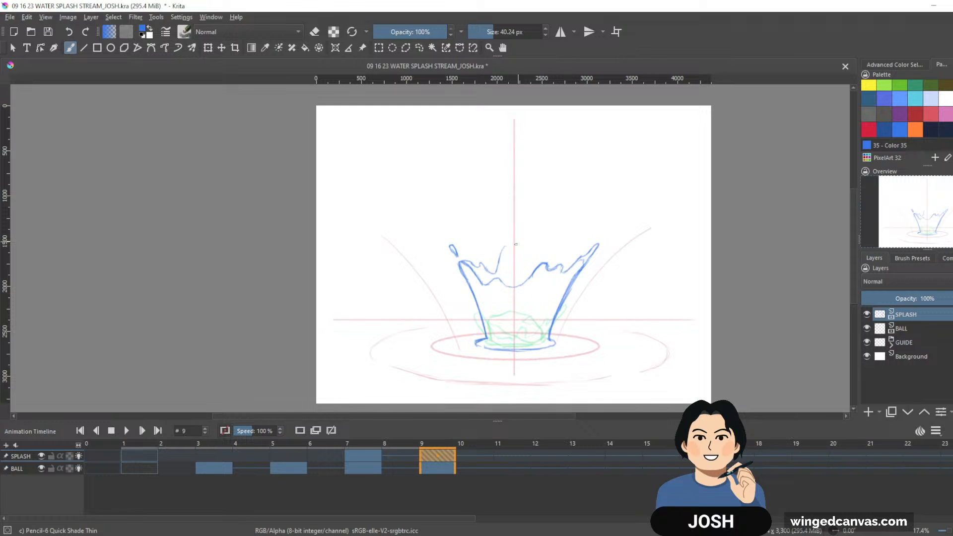
drag(504, 246, 499, 262)
mouse_move(509, 248)
mouse_down()
mouse_move(523, 270)
mouse_move(544, 250)
mouse_move(556, 249)
mouse_move(557, 265)
mouse_move(578, 256)
mouse_up()
Step: Draw elongated streaks inside the lower part of the crown and clean up its right side with the eraser
drag(499, 304, 503, 335)
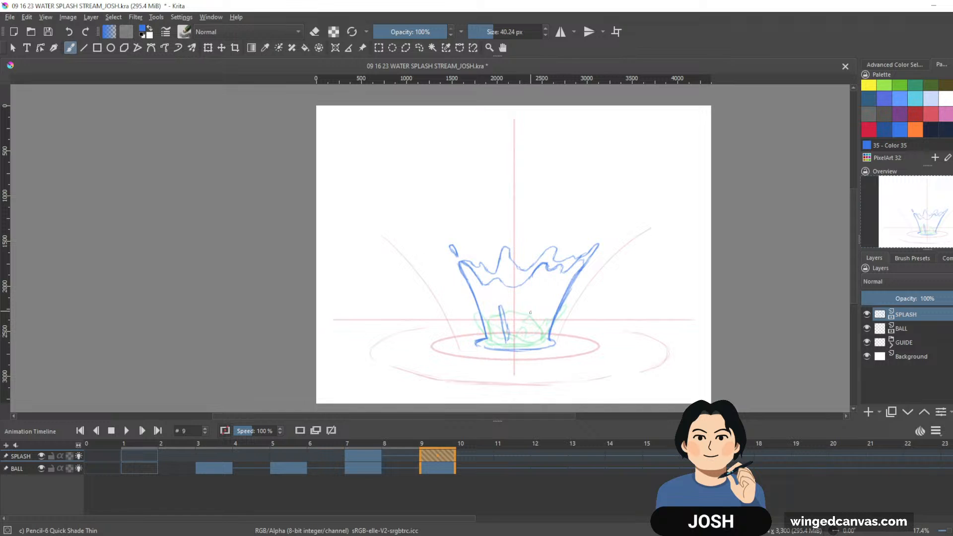
mouse_move(522, 339)
mouse_down()
mouse_move(548, 290)
mouse_move(527, 341)
mouse_up()
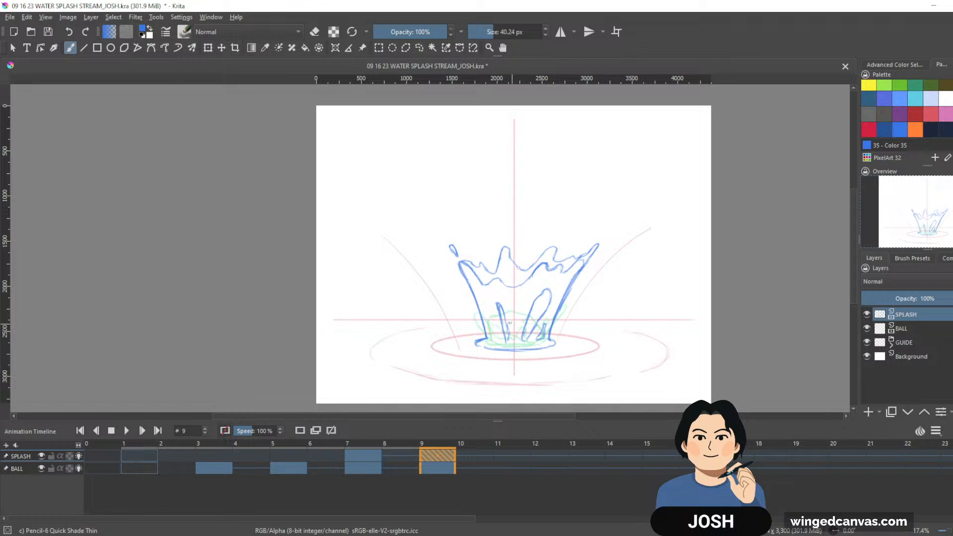
key(e)
drag(562, 305, 578, 277)
drag(573, 284, 563, 302)
Step: Draw ripple rings about 1400 px wide around the crown's base on frame 9 and tidy their lines with the eraser
key(e)
drag(521, 350, 549, 350)
mouse_move(473, 336)
mouse_down()
mouse_move(460, 342)
mouse_move(476, 337)
mouse_up()
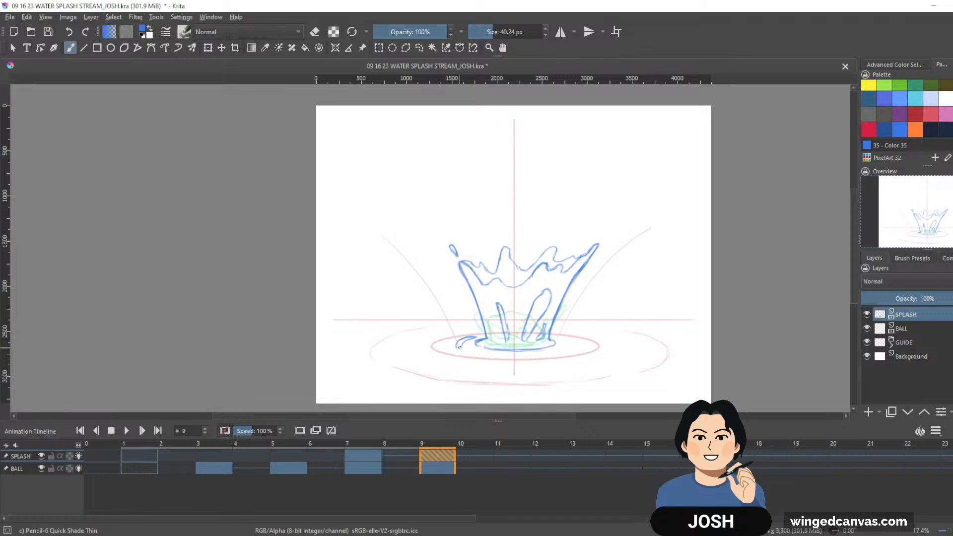
mouse_move(458, 342)
mouse_down()
mouse_move(480, 346)
mouse_move(470, 337)
mouse_up()
mouse_move(567, 338)
mouse_down()
mouse_move(582, 343)
mouse_move(563, 340)
mouse_up()
mouse_move(462, 351)
mouse_down()
mouse_move(569, 348)
mouse_move(561, 340)
mouse_move(547, 347)
mouse_up()
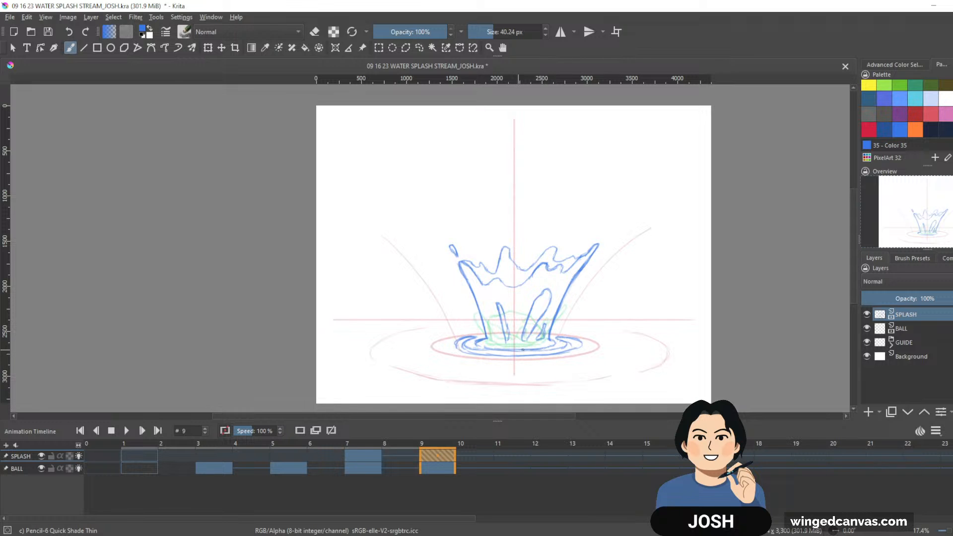
key(e)
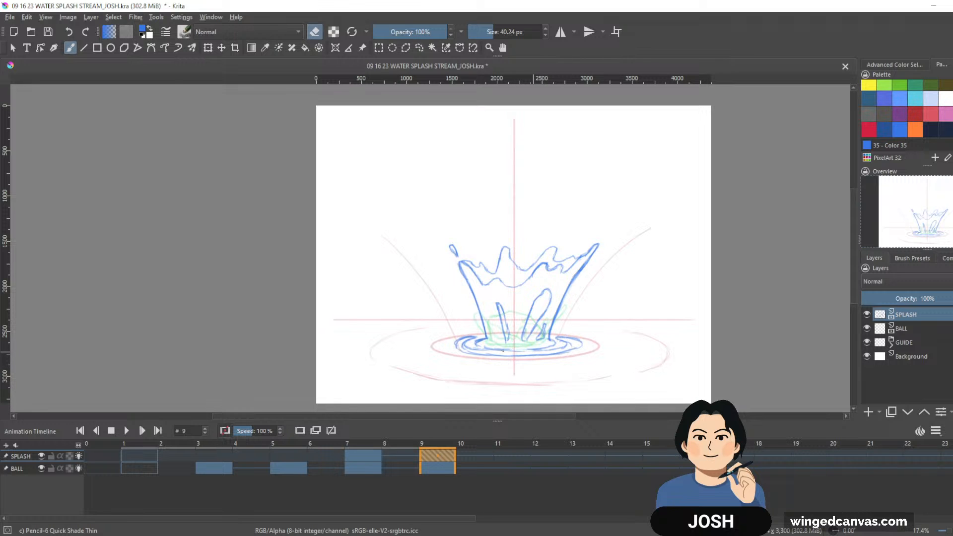
drag(502, 350, 474, 349)
key(e)
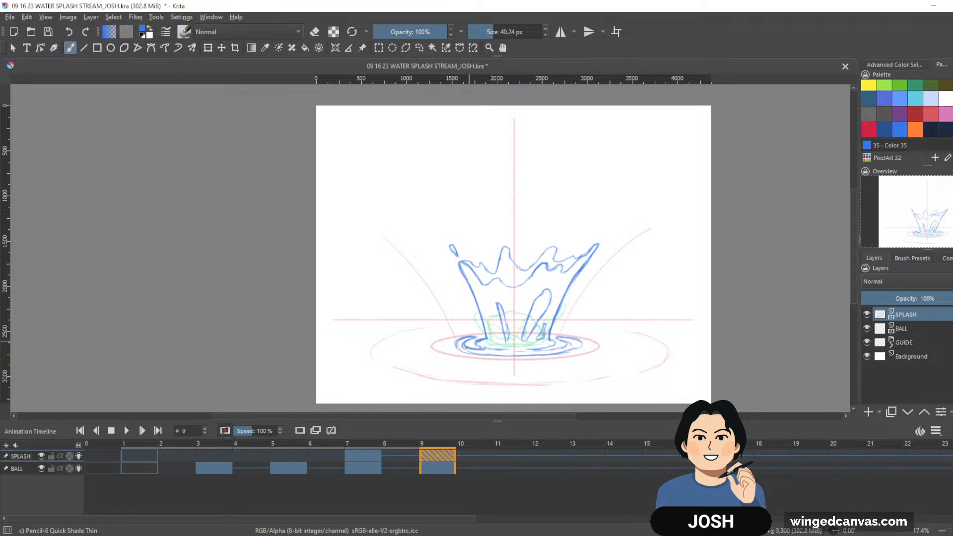
key(e)
key(e)
key(e)
Step: Flip repeatedly between the SPLASH keyframes around frames 7 and 9 to compare how the splash grows
key(ctrl+Left)
key(ctrl+Right)
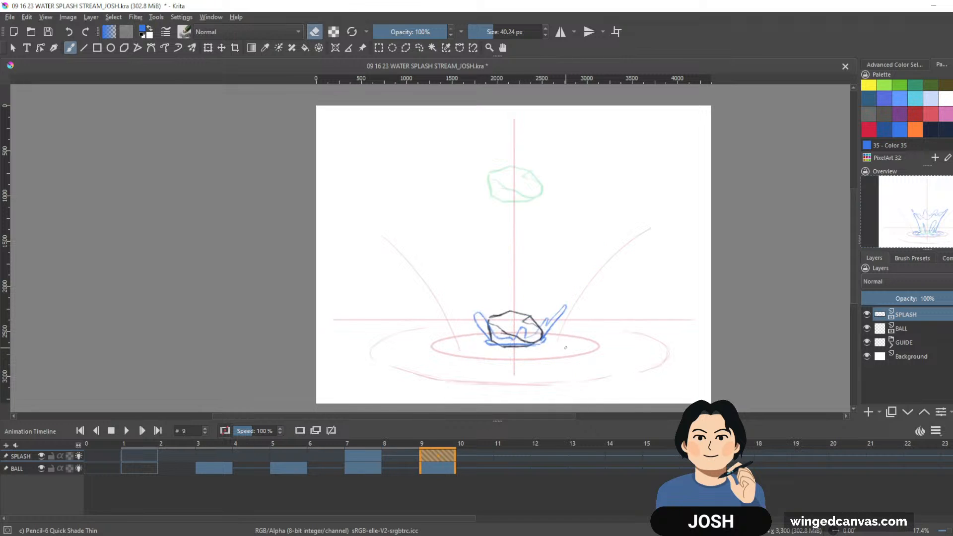
key(ctrl+Left)
key(ctrl+Left)
key(ctrl+Right)
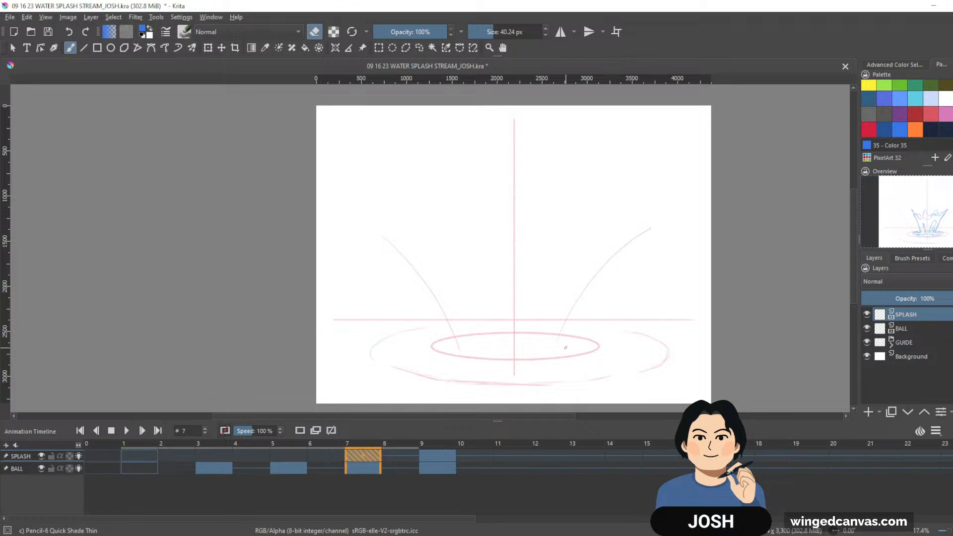
key(ctrl+Right)
key(ctrl+Left)
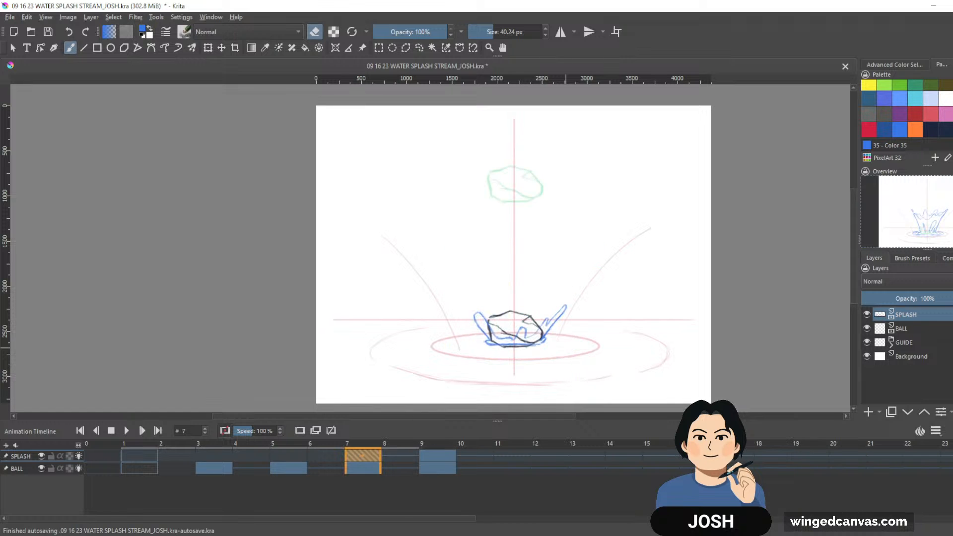
key(ctrl+Left)
key(ctrl+Right)
key(ctrl+Right)
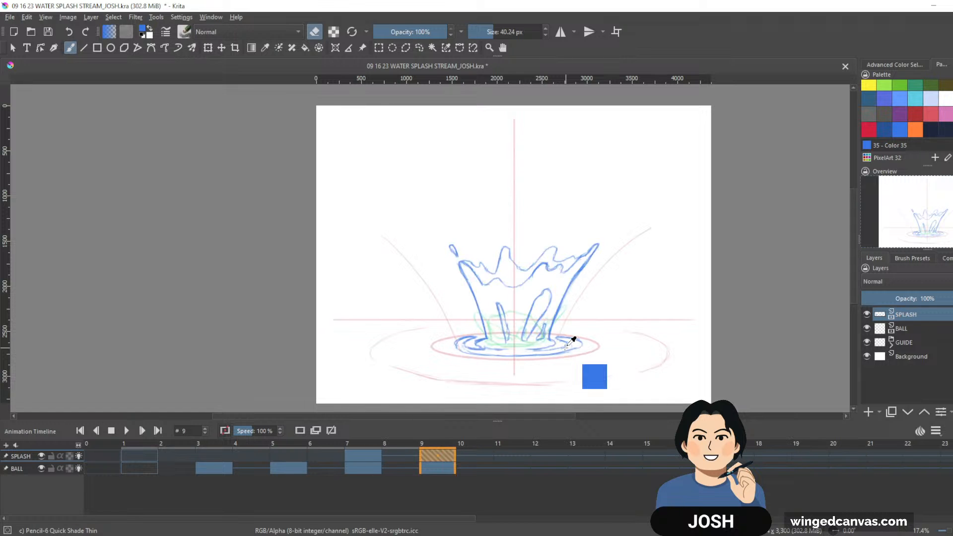
key(ctrl+Left)
key(ctrl+Right)
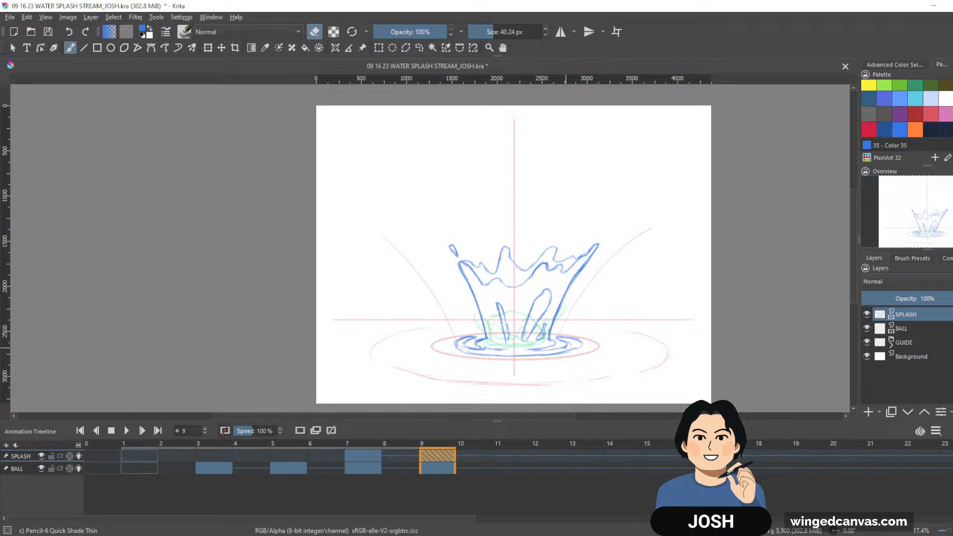
key(ctrl+Left)
Step: Add a blank SPLASH keyframe at frame 11 and draw the crown's two outward-leaning sides about 1200 px tall
click(437, 456)
click(513, 454)
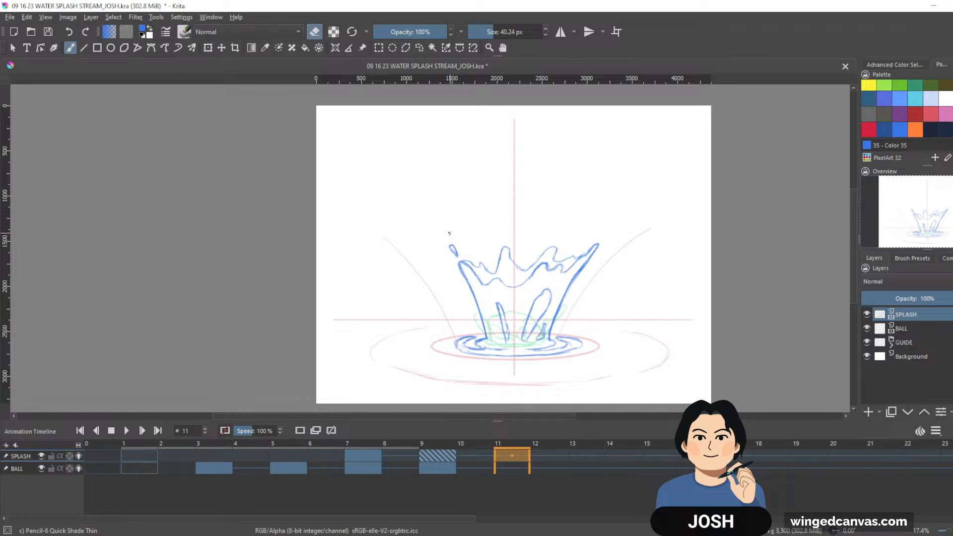
key(Delete)
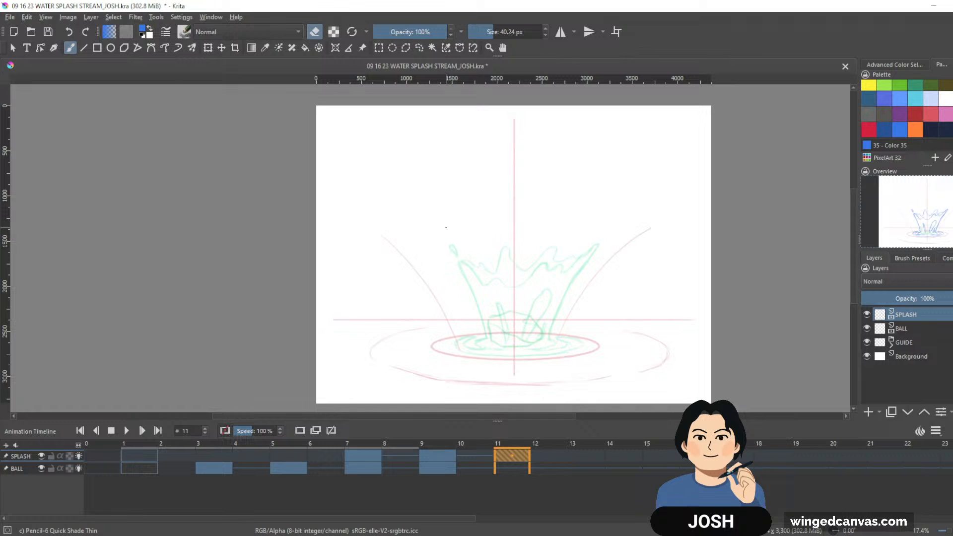
key(e)
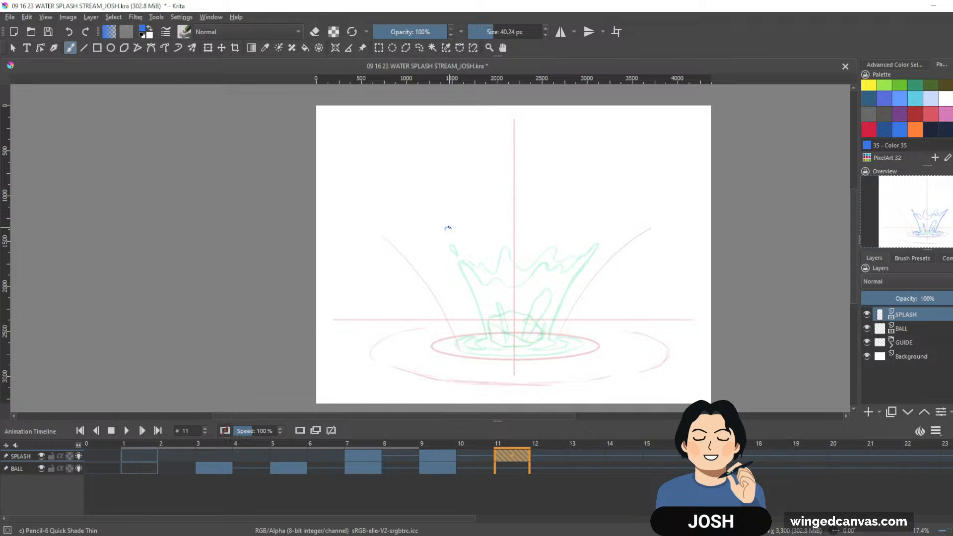
drag(447, 228, 483, 322)
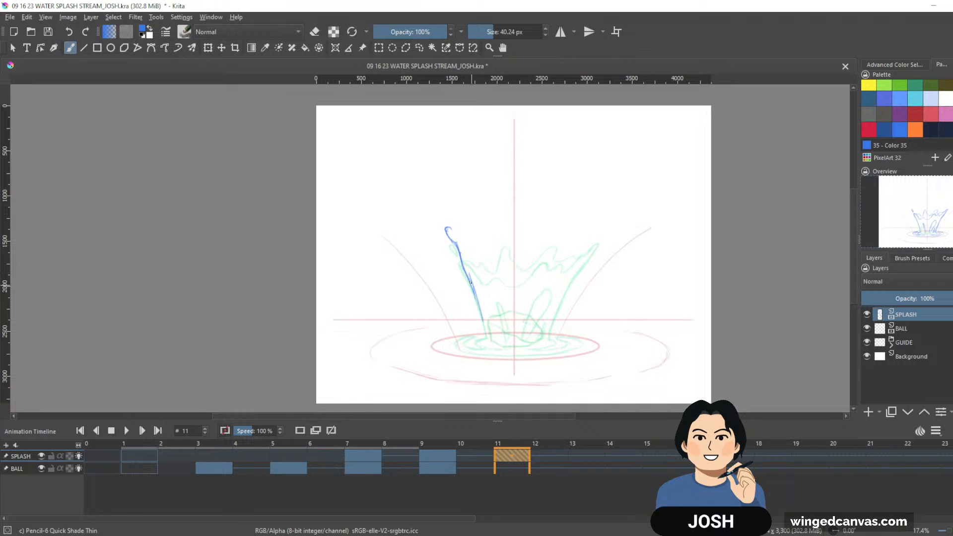
drag(467, 276, 482, 334)
mouse_move(551, 334)
mouse_down()
mouse_move(565, 289)
mouse_move(553, 331)
mouse_move(568, 284)
mouse_move(607, 222)
mouse_up()
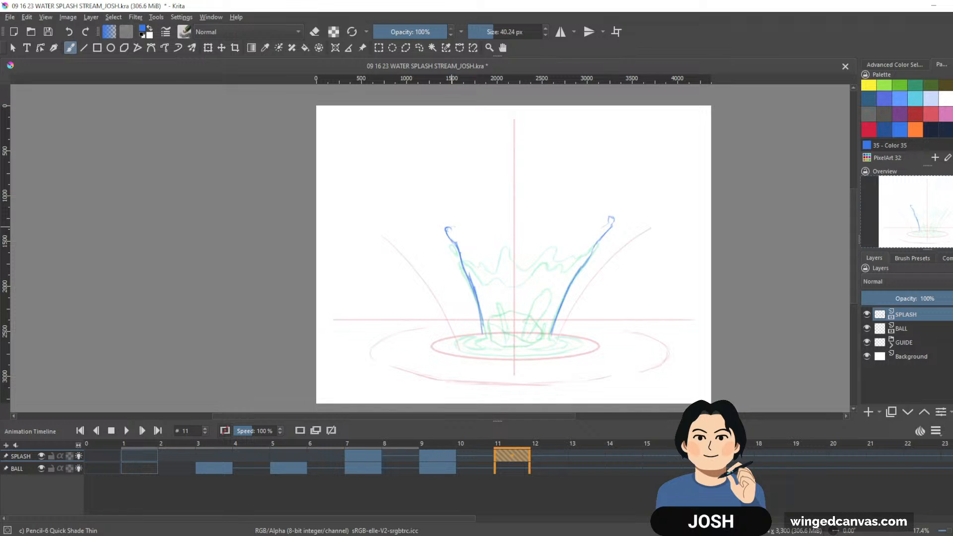
Step: Draw the wavy front rim dipping between both side tips, add a small spike by the left tip, and compare with the earlier keyframes
drag(452, 225, 467, 241)
drag(474, 250, 481, 258)
mouse_move(481, 254)
mouse_down()
mouse_move(510, 274)
mouse_move(525, 274)
mouse_move(605, 225)
mouse_up()
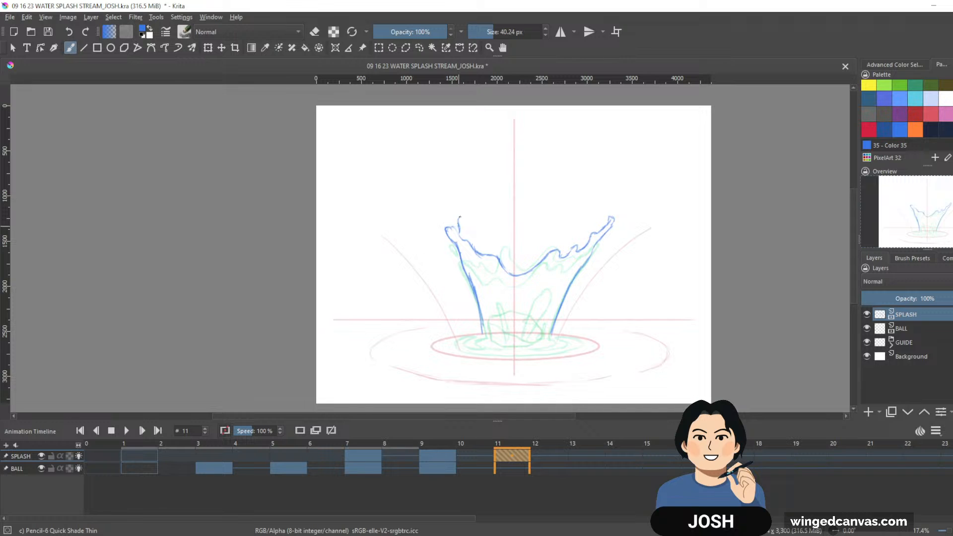
drag(460, 217, 465, 242)
key(e)
key(ctrl+Left)
key(ctrl+Left)
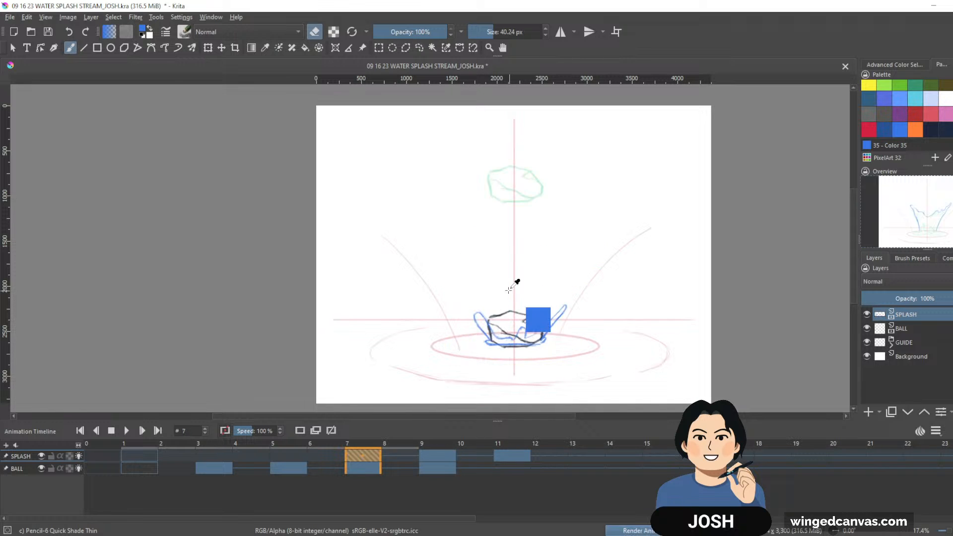
key(ctrl+Right)
key(ctrl+Right)
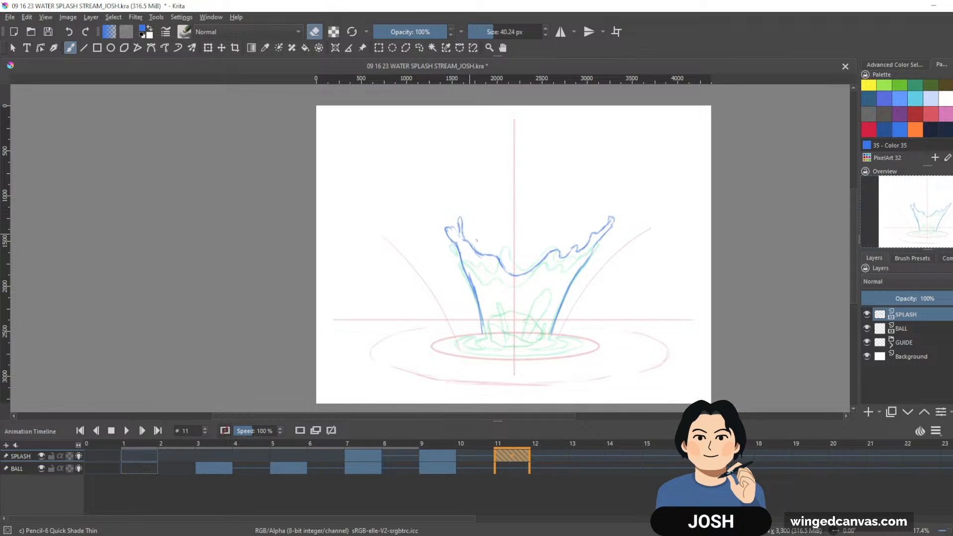
Step: Draw the crown's peaked back rim on frame 11 with small droplets above its right half, erasing stray lines
key(e)
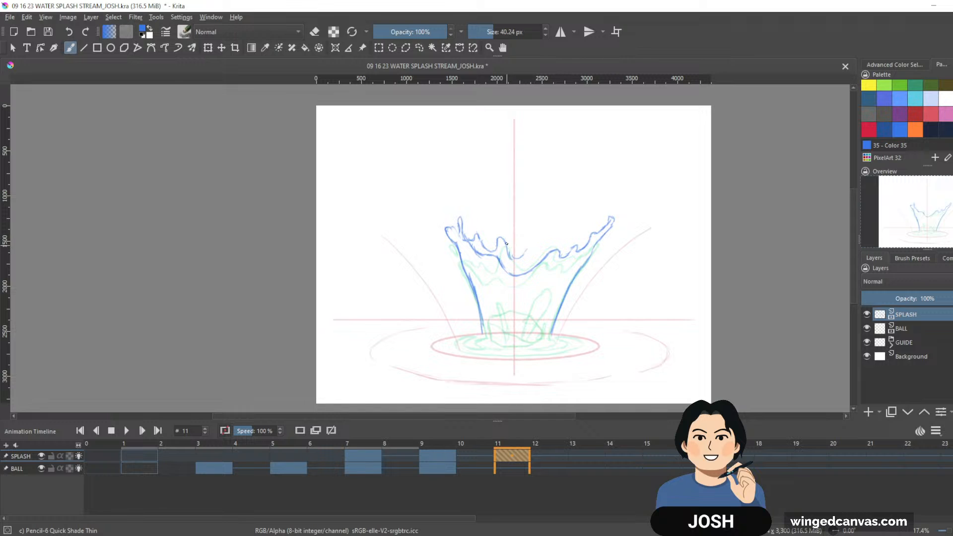
key(e)
drag(511, 253, 507, 243)
key(e)
drag(525, 250, 545, 227)
mouse_move(556, 215)
mouse_down()
mouse_move(550, 233)
mouse_move(565, 233)
mouse_up()
key(e)
key(e)
Step: Set the brush size to 44 px and draw long tapered streaks down the left and right inside of the crown
key(bracketright)
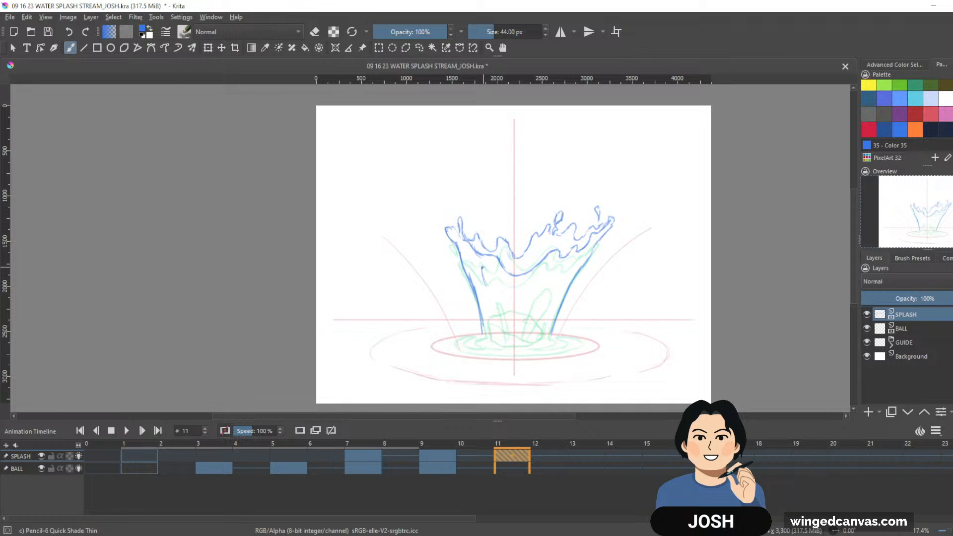
drag(482, 268, 500, 318)
ctrl+click(490, 274)
ctrl+click(490, 274)
drag(486, 268, 492, 294)
mouse_move(484, 267)
mouse_down()
mouse_move(493, 311)
mouse_move(495, 295)
mouse_move(507, 313)
mouse_move(506, 343)
mouse_move(537, 289)
mouse_up()
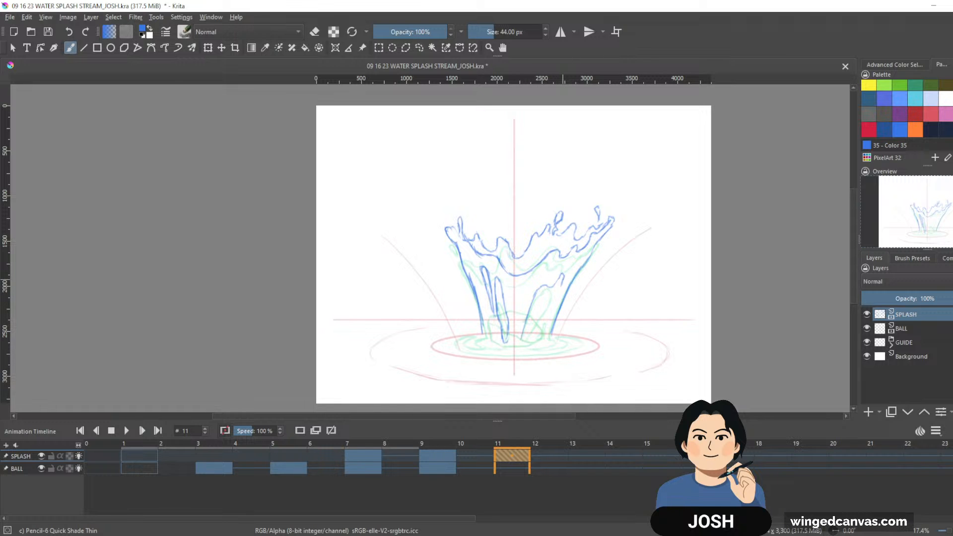
drag(560, 281, 531, 339)
drag(550, 317, 542, 336)
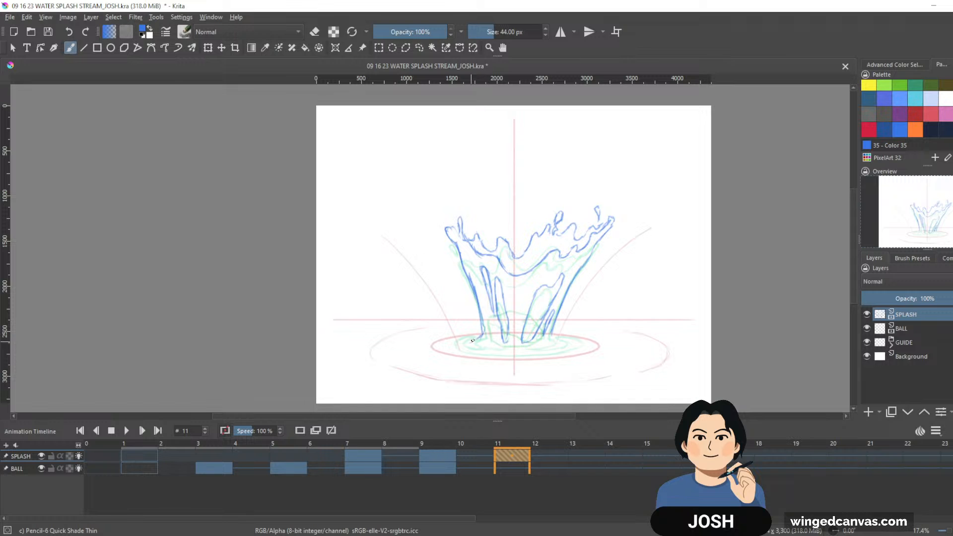
Step: Draw small curved ripples at both sides of the crown's base on frame 11 and clean up the left one
drag(473, 341, 479, 348)
drag(563, 341, 554, 347)
key(e)
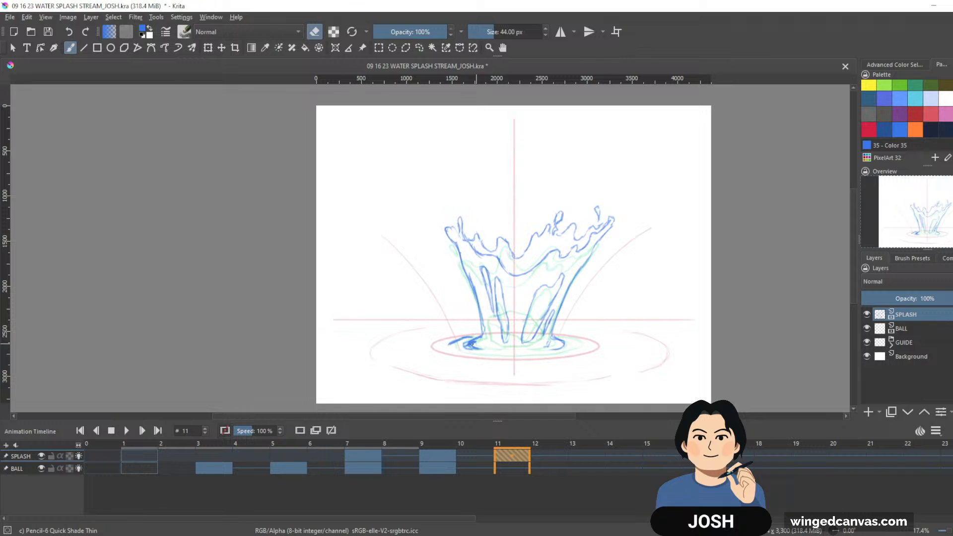
key(e)
key(e)
key(e)
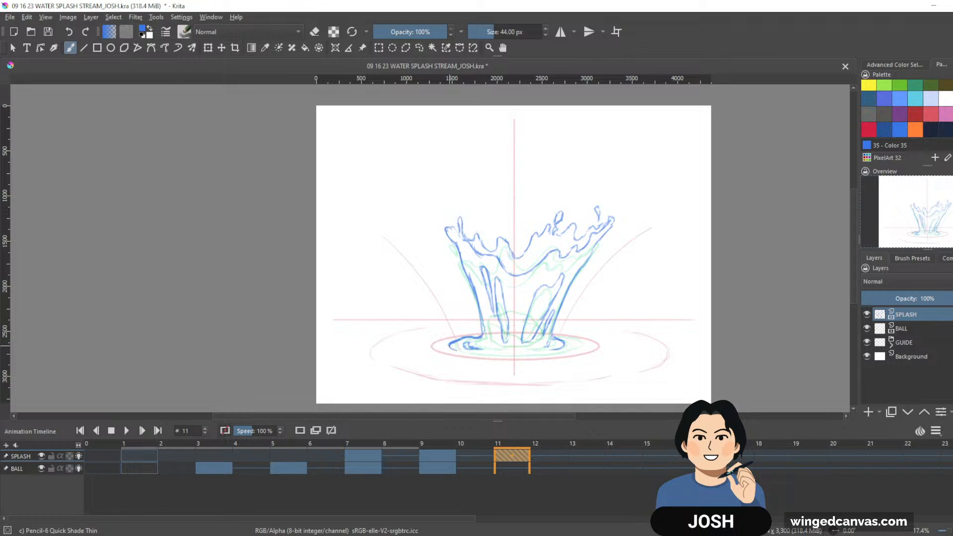
Step: Complete the ripple ring around the base and add a broken outer ring about 2000 px wide with a wavy front line
drag(464, 354, 564, 352)
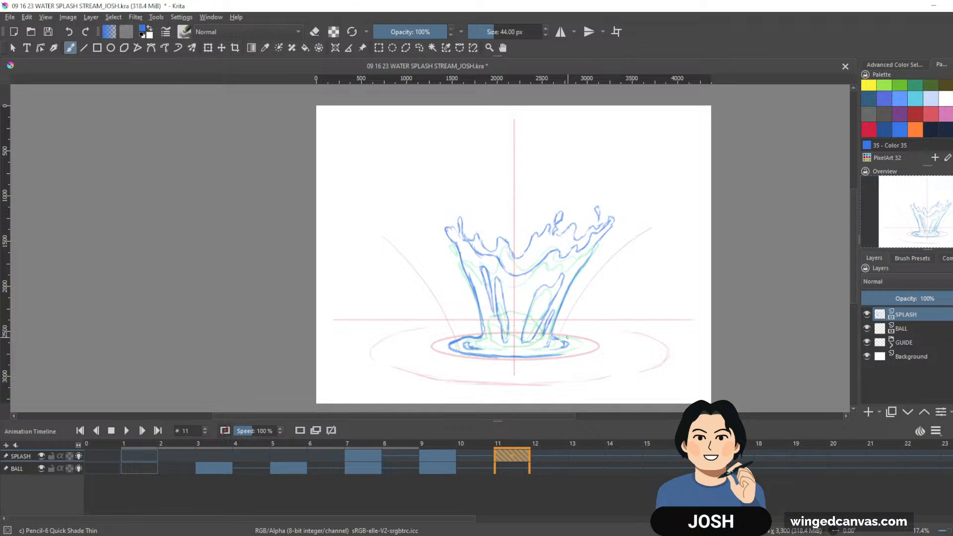
mouse_move(564, 338)
mouse_down()
mouse_move(579, 340)
mouse_move(572, 351)
mouse_up()
key(e)
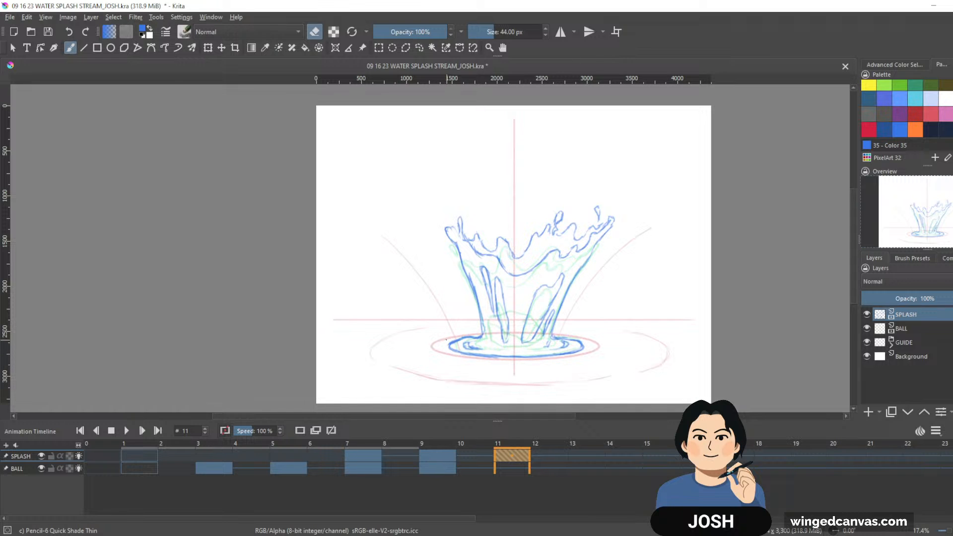
key(e)
mouse_move(440, 339)
mouse_down()
mouse_move(506, 363)
mouse_move(573, 356)
mouse_move(498, 363)
mouse_up()
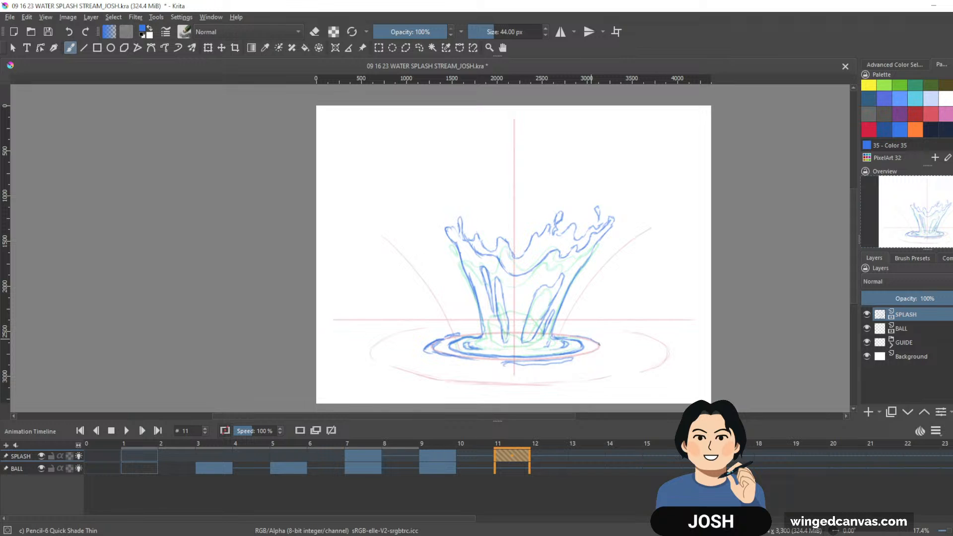
drag(597, 341, 602, 348)
Step: Play back the animation over frames 1 to 19, and review the splash drawings on frames 9 and 11
key(Left)
key(Left)
key(Left)
key(Left)
key(alt+Left)
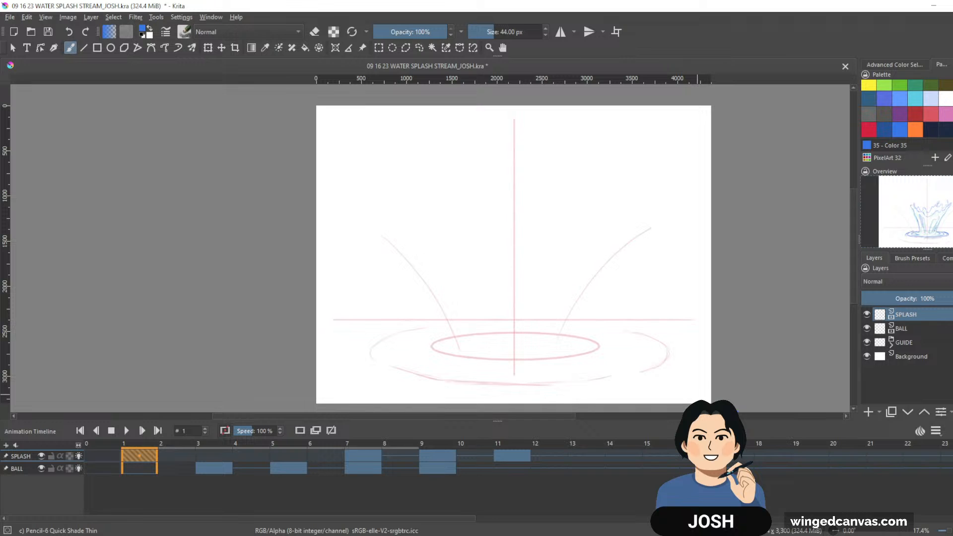
key(alt+Right)
key(alt+Left)
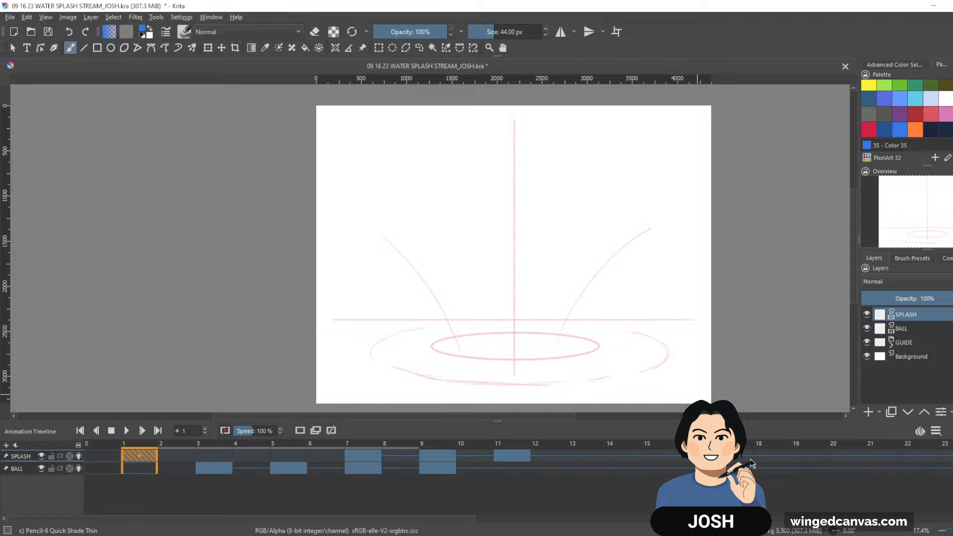
shift+click(808, 455)
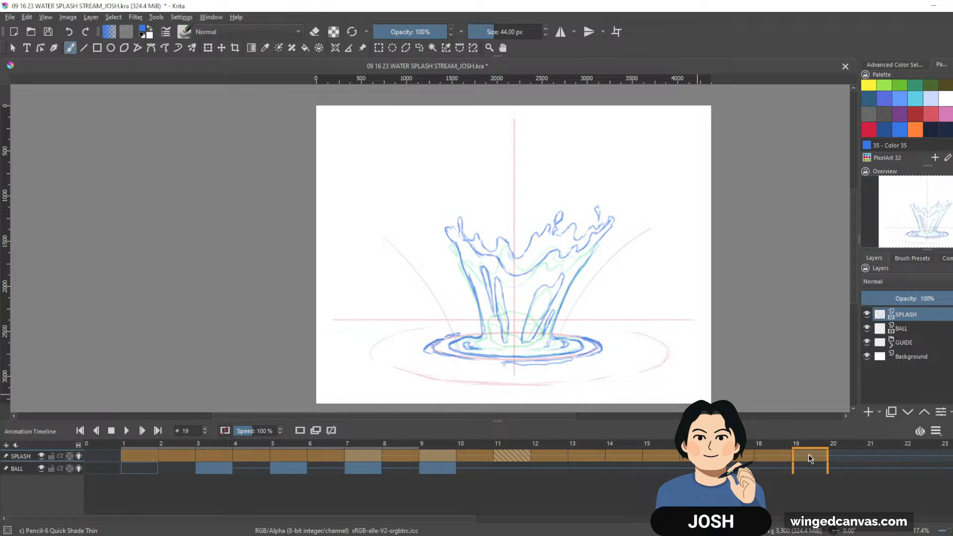
key(space)
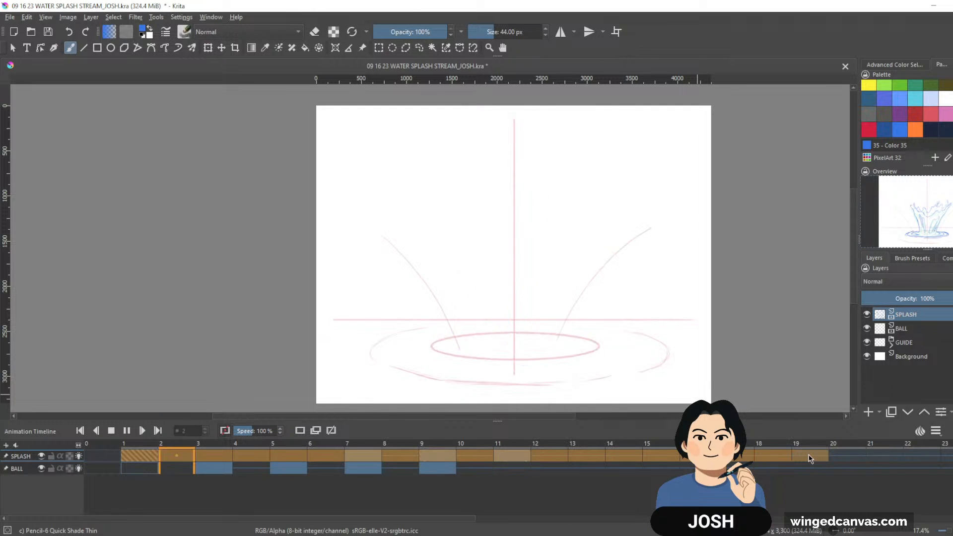
click(437, 455)
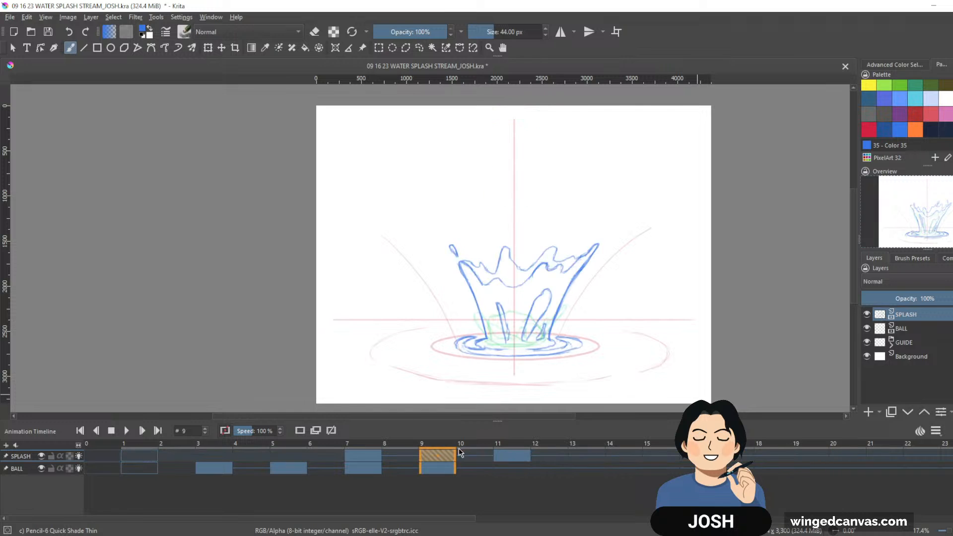
click(511, 455)
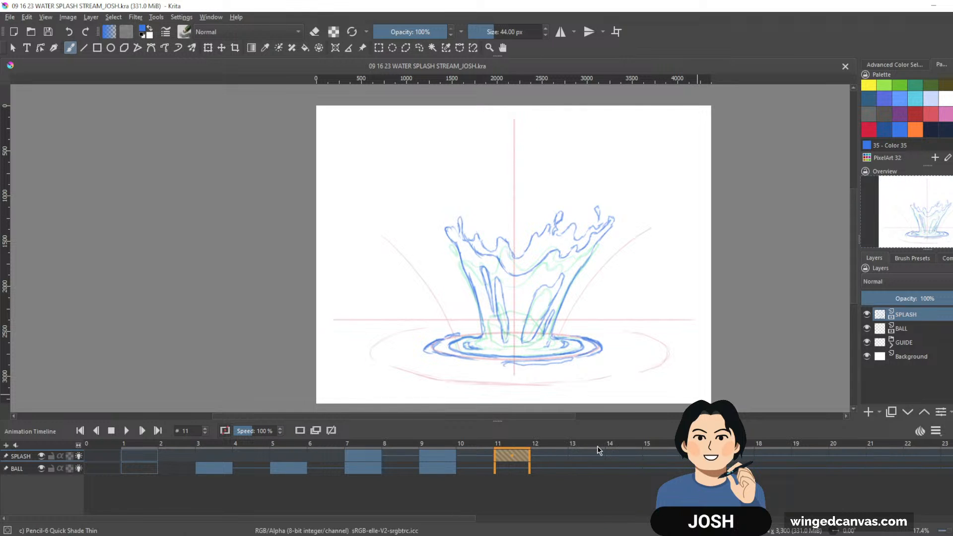
Step: Start a blank splash drawing on frame 13 and draw the crown's outer walls, wider and taller than frame 11, with a rounded left tip
click(588, 456)
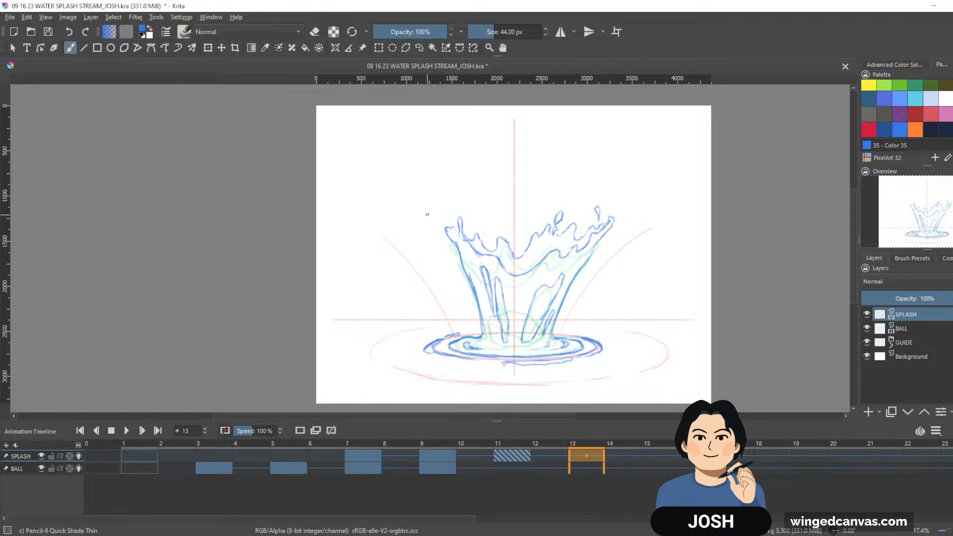
key(Delete)
drag(430, 209, 480, 335)
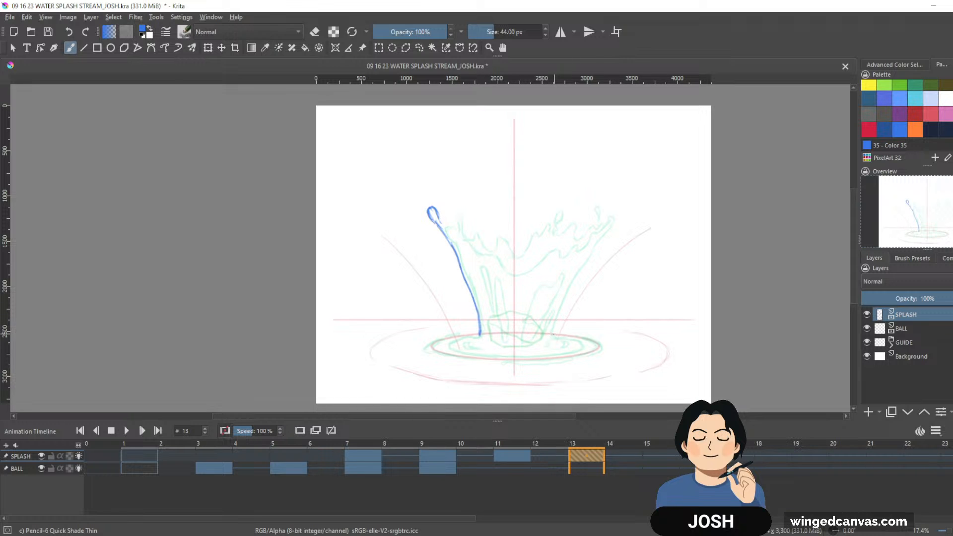
mouse_move(556, 331)
mouse_down()
mouse_move(575, 275)
mouse_move(625, 212)
mouse_up()
key(e)
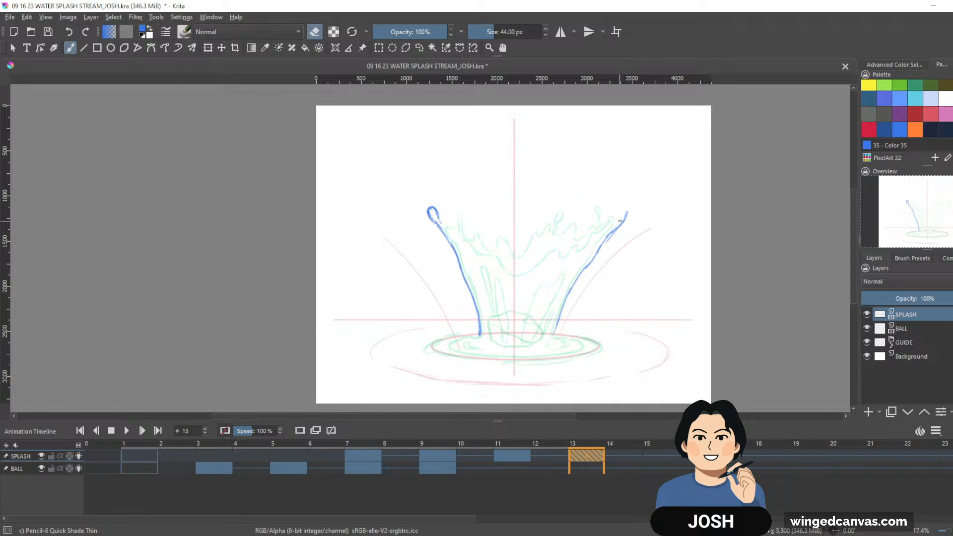
key(e)
Step: Sketch direction arrows beside both crown walls, and undo them
drag(414, 192, 439, 251)
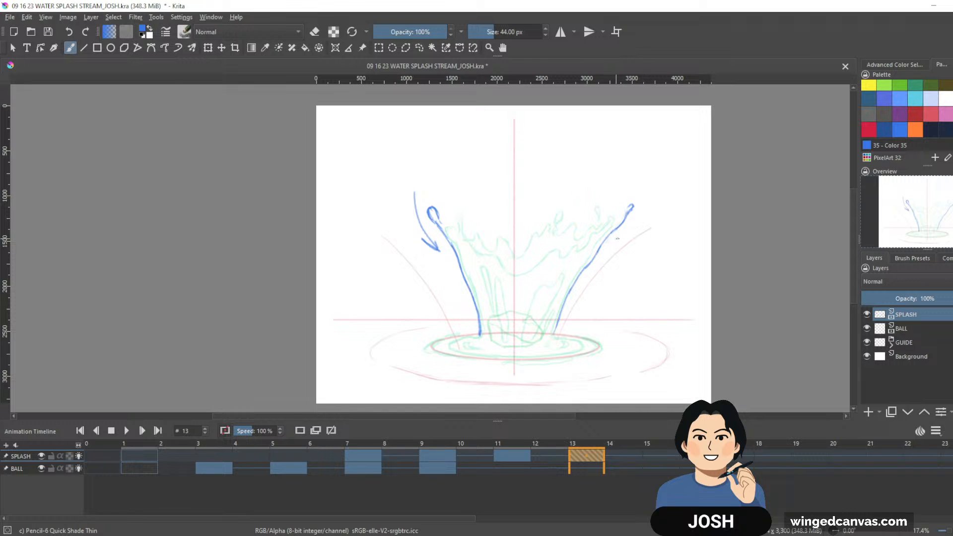
drag(617, 238, 652, 199)
drag(623, 231, 616, 238)
key(ctrl+z)
key(ctrl+z)
key(ctrl+z)
key(ctrl+z)
Step: Draw a tall spike beside the left tip and the front rim sloping down to a small bump near the centre
mouse_move(442, 217)
mouse_down()
mouse_move(455, 190)
mouse_move(462, 231)
mouse_move(493, 256)
mouse_up()
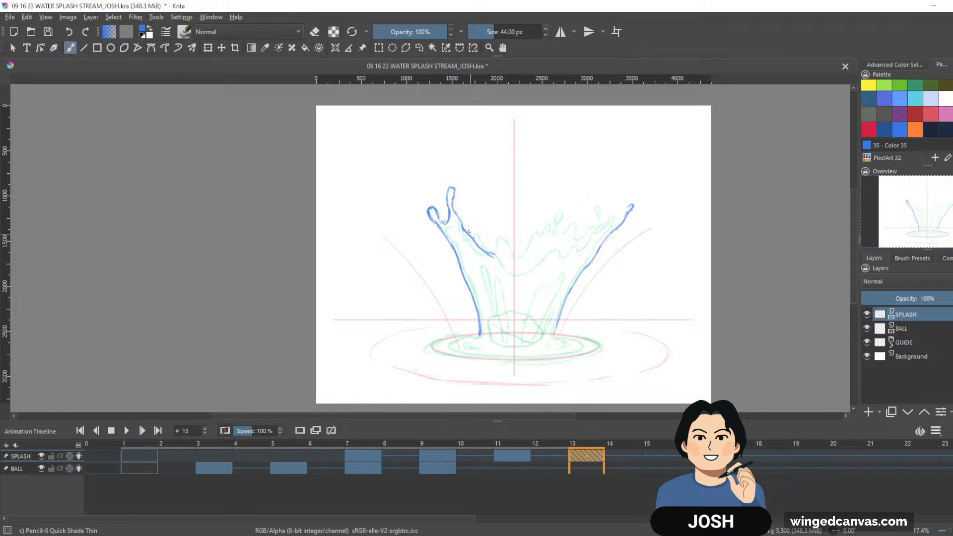
drag(453, 210, 505, 263)
key(e)
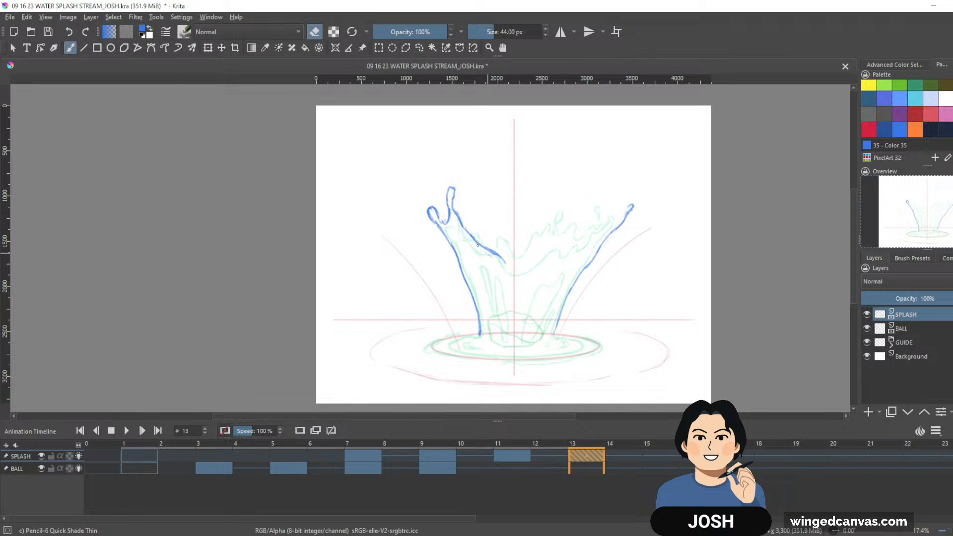
drag(504, 261, 493, 252)
key(e)
drag(486, 241, 497, 243)
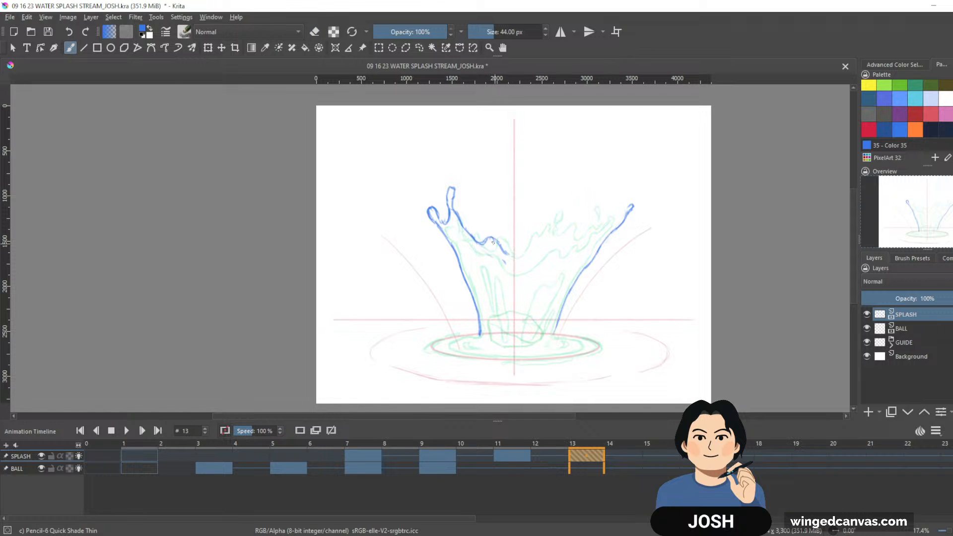
Step: Carry the front rim through its low middle and up to the right tip, and add loose droplets above both ends
key(e)
key(e)
mouse_move(505, 253)
mouse_down()
mouse_move(537, 247)
mouse_move(529, 250)
mouse_move(561, 221)
mouse_up()
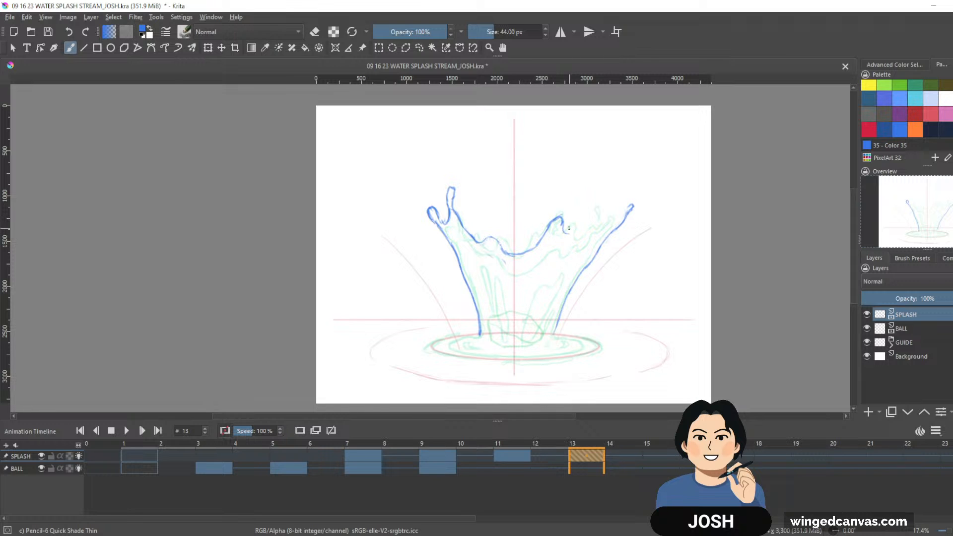
mouse_move(564, 229)
mouse_down()
mouse_move(616, 218)
mouse_move(630, 188)
mouse_up()
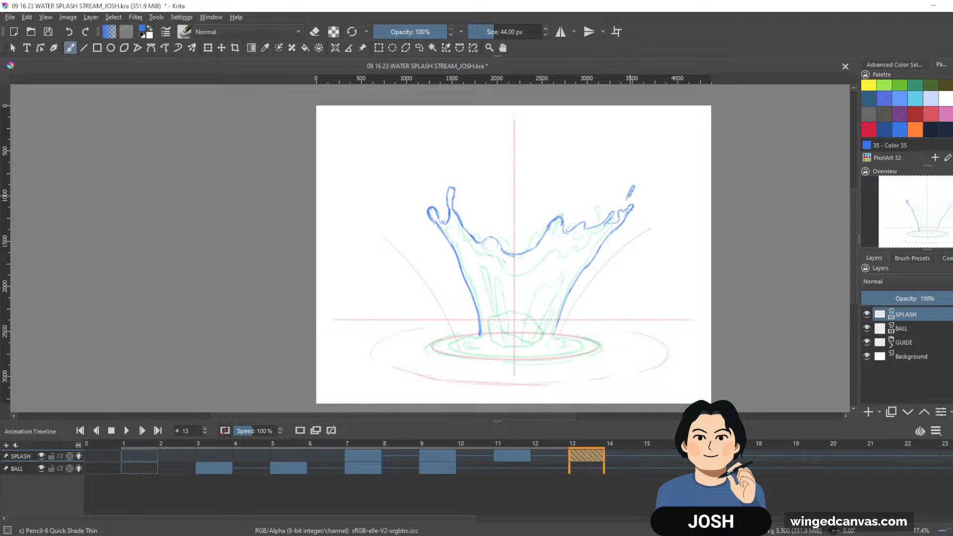
drag(428, 191, 427, 197)
drag(452, 164, 448, 173)
Step: Draw the wavy back rim with rounded spikes from the left side across the centre line to the front rim's peak
mouse_move(476, 206)
mouse_down()
mouse_move(476, 237)
mouse_move(481, 219)
mouse_move(497, 225)
mouse_move(474, 207)
mouse_move(493, 225)
mouse_move(504, 205)
mouse_move(514, 241)
mouse_move(530, 226)
mouse_up()
key(e)
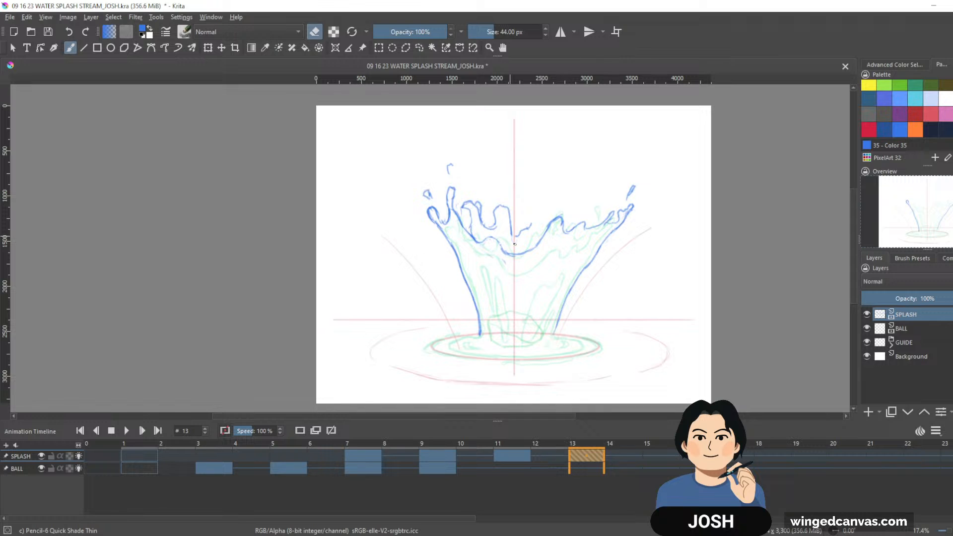
key(e)
drag(529, 228, 539, 224)
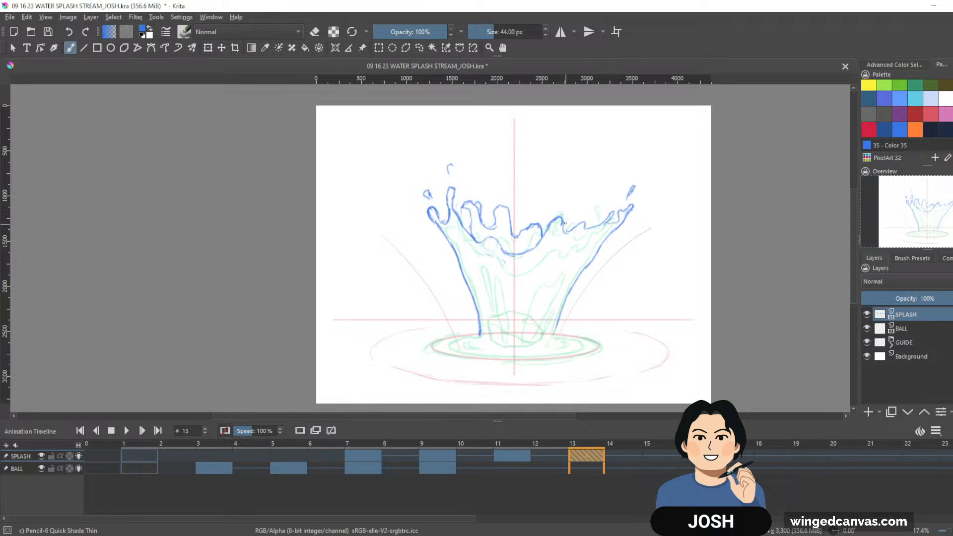
key(e)
key(e)
Step: Add tall spikes along the right part of the crown's rim with small droplets flying off above them
drag(570, 225, 592, 199)
drag(602, 172, 622, 180)
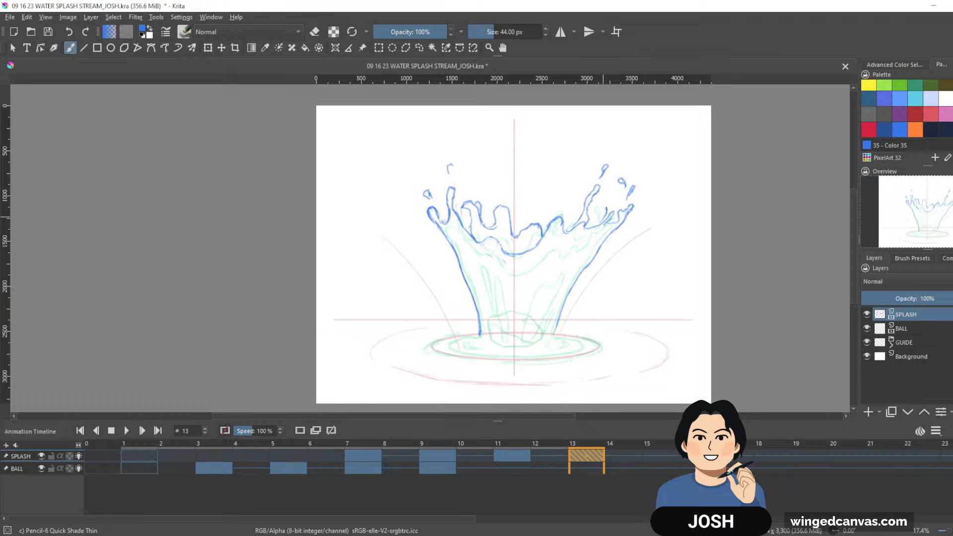
mouse_move(606, 209)
mouse_down()
mouse_move(603, 194)
mouse_move(608, 205)
mouse_up()
key(e)
key(e)
Step: Draw long tapered streaks down the left inside of the crown to the base near the centre line
drag(476, 250, 490, 304)
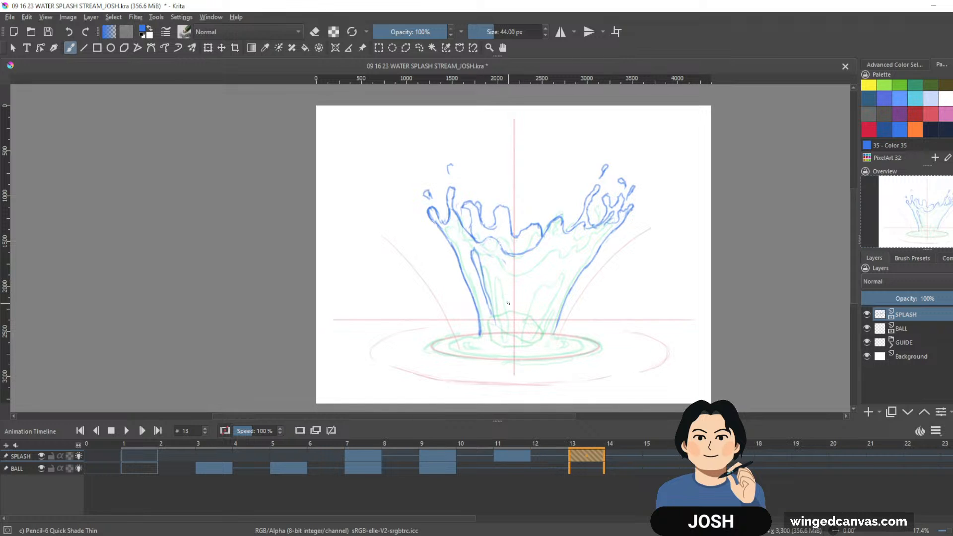
drag(496, 276, 516, 330)
drag(497, 295, 497, 313)
key(e)
key(e)
drag(503, 325, 514, 341)
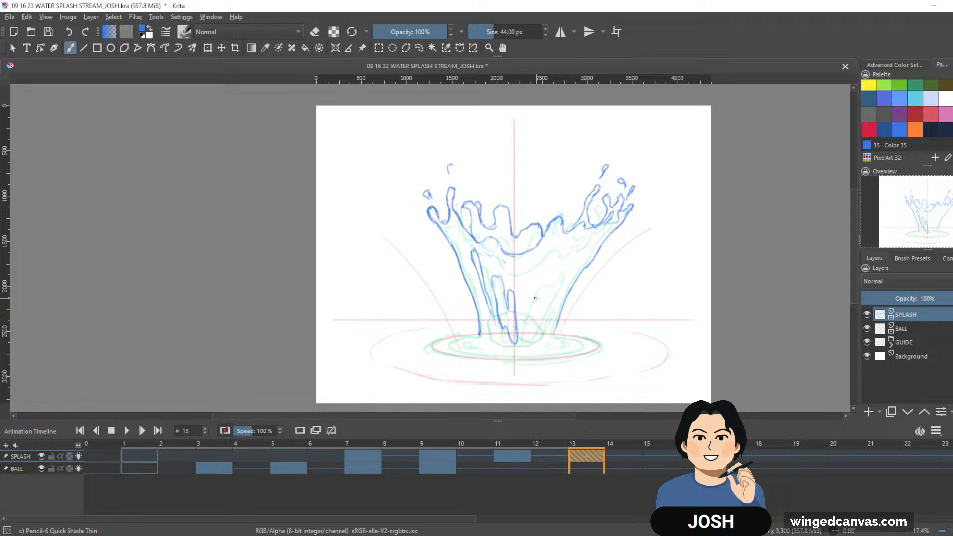
Step: Draw forked tapered streaks down the right inside of the crown and outline the ripple ring around its base
drag(537, 296, 528, 328)
mouse_move(538, 315)
mouse_down()
mouse_move(566, 266)
mouse_move(547, 313)
mouse_up()
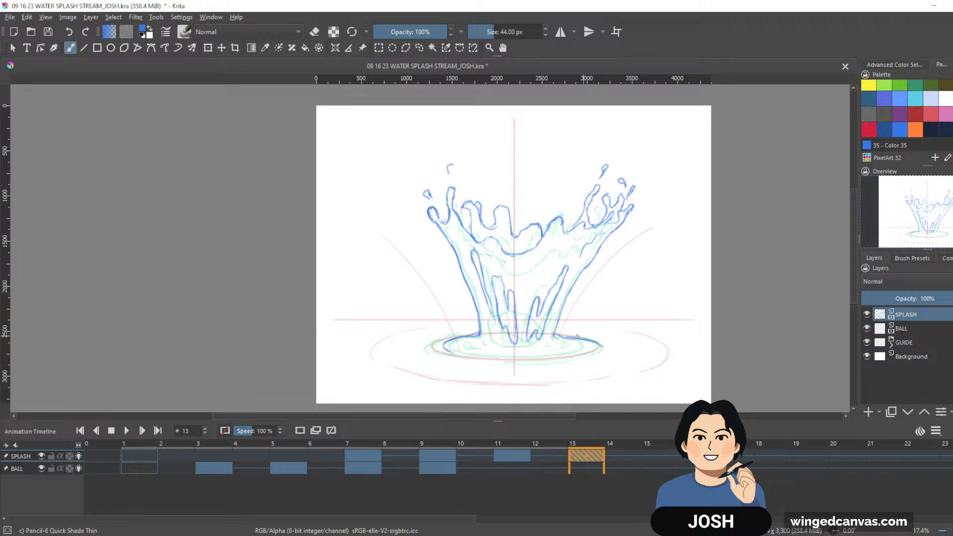
mouse_move(576, 337)
mouse_down()
mouse_move(597, 341)
mouse_move(601, 355)
mouse_up()
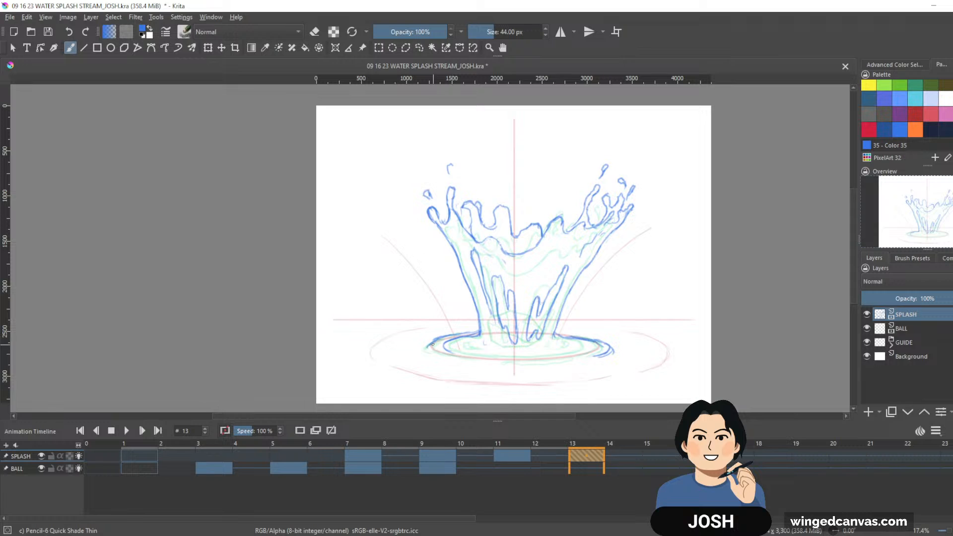
Step: Clean up the left end of the base ring and add short curved inner ripples at both sides of the base
key(e)
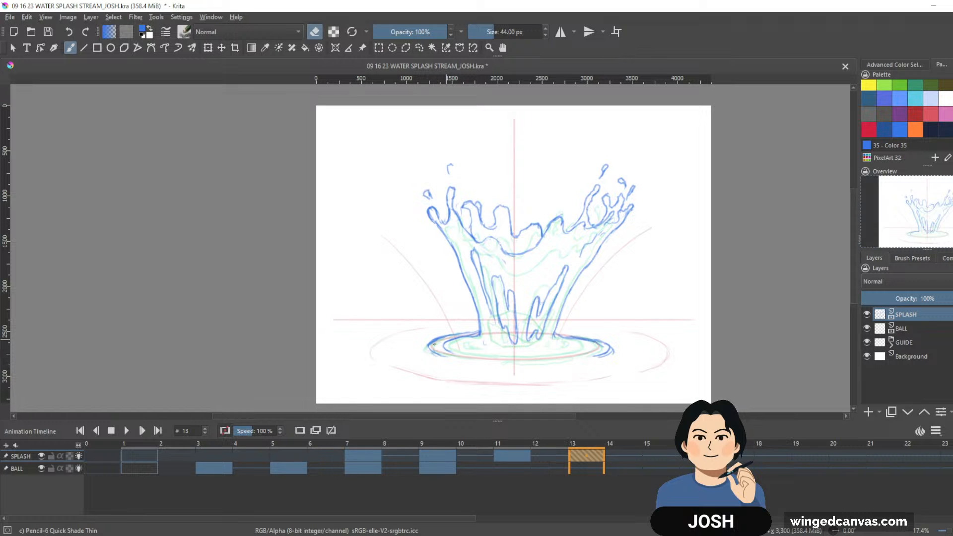
drag(448, 340, 446, 352)
key(e)
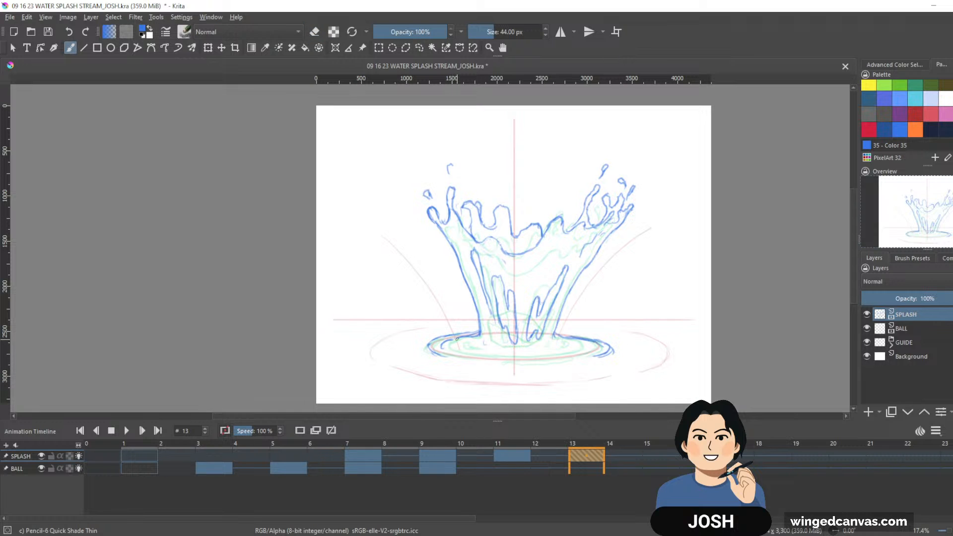
key(e)
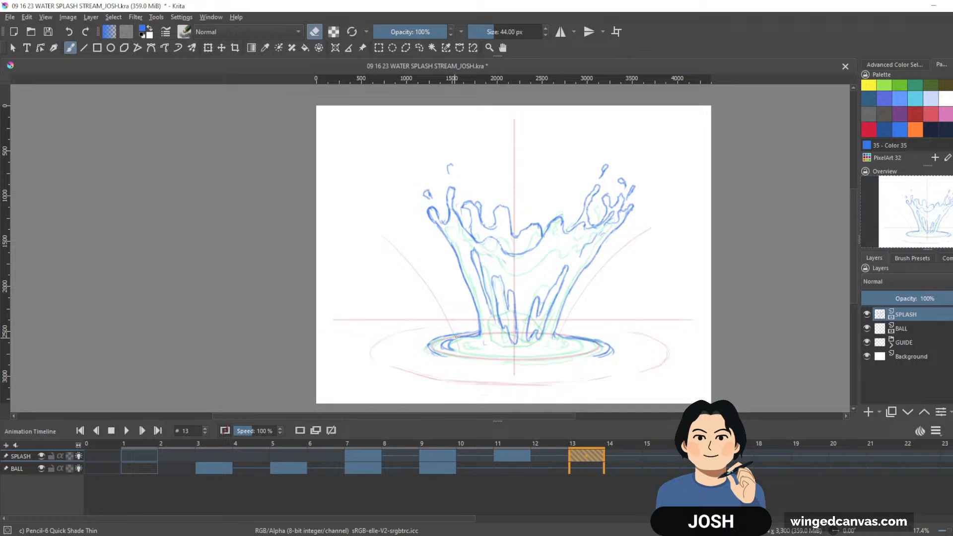
key(e)
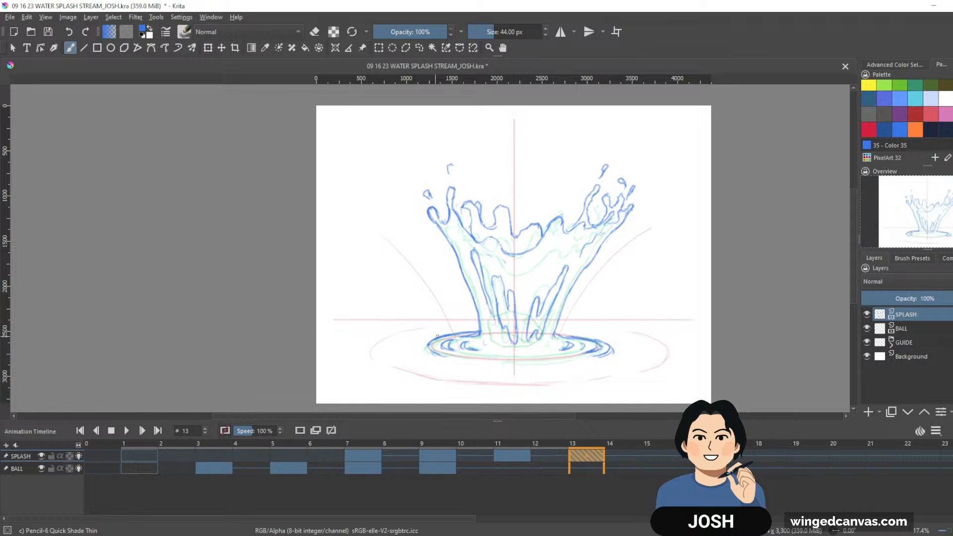
Step: Add broken outer ripples about 2500 px across at both sides, and wavy double lines along the front of the ring
mouse_move(406, 347)
mouse_down()
mouse_move(430, 340)
mouse_move(414, 348)
mouse_move(446, 357)
mouse_move(426, 356)
mouse_move(584, 347)
mouse_move(471, 351)
mouse_up()
drag(489, 353, 581, 352)
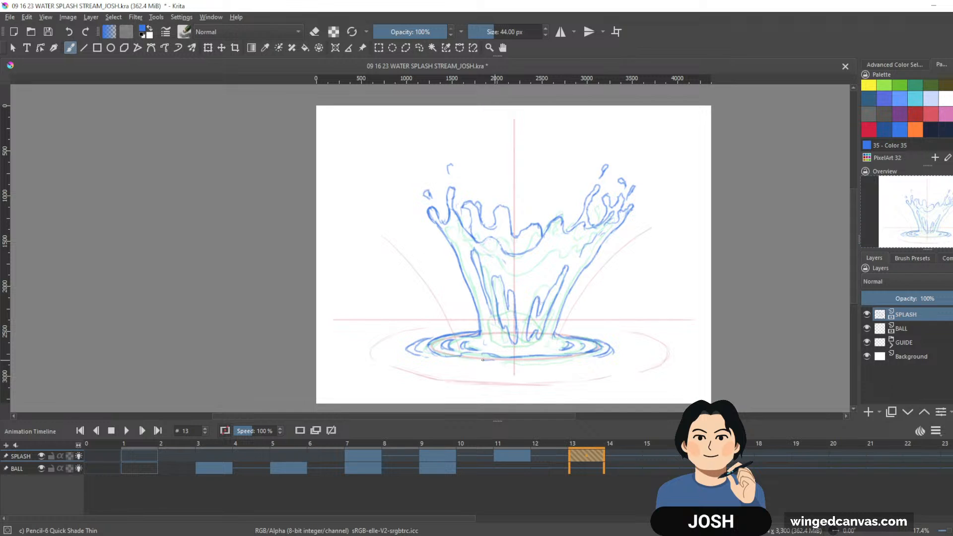
mouse_move(488, 361)
mouse_down()
mouse_move(570, 360)
mouse_move(504, 367)
mouse_up()
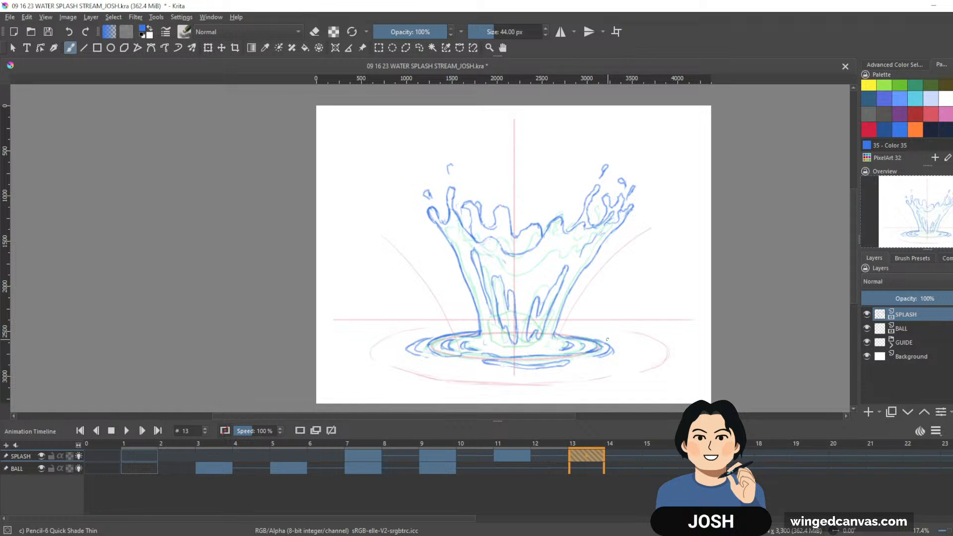
mouse_move(607, 341)
mouse_down()
mouse_move(628, 351)
mouse_move(609, 357)
mouse_move(624, 351)
mouse_move(612, 339)
mouse_move(629, 352)
mouse_move(618, 339)
mouse_move(607, 362)
mouse_up()
Step: Step back through the earlier splash drawings to frame 7 and play back the animation
key(ctrl+Left)
key(ctrl+Left)
key(ctrl+Left)
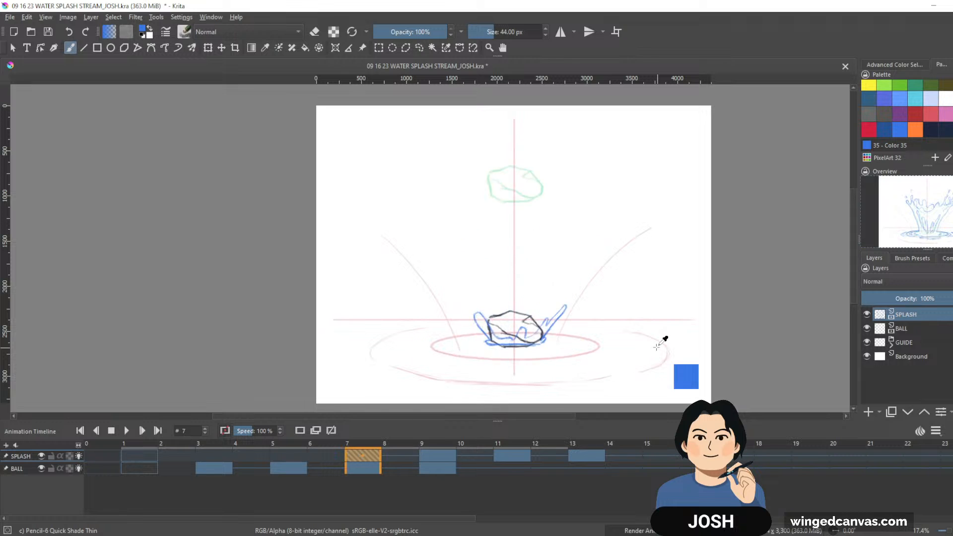
key(ctrl+Right)
key(space)
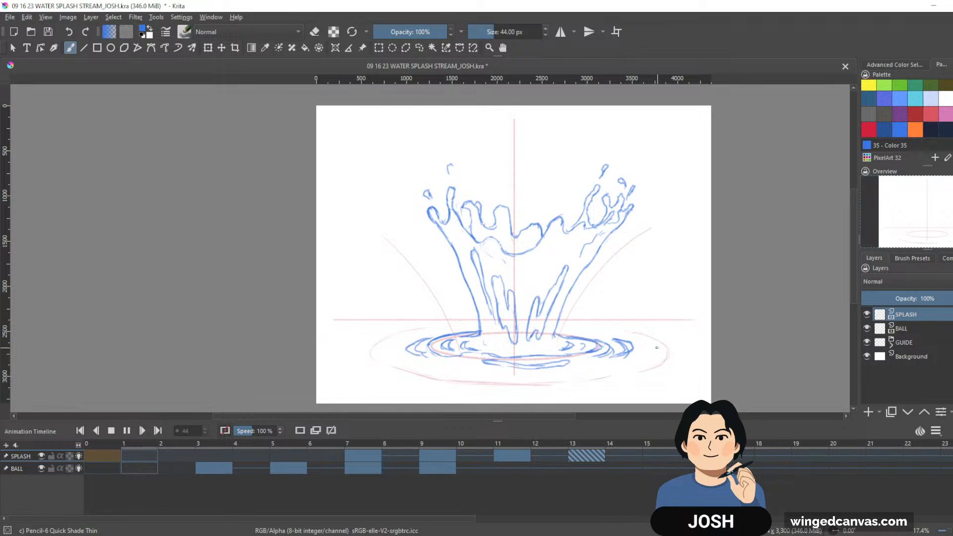
key(space)
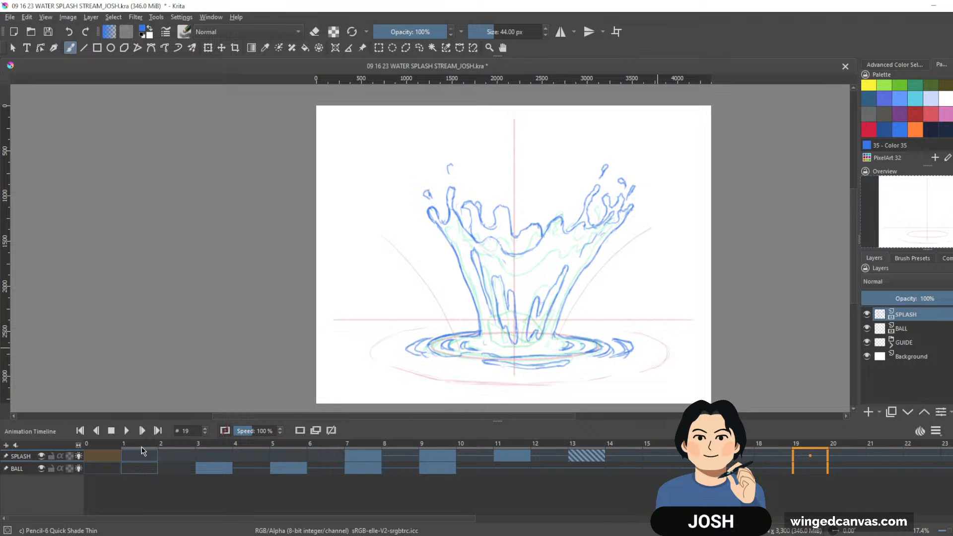
Step: Select frames 1 to 20 of the SPLASH layer and play back that range
click(142, 448)
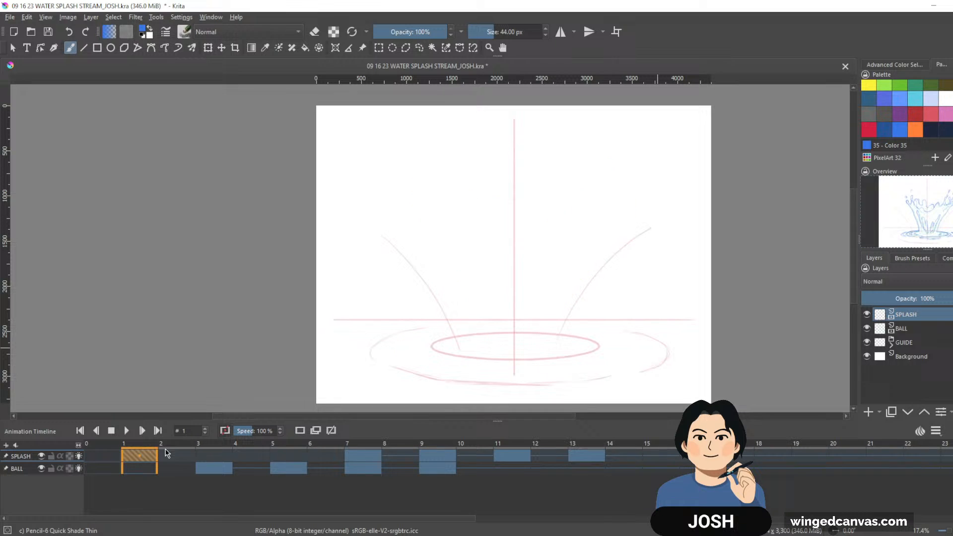
shift+click(844, 455)
key(space)
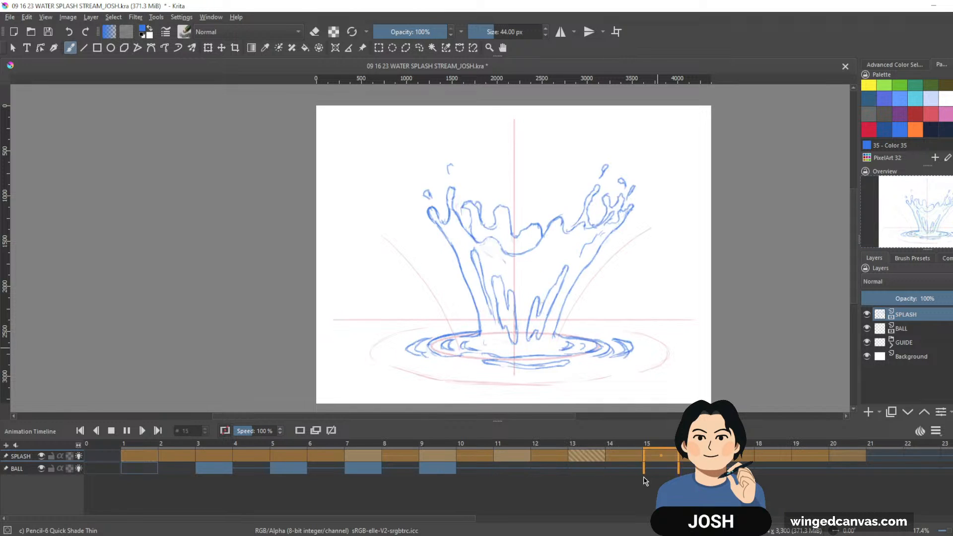
click(589, 452)
key(space)
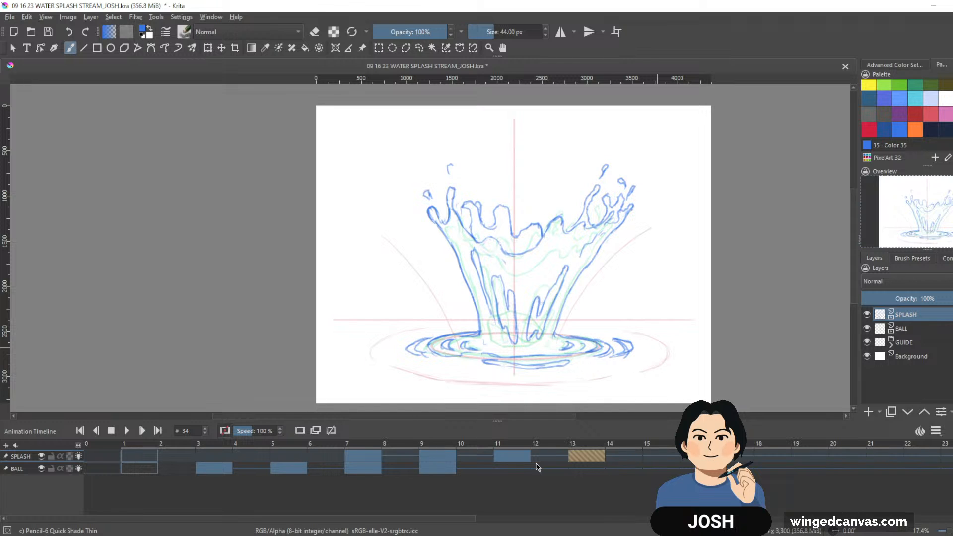
Step: Compare the splash drawings on frames 11 and 13
click(512, 455)
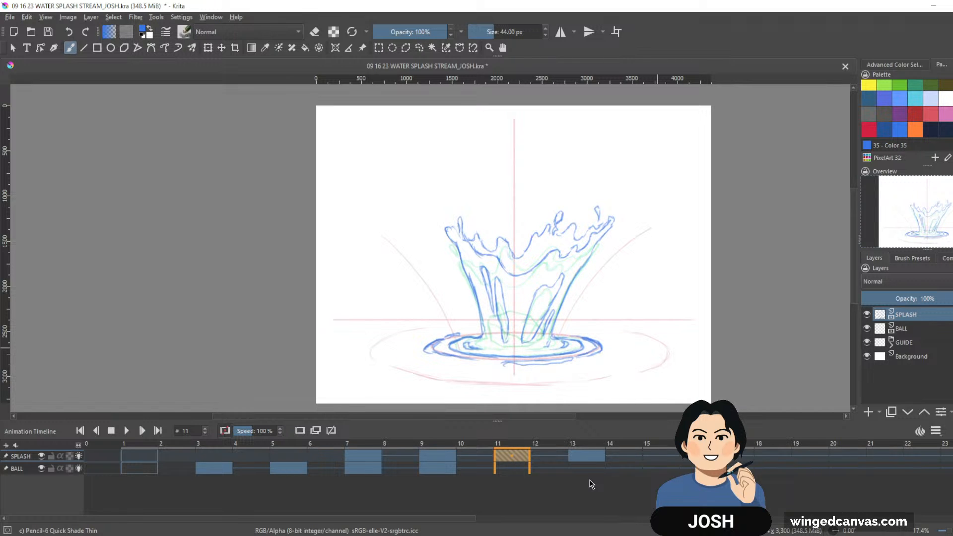
click(586, 455)
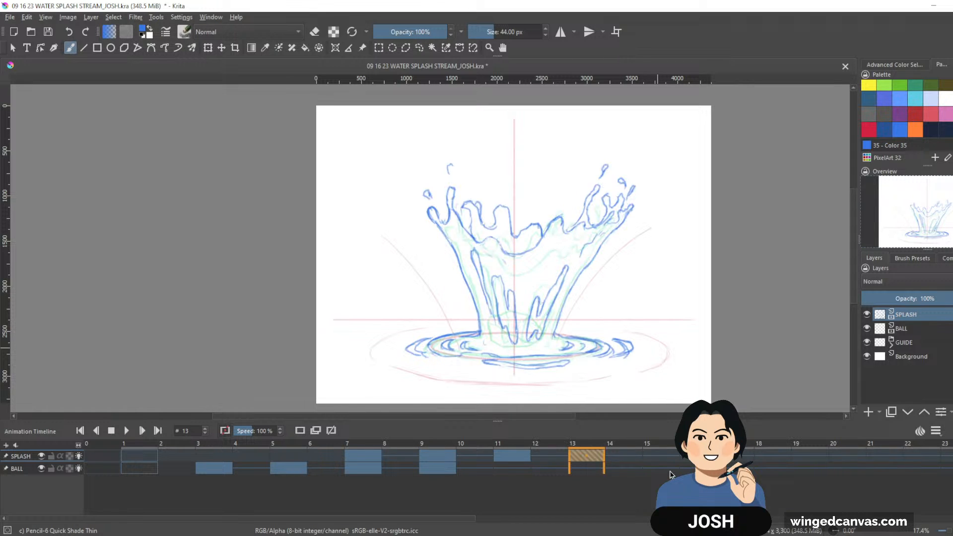
click(660, 455)
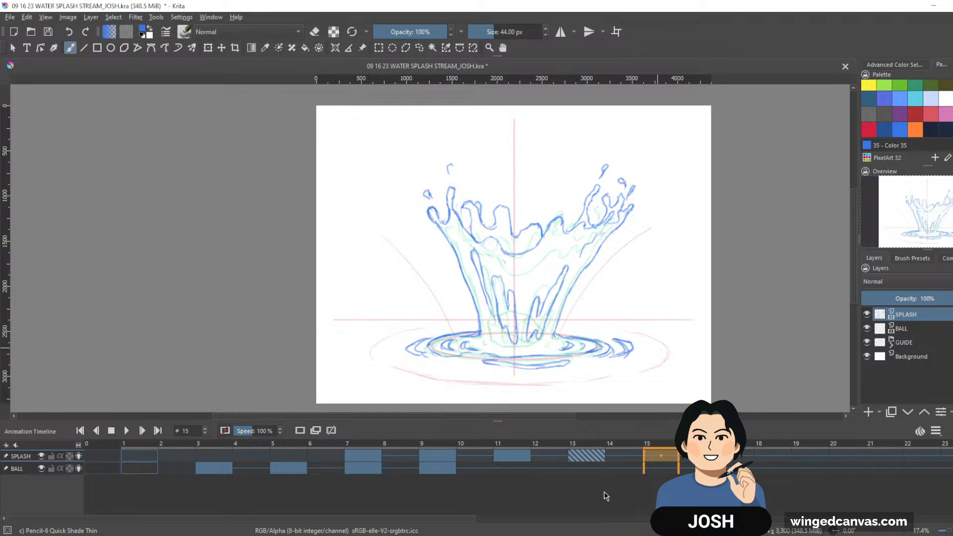
click(595, 457)
Step: Start a new splash drawing on frame 15 with the crown's left wall, bent outward and ending in a round droplet tip
click(654, 454)
mouse_move(432, 202)
mouse_down()
mouse_move(429, 224)
mouse_move(429, 199)
mouse_move(451, 231)
mouse_move(448, 244)
mouse_move(432, 227)
mouse_move(463, 274)
mouse_up()
drag(436, 232, 474, 302)
drag(474, 302, 482, 339)
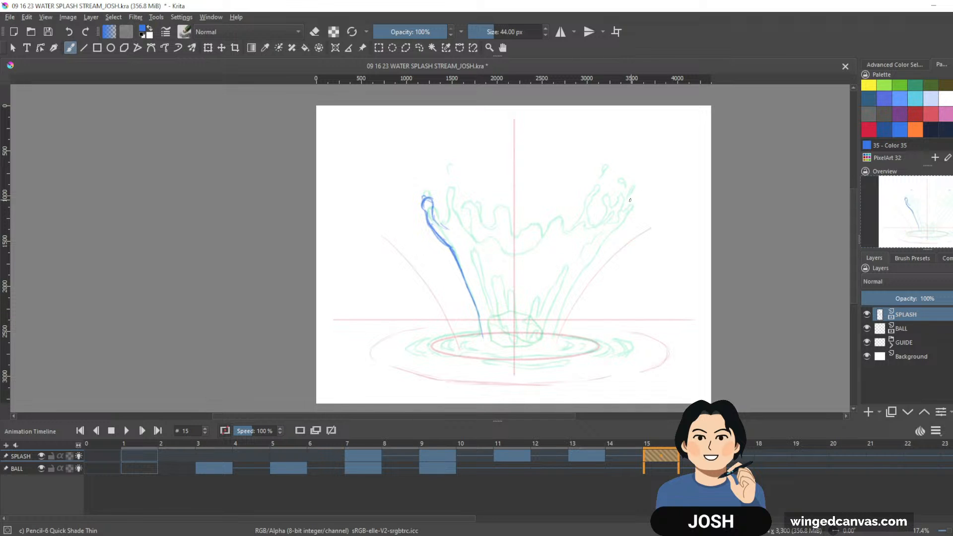
Step: Review the splash drawings on frames 13 and 11, and flip between frames 7 and 9 to examine the crown's growth
click(588, 454)
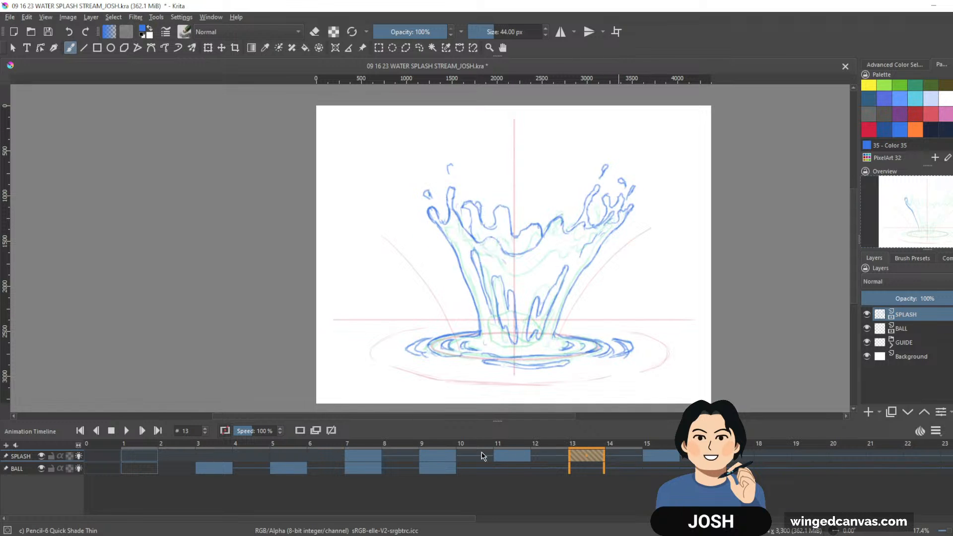
click(511, 455)
key(comma)
key(comma)
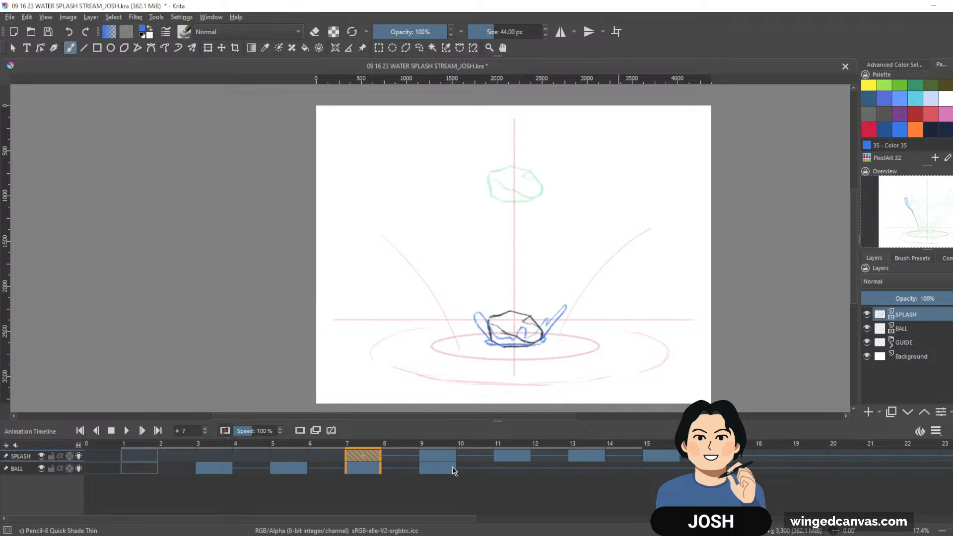
key(period)
key(comma)
key(period)
key(comma)
key(period)
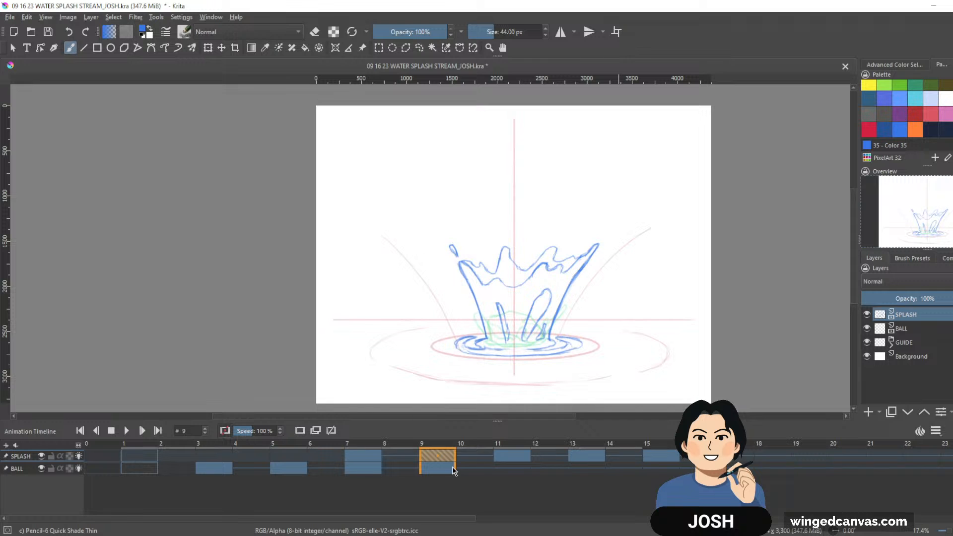
Step: Draw the crown's right wall on SPLASH frame 15, curving outward and ending in a rounded tip
key(period)
key(period)
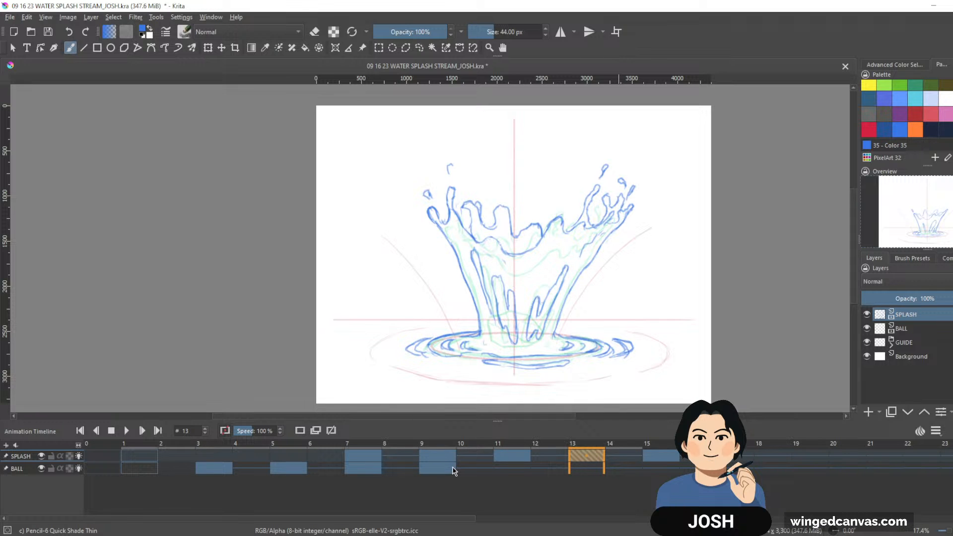
key(period)
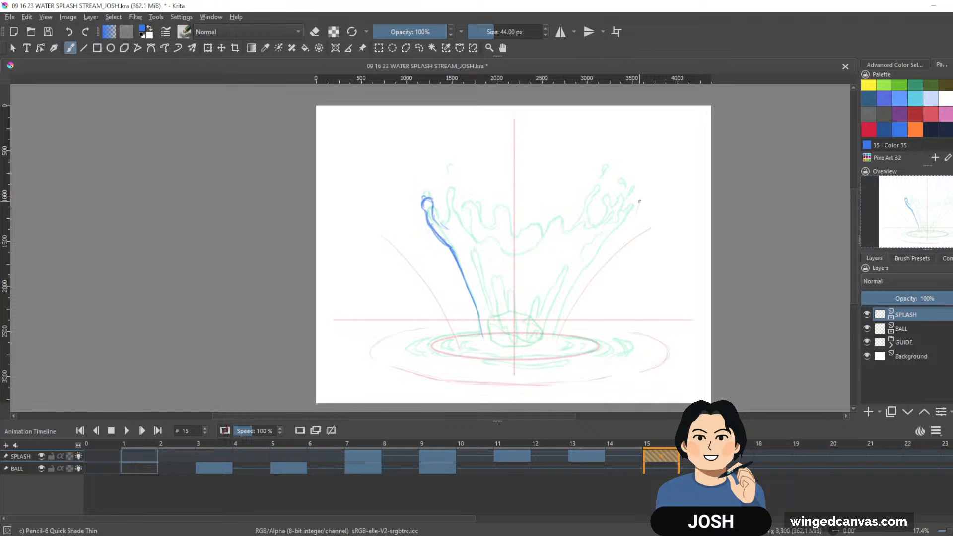
mouse_move(639, 201)
mouse_down()
mouse_move(577, 279)
mouse_move(550, 336)
mouse_up()
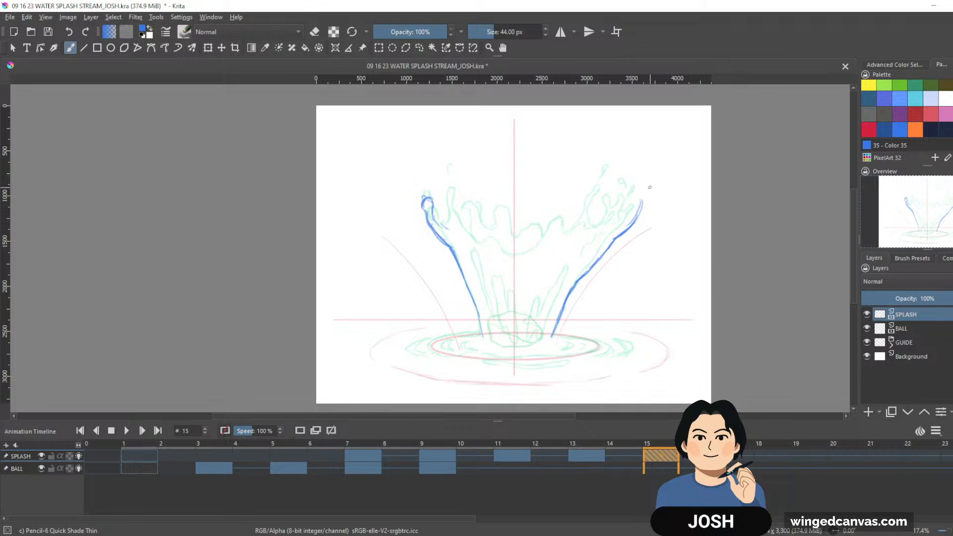
drag(643, 196, 642, 206)
Step: Add flying droplets above the crown's right side and sketch the jagged rim and its inner right peak
mouse_move(636, 172)
mouse_down()
mouse_move(636, 182)
mouse_move(621, 184)
mouse_up()
mouse_move(604, 158)
mouse_down()
mouse_move(573, 228)
mouse_move(586, 223)
mouse_up()
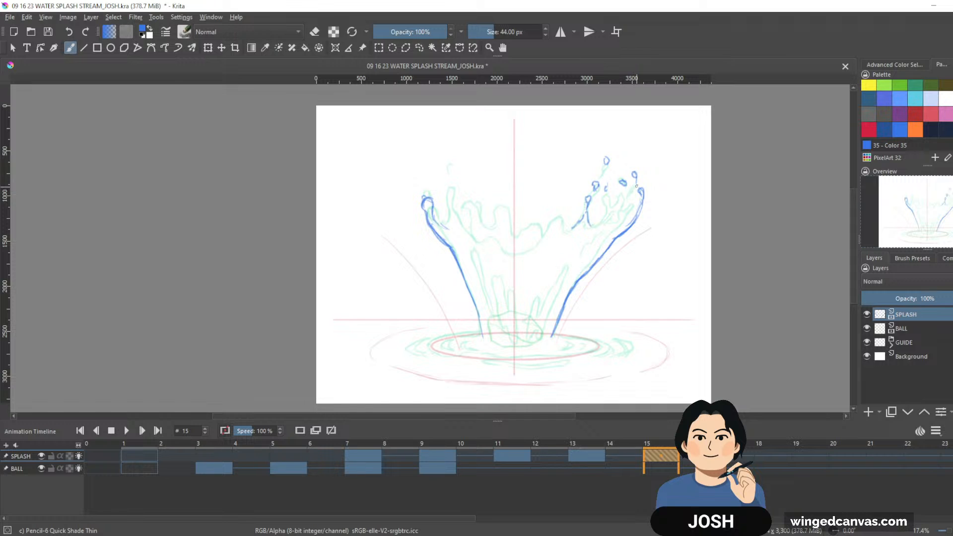
drag(622, 192, 624, 200)
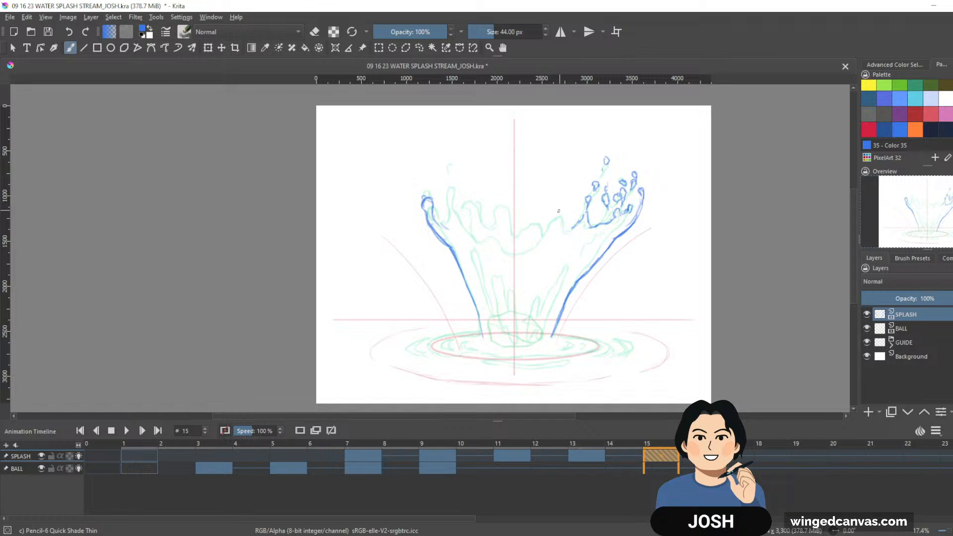
mouse_move(555, 212)
mouse_down()
mouse_move(551, 214)
mouse_move(564, 205)
mouse_move(563, 223)
mouse_move(608, 190)
mouse_move(558, 196)
mouse_move(544, 233)
mouse_up()
drag(567, 188, 568, 195)
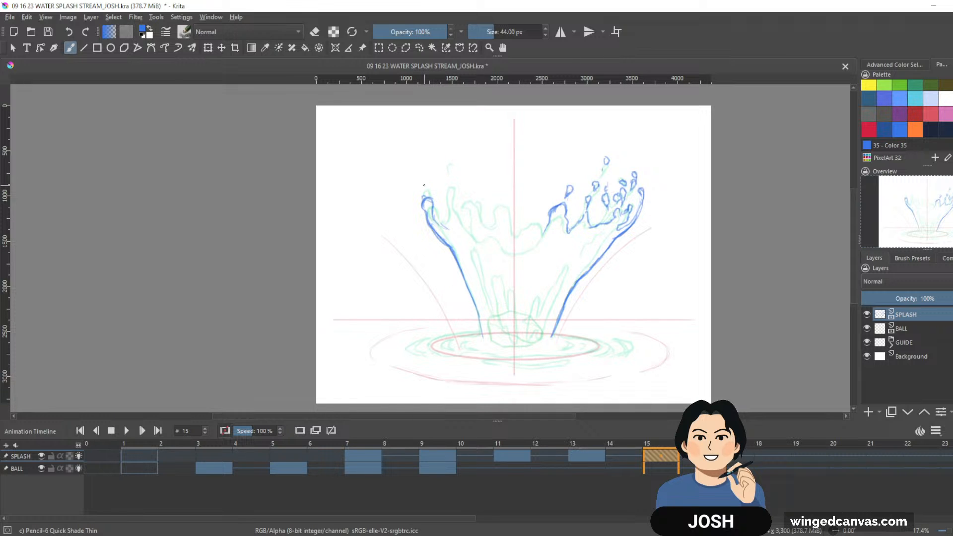
Step: Draw droplets above the crown's left side and continue the jagged rim from the left tip toward the centre
drag(423, 183, 426, 189)
mouse_move(447, 158)
mouse_down()
mouse_move(458, 183)
mouse_move(460, 221)
mouse_up()
drag(453, 209, 488, 237)
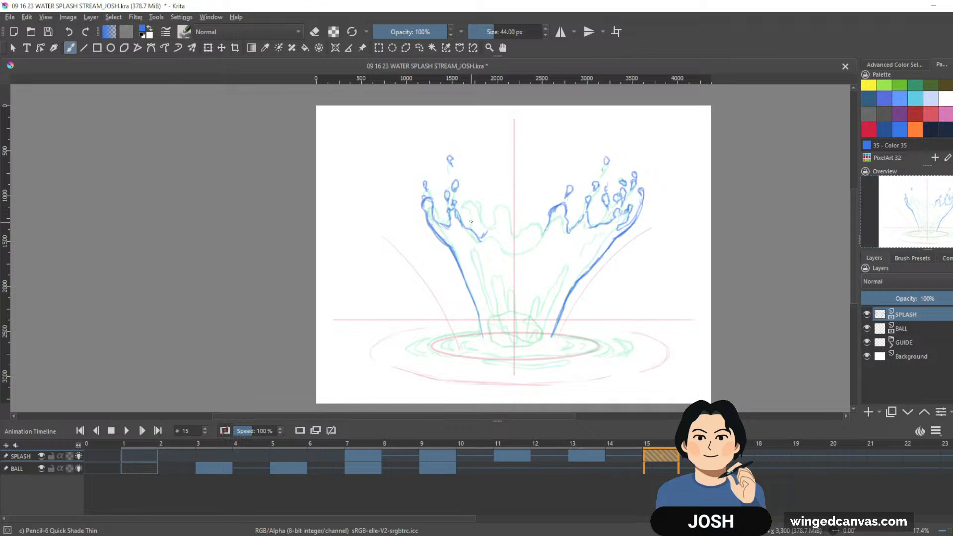
key(e)
key(e)
key(e)
key(e)
Step: Close the crown's front rim with a dipping curve and draw the wavy back rim with small droplets above it
drag(494, 232, 513, 250)
mouse_move(510, 238)
mouse_down()
mouse_move(533, 246)
mouse_move(525, 248)
mouse_move(547, 227)
mouse_up()
mouse_move(464, 194)
mouse_down()
mouse_move(475, 202)
mouse_move(465, 211)
mouse_move(481, 221)
mouse_move(496, 206)
mouse_up()
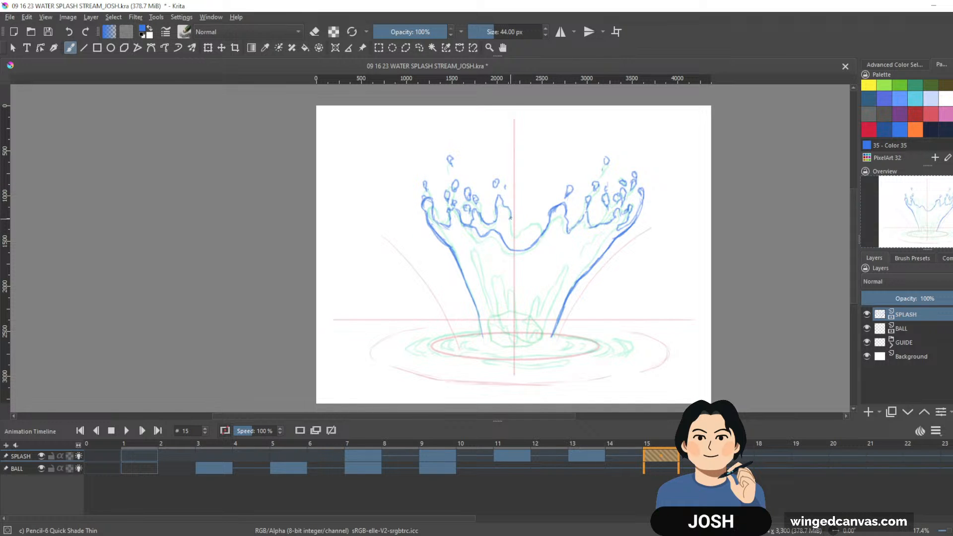
mouse_move(508, 210)
mouse_down()
mouse_move(515, 230)
mouse_move(534, 211)
mouse_up()
Step: Draw a long, narrow water streak inside the crown's left wall
drag(461, 241, 481, 276)
drag(460, 241, 486, 313)
drag(478, 266, 491, 324)
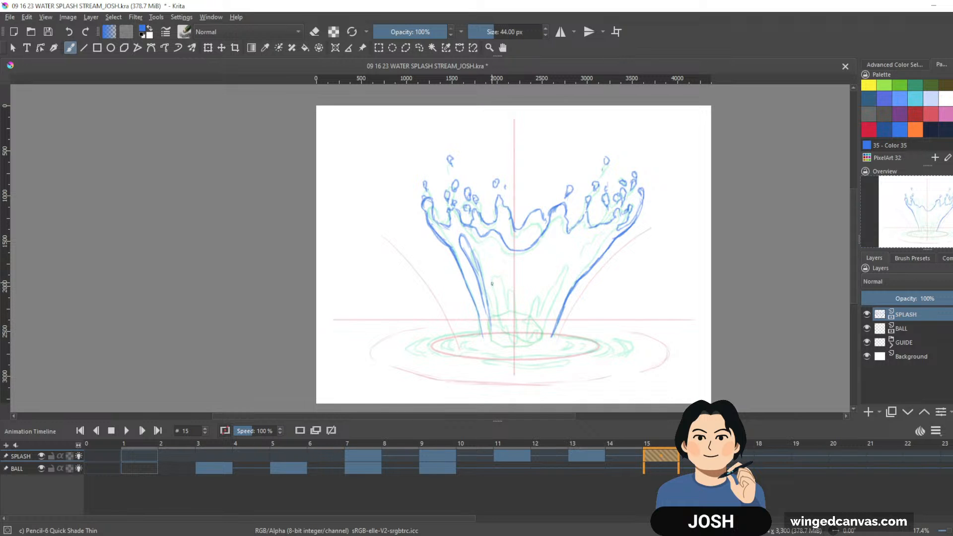
Step: Add a blank keyframe on frame 11 of the BALL layer to end the stone's exposure, and return to frame 15
click(511, 455)
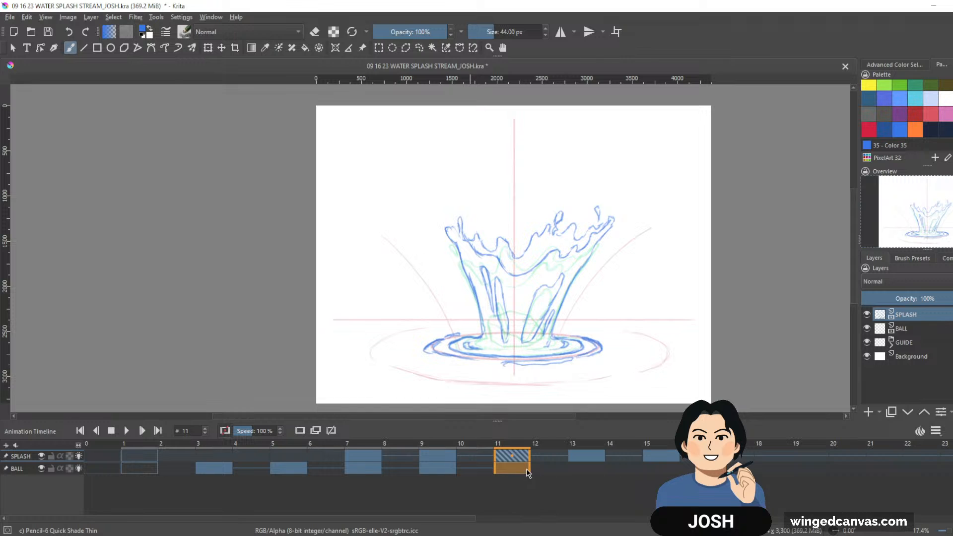
click(64, 472)
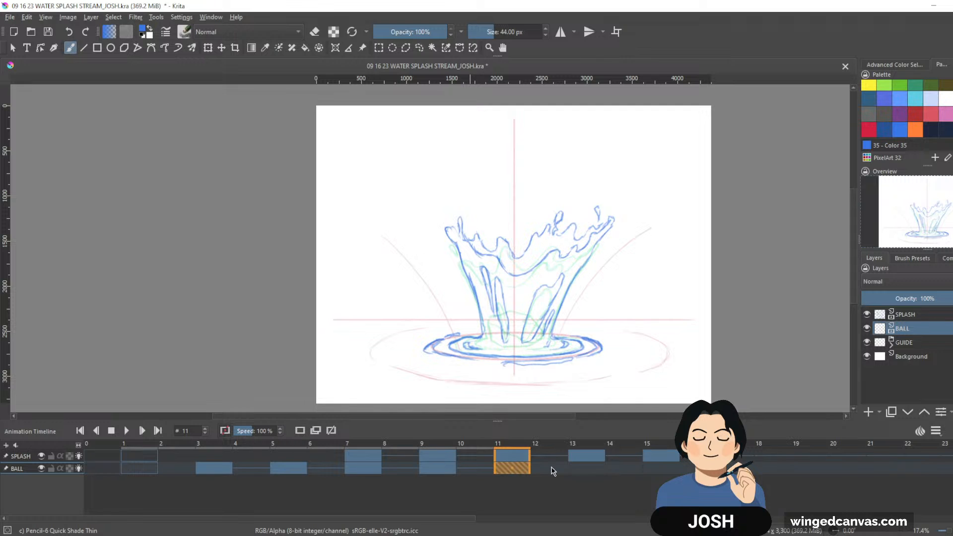
click(443, 465)
click(513, 471)
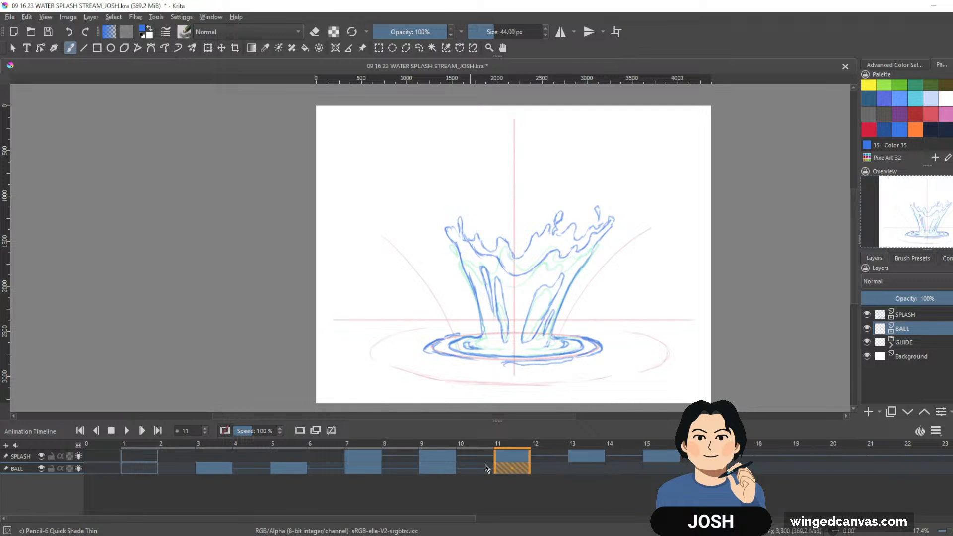
click(586, 469)
click(662, 469)
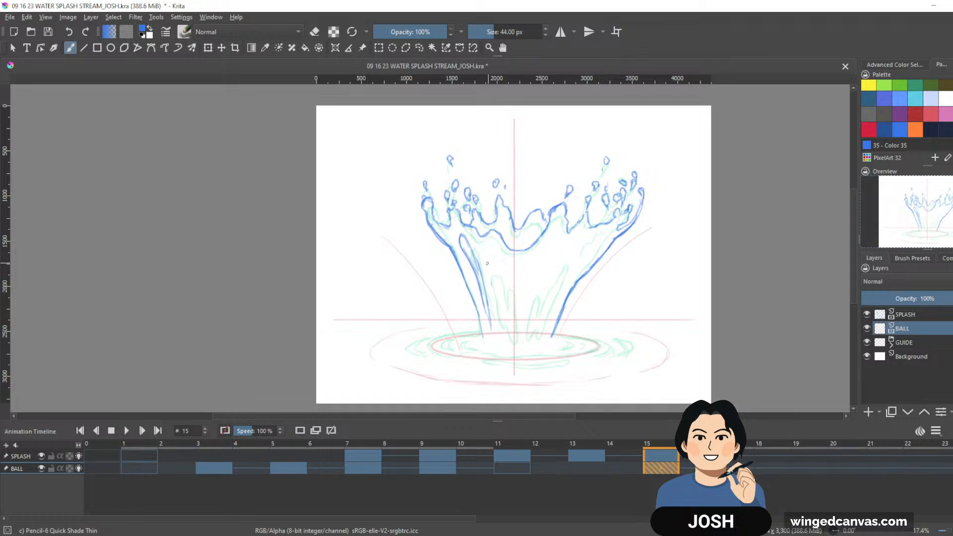
Step: Draw forked water streaks on both sides of the crown's centre and a thin streak along its right wall
mouse_move(485, 267)
mouse_down()
mouse_move(500, 283)
mouse_move(498, 271)
mouse_move(502, 281)
mouse_move(511, 272)
mouse_move(515, 308)
mouse_move(494, 290)
mouse_move(515, 342)
mouse_up()
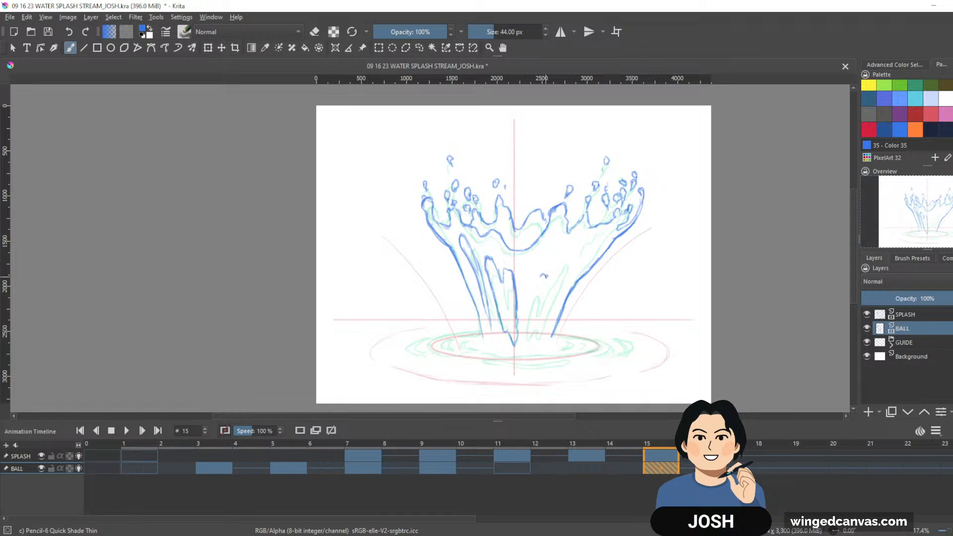
mouse_move(544, 275)
mouse_down()
mouse_move(534, 298)
mouse_move(535, 280)
mouse_move(525, 330)
mouse_up()
mouse_move(529, 335)
mouse_down()
mouse_move(538, 345)
mouse_move(569, 263)
mouse_move(545, 289)
mouse_up()
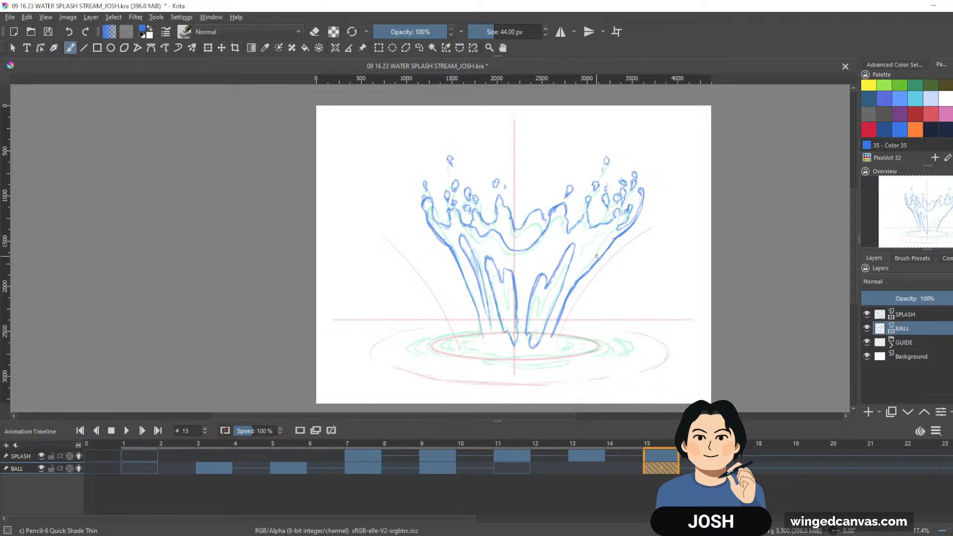
mouse_move(599, 241)
mouse_down()
mouse_move(576, 269)
mouse_move(595, 248)
mouse_up()
Step: Sketch the wavy base of the crown and the ripple ring around it on the water surface
drag(490, 347, 535, 351)
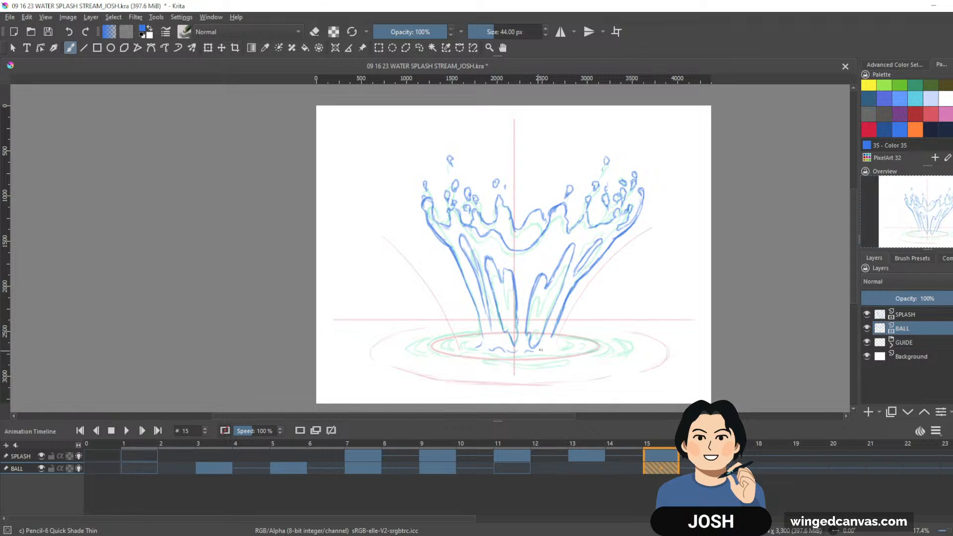
drag(568, 296, 557, 343)
mouse_move(478, 332)
mouse_down()
mouse_move(451, 334)
mouse_move(482, 330)
mouse_move(427, 351)
mouse_up()
drag(578, 333, 612, 348)
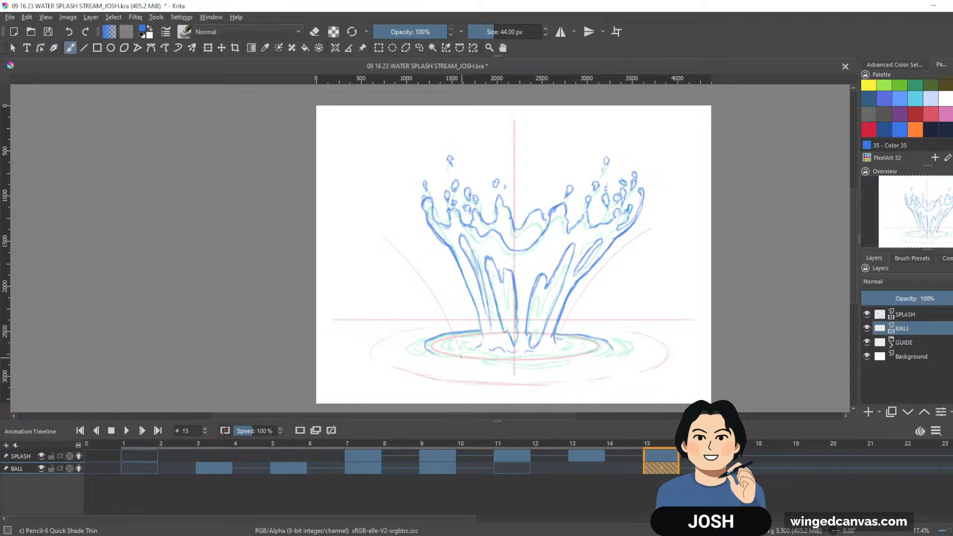
mouse_move(458, 353)
mouse_down()
mouse_move(547, 361)
mouse_move(596, 352)
mouse_up()
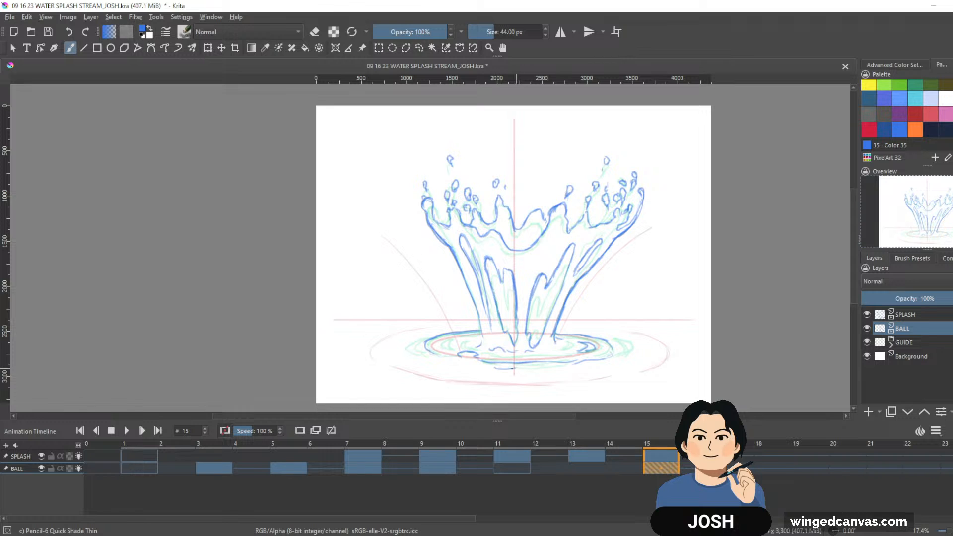
Step: Add outer ripple arcs in front of the crown and at the left and right ends of the ring
mouse_move(511, 368)
mouse_down()
mouse_move(557, 370)
mouse_move(489, 372)
mouse_up()
mouse_move(432, 335)
mouse_down()
mouse_move(400, 350)
mouse_move(428, 351)
mouse_move(400, 349)
mouse_up()
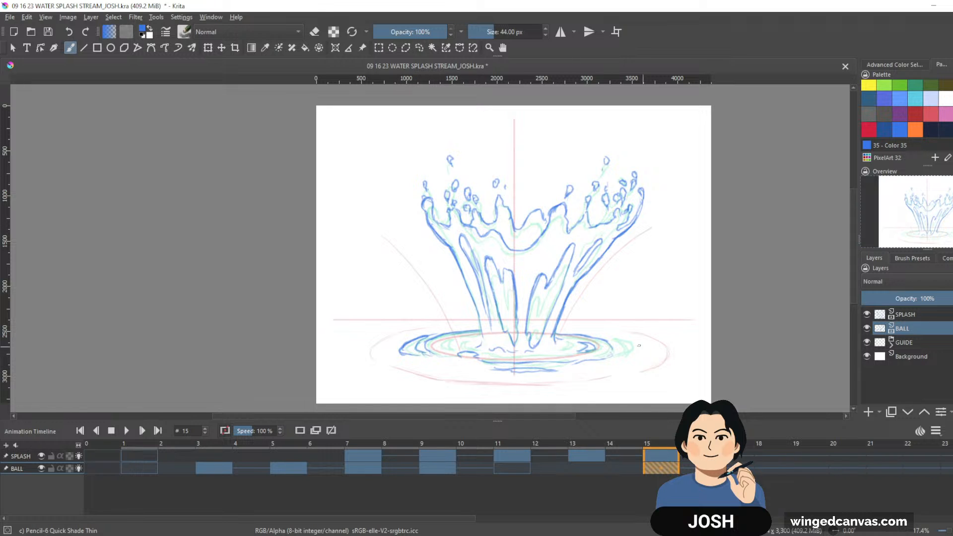
drag(610, 338, 638, 346)
drag(617, 337, 619, 353)
Step: Step back through the frames from 15 to 5 to review the splash's growth
key(Left)
key(Left)
key(Left)
key(Left)
key(Left)
key(Left)
key(Left)
key(Left)
key(Left)
key(Left)
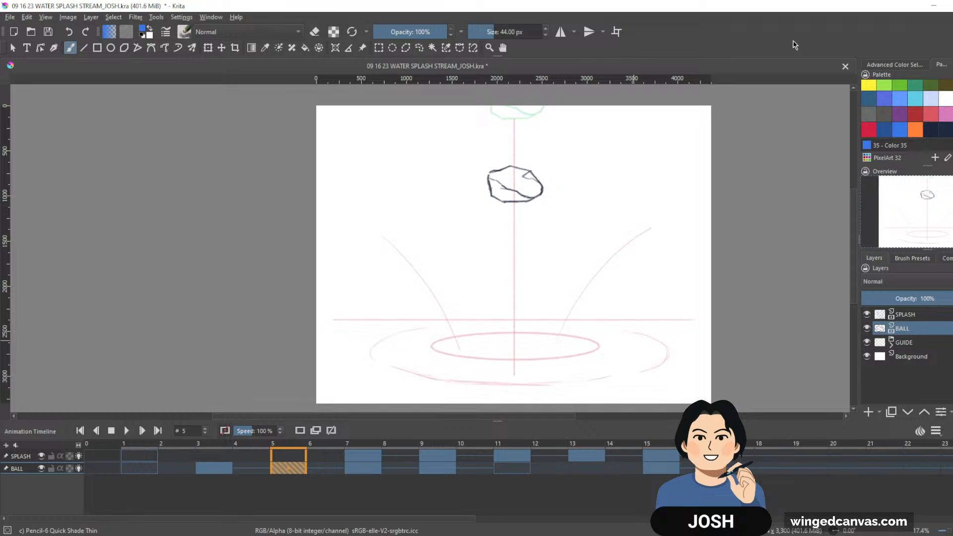
Step: Play back the whole animation from frame 1
click(142, 468)
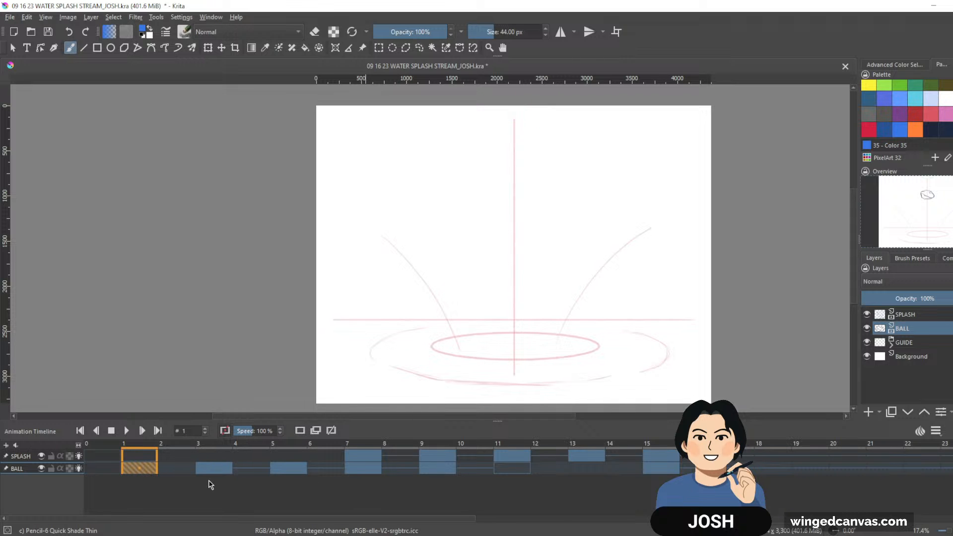
key(space)
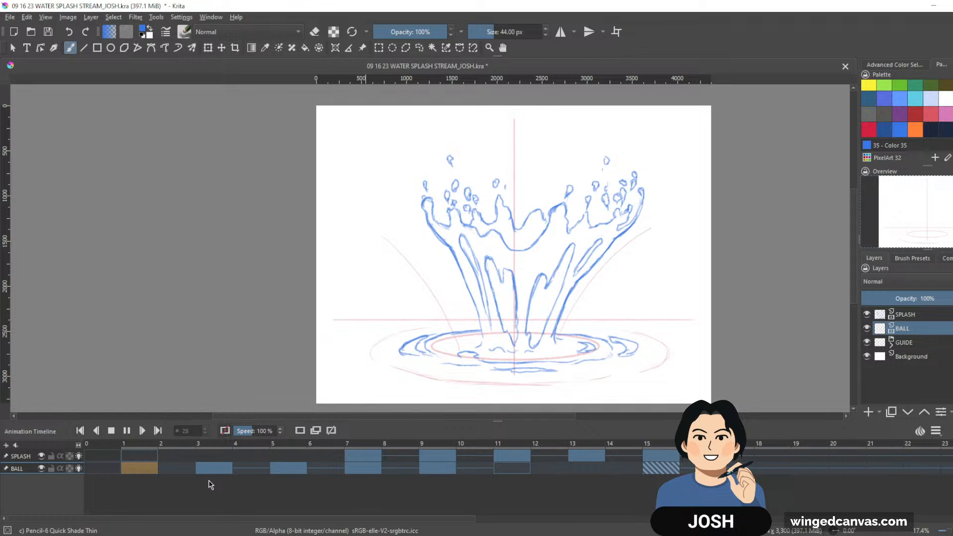
key(space)
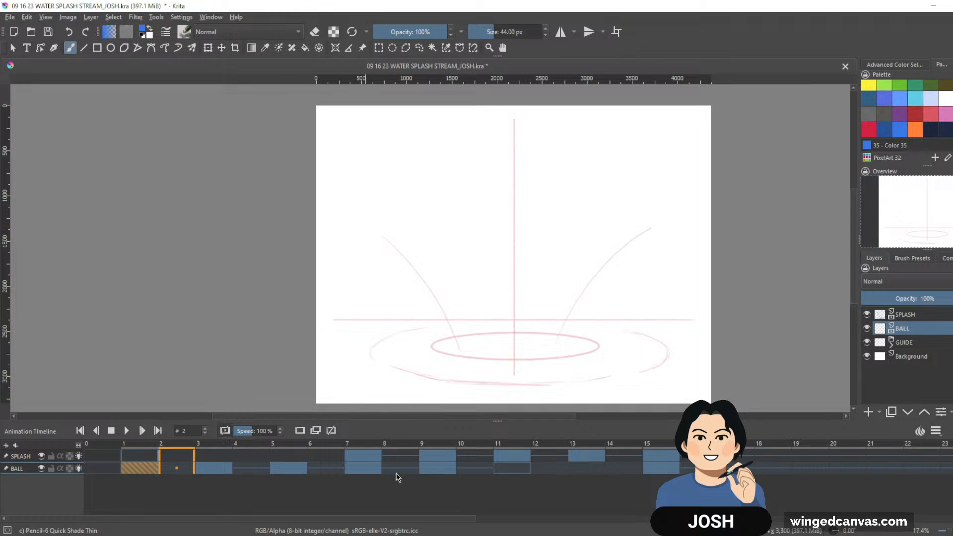
Step: Select frames 1 to 22 on both layers and play back that range
click(135, 468)
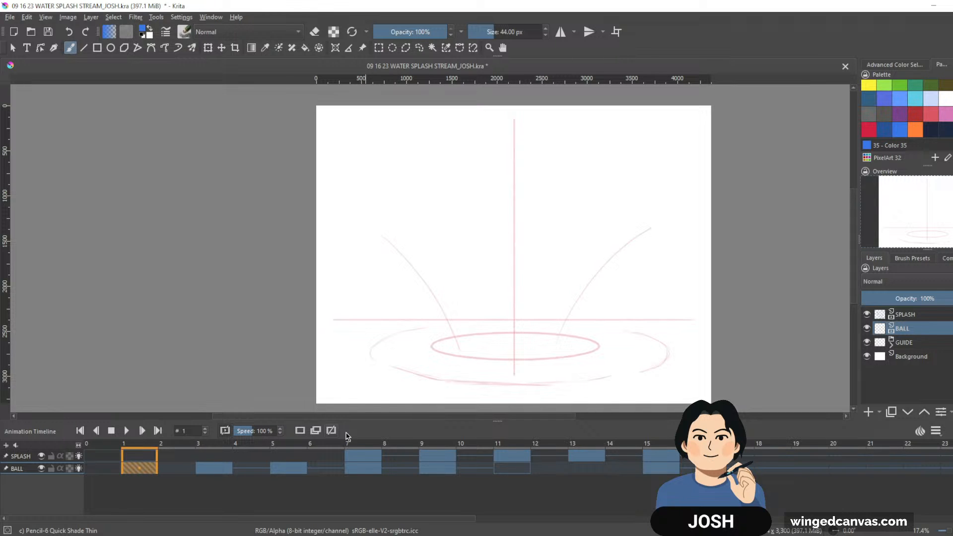
shift+click(920, 469)
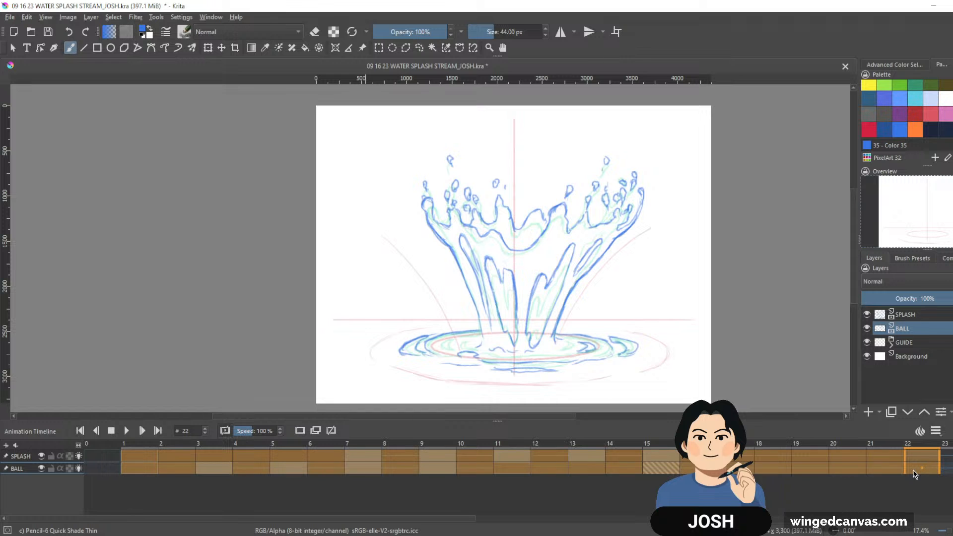
key(space)
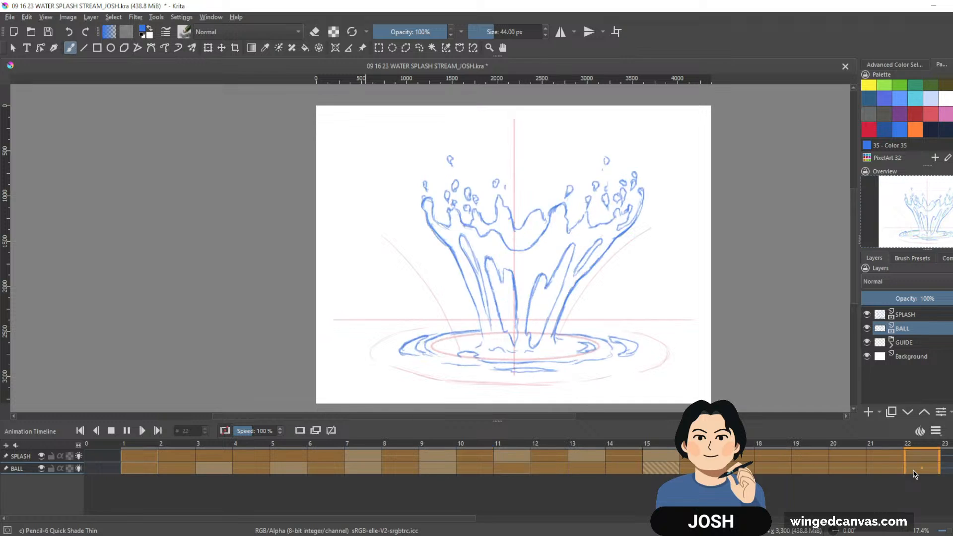
key(space)
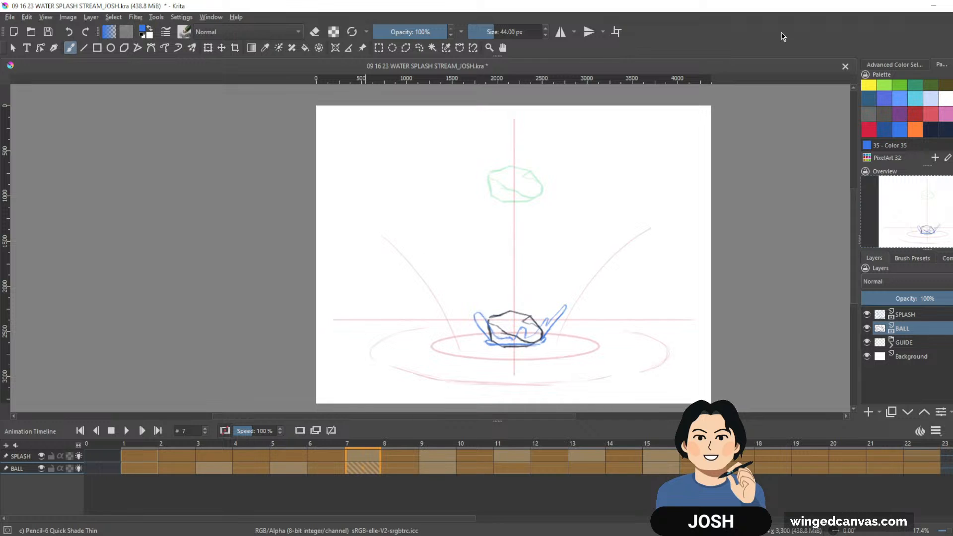
Step: Go to frame 17 and make the SPLASH layer active
click(560, 465)
click(677, 456)
click(734, 466)
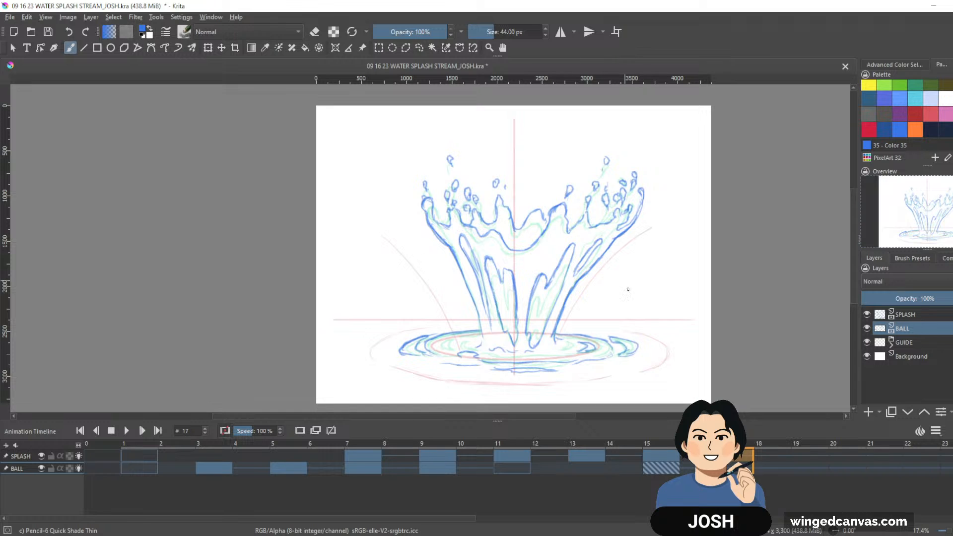
click(20, 457)
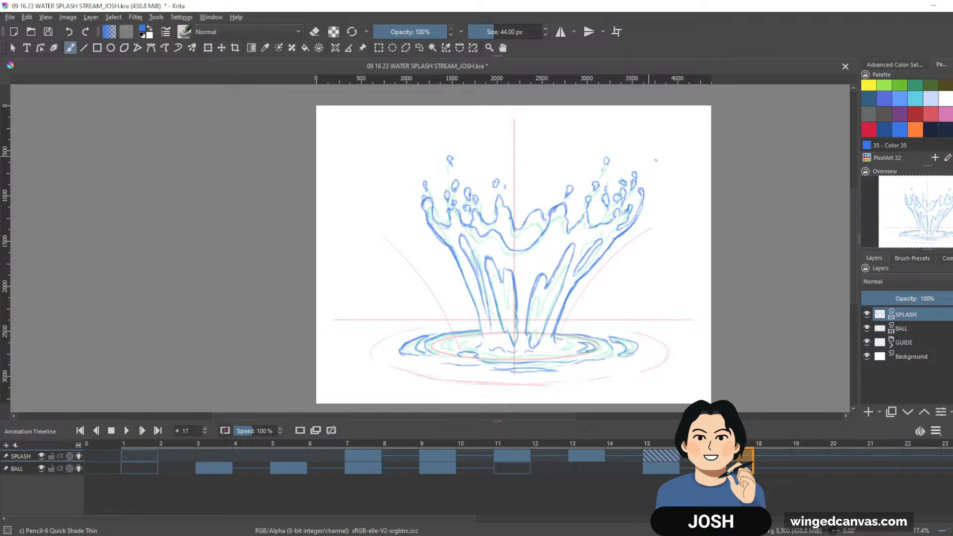
Step: Flip between frames 13 and 15 of the SPLASH layer to compare the two crown drawings
click(657, 454)
click(597, 453)
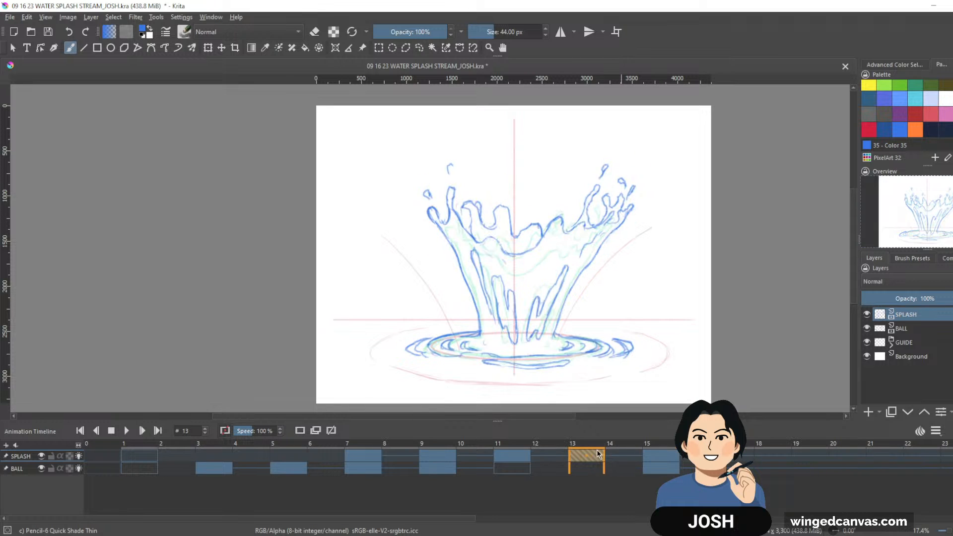
click(660, 454)
click(662, 472)
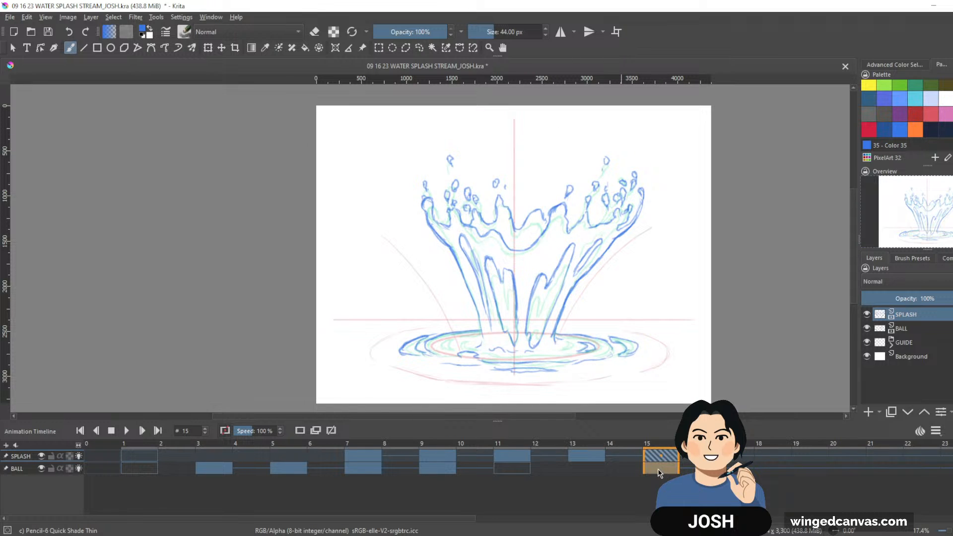
click(595, 457)
click(662, 459)
click(586, 456)
click(662, 456)
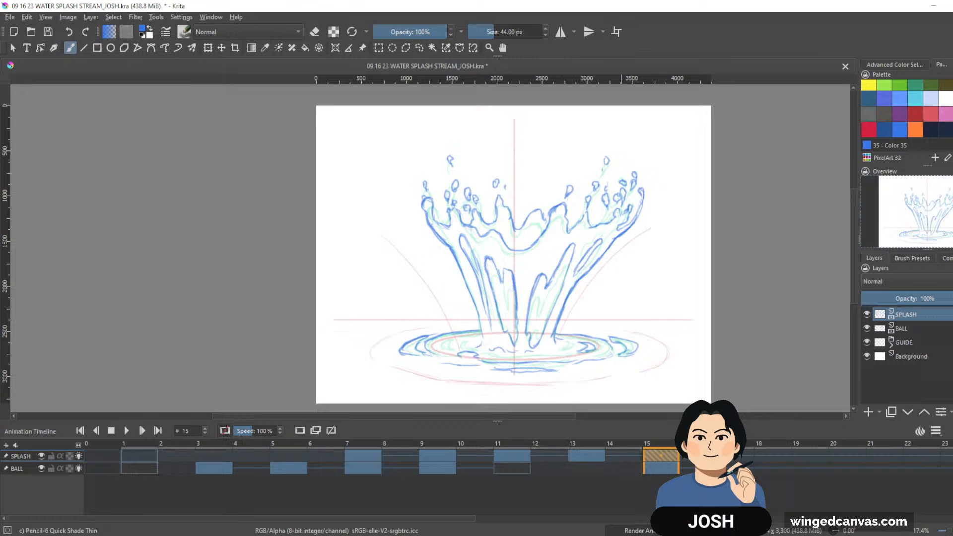
Step: Go to frame 17 and sketch a short starting stroke above the crown's rim on the SPLASH layer
click(742, 456)
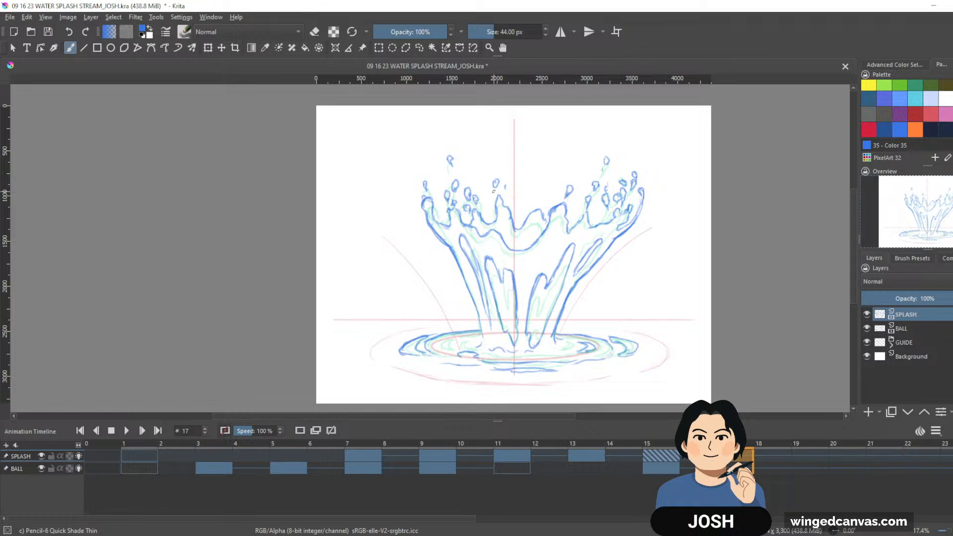
drag(493, 194, 498, 187)
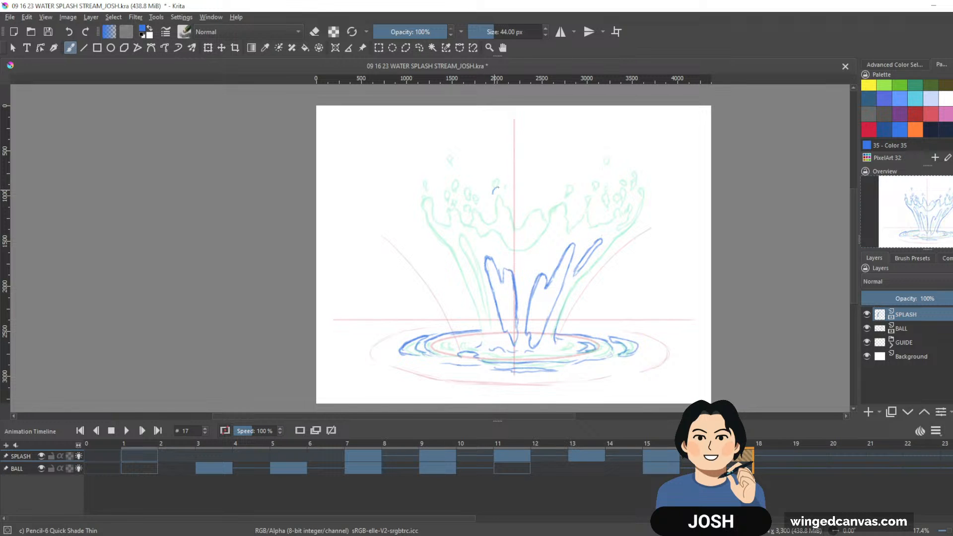
Step: Try removing the BALL layer's keyframe at frame 15, which holds the misplaced water columns and ripples
click(664, 470)
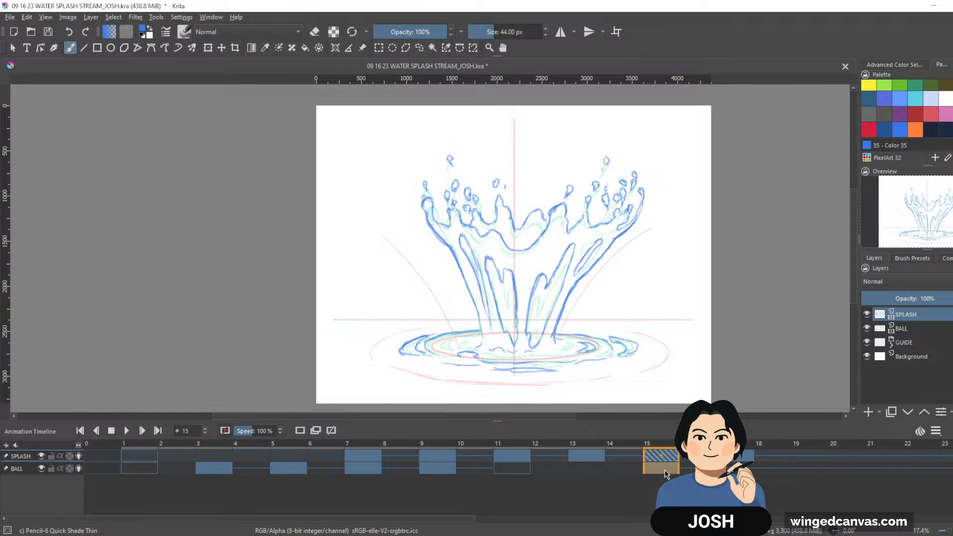
click(665, 469)
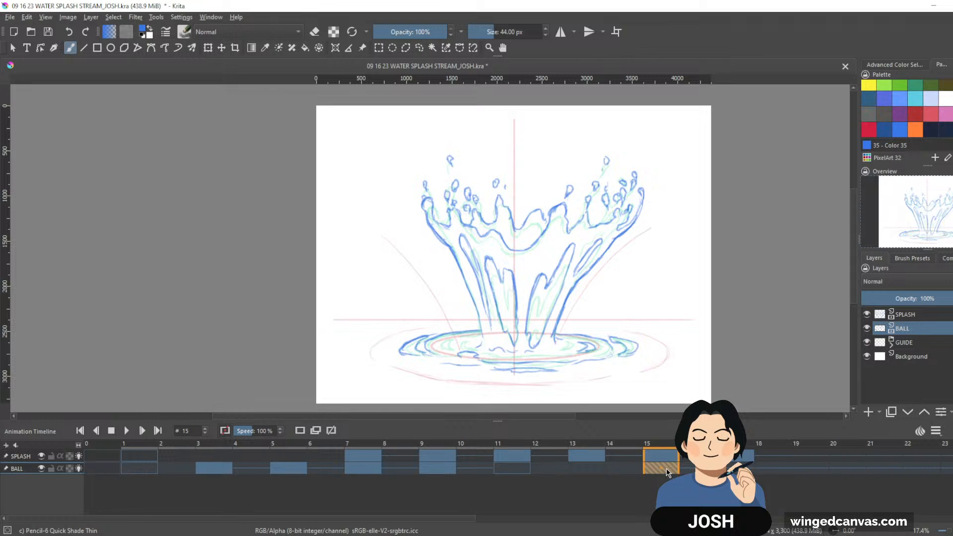
right_click(663, 469)
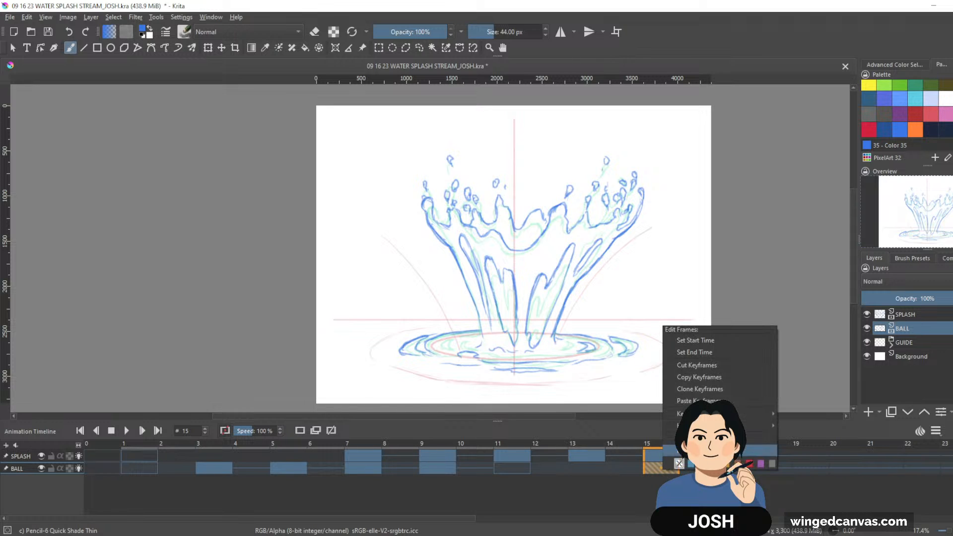
click(692, 438)
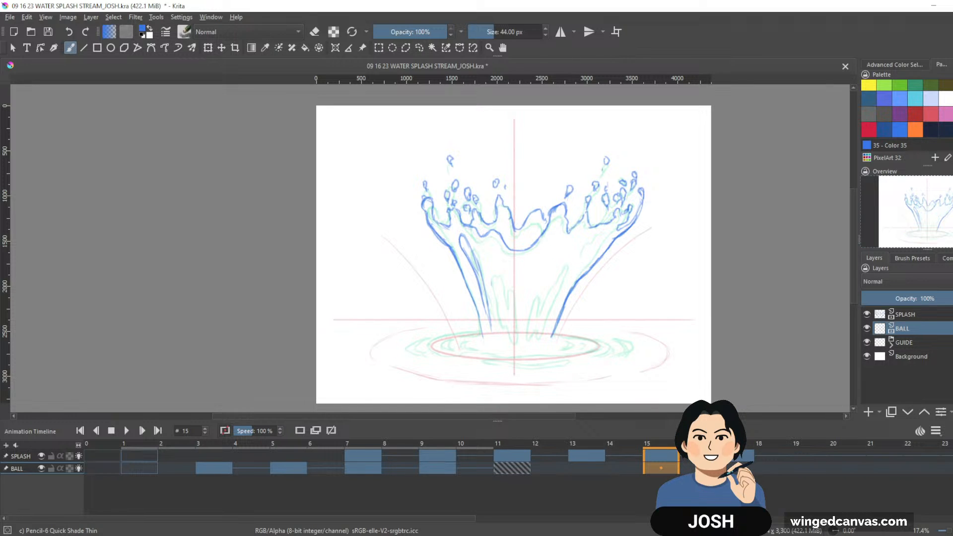
Step: Try redrawing the inner water columns of the crown on the SPLASH layer at frame 15
click(22, 458)
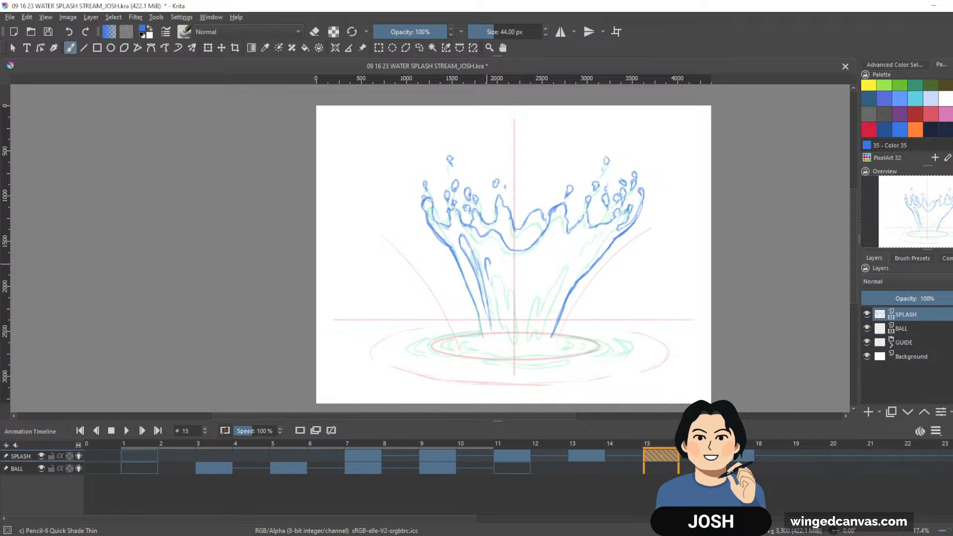
mouse_move(486, 263)
mouse_down()
mouse_move(506, 296)
mouse_move(508, 270)
mouse_move(512, 278)
mouse_move(516, 332)
mouse_up()
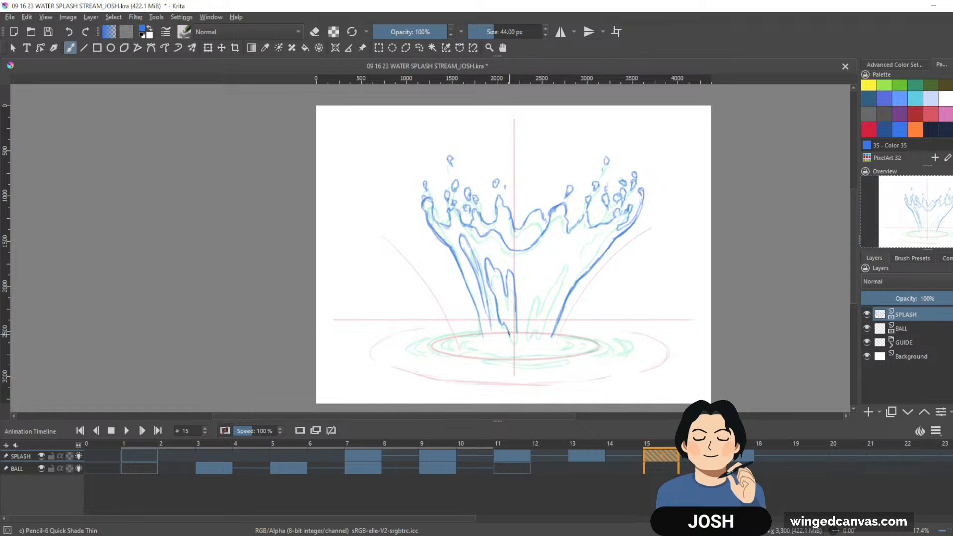
mouse_move(512, 336)
mouse_down()
mouse_move(516, 349)
mouse_move(519, 292)
mouse_up()
mouse_move(525, 327)
mouse_down()
mouse_move(530, 297)
mouse_move(566, 260)
mouse_up()
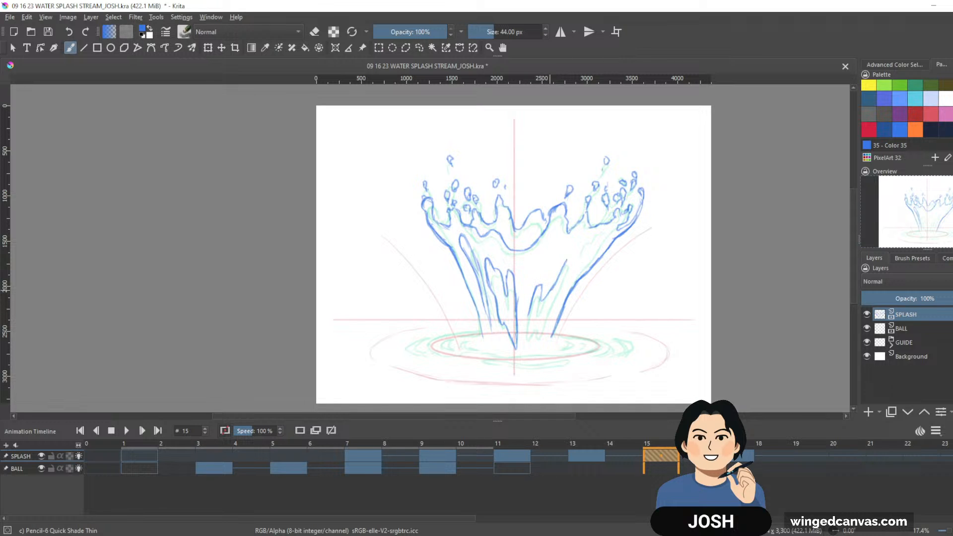
Step: Step through the undo history to discard the redrawn columns and restore the BALL layer's drawing at frame 15
key(ctrl+z)
key(ctrl+z)
key(ctrl+z)
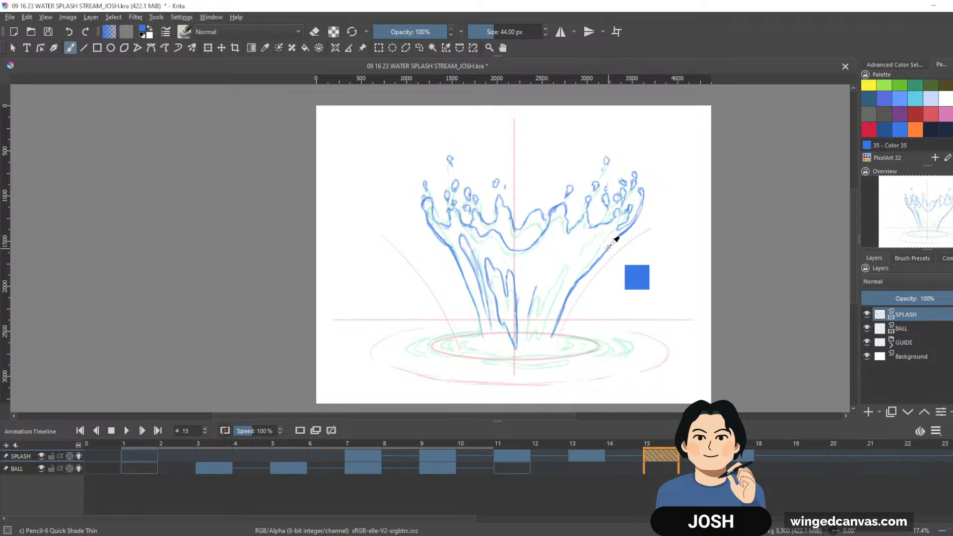
key(ctrl+z)
key(ctrl+z)
key(ctrl+z)
key(ctrl+z)
key(ctrl+z)
key(ctrl+z)
key(ctrl+z)
key(ctrl+z)
key(ctrl+z)
key(ctrl+z)
key(ctrl+z)
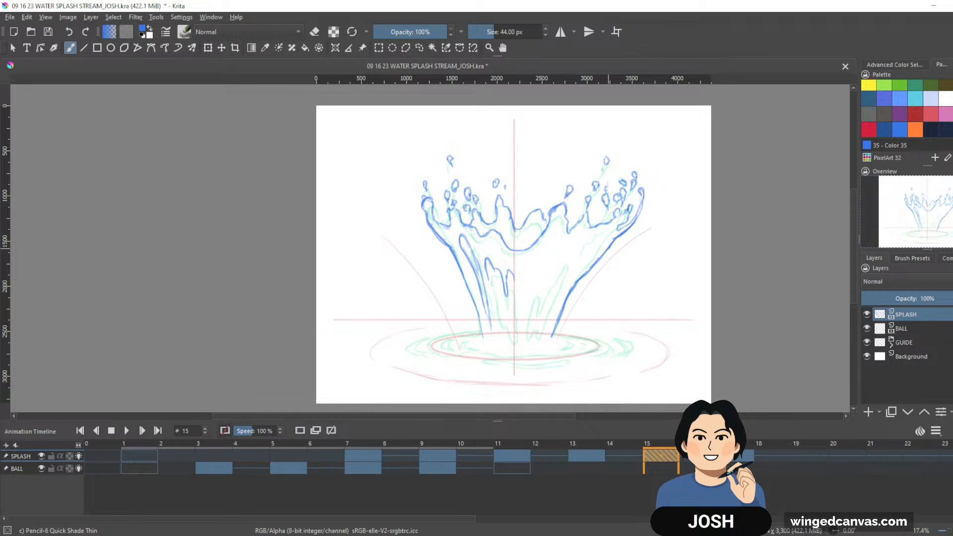
key(ctrl+shift+z)
key(ctrl+shift+z)
key(ctrl+shift+z)
key(ctrl+shift+z)
key(ctrl+shift+z)
key(ctrl+shift+z)
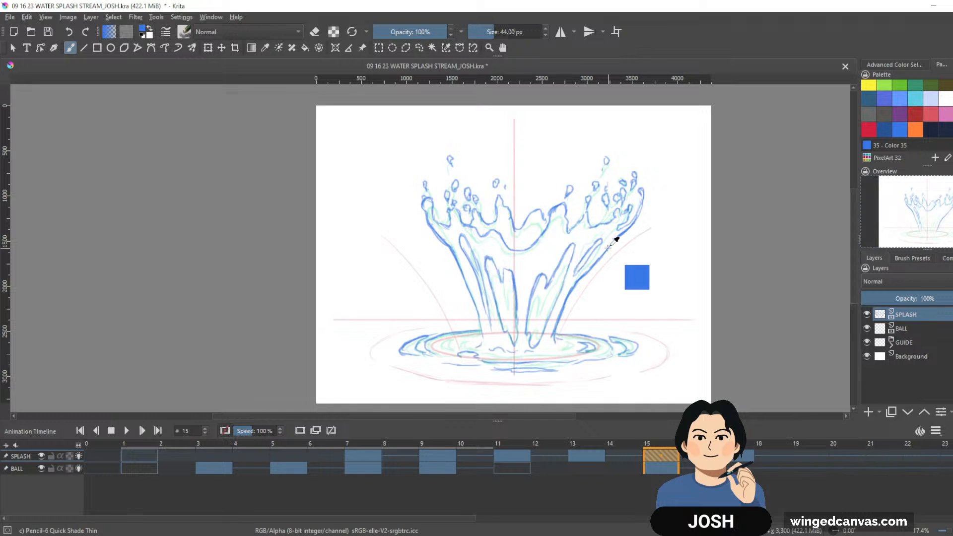
Step: Try lifting the misplaced columns and ripples at frame 15 off the BALL layer with a lasso selection, and undo the resulting extra layer
click(41, 456)
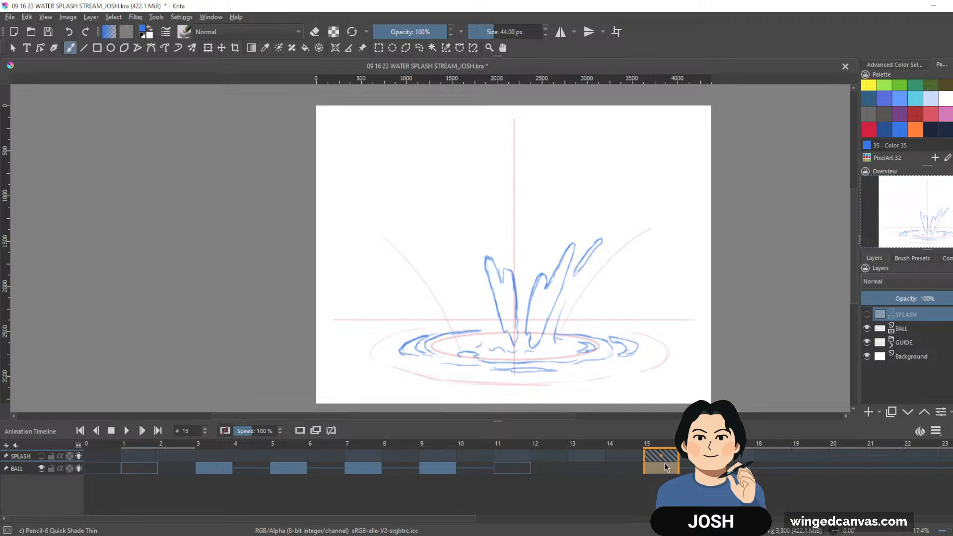
click(419, 47)
mouse_move(608, 380)
mouse_down()
mouse_move(394, 225)
mouse_move(574, 393)
mouse_move(557, 396)
mouse_up()
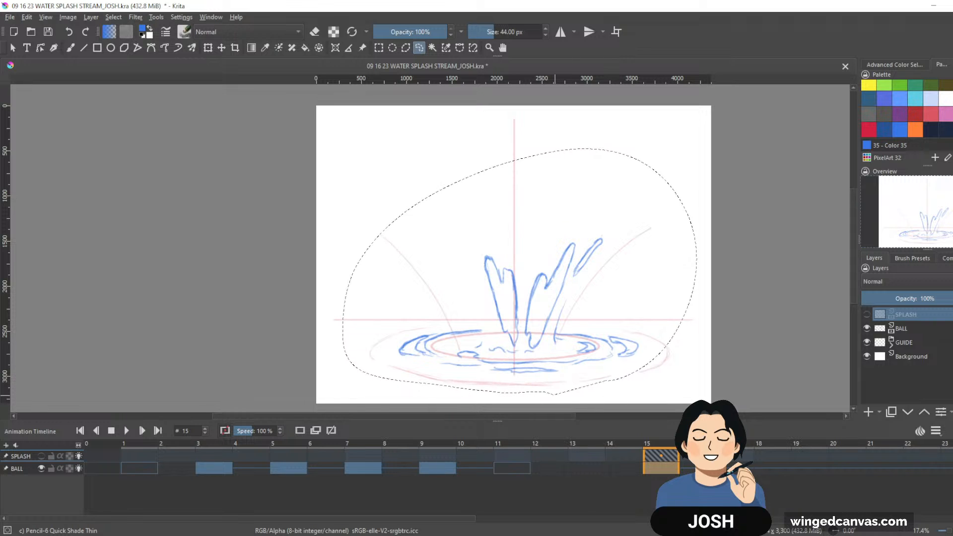
click(41, 455)
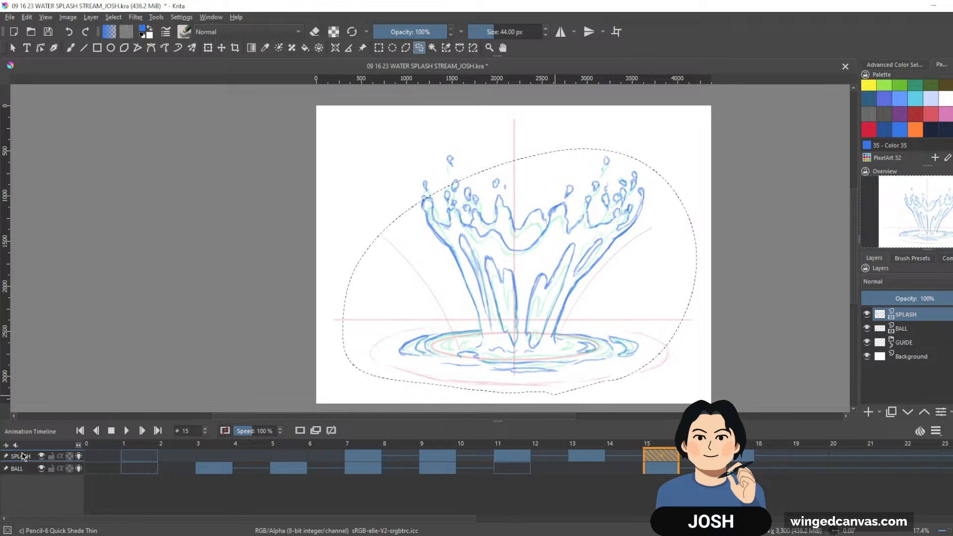
click(41, 468)
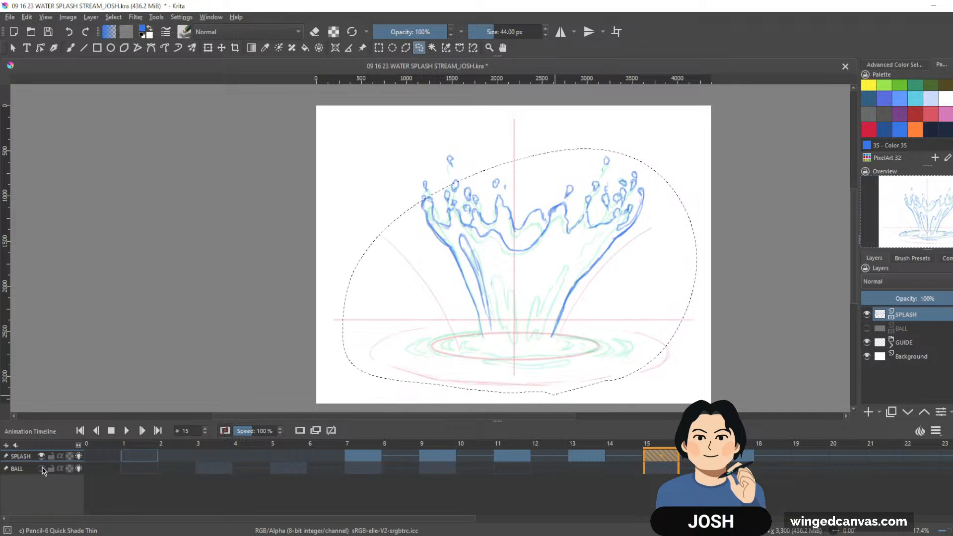
key(ctrl+z)
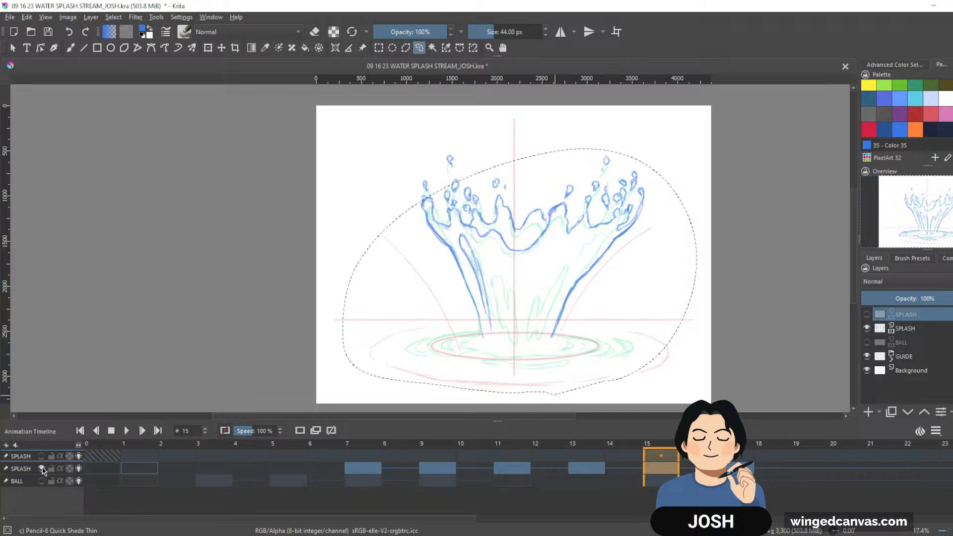
key(ctrl+z)
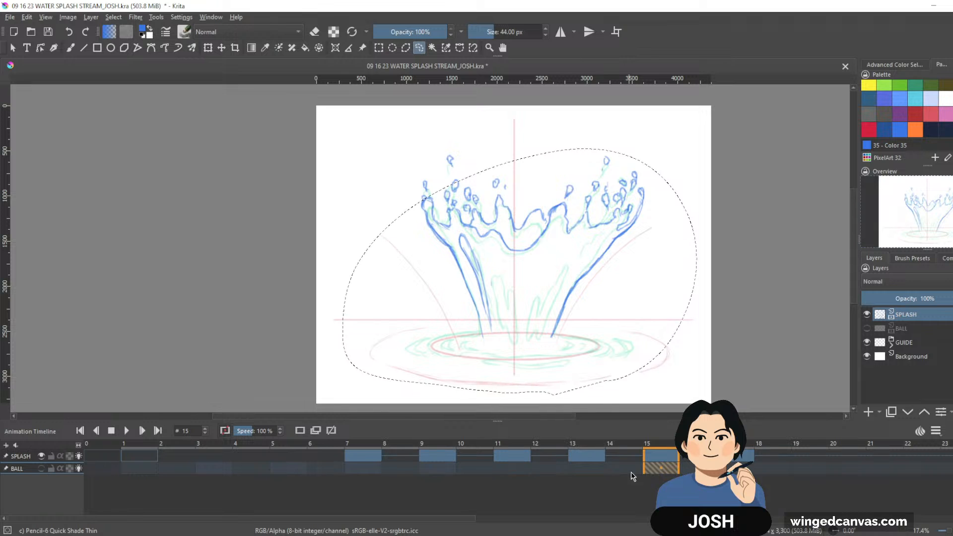
Step: Make the BALL layer visible again and remove its keyframe at frame 15
click(41, 469)
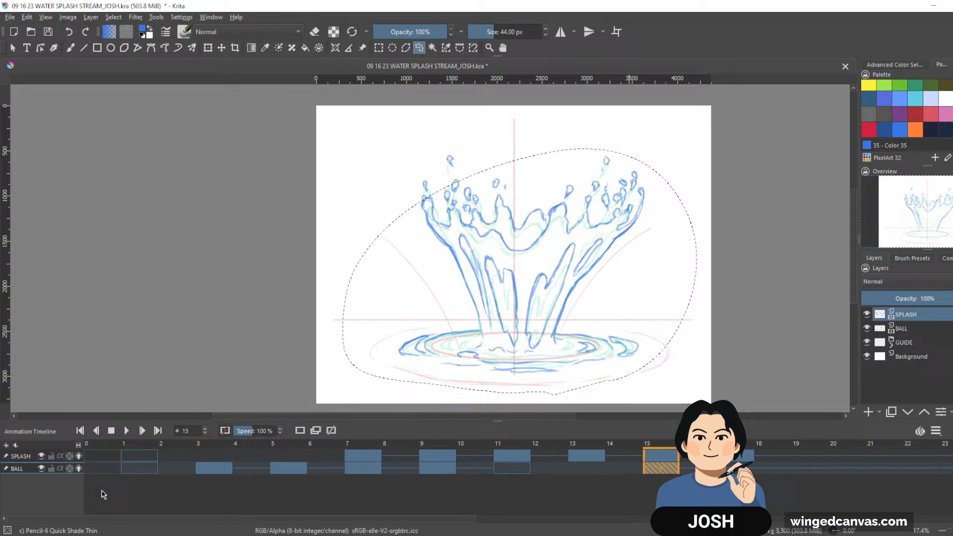
right_click(666, 468)
click(705, 437)
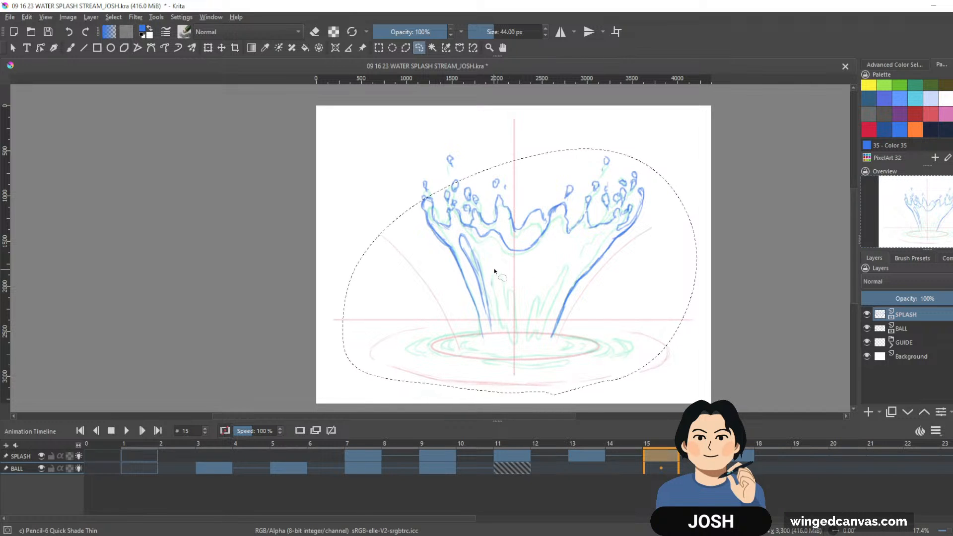
Step: Clear the selection and redraw the two inner water columns beside the centre line on the SPLASH layer at frame 15
key(b)
key(ctrl+shift+a)
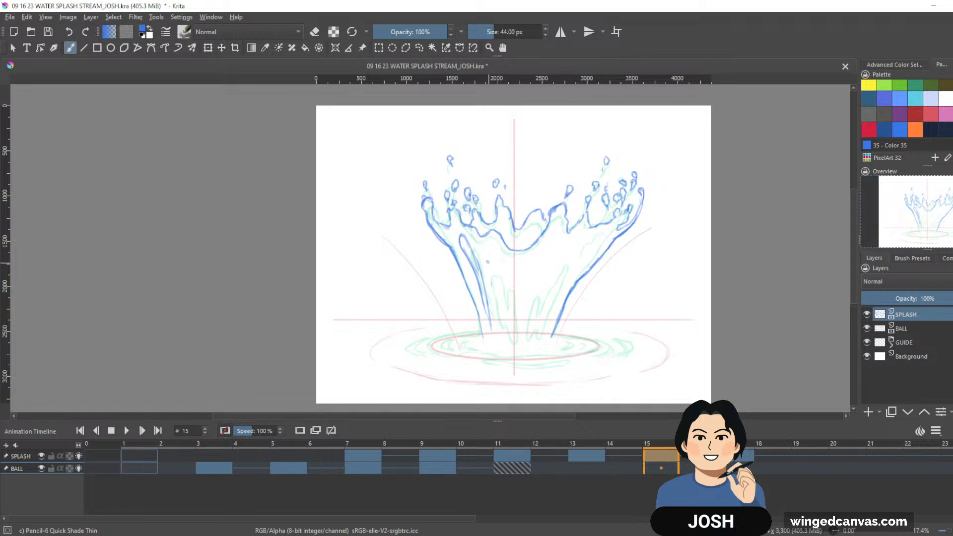
mouse_move(492, 266)
mouse_down()
mouse_move(514, 346)
mouse_move(510, 293)
mouse_move(515, 339)
mouse_up()
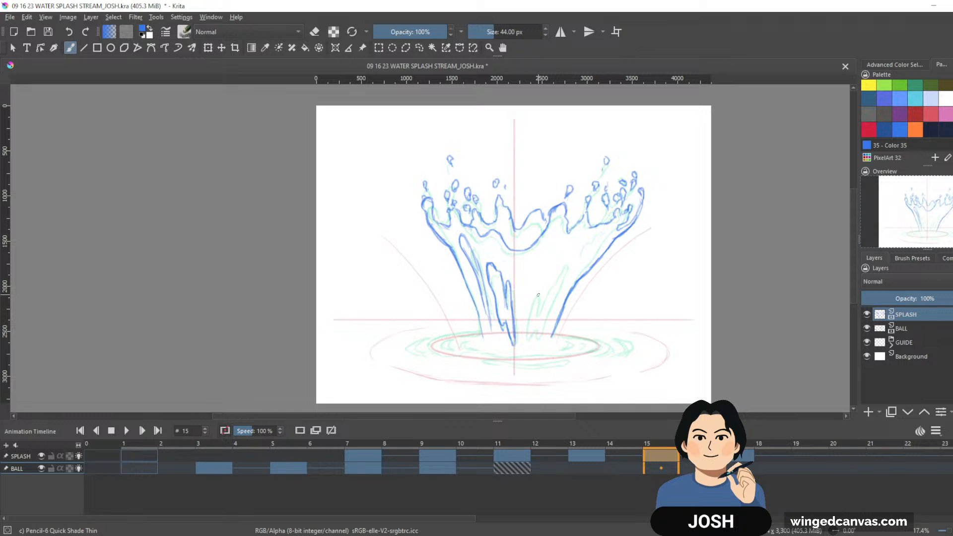
drag(541, 292, 525, 339)
drag(537, 299, 541, 288)
key(e)
key(e)
mouse_move(540, 303)
mouse_down()
mouse_move(574, 252)
mouse_move(543, 331)
mouse_up()
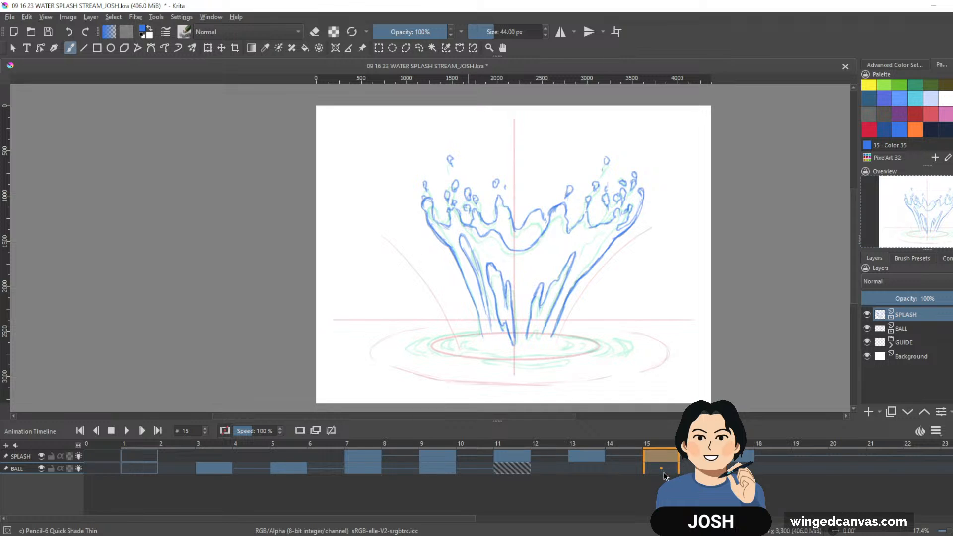
Step: Unpin the BALL layer from the animation timeline so only the SPLASH layer is listed
click(41, 469)
click(41, 468)
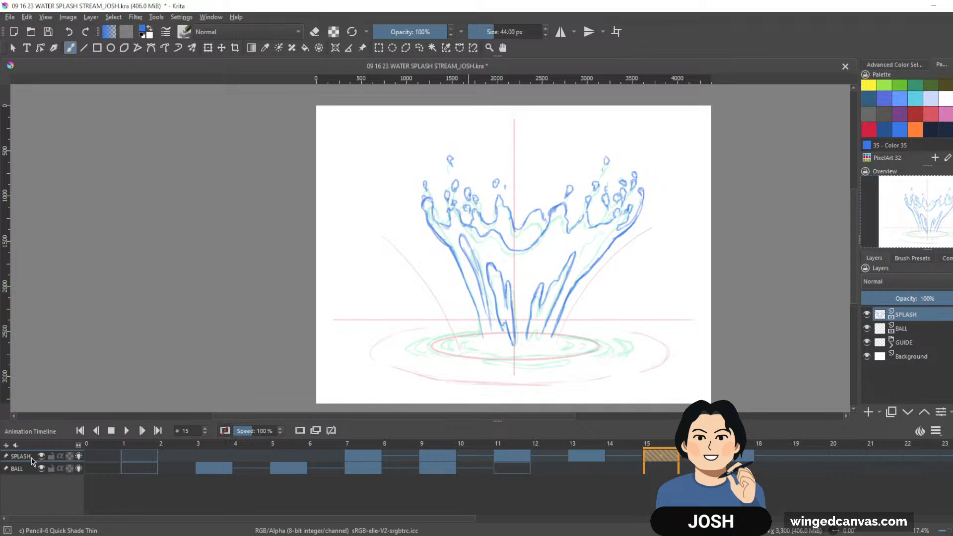
click(51, 468)
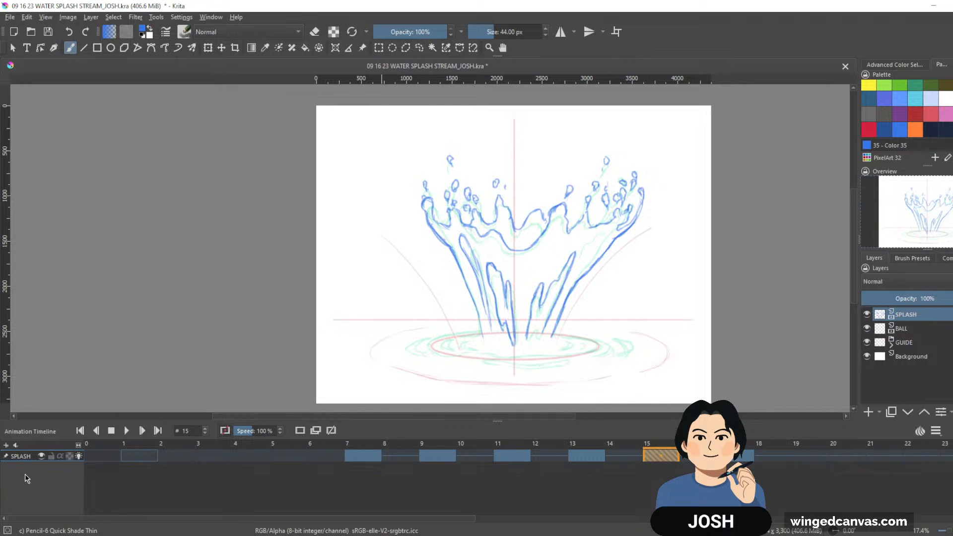
click(5, 468)
Step: Complete the right column's base at frame 15 and add a narrow streak inside the crown's right wall
drag(525, 338, 546, 329)
drag(579, 265, 601, 237)
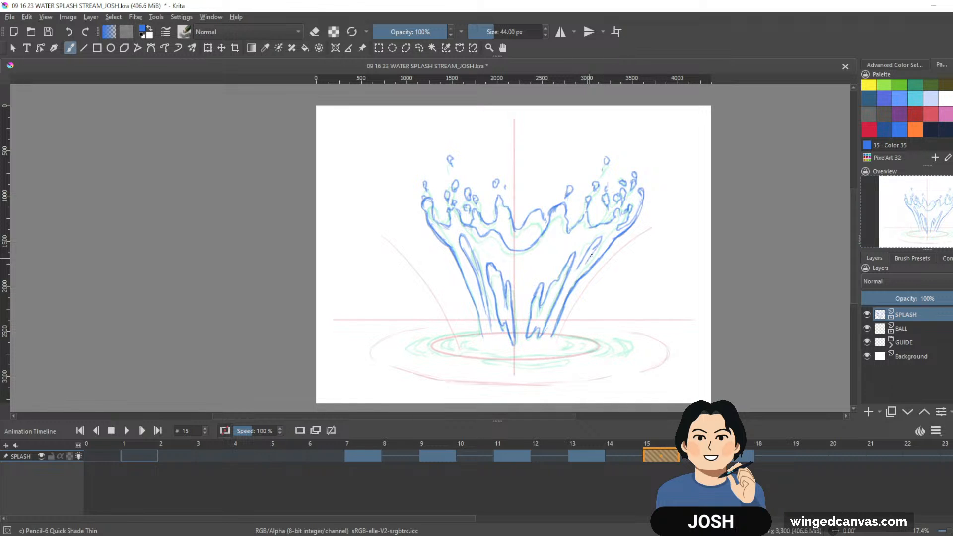
Step: Flip through frames 11, 13, 15 and 17 of the SPLASH layer to compare the crown drawings
key(period)
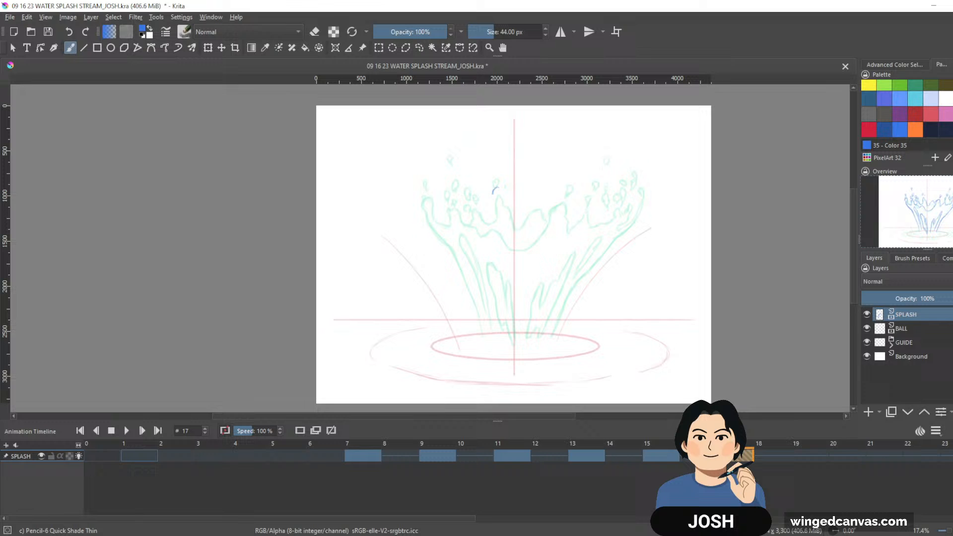
click(592, 459)
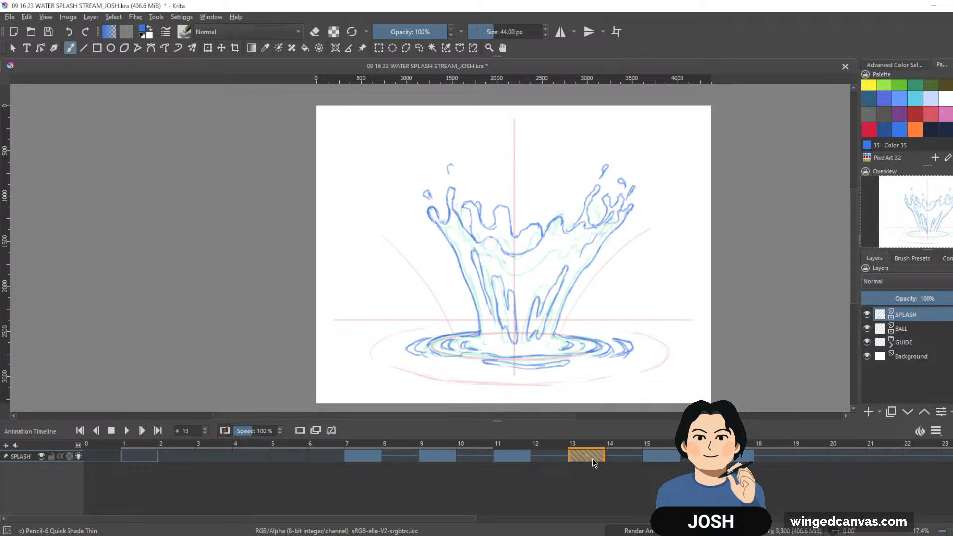
key(period)
key(comma)
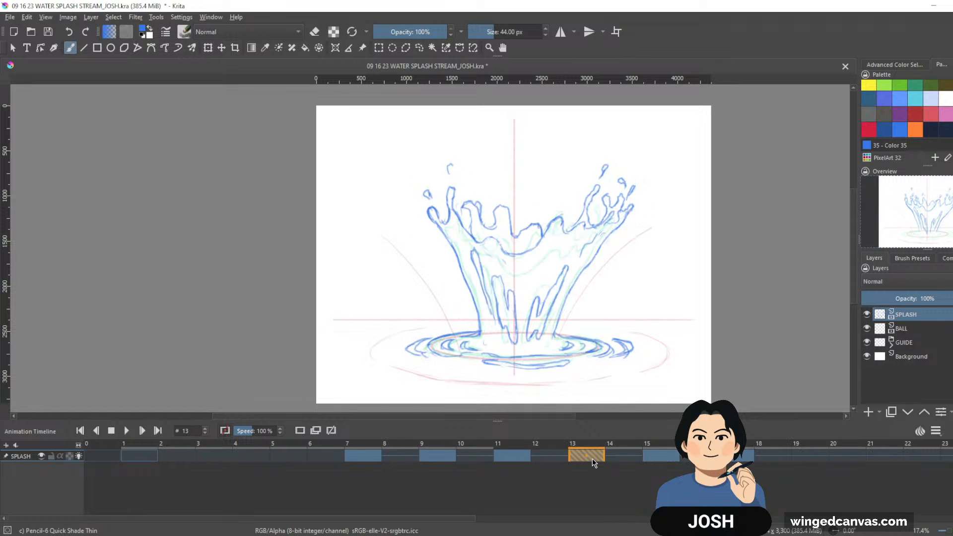
key(comma)
key(period)
key(period)
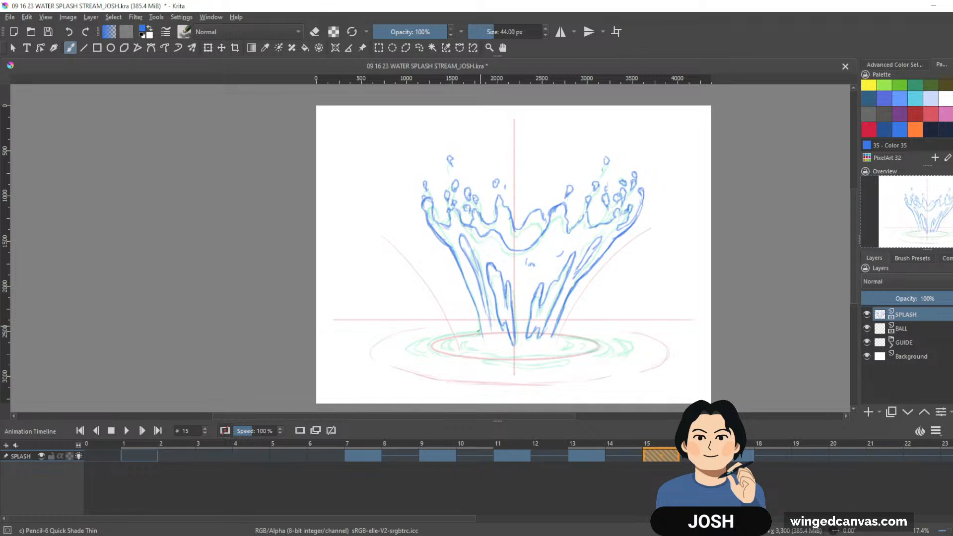
Step: Draw the main ripple ring and its inner side arcs around the splash's base at frame 15
drag(478, 330, 423, 340)
mouse_move(430, 338)
mouse_down()
mouse_move(419, 351)
mouse_move(454, 356)
mouse_move(436, 344)
mouse_up()
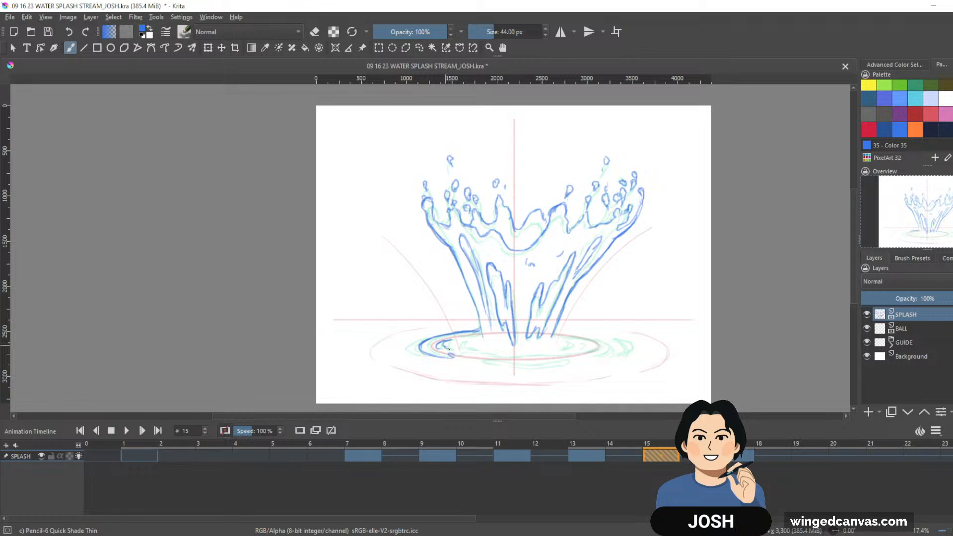
mouse_move(451, 356)
mouse_down()
mouse_move(589, 354)
mouse_move(574, 341)
mouse_up()
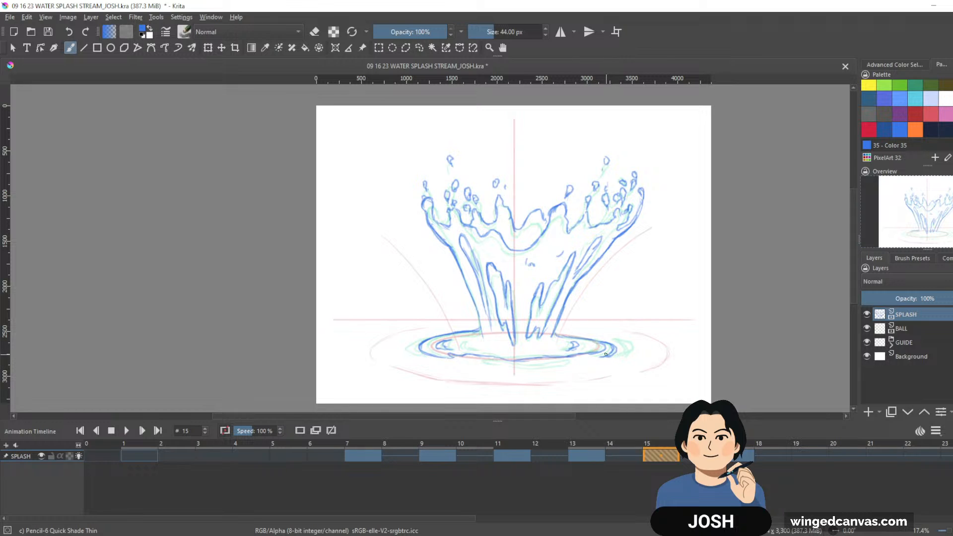
Step: Add outer ripple arcs on both sides of the base and below the main ring at frame 15
key(e)
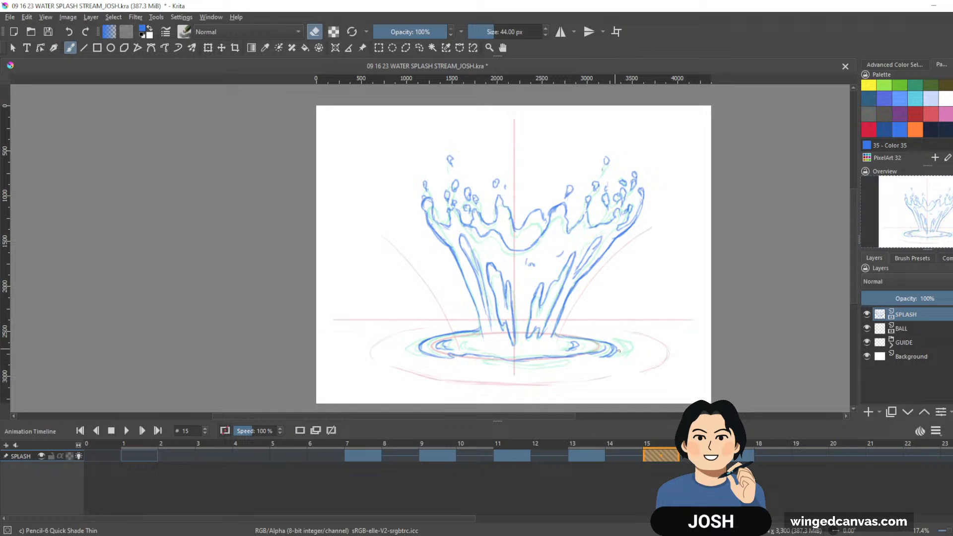
key(e)
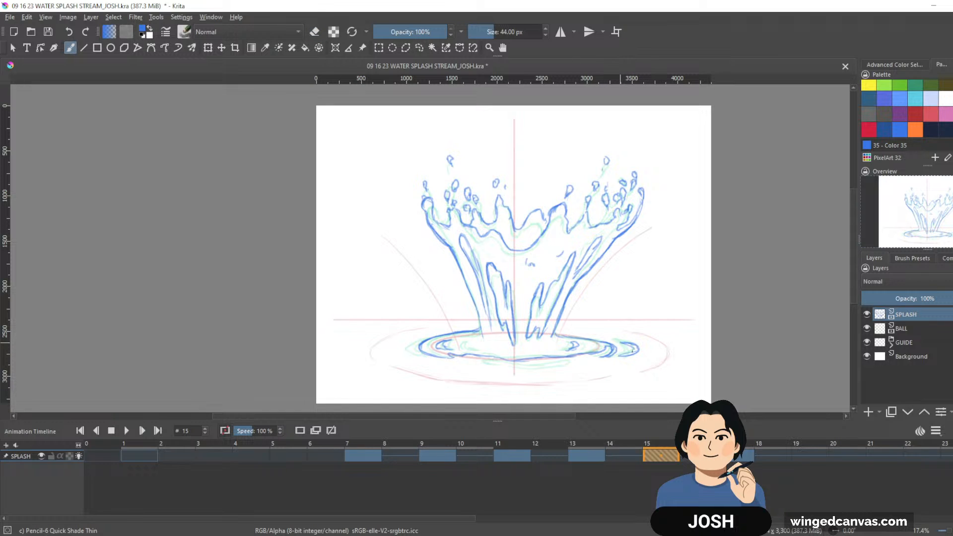
mouse_move(425, 338)
mouse_down()
mouse_move(396, 348)
mouse_move(417, 356)
mouse_up()
mouse_move(481, 362)
mouse_down()
mouse_move(568, 364)
mouse_move(483, 362)
mouse_move(539, 370)
mouse_up()
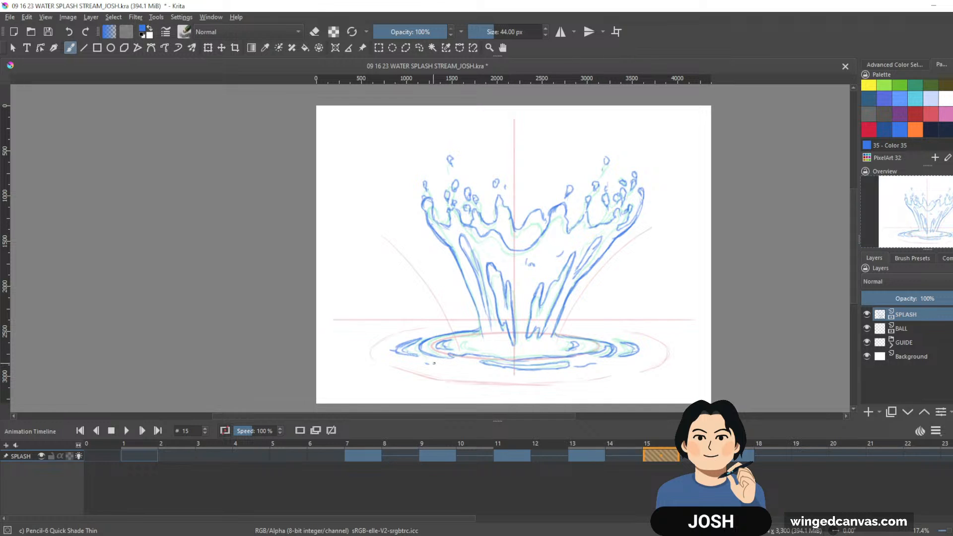
Step: Play back frames 1 to 21 of the SPLASH layer to check the crown's motion
click(139, 455)
shift+click(890, 457)
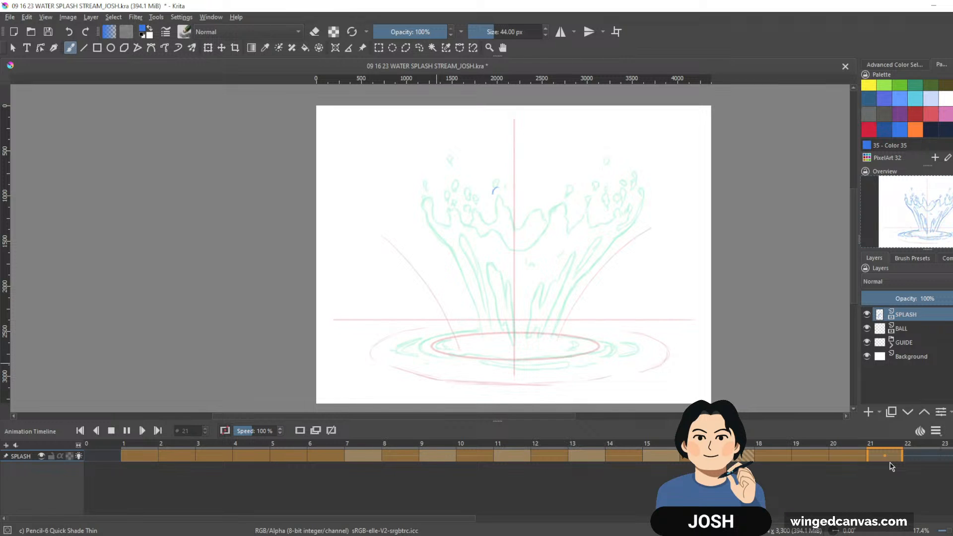
key(space)
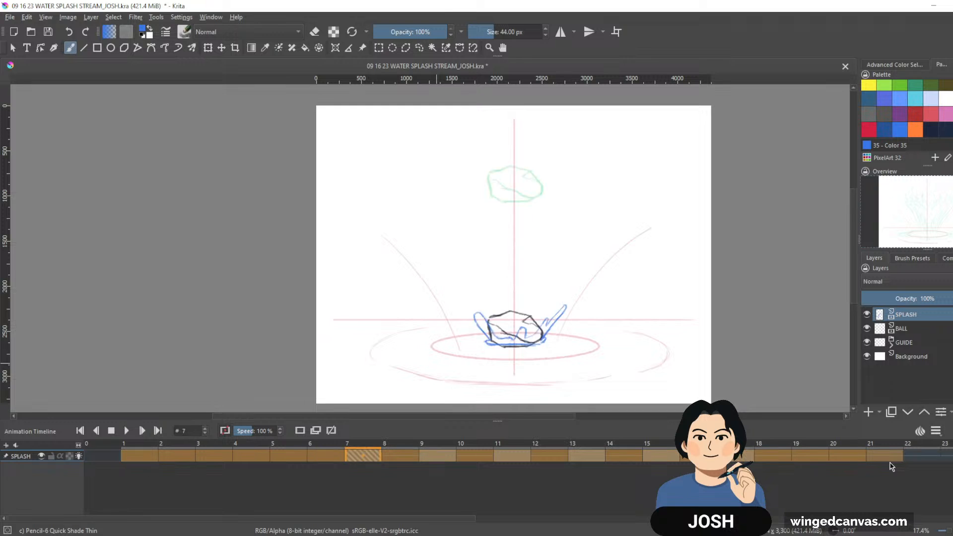
click(513, 458)
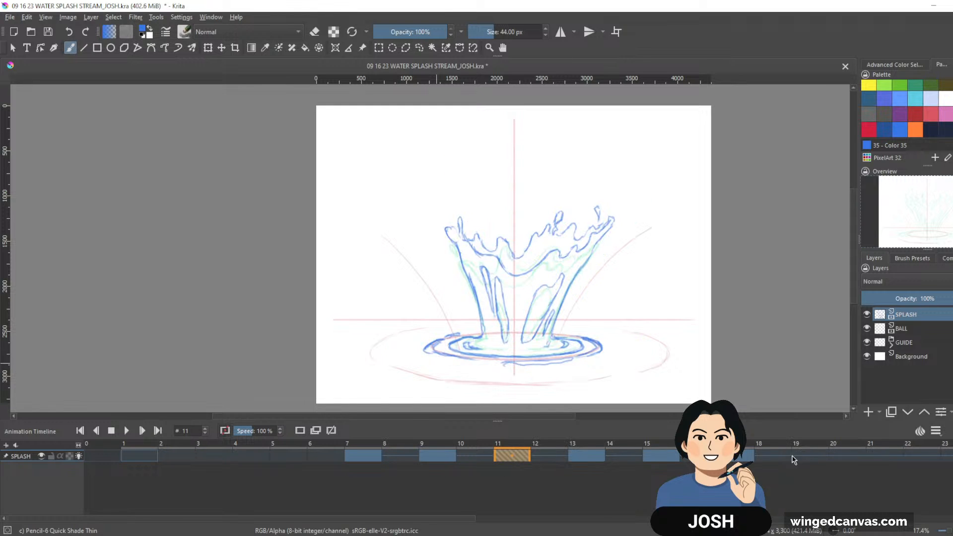
Step: At frame 17, draw the crown's central spike with a droplet above it and the back rim dips on both sides
click(735, 456)
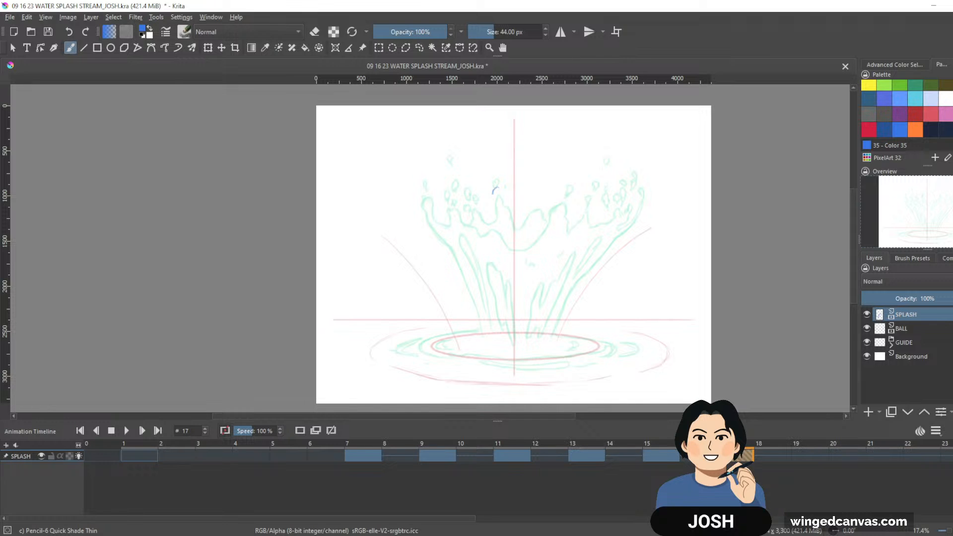
drag(498, 194, 501, 194)
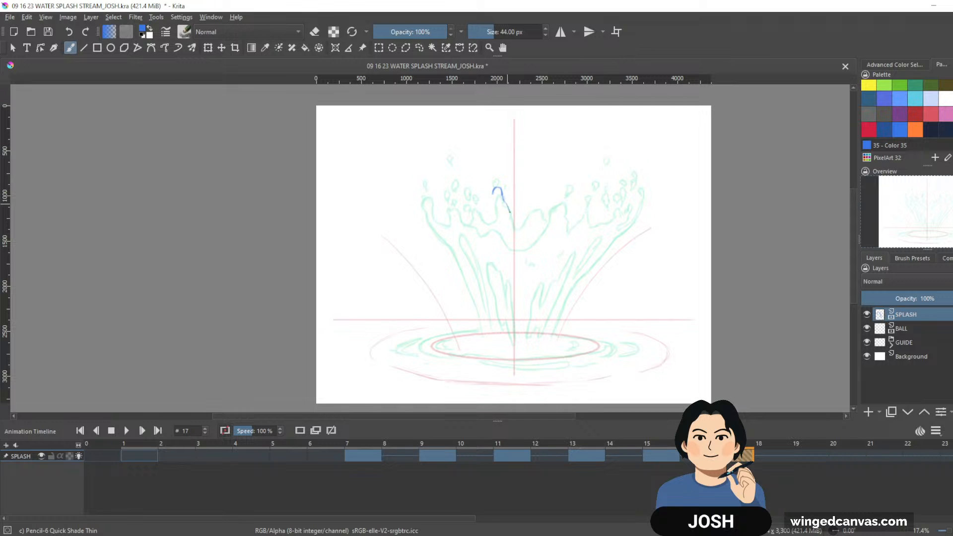
drag(494, 195, 509, 213)
drag(493, 178, 495, 171)
mouse_move(503, 208)
mouse_down()
mouse_move(504, 227)
mouse_move(541, 206)
mouse_up()
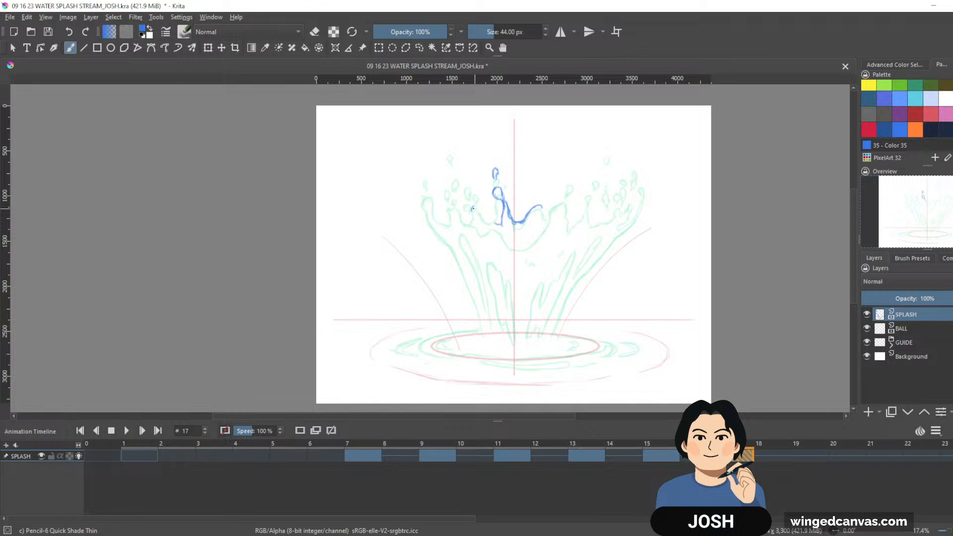
drag(473, 204, 498, 224)
key(e)
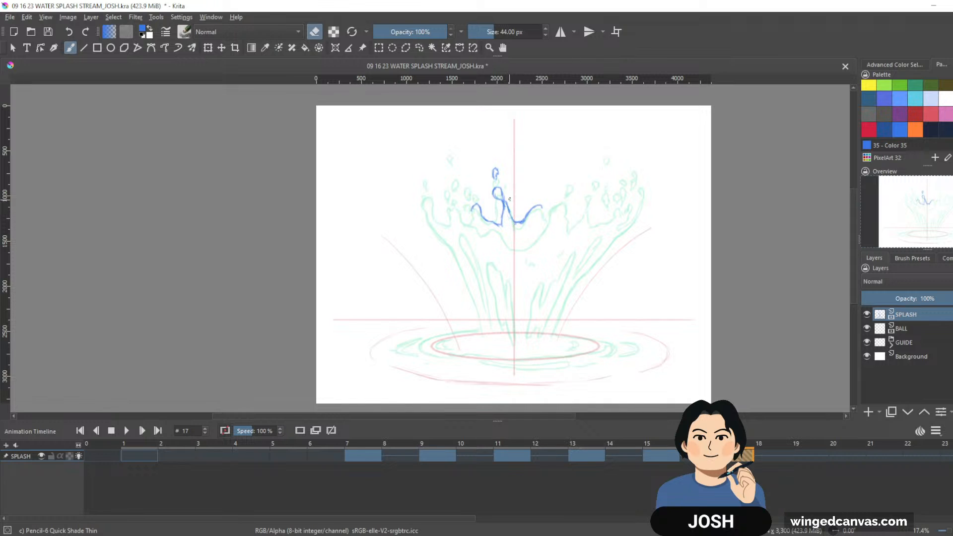
key(e)
Step: Add the spikes and droplets right of centre and the front rim's curved dip at frame 17
mouse_move(538, 205)
mouse_down()
mouse_move(547, 218)
mouse_move(550, 198)
mouse_move(569, 184)
mouse_move(563, 211)
mouse_move(538, 236)
mouse_up()
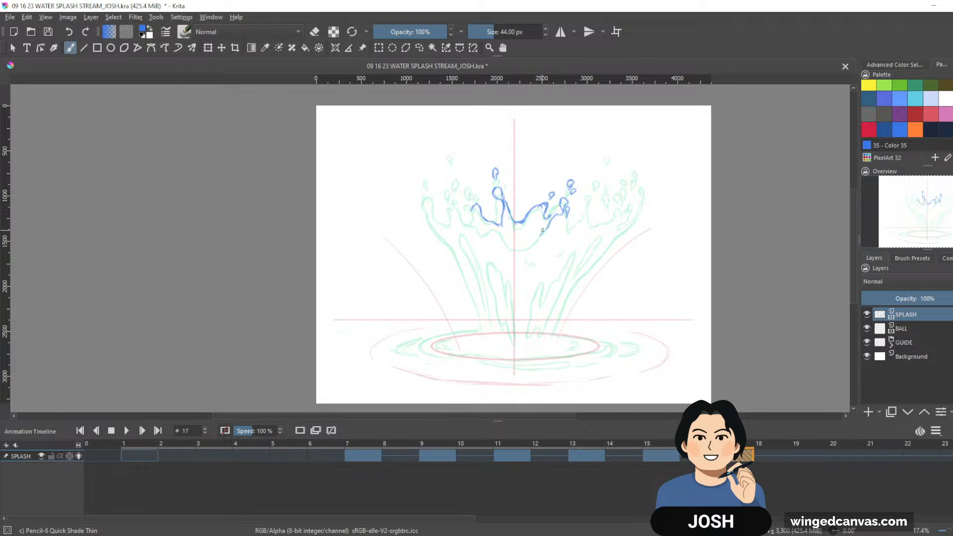
mouse_move(545, 223)
mouse_down()
mouse_move(516, 253)
mouse_move(480, 233)
mouse_up()
drag(484, 230, 477, 234)
Step: Draw the crown's outer left tip with its droplets and the left wall down to the base at frame 17
mouse_move(421, 198)
mouse_down()
mouse_move(428, 189)
mouse_move(436, 208)
mouse_move(418, 219)
mouse_move(441, 230)
mouse_move(439, 245)
mouse_move(419, 219)
mouse_up()
key(e)
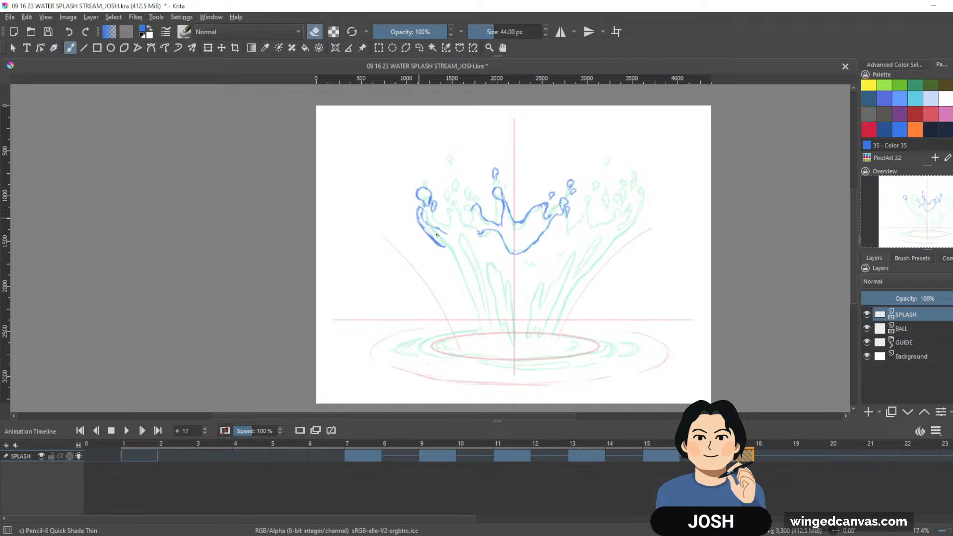
key(e)
mouse_move(422, 215)
mouse_down()
mouse_move(437, 228)
mouse_move(481, 331)
mouse_up()
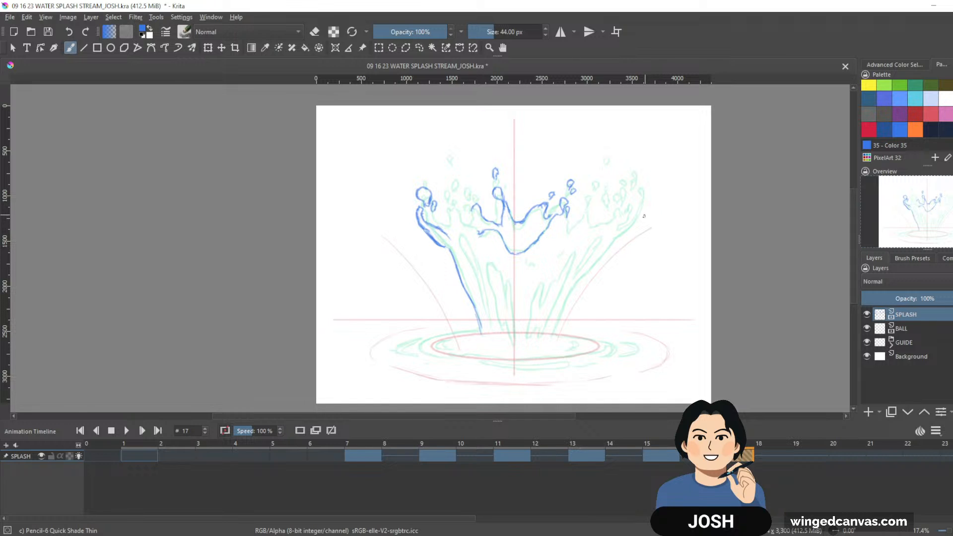
Step: Draw the crown's outer right wall from tip to base, with a droplet above the tip, at frame 17
drag(644, 212, 624, 237)
key(e)
key(e)
drag(646, 189, 648, 196)
mouse_move(626, 236)
mouse_down()
mouse_move(579, 285)
mouse_move(553, 336)
mouse_up()
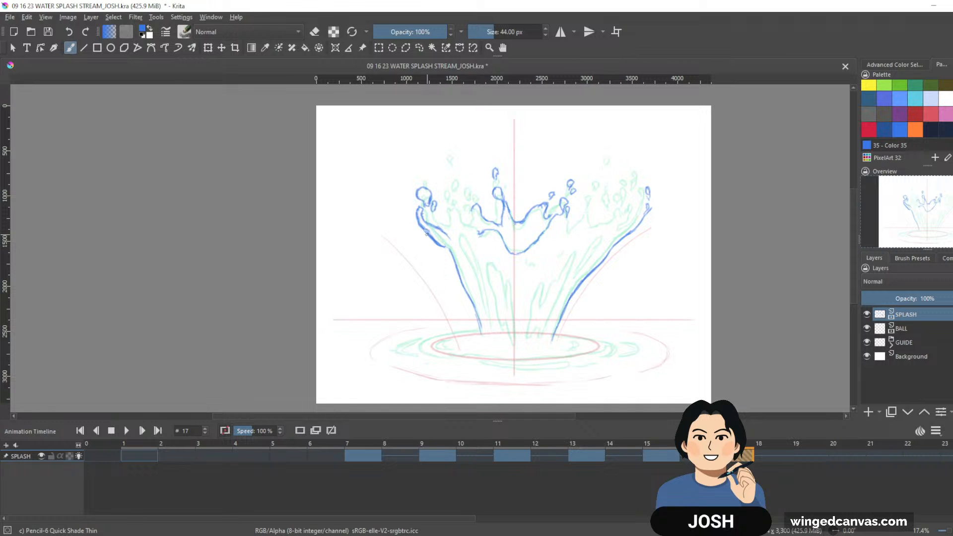
Step: Clean up the left wall's upper bend and draw a spike just inside it at frame 17
key(e)
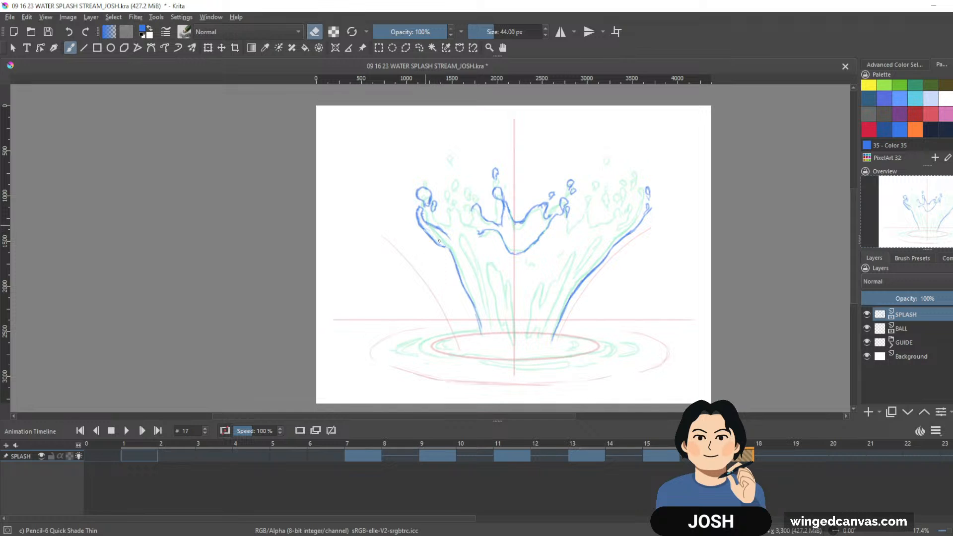
key(e)
drag(439, 245, 450, 253)
key(e)
key(e)
mouse_move(449, 211)
mouse_down()
mouse_move(446, 237)
mouse_move(447, 210)
mouse_move(464, 252)
mouse_up()
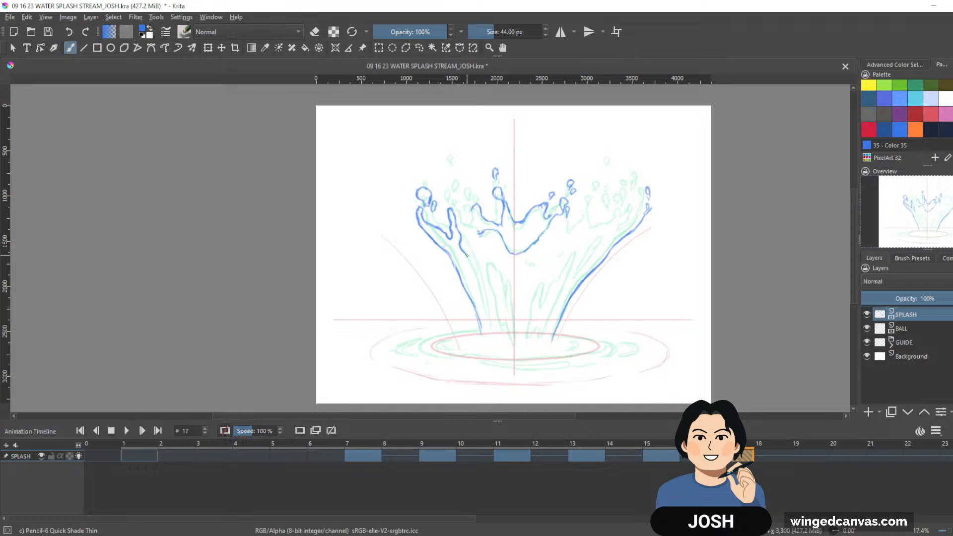
Step: Draw a second inner left spike running down into a long narrow streak, with a droplet above, at frame 17
mouse_move(465, 235)
mouse_down()
mouse_move(466, 244)
mouse_move(457, 199)
mouse_move(463, 218)
mouse_move(460, 208)
mouse_up()
key(e)
key(e)
drag(462, 224, 489, 316)
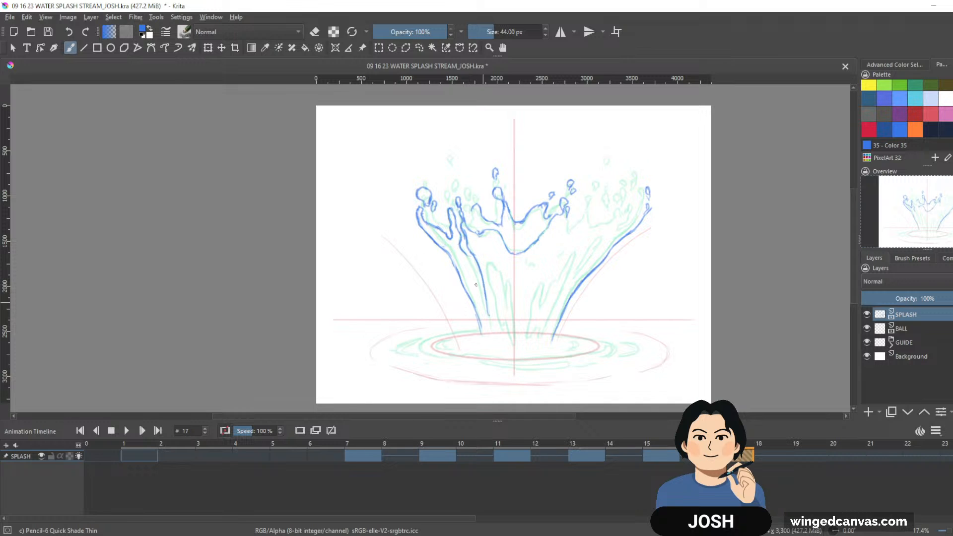
drag(471, 259, 488, 316)
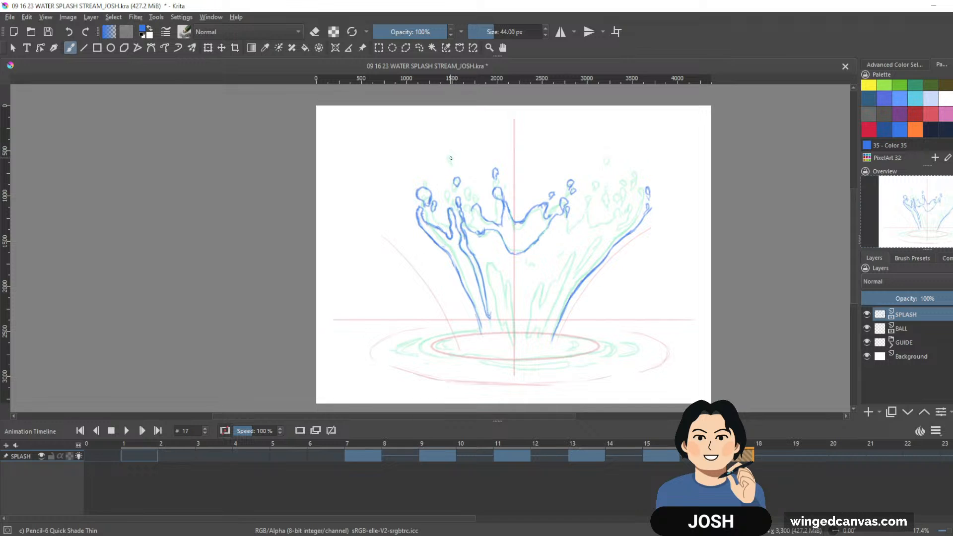
Step: Add the high droplet and small scattered droplets and rim details above the crown's left side at frame 17
drag(444, 161, 446, 159)
drag(441, 196, 468, 228)
drag(464, 188, 472, 200)
Step: Draw the forked water column left of the centre line and outline the one right of it at frame 17
drag(484, 252, 492, 290)
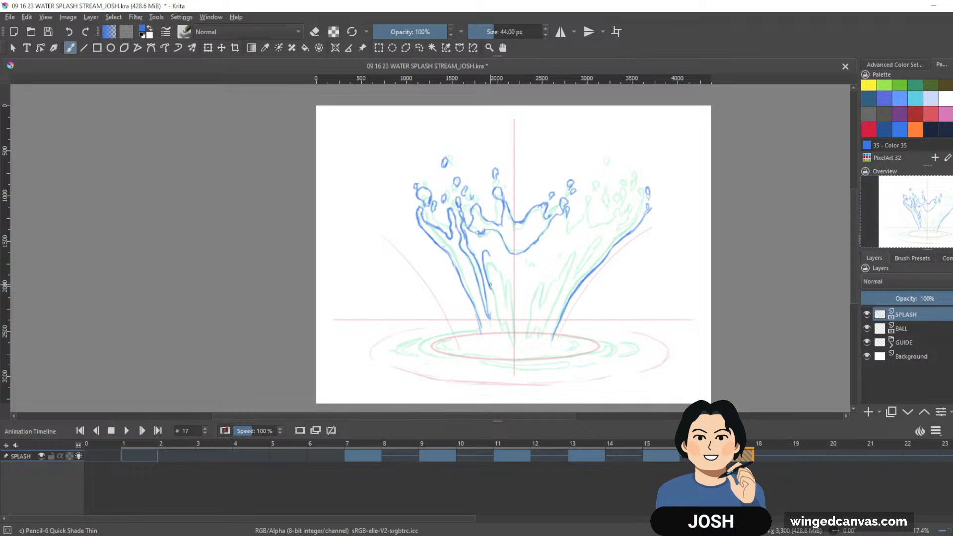
drag(490, 289, 498, 319)
drag(489, 253, 498, 270)
mouse_move(508, 278)
mouse_down()
mouse_move(500, 322)
mouse_move(514, 346)
mouse_move(543, 276)
mouse_move(542, 299)
mouse_move(577, 247)
mouse_move(525, 345)
mouse_up()
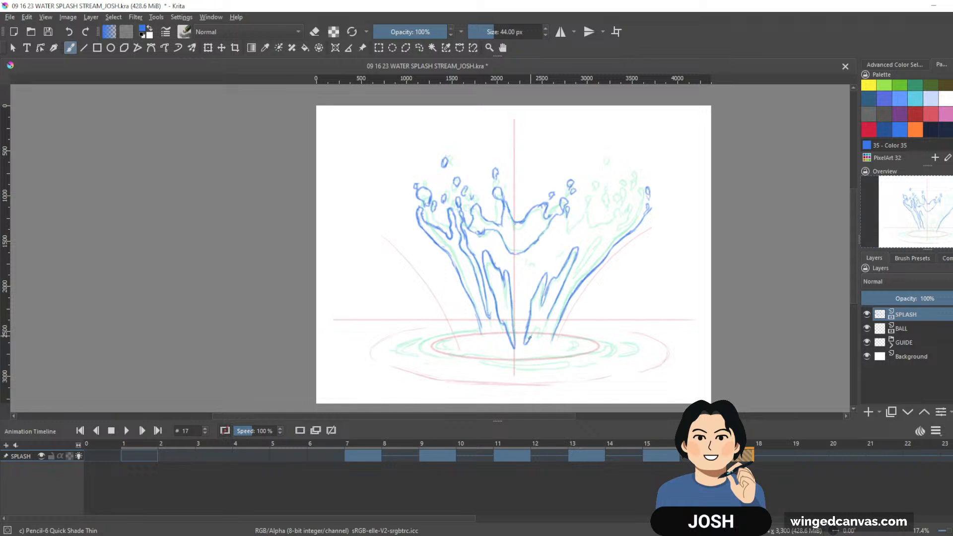
Step: Complete the right column's base and add a narrow streak inside the crown's right wall at frame 17
key(e)
key(e)
drag(529, 334, 558, 298)
mouse_move(590, 245)
mouse_down()
mouse_move(600, 234)
mouse_move(598, 245)
mouse_up()
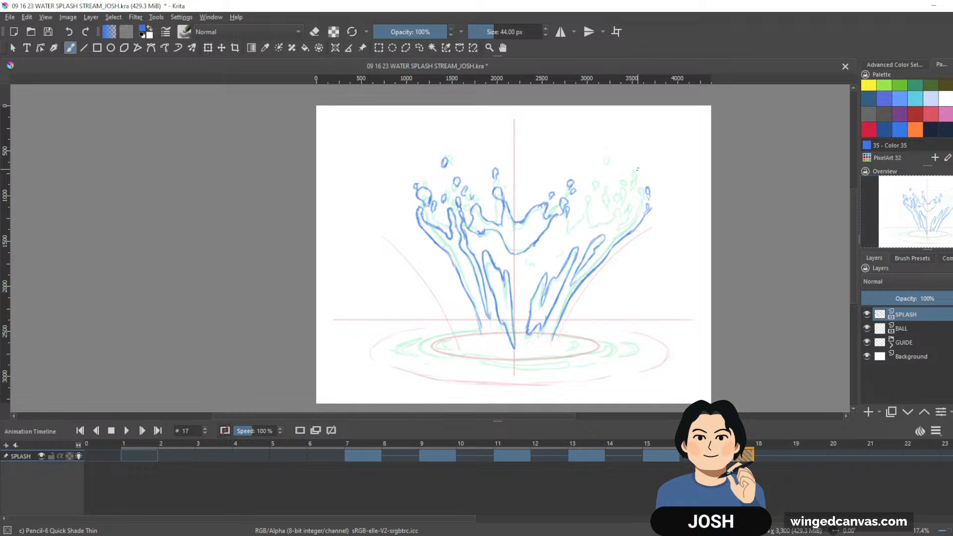
Step: Draw the crown's right rim with its spikes and the droplets above them at frame 17
drag(595, 176, 596, 185)
drag(607, 152, 605, 154)
drag(589, 193, 588, 205)
drag(569, 221, 564, 241)
drag(588, 208, 591, 225)
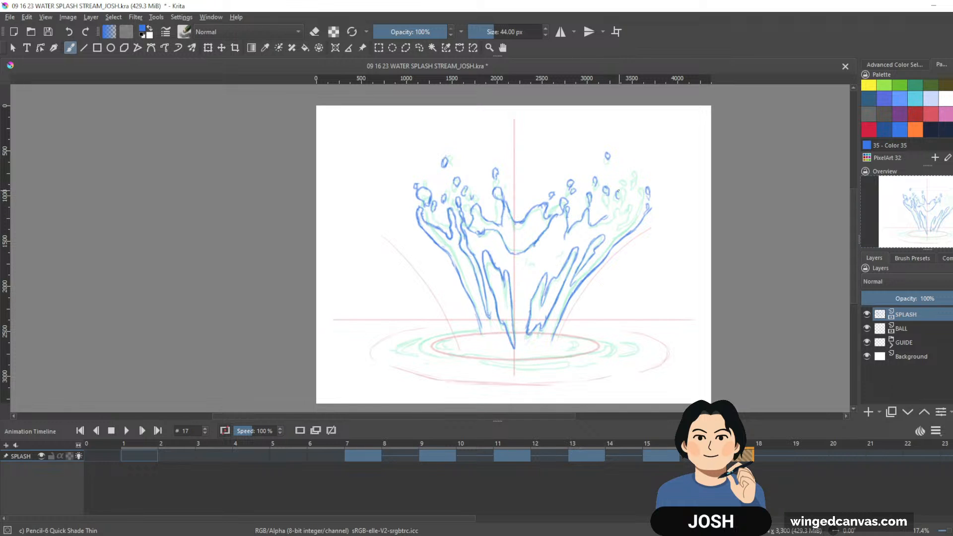
mouse_move(620, 192)
mouse_down()
mouse_move(606, 216)
mouse_move(621, 217)
mouse_move(627, 205)
mouse_move(624, 224)
mouse_move(650, 203)
mouse_up()
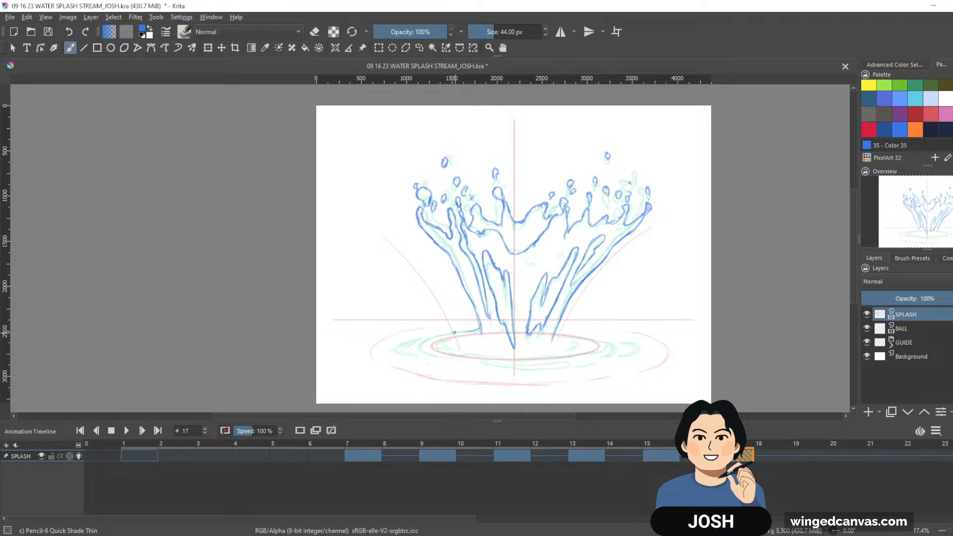
Step: Draw the ripple's left edge and the inner ring around the splash's base at frame 17
drag(480, 330, 417, 347)
key(e)
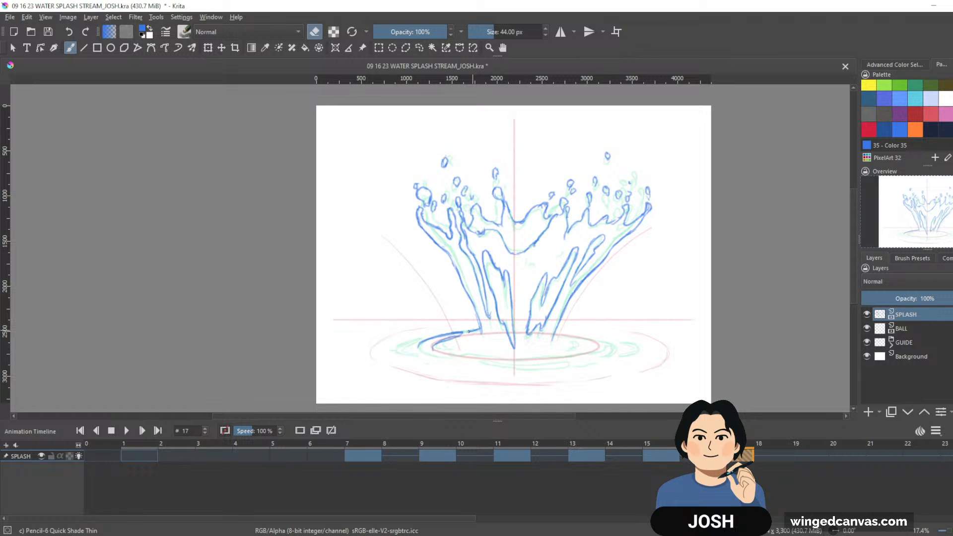
key(e)
mouse_move(441, 351)
mouse_down()
mouse_move(478, 355)
mouse_move(451, 355)
mouse_move(467, 338)
mouse_move(460, 343)
mouse_move(511, 355)
mouse_move(582, 346)
mouse_move(501, 352)
mouse_up()
key(e)
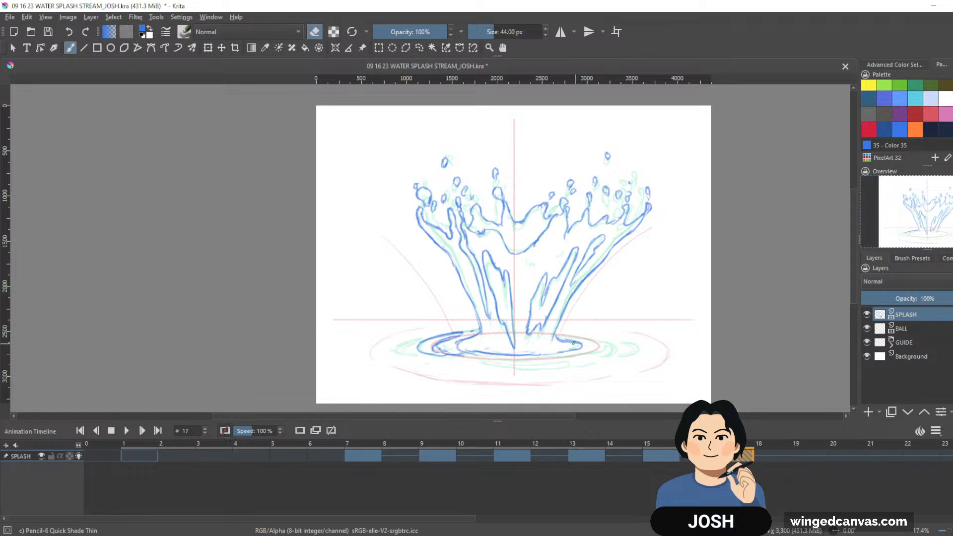
key(e)
Step: Add outer ripple arcs on both sides of the base and below the ring at frame 17
mouse_move(614, 342)
mouse_down()
mouse_move(623, 347)
mouse_move(612, 354)
mouse_up()
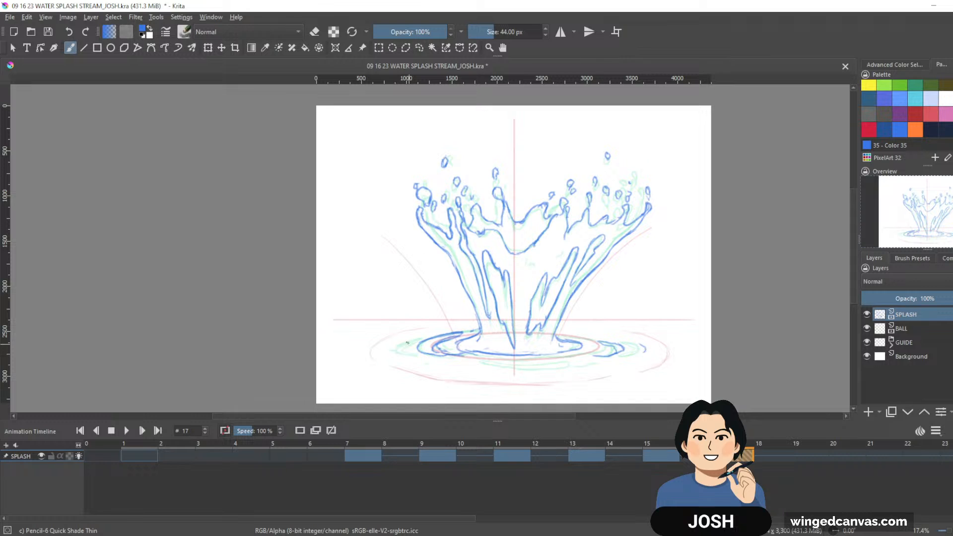
drag(400, 344, 399, 354)
drag(483, 364, 561, 366)
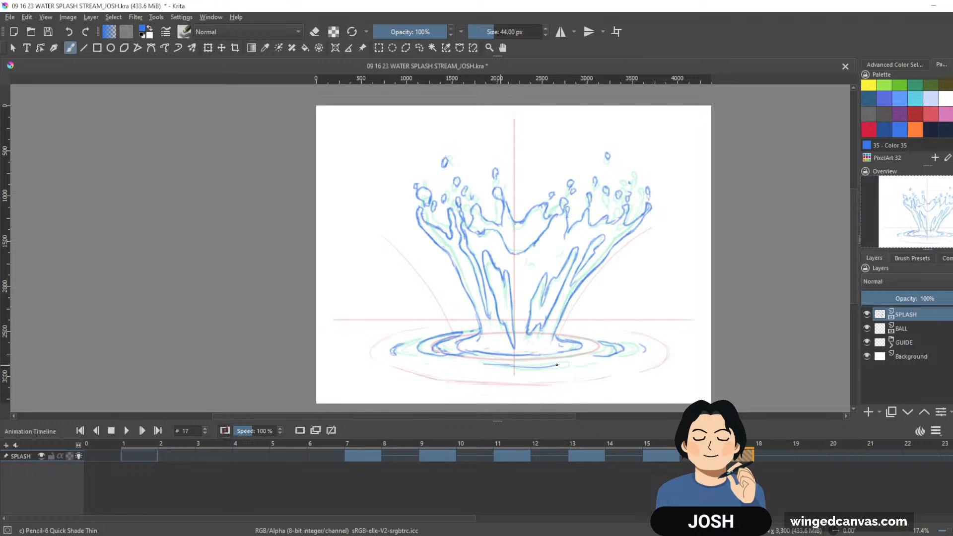
drag(480, 365, 575, 366)
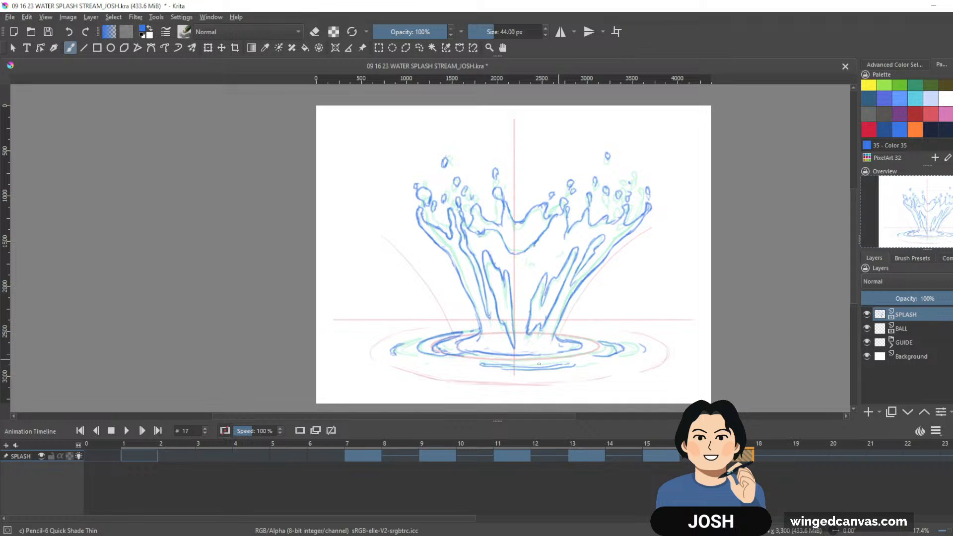
Step: Flip back and forth through the SPLASH keyframes from 1 to 17 to compare the crown drawings
key(Left)
key(Left)
key(ctrl+Left)
key(ctrl+Left)
key(ctrl+Left)
key(ctrl+Left)
key(ctrl+Left)
key(ctrl+Left)
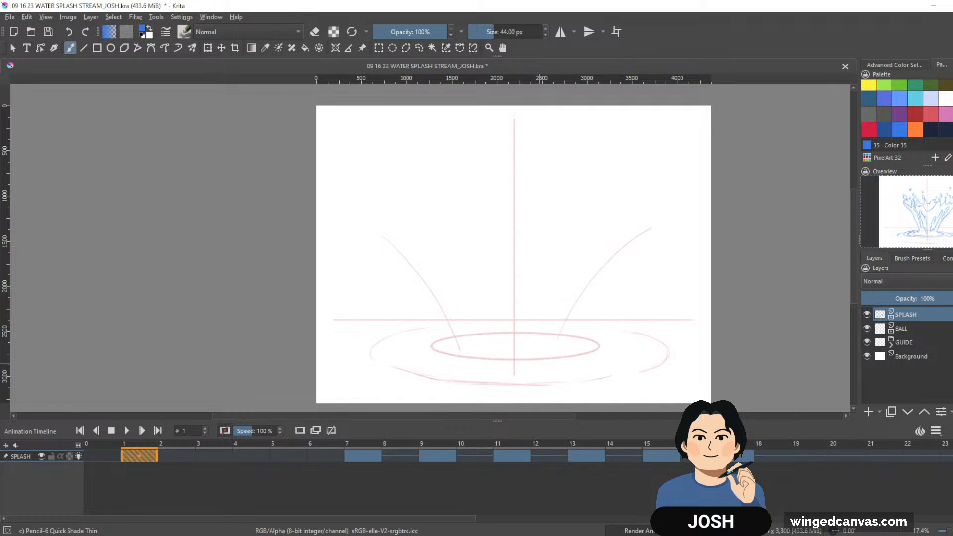
key(ctrl+Right)
key(ctrl+Right)
key(ctrl+Right)
key(ctrl+Right)
key(ctrl+Right)
key(ctrl+Right)
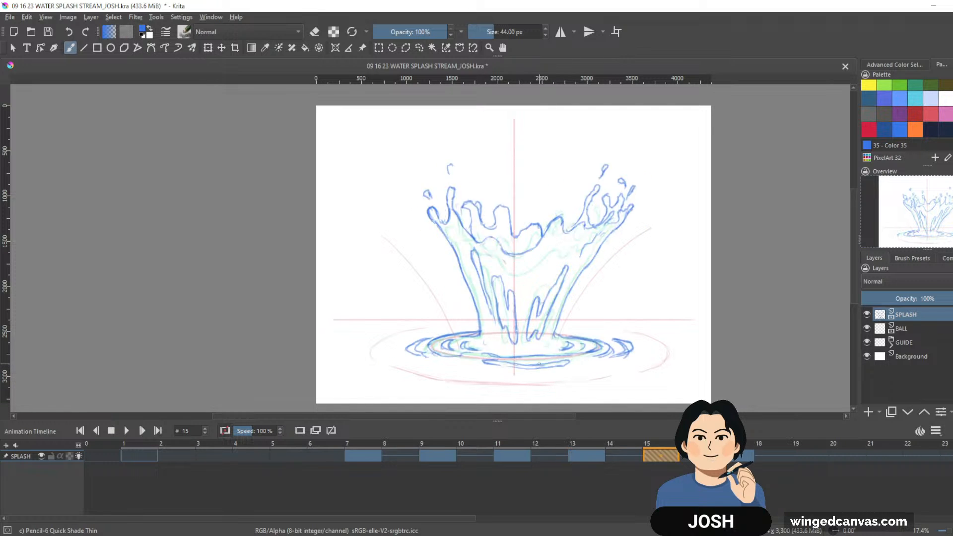
key(ctrl+Left)
key(ctrl+Left)
key(ctrl+Left)
key(ctrl+Left)
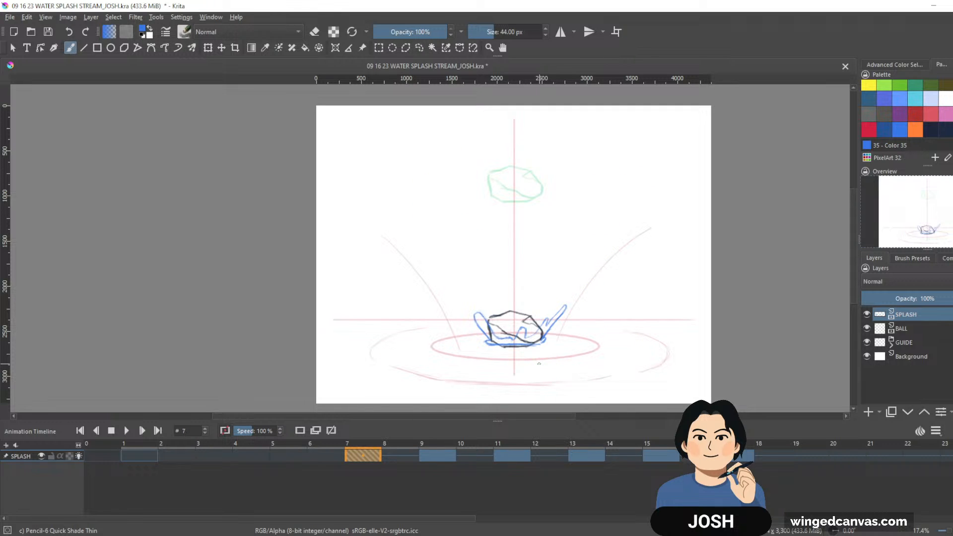
Step: Play back frames 1 to 23 of the SPLASH layer to review the growing splash
click(149, 455)
shift+click(946, 456)
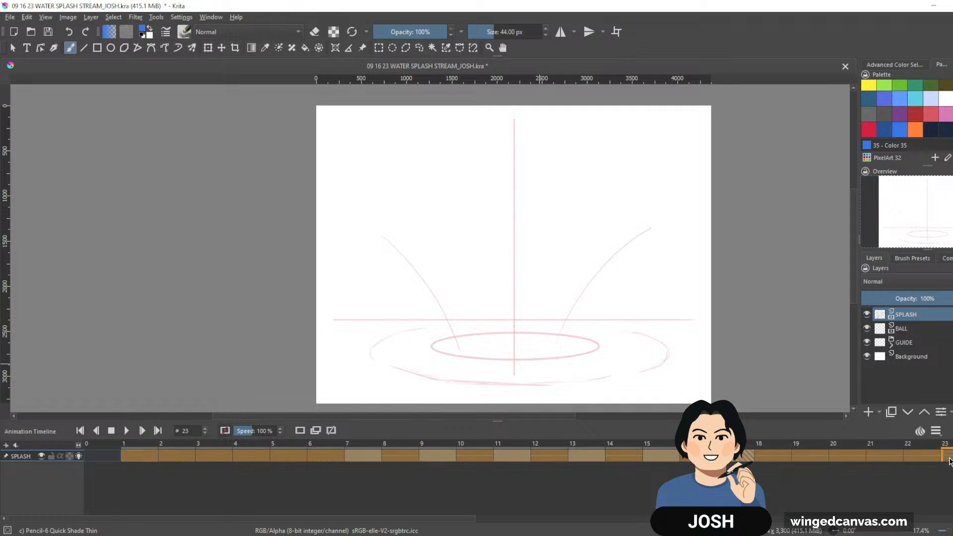
key(space)
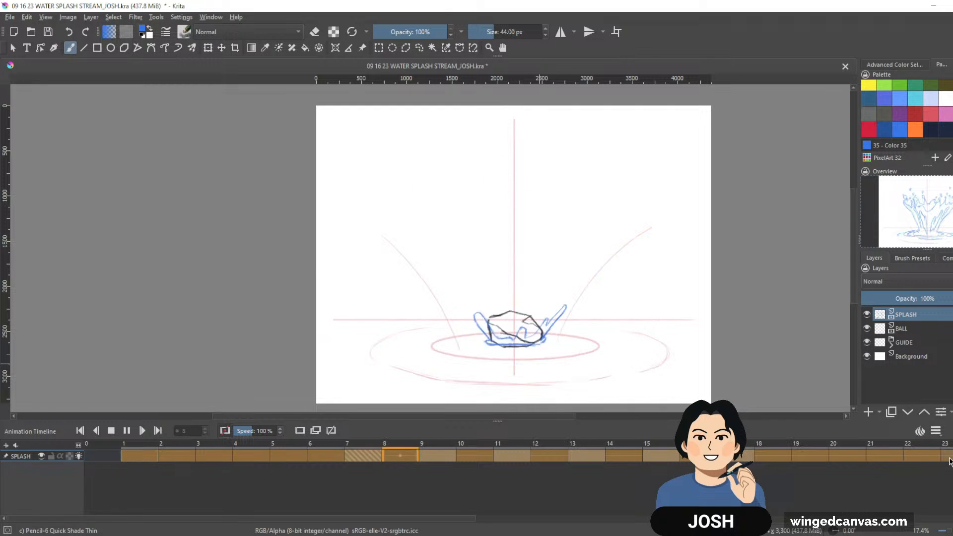
key(space)
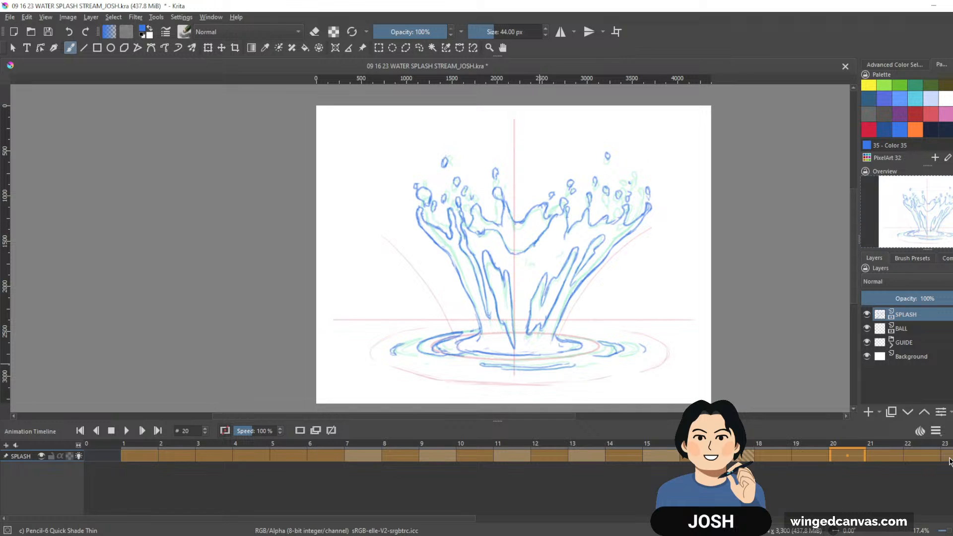
Step: Create a blank keyframe at frame 19 of the SPLASH layer
click(808, 454)
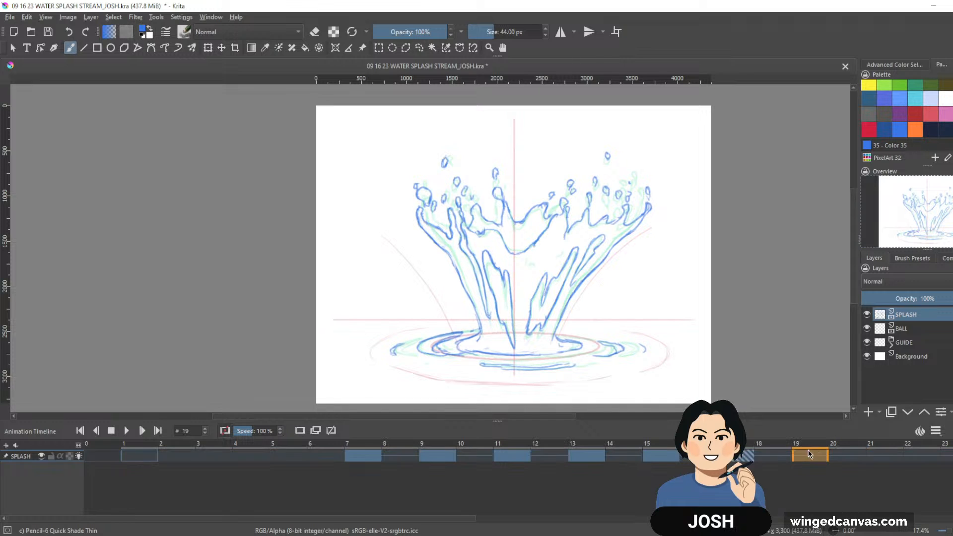
double_click(808, 453)
key(Delete)
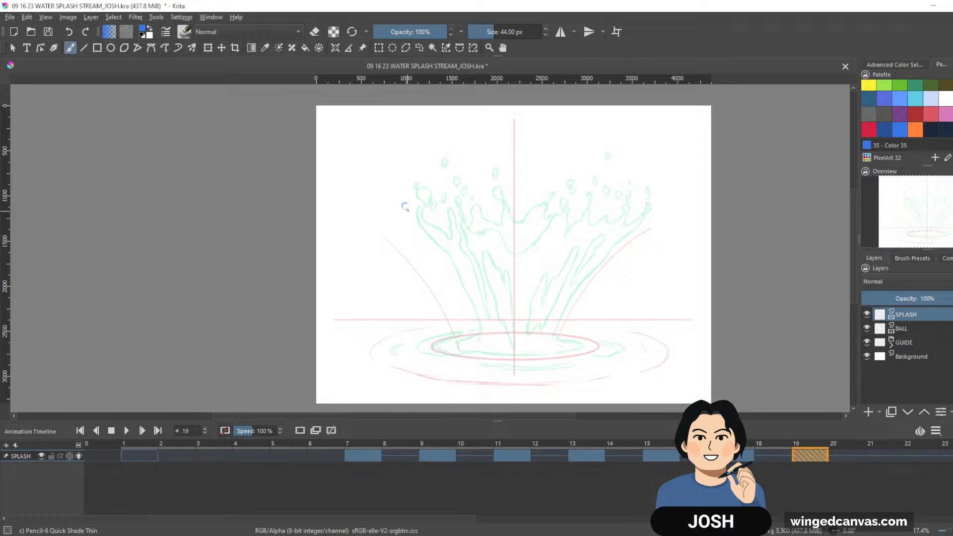
Step: Draw the crown's wider left and right outer walls, with droplets at the left tip, at frame 19
drag(406, 202, 435, 251)
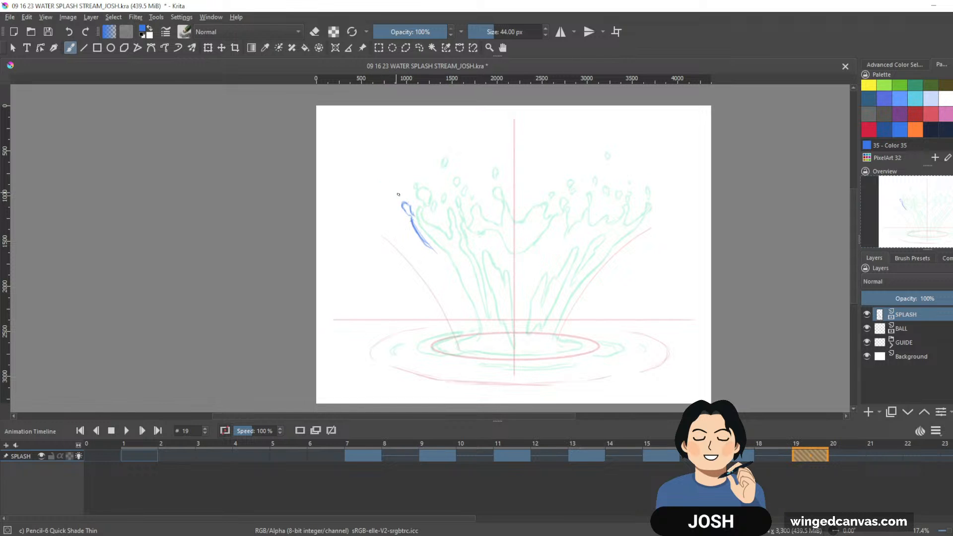
mouse_move(397, 189)
mouse_down()
mouse_move(459, 281)
mouse_move(481, 337)
mouse_up()
mouse_move(559, 332)
mouse_down()
mouse_move(582, 284)
mouse_move(662, 216)
mouse_up()
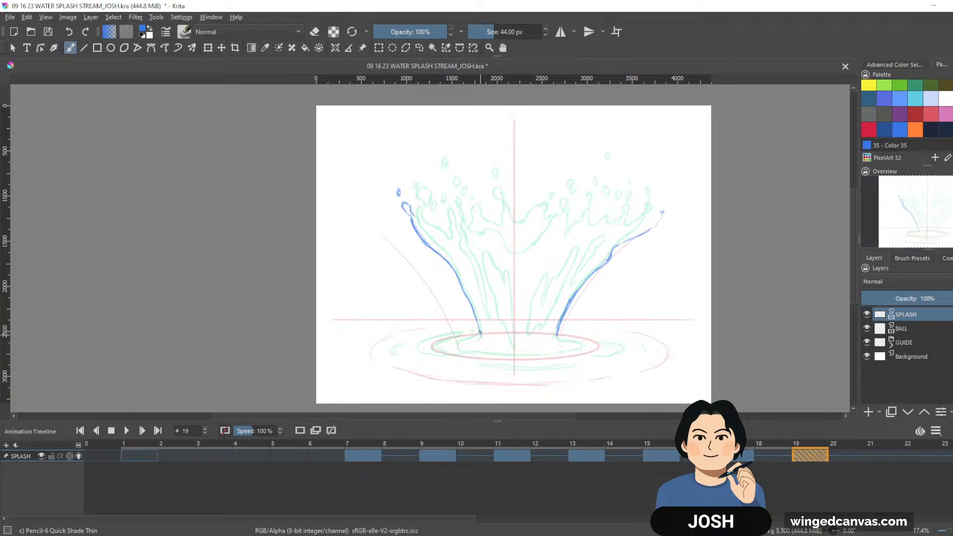
Step: Draw the ripple rings and curved water marks around the crown's base at frame 19 of the SPLASH layer
mouse_move(480, 337)
mouse_down()
mouse_move(454, 347)
mouse_move(468, 350)
mouse_move(426, 337)
mouse_move(441, 335)
mouse_move(430, 340)
mouse_move(436, 337)
mouse_move(432, 350)
mouse_move(436, 336)
mouse_move(410, 348)
mouse_up()
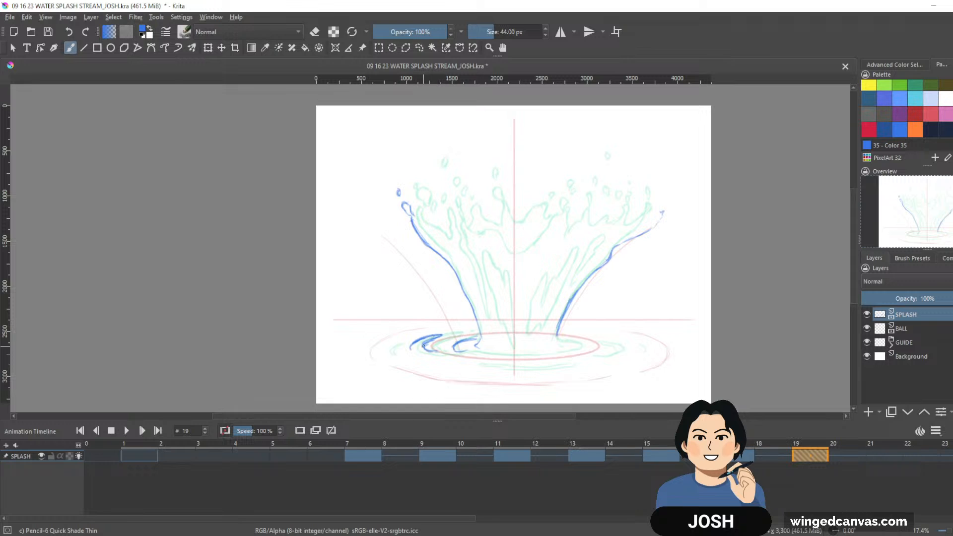
drag(411, 344, 441, 354)
mouse_move(557, 338)
mouse_down()
mouse_move(588, 342)
mouse_move(557, 352)
mouse_up()
mouse_move(456, 346)
mouse_down()
mouse_move(548, 357)
mouse_move(506, 349)
mouse_move(624, 348)
mouse_move(611, 354)
mouse_up()
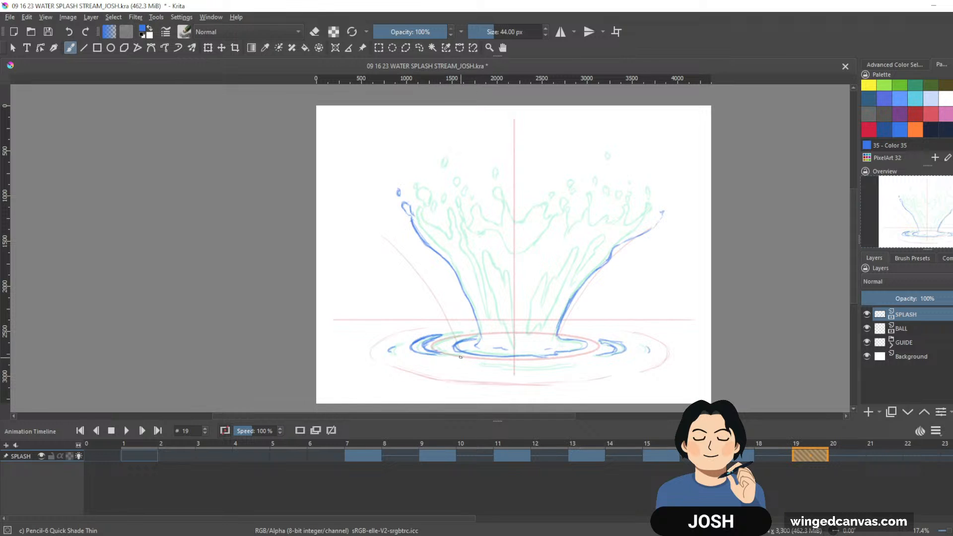
mouse_move(458, 357)
mouse_down()
mouse_move(588, 367)
mouse_move(538, 377)
mouse_up()
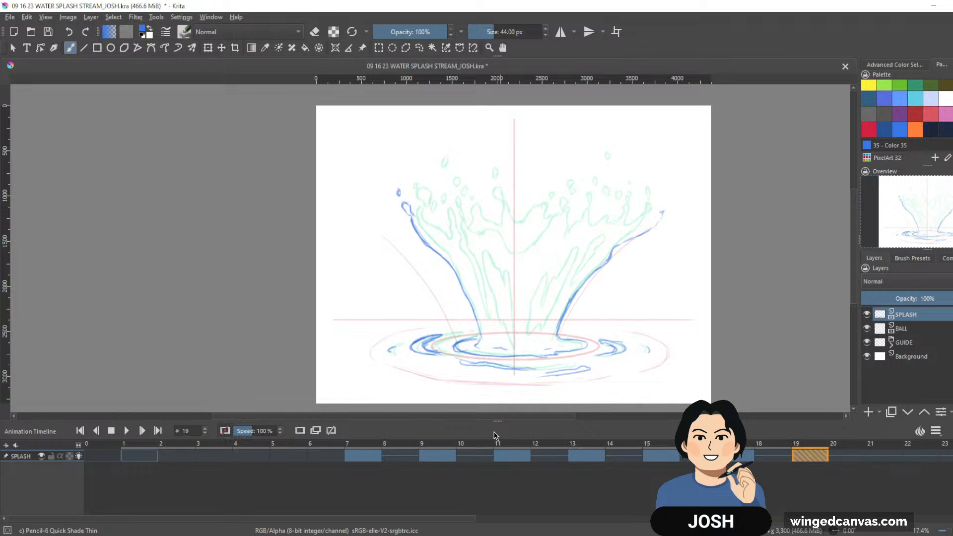
Step: Draw the crown's right tip, the fingers and droplets along its right rim, and the dipping front rim at frame 19
key(space)
mouse_move(657, 209)
mouse_down()
mouse_move(636, 236)
mouse_move(648, 223)
mouse_move(636, 226)
mouse_move(646, 216)
mouse_move(623, 224)
mouse_up()
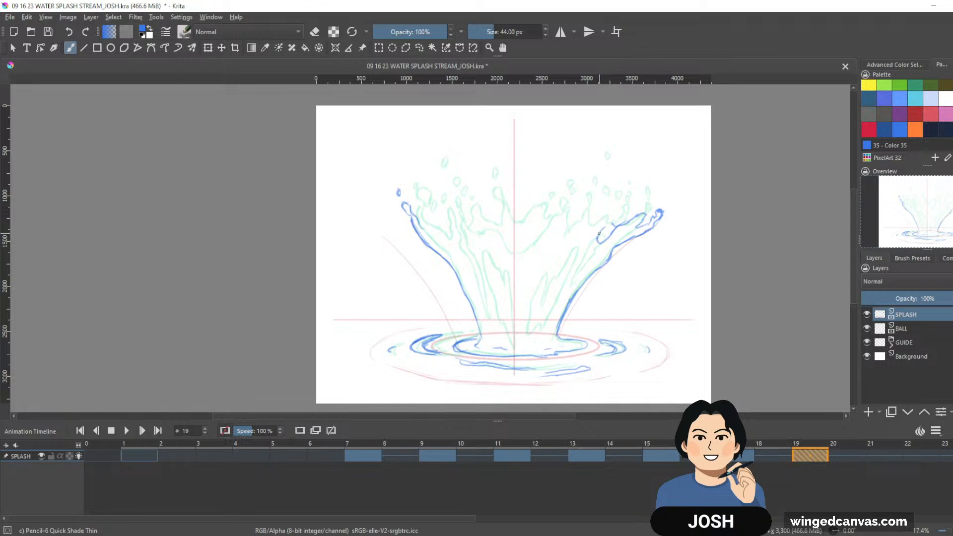
key(e)
key(e)
mouse_move(586, 226)
mouse_down()
mouse_move(591, 207)
mouse_move(565, 235)
mouse_up()
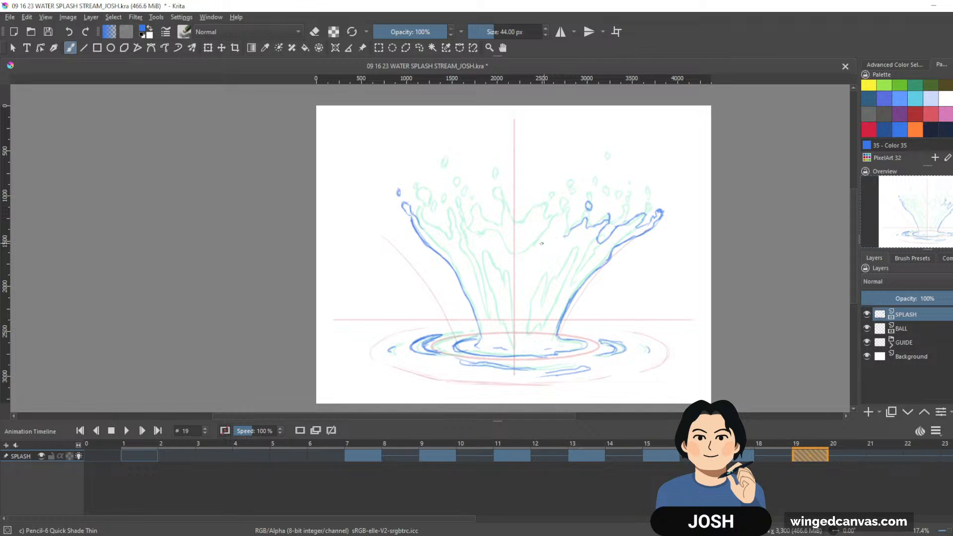
mouse_move(502, 242)
mouse_down()
mouse_move(532, 251)
mouse_move(548, 233)
mouse_up()
mouse_move(571, 202)
mouse_down()
mouse_move(566, 213)
mouse_move(567, 200)
mouse_up()
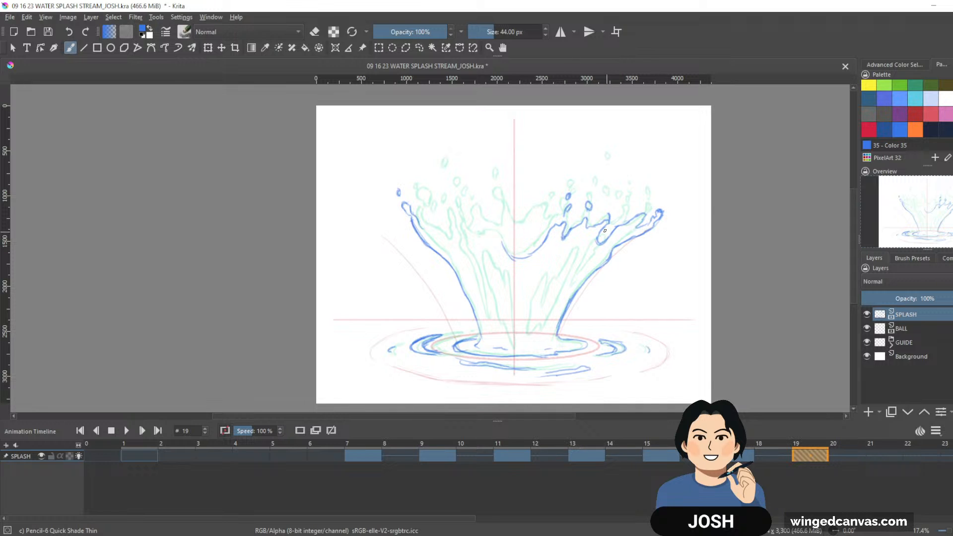
Step: Complete frame 19 with the back rim's tall central spike, the left rim fingers, scattered droplets and inner wall streaks
drag(596, 241, 614, 227)
drag(625, 185, 625, 185)
mouse_move(496, 184)
mouse_down()
mouse_move(511, 212)
mouse_move(505, 231)
mouse_move(520, 233)
mouse_move(537, 205)
mouse_move(541, 227)
mouse_move(559, 212)
mouse_move(545, 242)
mouse_up()
drag(569, 181, 570, 184)
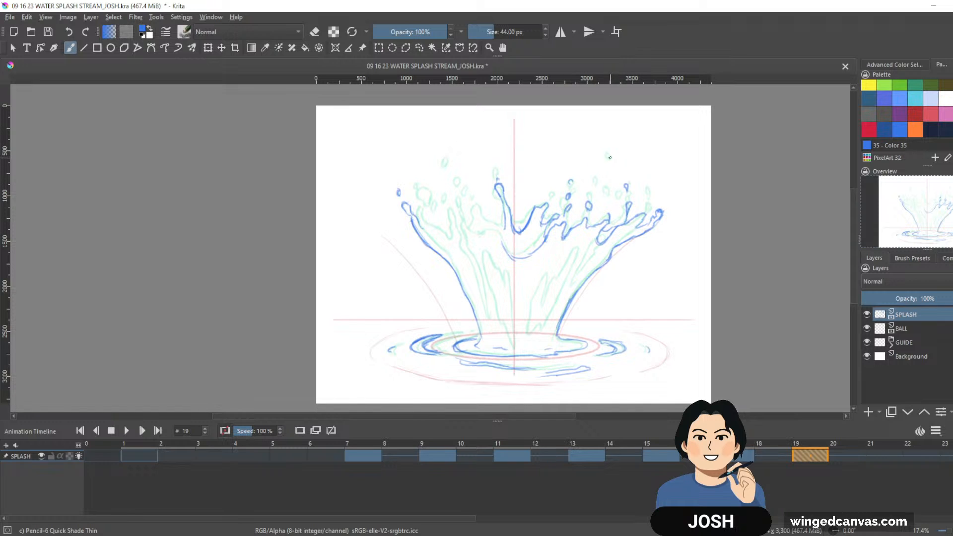
drag(610, 159, 619, 201)
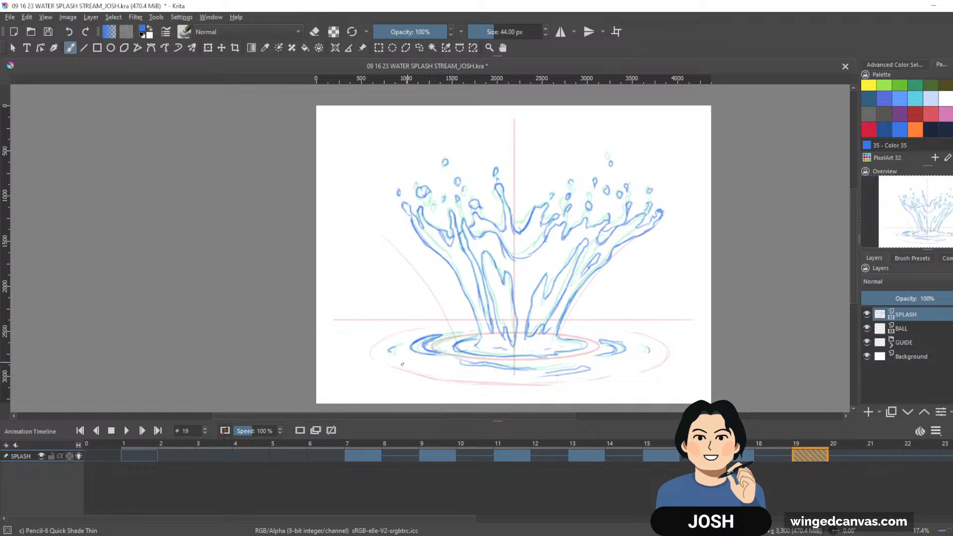
Step: Play back frames 1 to 23 of the SPLASH layer to check how the crown moves into the frame 19 drawing
key(Left)
key(Left)
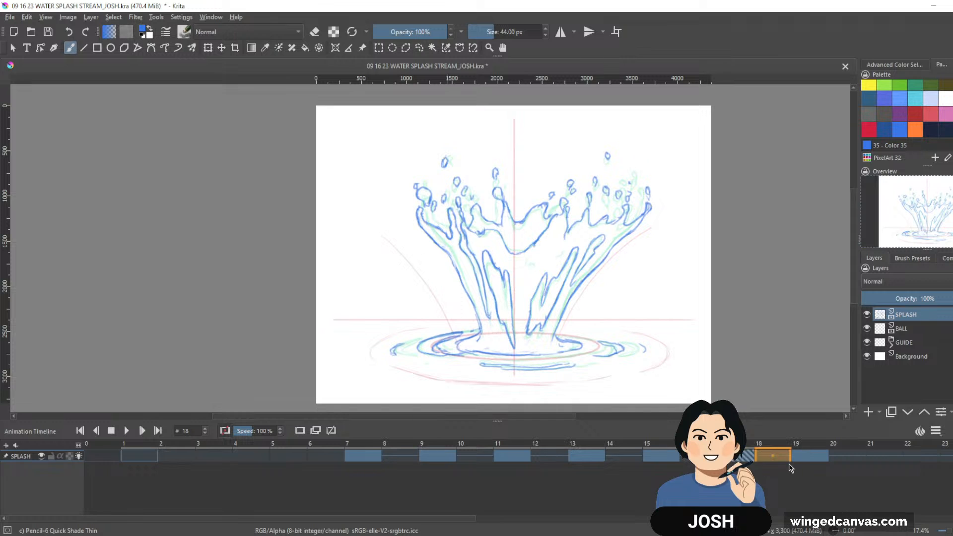
click(149, 454)
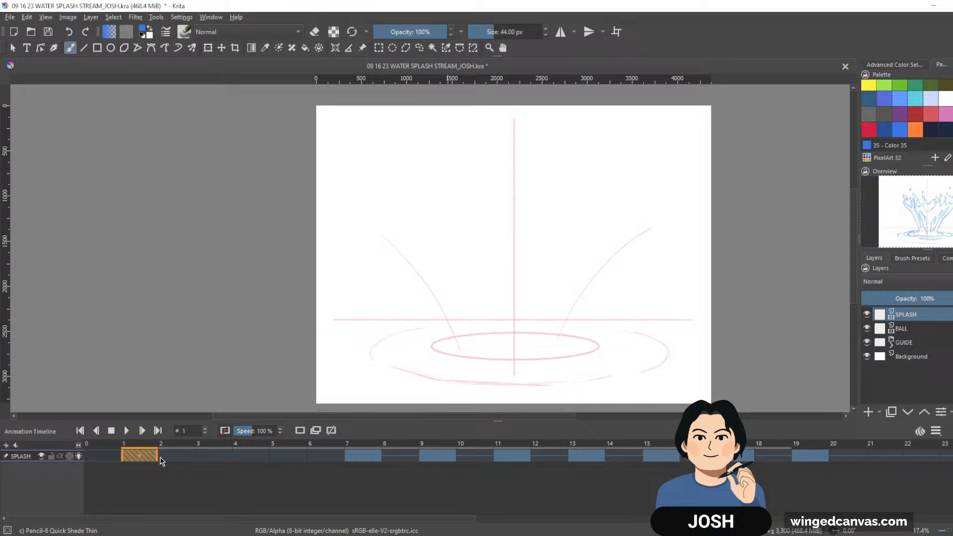
click(948, 455)
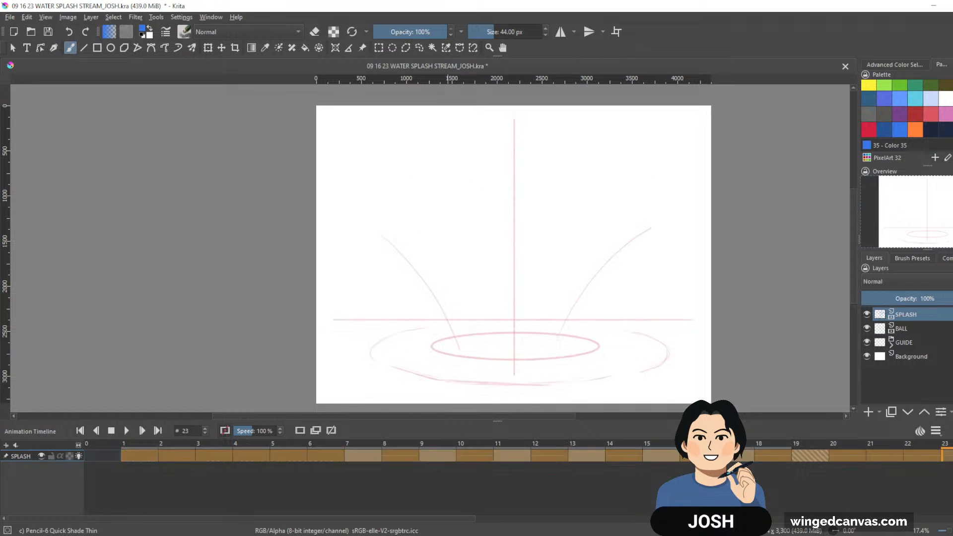
click(153, 455)
click(947, 455)
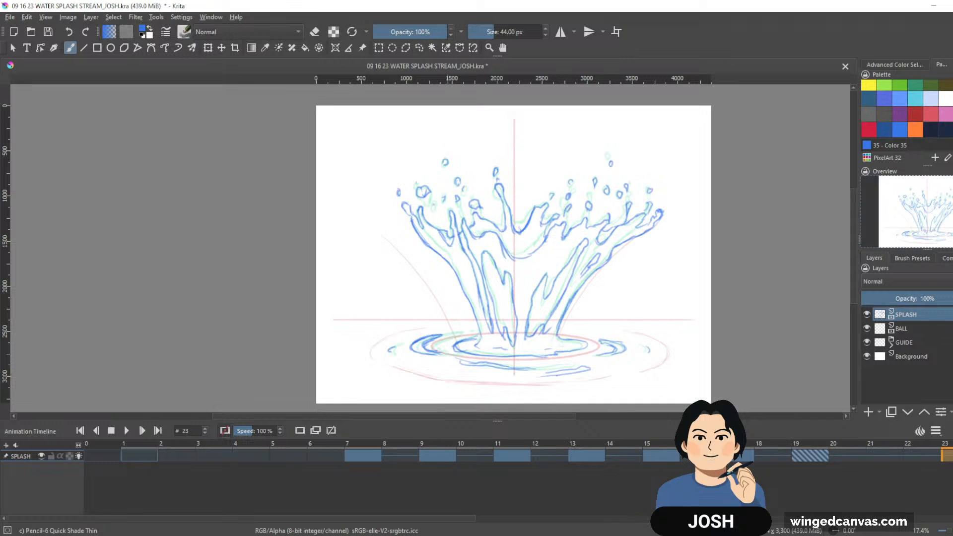
click(141, 457)
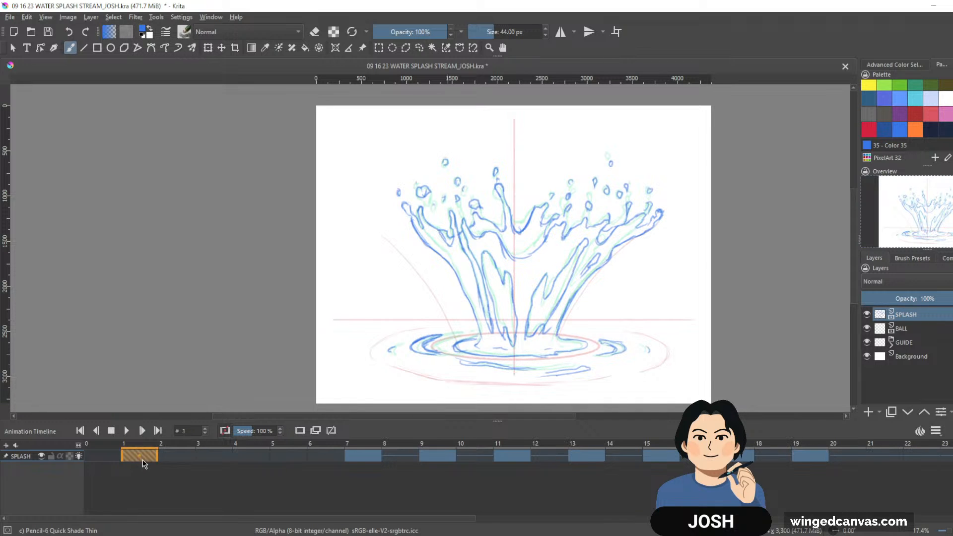
shift+click(904, 455)
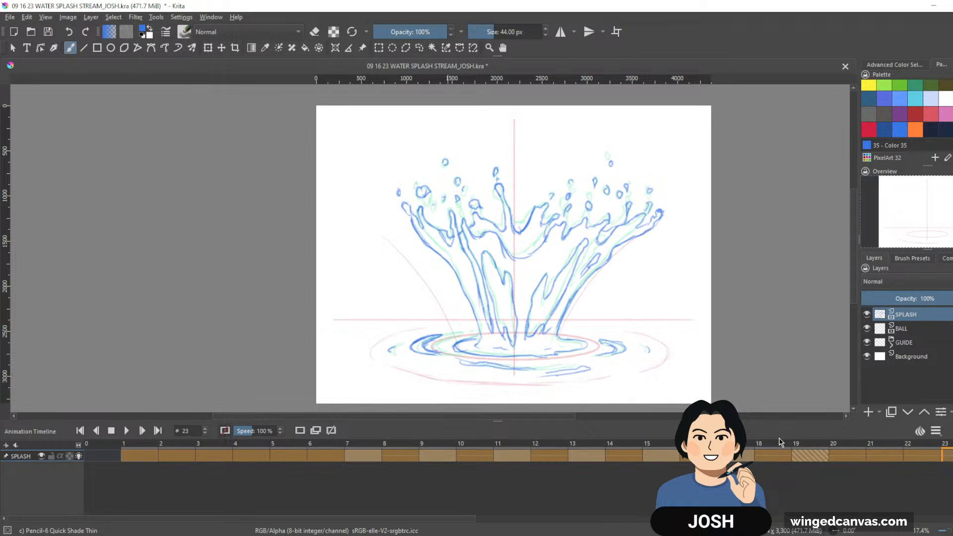
key(space)
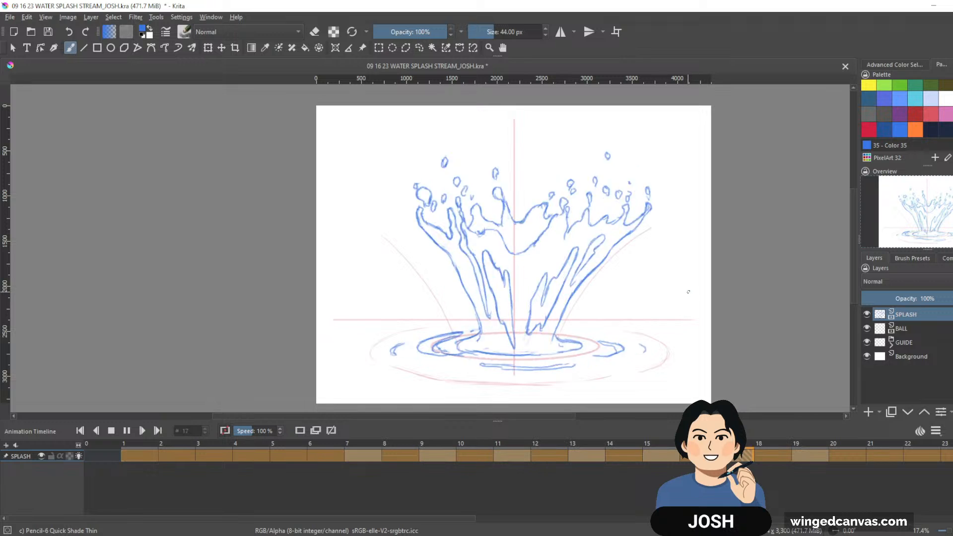
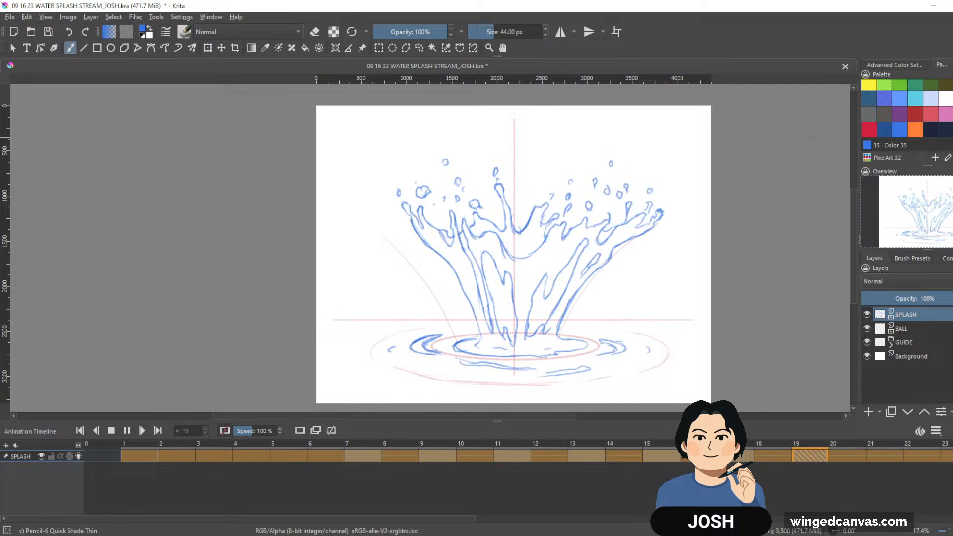
key(space)
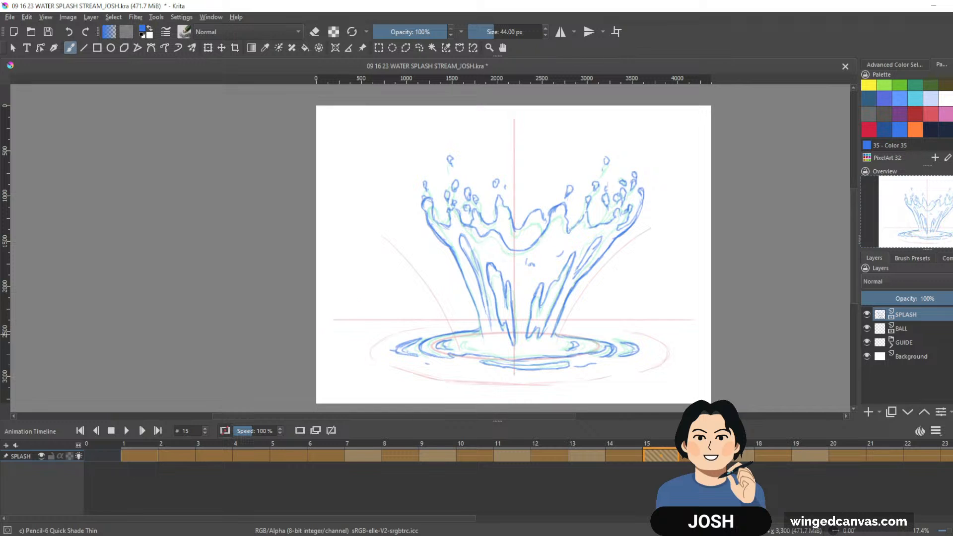
click(223, 458)
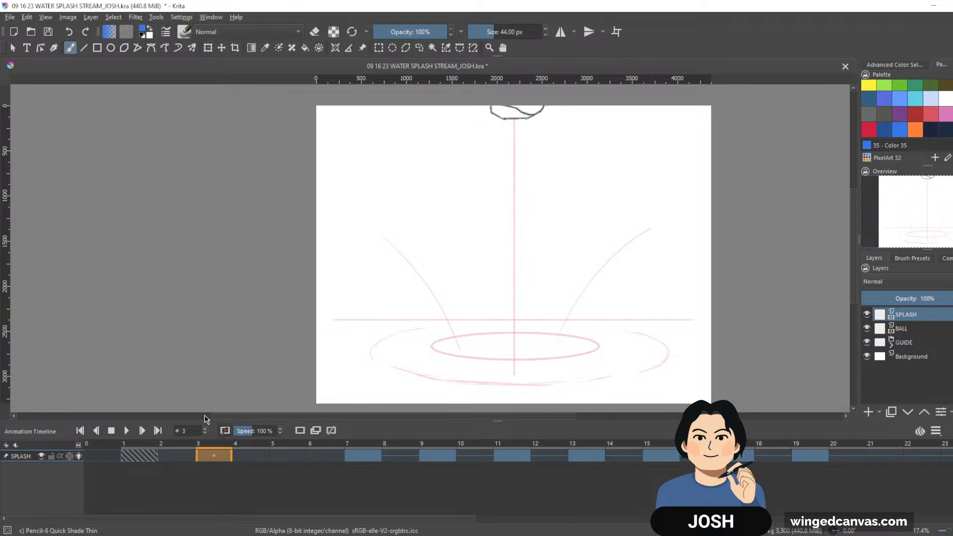
key(space)
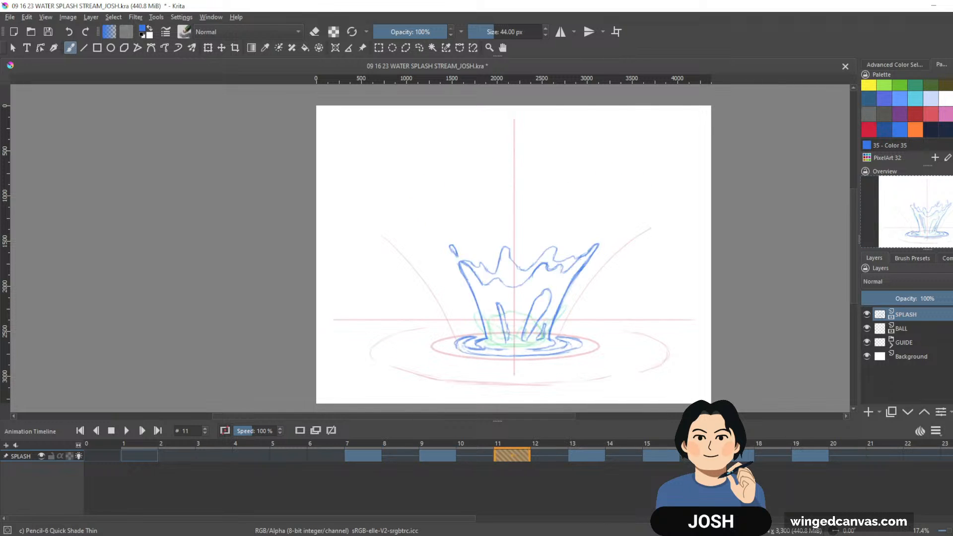
key(space)
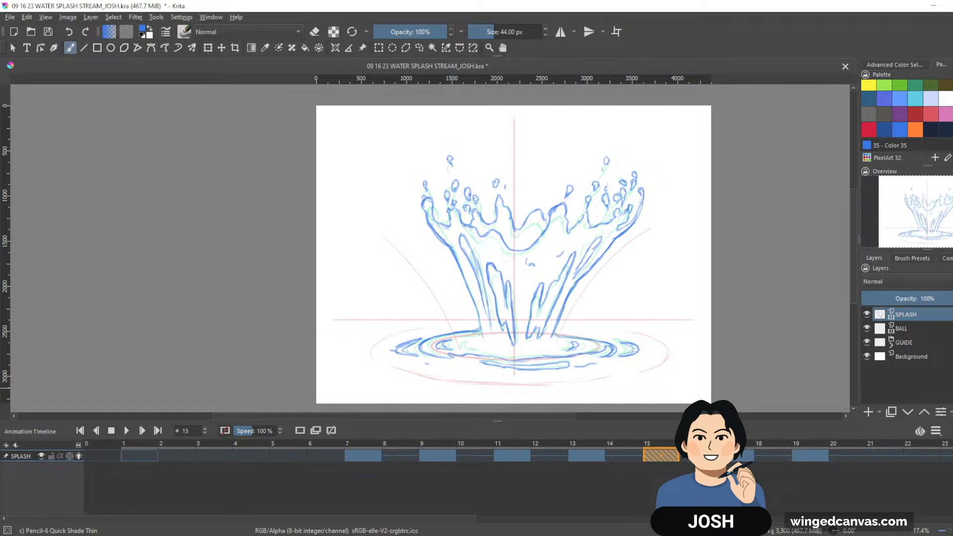
Step: Create a blank keyframe at frame 21 of the SPLASH layer
click(818, 440)
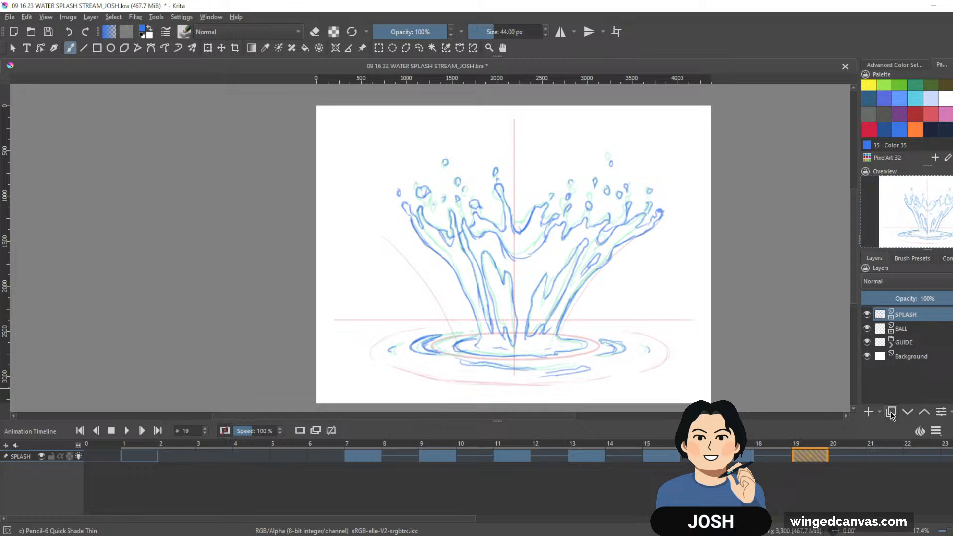
click(884, 456)
key(Delete)
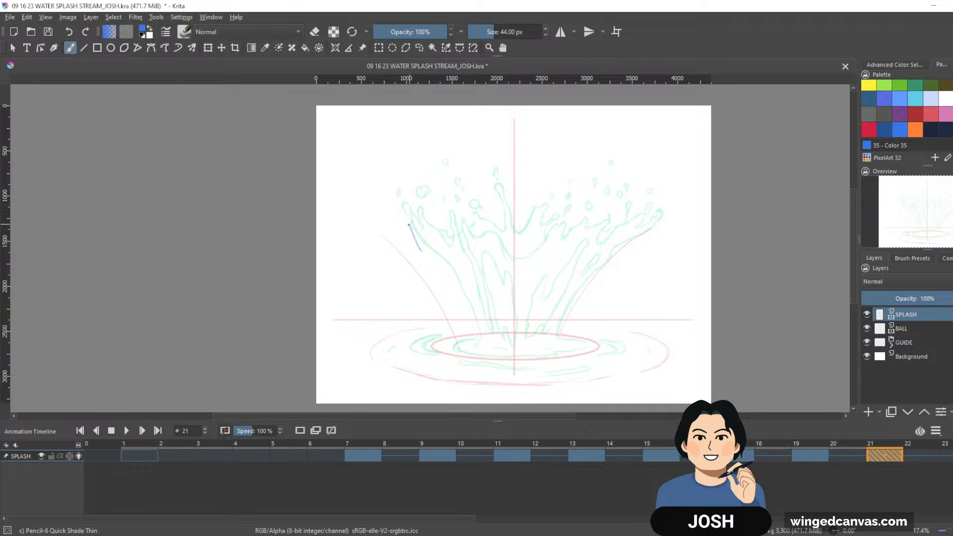
Step: Draw the crown's left and right outer walls at frame 21, slightly wider than the frame 19 onion skin
drag(409, 225, 482, 337)
drag(459, 297, 476, 328)
mouse_move(587, 280)
mouse_down()
mouse_move(560, 337)
mouse_move(591, 281)
mouse_move(561, 326)
mouse_up()
key(e)
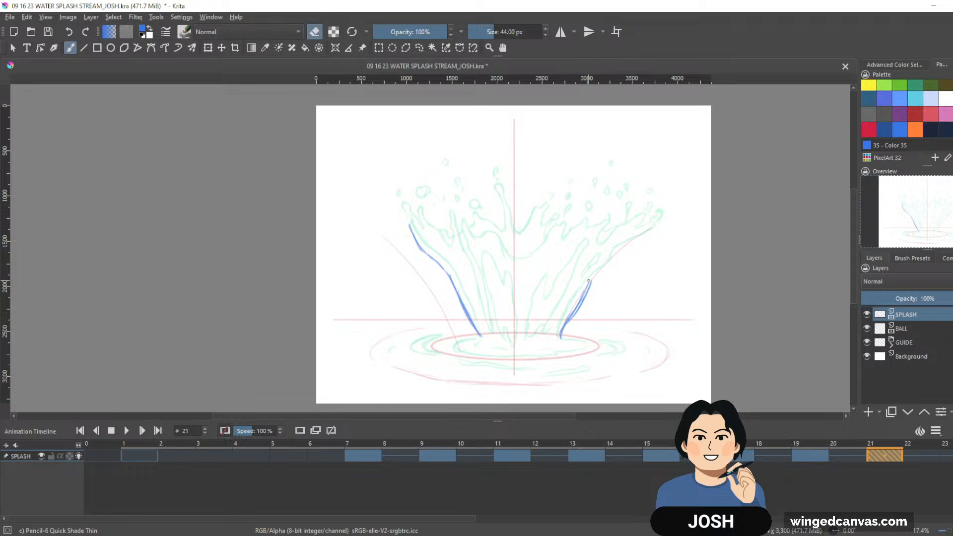
drag(590, 279, 577, 308)
key(e)
drag(588, 289, 650, 234)
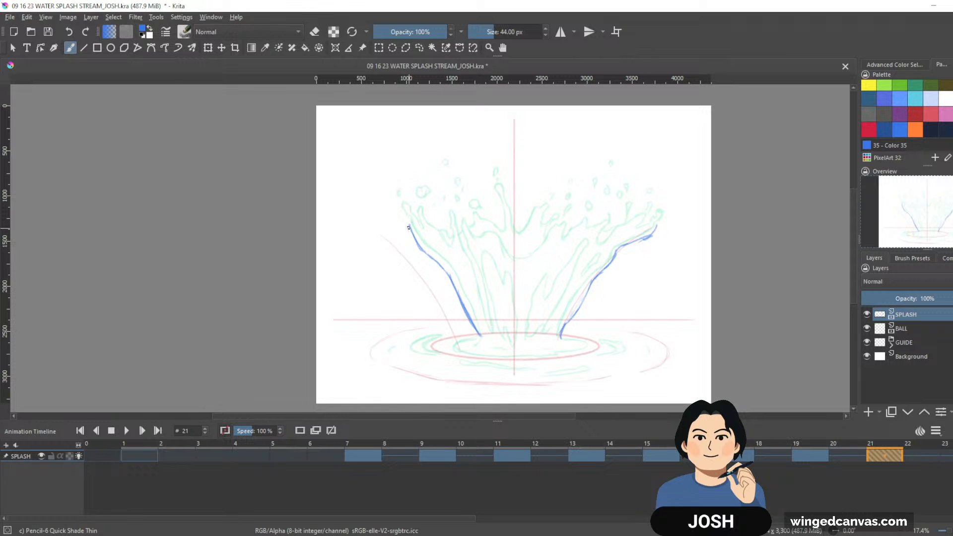
Step: Redraw the upper bend of the left wall and strengthen the upper right wall at frame 21, erasing stray lines
mouse_move(408, 222)
mouse_down()
mouse_move(414, 248)
mouse_move(431, 258)
mouse_up()
key(e)
drag(420, 251, 411, 227)
key(e)
drag(417, 250, 437, 263)
drag(618, 251, 649, 233)
key(e)
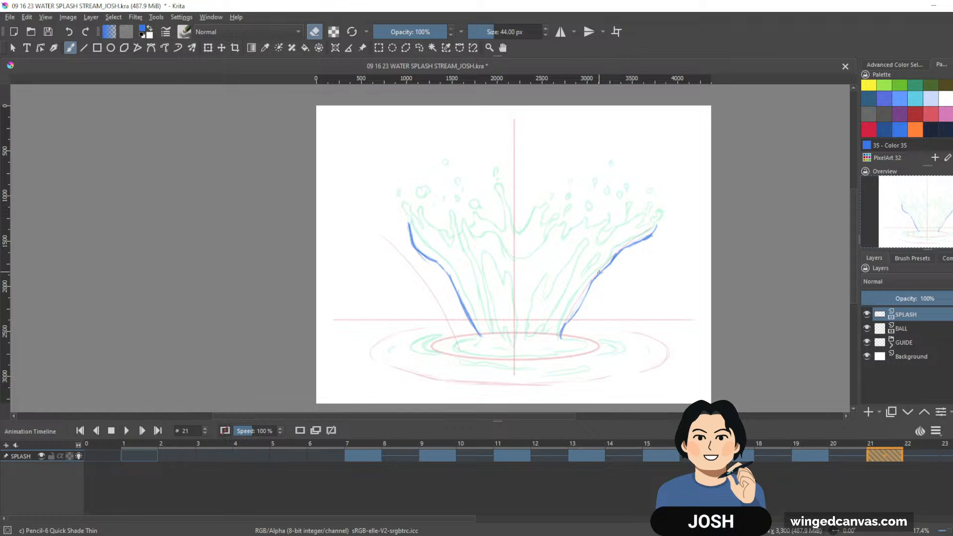
key(e)
Step: Draw the crown's rounded right tip and the right rim's fingers with small droplets at frame 21
mouse_move(658, 221)
mouse_down()
mouse_move(663, 212)
mouse_move(632, 231)
mouse_up()
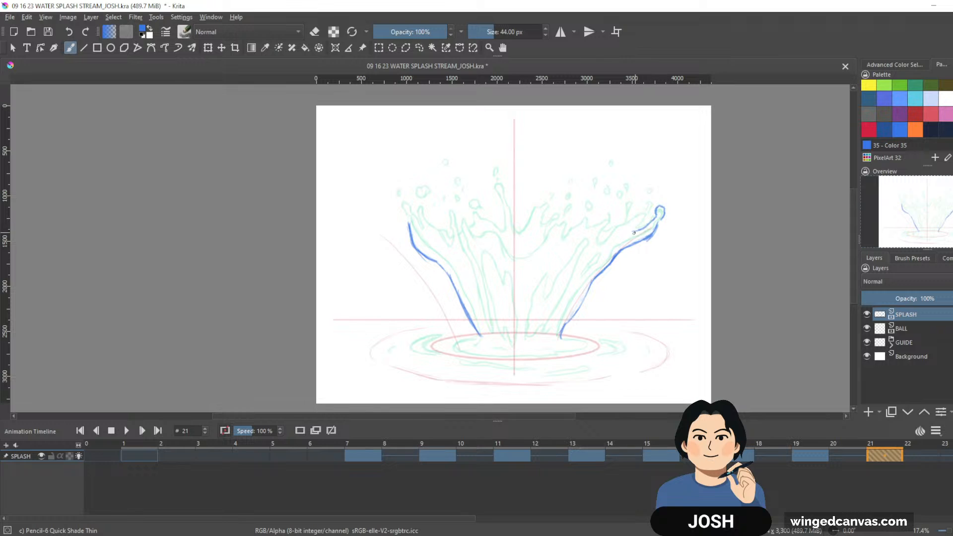
mouse_move(642, 209)
mouse_down()
mouse_move(645, 219)
mouse_move(639, 212)
mouse_move(618, 231)
mouse_up()
drag(601, 231, 598, 248)
mouse_move(604, 216)
mouse_down()
mouse_move(575, 269)
mouse_move(588, 217)
mouse_move(585, 233)
mouse_move(564, 242)
mouse_up()
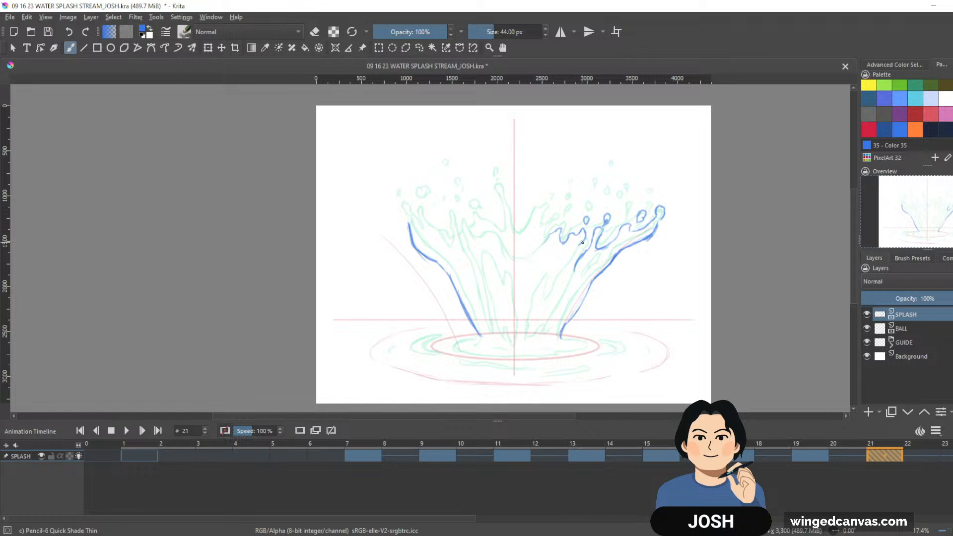
Step: Draw the elongated inner water streaks on the right side and centre-left of the crown wall at frame 21
drag(581, 241, 548, 320)
drag(594, 266, 579, 285)
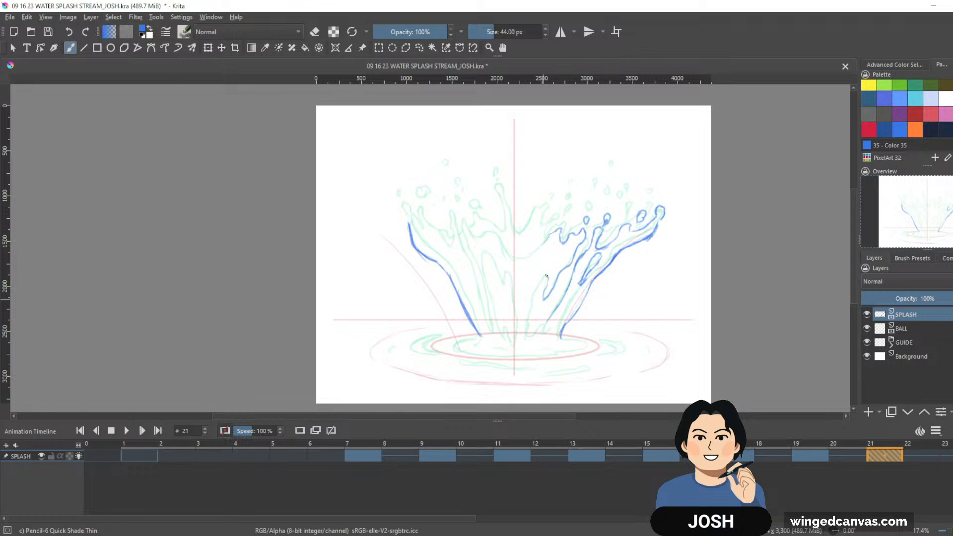
mouse_move(542, 276)
mouse_down()
mouse_move(519, 335)
mouse_move(527, 339)
mouse_move(569, 296)
mouse_move(542, 338)
mouse_up()
mouse_move(572, 304)
mouse_down()
mouse_move(560, 331)
mouse_move(541, 337)
mouse_up()
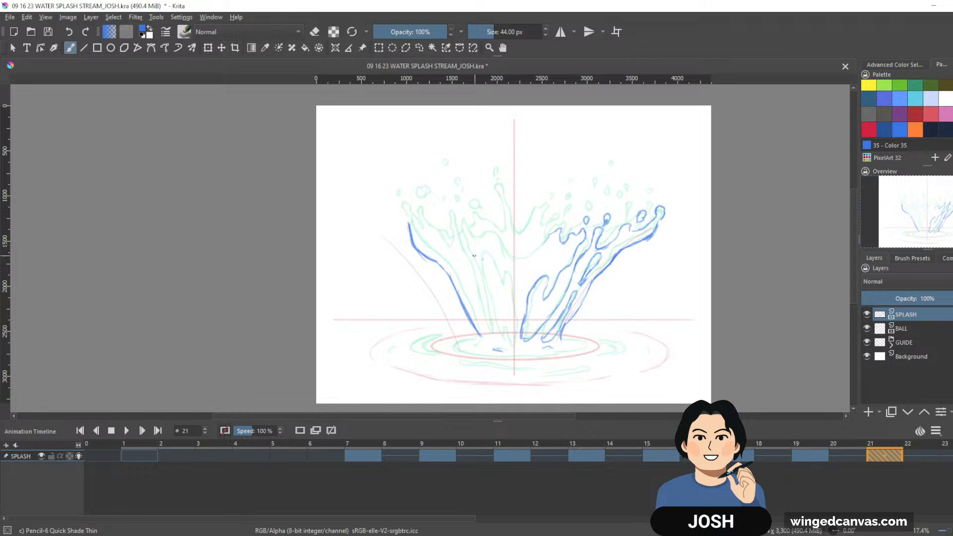
mouse_move(482, 260)
mouse_down()
mouse_move(492, 328)
mouse_move(496, 316)
mouse_up()
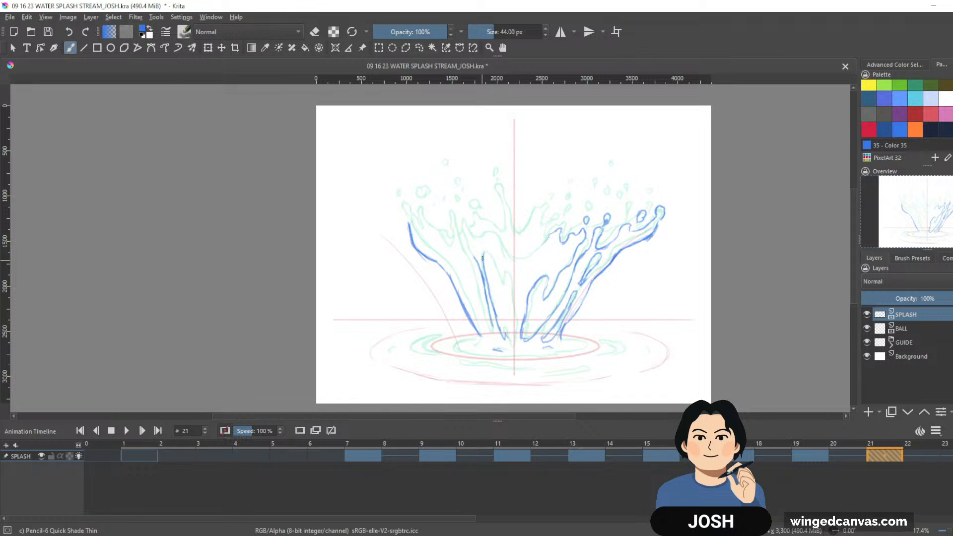
drag(488, 248, 518, 314)
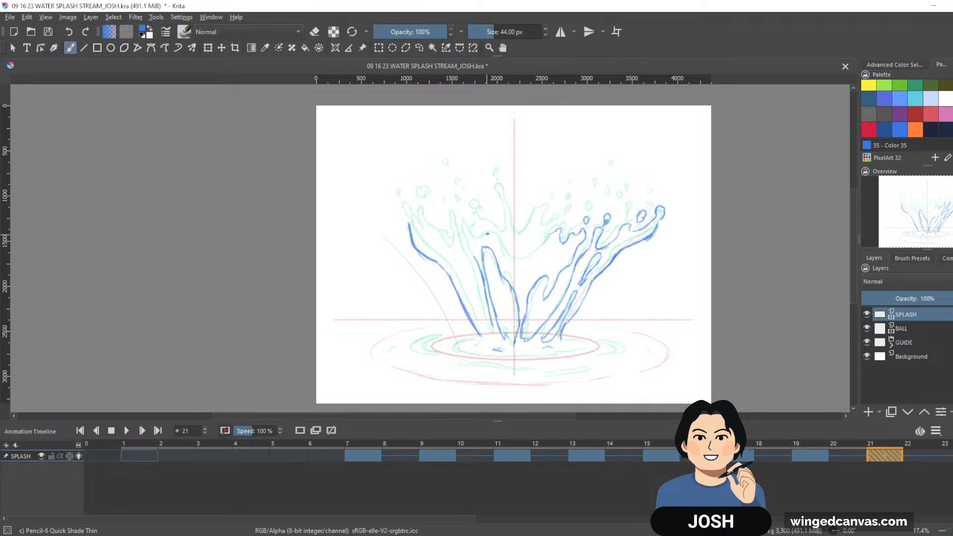
Step: Draw the dipping front rim and the back rim at frame 21, with a central spike and a detached droplet above it
drag(486, 233, 514, 268)
mouse_move(506, 252)
mouse_down()
mouse_move(518, 267)
mouse_move(546, 242)
mouse_up()
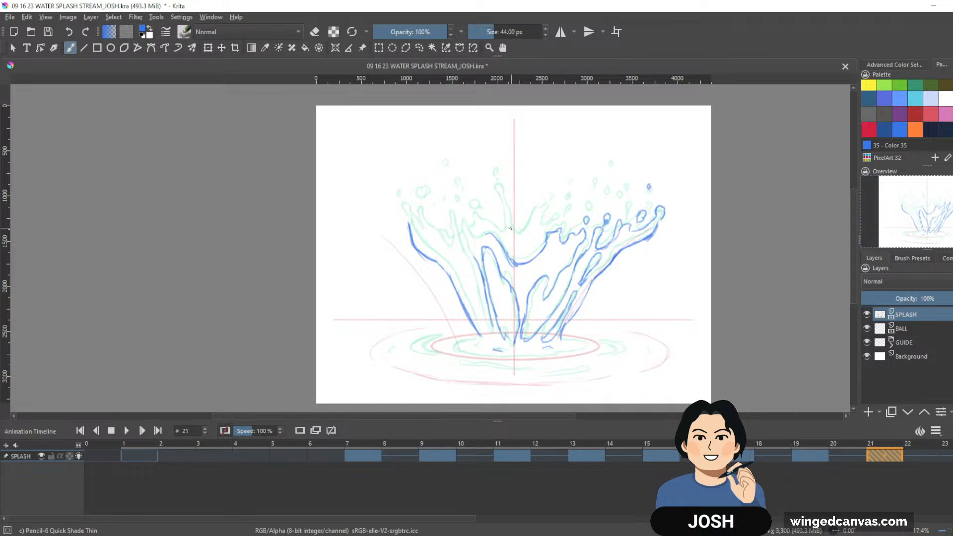
mouse_move(510, 228)
mouse_down()
mouse_move(513, 244)
mouse_move(530, 219)
mouse_move(532, 241)
mouse_up()
key(e)
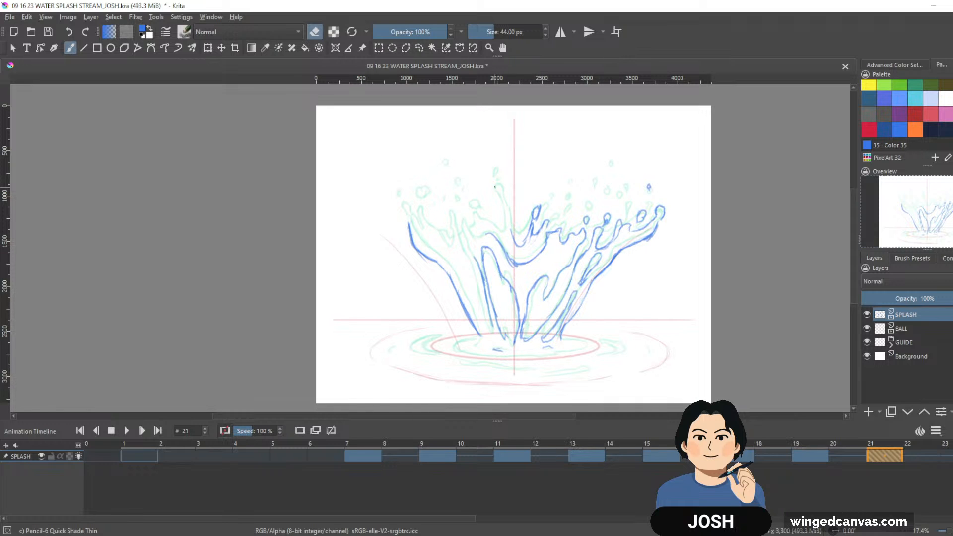
key(e)
drag(496, 183, 504, 195)
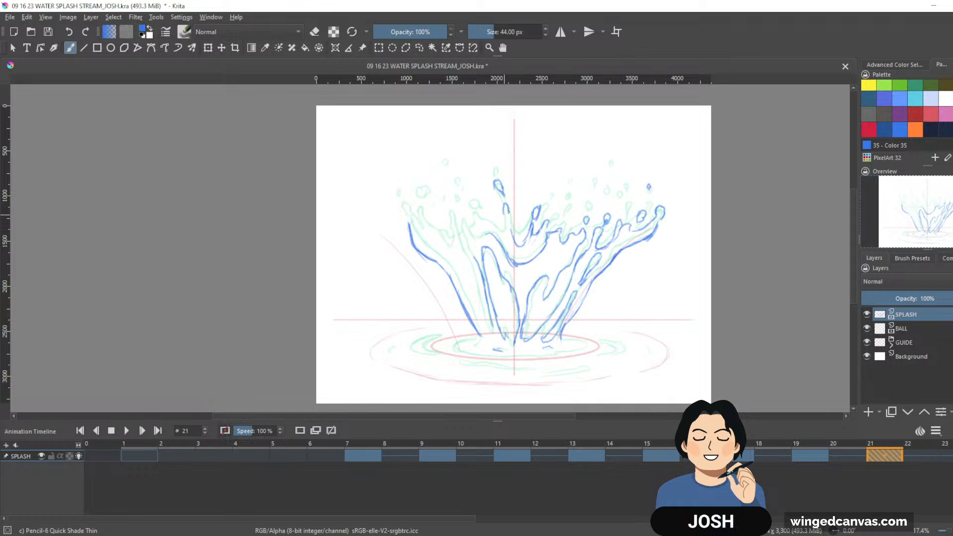
drag(504, 203, 504, 225)
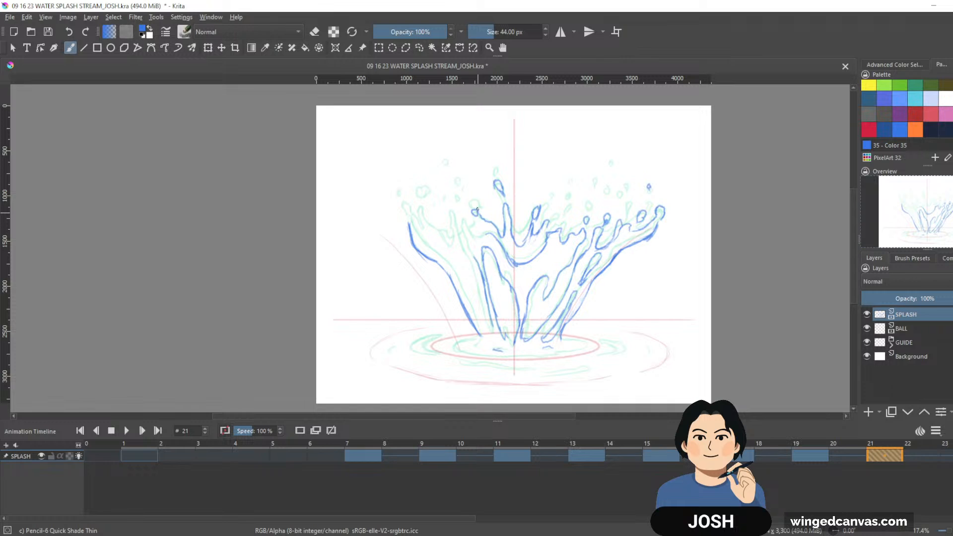
Step: Finish frame 21 with the left rim fingers, remaining droplets, left wall streaks and ripples around the crown's base
key(e)
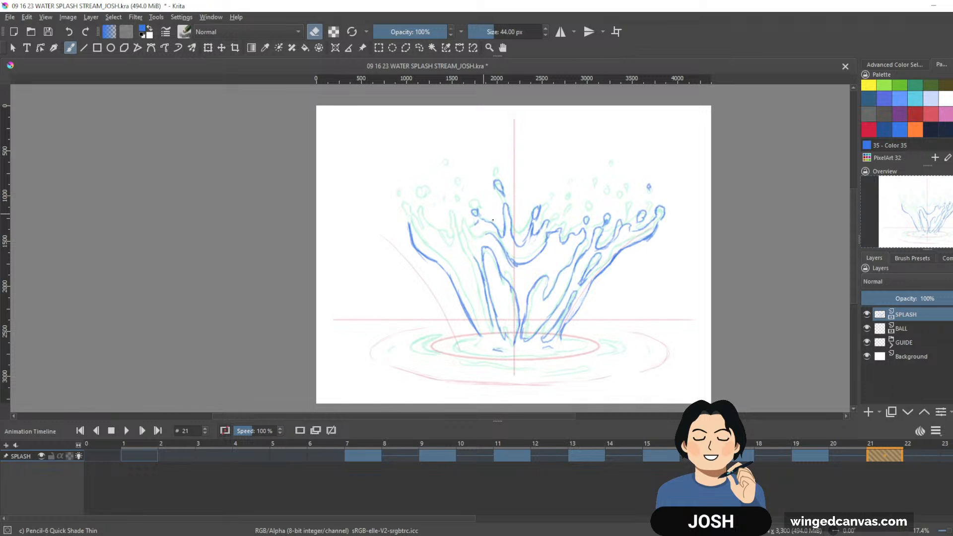
key(e)
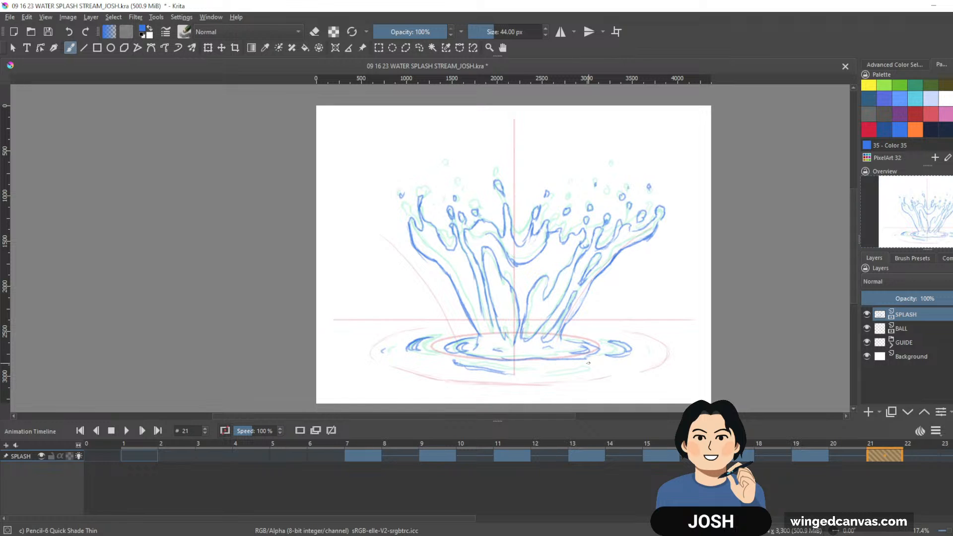
drag(588, 362, 582, 369)
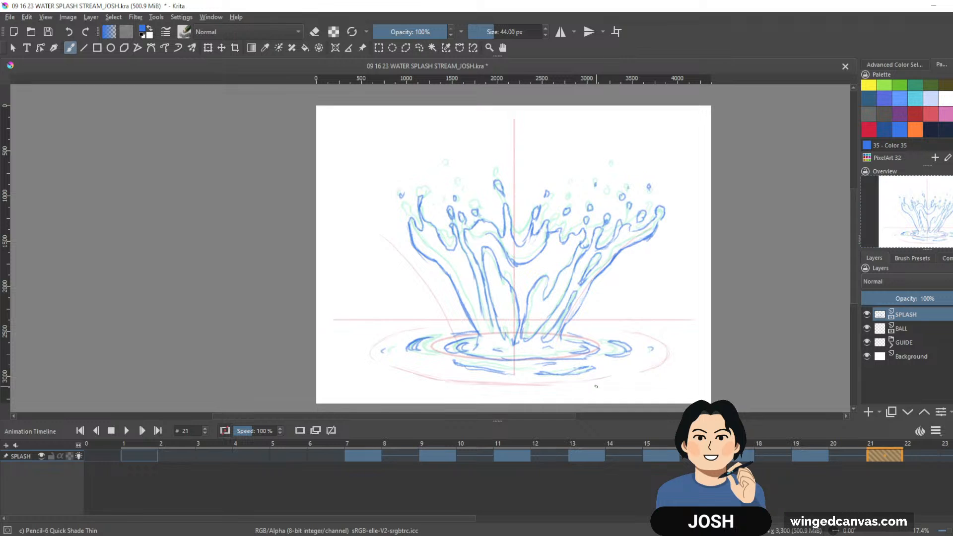
Step: Step back through the SPLASH keyframes from frame 21 to frame 7 to compare the drawings
key(ctrl+Left)
key(ctrl+Left)
key(ctrl+Left)
key(ctrl+Left)
key(ctrl+Left)
key(ctrl+Left)
key(ctrl+Left)
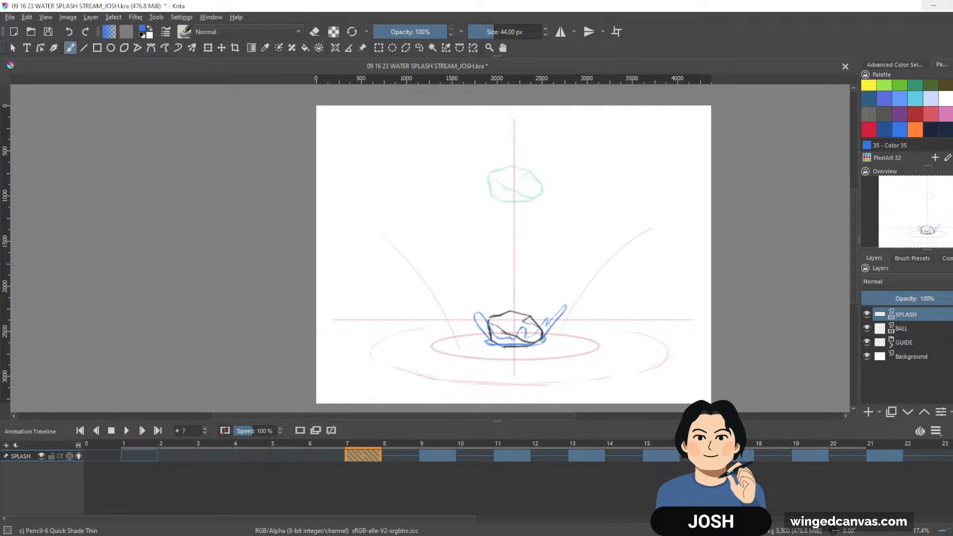
Step: Widen the visible frame range in the timeline and play the splash animation from frame 1
drag(76, 449, 26, 451)
click(124, 455)
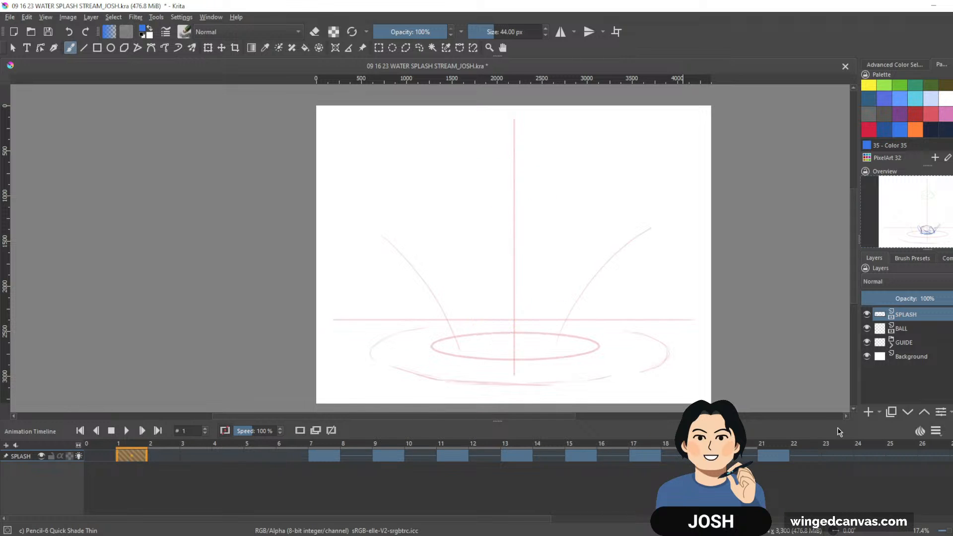
key(space)
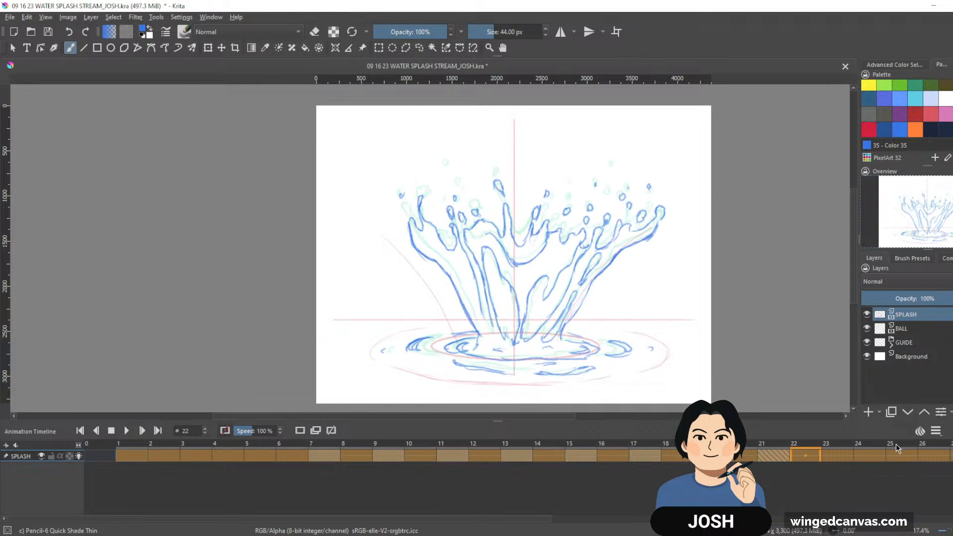
Step: Start an empty drawing on frame 23 of the SPLASH layer and sketch the splash's two outer edges in blue
click(884, 454)
key(Left)
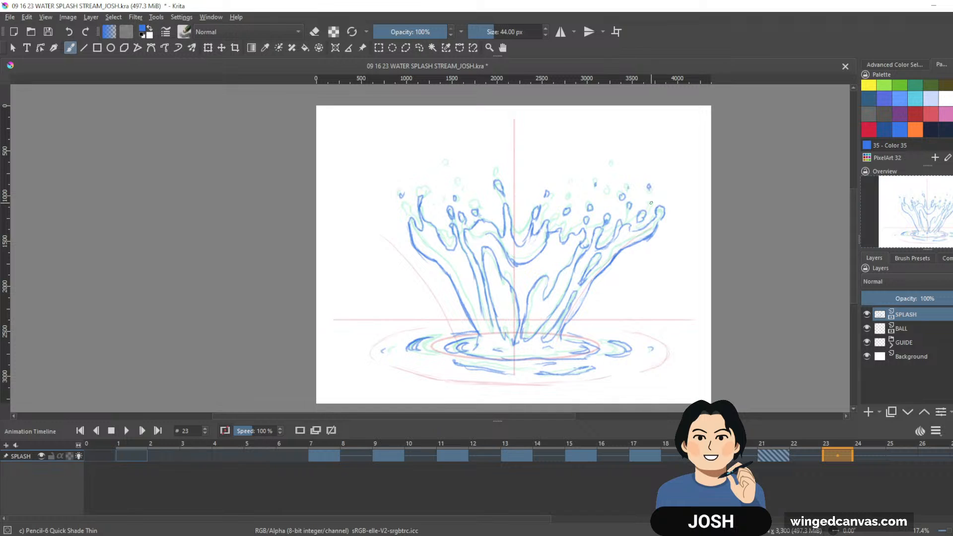
key(Delete)
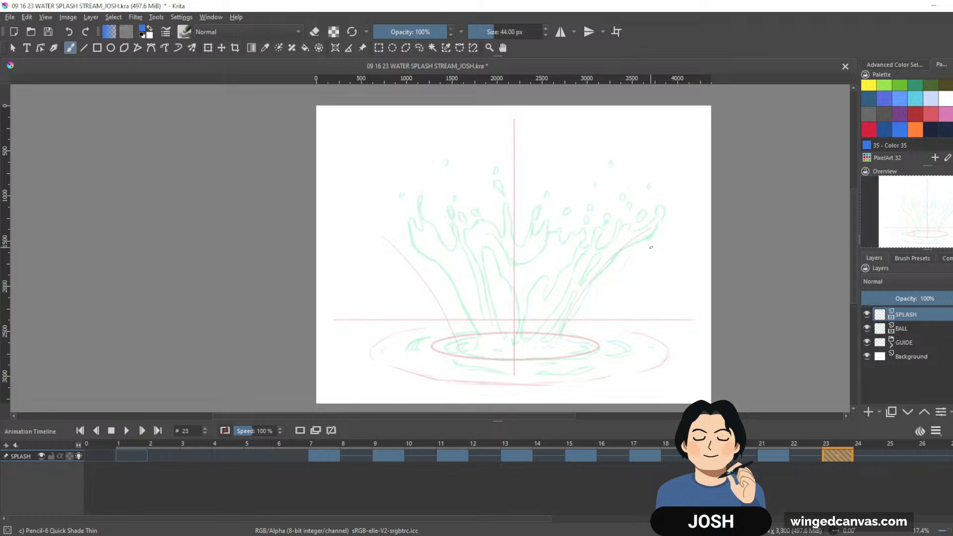
mouse_move(636, 260)
mouse_down()
mouse_move(639, 251)
mouse_move(559, 342)
mouse_up()
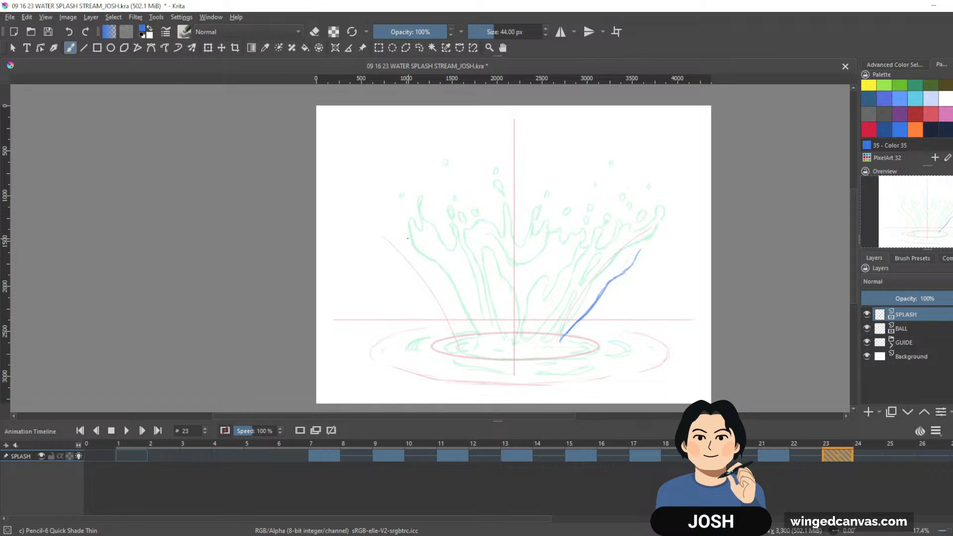
mouse_move(405, 237)
mouse_down()
mouse_move(412, 259)
mouse_move(446, 279)
mouse_up()
drag(443, 272, 477, 337)
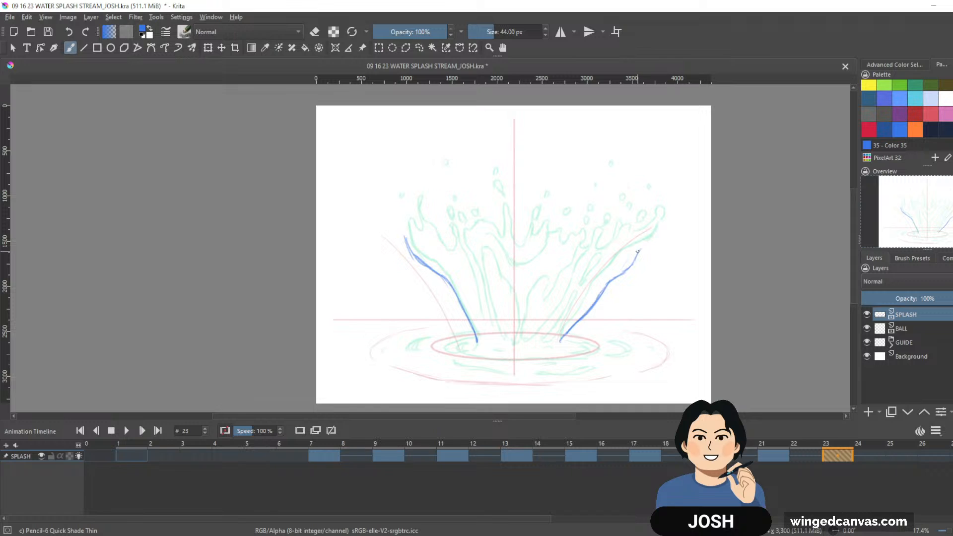
Step: Draw the splash's right crest with curled tips, connecting it to the outer edge, and add the droplets beside it
mouse_move(640, 250)
mouse_down()
mouse_move(651, 232)
mouse_move(627, 247)
mouse_move(652, 241)
mouse_up()
drag(640, 215, 638, 218)
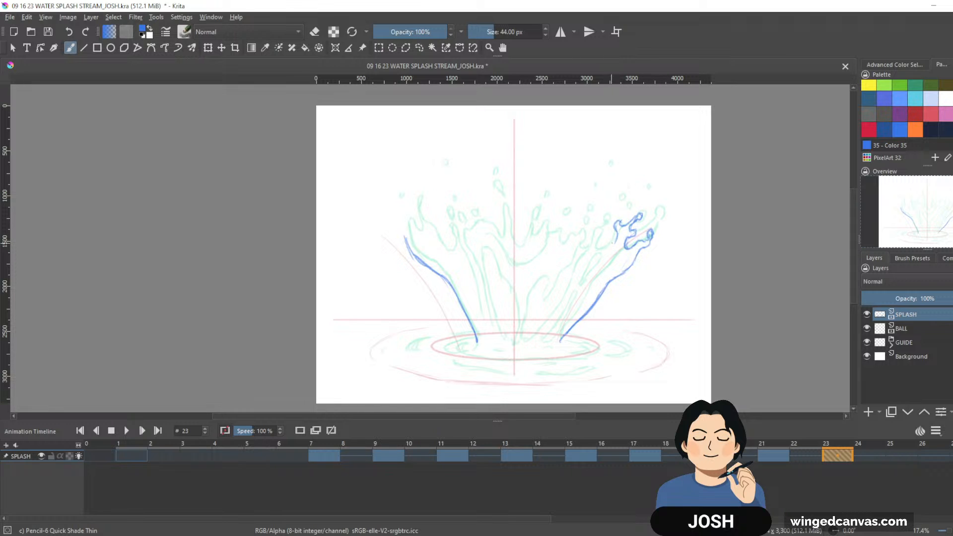
drag(604, 237, 614, 245)
mouse_move(661, 213)
mouse_down()
mouse_move(668, 204)
mouse_move(661, 217)
mouse_up()
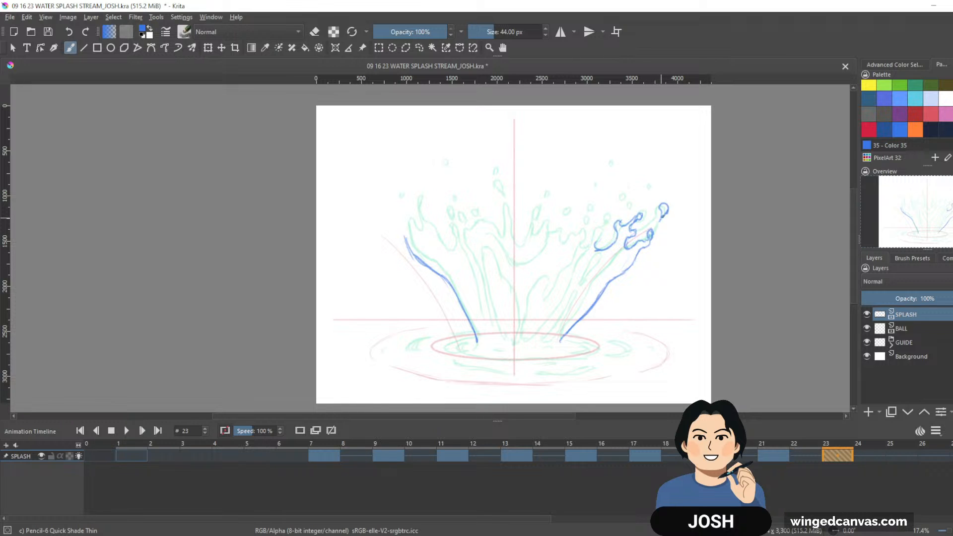
click(649, 186)
Step: Draw the left crest's curled tips and droplet, plus the folds running down the left side of the splash
mouse_move(408, 234)
mouse_down()
mouse_move(418, 260)
mouse_move(411, 242)
mouse_move(421, 227)
mouse_up()
drag(421, 193, 419, 206)
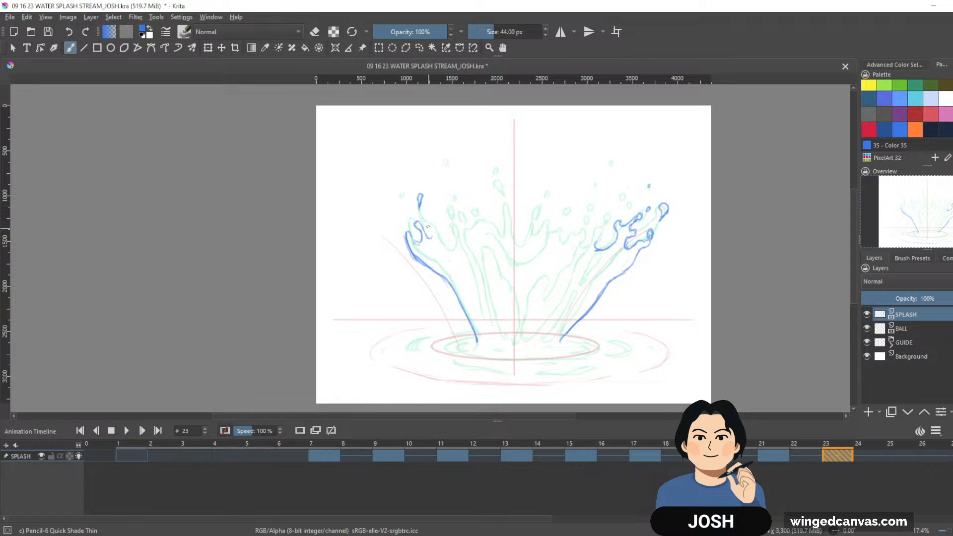
mouse_move(429, 238)
mouse_down()
mouse_move(429, 224)
mouse_move(453, 256)
mouse_up()
drag(455, 223, 489, 314)
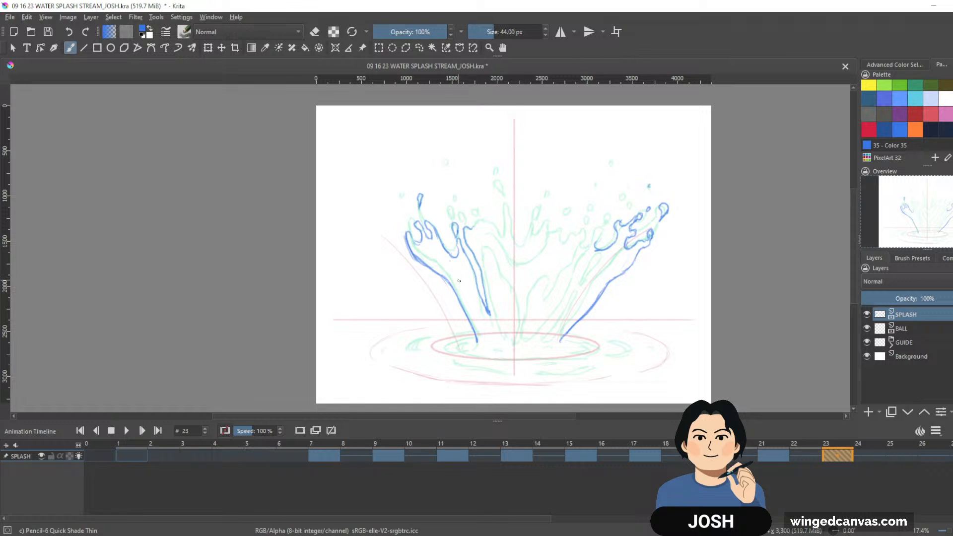
mouse_move(456, 274)
mouse_down()
mouse_move(477, 312)
mouse_move(461, 273)
mouse_up()
Step: Draw the water rim around the splash's base, undoing and redrawing its front curve
drag(471, 342, 459, 349)
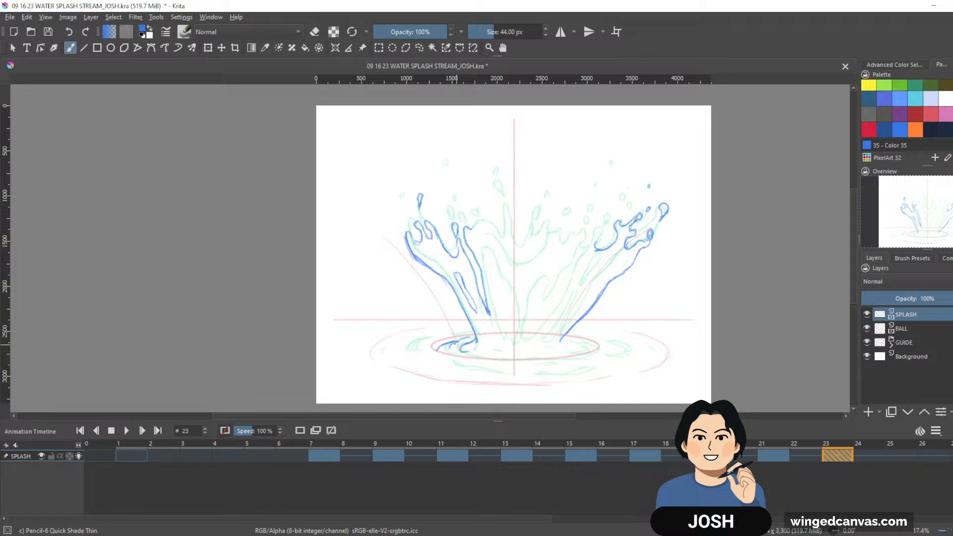
drag(455, 343, 437, 352)
drag(561, 341, 597, 346)
drag(476, 357, 575, 358)
key(ctrl+z)
key(ctrl+z)
key(ctrl+z)
mouse_move(473, 356)
mouse_down()
mouse_move(528, 363)
mouse_move(580, 355)
mouse_up()
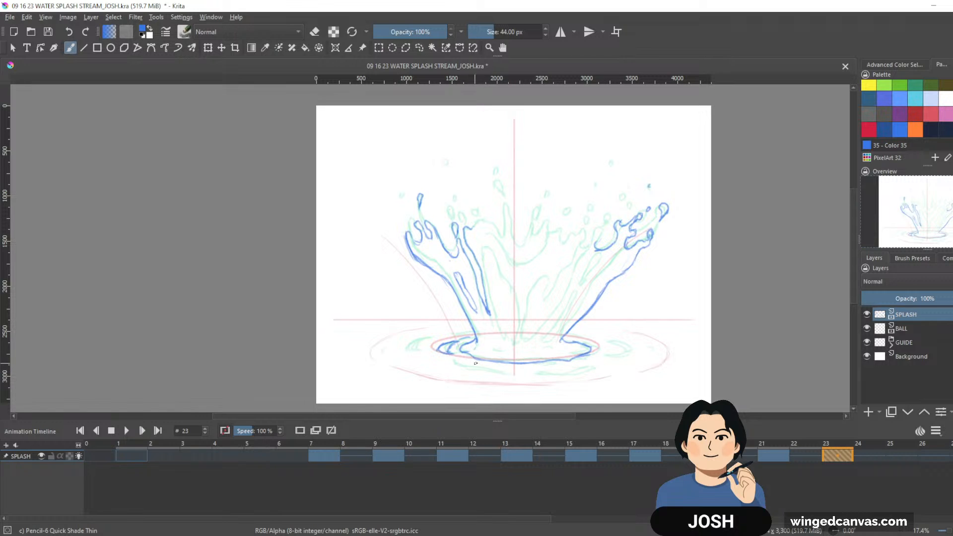
Step: Add the outer ripples in front of the base rim and on both sides of it
mouse_move(471, 359)
mouse_down()
mouse_move(460, 363)
mouse_move(540, 367)
mouse_move(506, 372)
mouse_up()
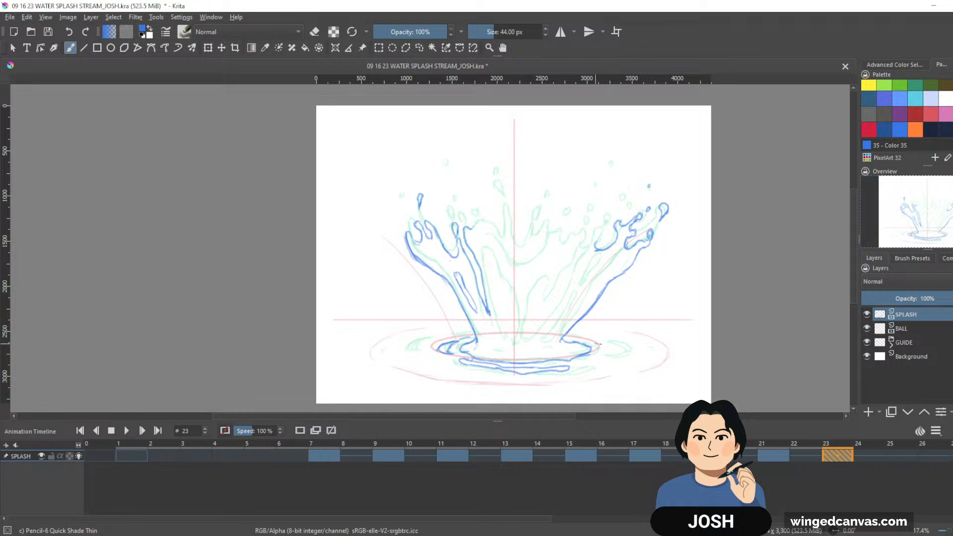
drag(601, 344, 611, 351)
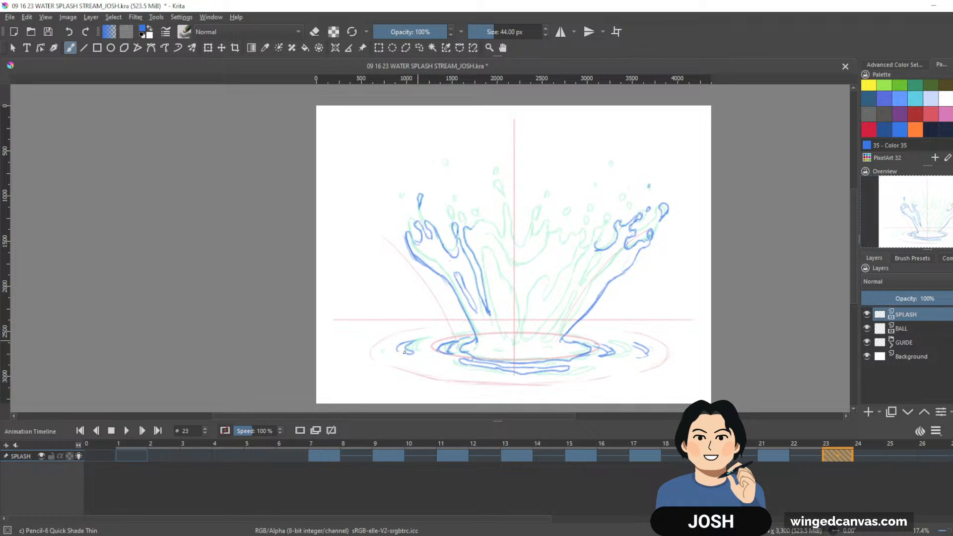
drag(638, 350, 645, 358)
Step: Draw the dipping front rim between the crests, its small tips, and a fold line beneath them
mouse_move(475, 227)
mouse_down()
mouse_move(509, 269)
mouse_move(524, 268)
mouse_move(555, 231)
mouse_up()
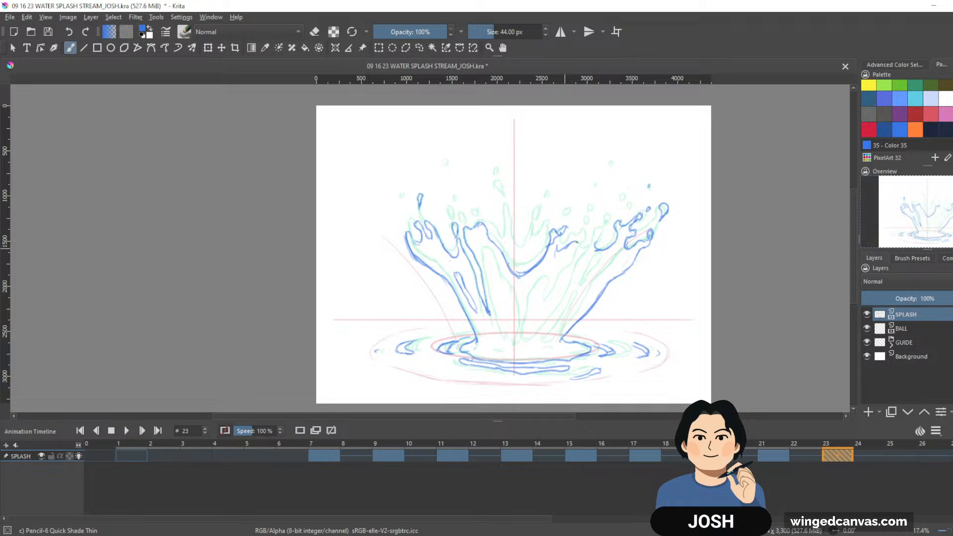
drag(586, 226, 580, 238)
mouse_move(564, 270)
mouse_down()
mouse_move(551, 295)
mouse_move(530, 298)
mouse_up()
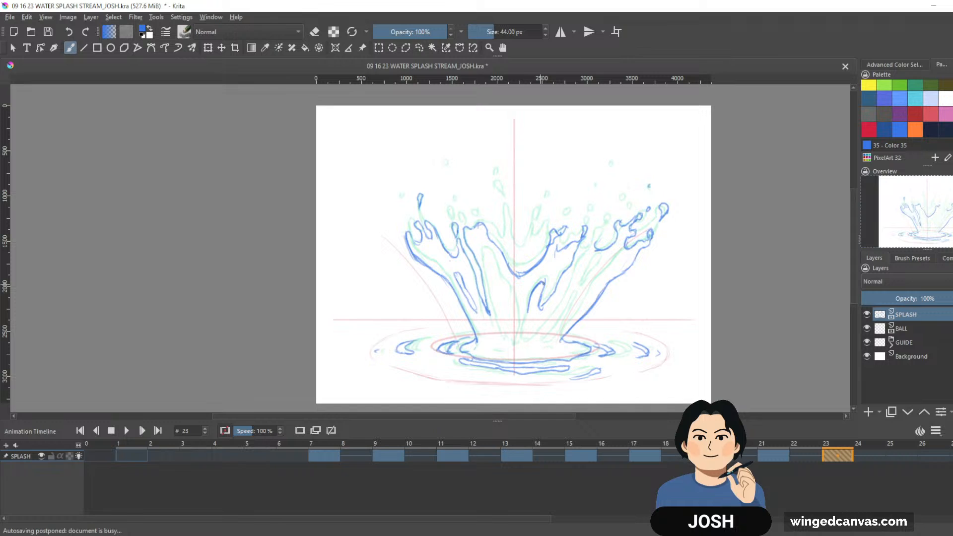
Step: Erase the fold line right of the splash's centre with Eraser Soft and redraw it with Pencil-6 Quick Shade Thin
key(e)
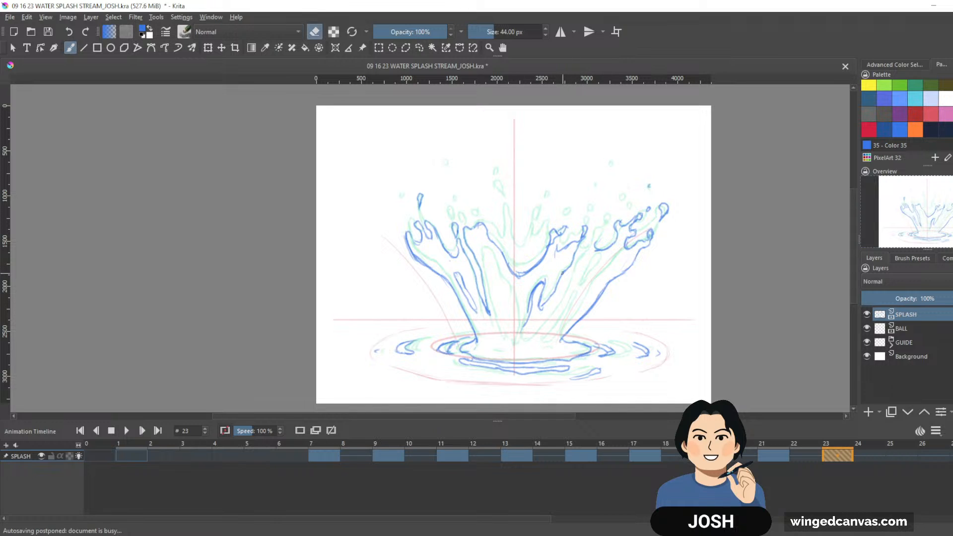
click(920, 262)
click(907, 300)
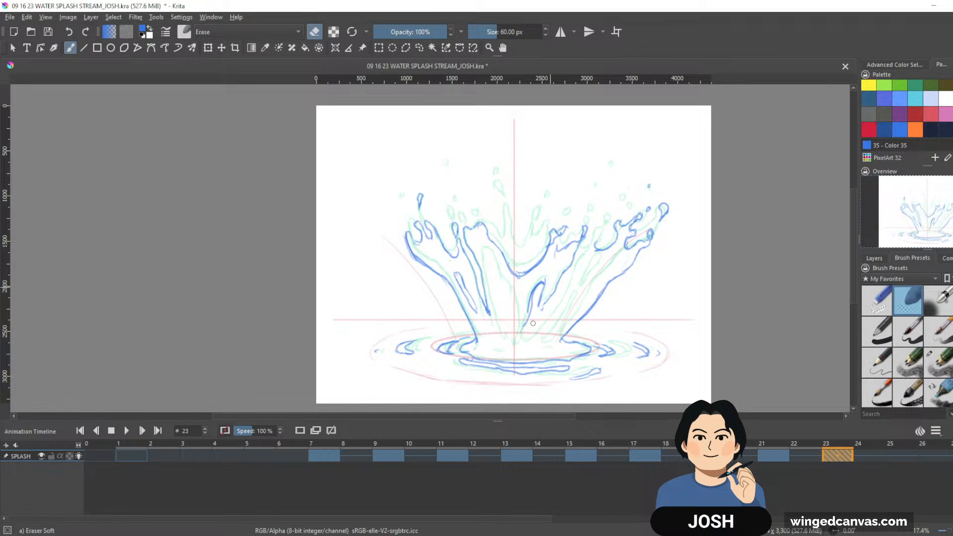
mouse_move(530, 309)
mouse_down()
mouse_move(549, 281)
mouse_move(517, 329)
mouse_up()
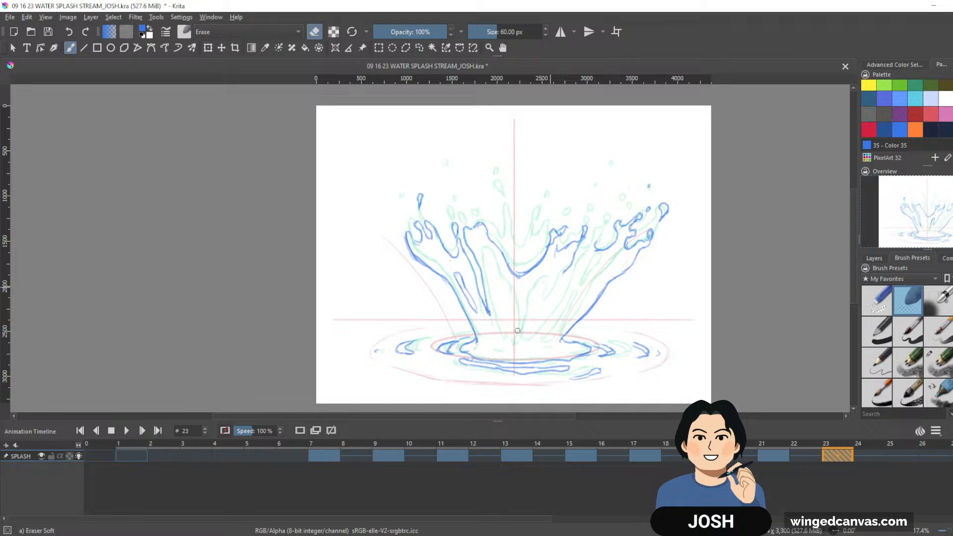
click(943, 368)
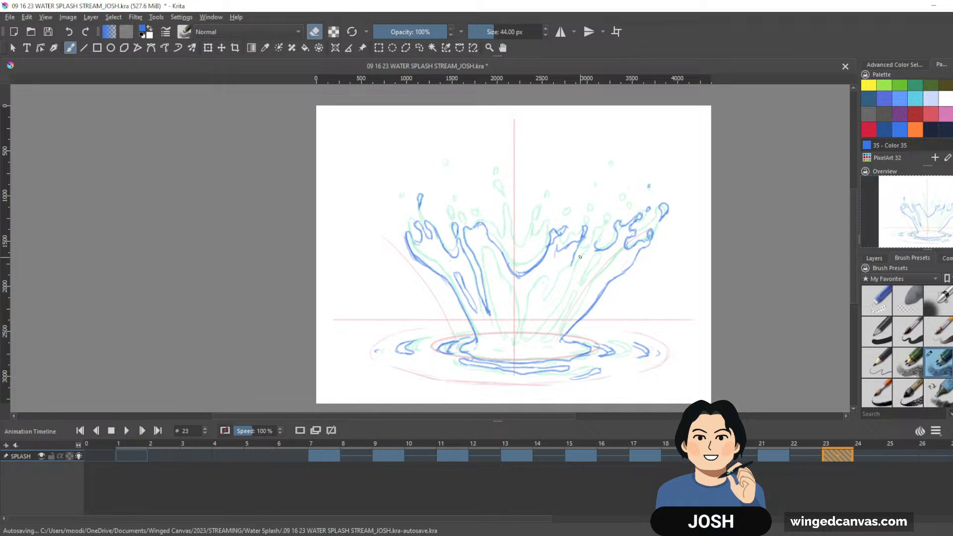
key(e)
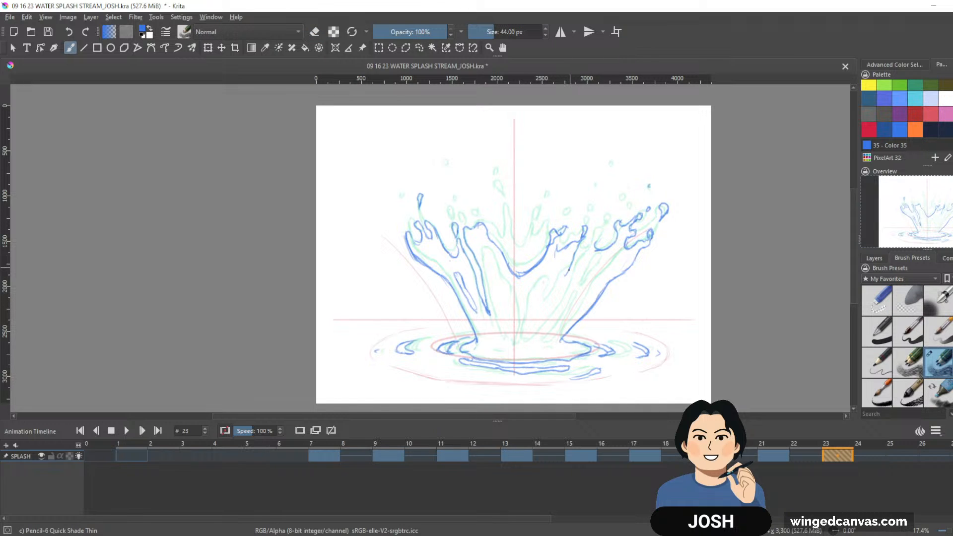
drag(560, 282, 515, 354)
drag(518, 283, 520, 348)
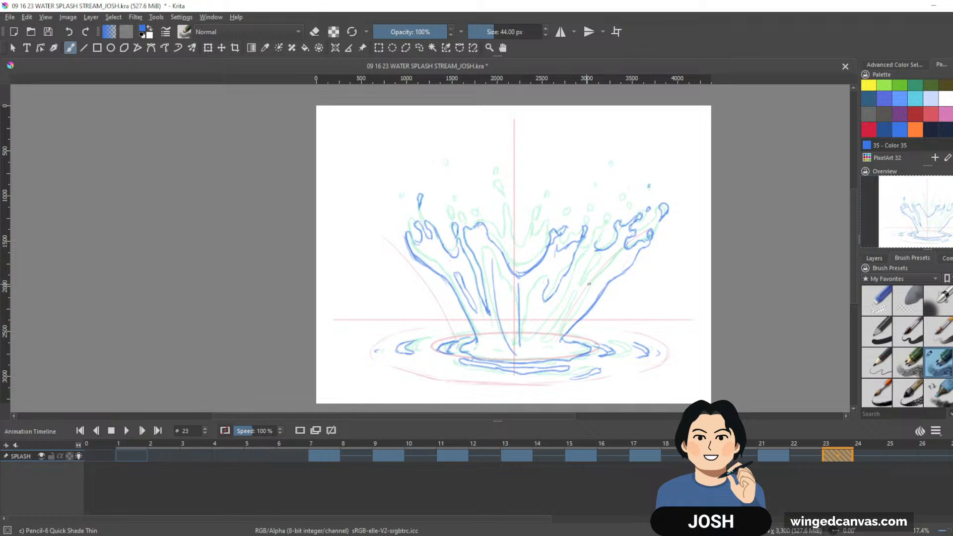
drag(580, 291, 536, 348)
key(ctrl+z)
key(ctrl+z)
key(ctrl+z)
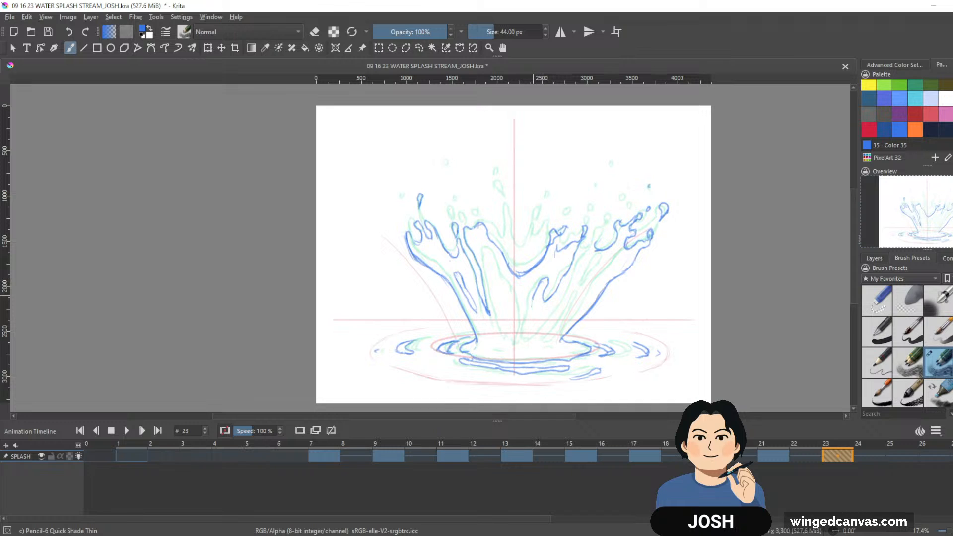
Step: Draw the inner folds down to the splash's base, the back rim's tips, and the droplets above the crest
drag(523, 290, 520, 319)
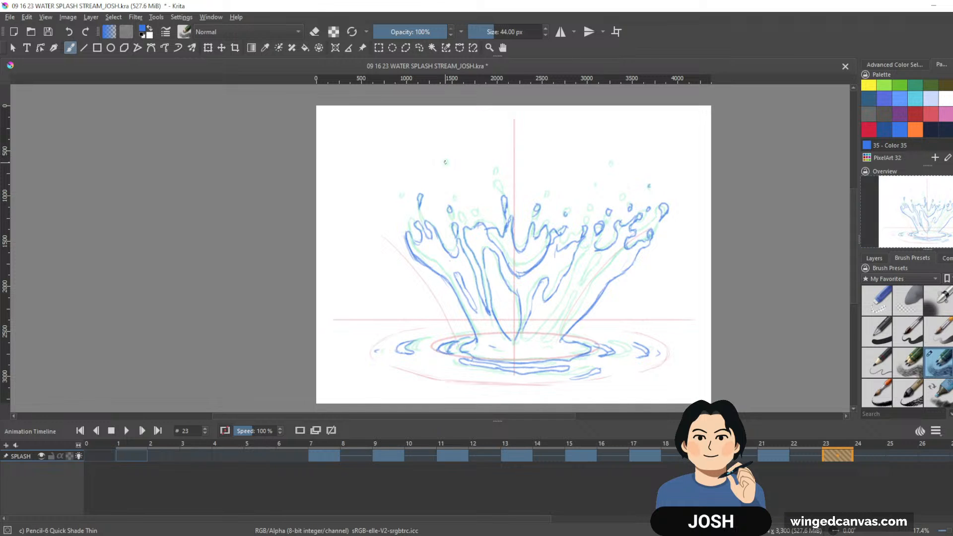
drag(460, 214, 462, 217)
drag(498, 180, 500, 182)
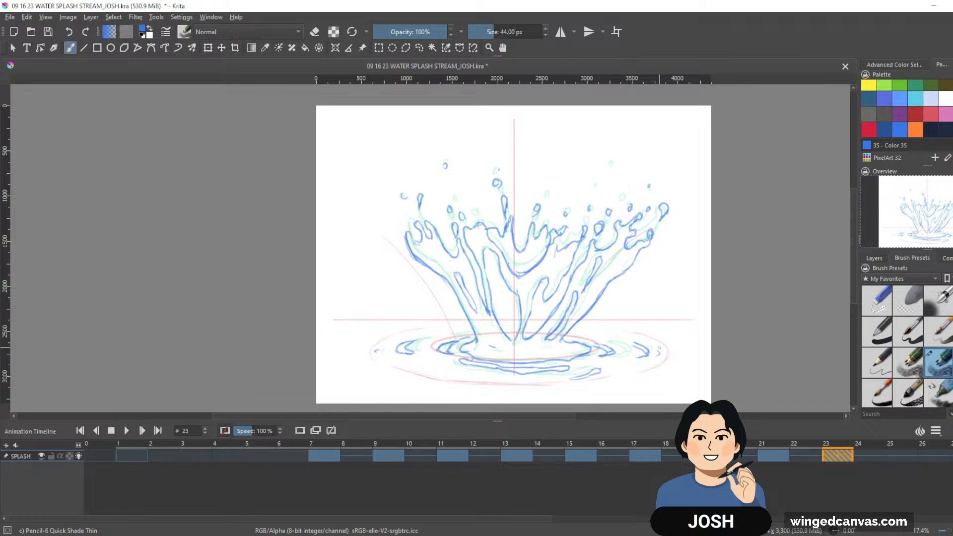
Step: Compare the new drawing with earlier keyframes and play the animation from frame 1 to frame 27
key(comma)
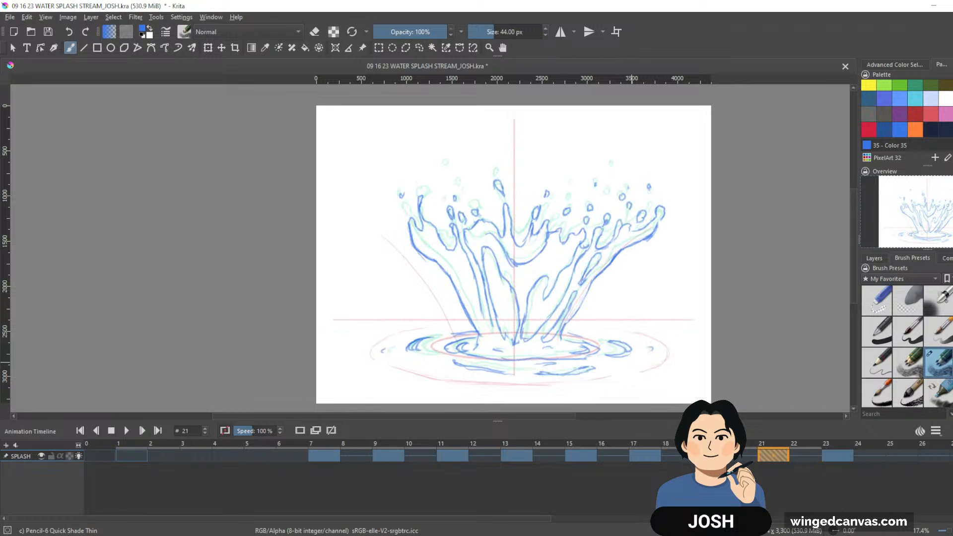
key(comma)
click(330, 455)
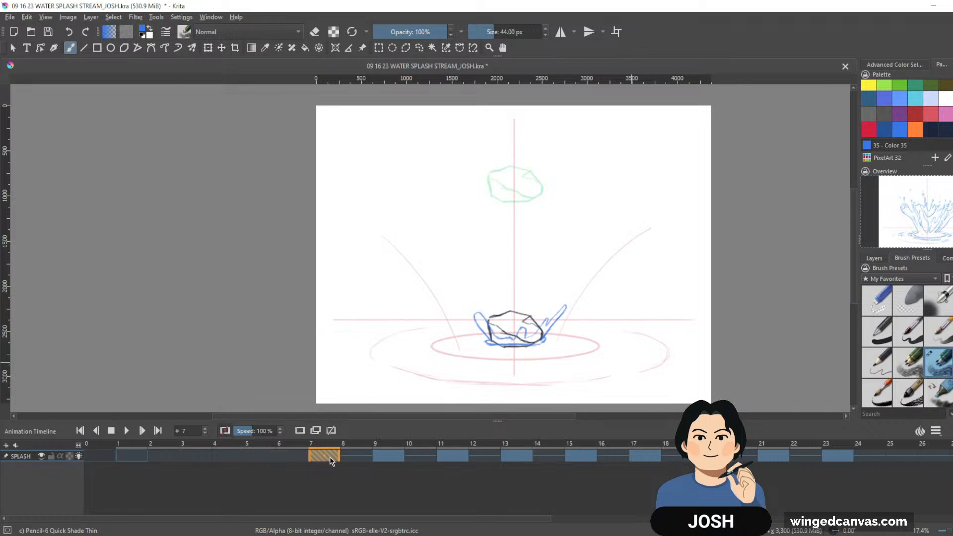
click(139, 458)
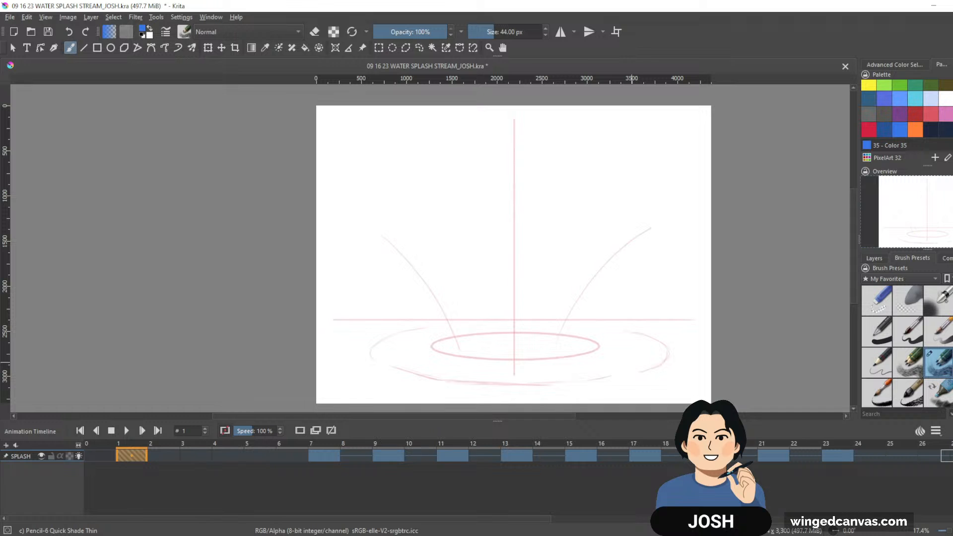
shift+click(951, 456)
key(space)
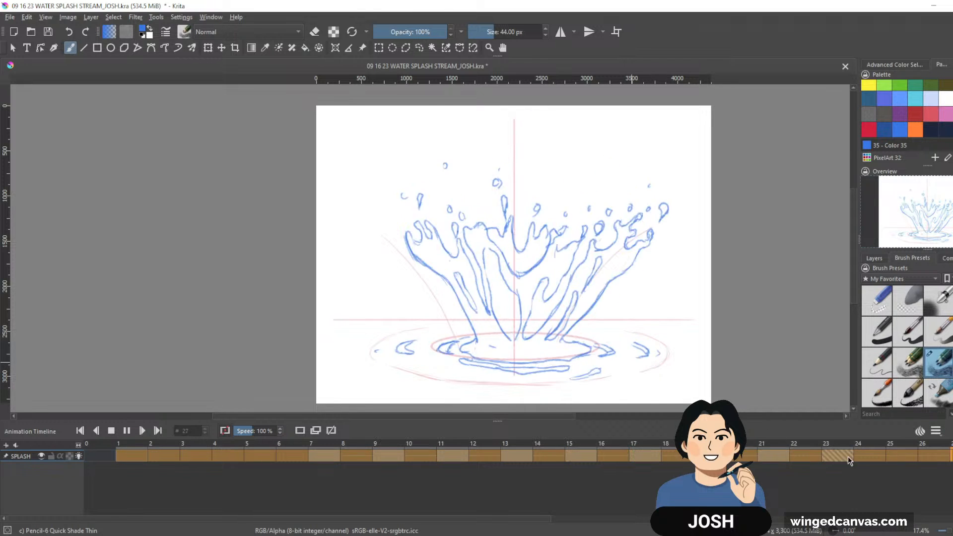
Step: Stop the playback and go to frame 25 for the next SPLASH drawing, bringing the later timeline frames into view
click(866, 455)
click(901, 455)
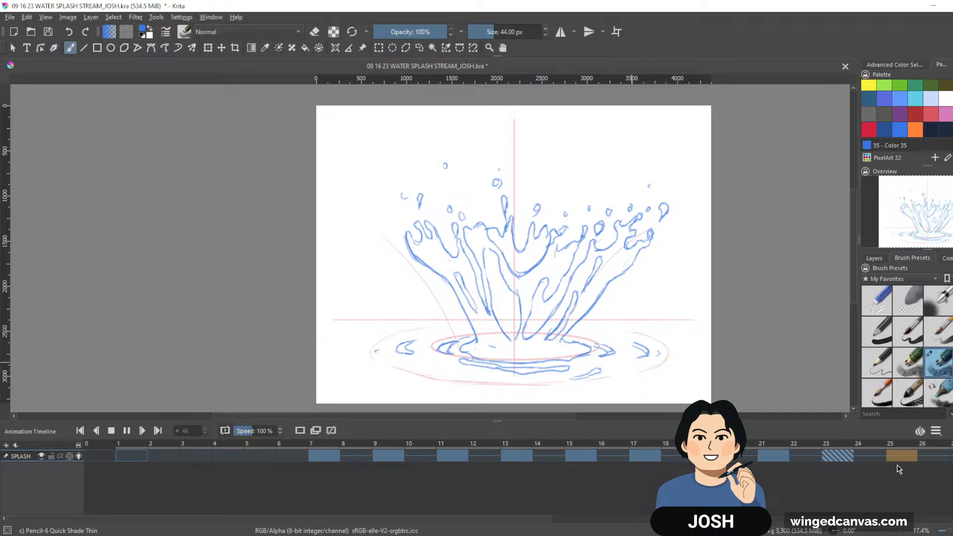
click(896, 455)
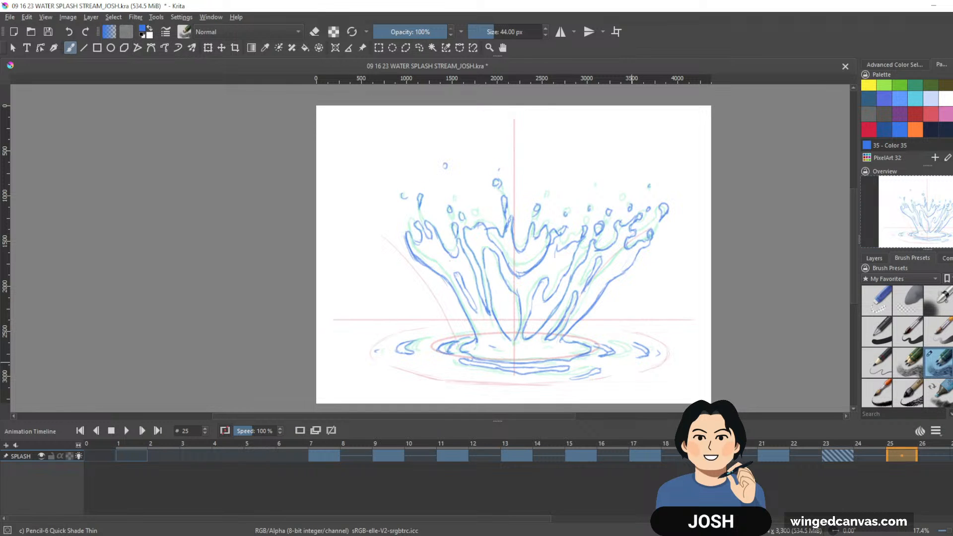
drag(494, 518, 538, 518)
drag(429, 518, 655, 519)
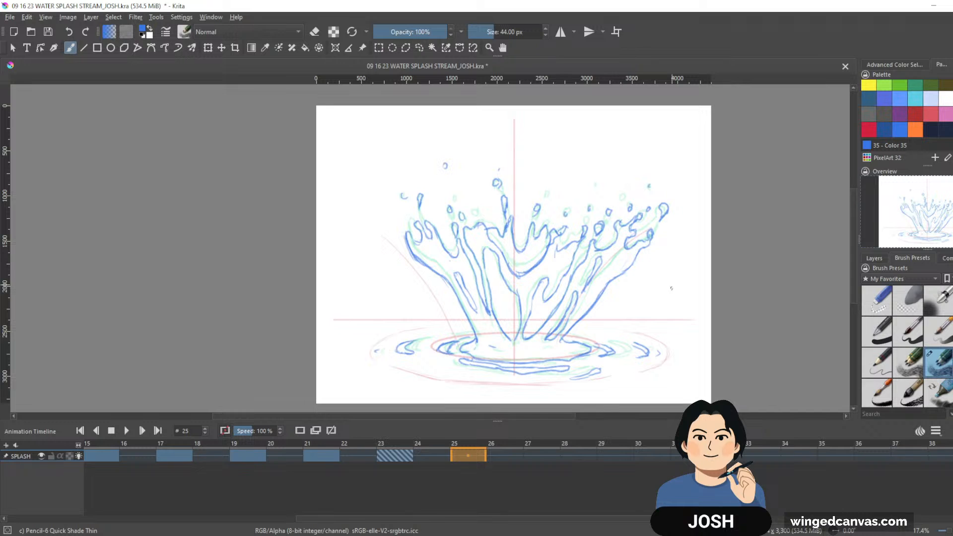
mouse_move(652, 255)
mouse_down()
mouse_move(658, 339)
mouse_move(661, 328)
mouse_up()
drag(643, 285, 567, 346)
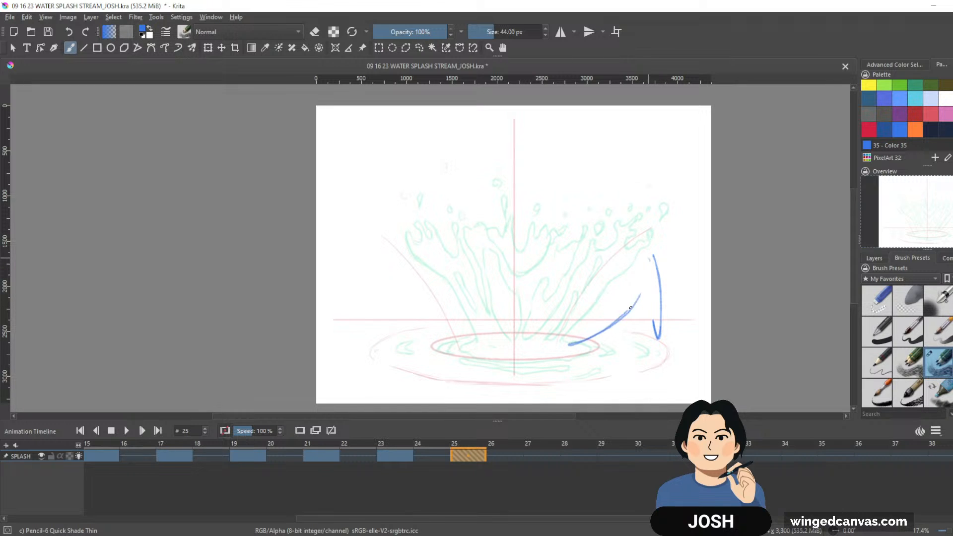
drag(653, 257, 553, 346)
drag(397, 253, 475, 351)
mouse_move(396, 253)
mouse_down()
mouse_move(445, 329)
mouse_move(469, 335)
mouse_up()
key(ctrl+z)
key(ctrl+z)
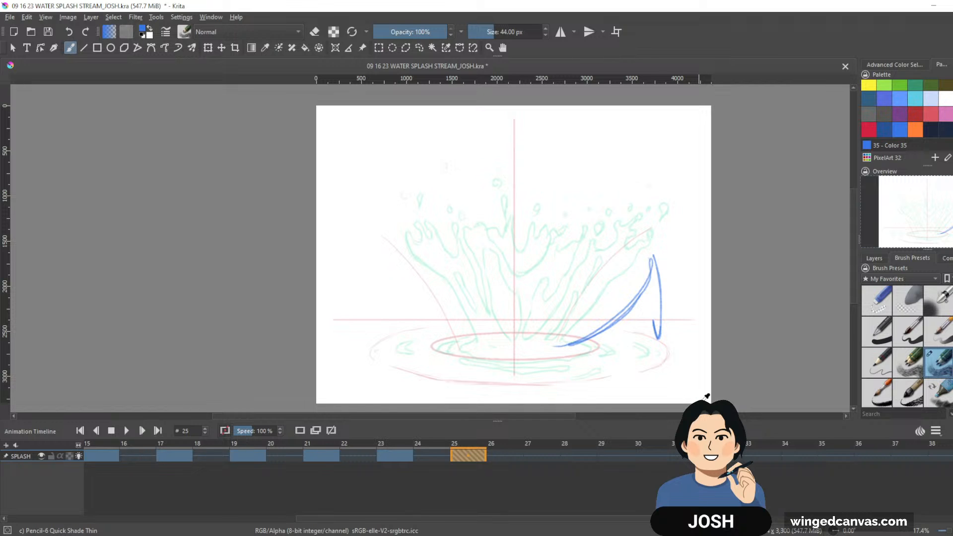
key(ctrl+z)
key(ctrl+z)
Step: Undo the trial arc strokes beside the splash and compare frame 23's drawing before returning to frame 25
drag(656, 268, 660, 300)
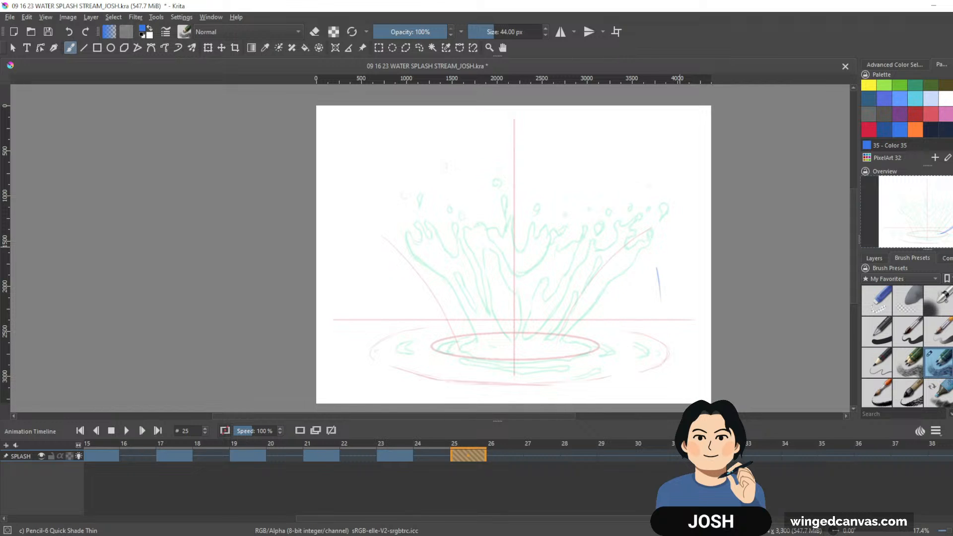
key(ctrl+z)
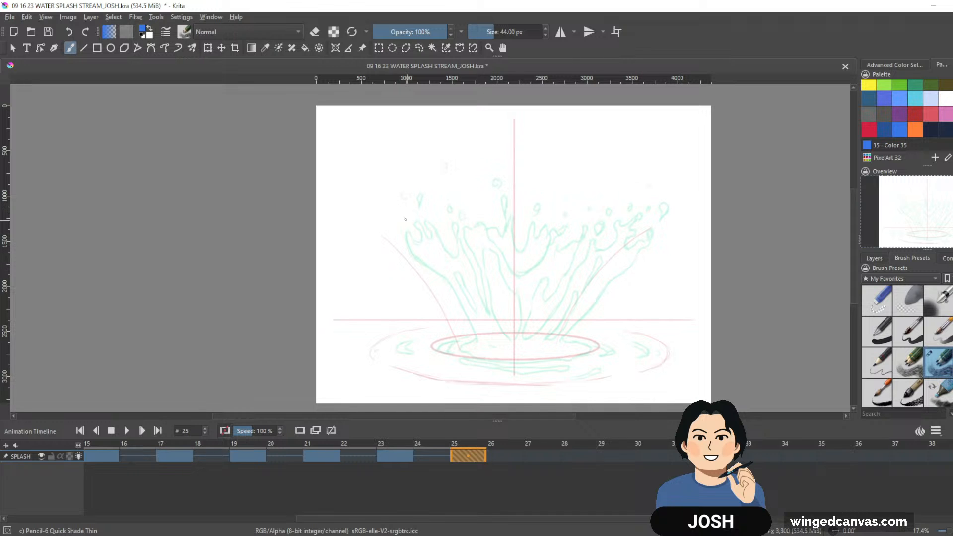
key(Left)
key(Left)
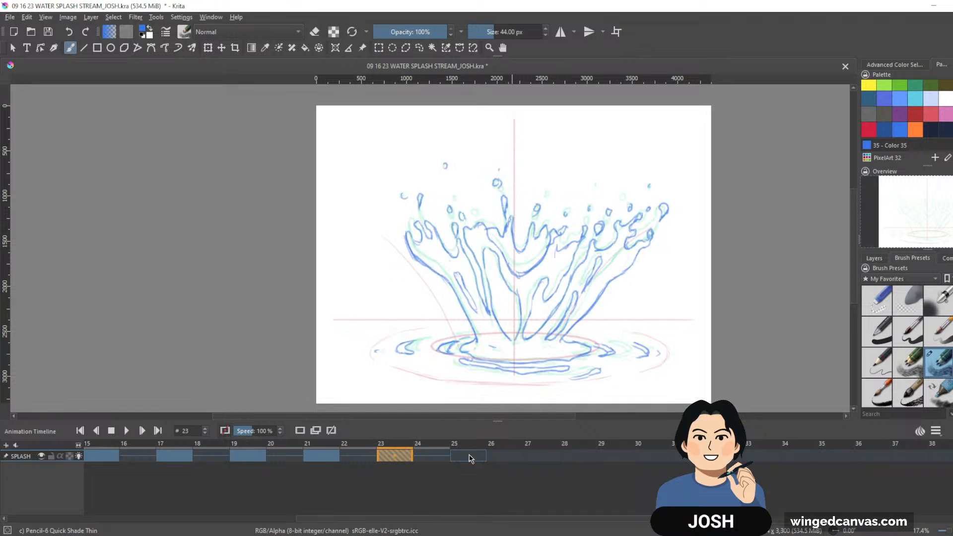
click(467, 455)
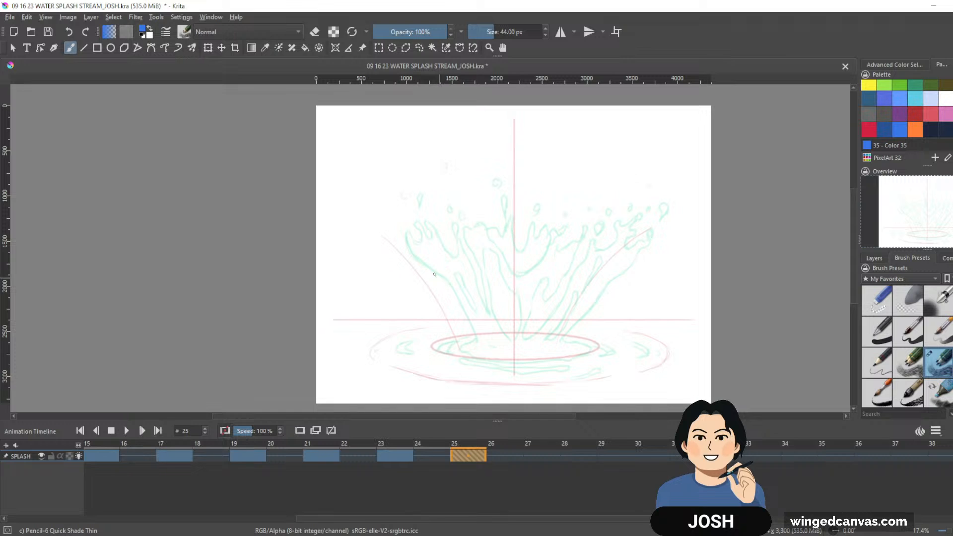
Step: Draw both outer sides of the splash on frame 25, erasing and redrawing the upper part of the left side
mouse_move(409, 247)
mouse_down()
mouse_move(452, 290)
mouse_move(482, 340)
mouse_up()
mouse_move(607, 290)
mouse_down()
mouse_move(587, 316)
mouse_move(606, 306)
mouse_move(567, 334)
mouse_up()
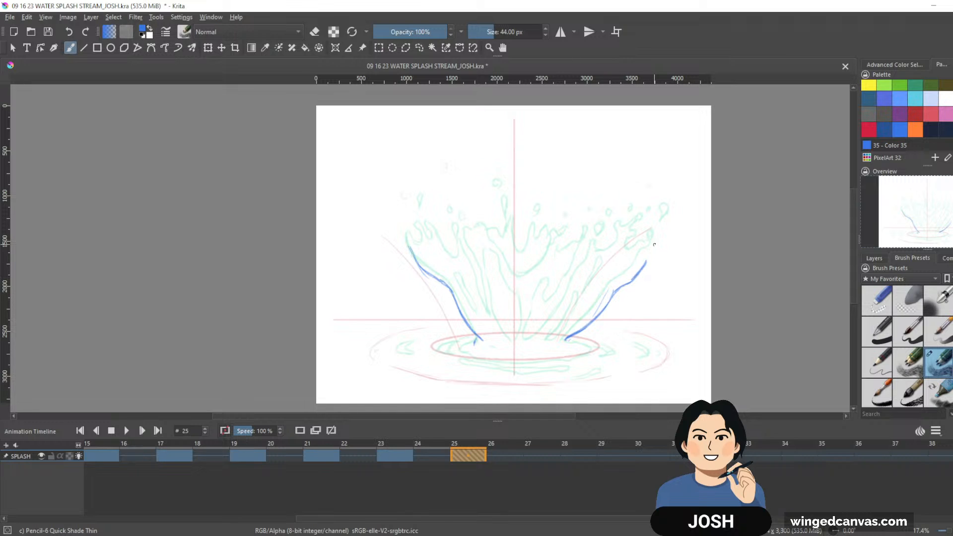
drag(650, 233, 649, 238)
key(e)
drag(453, 294, 426, 268)
key(e)
drag(405, 249, 447, 293)
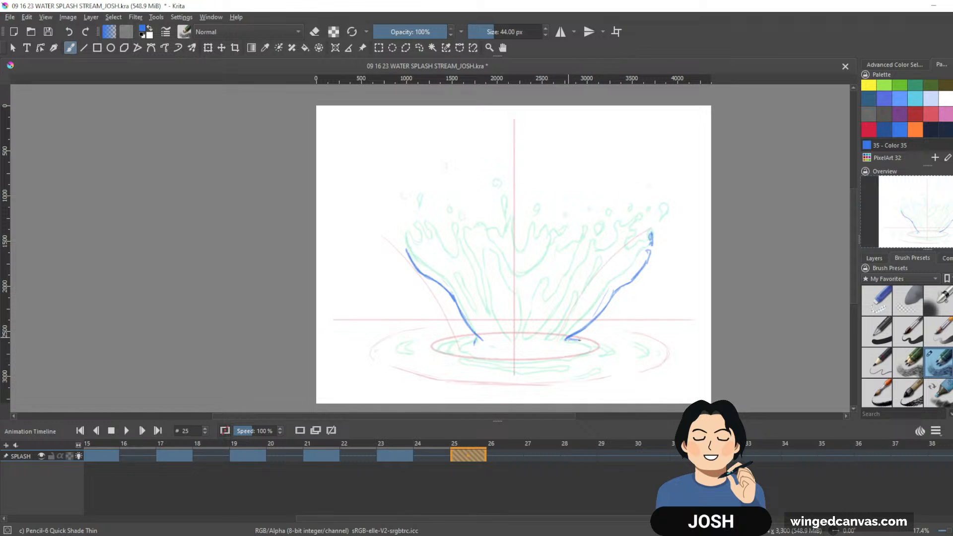
Step: Draw the splash's base outline along the pool ellipse, with small ripple marks inside it and at its left end
mouse_move(499, 349)
mouse_down()
mouse_move(490, 348)
mouse_move(595, 346)
mouse_up()
mouse_move(475, 339)
mouse_down()
mouse_move(457, 347)
mouse_move(464, 353)
mouse_up()
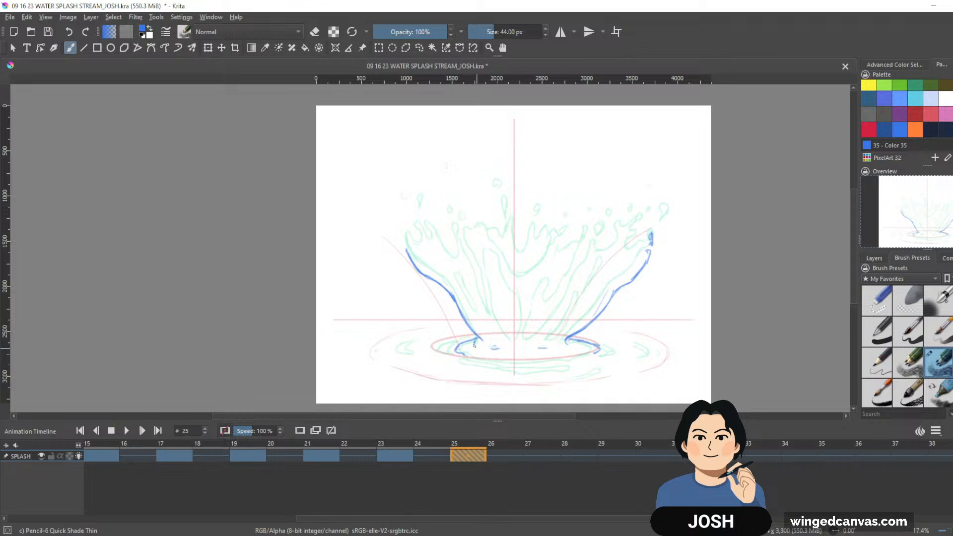
key(e)
key(e)
mouse_move(444, 341)
mouse_down()
mouse_move(431, 350)
mouse_move(446, 342)
mouse_up()
mouse_move(469, 357)
mouse_down()
mouse_move(459, 362)
mouse_move(500, 370)
mouse_move(480, 361)
mouse_move(570, 360)
mouse_move(548, 355)
mouse_up()
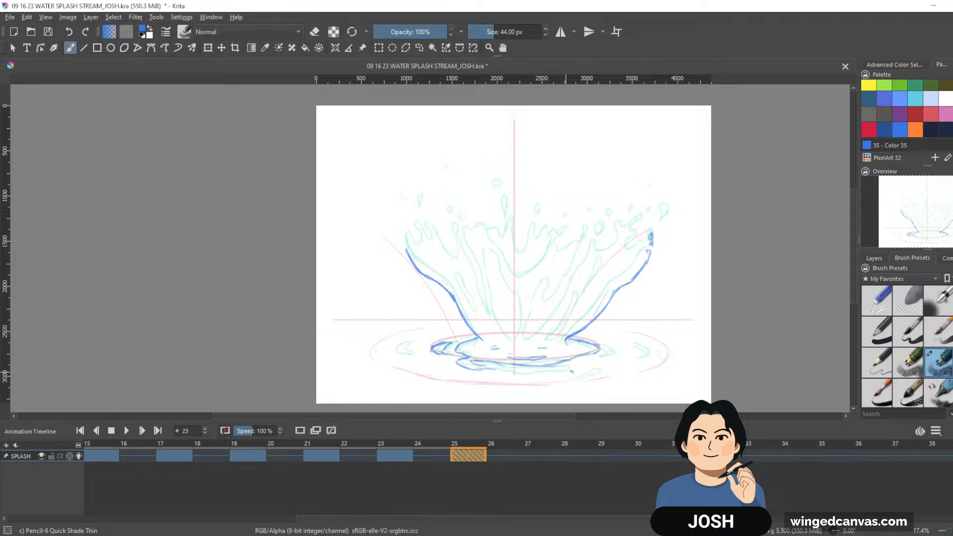
Step: Draw the ripples in front of the base and the curved outer ripple marks on both sides of the pool
drag(539, 366, 561, 366)
drag(483, 366, 502, 364)
key(e)
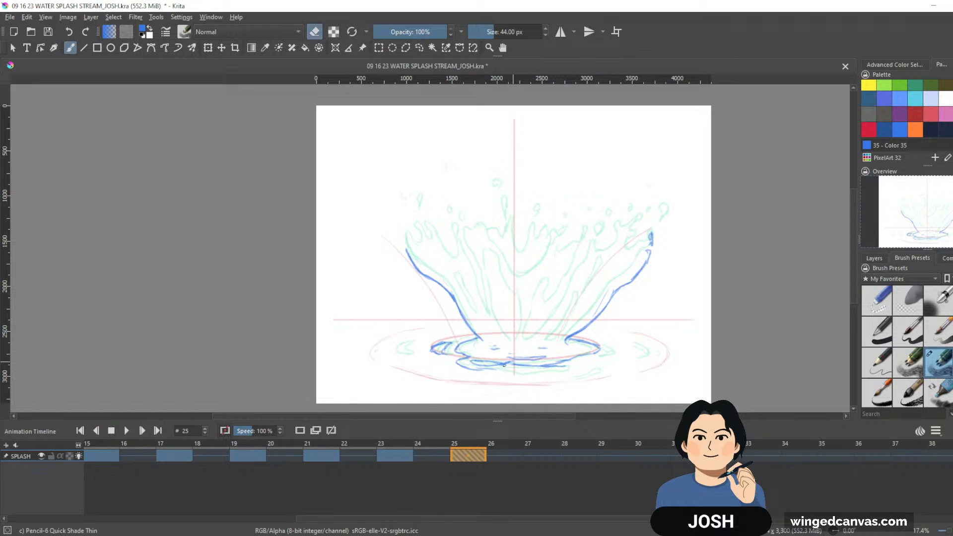
mouse_move(509, 362)
mouse_down()
mouse_move(570, 367)
mouse_move(480, 371)
mouse_move(527, 376)
mouse_up()
key(e)
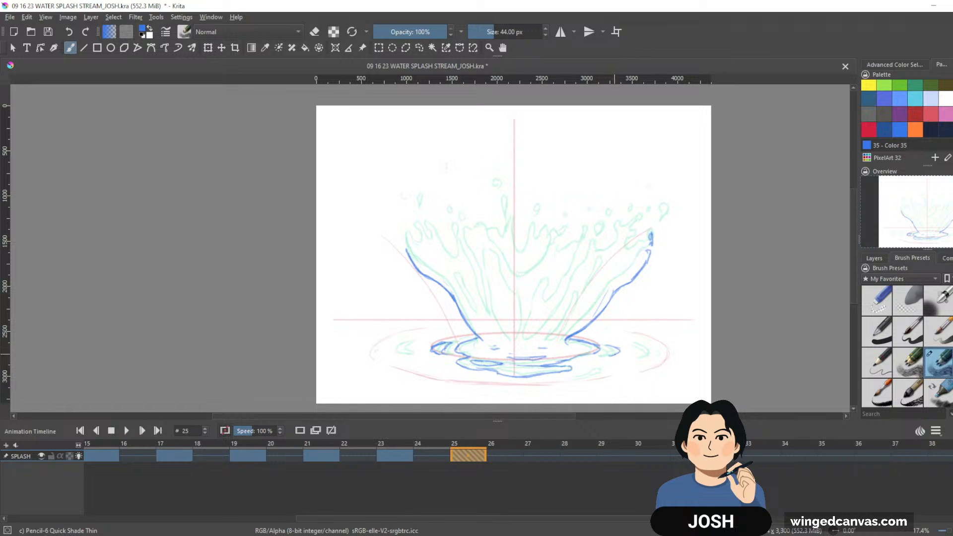
drag(614, 352, 608, 348)
mouse_move(410, 343)
mouse_down()
mouse_move(390, 349)
mouse_move(400, 355)
mouse_up()
mouse_move(653, 347)
mouse_down()
mouse_move(663, 353)
mouse_move(564, 379)
mouse_up()
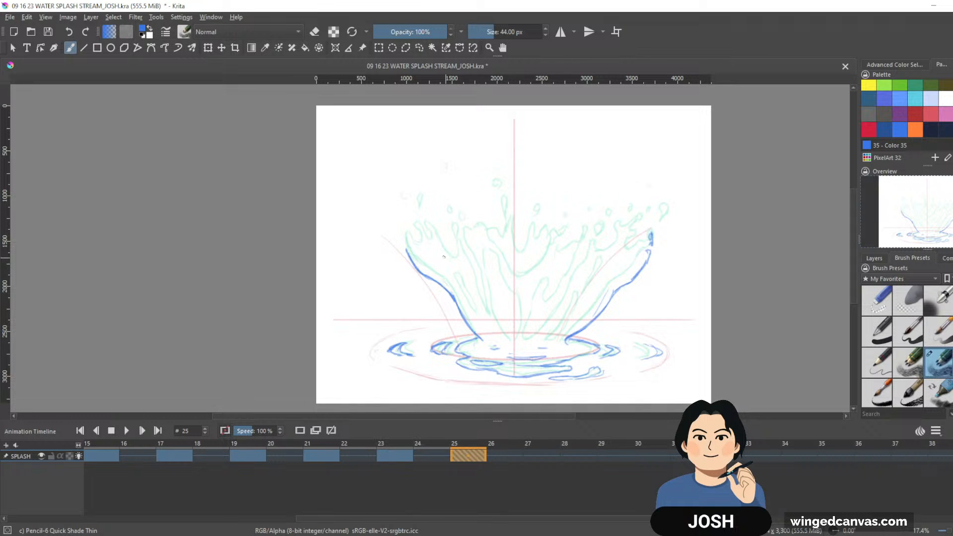
Step: Draw the left crest with its curled tips and droplets, plus the first inner fold beneath it
mouse_move(404, 238)
mouse_down()
mouse_move(404, 228)
mouse_move(413, 246)
mouse_move(454, 261)
mouse_move(461, 250)
mouse_up()
drag(458, 290, 483, 326)
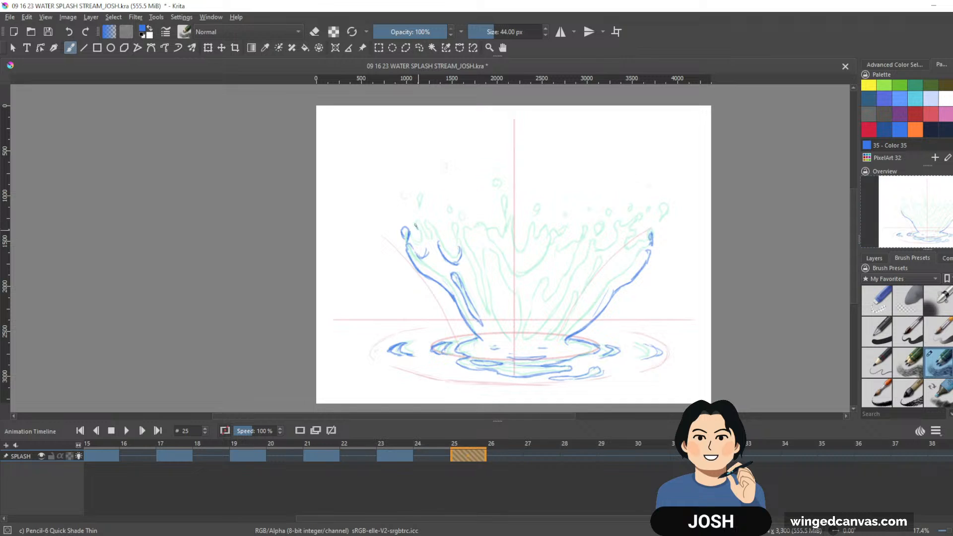
drag(418, 217, 430, 232)
key(e)
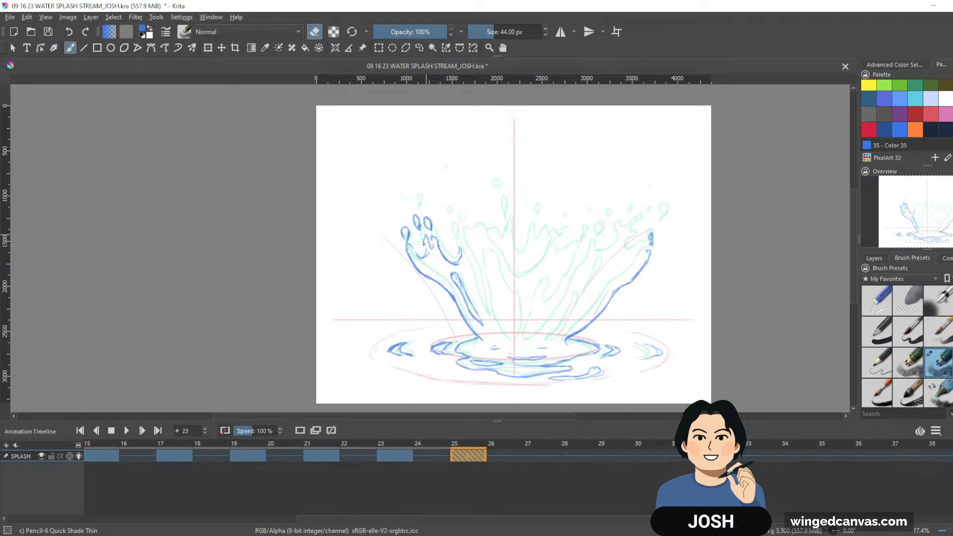
key(e)
Step: Draw the remaining inner folds on the splash's left side and the front crest dipping through the centre to the right peak
drag(468, 257, 488, 314)
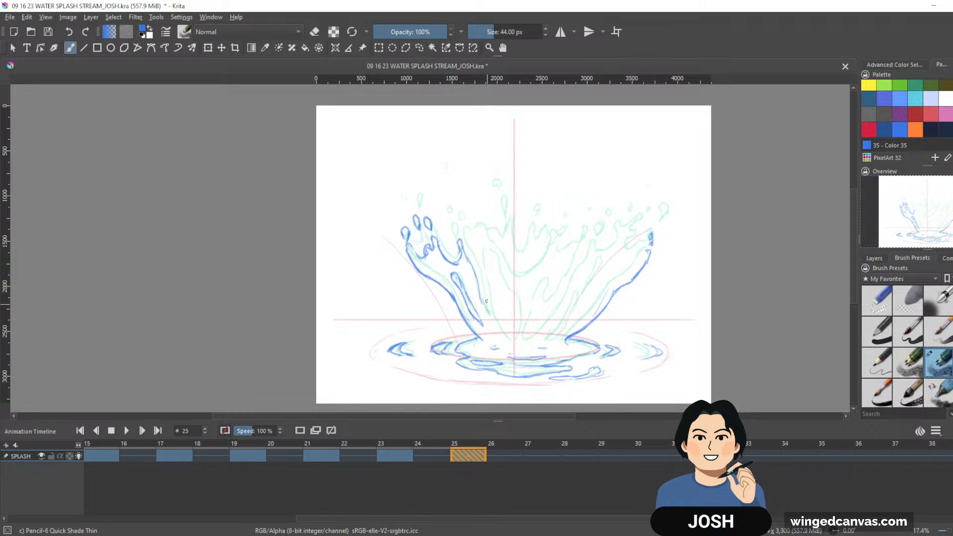
key(e)
key(e)
drag(474, 270, 480, 294)
key(e)
key(e)
drag(464, 254, 494, 323)
key(e)
key(e)
drag(467, 228, 485, 226)
drag(479, 287, 493, 323)
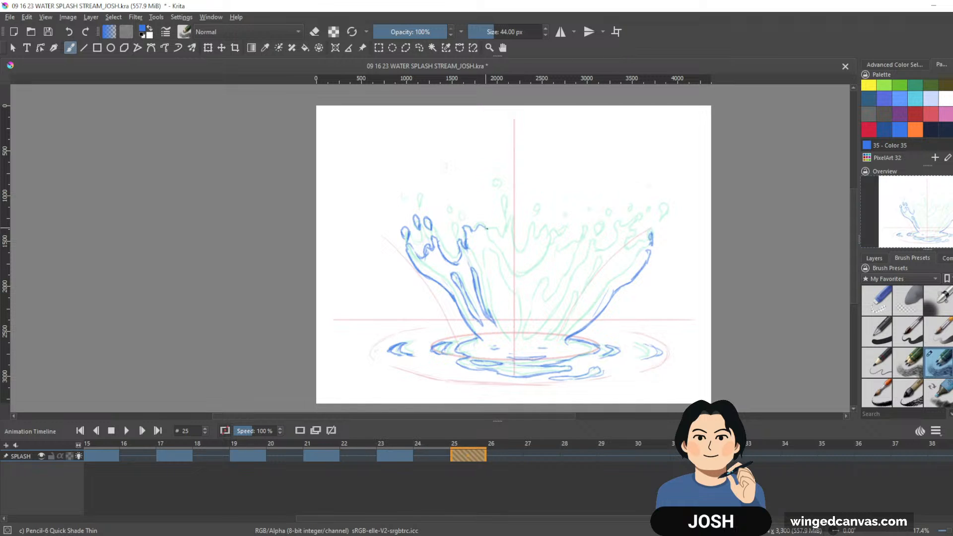
mouse_move(481, 228)
mouse_down()
mouse_move(505, 270)
mouse_move(545, 268)
mouse_move(579, 242)
mouse_up()
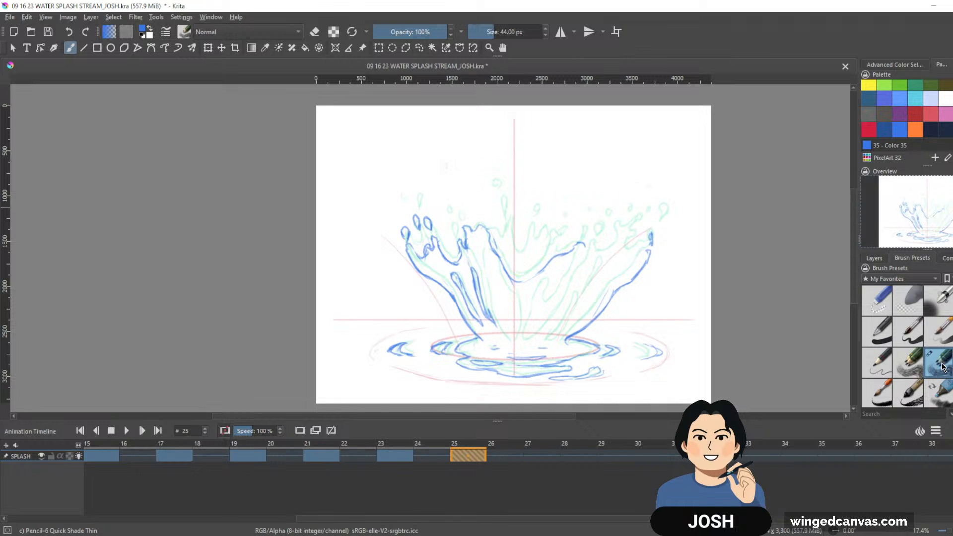
Step: Review the Size and Opacity pen settings of Pencil-6 Quick Shade Thin in the Brush Editor
mouse_move(943, 367)
click(166, 32)
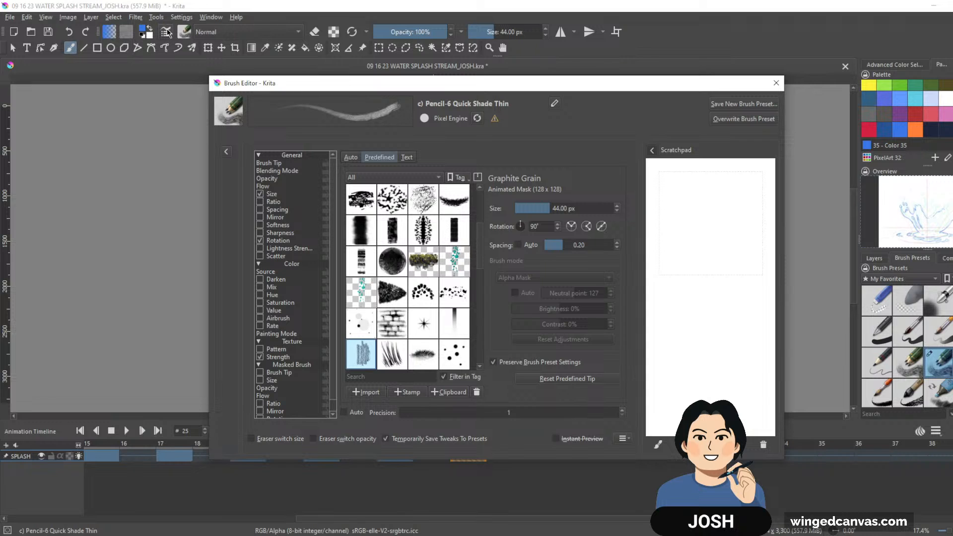
drag(380, 90, 398, 66)
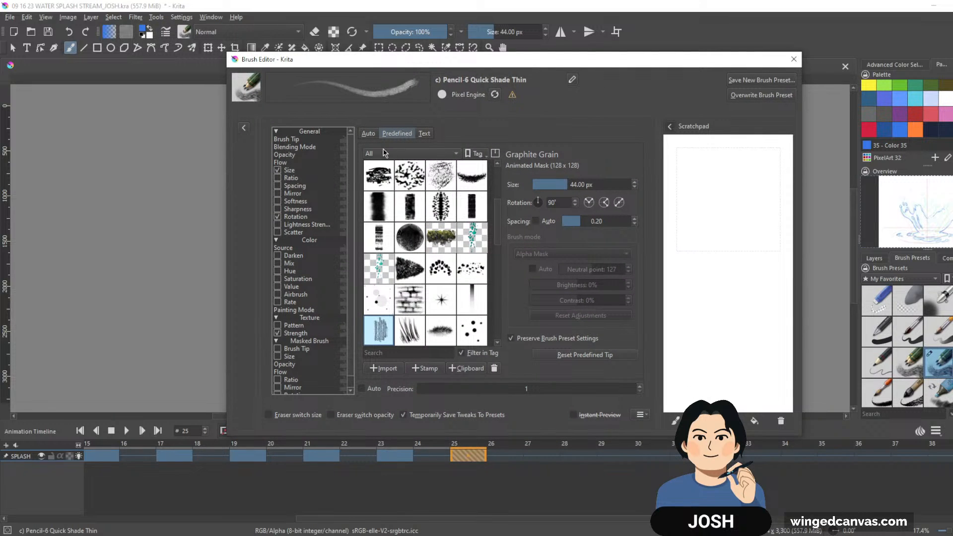
click(294, 170)
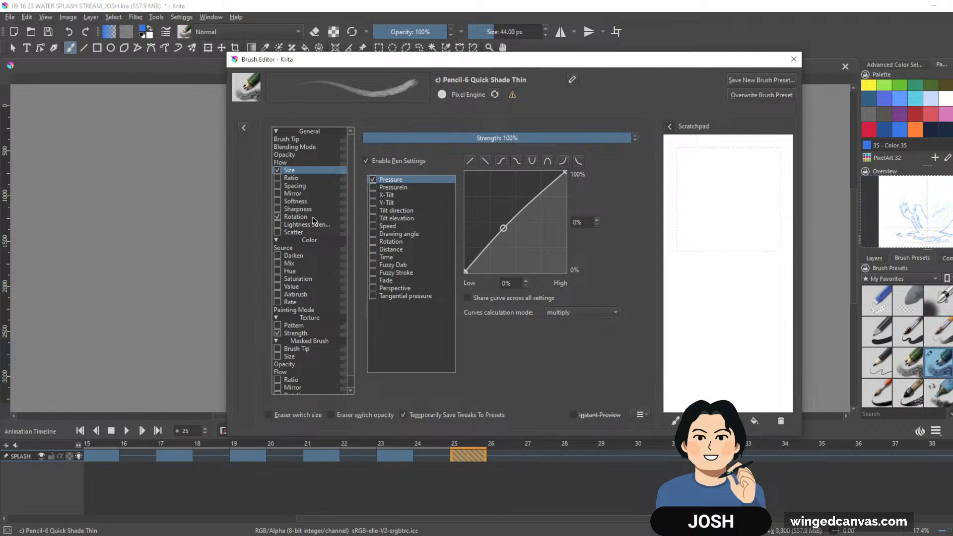
click(302, 155)
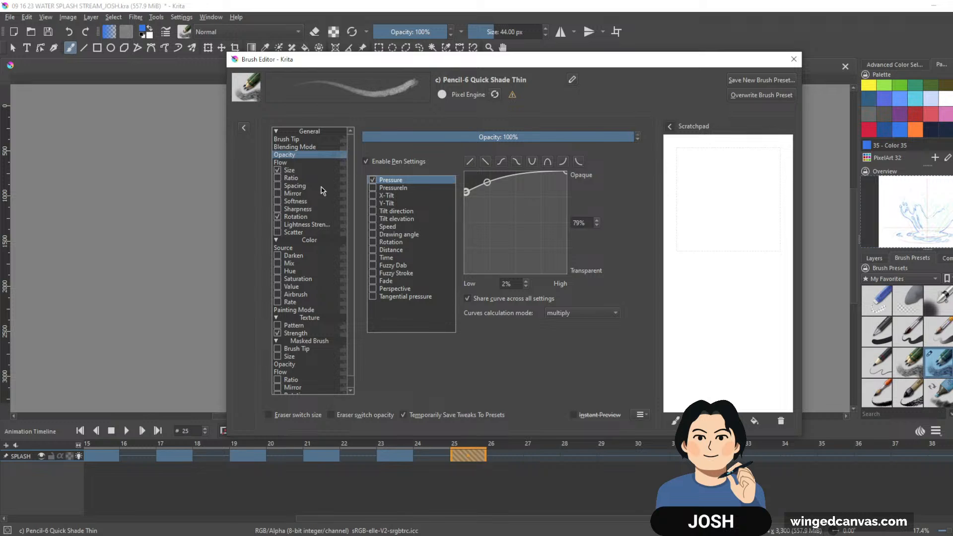
click(794, 61)
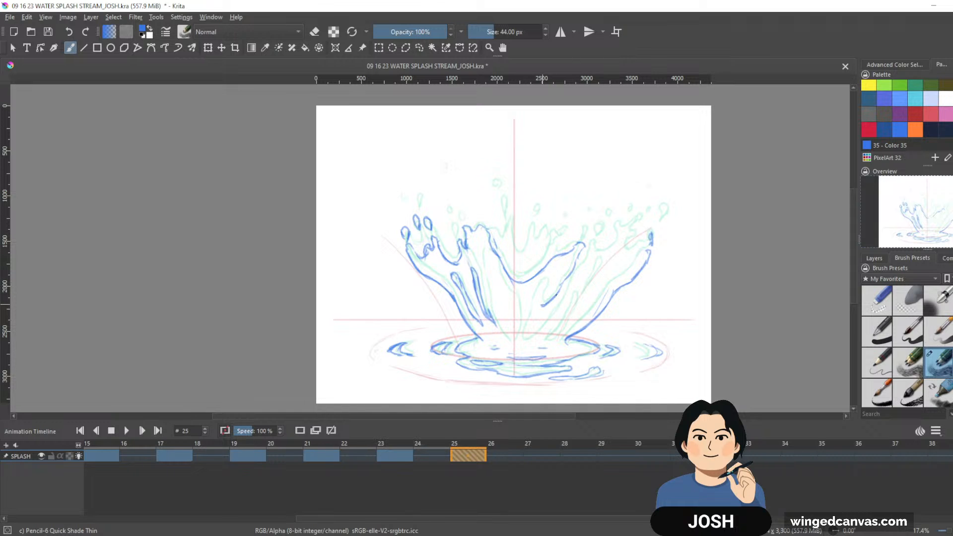
Step: Draw the inner folds right of the centre and the right crest's curled tips with droplets above them
mouse_move(547, 284)
mouse_down()
mouse_move(523, 339)
mouse_move(543, 331)
mouse_up()
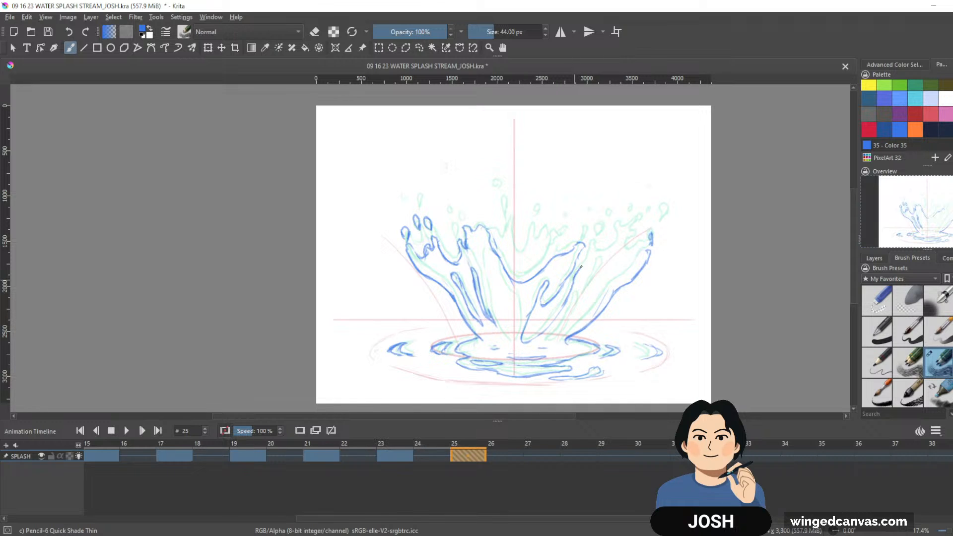
drag(592, 256, 598, 242)
drag(661, 334, 636, 322)
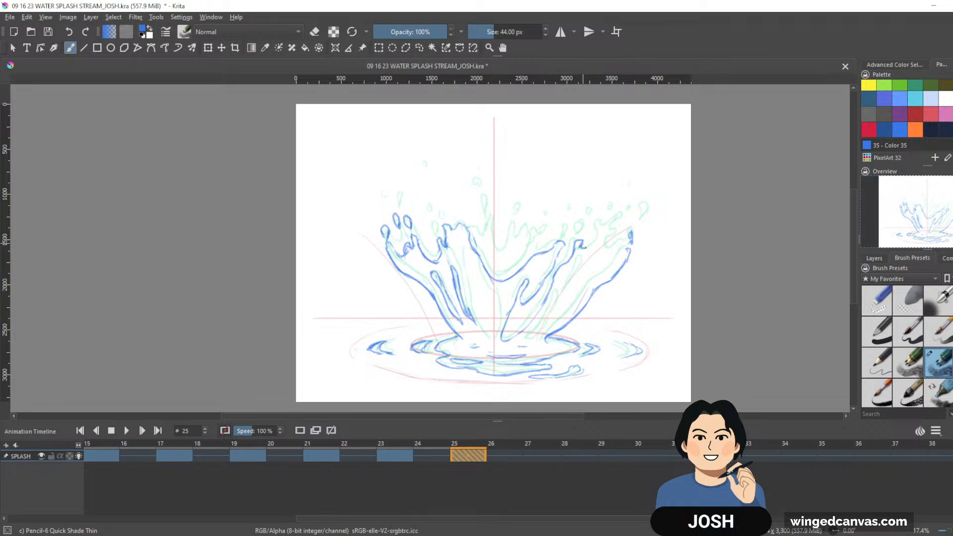
mouse_move(585, 247)
mouse_down()
mouse_move(600, 241)
mouse_move(597, 225)
mouse_move(579, 228)
mouse_up()
key(ctrl+z)
key(ctrl+z)
mouse_move(580, 226)
mouse_down()
mouse_move(606, 229)
mouse_move(618, 213)
mouse_move(608, 244)
mouse_up()
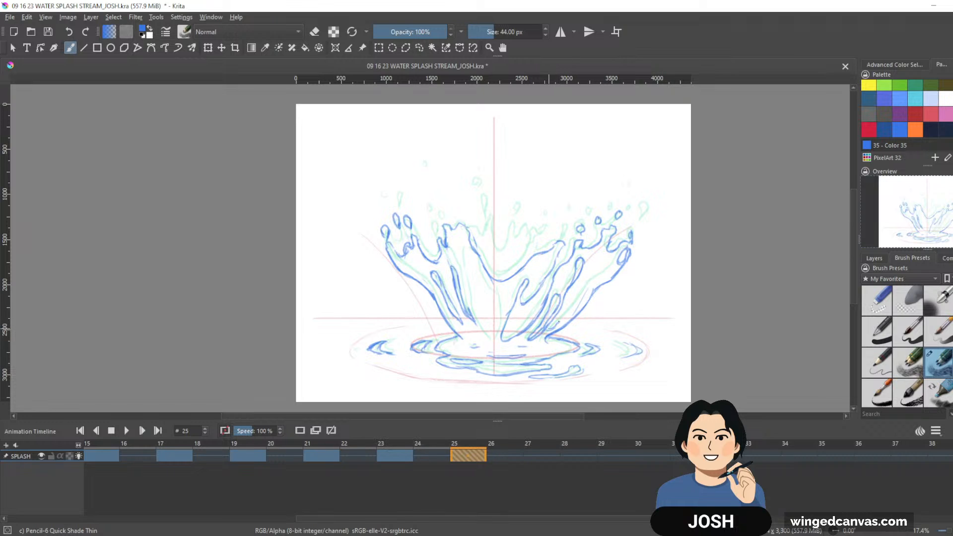
Step: Restore the brush colour to Color 35 blue and erase the stray black stroke near the splash's base
key(d)
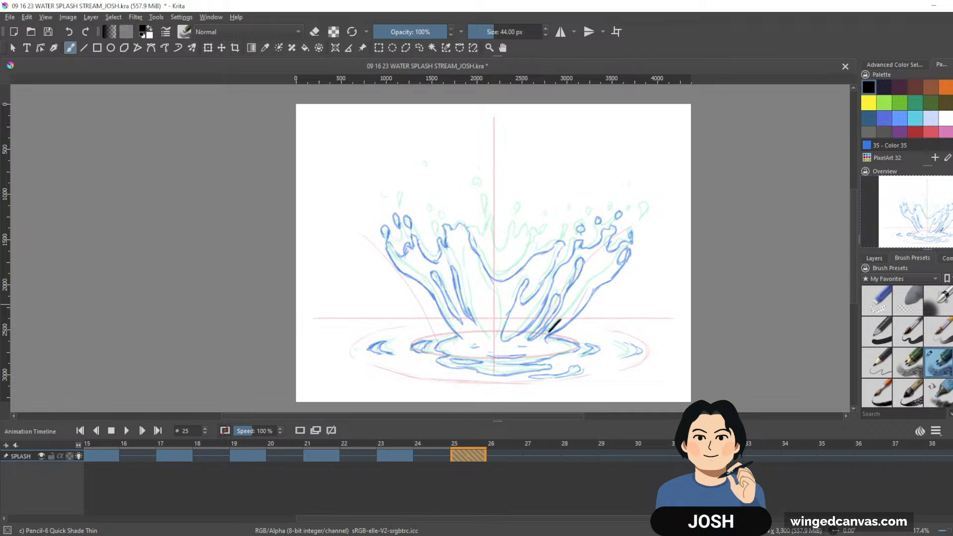
scroll(921, 123, down, 1)
click(899, 130)
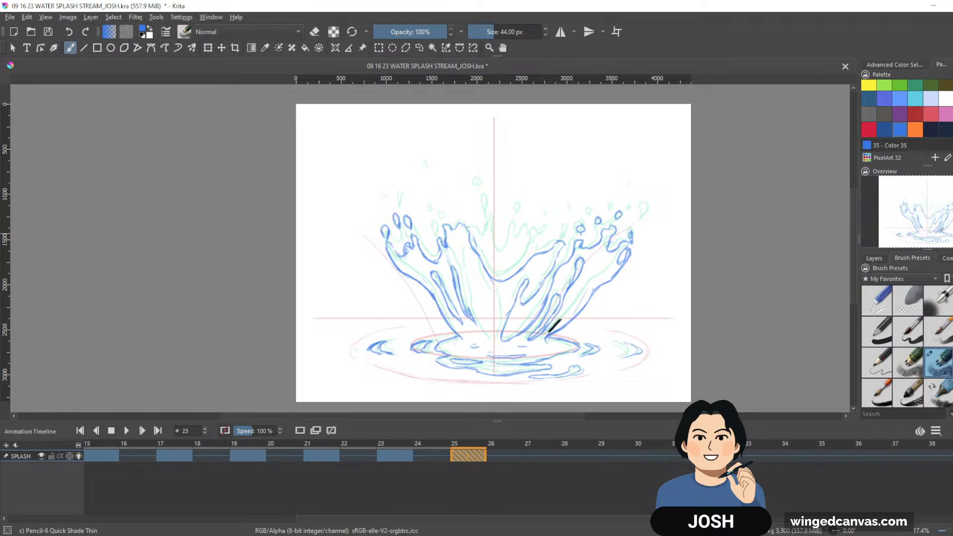
key(e)
key(e)
Step: Draw the central folds down to the base, and the back rim's first tip and droplets above the left and centre
mouse_move(476, 265)
mouse_down()
mouse_move(501, 295)
mouse_move(502, 325)
mouse_up()
mouse_move(461, 272)
mouse_down()
mouse_move(473, 314)
mouse_move(496, 340)
mouse_up()
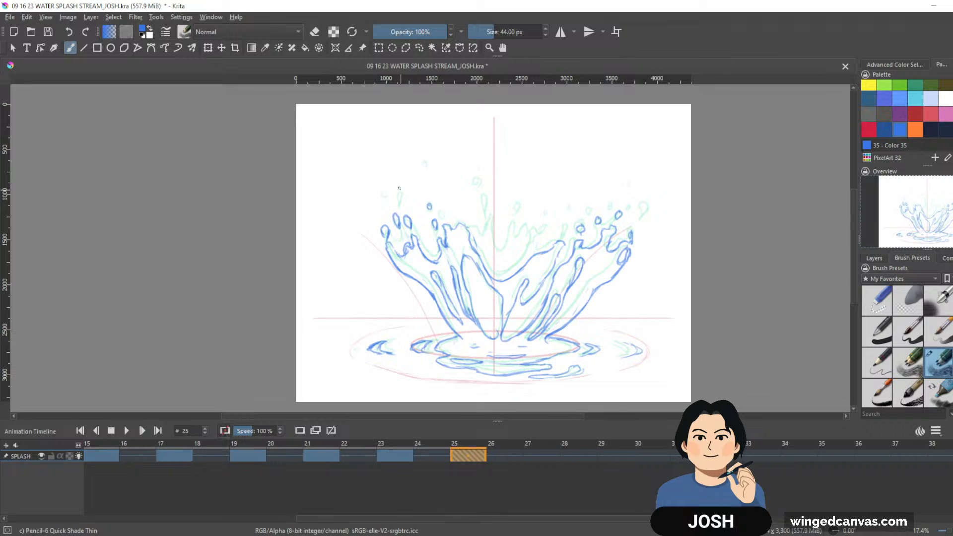
drag(401, 192, 399, 201)
mouse_move(469, 229)
mouse_down()
mouse_move(473, 251)
mouse_move(488, 223)
mouse_up()
drag(477, 181, 476, 182)
Step: Draw the back rim from the centre to the right with its tips and droplets, and add a drop at the front crest's dip
key(e)
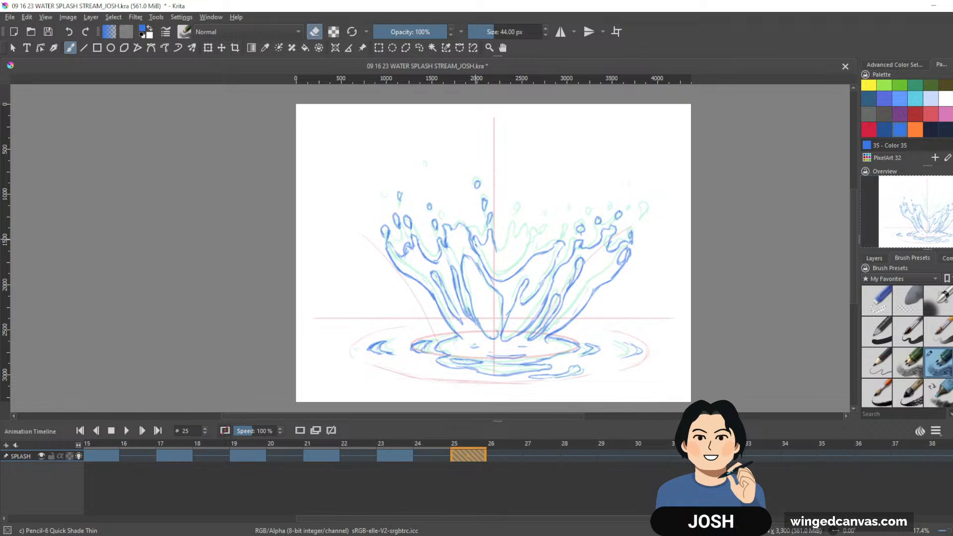
key(e)
mouse_move(493, 245)
mouse_down()
mouse_move(498, 255)
mouse_move(507, 244)
mouse_up()
key(e)
key(e)
mouse_move(499, 254)
mouse_down()
mouse_move(510, 235)
mouse_move(516, 240)
mouse_up()
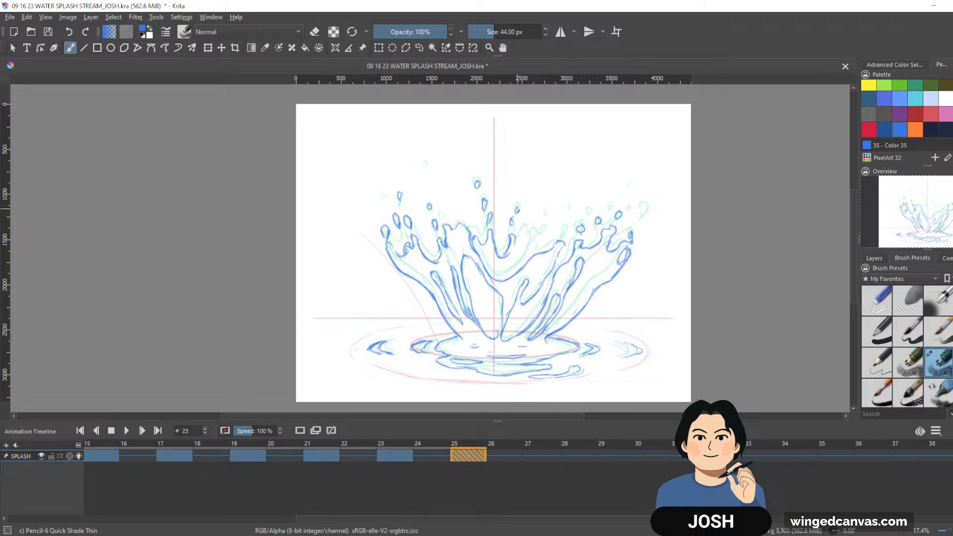
key(e)
drag(511, 250, 505, 257)
key(e)
drag(497, 272, 498, 280)
mouse_move(498, 269)
mouse_down()
mouse_move(509, 268)
mouse_move(508, 279)
mouse_up()
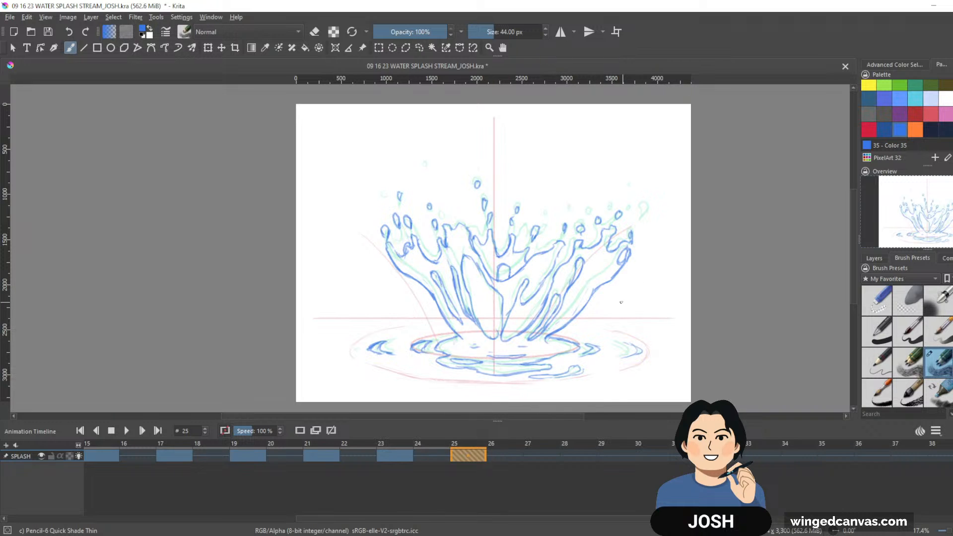
Step: Play the animation from frame 1 to review the new drawing, and stop the playback
drag(688, 280, 711, 226)
drag(720, 289, 727, 318)
drag(741, 274, 727, 296)
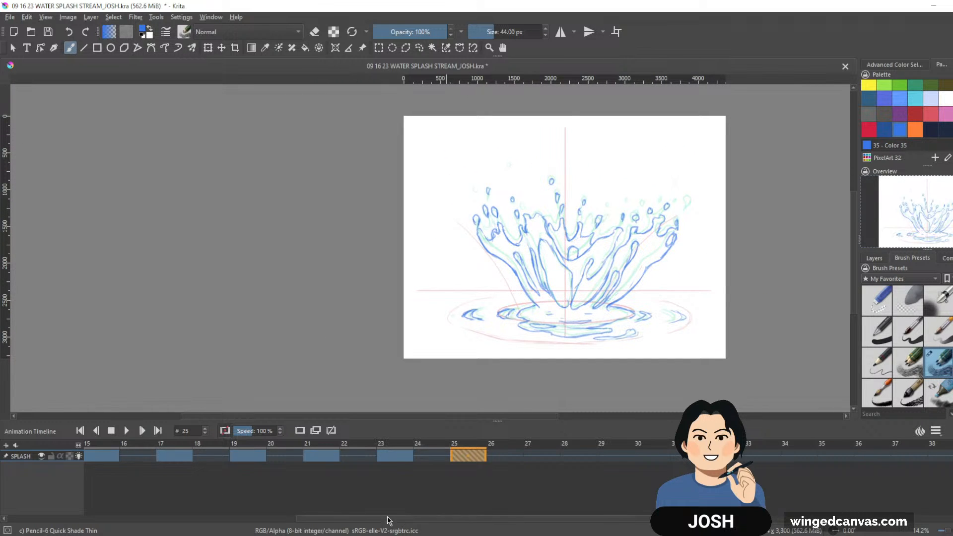
drag(78, 445, 24, 451)
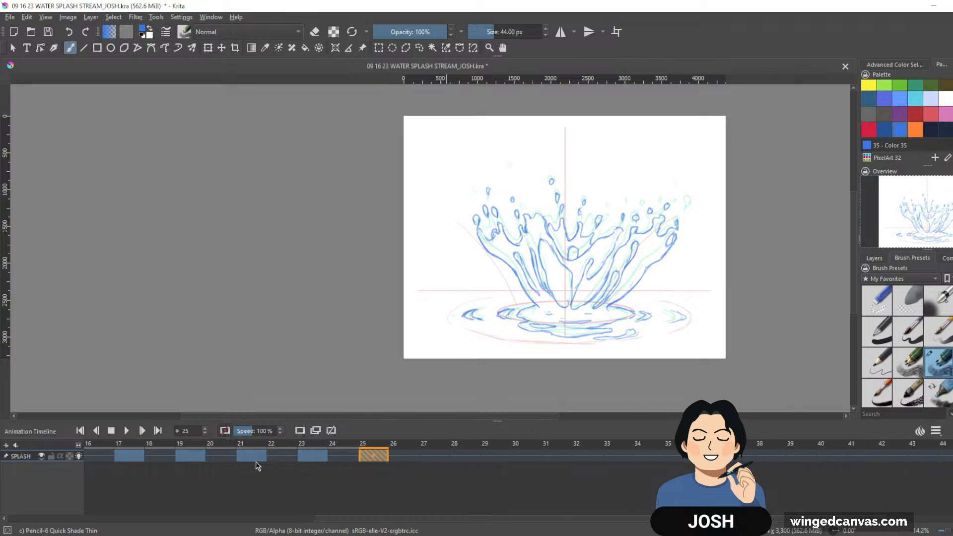
drag(548, 518, 238, 518)
click(131, 456)
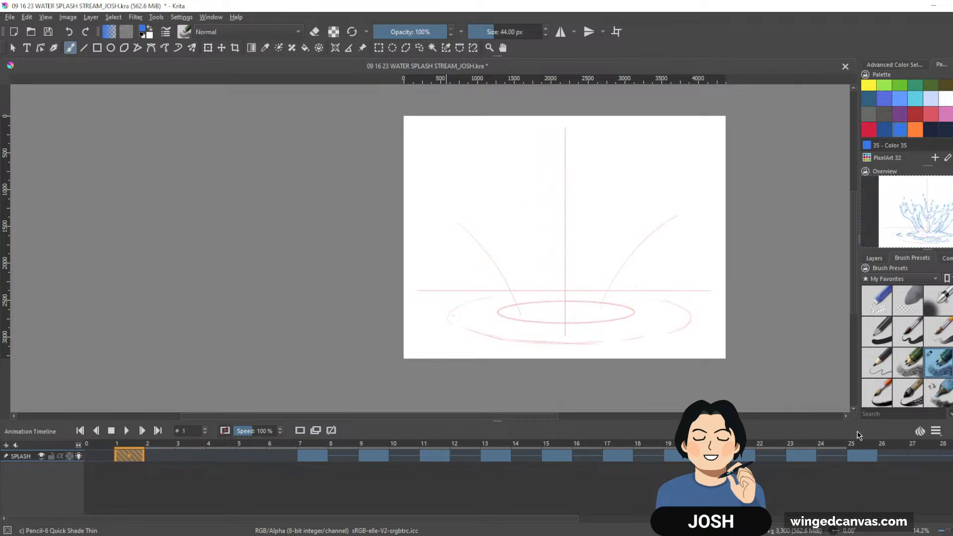
key(space)
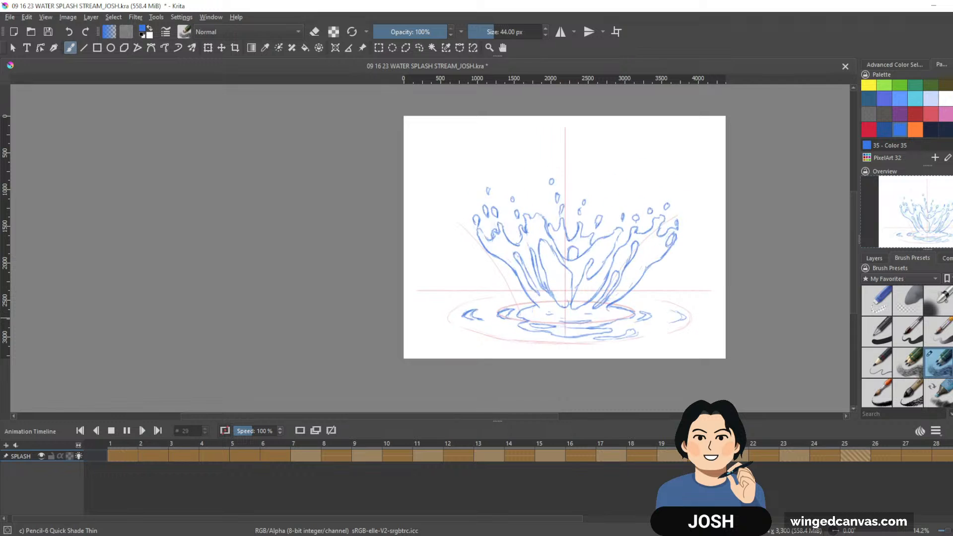
key(space)
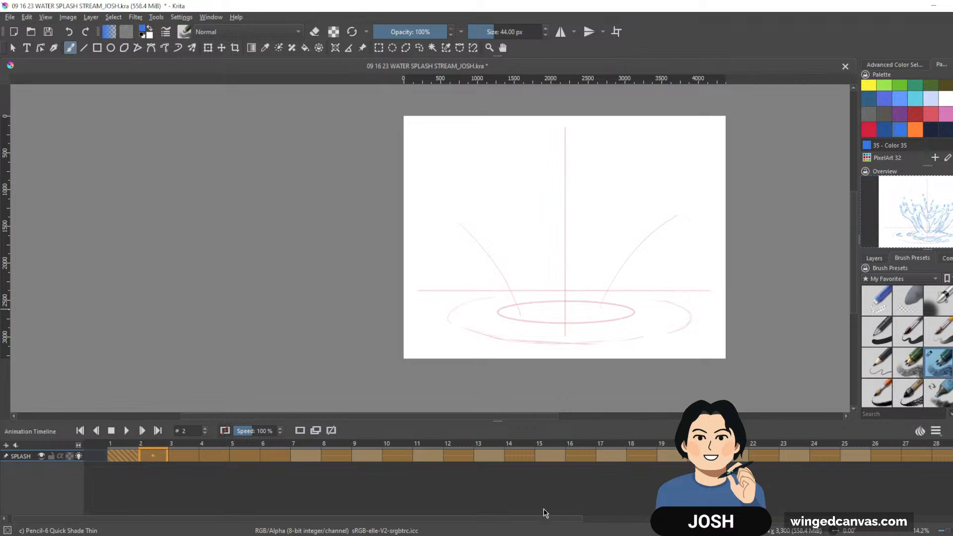
Step: Try to draw the splash's outer edges and a fold inside its right wall on a new keyframe at frame 30
drag(537, 518, 652, 518)
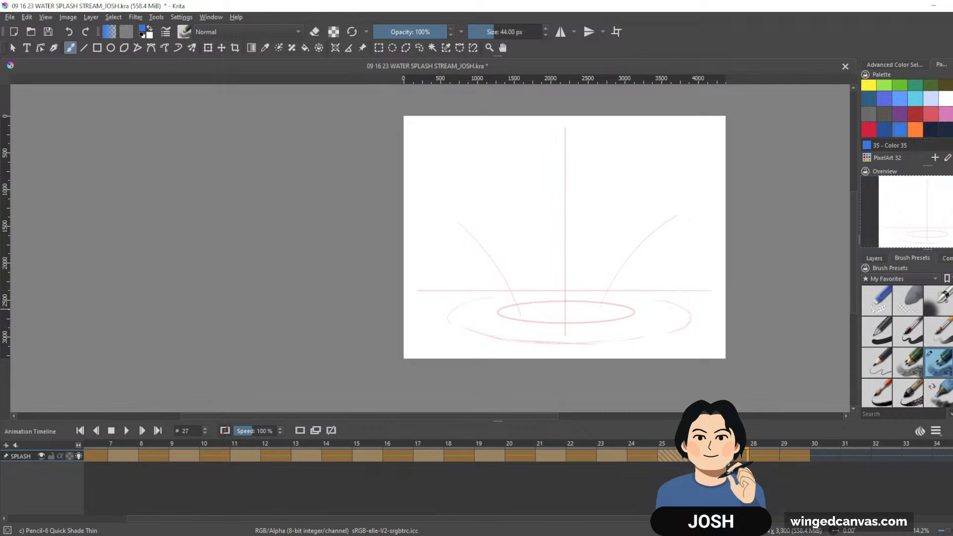
click(739, 455)
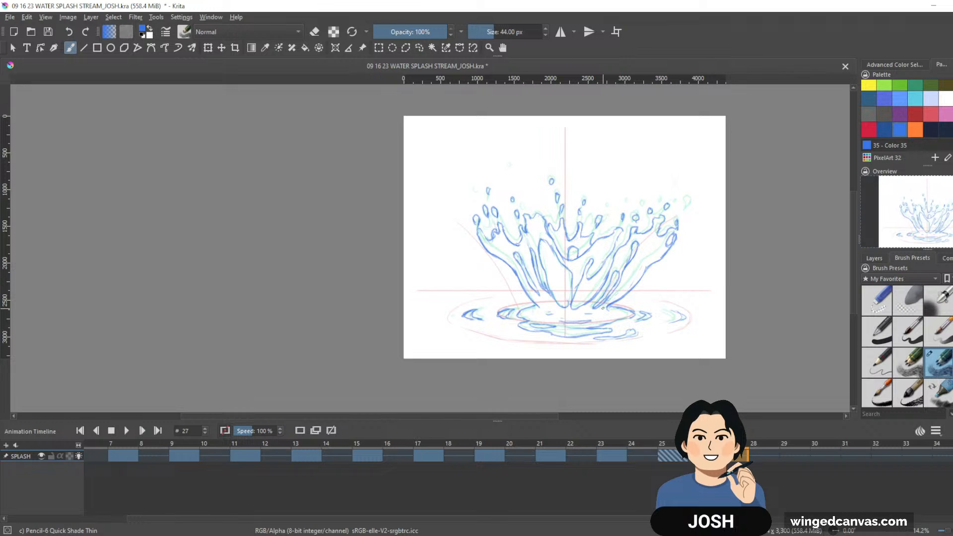
click(670, 459)
click(825, 455)
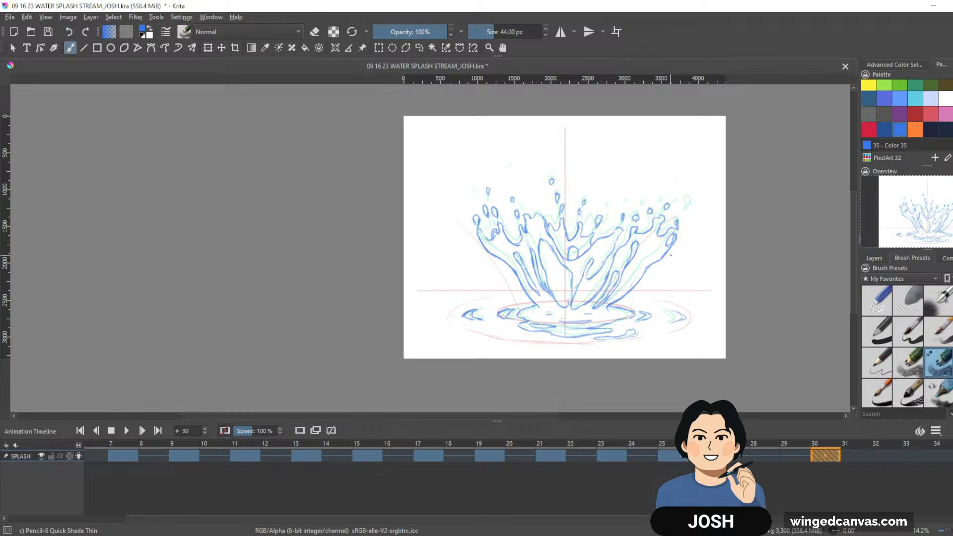
mouse_move(659, 263)
mouse_down()
mouse_move(663, 257)
mouse_move(606, 308)
mouse_up()
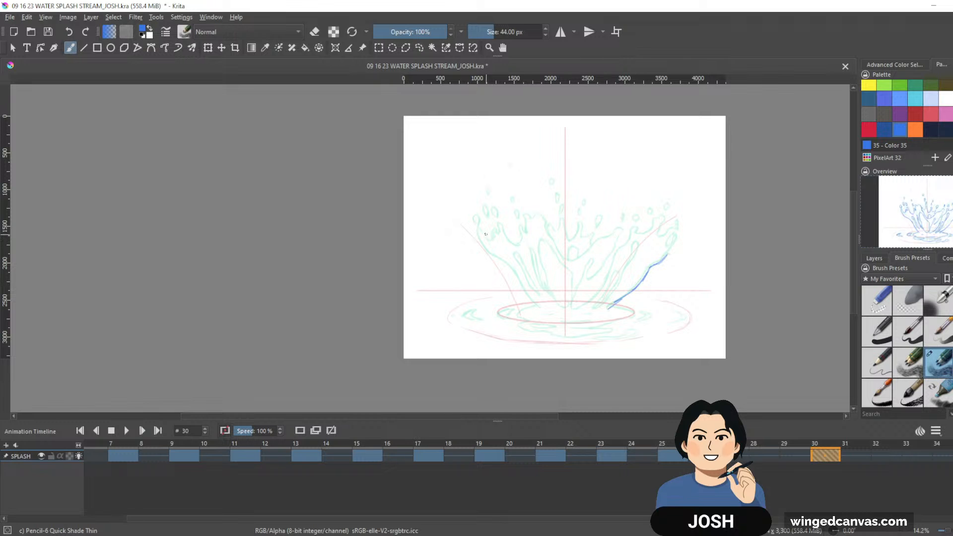
mouse_move(481, 245)
mouse_down()
mouse_move(522, 290)
mouse_move(545, 306)
mouse_up()
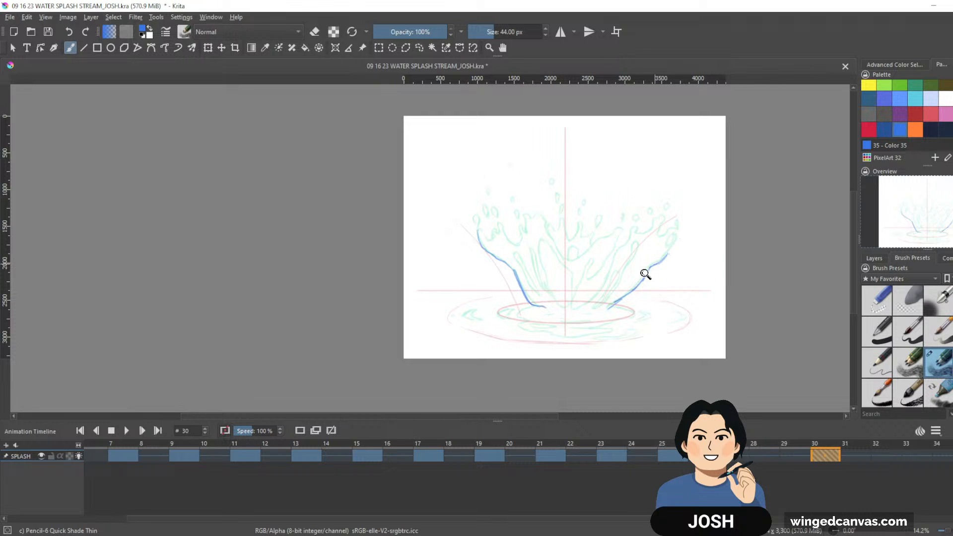
drag(645, 275, 719, 233)
drag(724, 288, 753, 317)
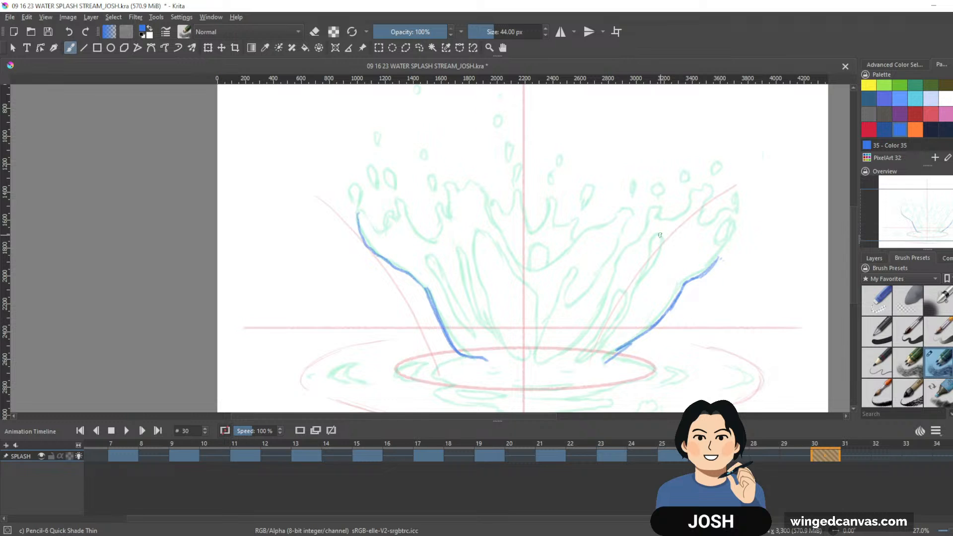
mouse_move(661, 231)
mouse_down()
mouse_move(660, 257)
mouse_move(640, 286)
mouse_move(658, 235)
mouse_move(632, 300)
mouse_up()
ctrl+click(648, 305)
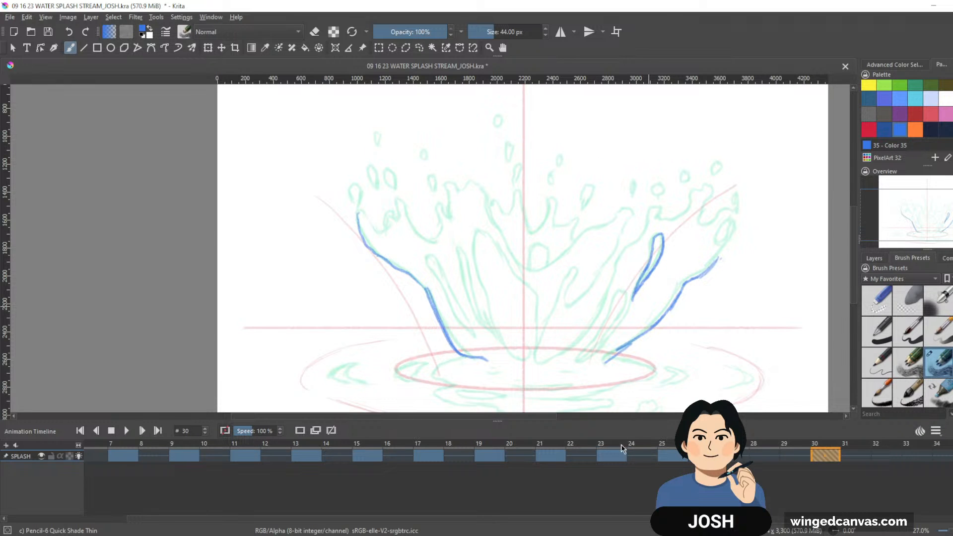
Step: Play the animation from frame 23 to check the timing of the new keyframe, and stop the playback
click(621, 444)
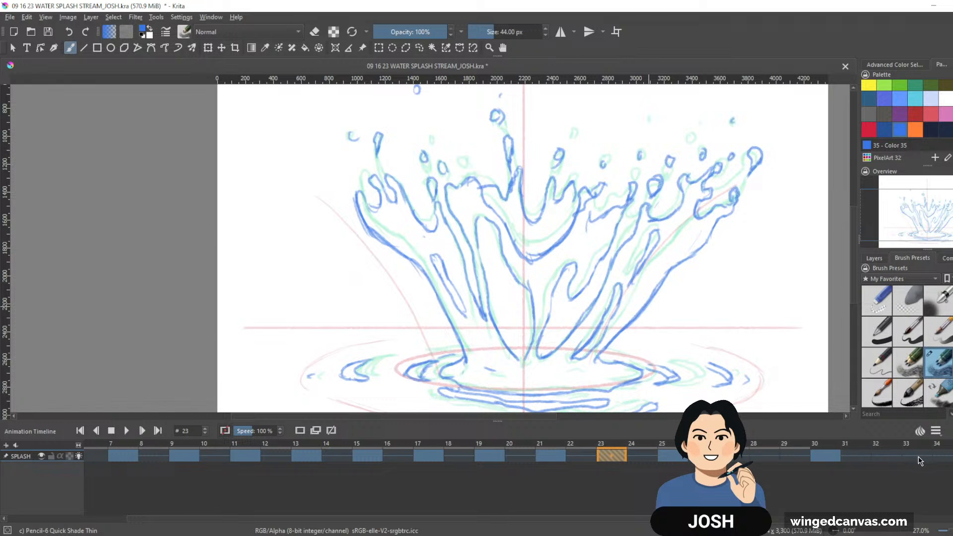
key(space)
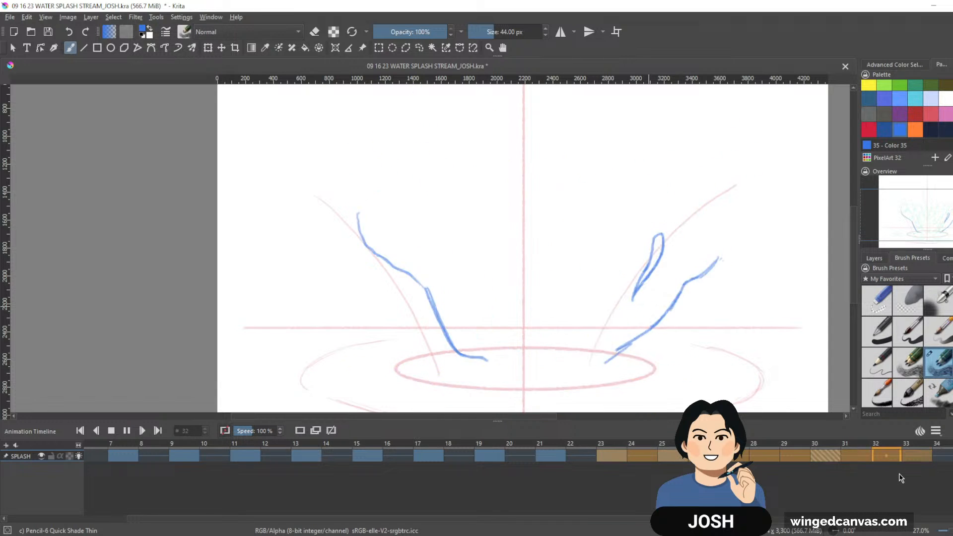
key(space)
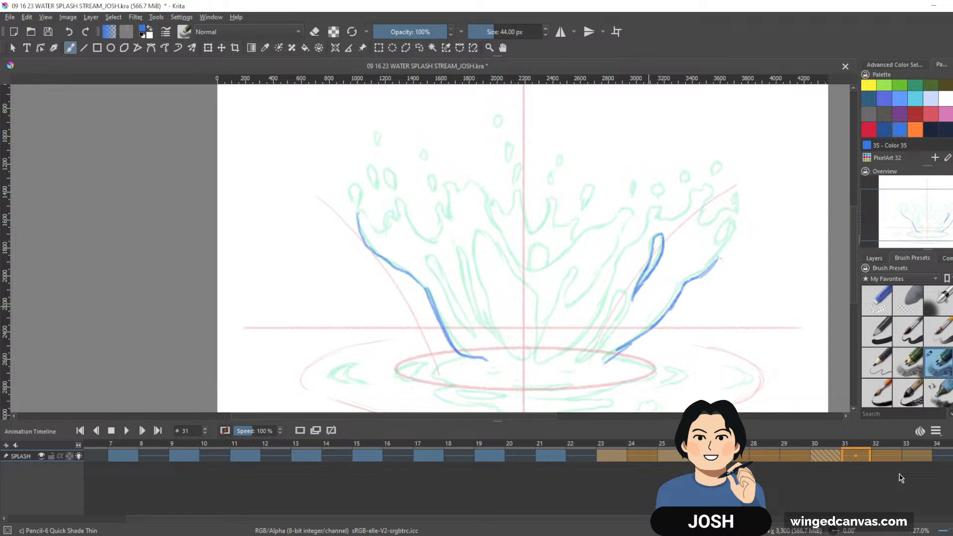
Step: Remove the keyframe at frame 30 on the SPLASH layer
click(764, 455)
click(823, 454)
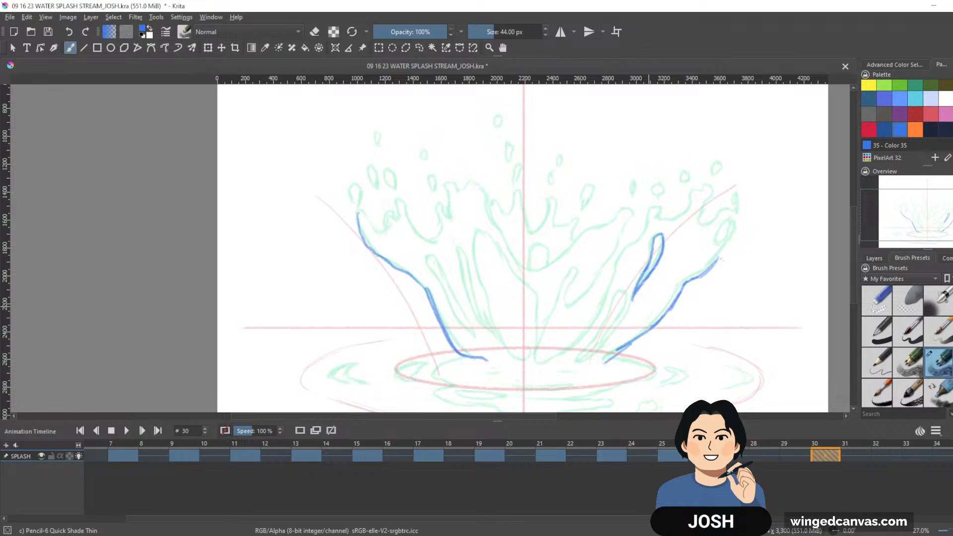
right_click(823, 457)
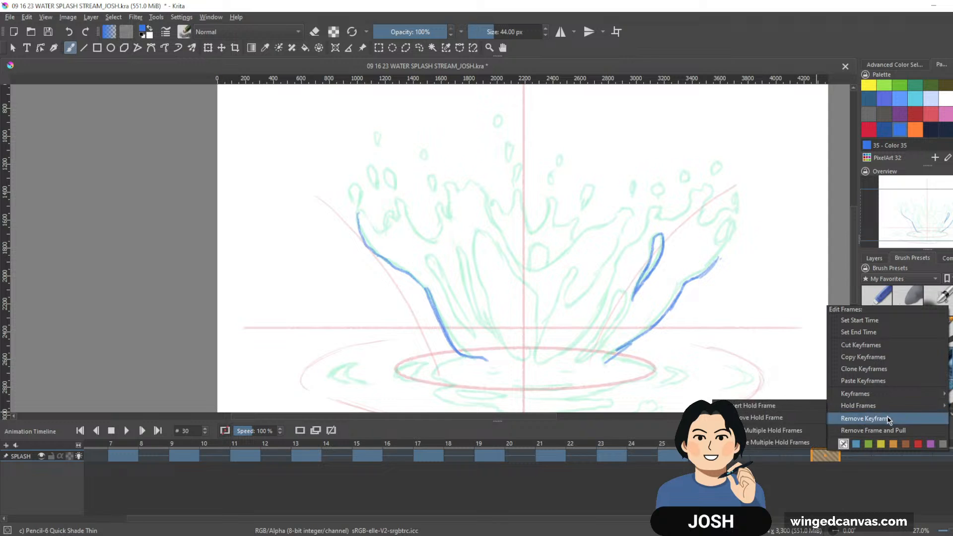
click(842, 430)
Step: On frame 27, draw the splash's right outer edge up to its tip, with the elongated loop along its inside
click(726, 455)
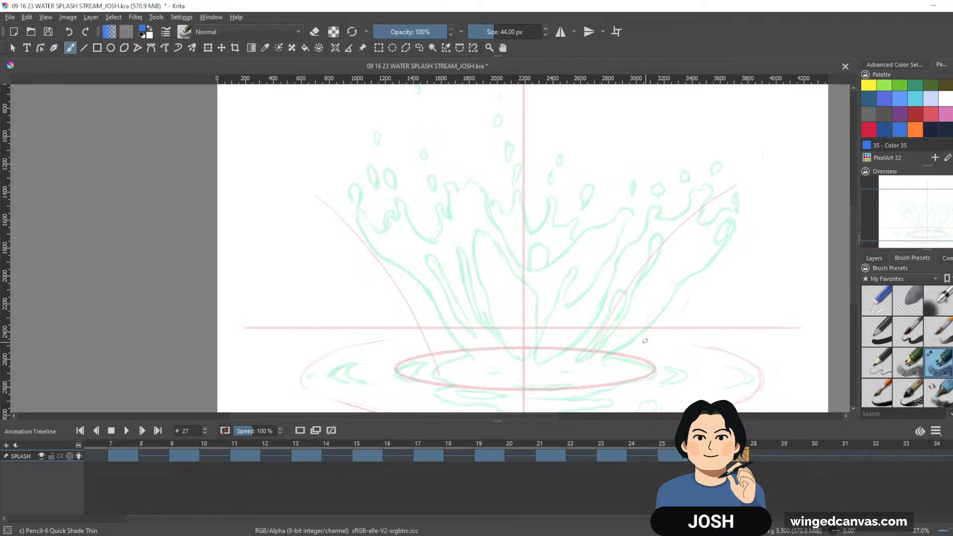
mouse_move(687, 292)
mouse_down()
mouse_move(657, 334)
mouse_move(673, 309)
mouse_move(611, 361)
mouse_up()
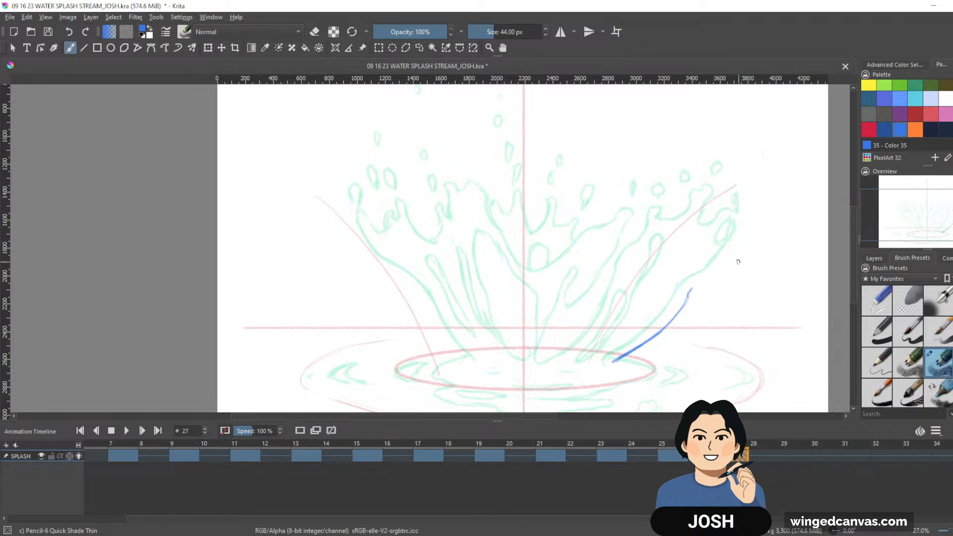
mouse_move(722, 260)
mouse_down()
mouse_move(738, 227)
mouse_move(735, 193)
mouse_move(738, 228)
mouse_move(725, 214)
mouse_move(698, 224)
mouse_move(714, 258)
mouse_move(687, 276)
mouse_up()
drag(717, 236, 684, 279)
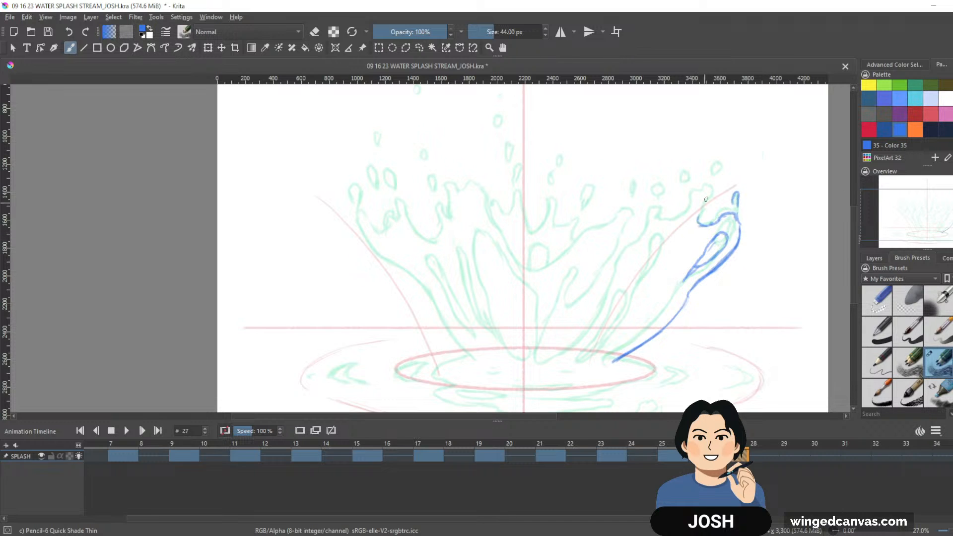
Step: Draw the right rim inward from the tip with a joined droplet above it, and the long fold below
mouse_move(705, 199)
mouse_down()
mouse_move(710, 184)
mouse_move(691, 194)
mouse_move(693, 211)
mouse_move(703, 203)
mouse_move(677, 225)
mouse_move(637, 241)
mouse_move(664, 247)
mouse_move(645, 291)
mouse_up()
drag(663, 246, 628, 315)
drag(655, 279, 634, 312)
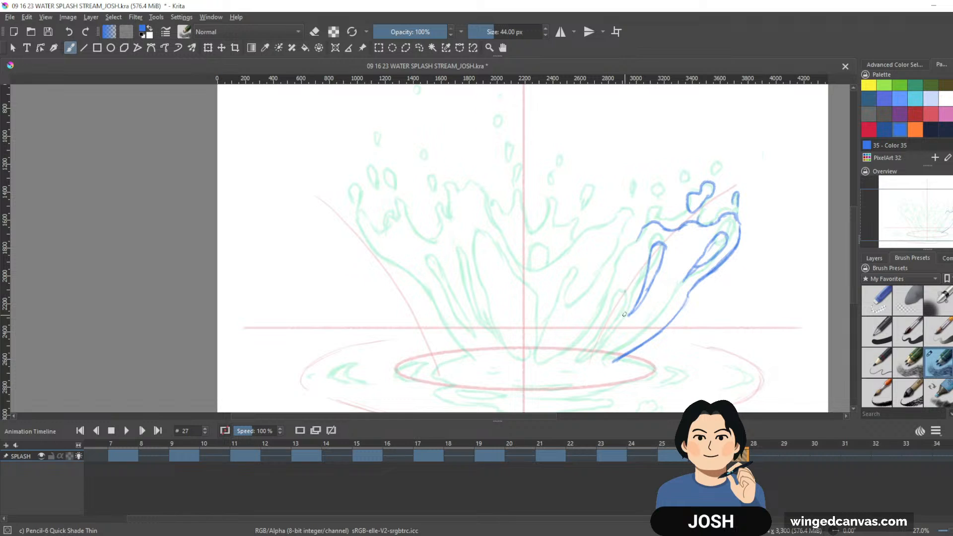
Step: Erase the long fold's lower part, and redraw it with a shorter fold beside it down to the base
key(e)
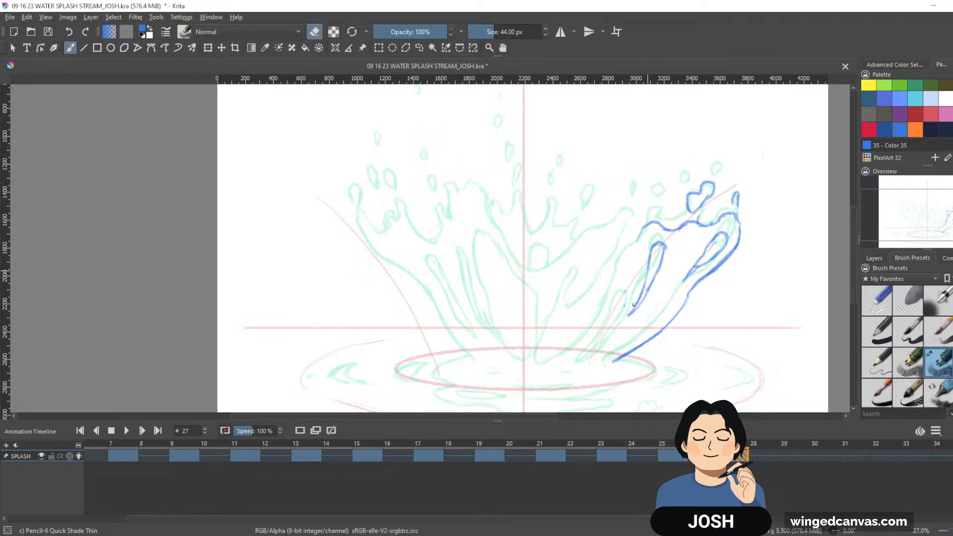
mouse_move(645, 273)
mouse_down()
mouse_move(630, 314)
mouse_move(637, 305)
mouse_up()
key(e)
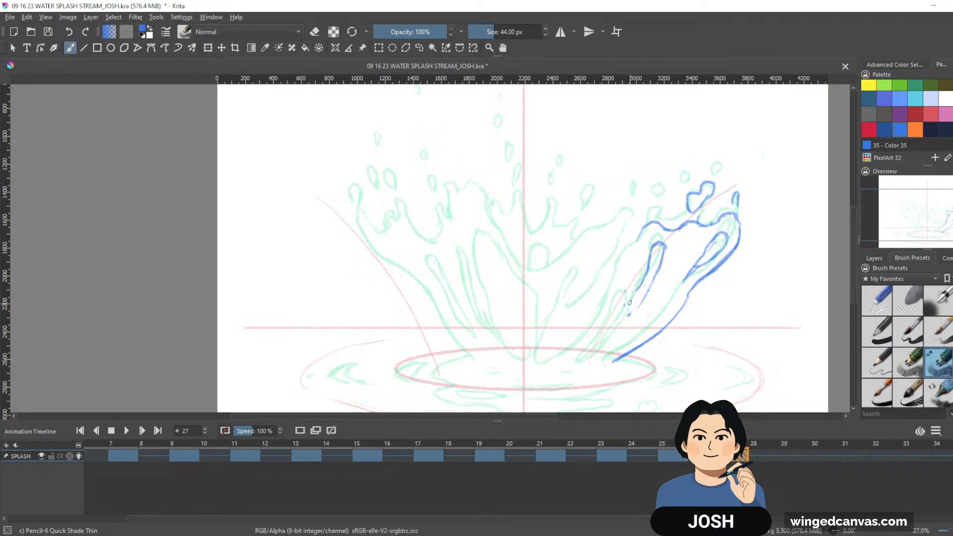
key(e)
key(e)
drag(640, 282, 621, 318)
mouse_move(654, 272)
mouse_down()
mouse_move(624, 333)
mouse_move(602, 353)
mouse_up()
mouse_move(624, 304)
mouse_down()
mouse_move(592, 349)
mouse_move(624, 300)
mouse_move(600, 342)
mouse_move(623, 301)
mouse_move(616, 293)
mouse_move(591, 346)
mouse_up()
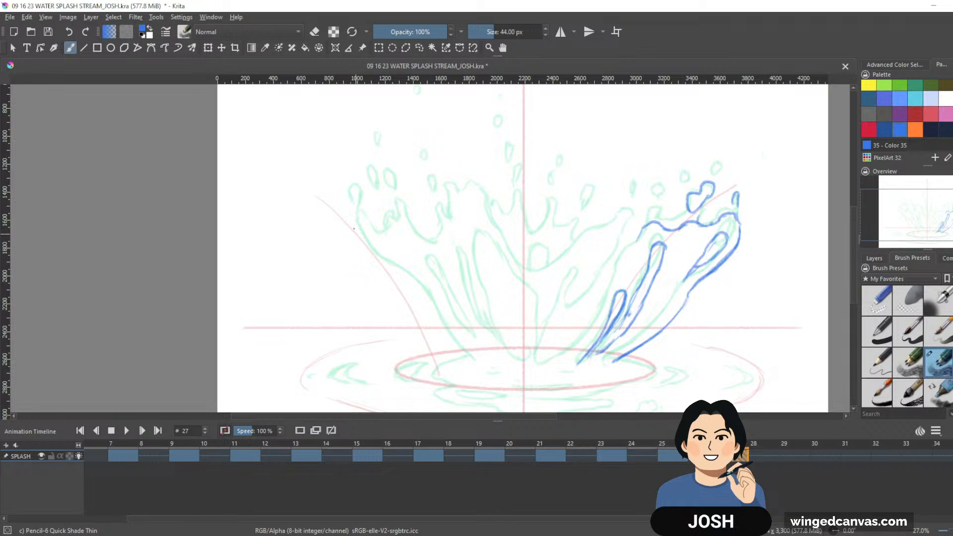
Step: Draw the splash's left outer edge and droplet, and the front crest through the central dip to the right wall
mouse_move(353, 226)
mouse_down()
mouse_move(373, 261)
mouse_move(354, 228)
mouse_move(461, 353)
mouse_up()
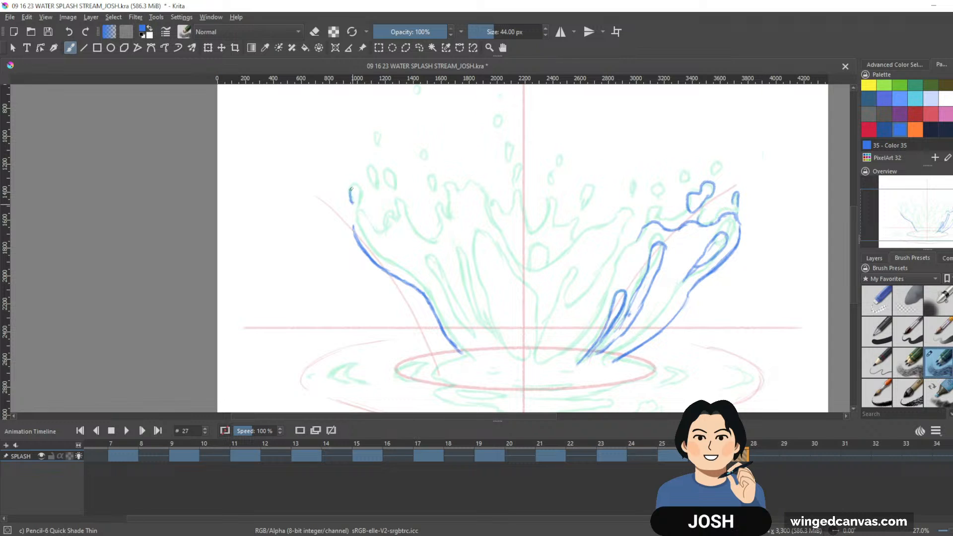
mouse_move(352, 188)
mouse_down()
mouse_move(360, 219)
mouse_move(383, 229)
mouse_move(388, 221)
mouse_move(388, 239)
mouse_move(389, 218)
mouse_move(418, 243)
mouse_move(437, 242)
mouse_move(427, 247)
mouse_move(470, 204)
mouse_move(511, 259)
mouse_move(542, 278)
mouse_move(567, 263)
mouse_up()
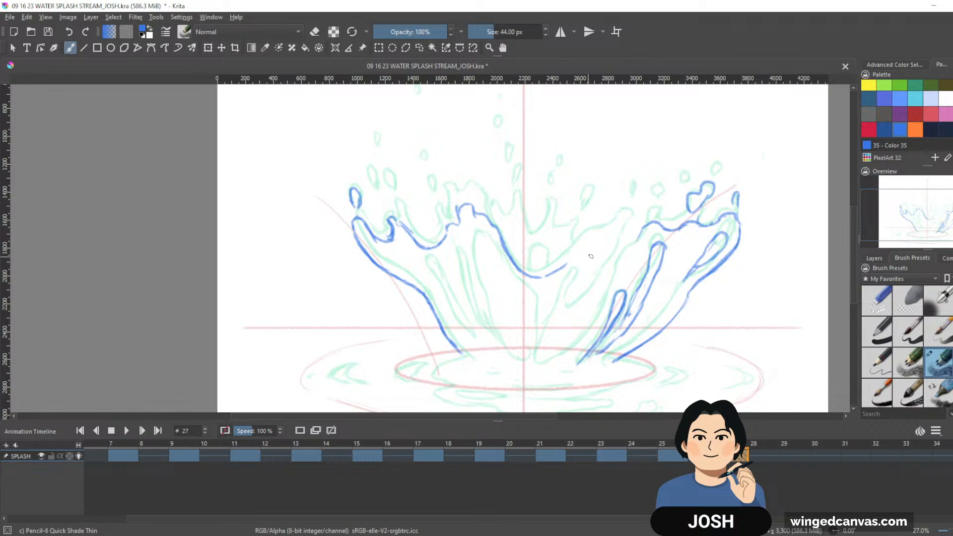
mouse_move(552, 272)
mouse_down()
mouse_move(617, 222)
mouse_move(627, 220)
mouse_move(612, 267)
mouse_move(641, 243)
mouse_up()
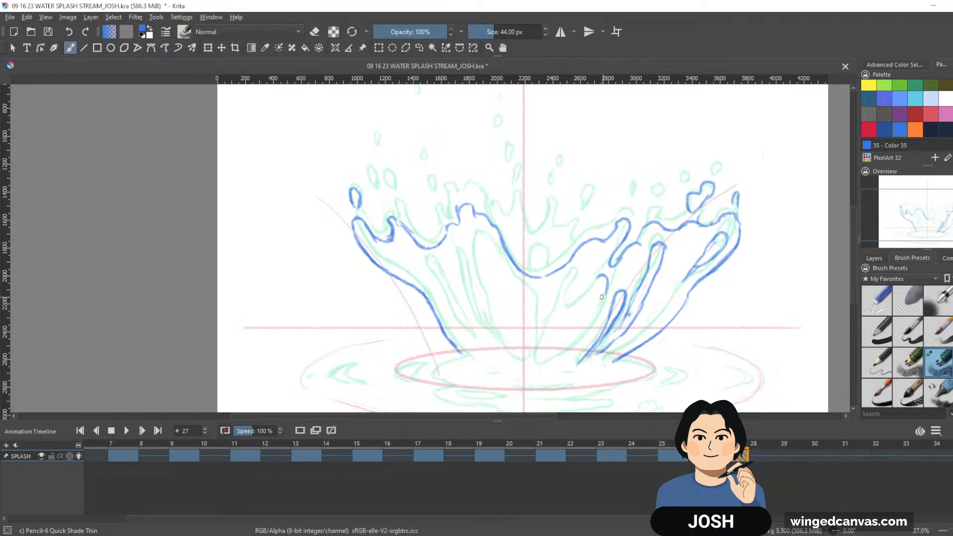
Step: Draw the large forked fold right of the centre line down to the base, cleaning up the overlapping strokes with the eraser
mouse_move(605, 279)
mouse_down()
mouse_move(590, 329)
mouse_move(560, 360)
mouse_up()
key(e)
drag(600, 299, 578, 344)
key(e)
mouse_move(564, 296)
mouse_down()
mouse_move(582, 306)
mouse_move(587, 277)
mouse_move(563, 297)
mouse_move(567, 278)
mouse_move(537, 351)
mouse_up()
mouse_move(555, 312)
mouse_down()
mouse_move(538, 354)
mouse_move(552, 369)
mouse_move(586, 347)
mouse_up()
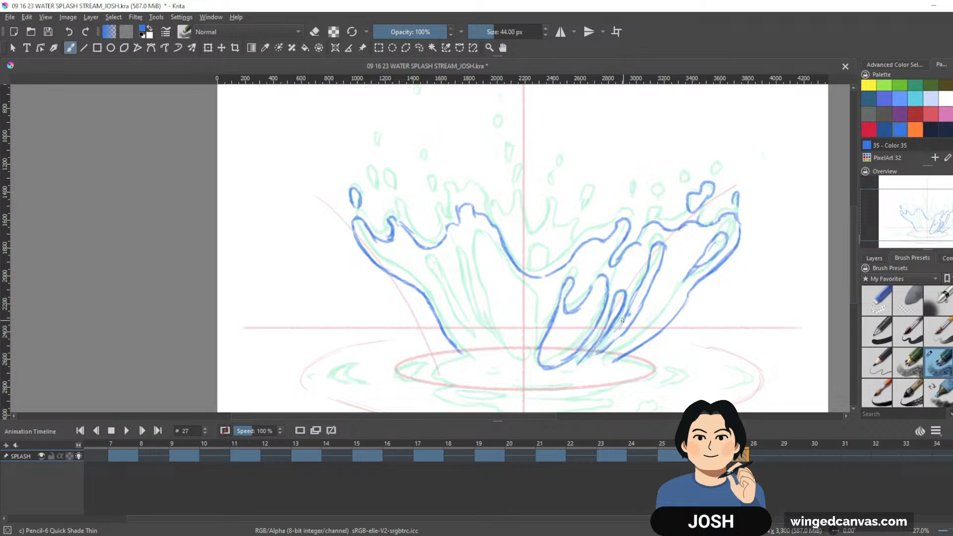
mouse_move(609, 336)
mouse_down()
mouse_move(595, 357)
mouse_move(605, 352)
mouse_up()
Step: Draw the water ring around the splash's base, and the two small ripples to its left
key(e)
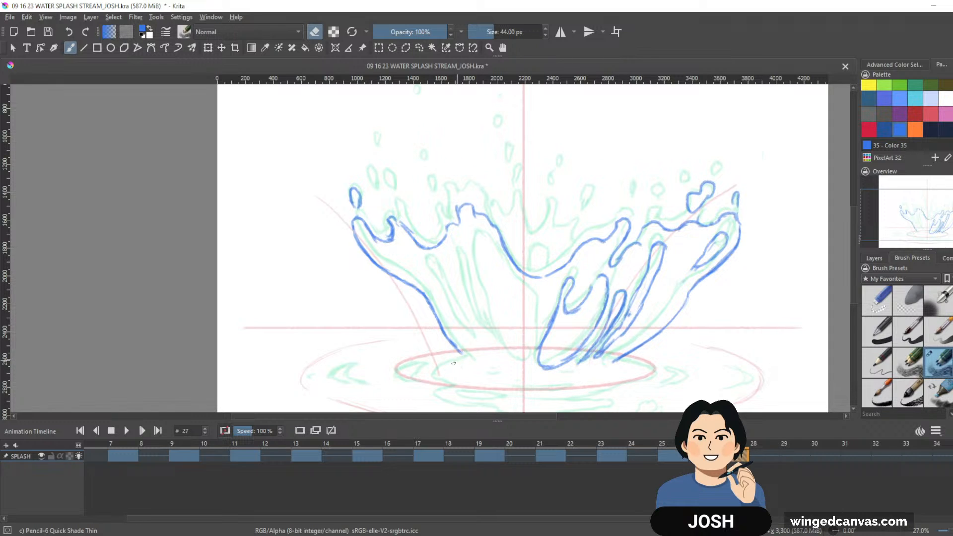
key(e)
mouse_move(458, 353)
mouse_down()
mouse_move(464, 361)
mouse_move(431, 371)
mouse_move(437, 382)
mouse_up()
mouse_move(626, 358)
mouse_down()
mouse_move(663, 375)
mouse_move(619, 389)
mouse_up()
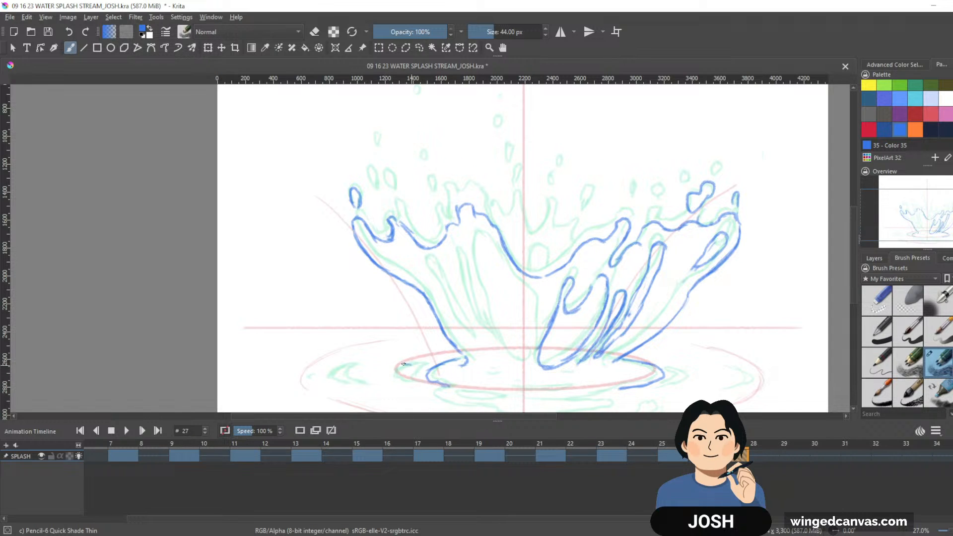
mouse_move(386, 375)
mouse_down()
mouse_move(335, 377)
mouse_move(341, 367)
mouse_move(363, 383)
mouse_up()
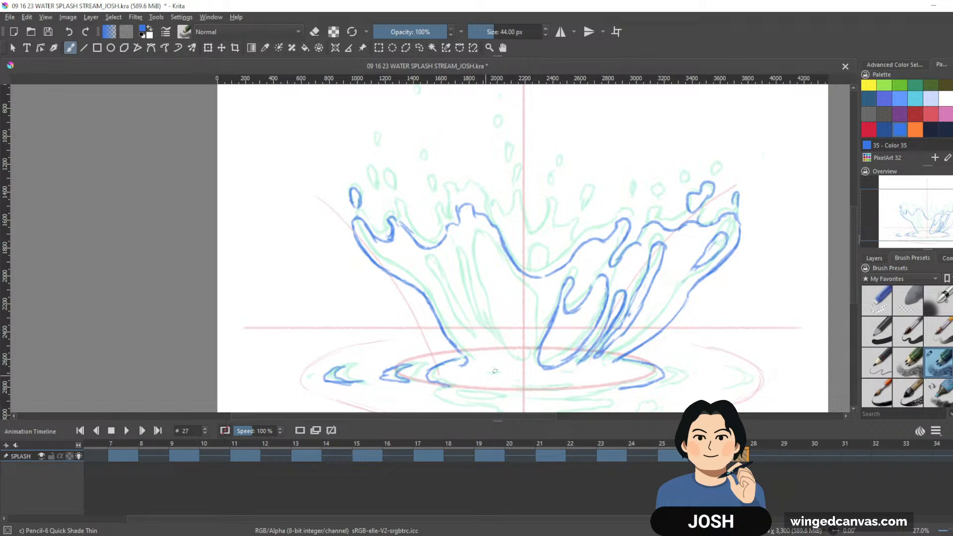
mouse_move(495, 370)
mouse_down()
mouse_move(650, 320)
mouse_move(660, 264)
mouse_move(459, 340)
mouse_move(499, 343)
mouse_move(473, 328)
mouse_move(670, 325)
mouse_up()
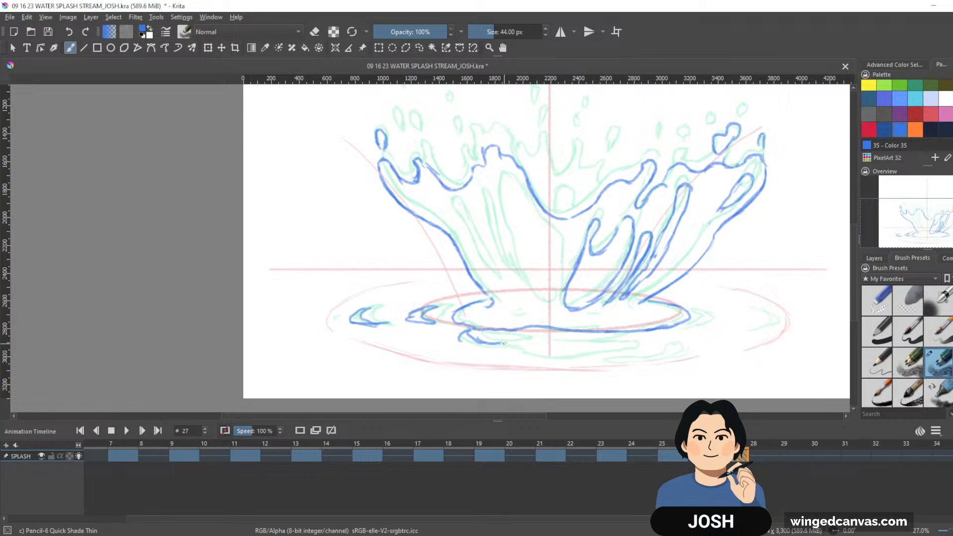
Step: Draw the long ripples in front of the base ring, and the two small ripples to its right
drag(503, 343, 452, 340)
mouse_move(552, 348)
mouse_down()
mouse_move(527, 349)
mouse_move(644, 340)
mouse_move(548, 358)
mouse_up()
mouse_move(686, 351)
mouse_down()
mouse_move(624, 366)
mouse_move(690, 348)
mouse_up()
mouse_move(702, 310)
mouse_down()
mouse_move(720, 319)
mouse_move(698, 324)
mouse_up()
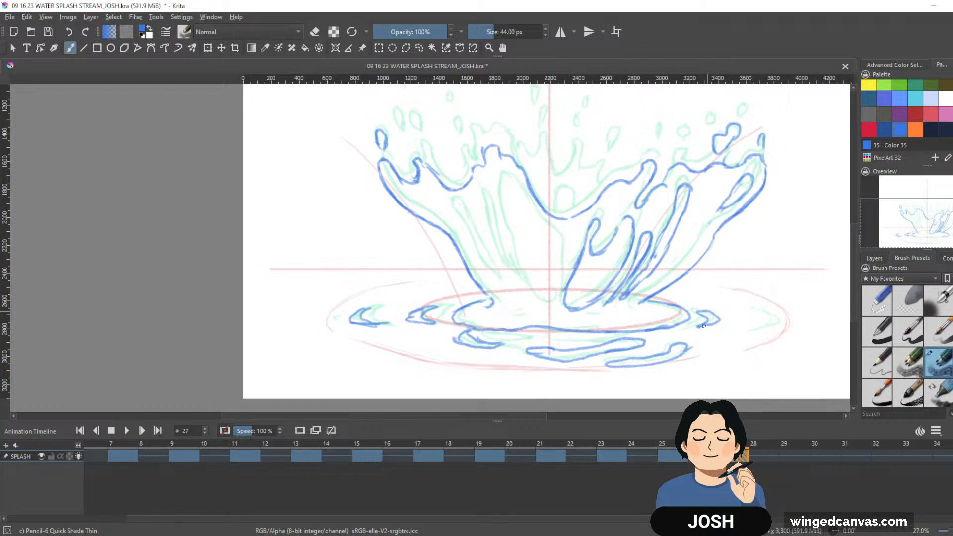
mouse_move(776, 313)
mouse_down()
mouse_move(790, 322)
mouse_move(779, 325)
mouse_up()
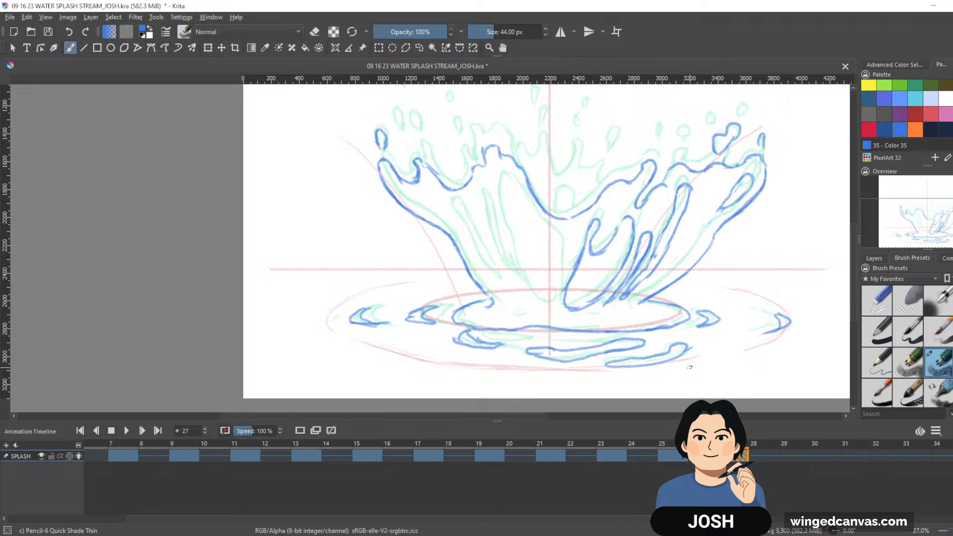
Step: Draw the two narrow elongated folds inside the splash's left wall
drag(745, 267, 726, 308)
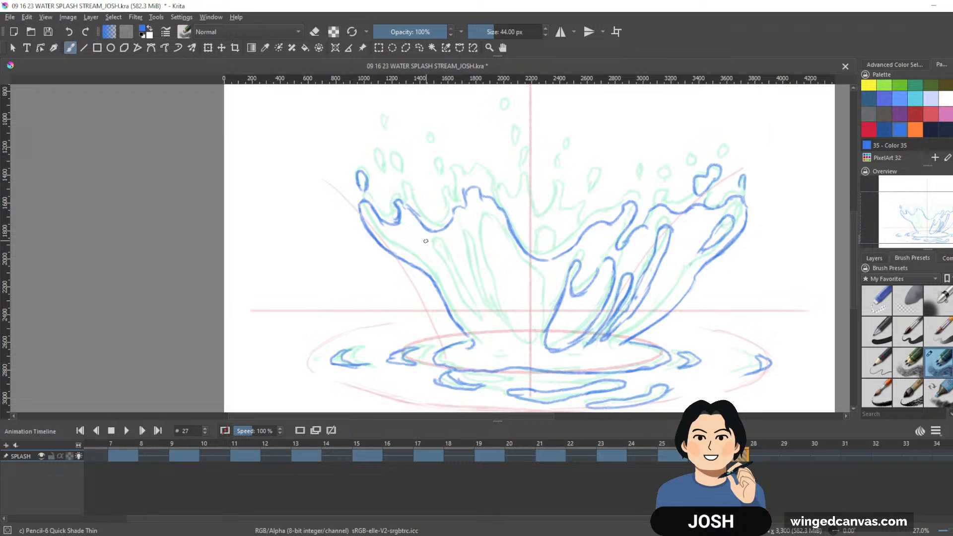
drag(426, 241, 469, 307)
mouse_move(431, 259)
mouse_down()
mouse_move(484, 330)
mouse_move(467, 303)
mouse_up()
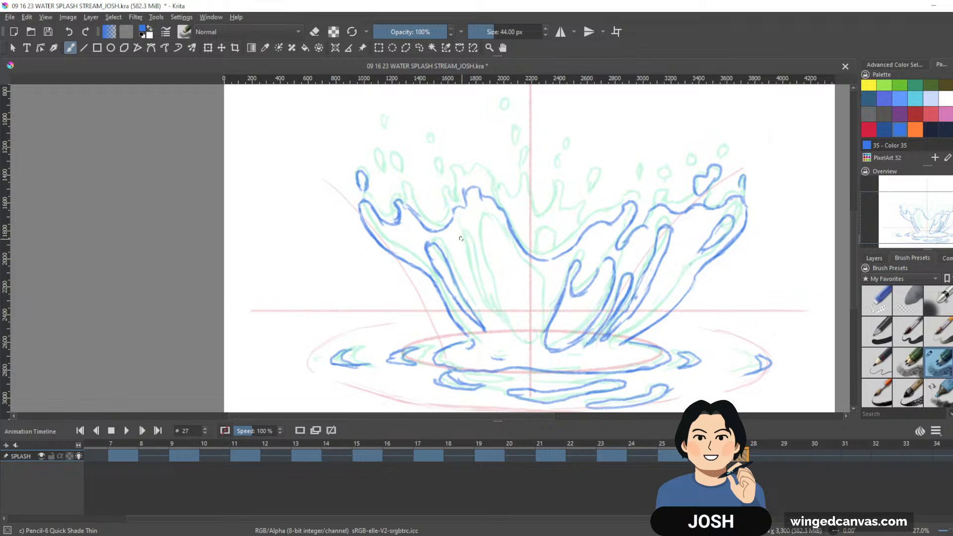
drag(465, 236, 480, 297)
mouse_move(459, 238)
mouse_down()
mouse_move(475, 297)
mouse_move(472, 289)
mouse_move(498, 316)
mouse_up()
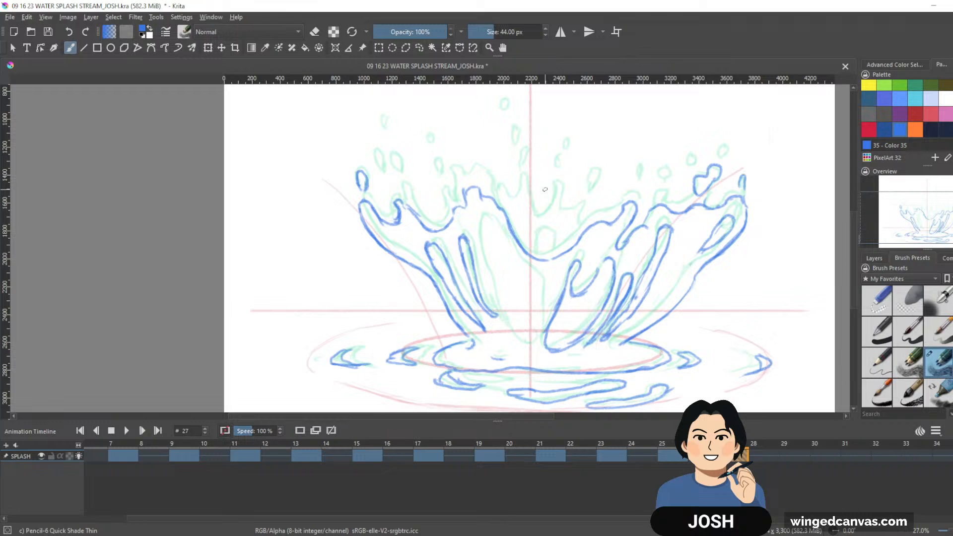
Step: Draw the large central fold and the drop at the crest's dip, and the back rim with its tips and droplets
mouse_move(485, 219)
mouse_down()
mouse_move(539, 274)
mouse_move(525, 353)
mouse_up()
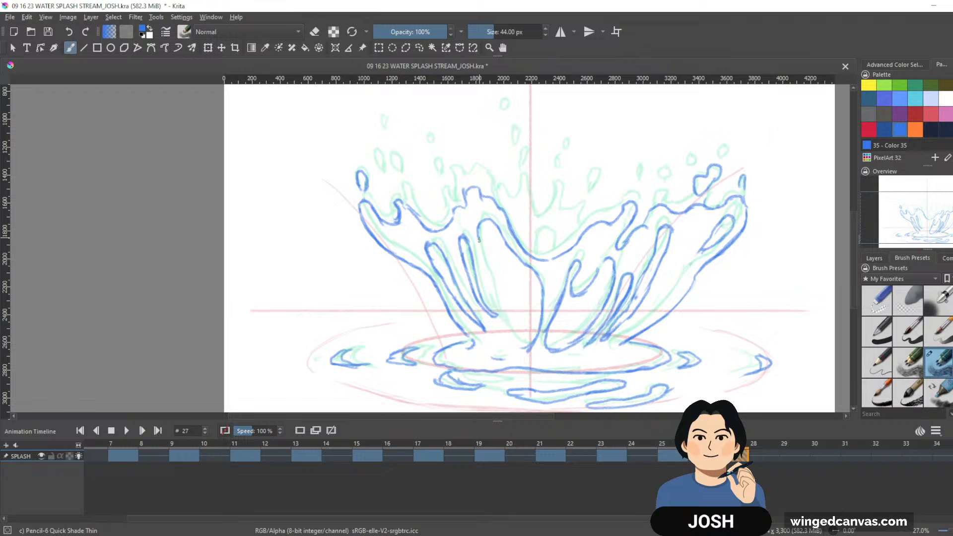
mouse_move(479, 243)
mouse_down()
mouse_move(499, 315)
mouse_move(525, 349)
mouse_up()
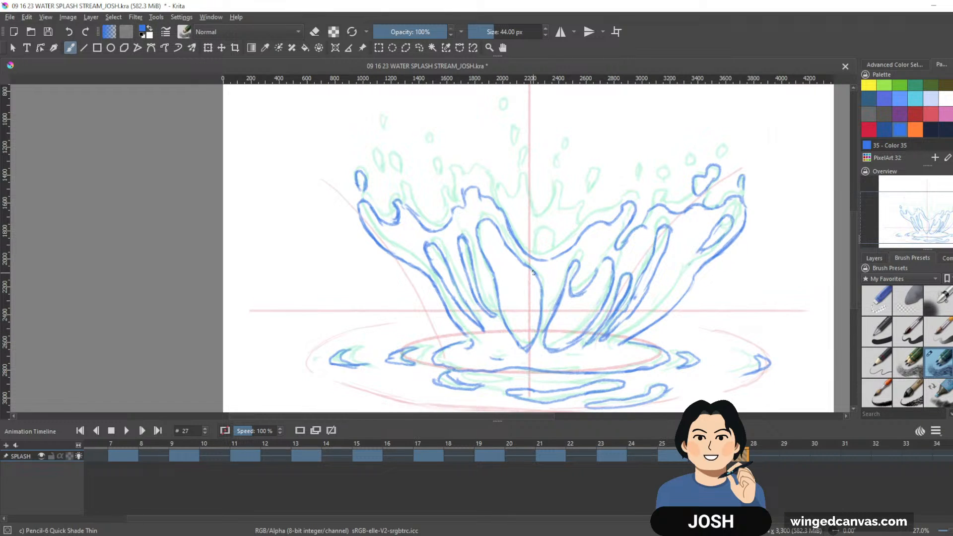
mouse_move(535, 318)
mouse_down()
mouse_move(537, 242)
mouse_move(549, 262)
mouse_up()
mouse_move(550, 204)
mouse_down()
mouse_move(536, 226)
mouse_move(624, 213)
mouse_up()
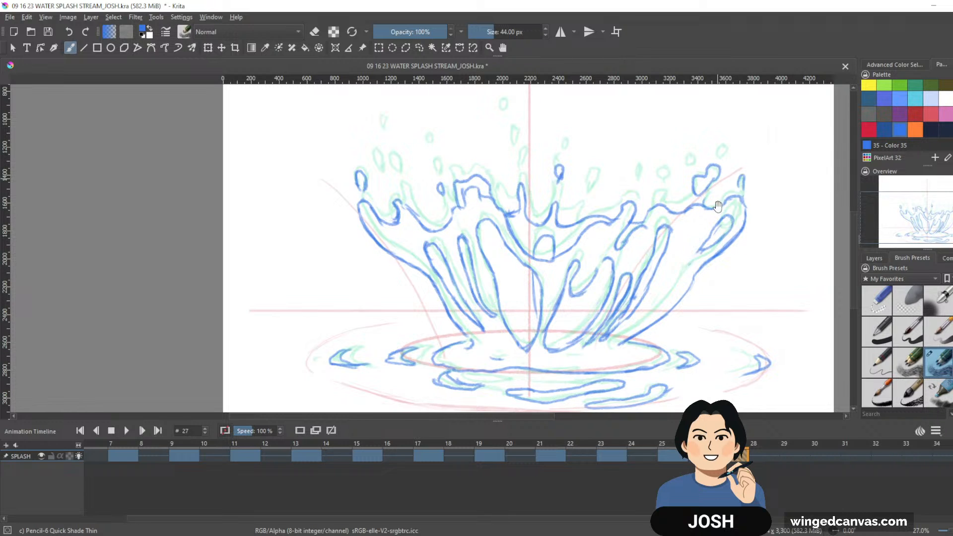
Step: Draw the small droplets above the splash's crest on frame 27
scroll(679, 244, down, 2)
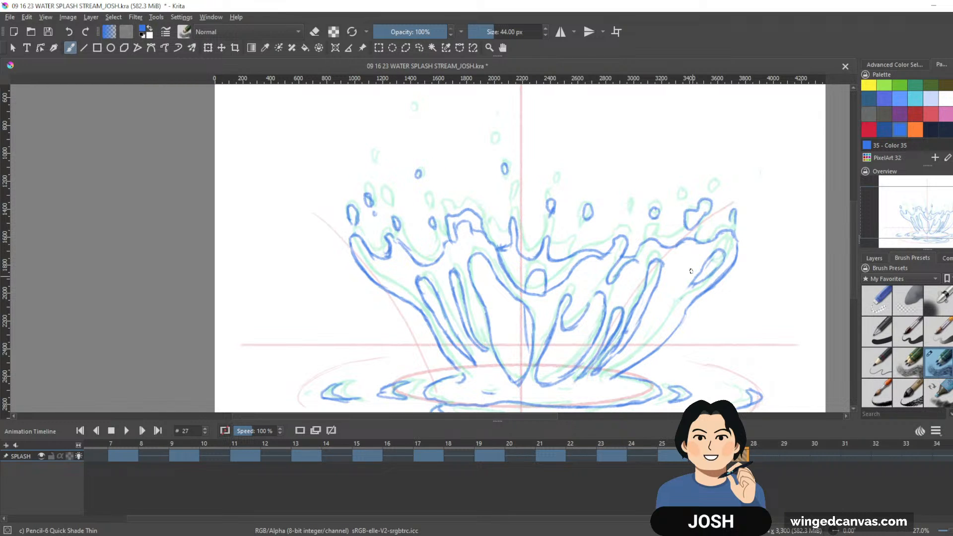
scroll(686, 315, down, 2)
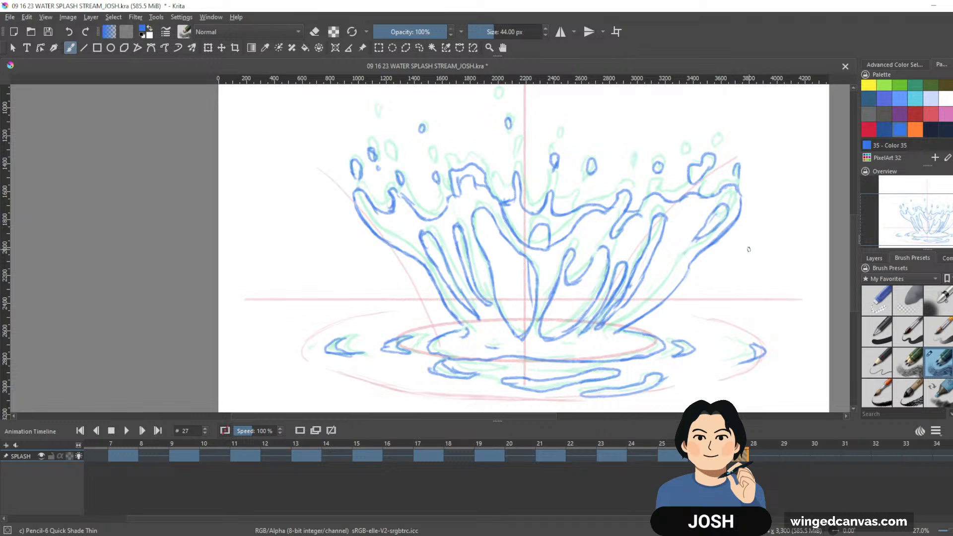
drag(747, 289, 717, 317)
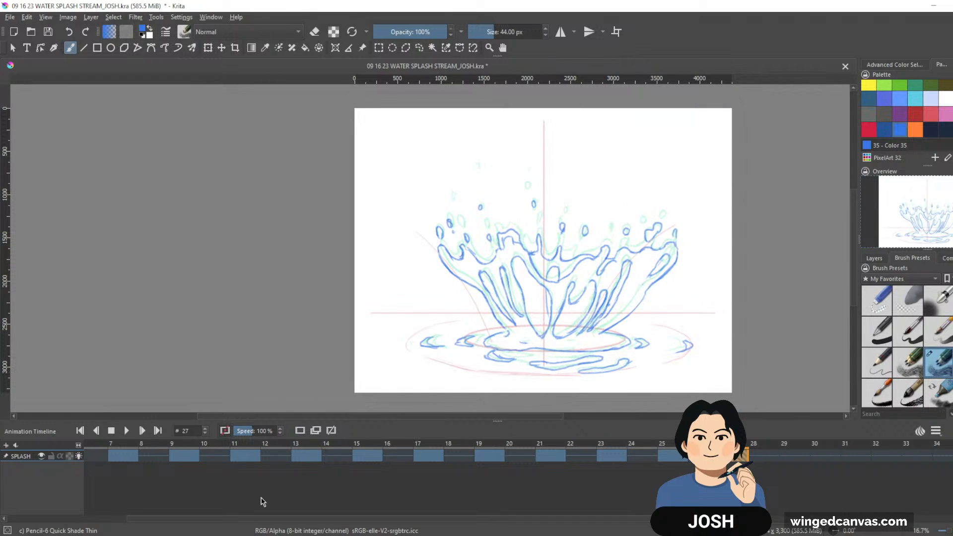
Step: Save the document and play back frames 1 to 33 of the SPLASH layer to review the motion
drag(79, 449, 32, 451)
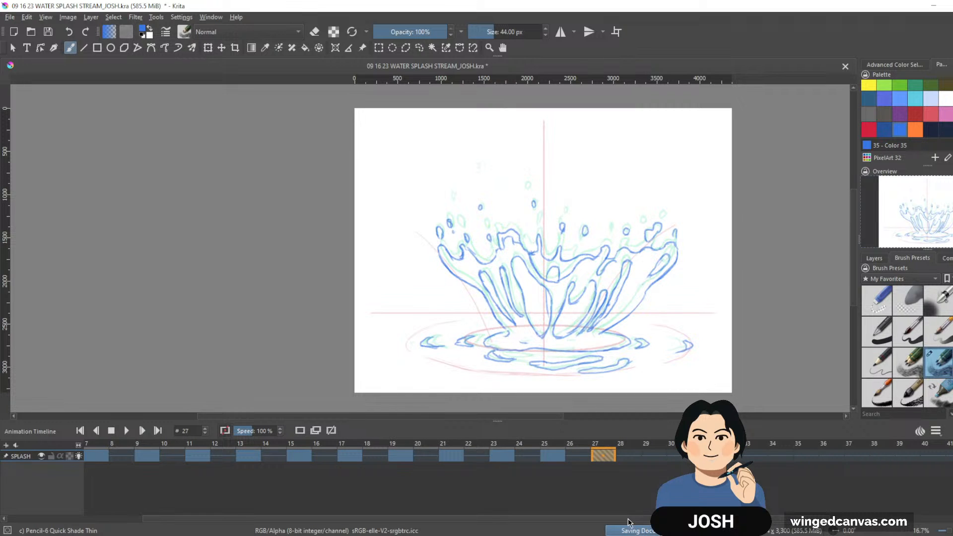
drag(629, 518, 492, 518)
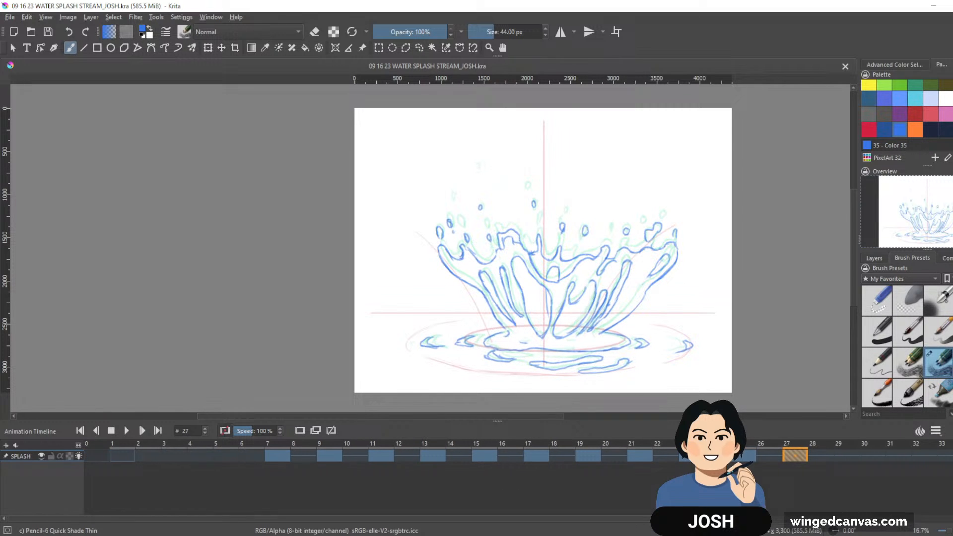
click(128, 457)
shift+click(942, 458)
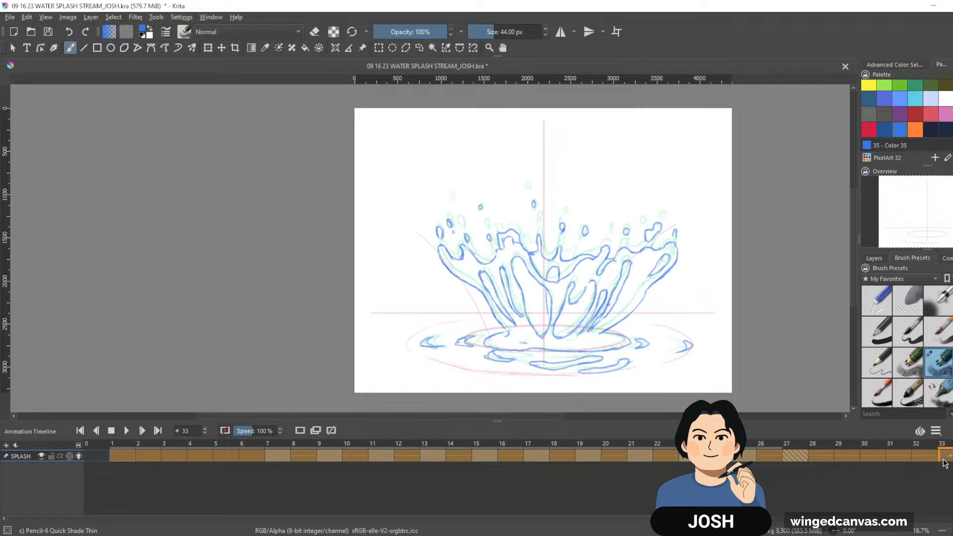
key(space)
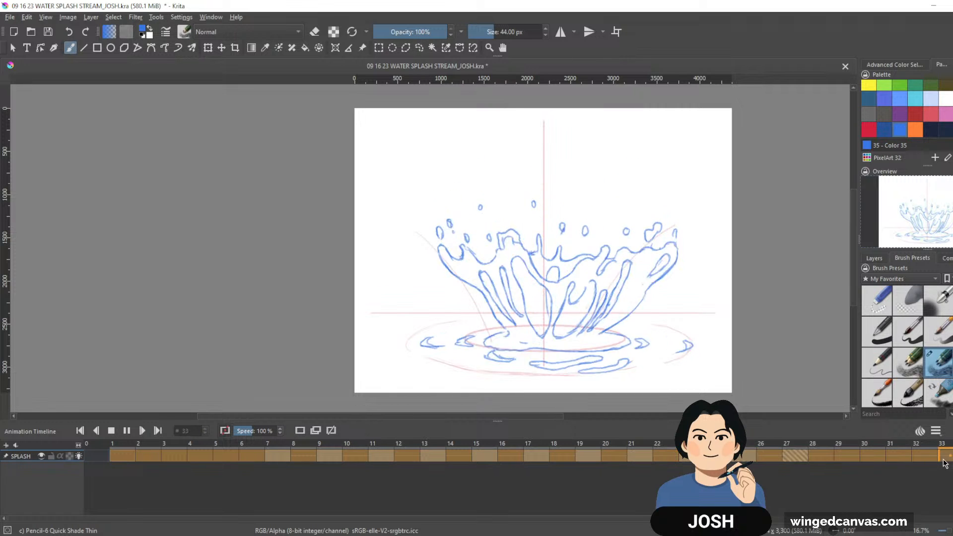
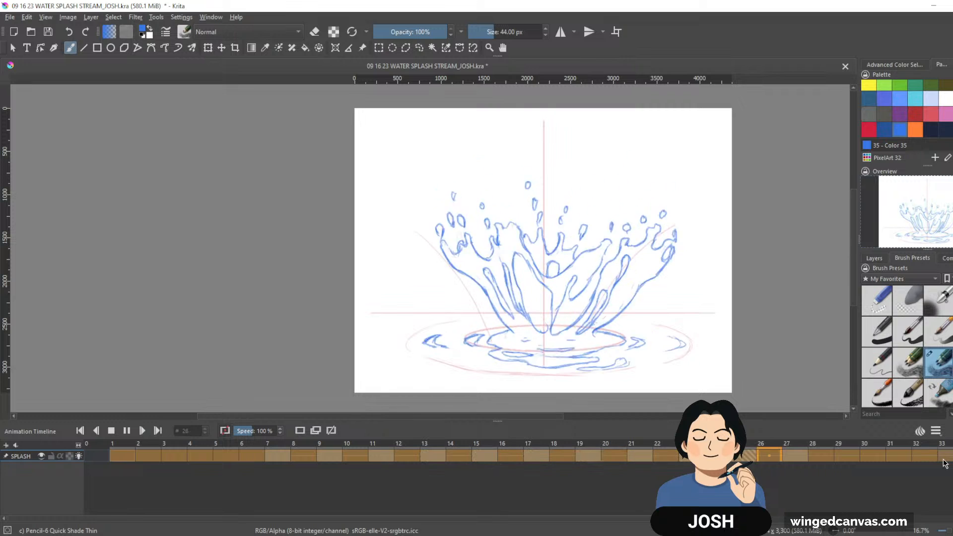
Step: Start a new drawing on frame 29, sketching the splash's two outer walls and the right end of its crest
click(794, 454)
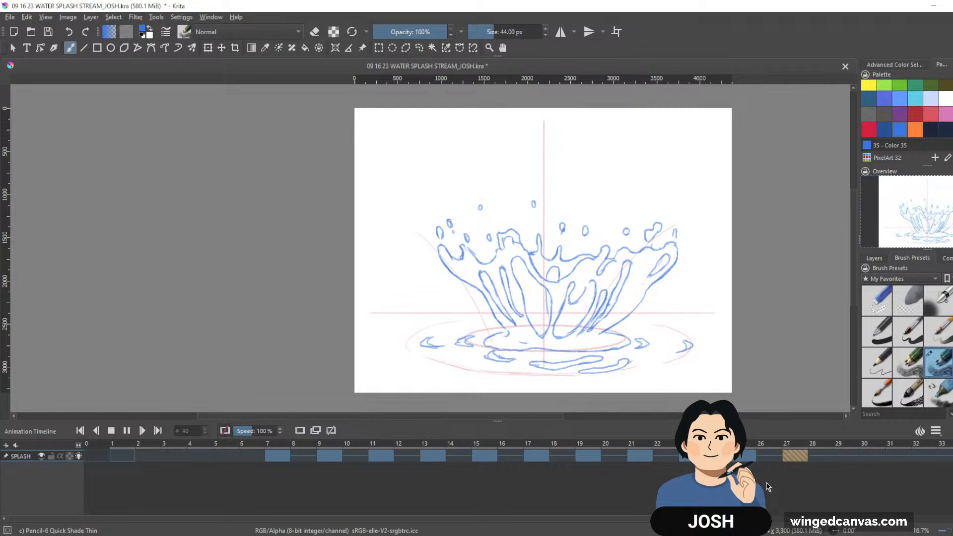
click(842, 456)
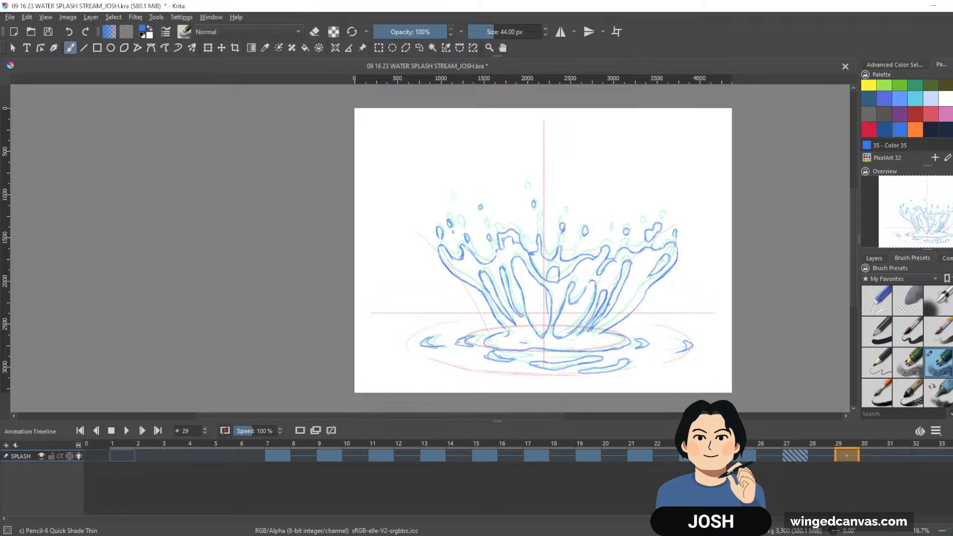
drag(446, 518, 696, 518)
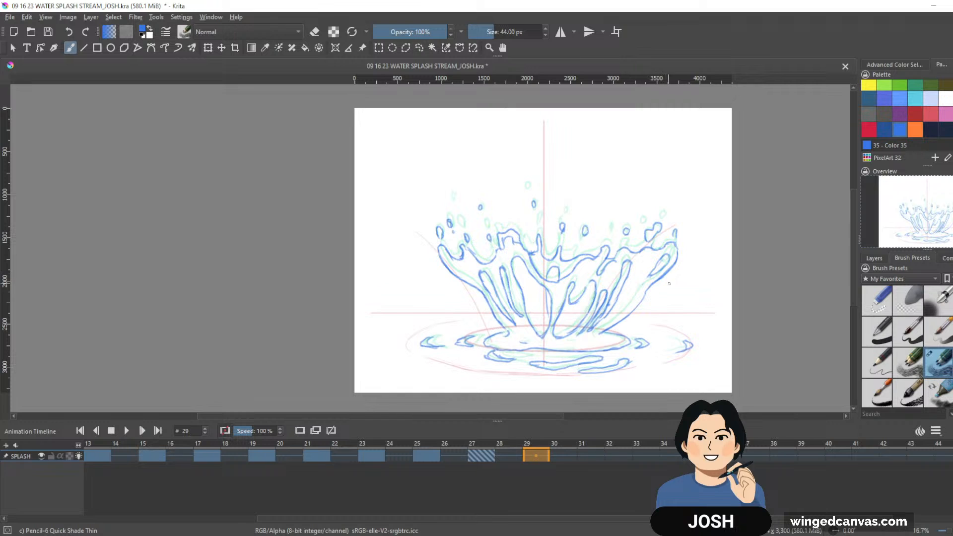
drag(675, 265, 657, 287)
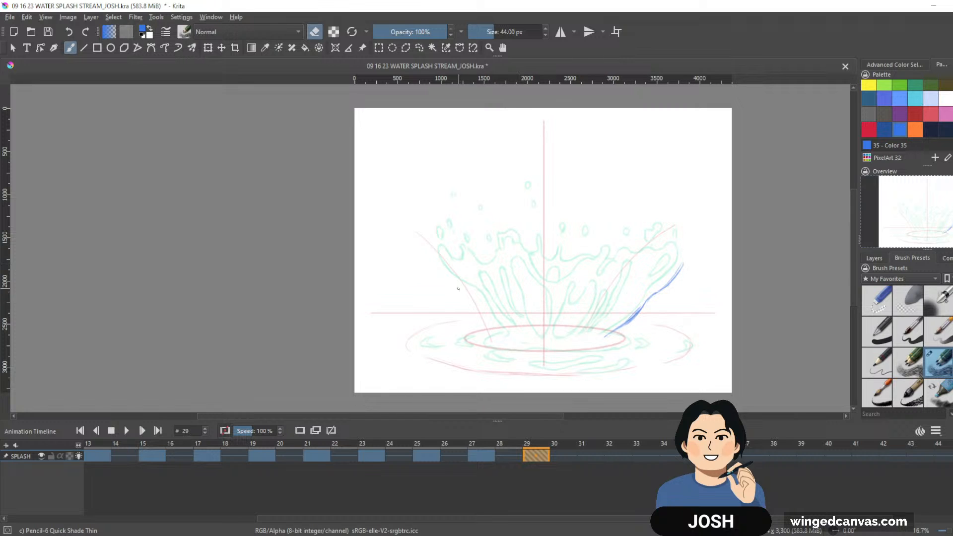
key(e)
drag(480, 296, 488, 314)
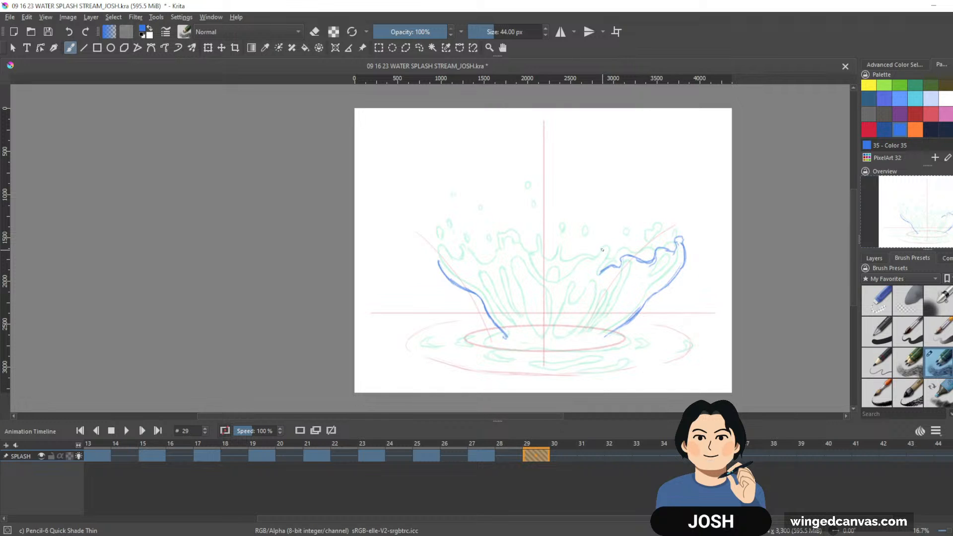
Step: Draw the front crest from its right-hand tip toward the centre, and the elongated folds inside the right wall
mouse_move(603, 250)
mouse_down()
mouse_move(597, 272)
mouse_move(601, 249)
mouse_move(575, 270)
mouse_up()
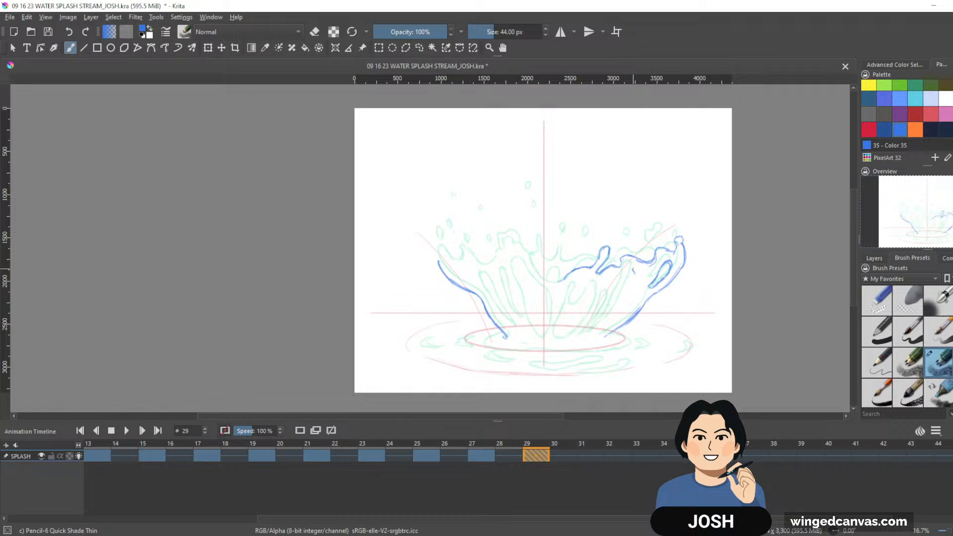
mouse_move(634, 270)
mouse_down()
mouse_move(626, 301)
mouse_move(617, 301)
mouse_move(621, 293)
mouse_move(629, 295)
mouse_move(611, 319)
mouse_move(592, 333)
mouse_up()
mouse_move(612, 292)
mouse_down()
mouse_move(593, 327)
mouse_move(598, 304)
mouse_move(575, 334)
mouse_up()
drag(596, 285, 586, 318)
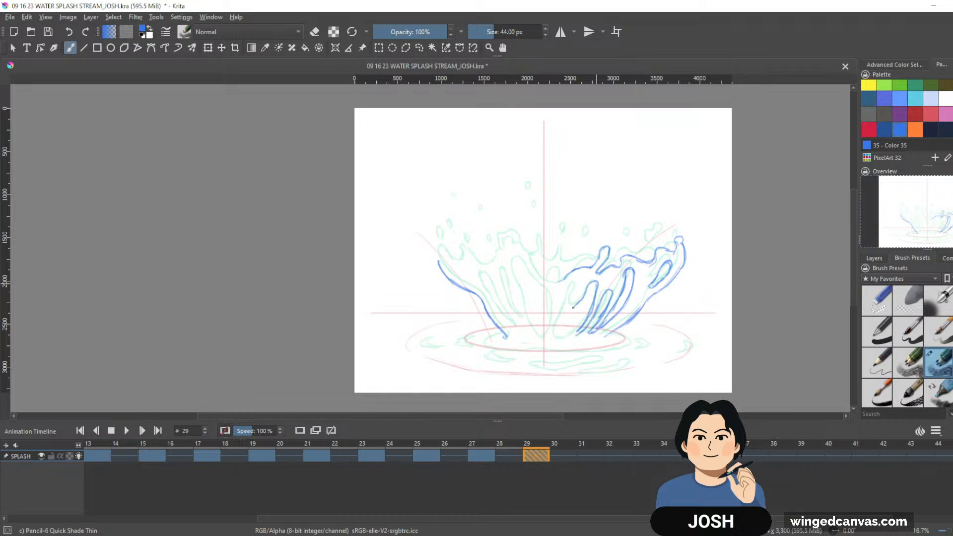
Step: Clean up and redraw the innermost fold of the right wall, and draw the large rounded fold just right of centre
key(e)
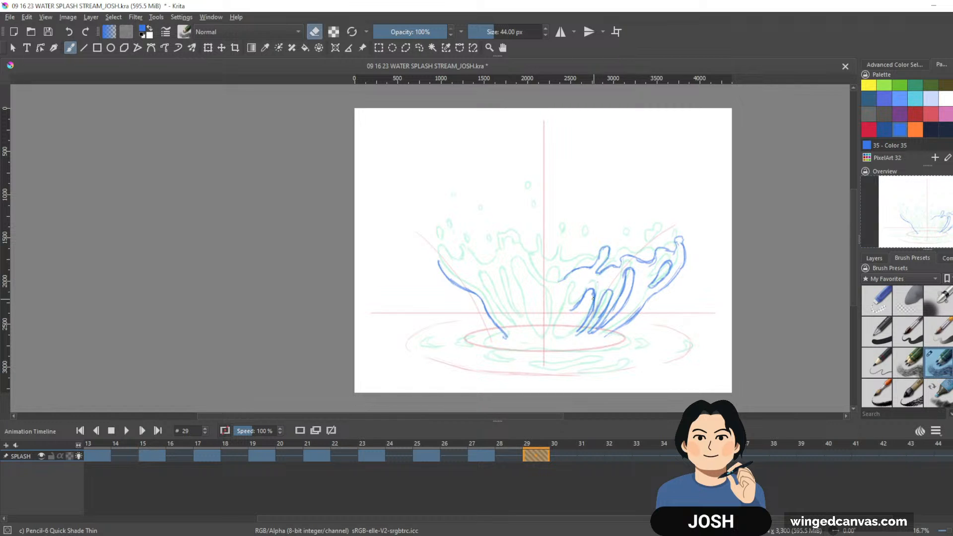
drag(593, 297, 578, 319)
key(e)
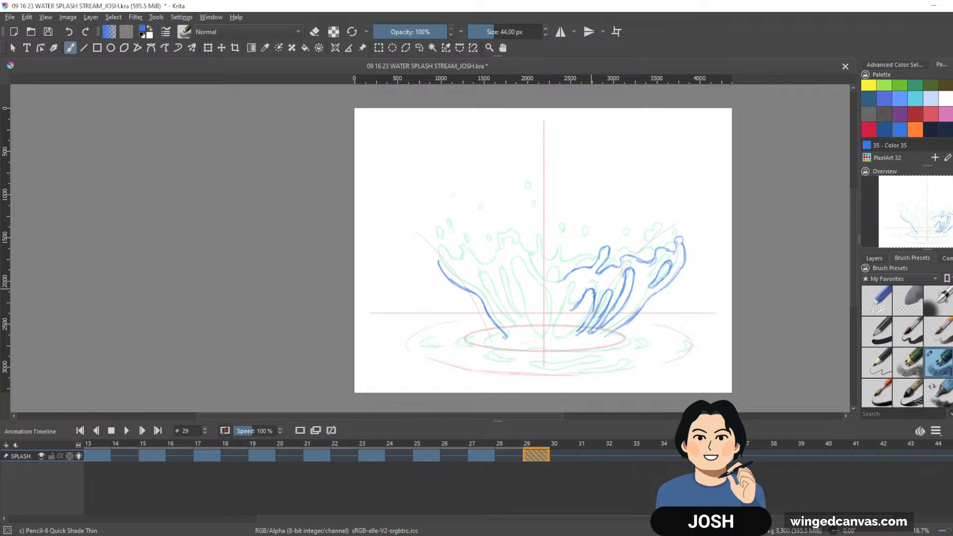
drag(593, 298, 580, 329)
mouse_move(575, 287)
mouse_down()
mouse_move(557, 329)
mouse_move(557, 341)
mouse_move(569, 338)
mouse_up()
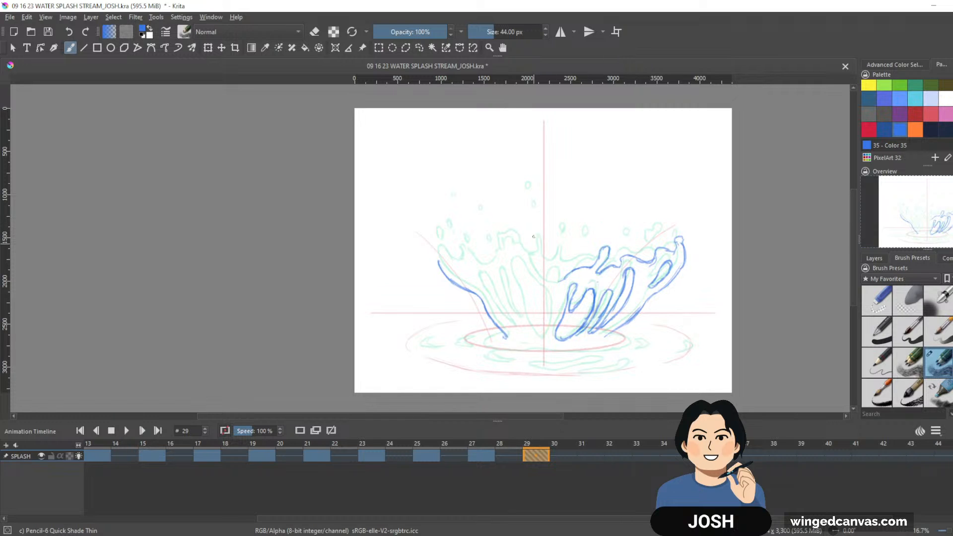
Step: Draw the large fold just left of centre and the dip of the front crest above it
mouse_move(513, 262)
mouse_down()
mouse_move(545, 297)
mouse_move(546, 327)
mouse_move(549, 297)
mouse_move(546, 334)
mouse_up()
mouse_move(521, 264)
mouse_down()
mouse_move(527, 324)
mouse_move(522, 299)
mouse_move(530, 329)
mouse_move(527, 322)
mouse_move(546, 338)
mouse_up()
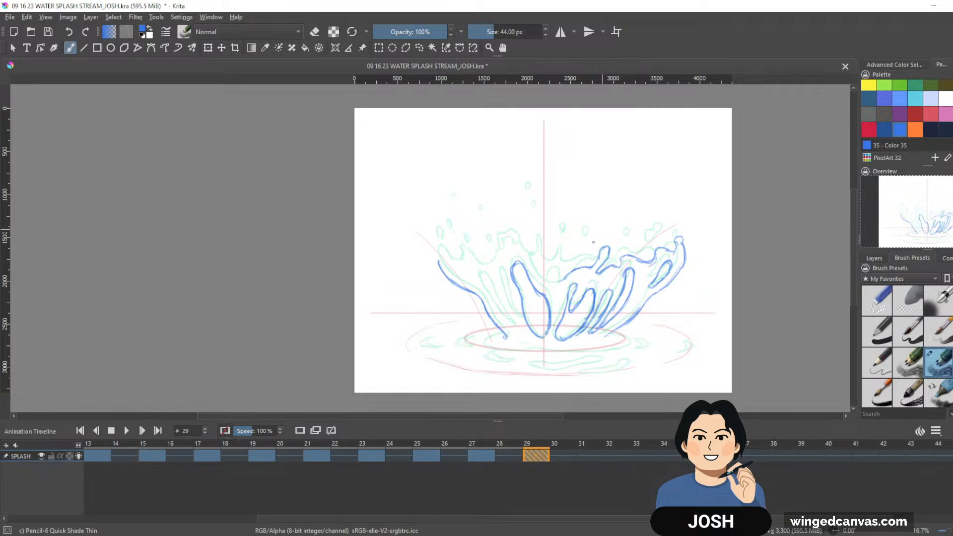
drag(549, 283, 567, 282)
drag(516, 248, 540, 284)
Step: Draw the crest's peak left of centre, and the two narrow elongated folds inside the left wall
key(e)
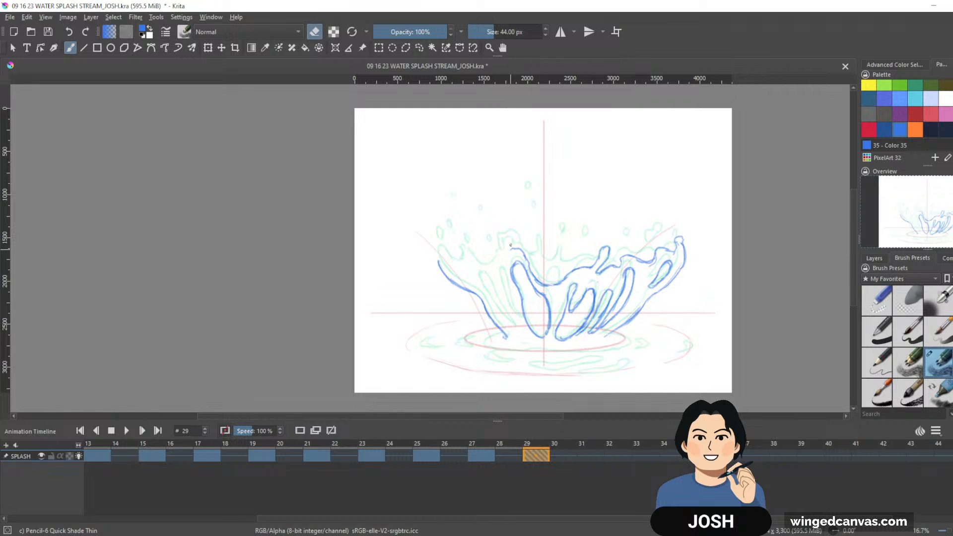
key(e)
drag(508, 247, 489, 265)
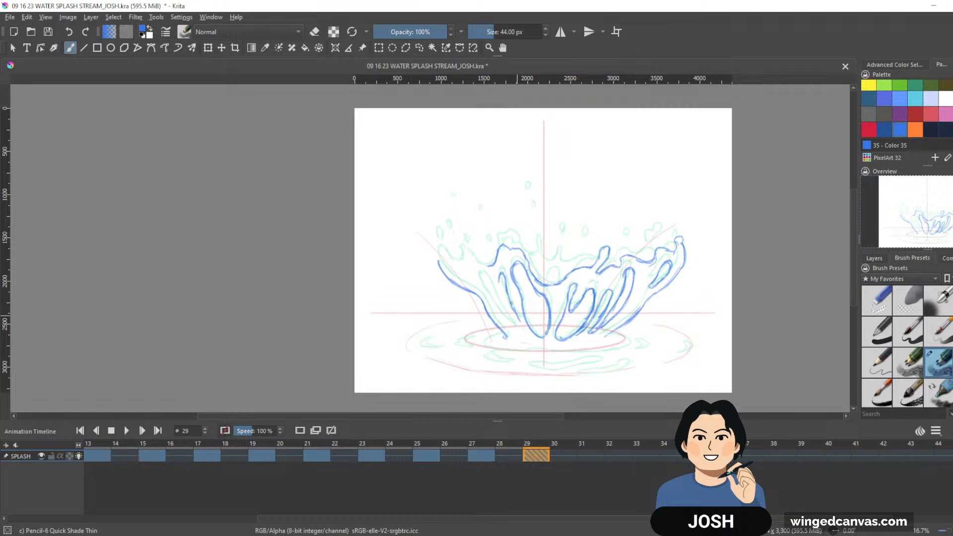
drag(499, 282, 513, 319)
mouse_move(482, 282)
mouse_down()
mouse_move(510, 333)
mouse_move(487, 275)
mouse_move(512, 334)
mouse_up()
Step: Draw the left end of the crest and the back rim with its raised tips
mouse_move(439, 264)
mouse_down()
mouse_move(438, 252)
mouse_move(454, 247)
mouse_move(465, 265)
mouse_move(562, 252)
mouse_up()
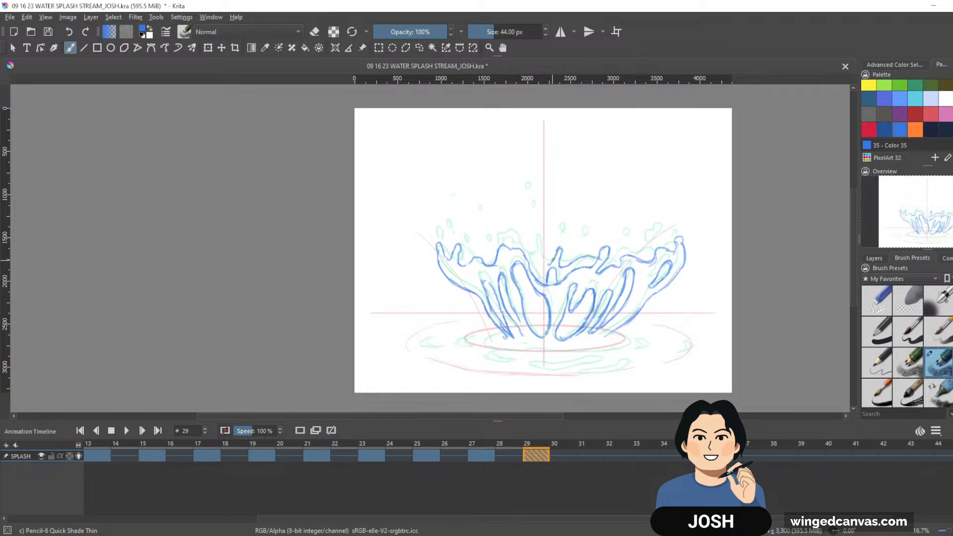
mouse_move(543, 260)
mouse_down()
mouse_move(537, 235)
mouse_move(535, 261)
mouse_move(527, 256)
mouse_up()
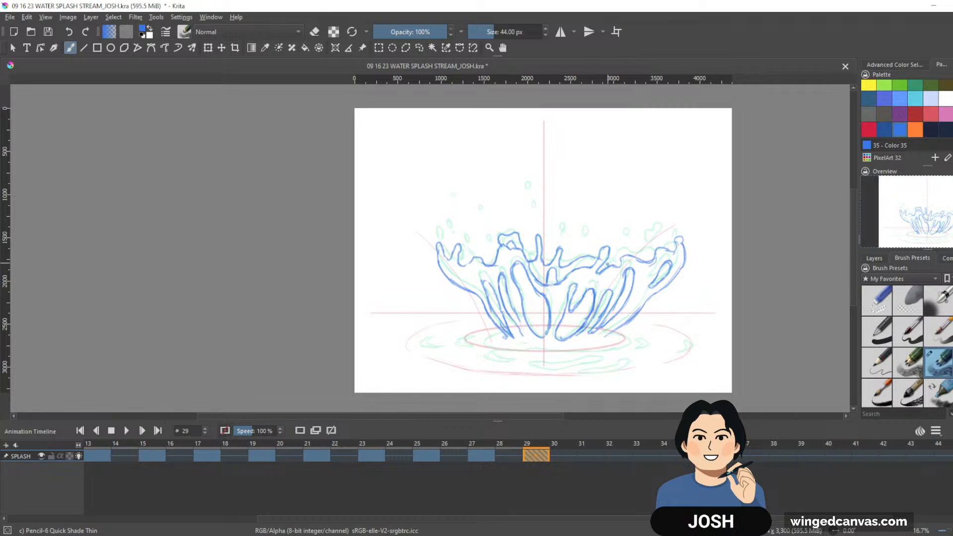
drag(624, 254, 655, 254)
Step: Draw the droplets above the splash's crest on frame 29, following the onion skin
drag(627, 229, 563, 229)
drag(438, 229, 438, 231)
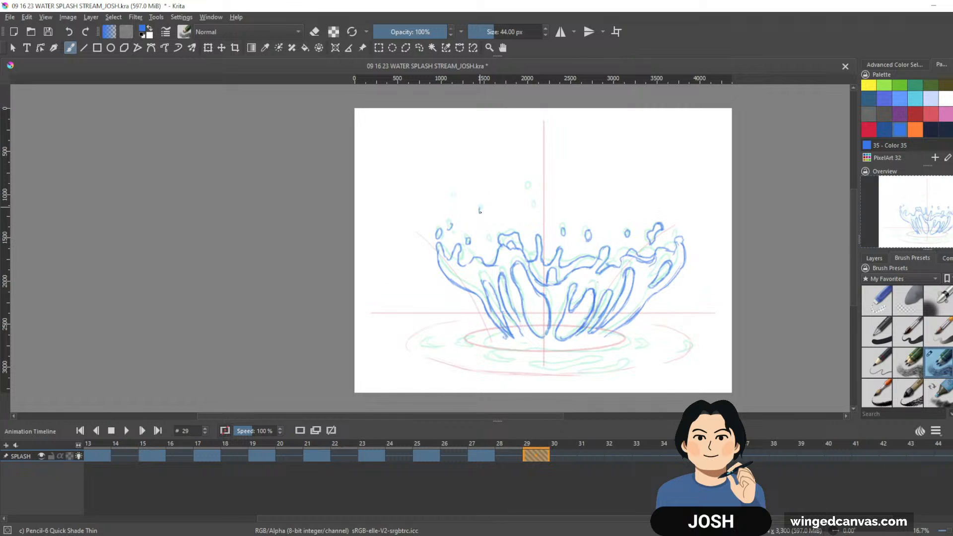
mouse_move(480, 207)
mouse_down()
mouse_move(455, 195)
mouse_move(491, 244)
mouse_up()
drag(526, 184, 531, 209)
drag(679, 235, 674, 227)
Step: Draw the water ring around the base of the splash on frame 29
drag(483, 347, 519, 352)
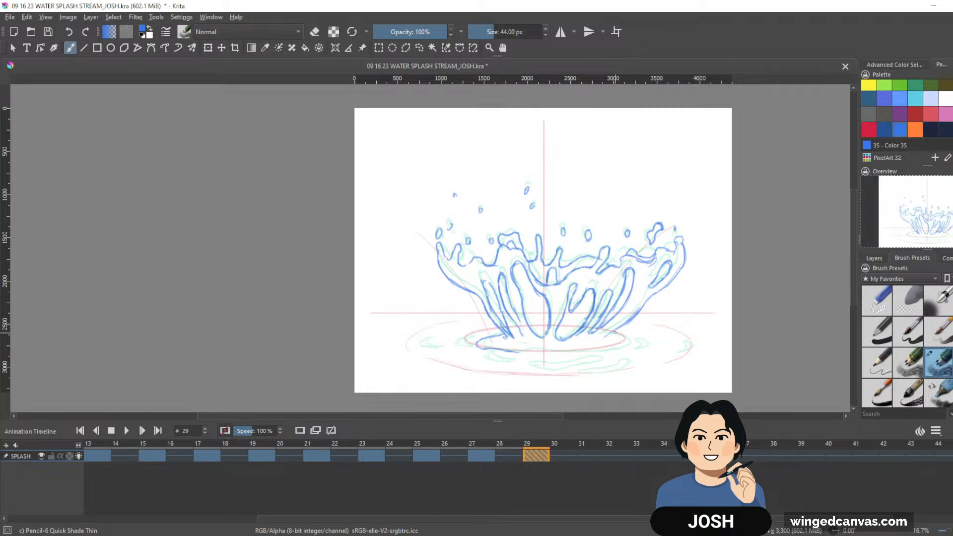
drag(613, 333, 638, 344)
drag(529, 353, 610, 350)
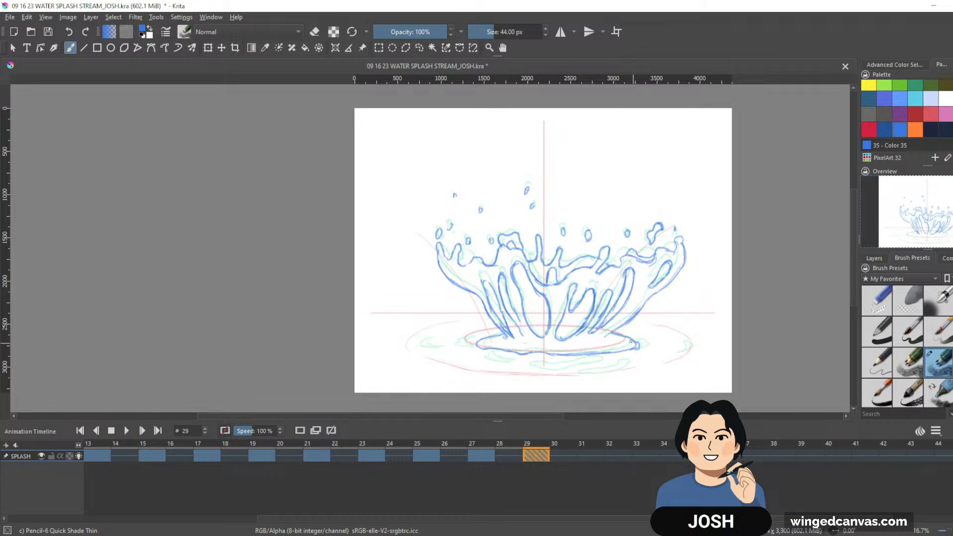
Step: Draw the small ripples on both sides of the base ring, and the short one in front of its left part
drag(451, 345, 468, 347)
mouse_move(654, 341)
mouse_down()
mouse_move(650, 350)
mouse_move(663, 345)
mouse_up()
drag(661, 346, 653, 350)
mouse_move(488, 355)
mouse_down()
mouse_move(510, 358)
mouse_move(488, 363)
mouse_up()
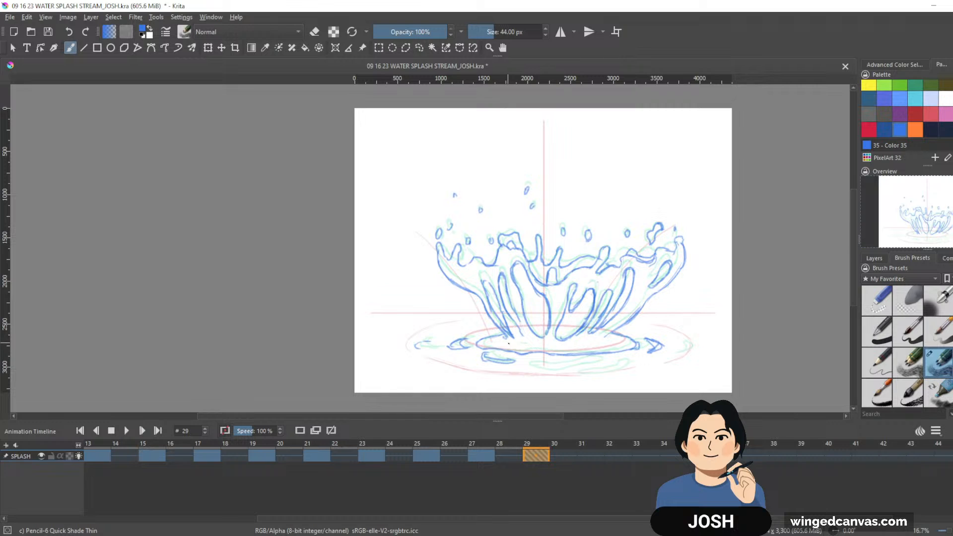
drag(684, 341, 685, 352)
Step: Draw the long ripples in front of the base ring, right of centre
mouse_move(550, 363)
mouse_down()
mouse_move(603, 361)
mouse_move(531, 366)
mouse_up()
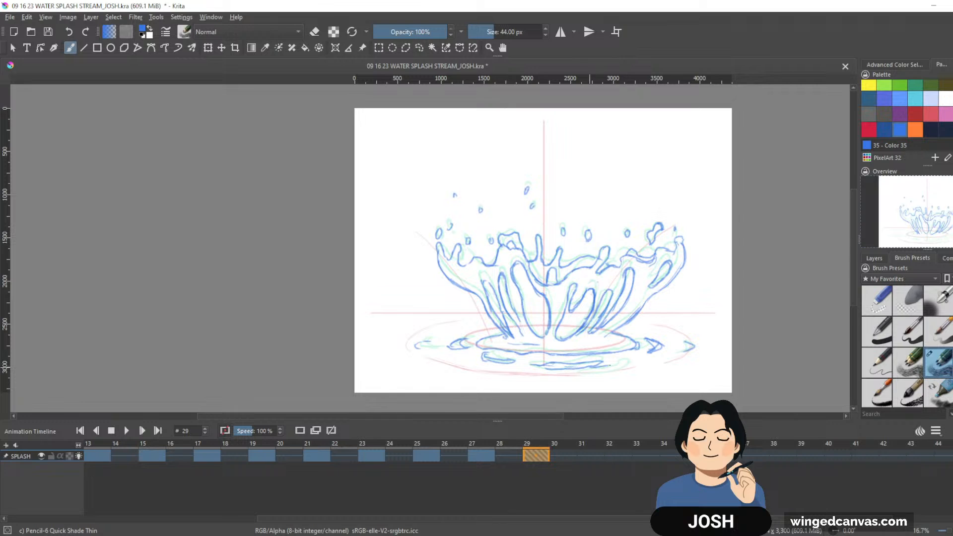
mouse_move(610, 366)
mouse_down()
mouse_move(630, 363)
mouse_move(614, 374)
mouse_move(560, 370)
mouse_move(612, 373)
mouse_move(586, 368)
mouse_up()
key(e)
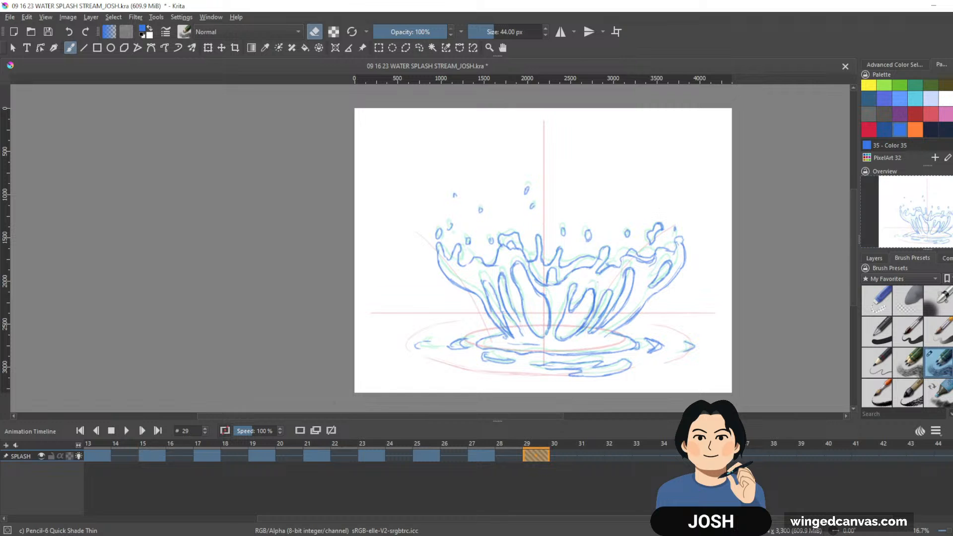
Step: Play back the animation to review the splash's motion through keyframe 29
key(space)
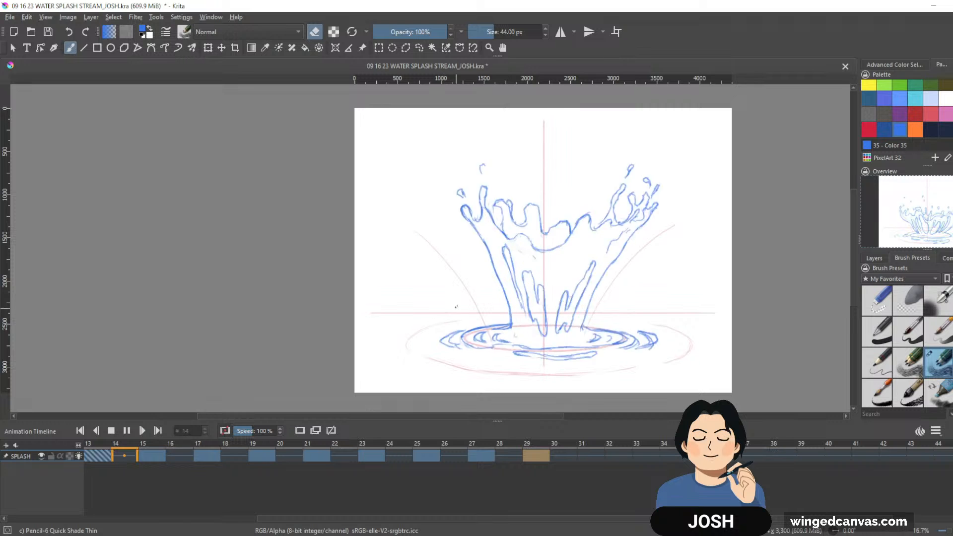
key(space)
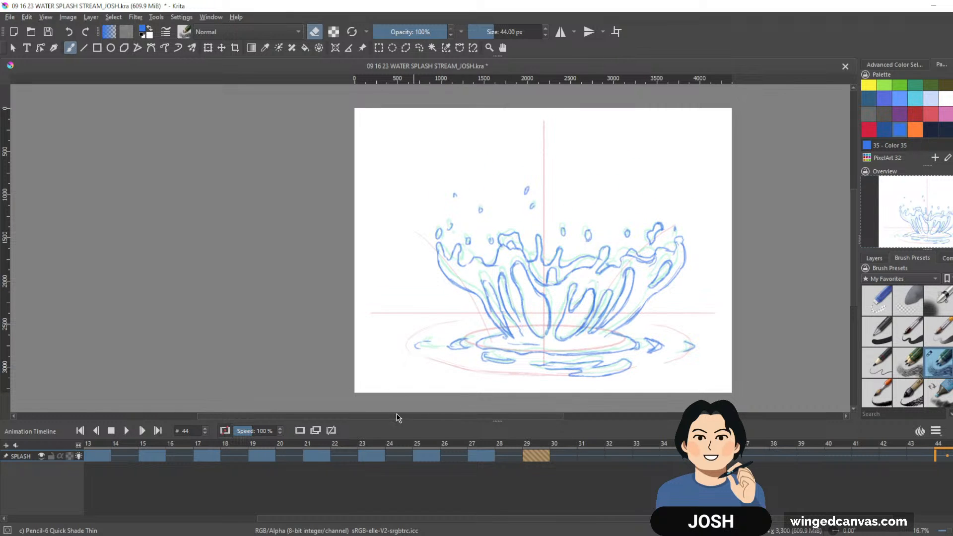
mouse_move(377, 518)
mouse_down()
mouse_move(141, 518)
mouse_move(198, 518)
mouse_up()
Step: Step through the keyframes from frame 9 and remove the keyframe at frame 23
click(248, 456)
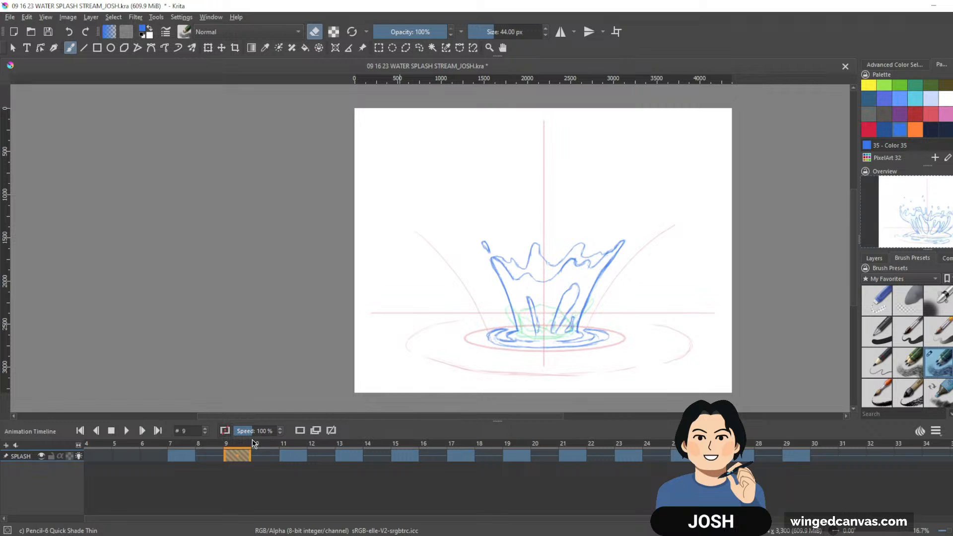
key(period)
key(period)
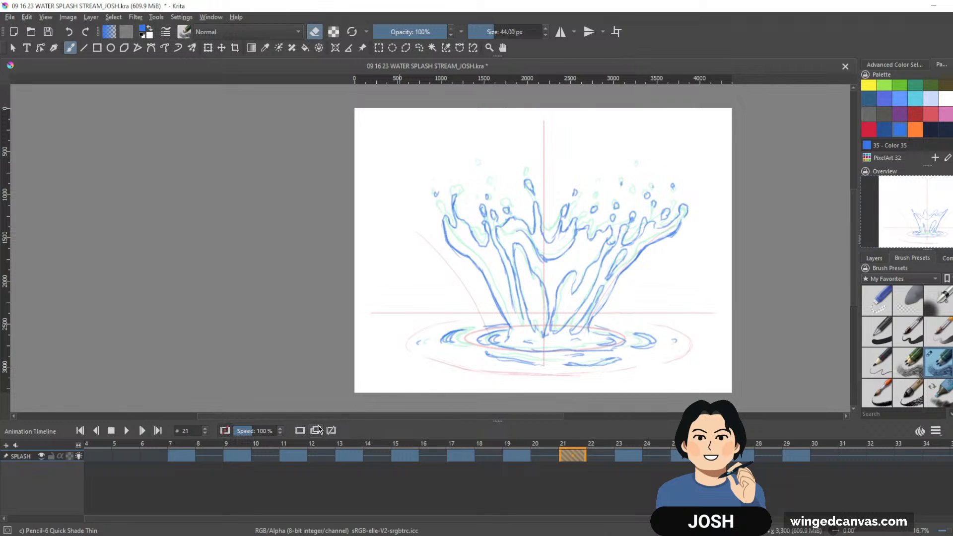
right_click(638, 462)
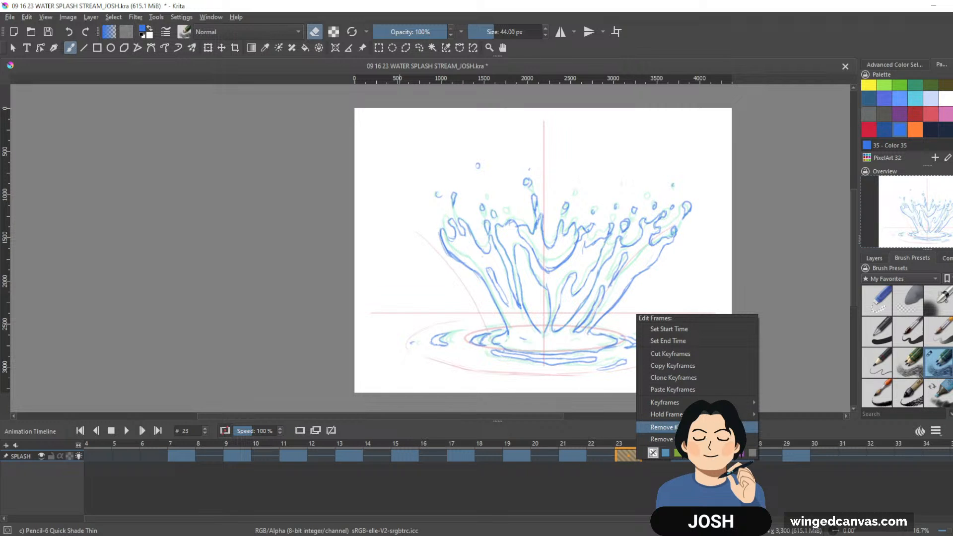
click(665, 427)
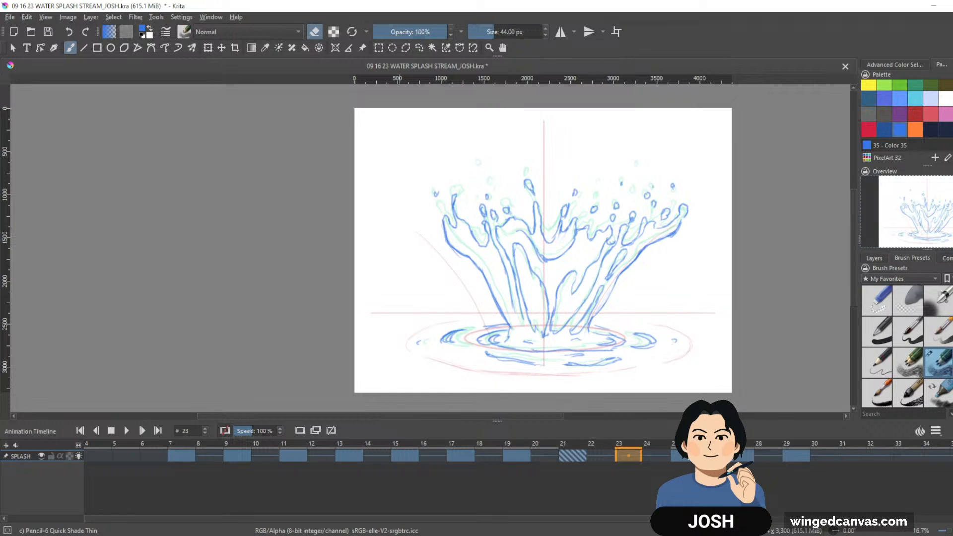
Step: Move the keyframes from 25 to 29 two frames earlier so that they start at frame 23
click(684, 456)
shift+click(801, 457)
drag(683, 454, 626, 454)
Step: Play back the splash animation through frame 30 and step back through the last keyframes to check the retimed motion
click(184, 456)
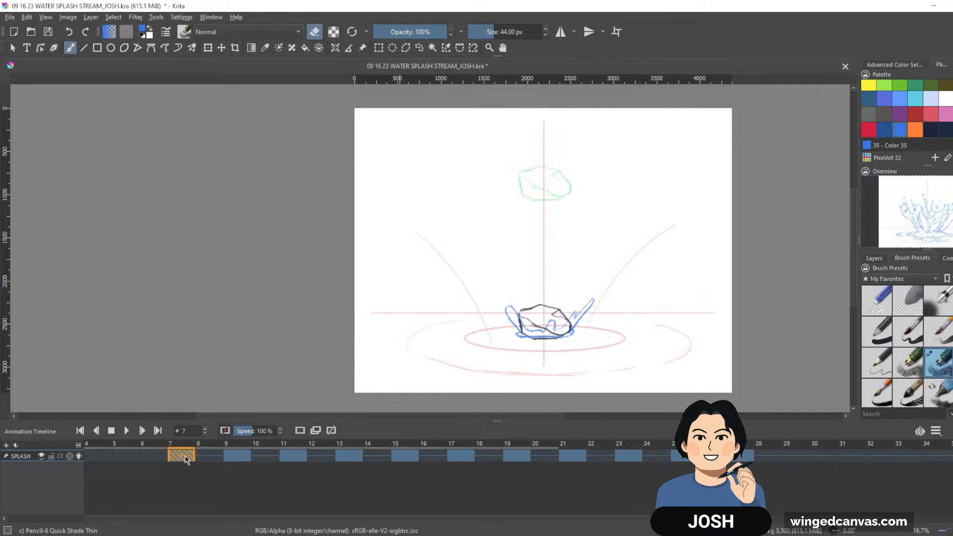
key(space)
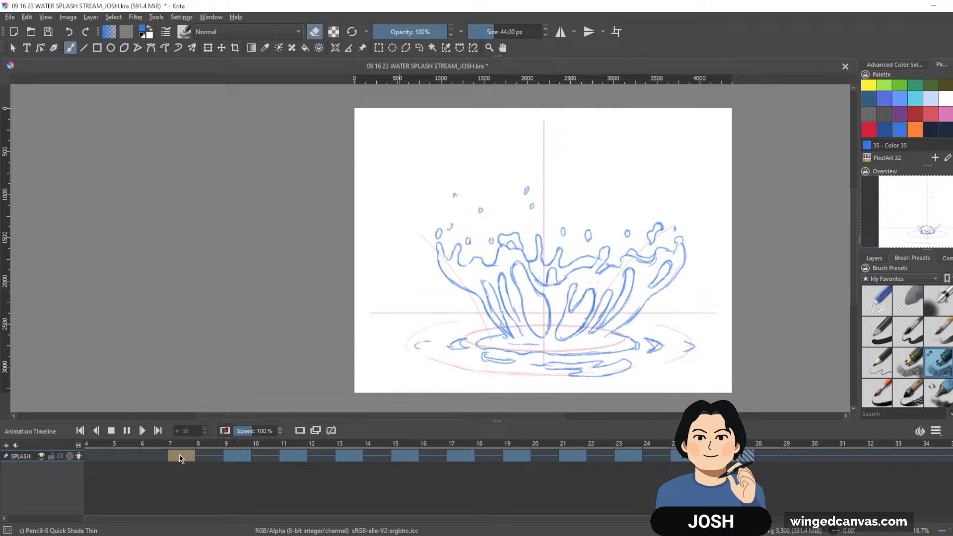
key(space)
shift+click(824, 456)
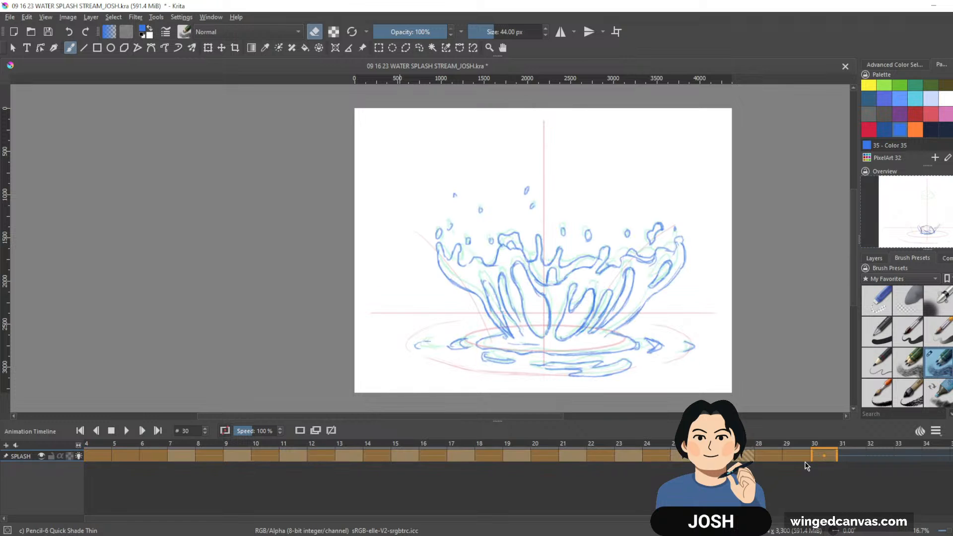
key(space)
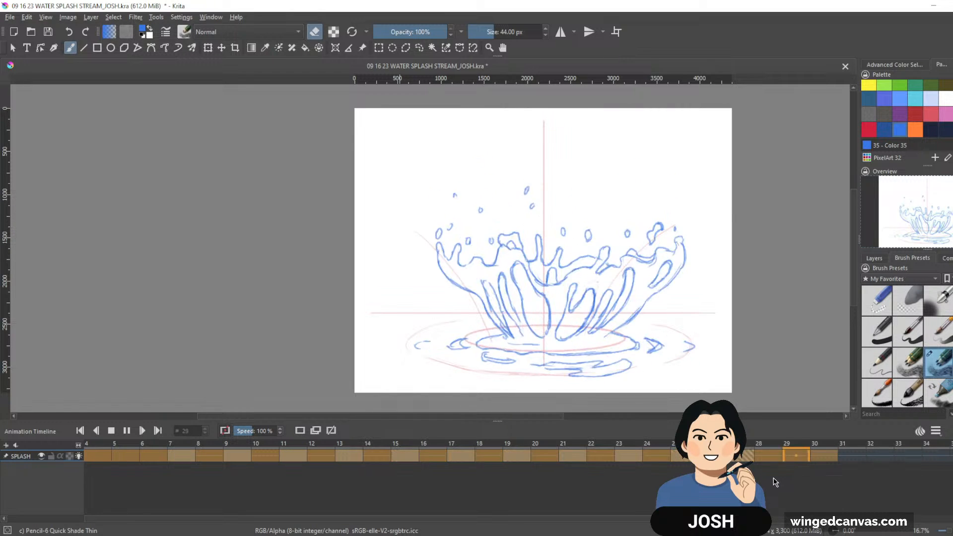
key(space)
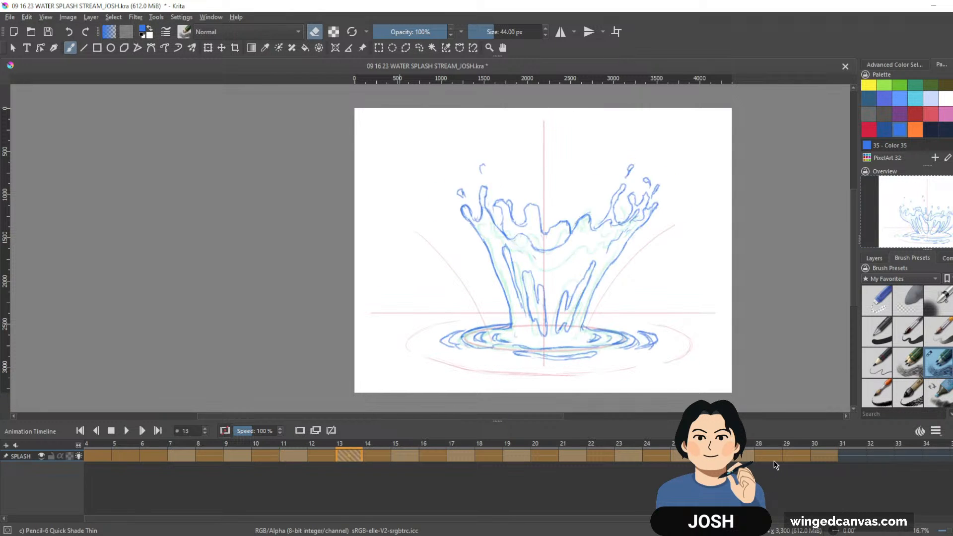
click(772, 460)
key(Left)
key(Left)
key(Left)
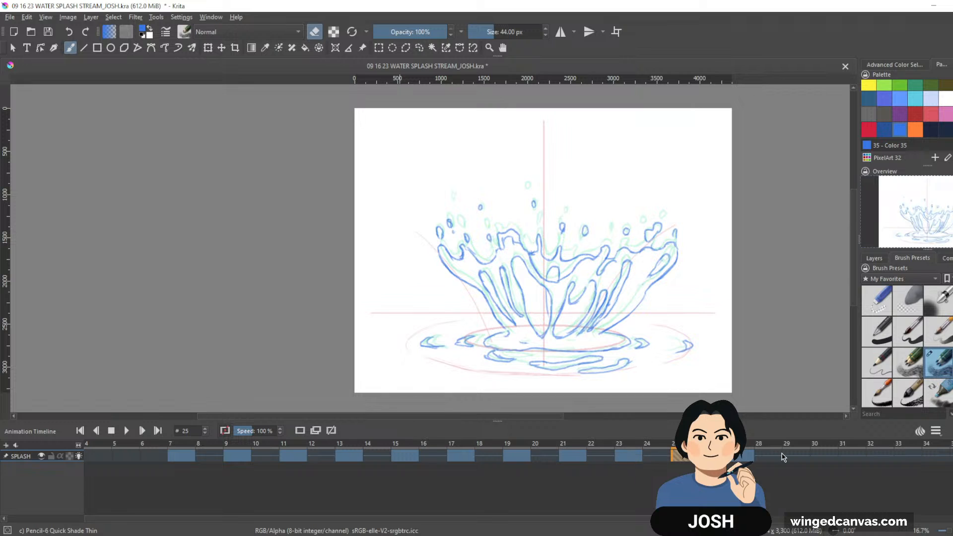
Step: Add a blank keyframe at frame 29 and draw the splash's right outer wall with its curled tip
click(792, 459)
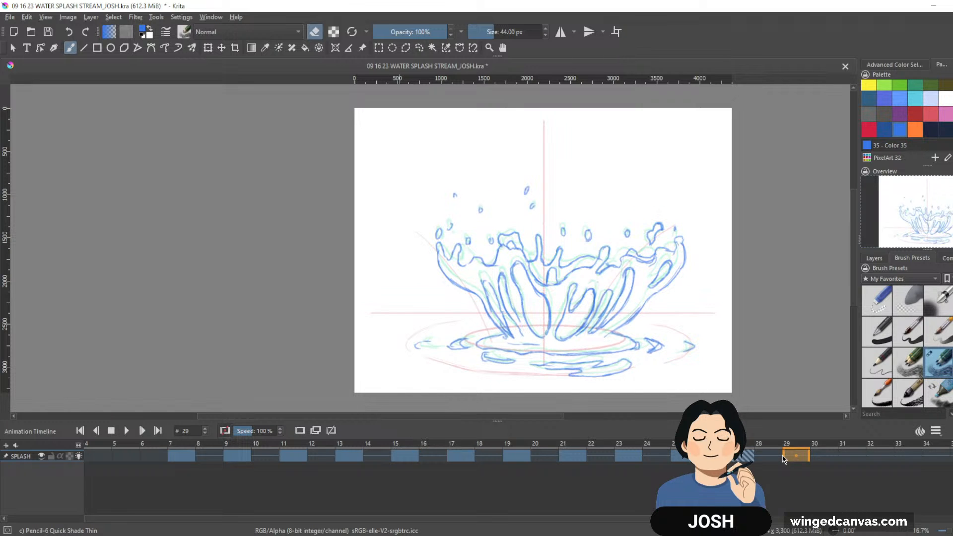
key(Delete)
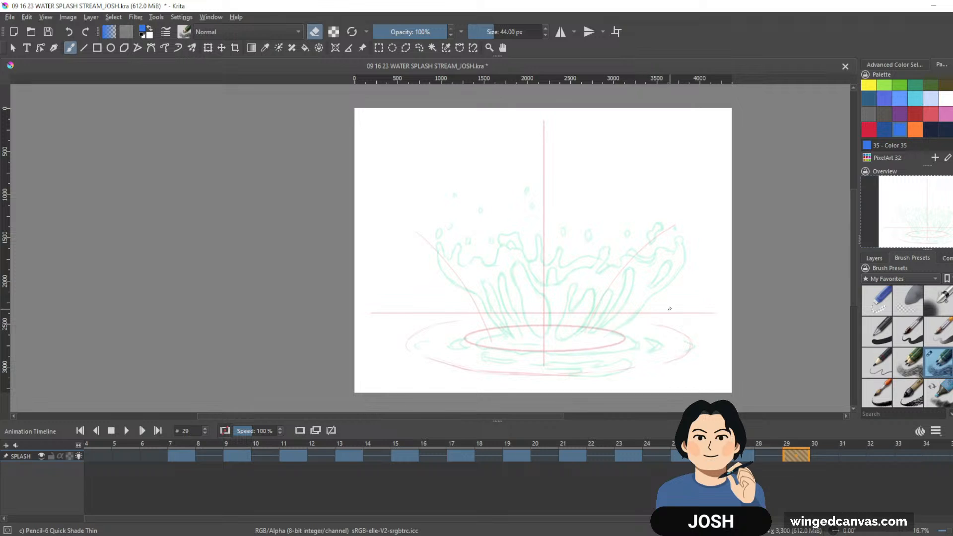
key(e)
mouse_move(652, 318)
mouse_down()
mouse_move(680, 294)
mouse_move(612, 342)
mouse_up()
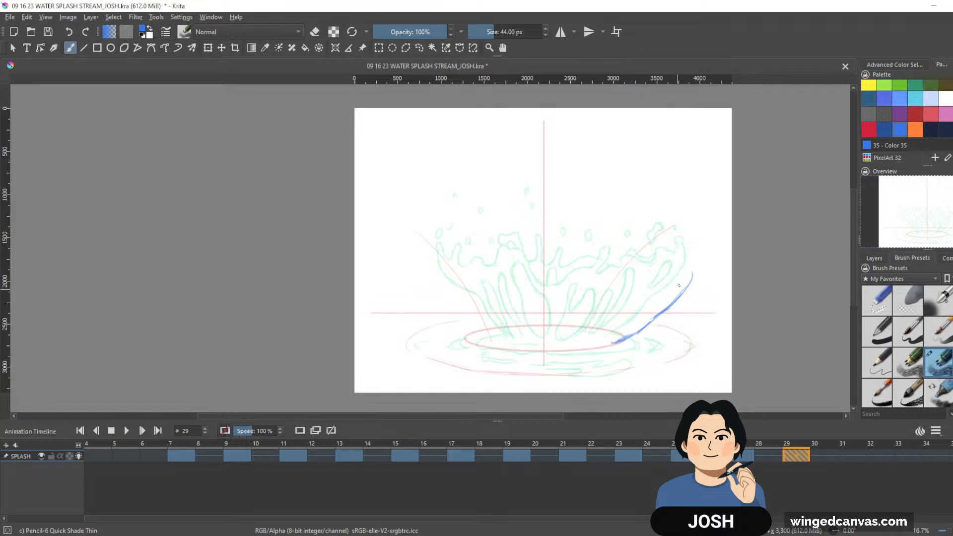
mouse_move(694, 261)
mouse_down()
mouse_move(682, 279)
mouse_move(658, 275)
mouse_move(662, 295)
mouse_up()
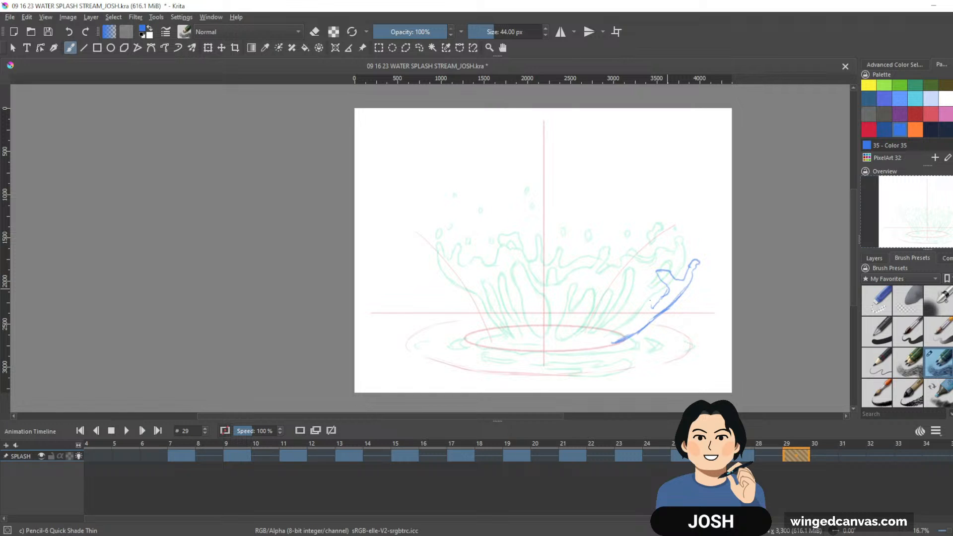
mouse_move(647, 303)
mouse_down()
mouse_move(620, 297)
mouse_move(666, 299)
mouse_up()
Step: Draw the low, wavy front rim of the splash across to its raised left tip
mouse_move(589, 303)
mouse_down()
mouse_move(569, 294)
mouse_move(548, 308)
mouse_up()
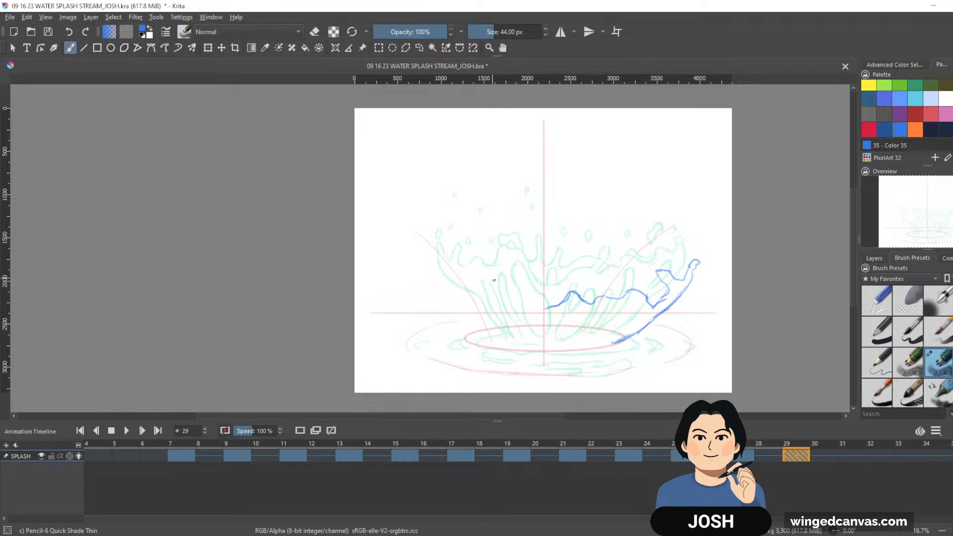
drag(509, 271, 548, 308)
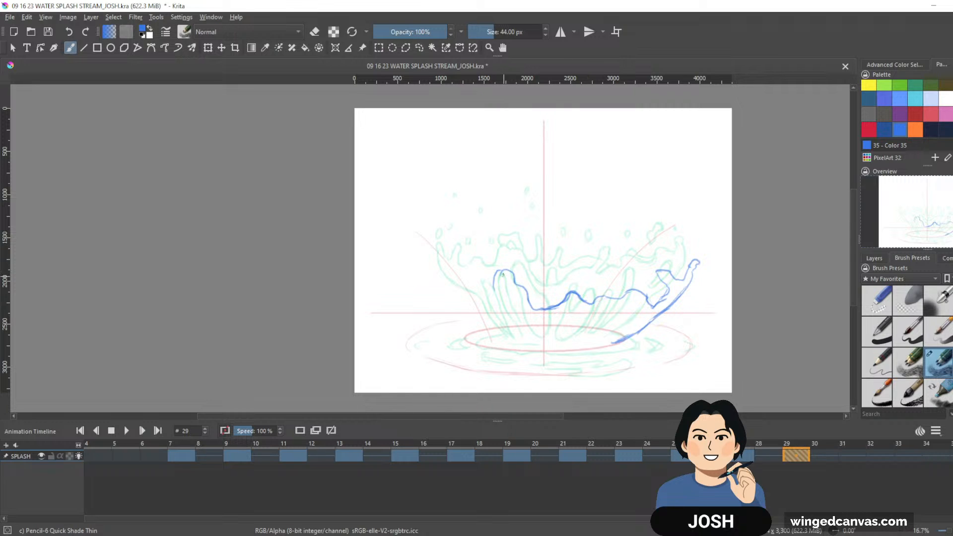
mouse_move(495, 273)
mouse_down()
mouse_move(511, 273)
mouse_move(470, 278)
mouse_up()
mouse_move(424, 269)
mouse_down()
mouse_move(444, 264)
mouse_move(467, 278)
mouse_move(461, 298)
mouse_up()
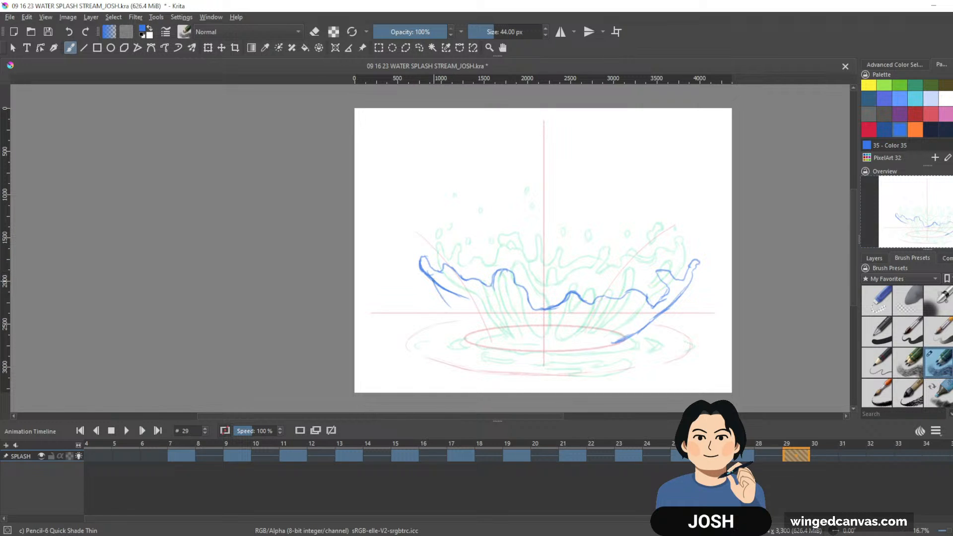
Step: Draw the splash's left outer wall down to the base and erase the stray lines along it
drag(433, 282, 490, 329)
key(e)
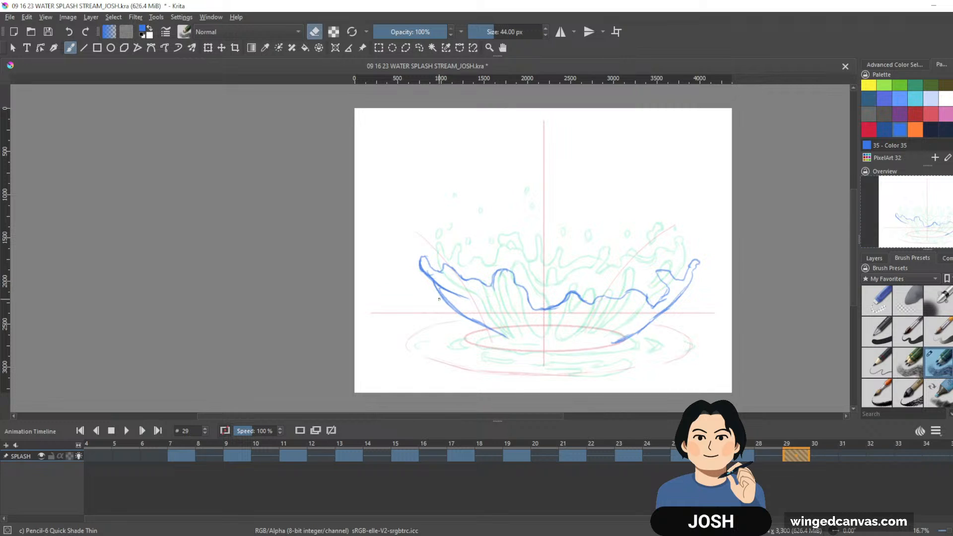
drag(445, 291, 430, 276)
key(e)
Step: Draw the base ring around the foot of the splash, from its left end along the front to its right end
mouse_move(494, 331)
mouse_down()
mouse_move(500, 339)
mouse_move(472, 339)
mouse_move(477, 345)
mouse_up()
key(e)
key(e)
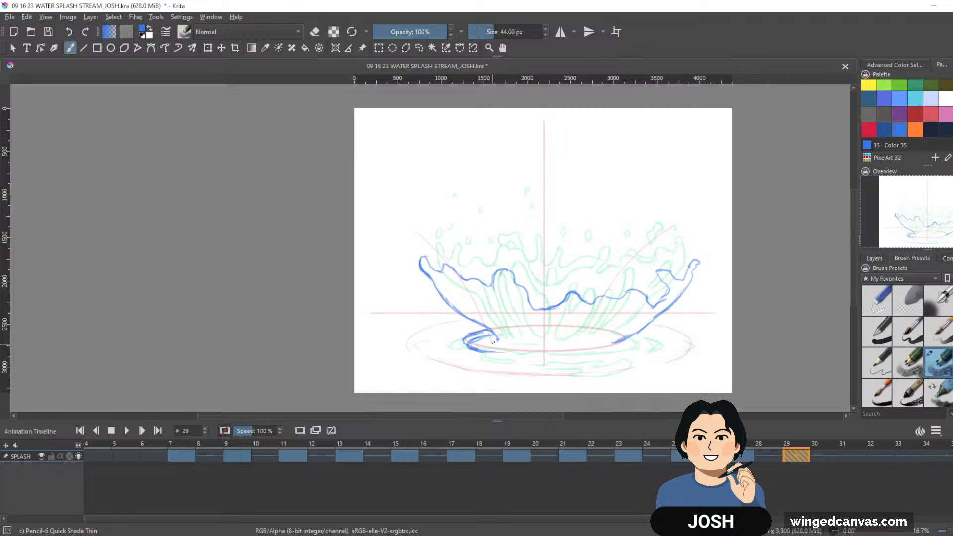
key(e)
key(e)
drag(645, 345, 619, 353)
drag(502, 353, 608, 356)
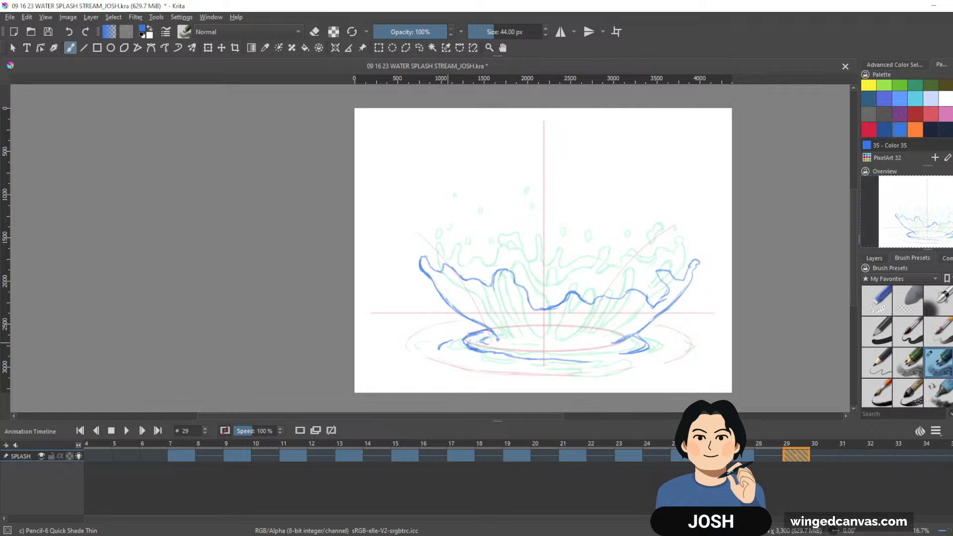
Step: Draw small ripples on both sides of the base ring and two elongated ripples in front of it
drag(452, 343, 448, 351)
drag(656, 338, 674, 346)
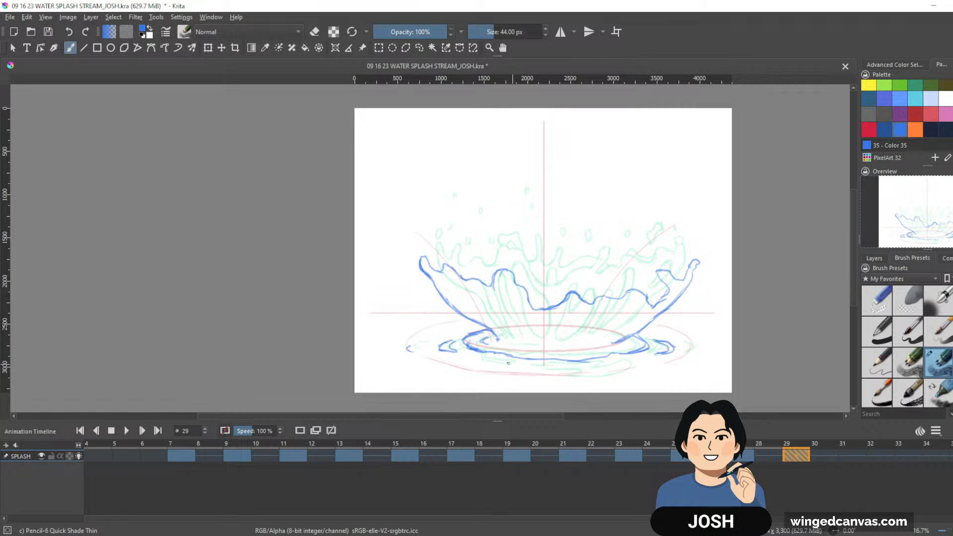
drag(482, 358, 510, 361)
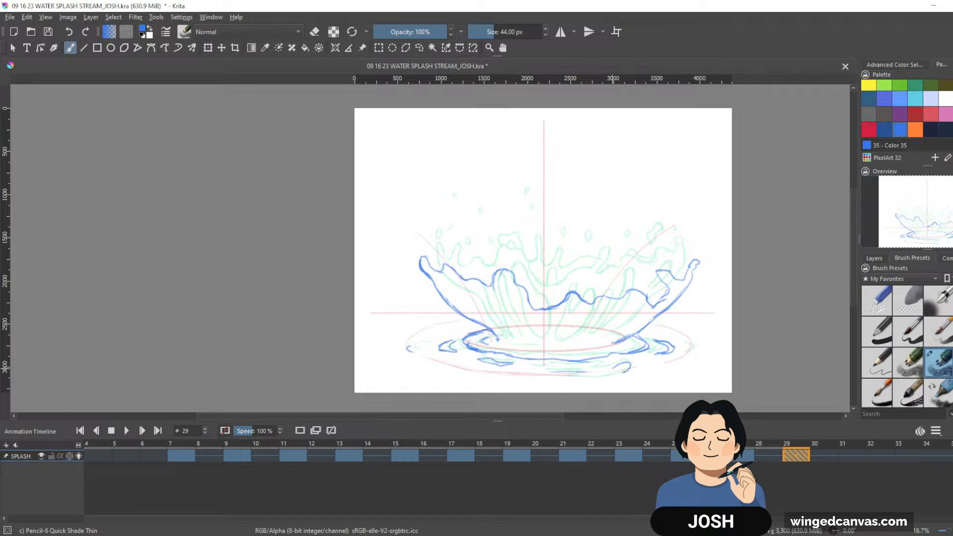
drag(628, 366, 571, 375)
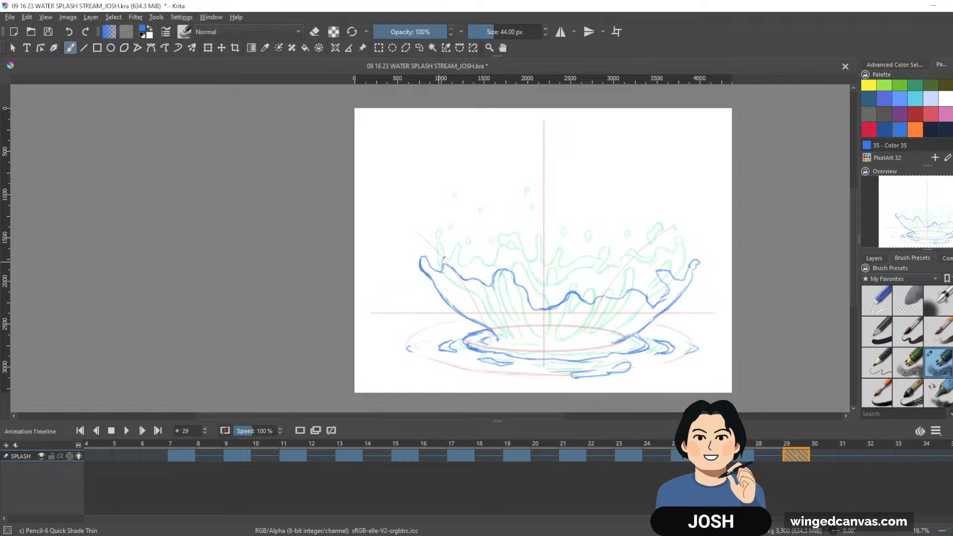
Step: Draw the droplets above the rim and the rounded hollows inside the splash wall on keyframe 29
drag(444, 256, 460, 273)
mouse_move(442, 230)
mouse_down()
mouse_move(492, 252)
mouse_move(441, 243)
mouse_up()
key(ctrl+z)
drag(680, 244, 684, 258)
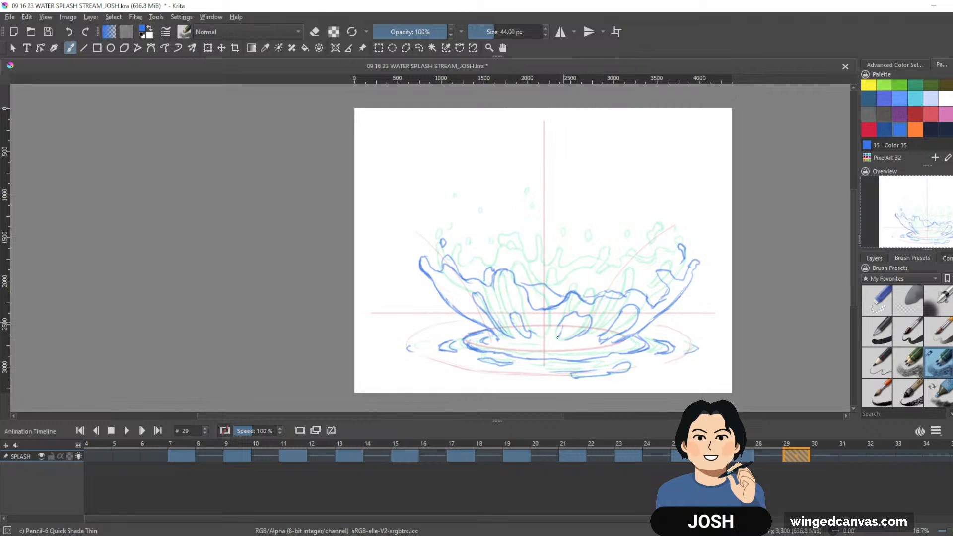
drag(561, 320, 551, 341)
key(ctrl+z)
mouse_move(595, 265)
mouse_down()
mouse_move(593, 277)
mouse_move(552, 276)
mouse_up()
drag(505, 248, 514, 262)
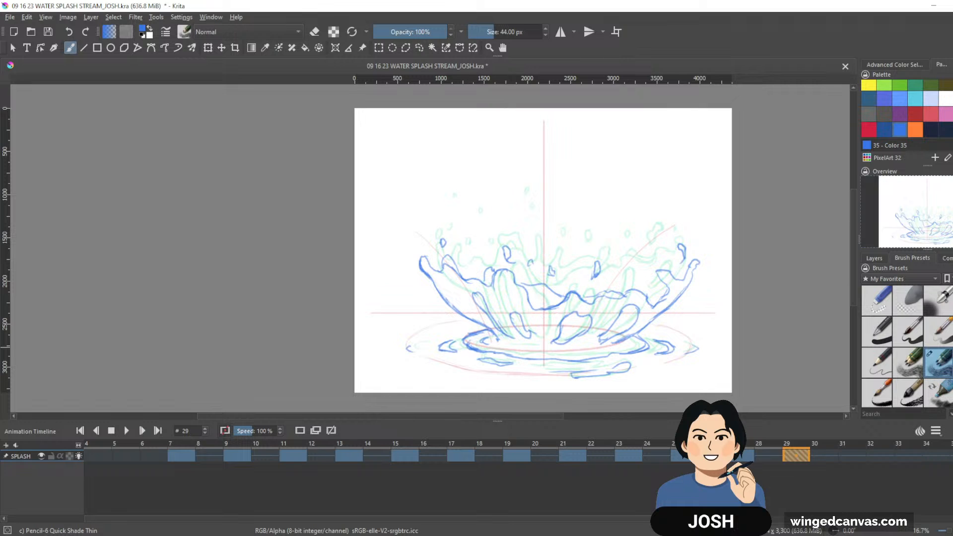
Step: Play back the animation over frames 1 to 33 to review the splash's motion with the new keyframe 29
scroll(354, 514, left, 2)
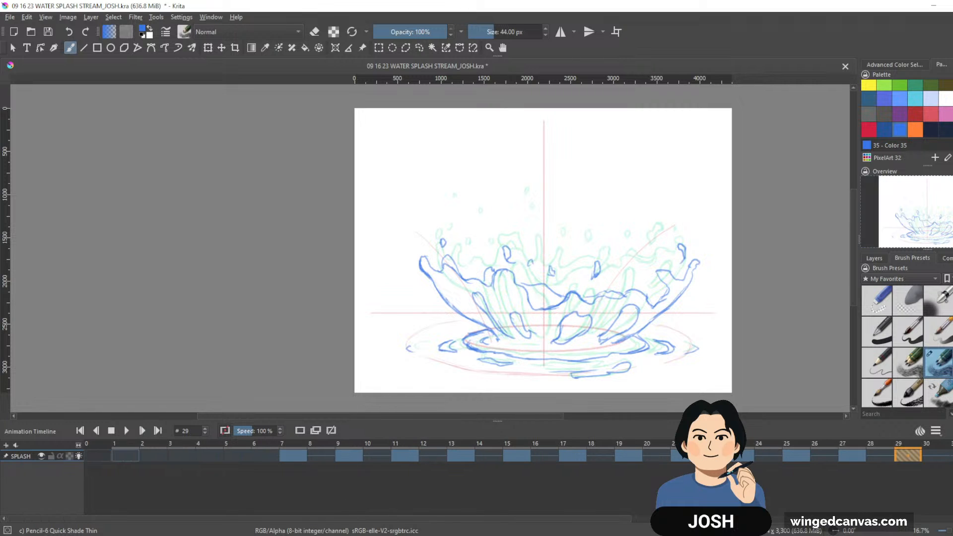
click(124, 460)
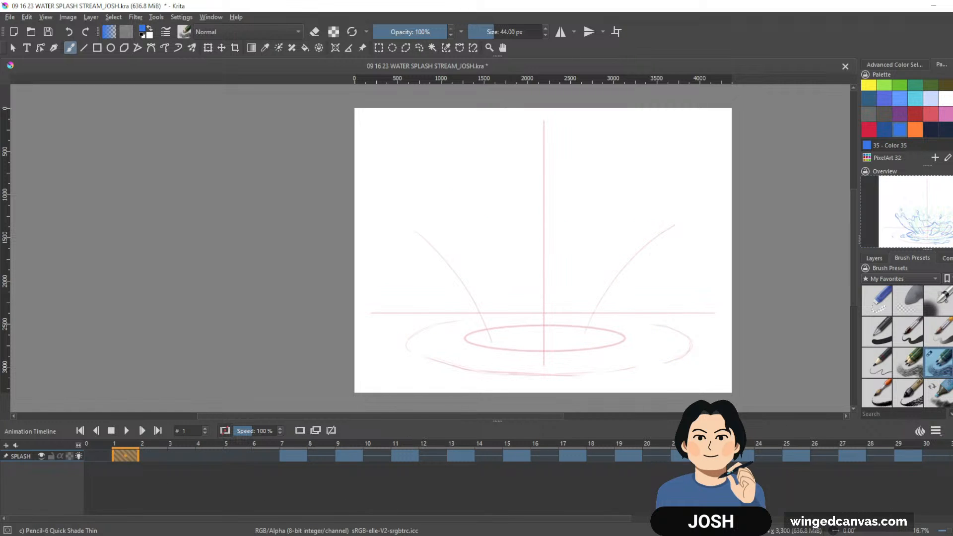
drag(627, 519, 772, 519)
shift+click(818, 455)
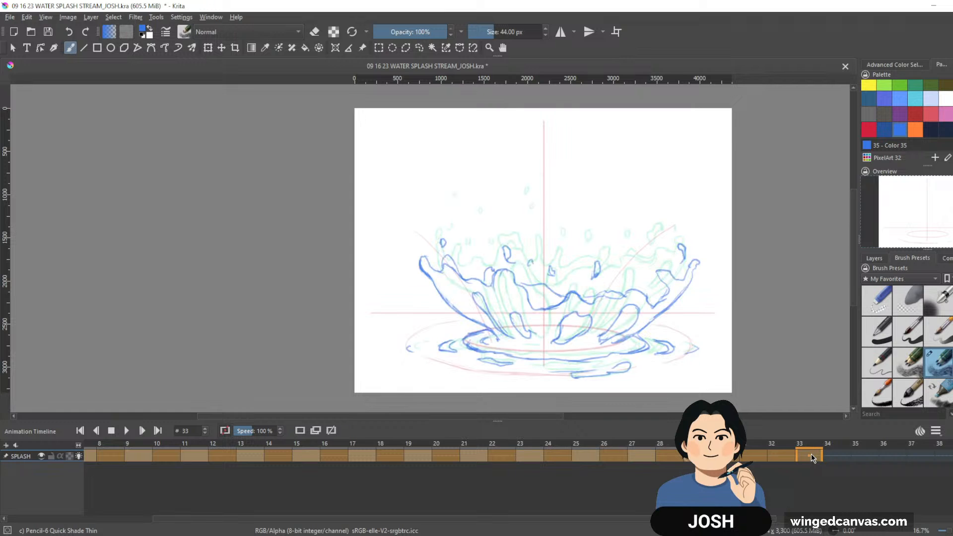
key(space)
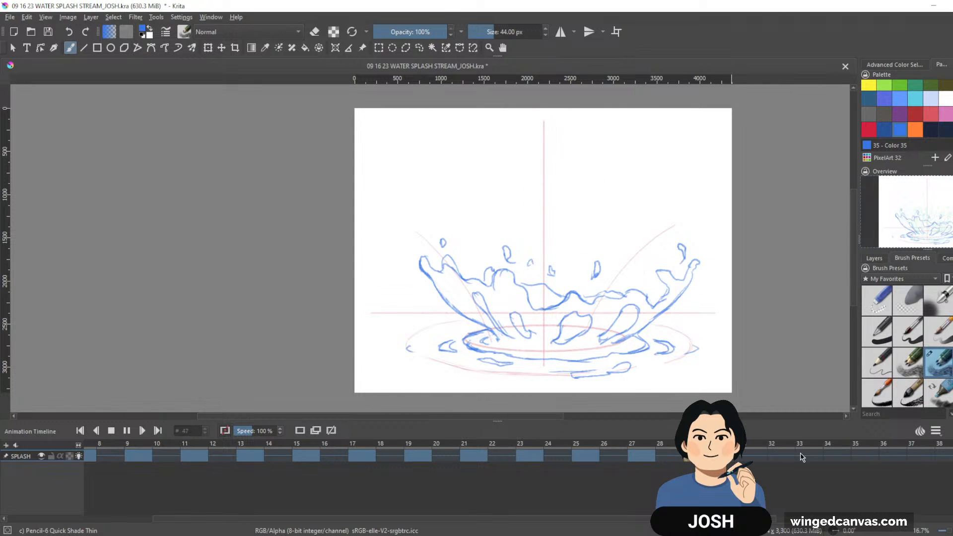
key(space)
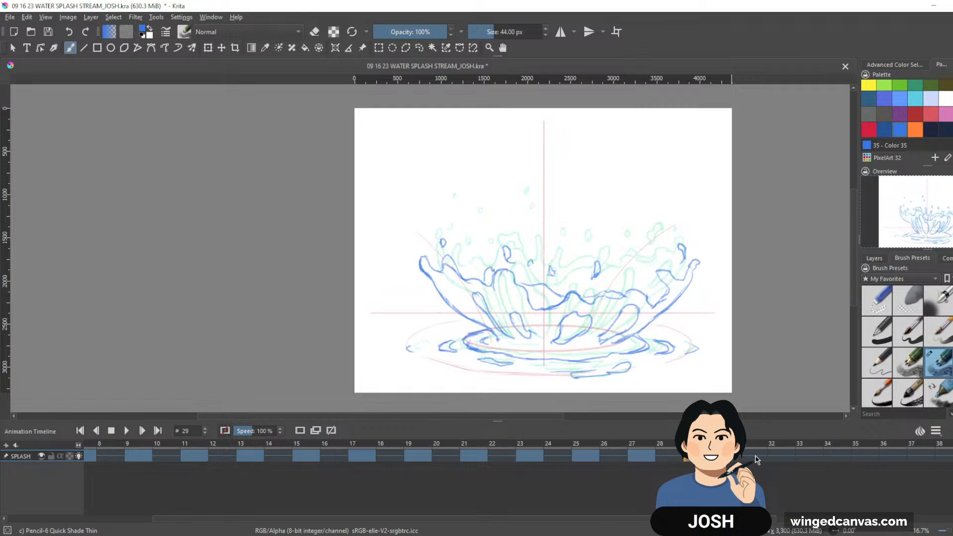
Step: Add a blank keyframe at frame 31 and draw the splash's lower outer walls on both sides and the base ring's left end
click(741, 456)
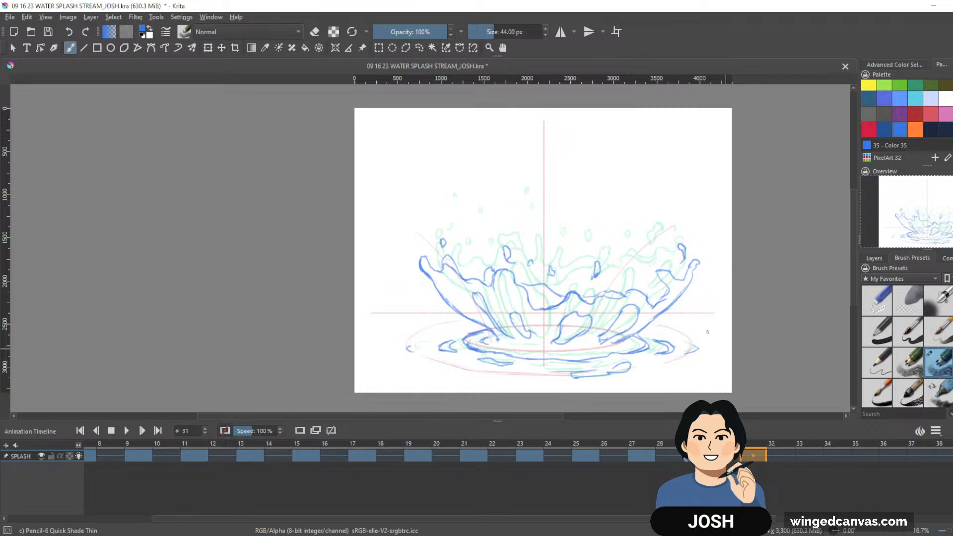
key(Delete)
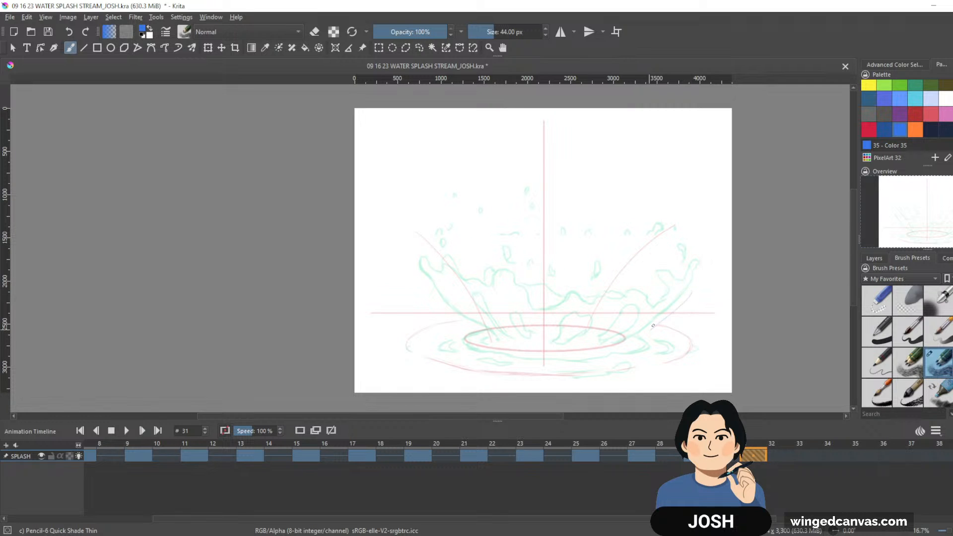
drag(692, 291, 635, 332)
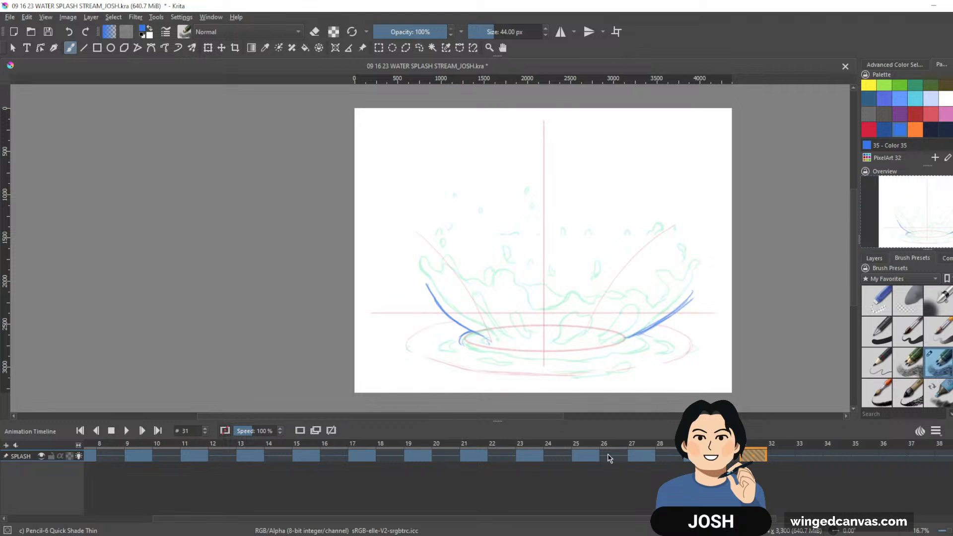
Step: Go back and forth through the keyframes from 19 to 27 to compare how the splash shape changes
click(414, 453)
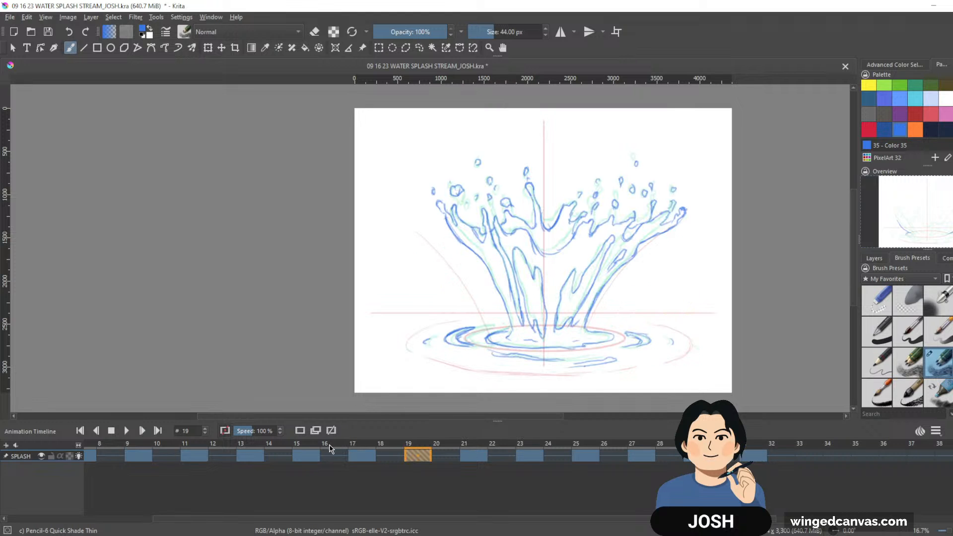
click(480, 453)
click(521, 456)
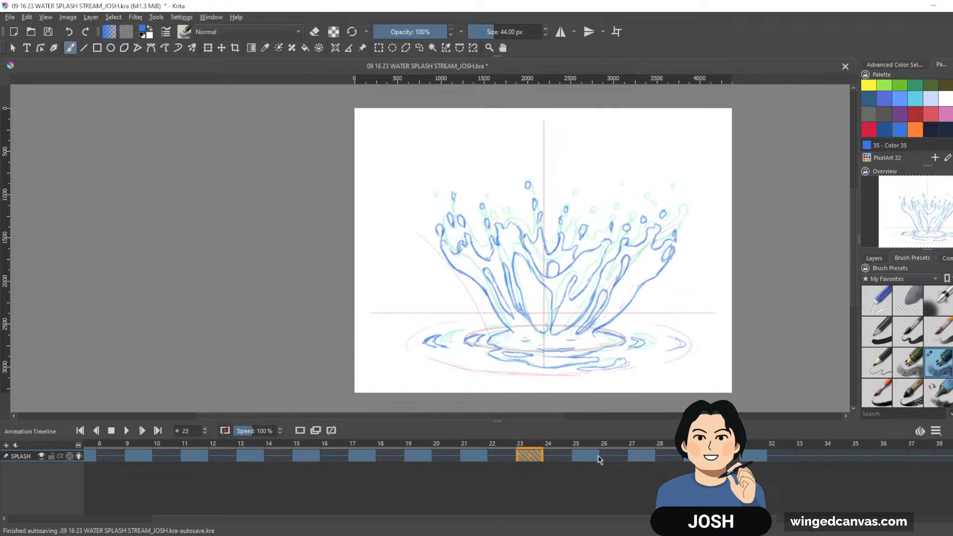
click(466, 455)
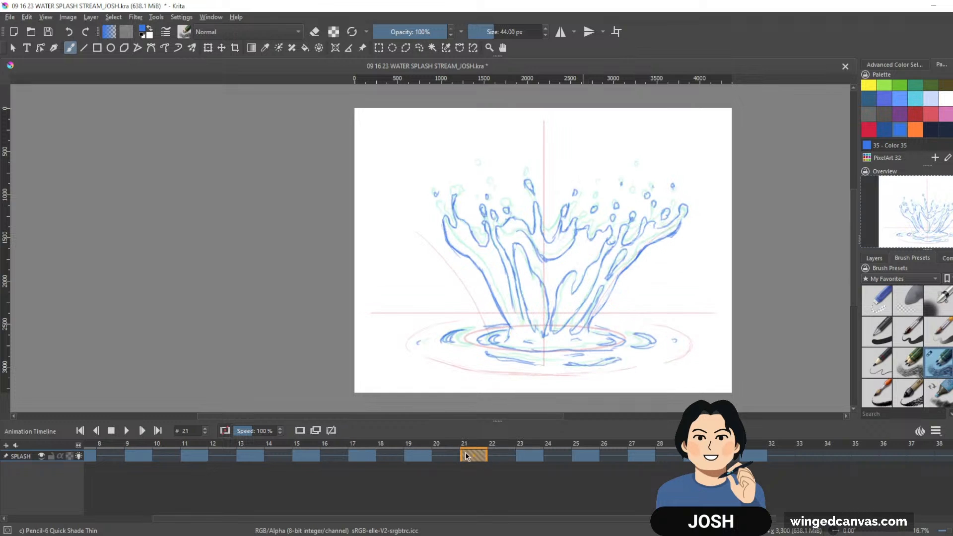
click(539, 454)
click(586, 455)
click(640, 455)
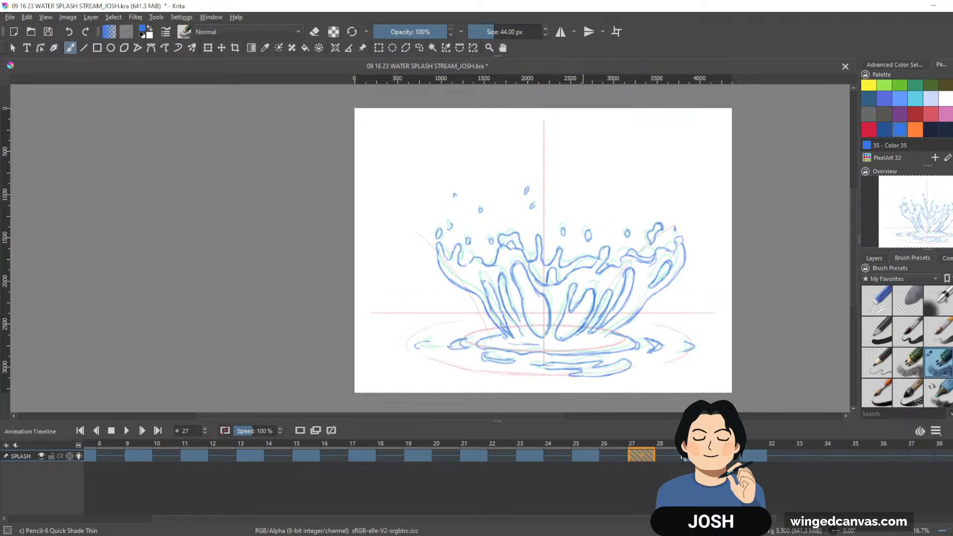
click(571, 455)
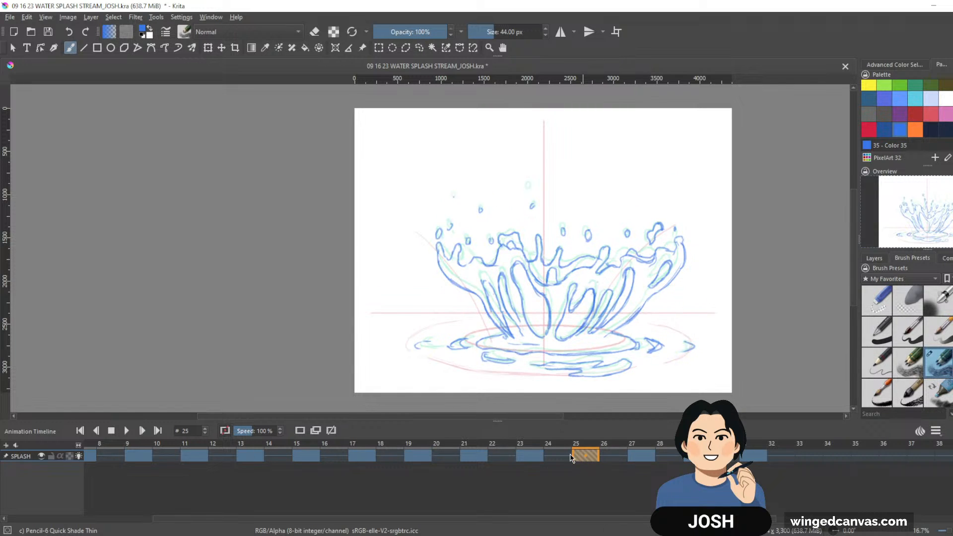
click(530, 455)
click(636, 457)
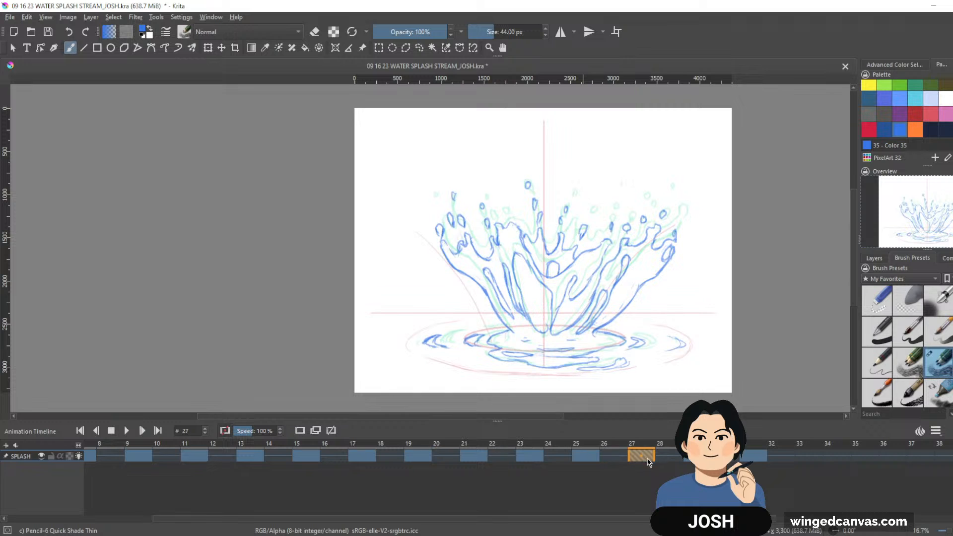
Step: Remove keyframe 27 from the SPLASH layer and shift keyframes 29 and 31 two frames earlier to start at frame 27
right_click(643, 453)
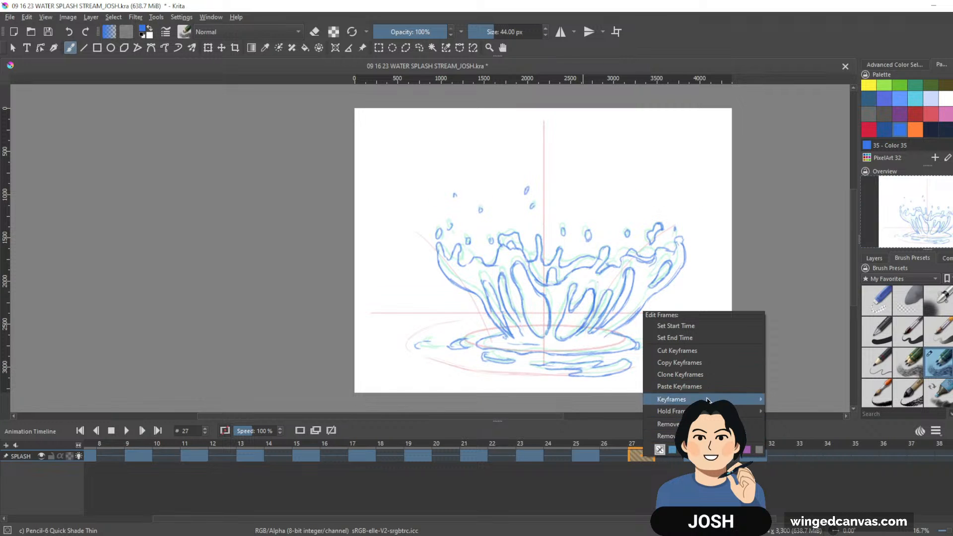
click(687, 424)
click(695, 456)
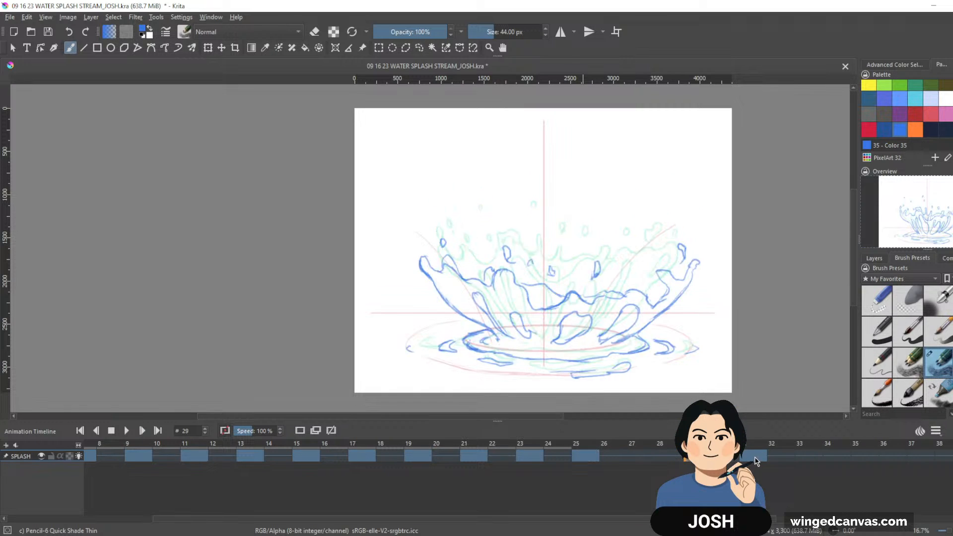
shift+click(754, 457)
drag(694, 456, 643, 458)
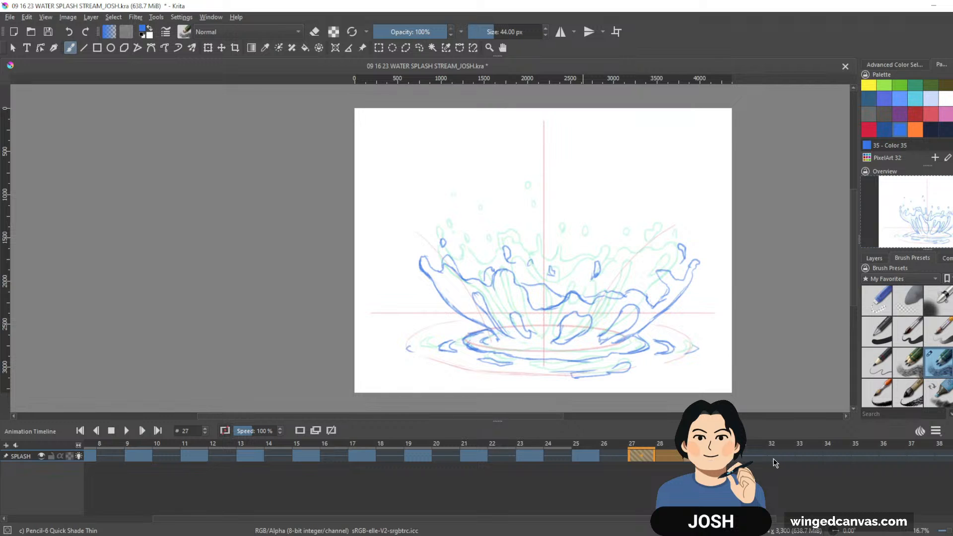
Step: Play back the animation over frames 1 to 34 to check the collapse timing without the removed drawing
click(773, 458)
click(837, 454)
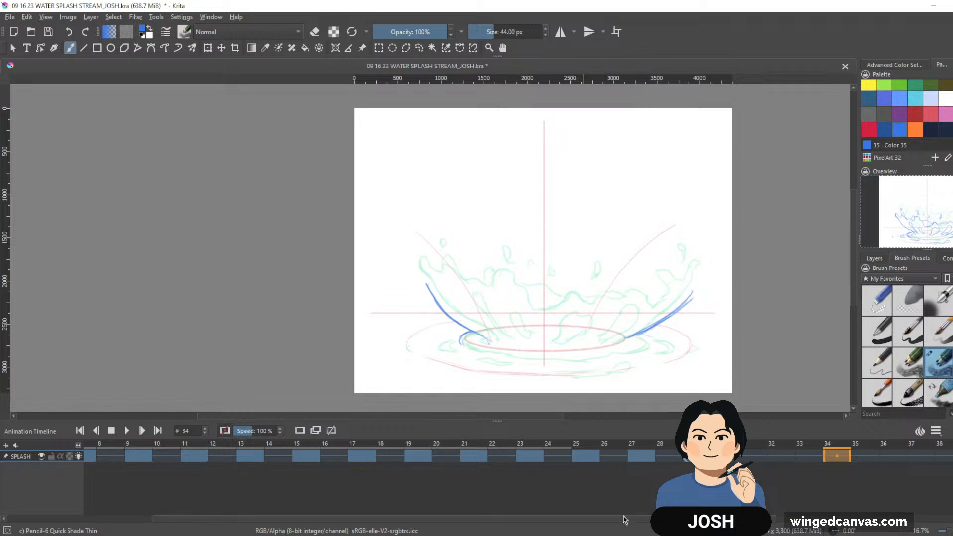
drag(624, 519, 471, 520)
shift+click(124, 456)
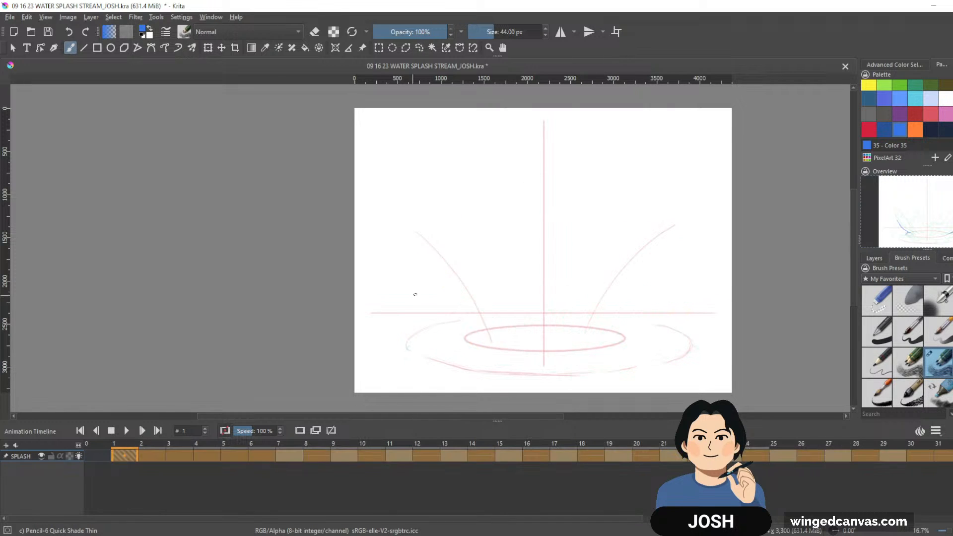
key(space)
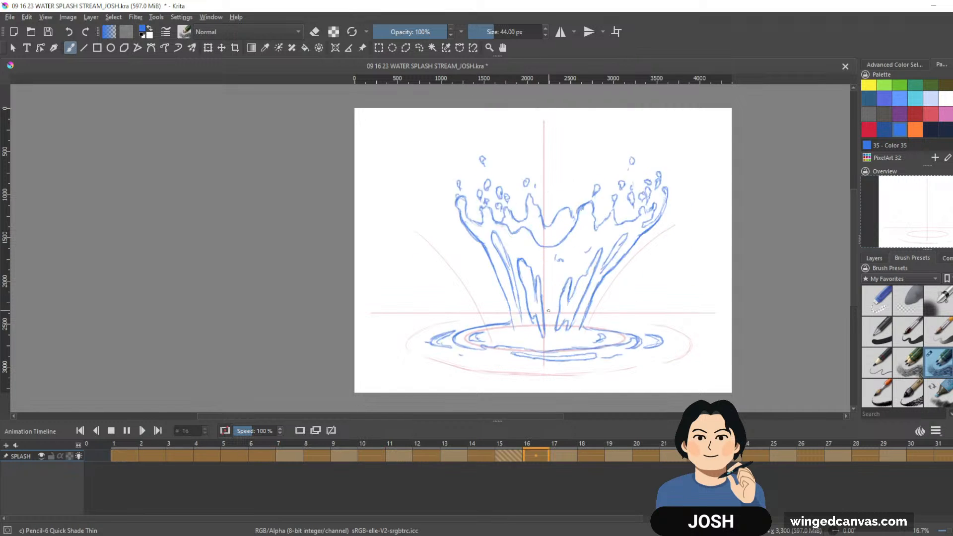
key(space)
scroll(505, 454, right, 6)
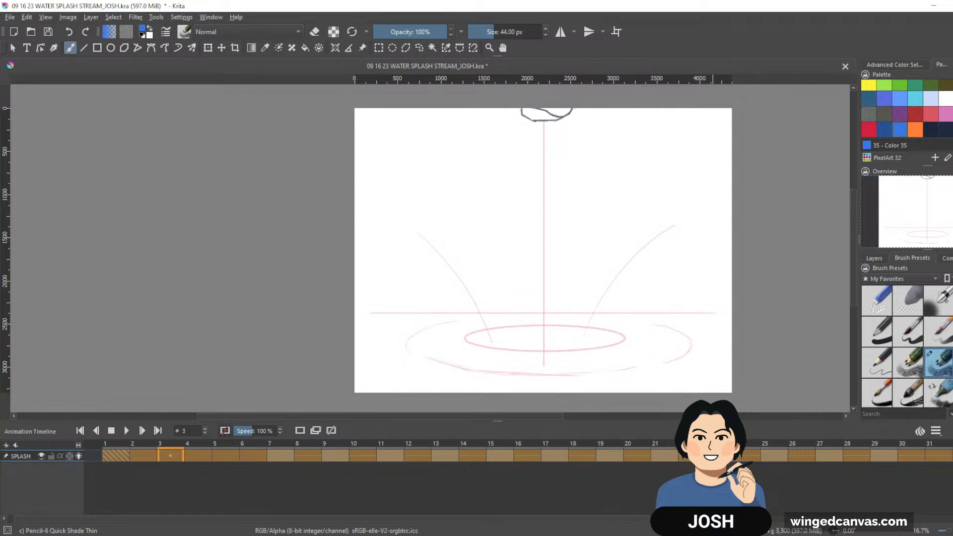
Step: Go through keyframes 17 to 27 and scrub the earlier frames to examine how the splash peaks and collapses
click(506, 454)
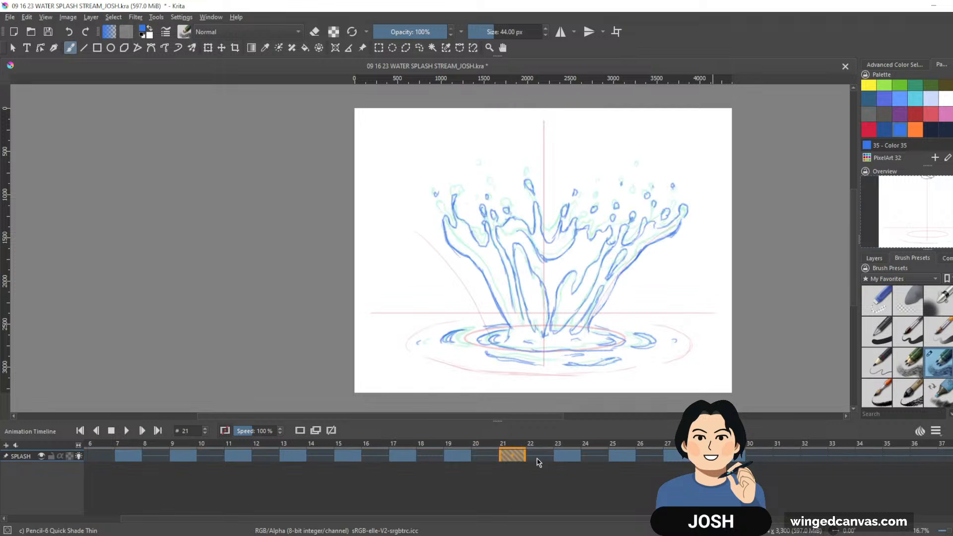
click(540, 455)
click(567, 456)
click(594, 456)
click(621, 456)
click(650, 454)
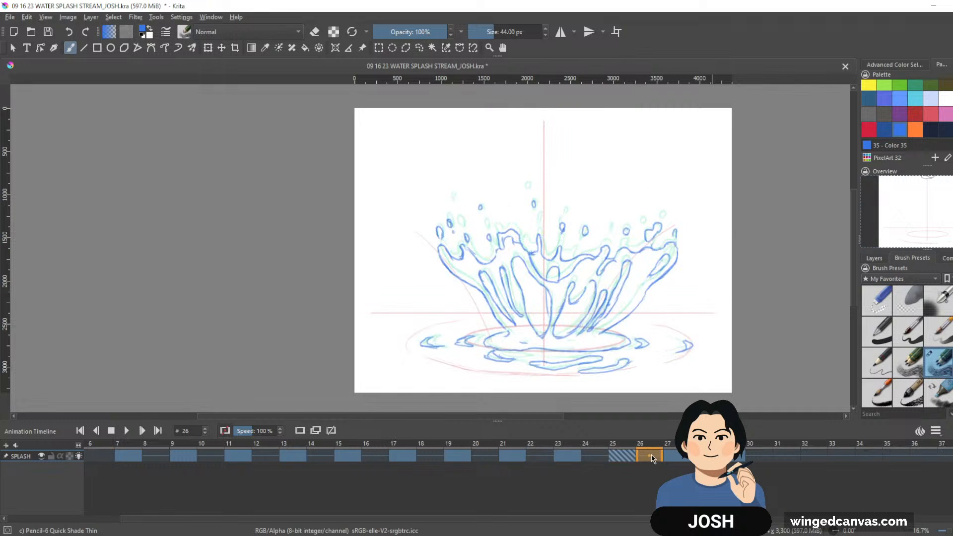
click(676, 455)
click(404, 455)
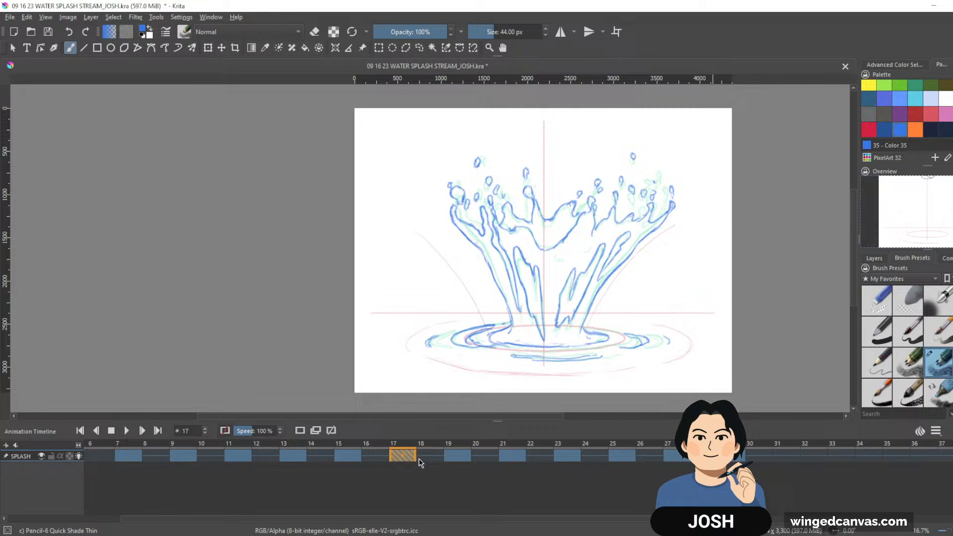
click(471, 456)
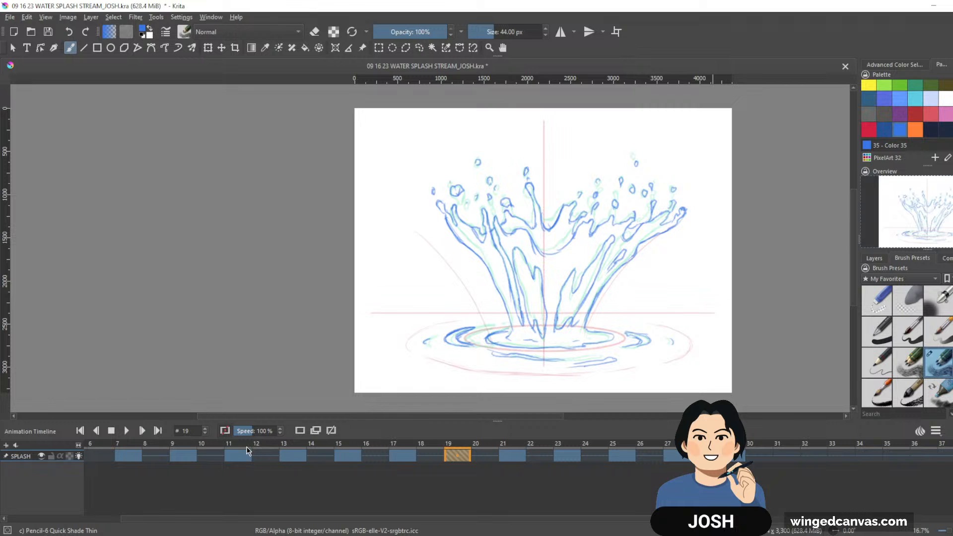
mouse_move(247, 446)
mouse_down()
mouse_move(200, 446)
mouse_move(370, 441)
mouse_move(187, 443)
mouse_move(538, 437)
mouse_move(292, 436)
mouse_move(430, 428)
mouse_up()
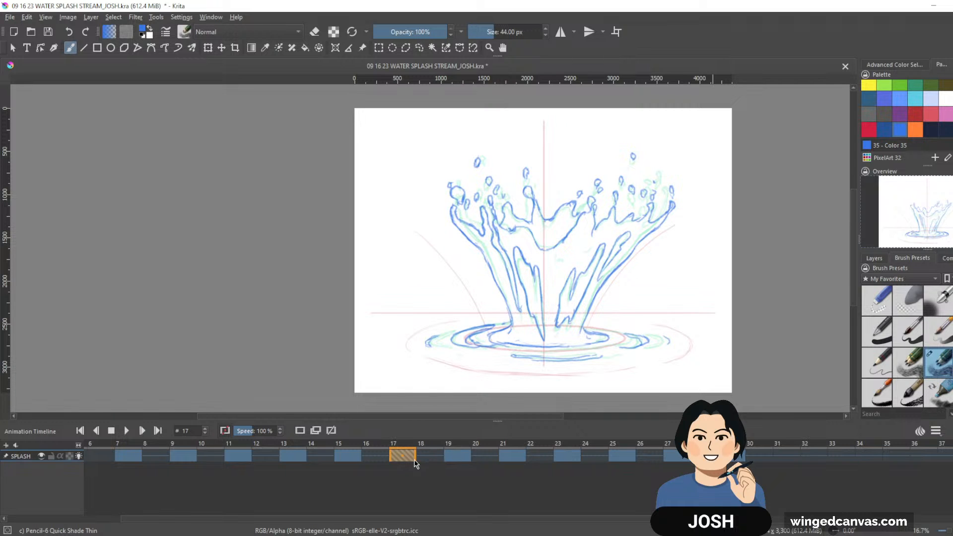
Step: Shift keyframes 19 to 29 two frames later to start at frame 21 and duplicate keyframe 17's drawing at frame 19
click(457, 454)
shift+click(739, 454)
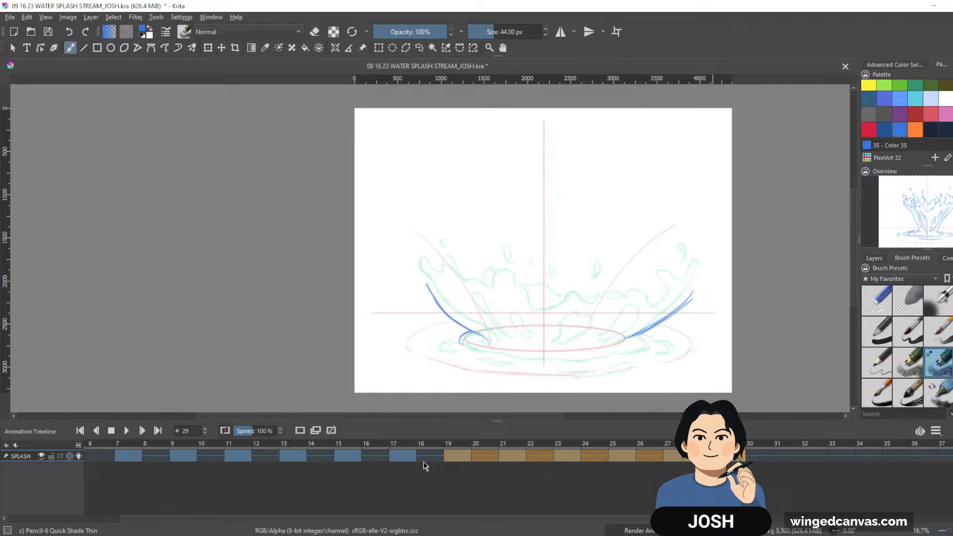
drag(459, 453, 516, 449)
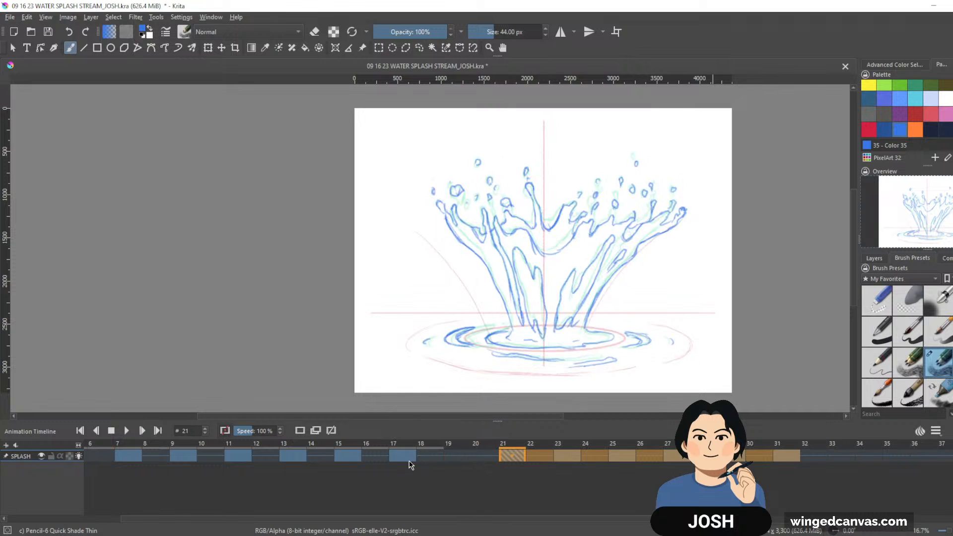
click(402, 455)
click(430, 455)
click(456, 455)
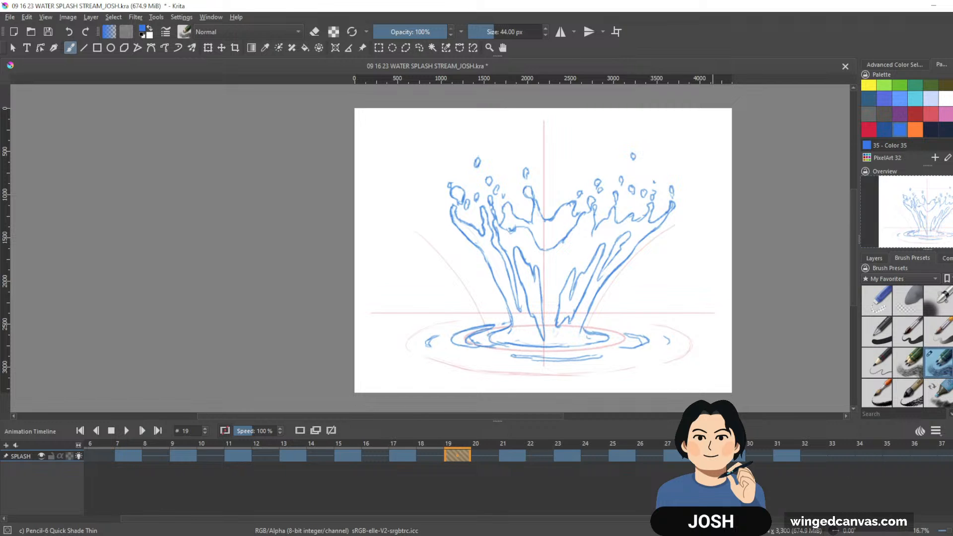
Step: Play back the animation over frames 1 to 37 to review the longer hold at the splash's peak
click(841, 455)
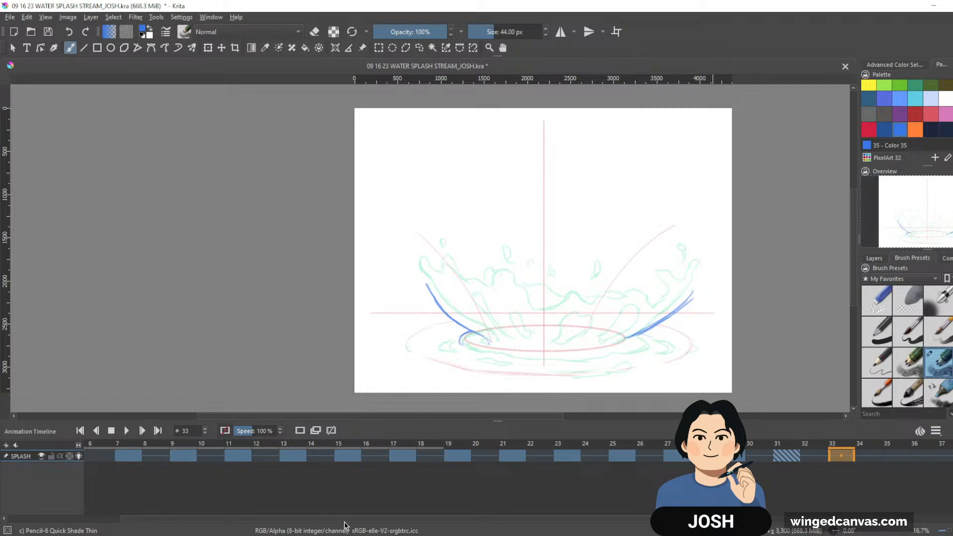
drag(78, 445, 17, 449)
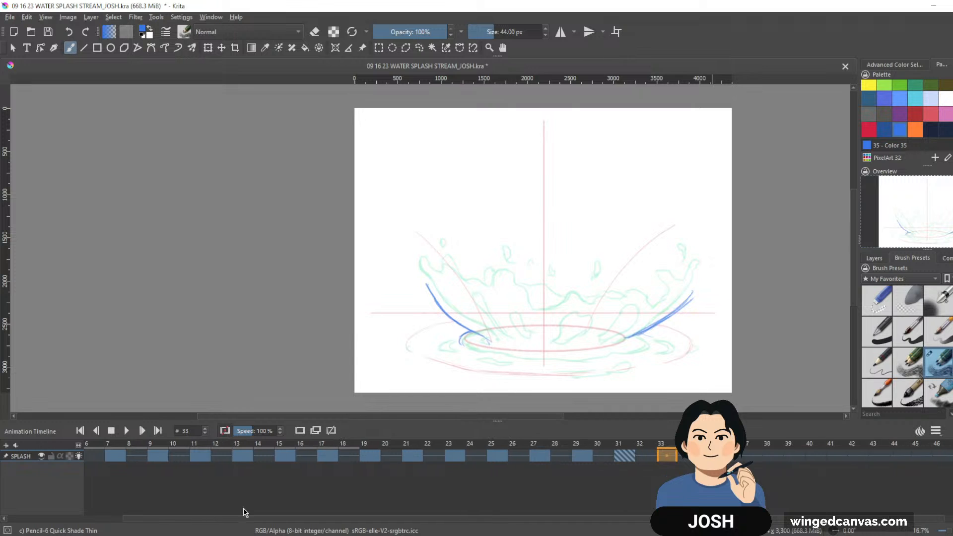
drag(301, 519, 183, 519)
click(115, 455)
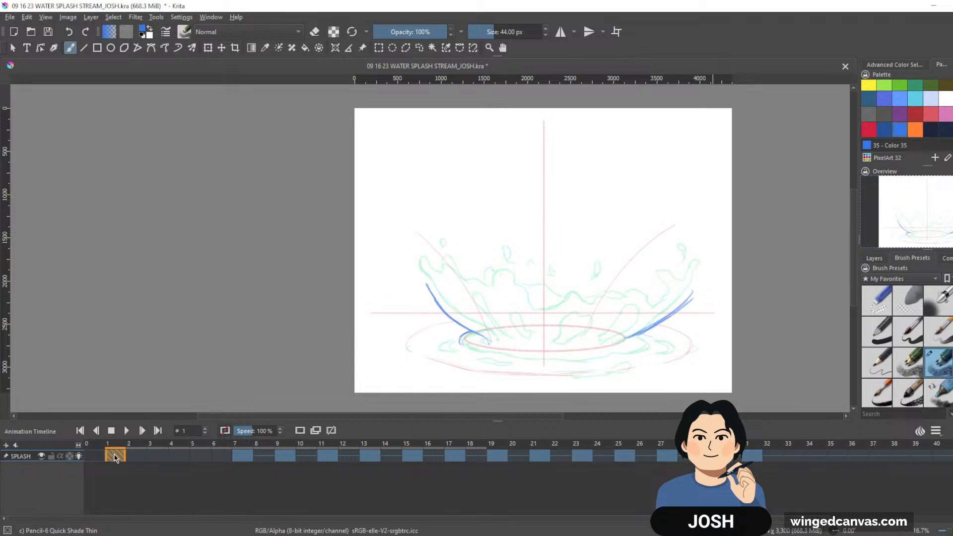
shift+click(873, 456)
key(space)
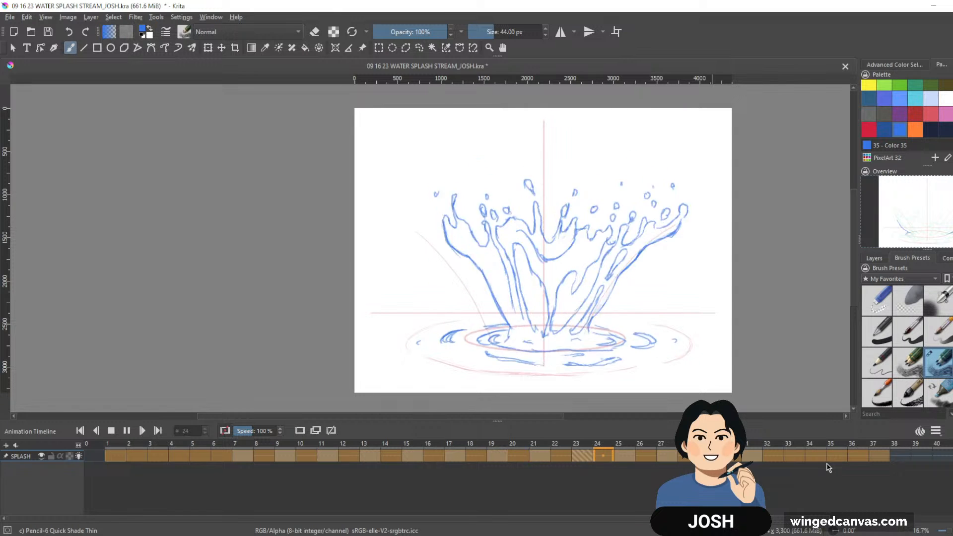
click(588, 464)
Step: Step backward from keyframe 23 and forward again through the preceding keyframes to compare the drawings around the splash's peak
click(582, 455)
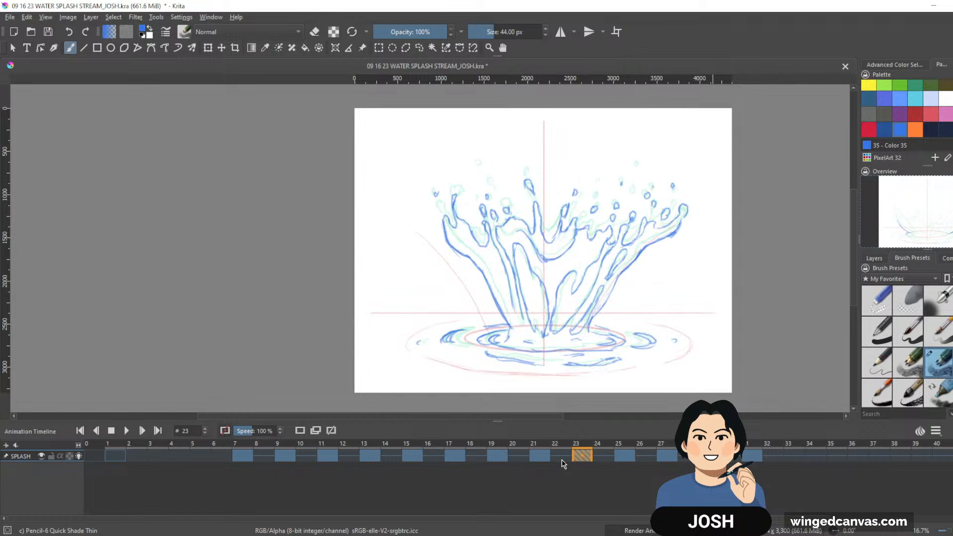
click(539, 455)
key(Left)
key(Left)
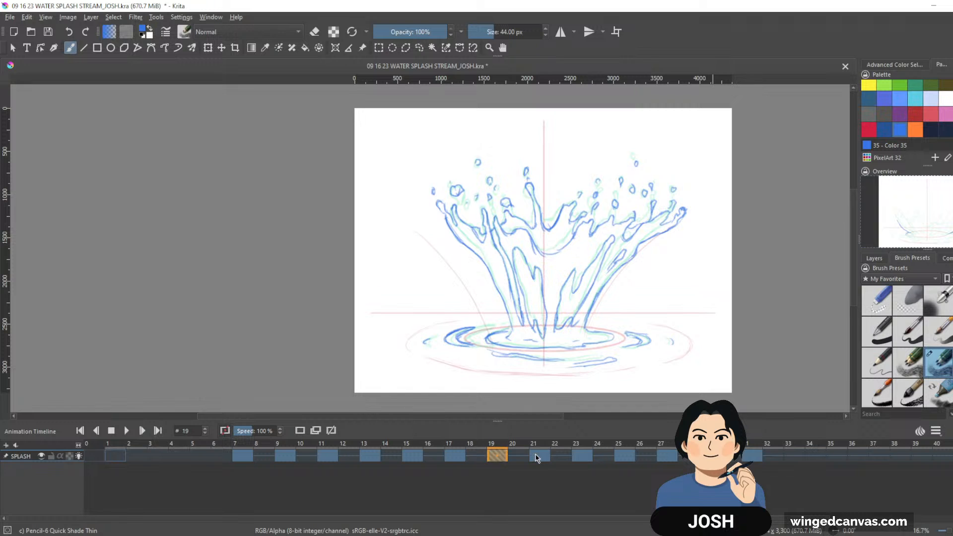
key(Left)
key(Left)
key(Left)
key(Left)
key(Right)
key(Right)
key(Right)
key(Right)
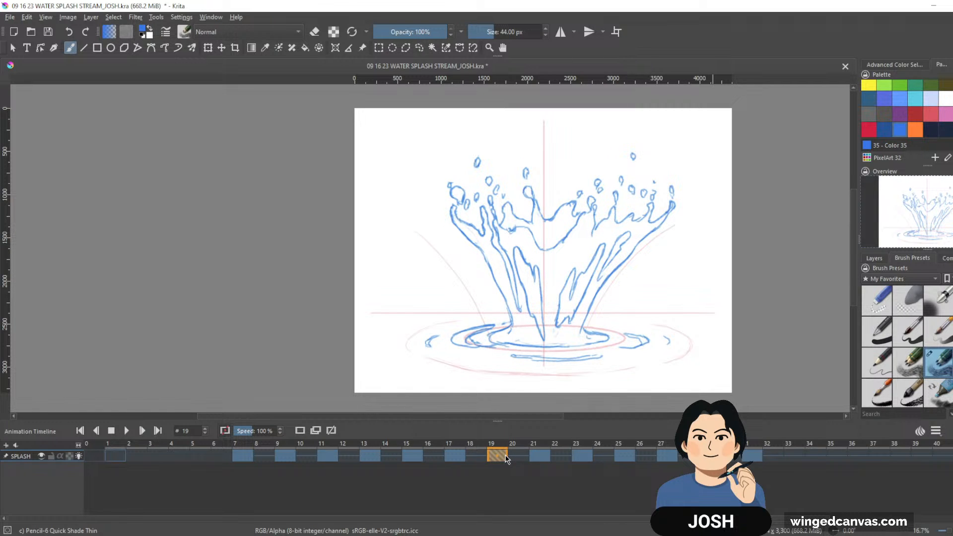
Step: Remove the duplicated drawing at keyframe 19 and shift keyframes 21 to 31 two frames earlier to start at frame 19
right_click(506, 458)
click(541, 425)
click(540, 455)
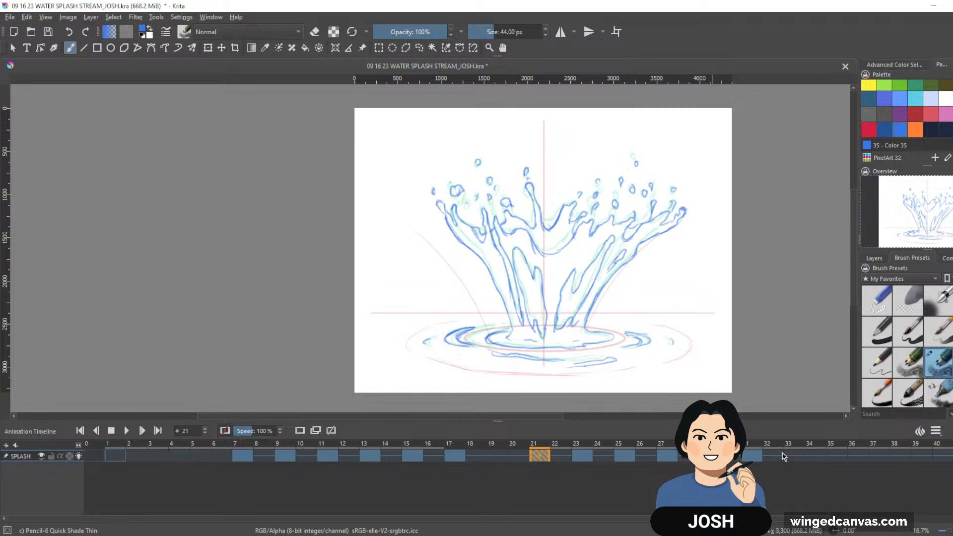
shift+click(749, 460)
drag(542, 459, 497, 465)
Step: Play back the animation over frames 1 to 34 to review the timing without the duplicated peak drawing
click(248, 459)
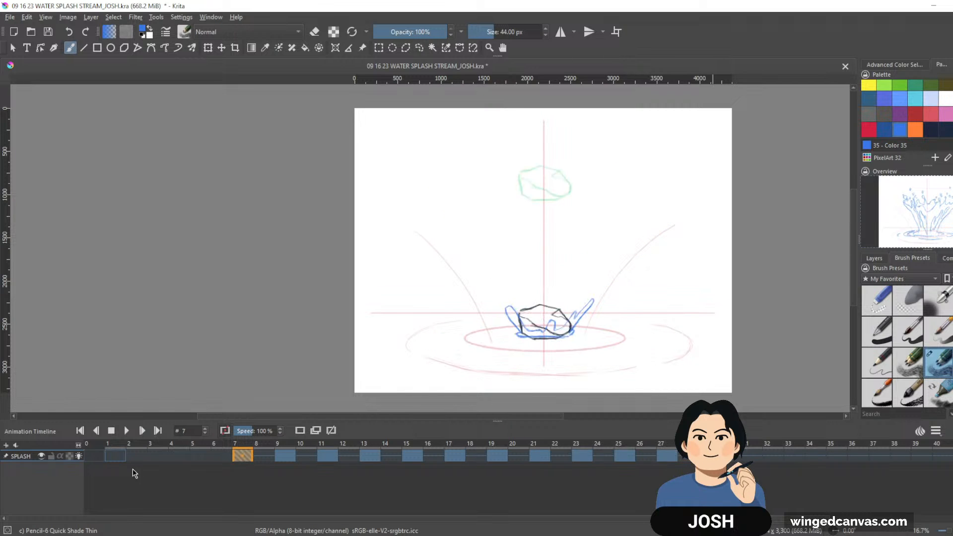
click(115, 455)
shift+click(812, 454)
key(space)
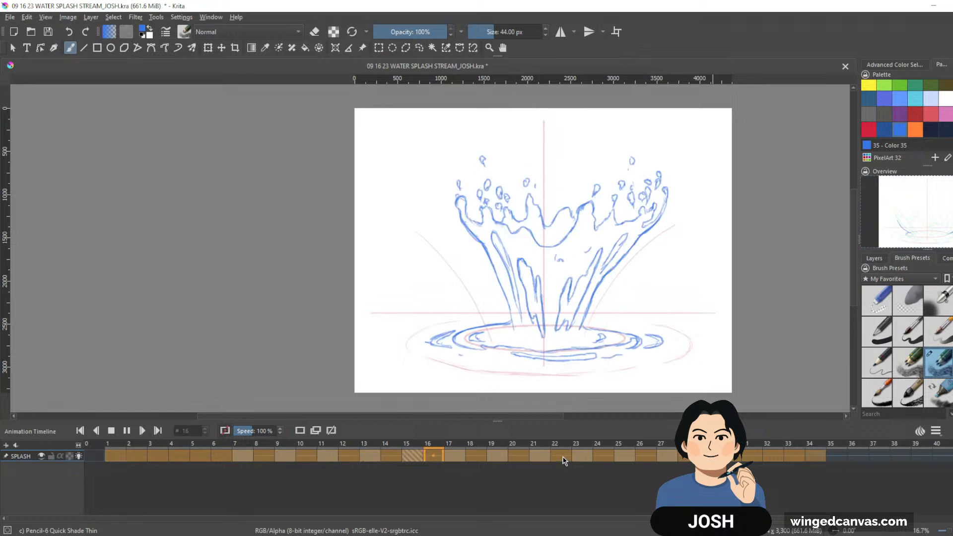
key(space)
Step: Scrub frames 17 to 27 and view keyframes 17 to 23 individually to examine the spacing of the splash's collapse
click(503, 458)
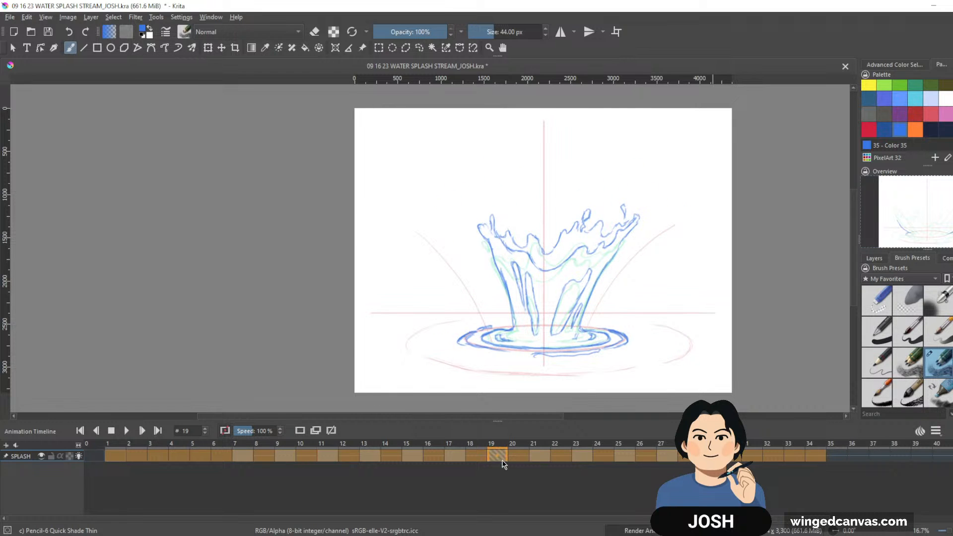
drag(460, 443, 664, 443)
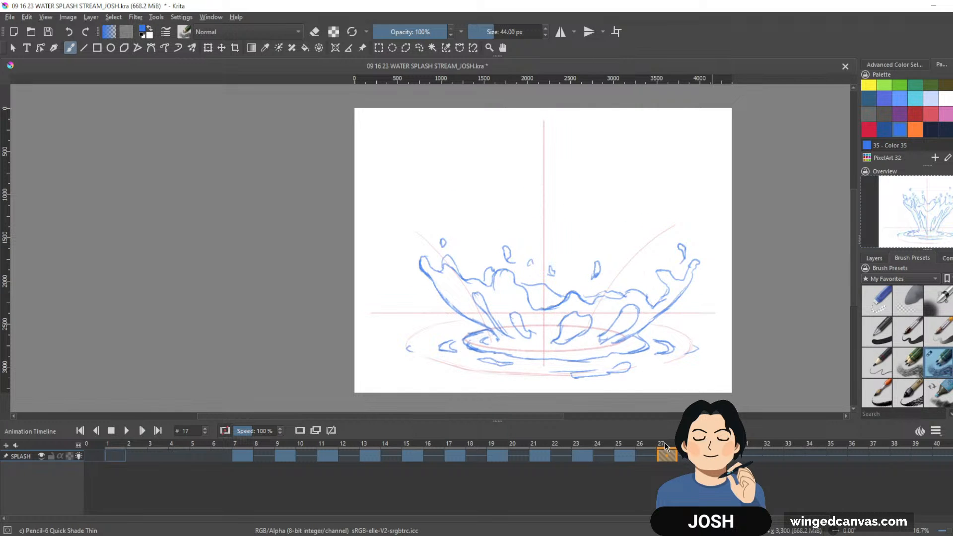
click(490, 458)
click(463, 460)
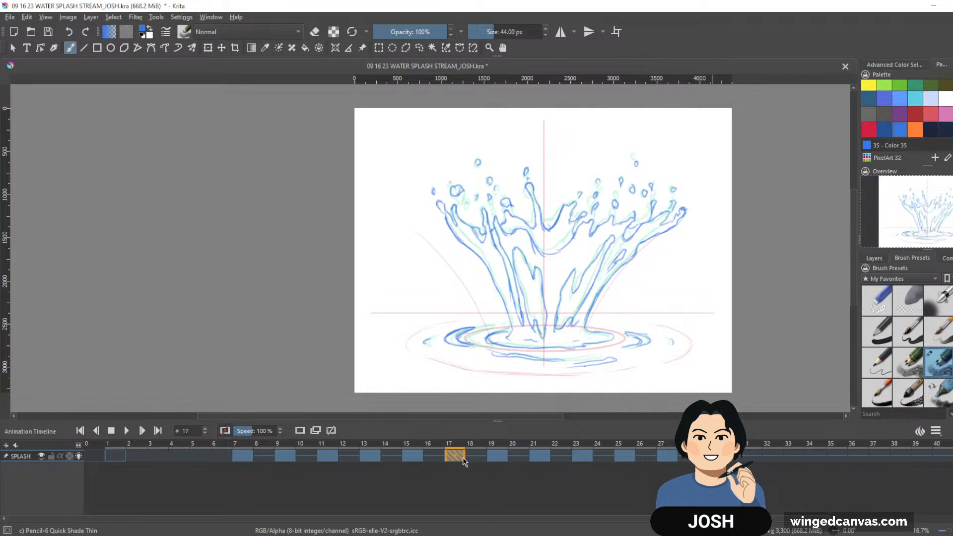
click(527, 455)
click(548, 457)
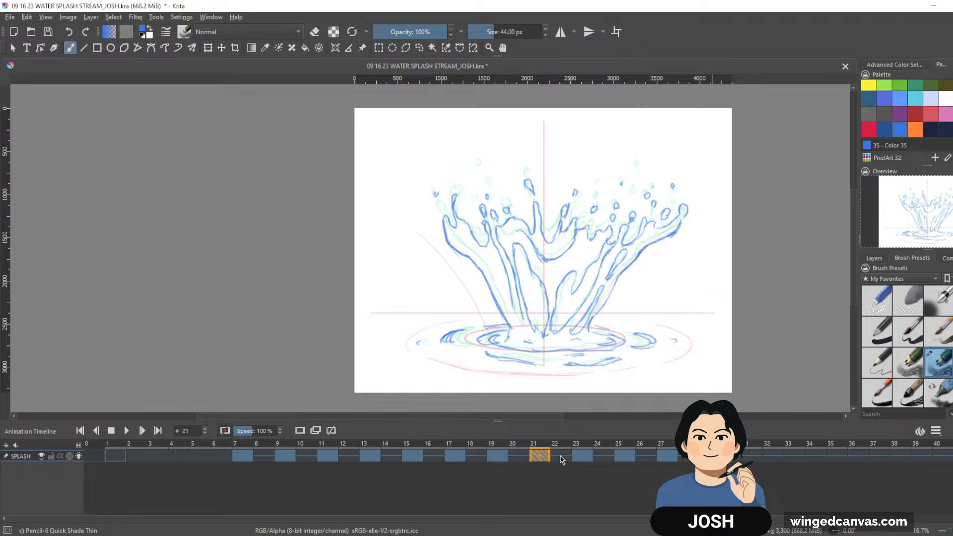
click(587, 460)
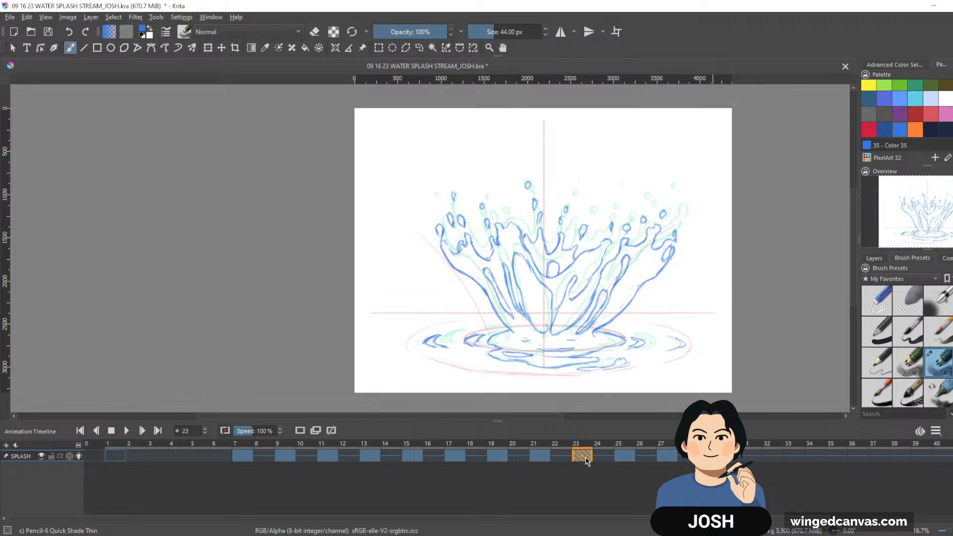
Step: Remove keyframe 25 from the SPLASH layer and shift keyframes 27 and 29 two frames earlier to start at frame 25
click(630, 454)
right_click(631, 454)
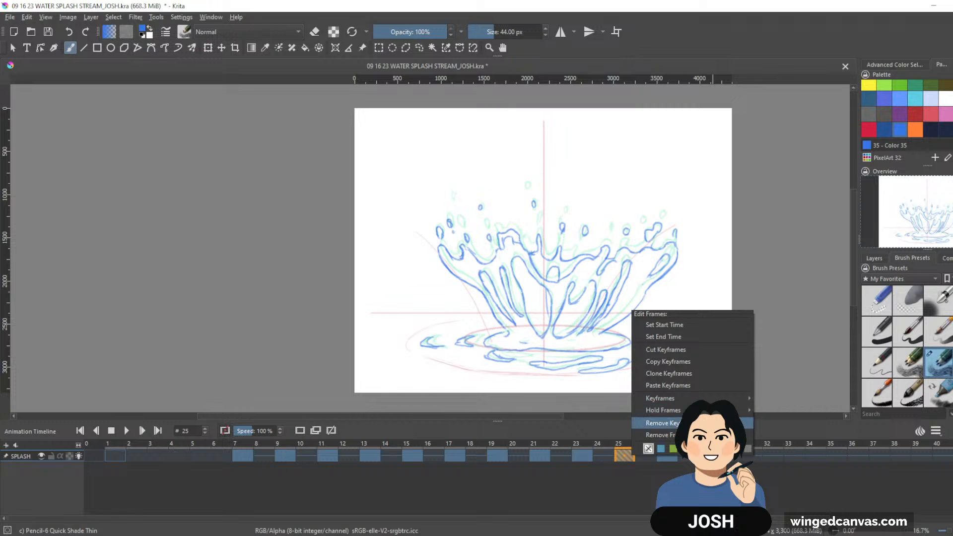
click(687, 424)
click(667, 455)
shift+click(710, 455)
drag(668, 456, 635, 464)
Step: Play back the animation over frames 1 to 35 to review the faster collapse of the splash
click(248, 457)
key(space)
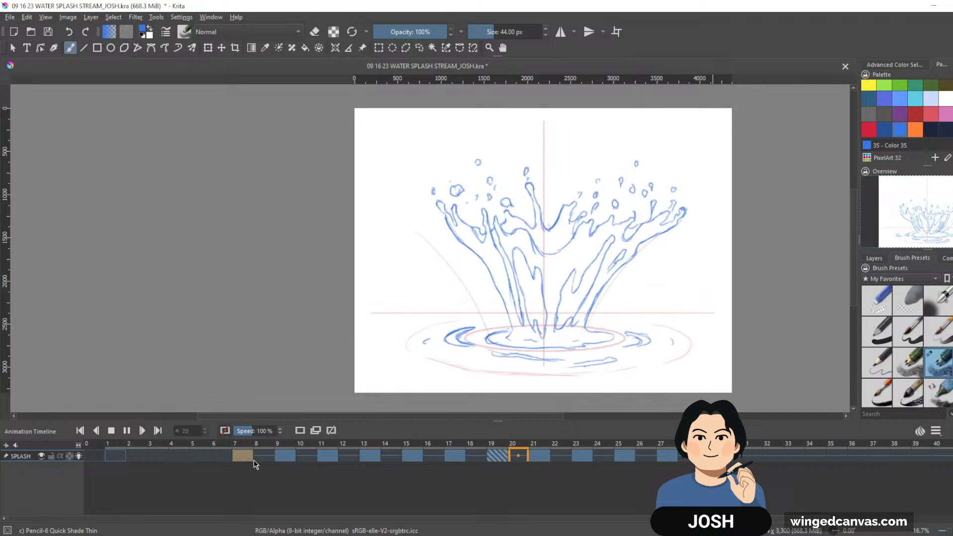
click(124, 455)
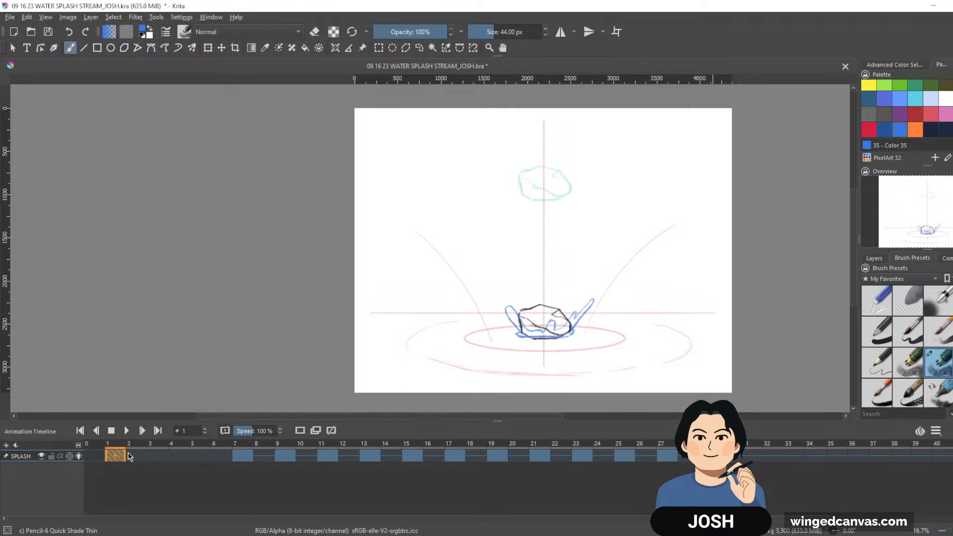
shift+click(826, 456)
key(space)
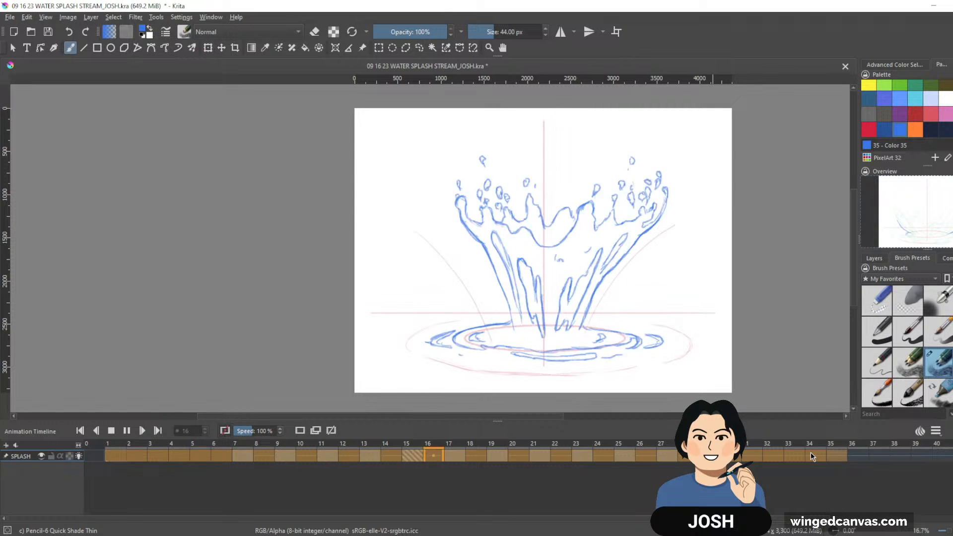
key(space)
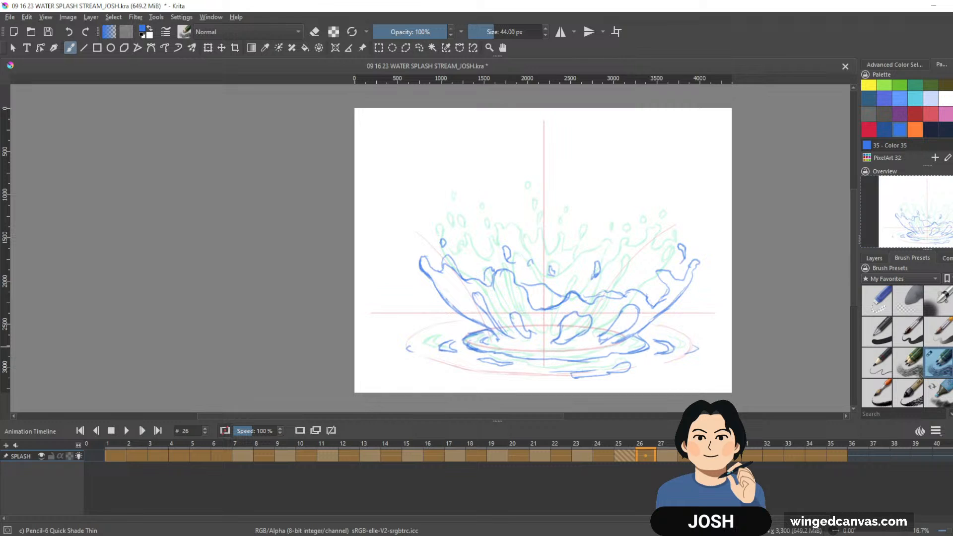
Step: Save the animation file and make keyframe 25 on the SPLASH layer the current frame
key(ctrl+s)
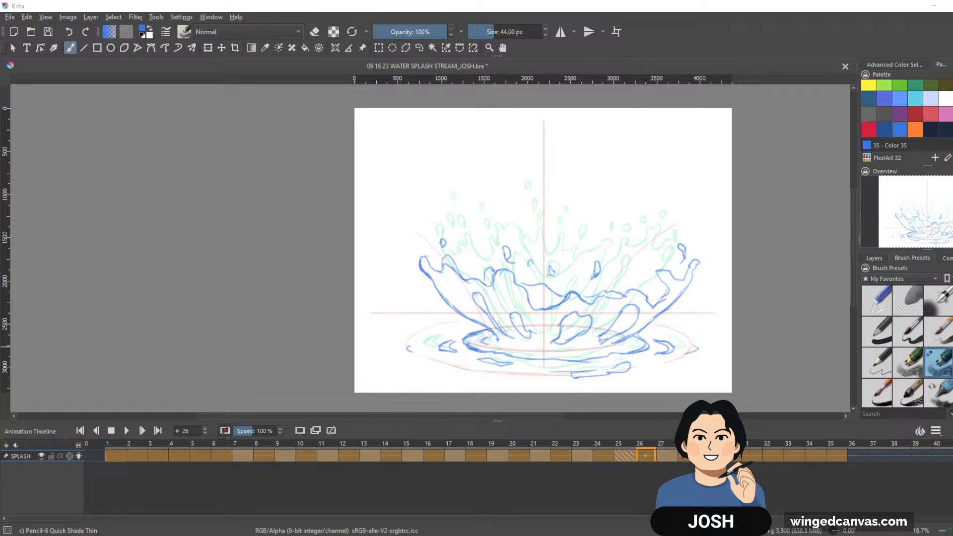
click(773, 455)
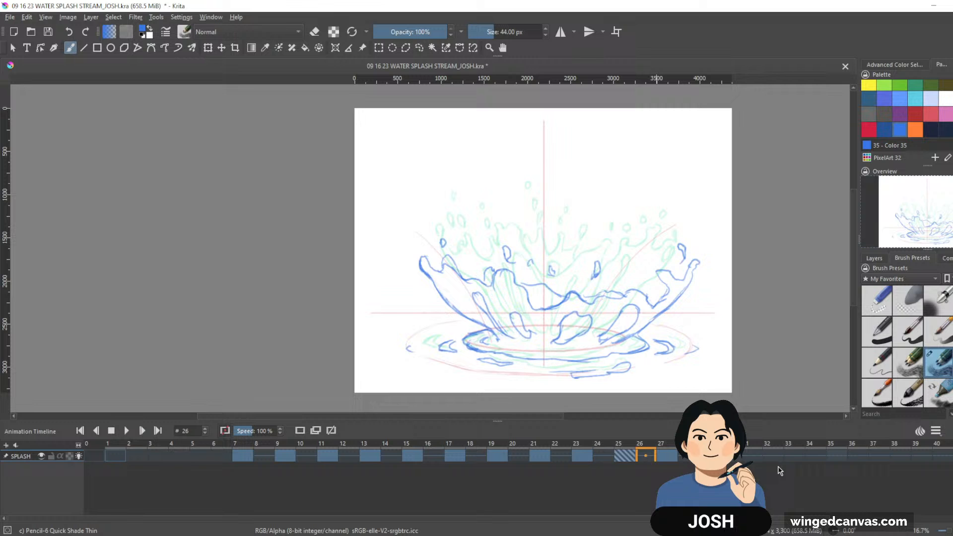
click(664, 457)
click(625, 454)
Step: Flip back and forth through the SPLASH keyframes from 7 to 25 to examine the splash's rise and fall
key(comma)
key(comma)
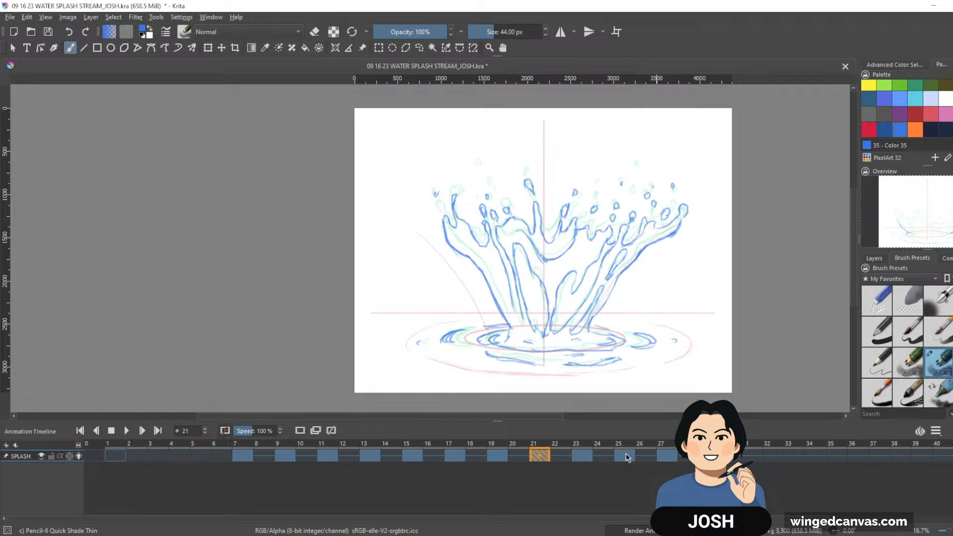
click(625, 455)
key(period)
key(period)
key(comma)
key(comma)
key(comma)
key(comma)
key(comma)
key(comma)
key(comma)
key(comma)
key(comma)
key(comma)
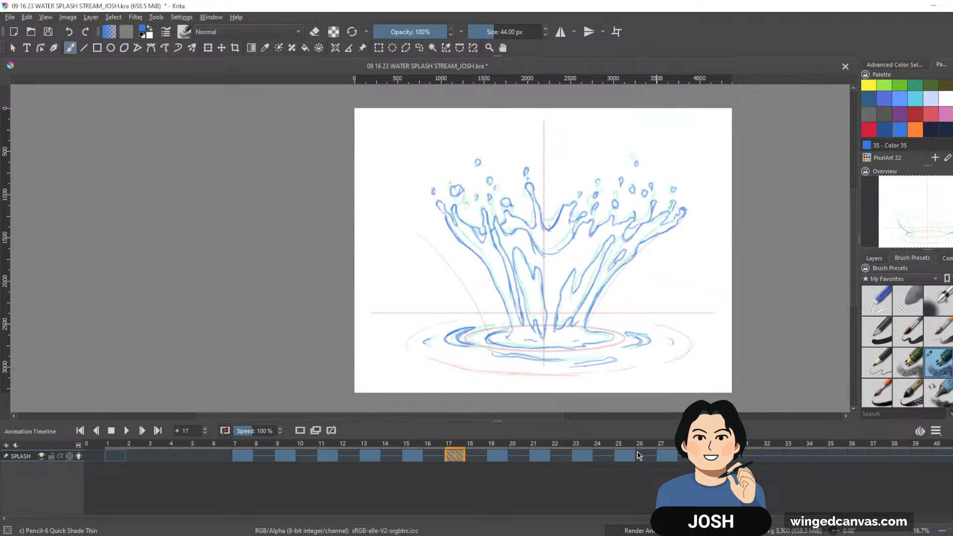
key(comma)
key(comma)
key(comma)
key(comma)
key(comma)
key(comma)
key(comma)
key(comma)
key(comma)
key(comma)
key(period)
key(period)
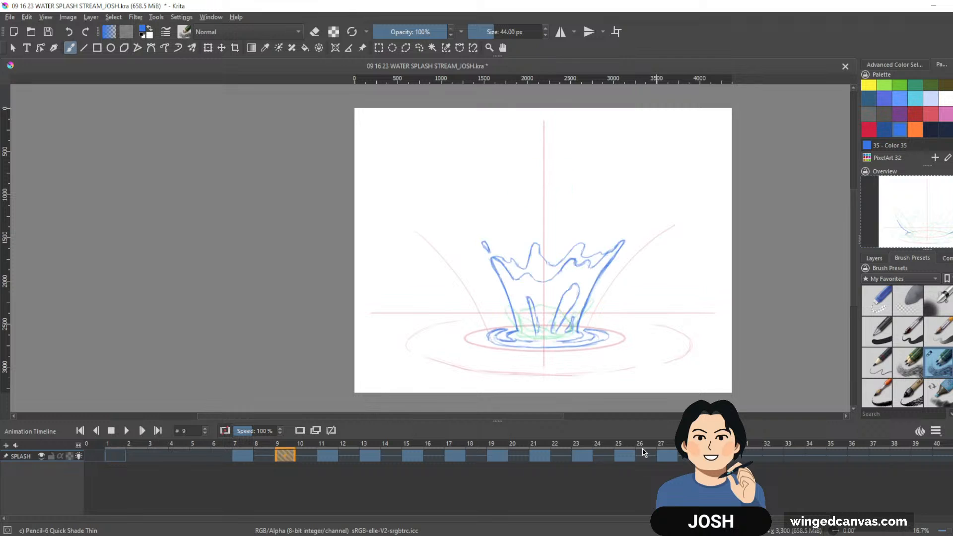
key(period)
key(period)
key(period)
key(period)
key(period)
key(period)
key(period)
key(period)
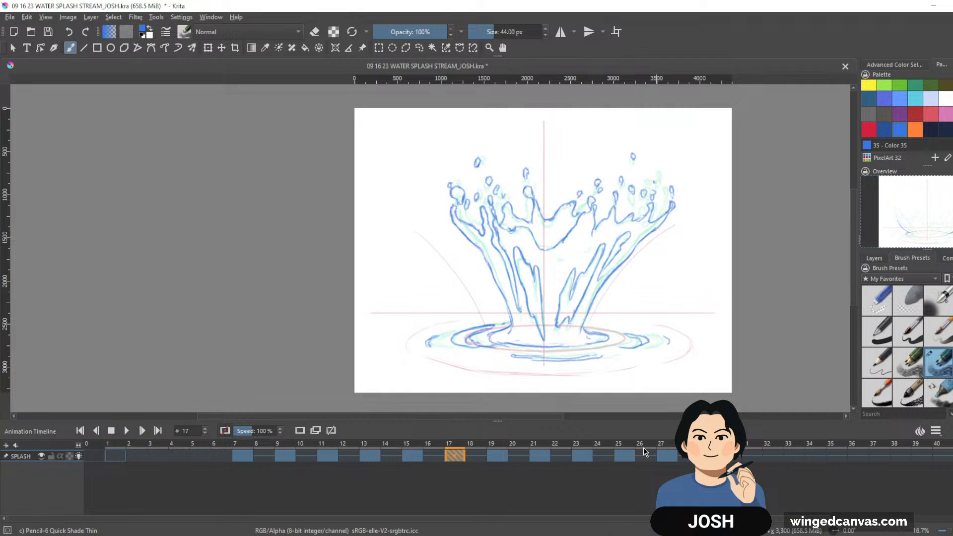
key(period)
key(period)
key(period)
key(period)
key(period)
key(period)
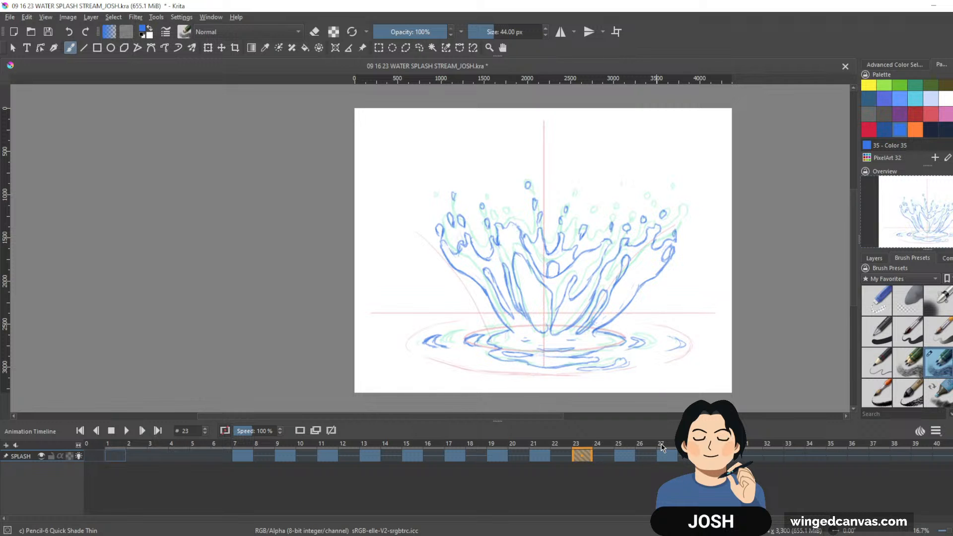
Step: Flip between keyframes 19 and 27 to compare the collapse spacing with the rough sketch on frame 27
key(period)
key(period)
key(comma)
key(comma)
key(comma)
key(comma)
key(comma)
key(comma)
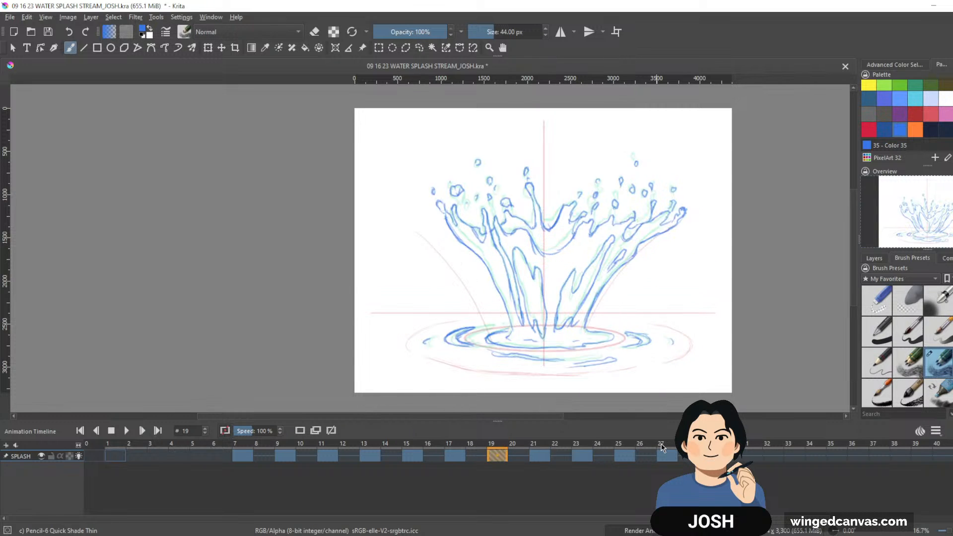
key(period)
key(period)
key(period)
key(period)
key(period)
key(period)
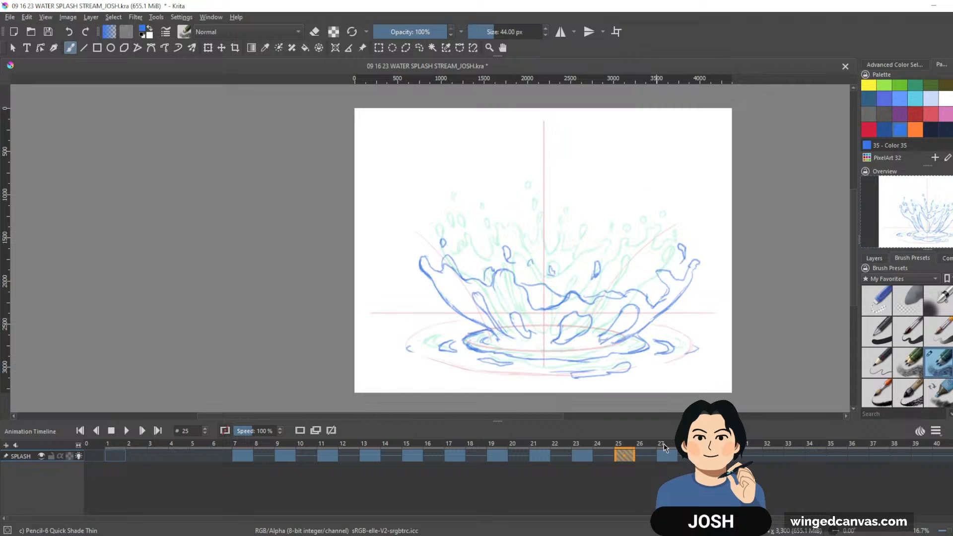
key(comma)
key(comma)
key(period)
key(period)
key(period)
key(period)
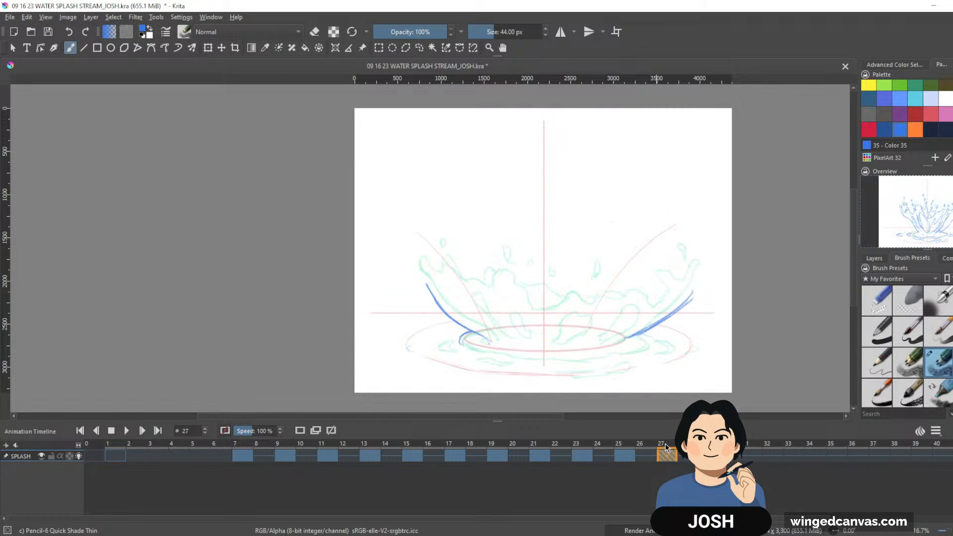
key(comma)
key(comma)
key(period)
key(period)
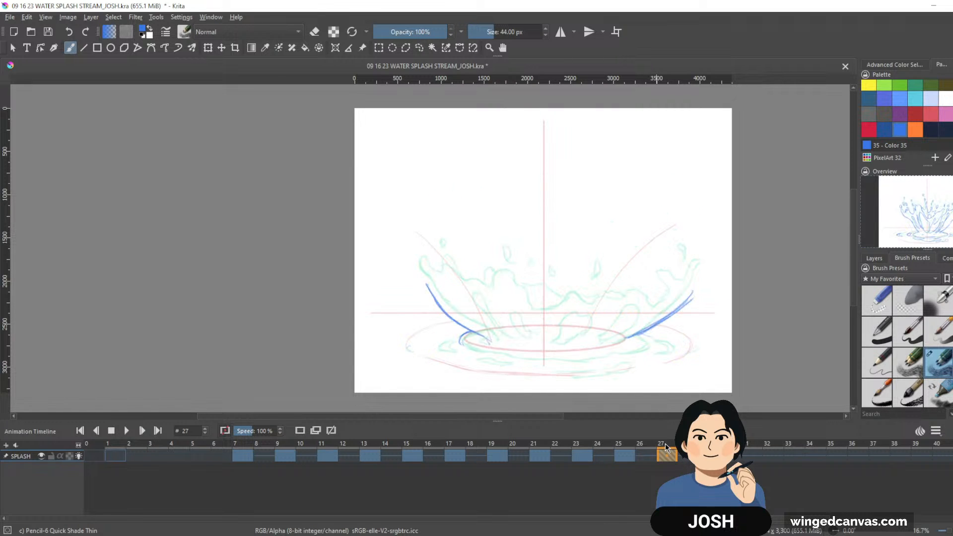
Step: Clear the rough sketch on frame 27 and draw the collapsed splash's low rim on the right side
key(Delete)
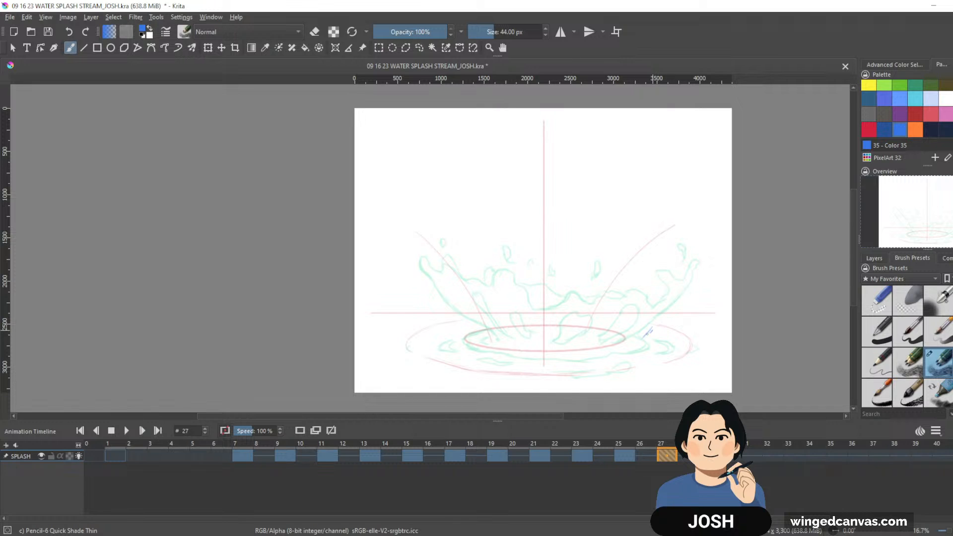
mouse_move(651, 329)
mouse_down()
mouse_move(623, 346)
mouse_move(657, 317)
mouse_move(602, 328)
mouse_move(625, 323)
mouse_move(534, 319)
mouse_up()
key(ctrl+z)
key(ctrl+z)
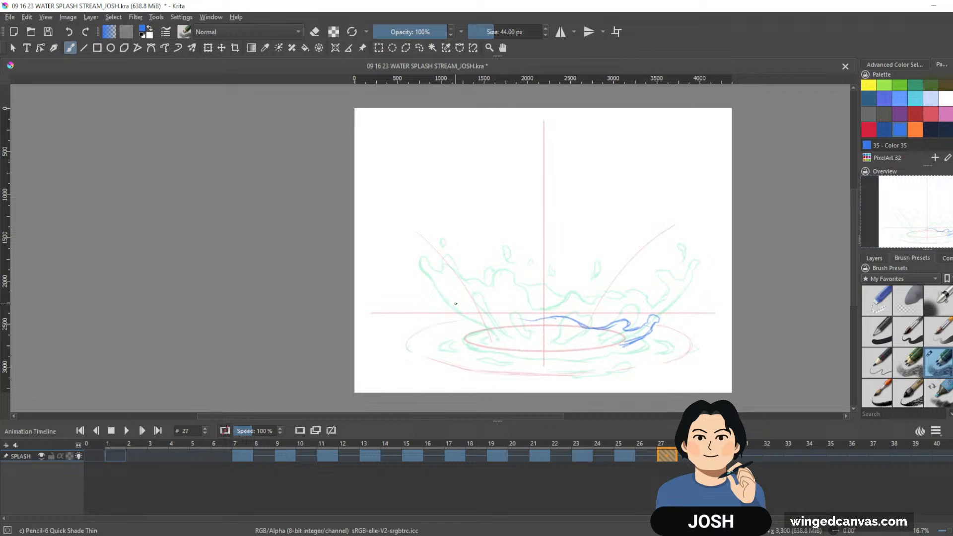
Step: Draw the splash's left arm with a droplet-shaped tip and the front edge of the base ring on frame 27
mouse_move(430, 298)
mouse_down()
mouse_move(465, 336)
mouse_move(456, 328)
mouse_move(484, 340)
mouse_up()
drag(418, 297, 478, 339)
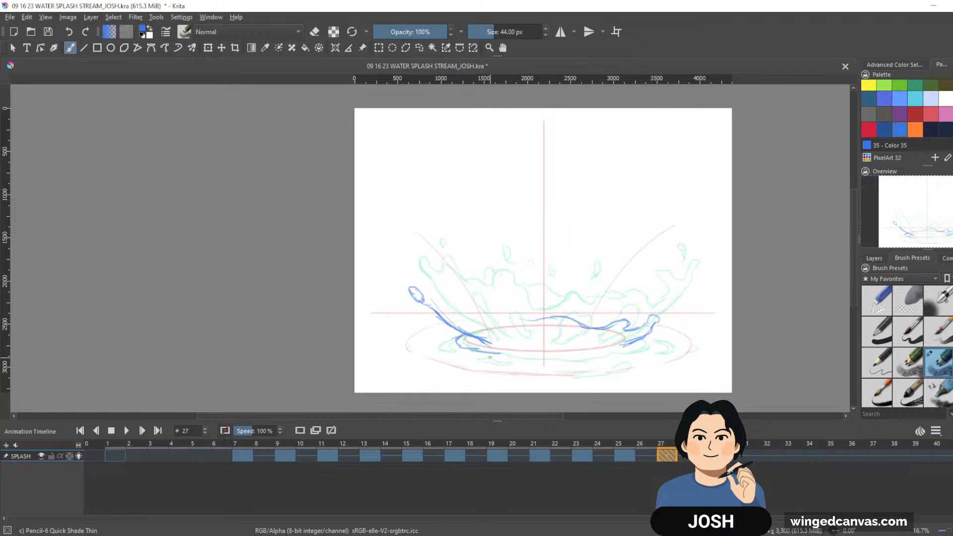
mouse_move(474, 351)
mouse_down()
mouse_move(588, 358)
mouse_move(653, 340)
mouse_up()
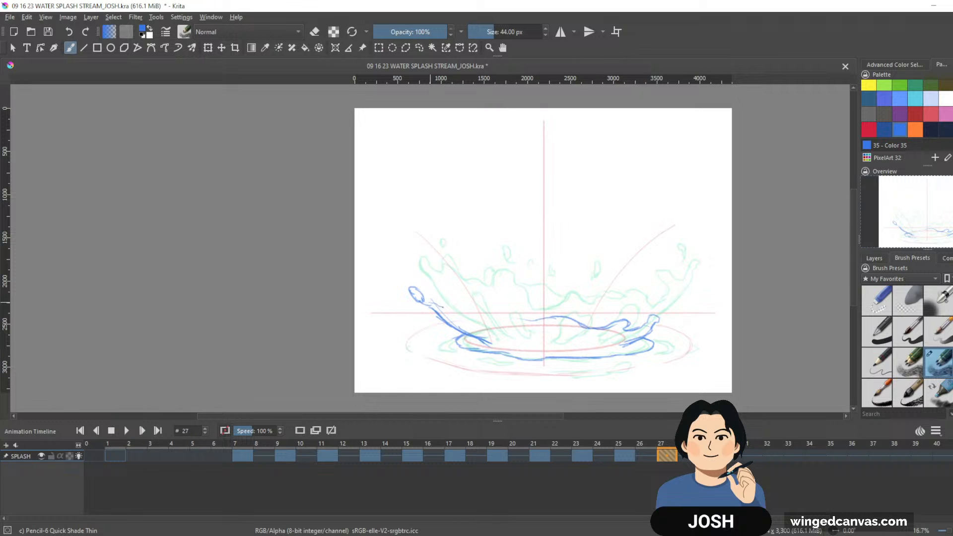
Step: Draw the collapsed splash's front rim from the left arm and add small wave crests along the back rim
mouse_move(443, 307)
mouse_down()
mouse_move(540, 333)
mouse_move(594, 329)
mouse_move(550, 311)
mouse_move(575, 322)
mouse_up()
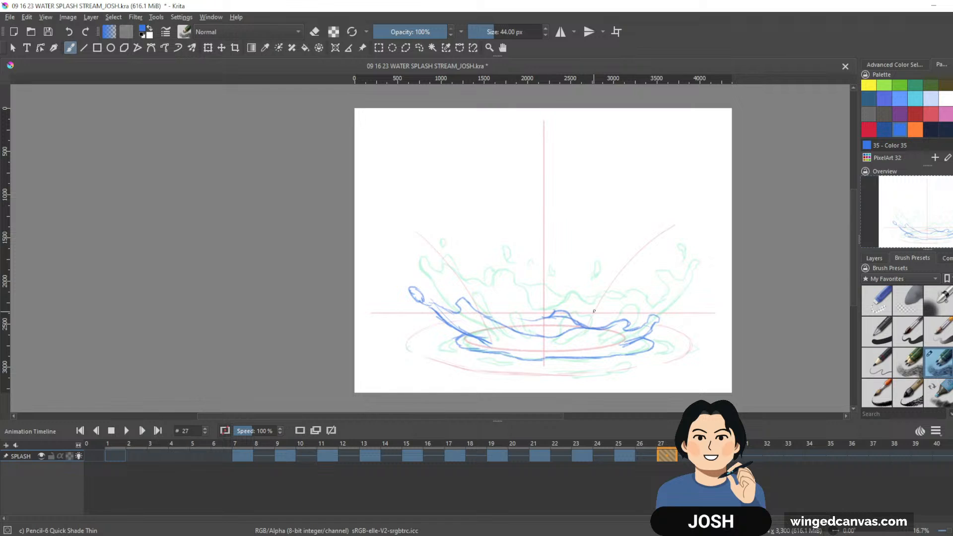
key(e)
key(e)
drag(540, 319, 489, 314)
Step: Add curved ripples on both sides of the base ring and flat ripple shapes in front of it on frame 27
mouse_move(448, 339)
mouse_down()
mouse_move(428, 345)
mouse_move(453, 350)
mouse_move(427, 346)
mouse_move(439, 350)
mouse_up()
mouse_move(663, 342)
mouse_down()
mouse_move(681, 348)
mouse_move(672, 353)
mouse_up()
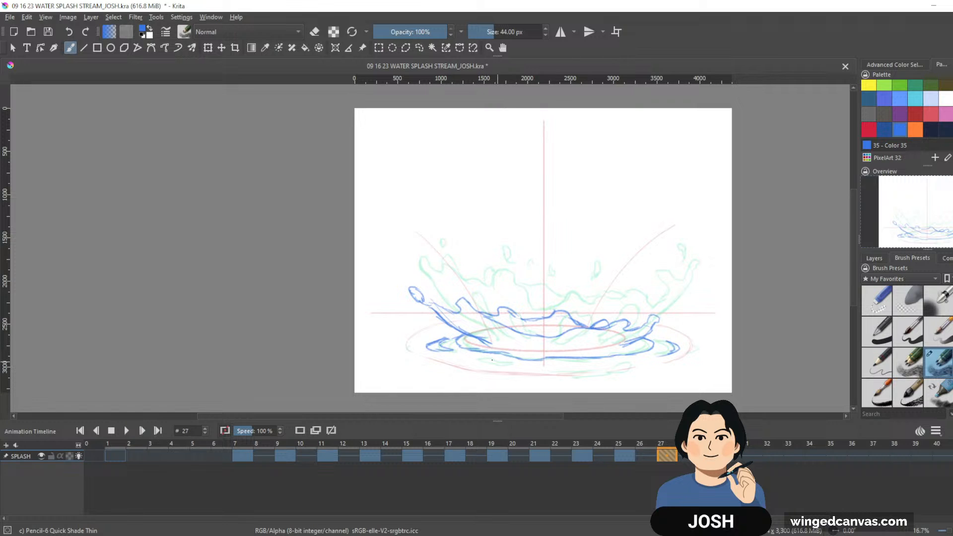
drag(475, 361, 499, 365)
mouse_move(629, 361)
mouse_down()
mouse_move(600, 365)
mouse_move(629, 371)
mouse_move(605, 375)
mouse_move(617, 370)
mouse_up()
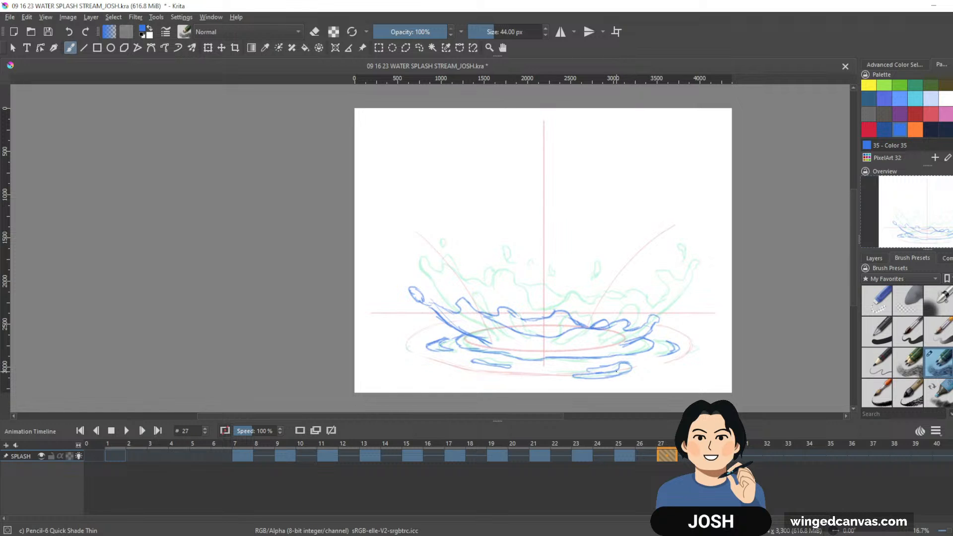
drag(416, 340, 408, 347)
drag(679, 340, 687, 348)
Step: Draw an inner water shape and a tall spout rising from the left rim, erasing the overlapping rim lines
drag(479, 325, 497, 338)
mouse_move(455, 279)
mouse_down()
mouse_move(447, 259)
mouse_move(478, 312)
mouse_move(463, 305)
mouse_up()
key(e)
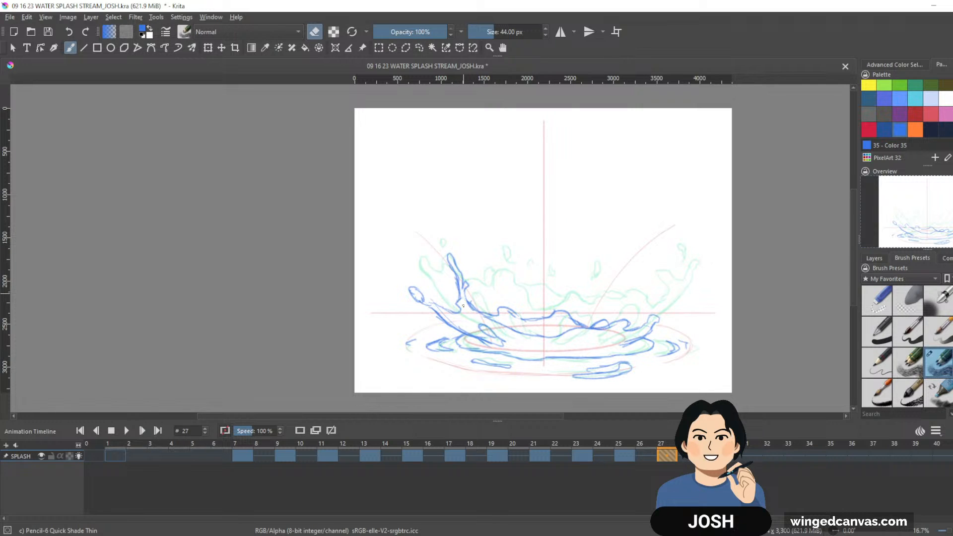
key(e)
Step: Play back the animation over frames 1 to 34 to review the new drawing on frame 27
click(115, 456)
shift+click(813, 456)
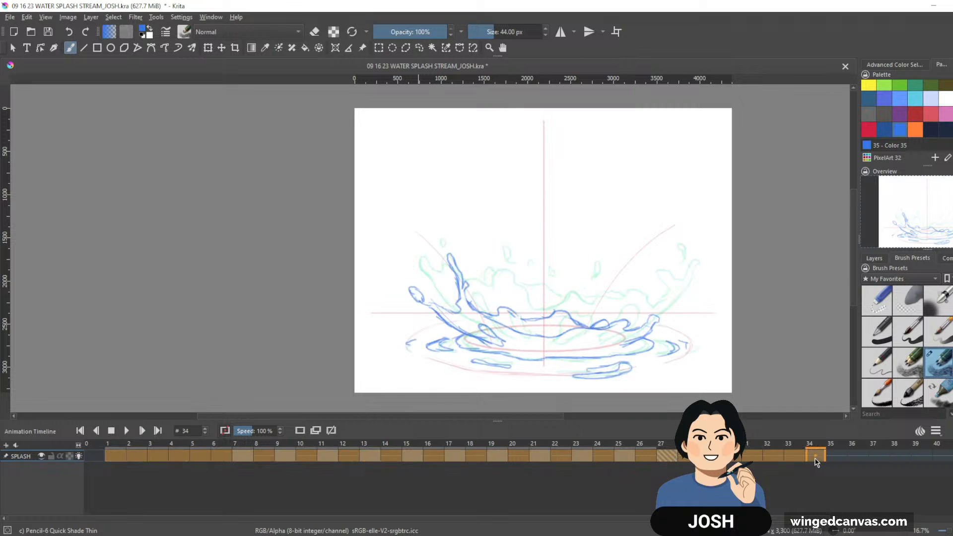
key(space)
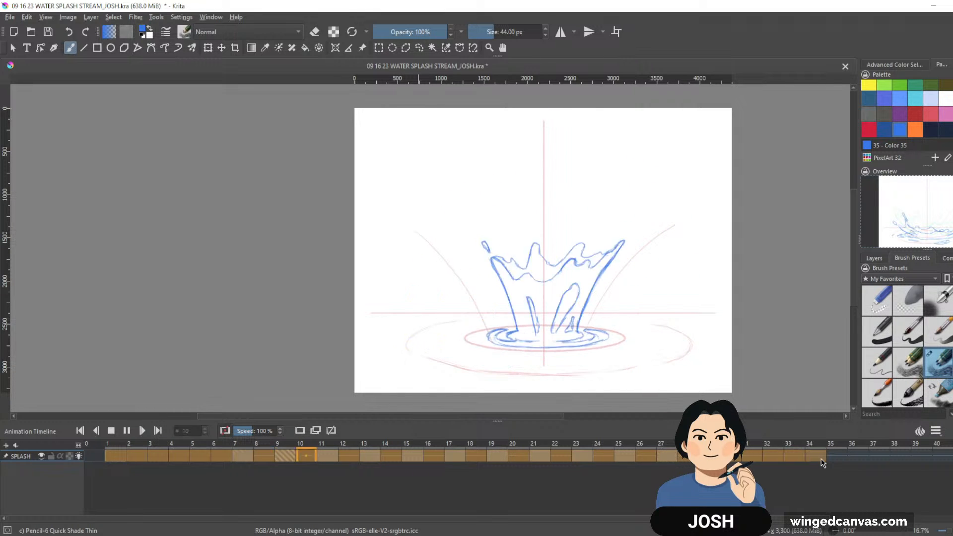
key(space)
Step: Add a forked spout with a loose droplet at the right of the splash and inner water shapes on frame 27
click(666, 456)
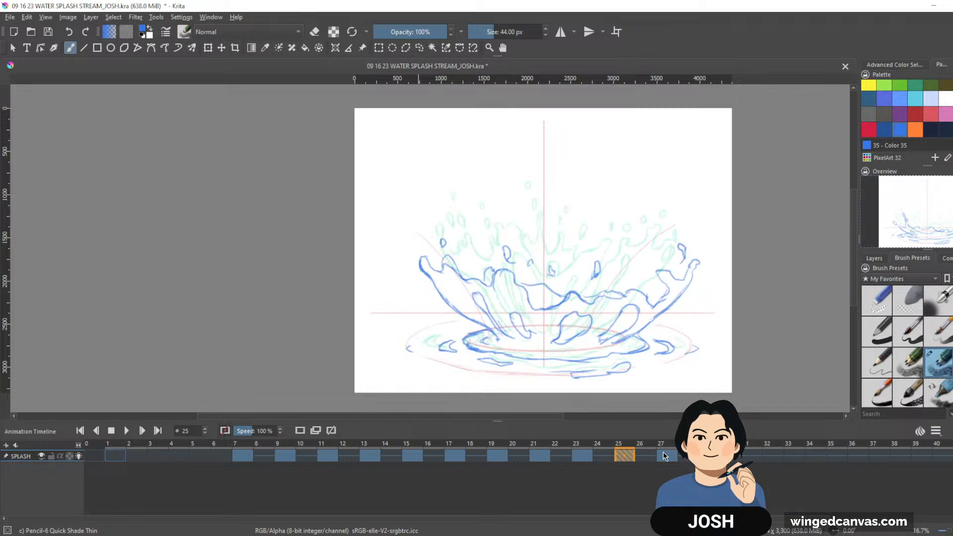
drag(695, 281, 693, 293)
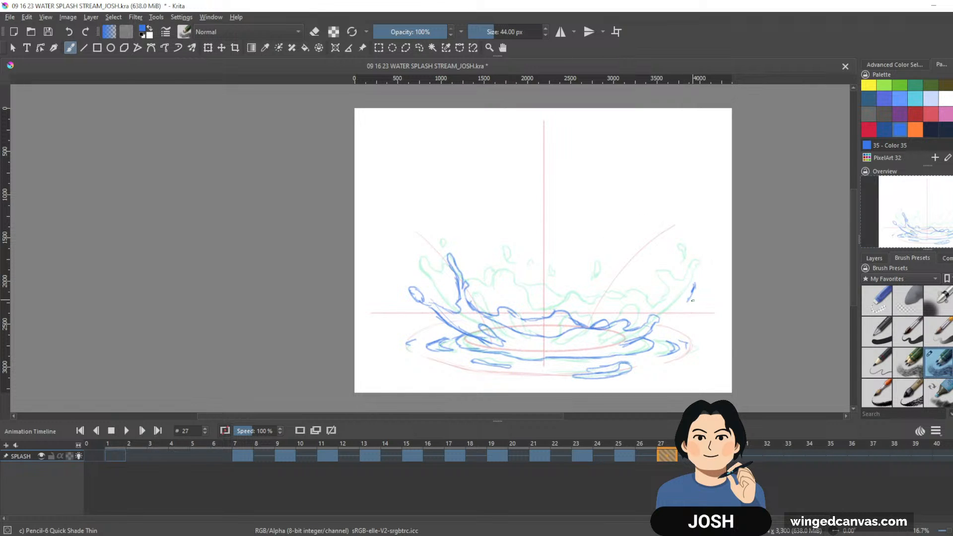
key(ctrl+z)
mouse_move(695, 293)
mouse_down()
mouse_move(682, 309)
mouse_move(698, 273)
mouse_move(683, 299)
mouse_move(673, 284)
mouse_move(666, 321)
mouse_up()
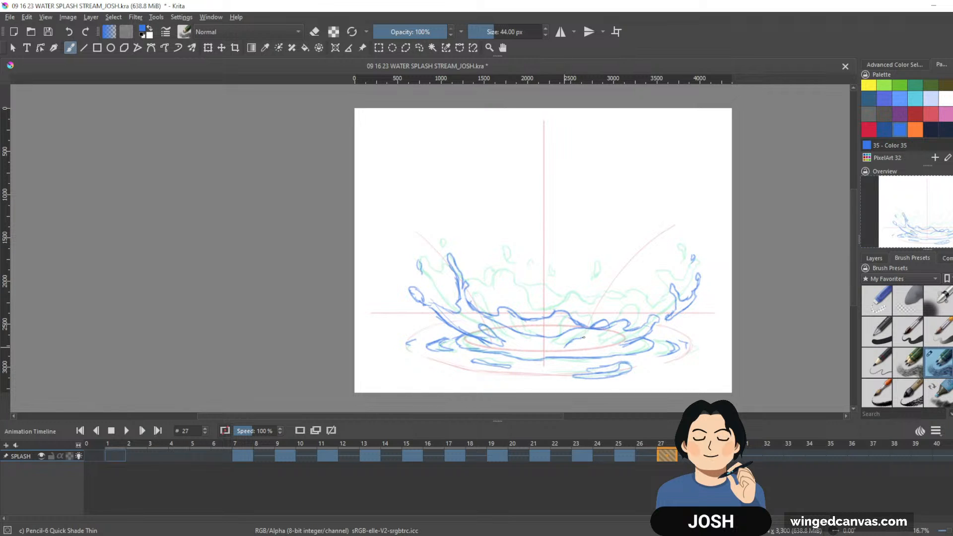
drag(605, 342, 565, 351)
Step: Play back the animation over frames 1 to 33 to review the completed collapse drawing
click(118, 455)
shift+click(795, 459)
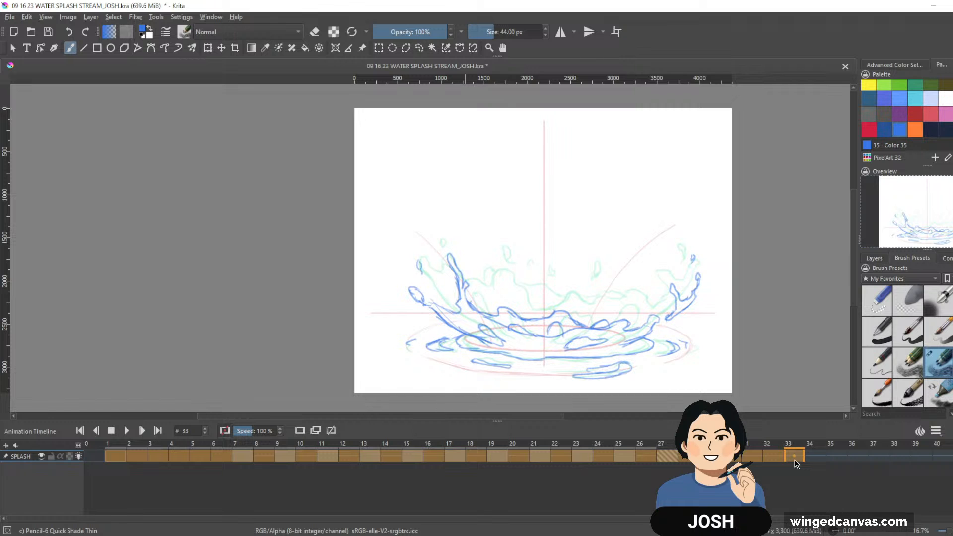
key(space)
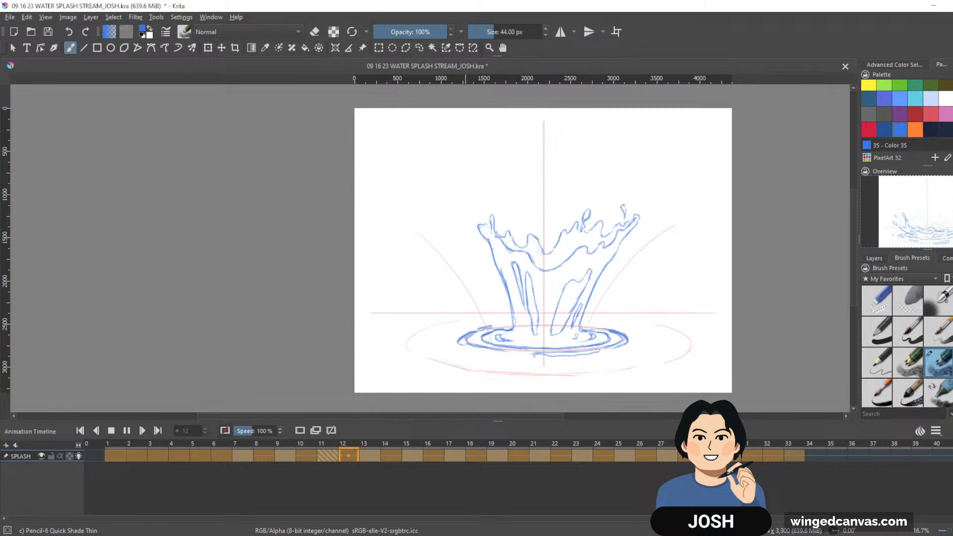
Step: Stop the playback and scrub around frames 17 to 20 to examine the splash's peak
click(530, 453)
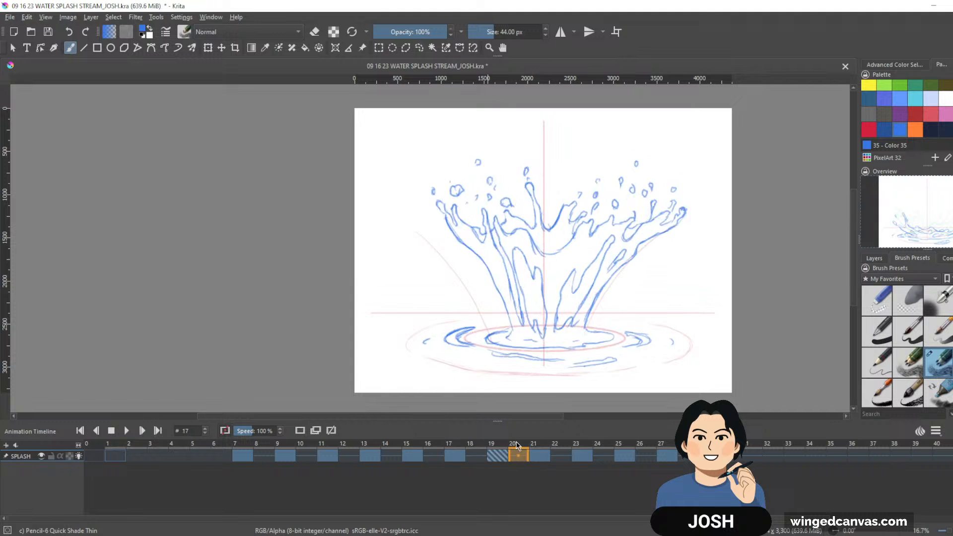
click(455, 450)
mouse_move(431, 441)
mouse_down()
mouse_move(640, 445)
mouse_move(332, 460)
mouse_move(687, 459)
mouse_move(495, 444)
mouse_move(409, 449)
mouse_move(662, 450)
mouse_move(424, 453)
mouse_move(495, 442)
mouse_up()
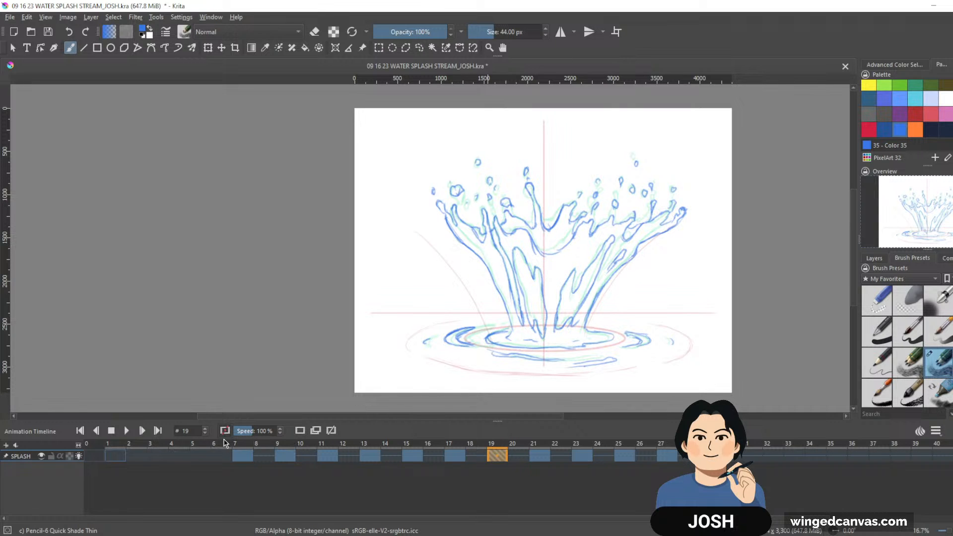
Step: Play back the animation over frames 1 to 36 to review the timing with a longer hold at the end
click(117, 445)
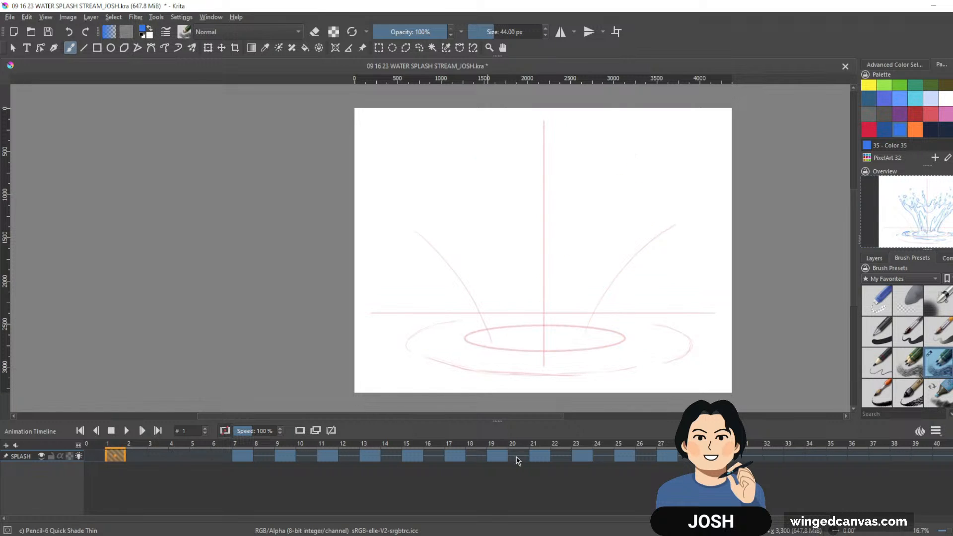
click(859, 443)
click(113, 455)
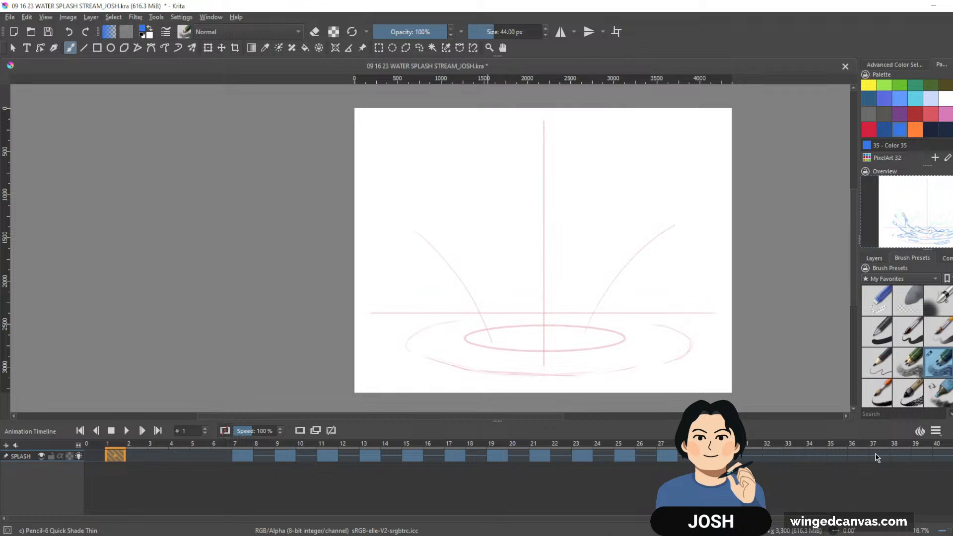
shift+click(856, 460)
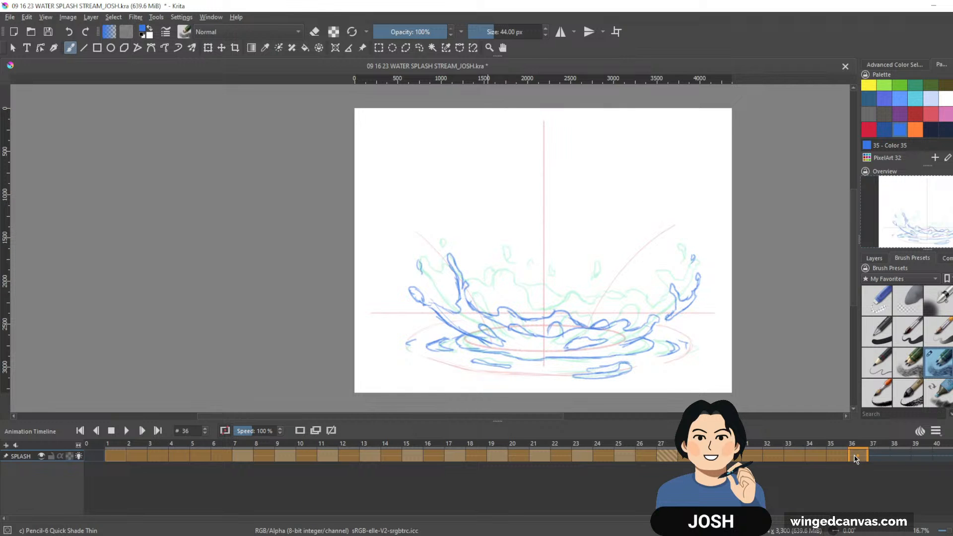
key(space)
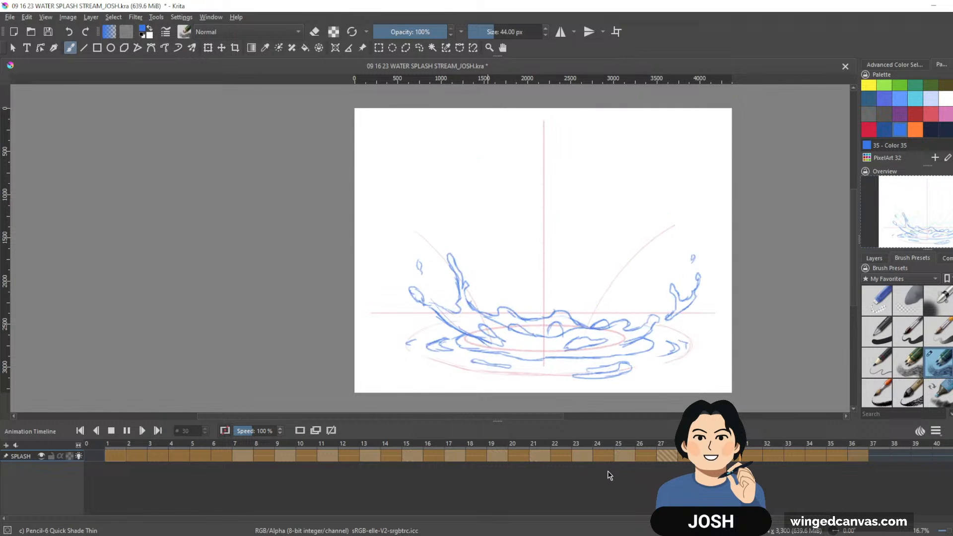
key(space)
Step: Step through keyframes 17 to 23 to examine how the splash moves from its peak into the fall
click(454, 455)
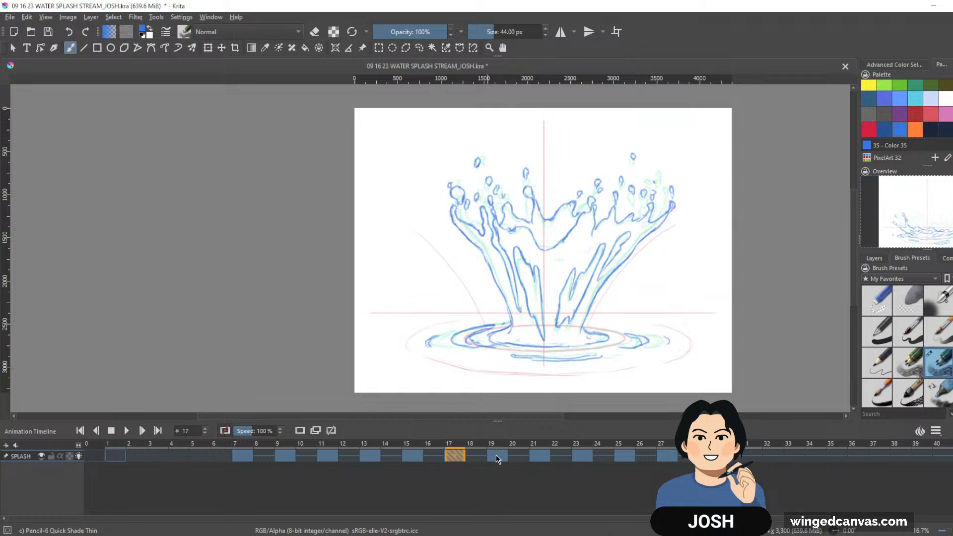
key(period)
key(period)
key(period)
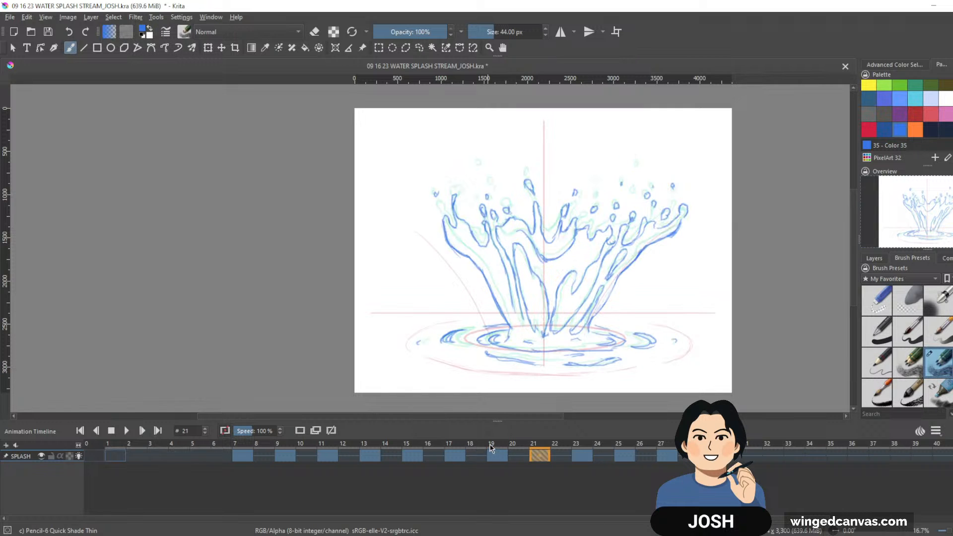
key(period)
key(comma)
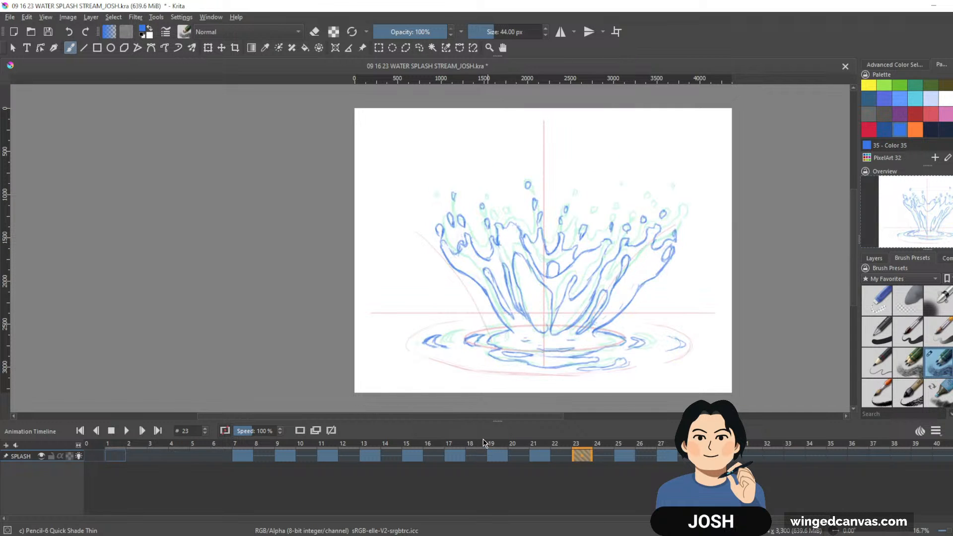
Step: Try removing the keyframe at frame 21 and moving the keyframes at 23 to 27 two frames earlier
key(comma)
click(526, 455)
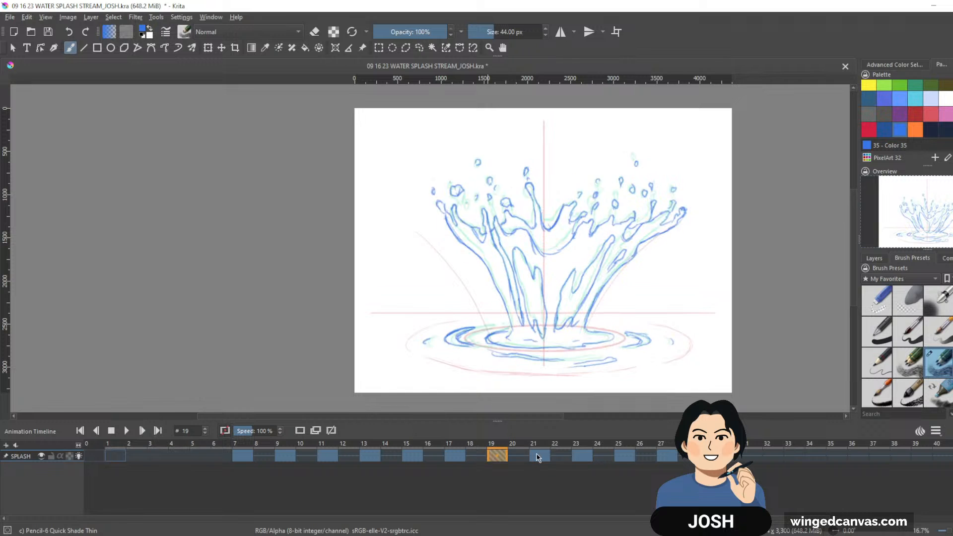
click(540, 456)
right_click(540, 455)
click(577, 423)
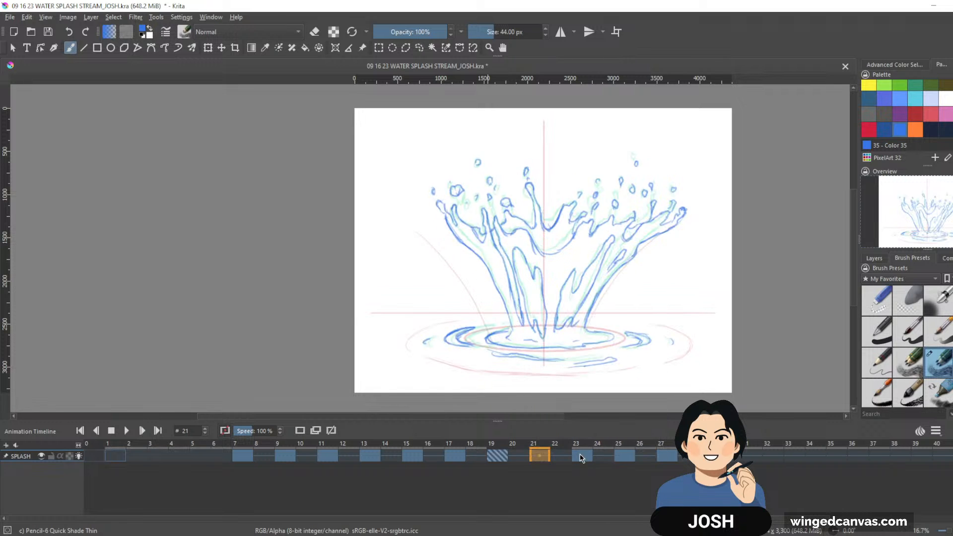
click(580, 453)
shift+click(672, 454)
drag(580, 453, 539, 456)
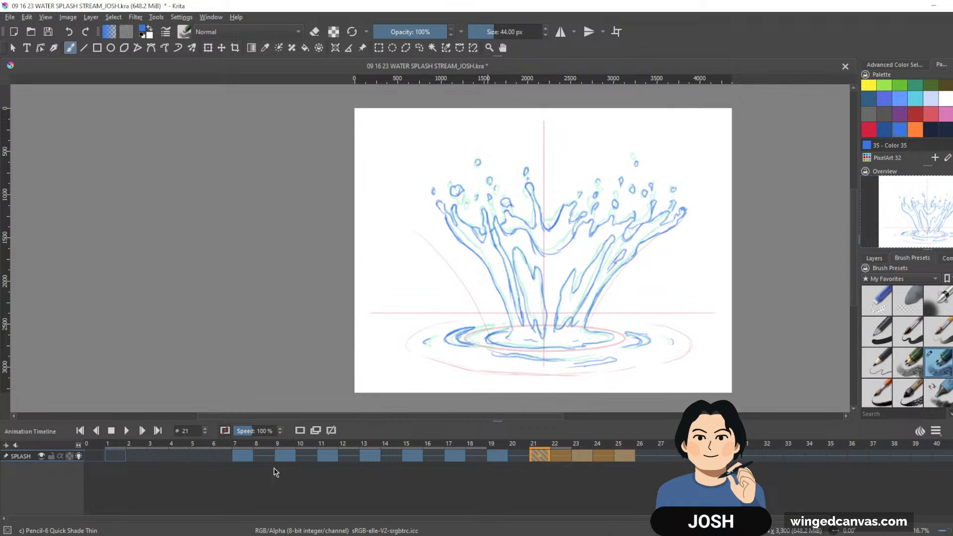
Step: Play back the animation over frames 1 to 34 to compare the timing with and without the frame 21 drawing
click(107, 456)
shift+click(809, 457)
key(space)
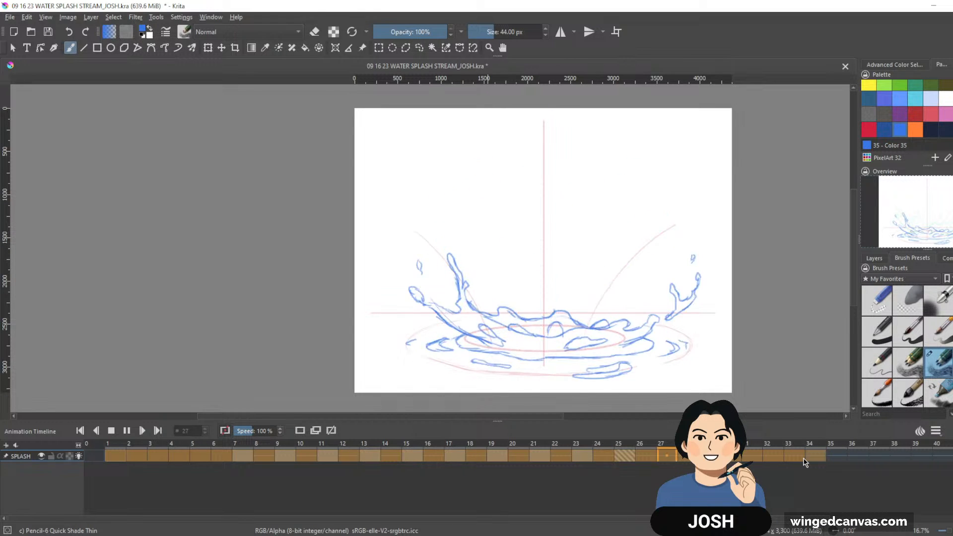
key(space)
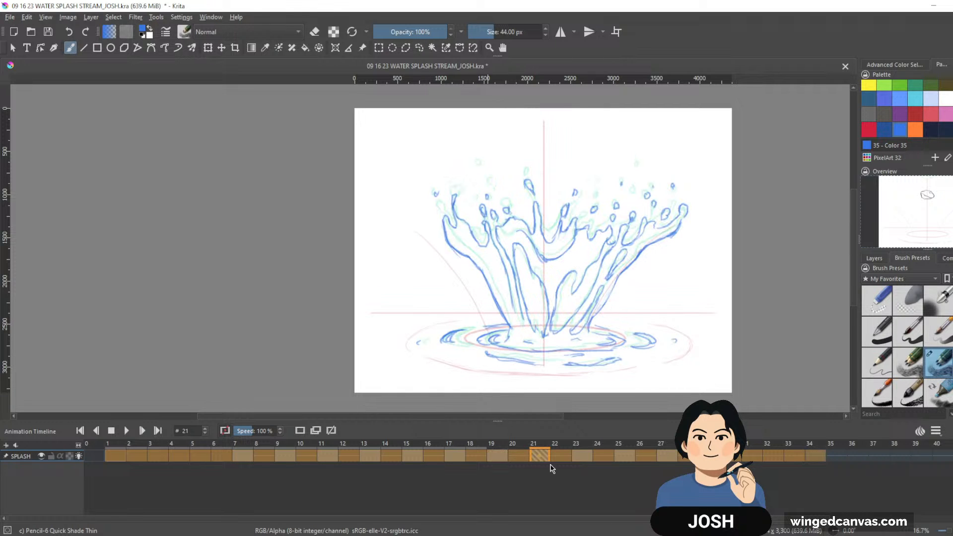
key(space)
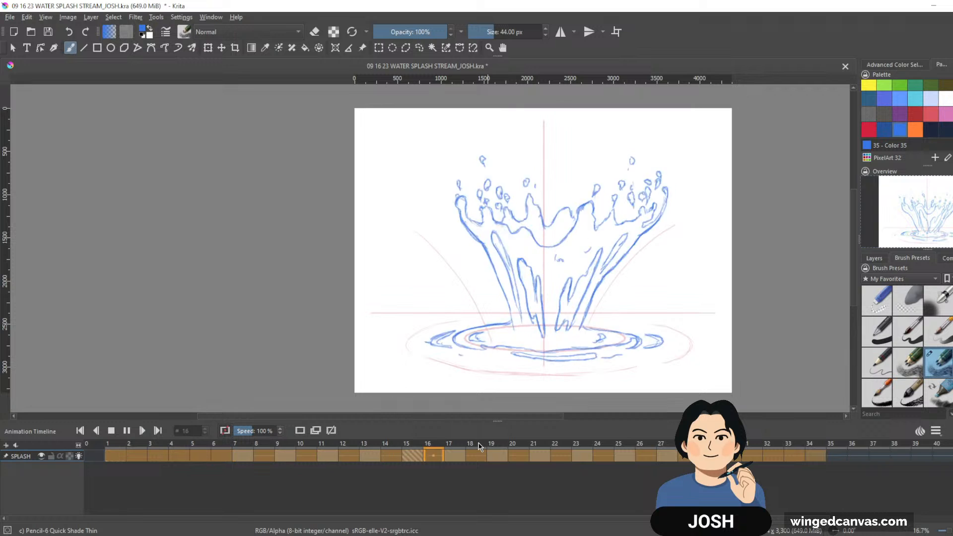
Step: Start a blank drawing on frame 29 and sketch the low curling splash tip and a droplet on the splash's right side
click(746, 457)
click(703, 456)
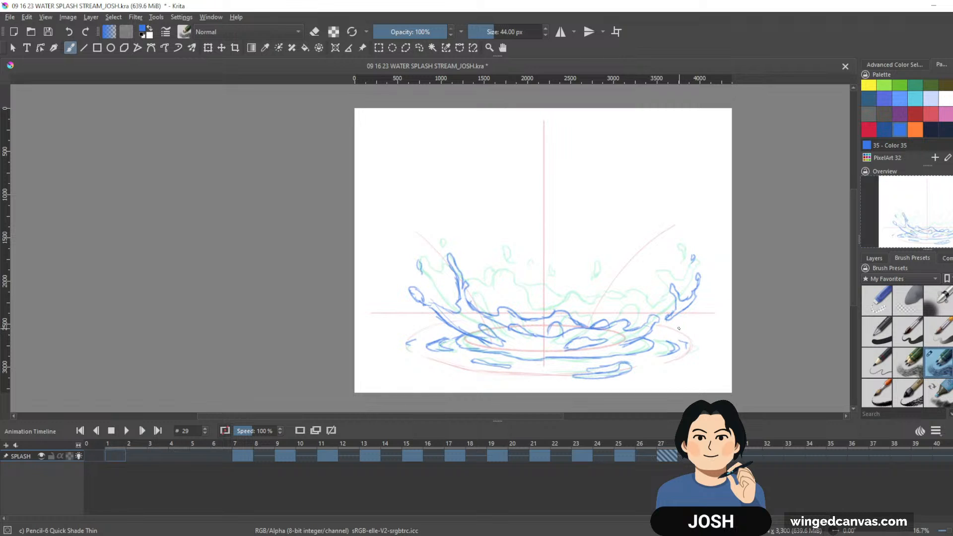
key(ctrl+z)
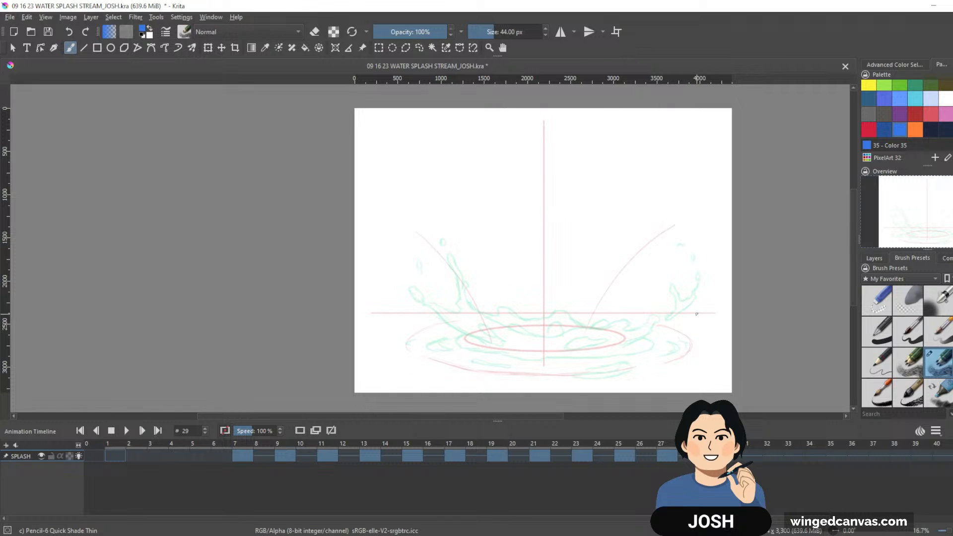
drag(698, 314, 684, 327)
drag(697, 314, 681, 327)
key(ctrl+z)
drag(694, 321, 687, 328)
mouse_move(684, 326)
mouse_down()
mouse_move(657, 336)
mouse_move(676, 336)
mouse_move(653, 340)
mouse_move(686, 322)
mouse_up()
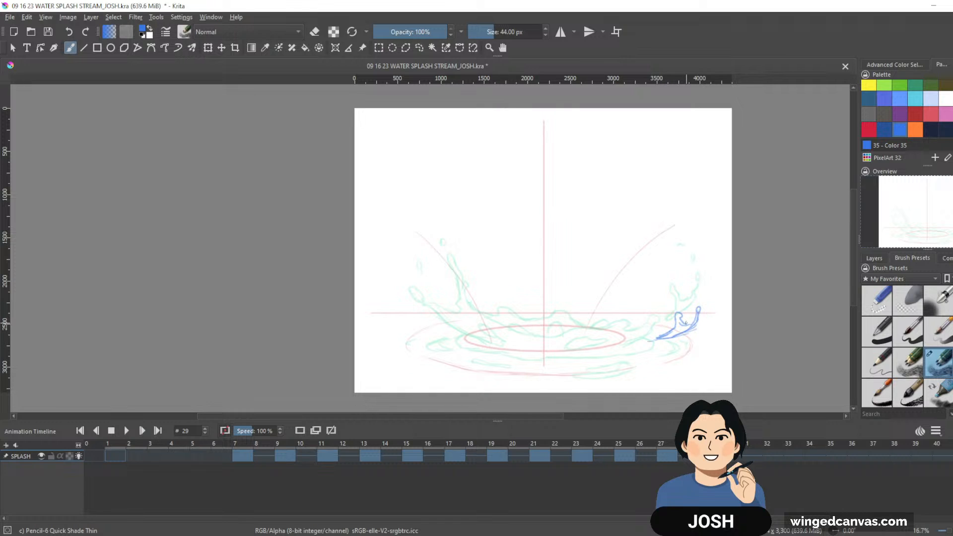
click(701, 288)
Step: Draw the left splash tip and the wavy front edge joining both sides of the splash on frame 29
mouse_move(416, 311)
mouse_down()
mouse_move(435, 337)
mouse_move(486, 344)
mouse_up()
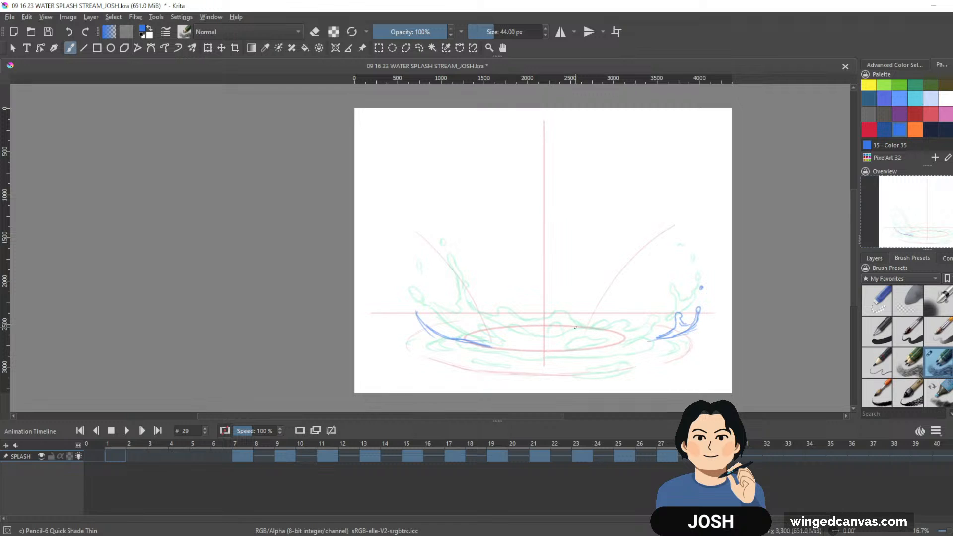
drag(519, 343, 609, 338)
drag(609, 342, 655, 339)
mouse_move(416, 314)
mouse_down()
mouse_move(489, 342)
mouse_move(531, 344)
mouse_up()
mouse_move(464, 341)
mouse_down()
mouse_move(446, 345)
mouse_move(519, 356)
mouse_up()
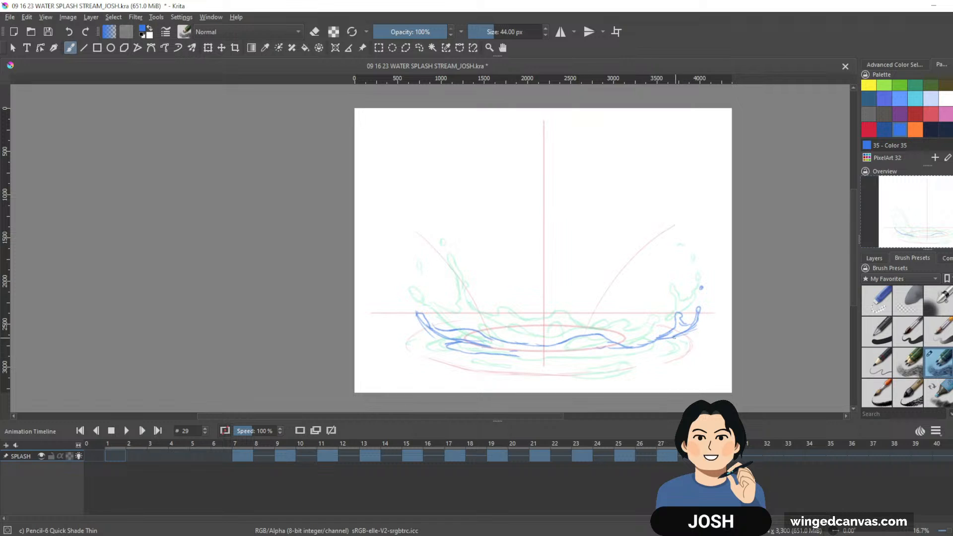
Step: Redraw the outer water edge curving under the right tip and across the front of the frame 29 splash
drag(676, 341, 667, 348)
key(ctrl+z)
key(ctrl+z)
mouse_move(668, 338)
mouse_down()
mouse_move(682, 348)
mouse_move(636, 358)
mouse_up()
drag(546, 358, 677, 357)
Step: Draw the wavy back edge of the frame 29 splash with a small peak near the right tip
mouse_move(439, 327)
mouse_down()
mouse_move(539, 334)
mouse_move(524, 324)
mouse_move(570, 324)
mouse_up()
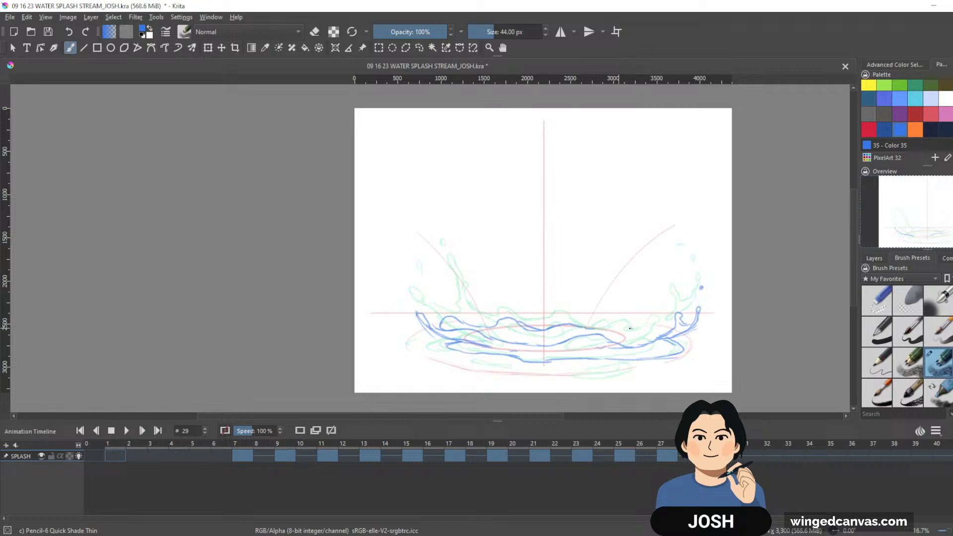
mouse_move(626, 332)
mouse_down()
mouse_move(582, 325)
mouse_move(641, 330)
mouse_move(659, 313)
mouse_move(671, 333)
mouse_up()
drag(486, 339, 557, 344)
key(e)
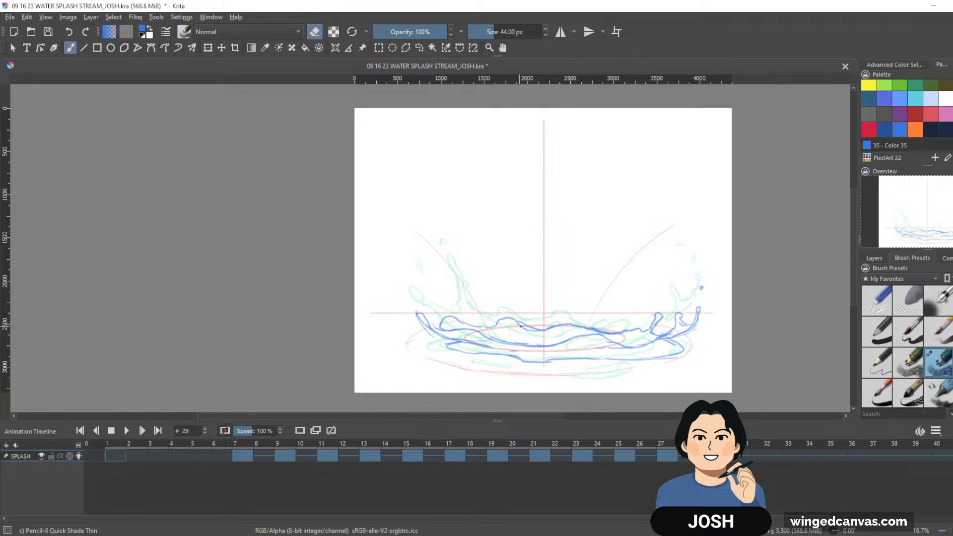
key(e)
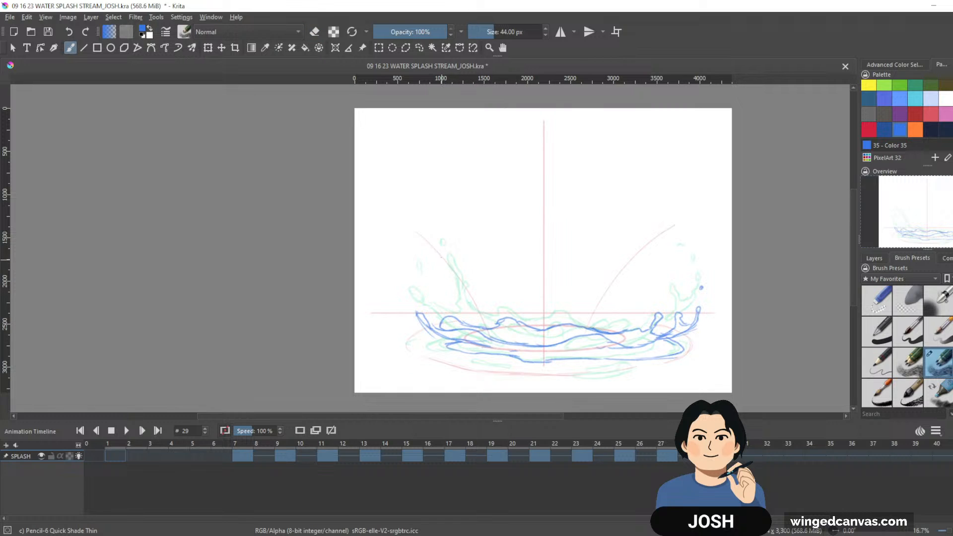
Step: Draw the falling droplets and the elongated drop above the left side of the frame 29 splash
mouse_move(440, 255)
mouse_down()
mouse_move(449, 296)
mouse_move(445, 279)
mouse_up()
key(ctrl+z)
drag(405, 288, 414, 305)
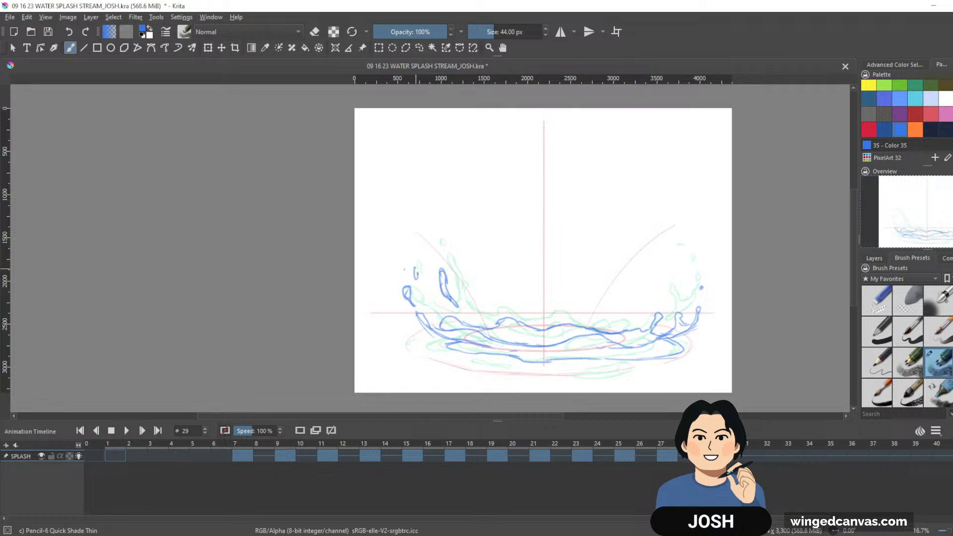
drag(417, 273, 415, 268)
Step: Draw a thin water column rising on the center line of frame 29 and erase the lines overlapping its base
mouse_move(540, 314)
mouse_down()
mouse_move(536, 295)
mouse_move(546, 292)
mouse_move(546, 312)
mouse_up()
key(e)
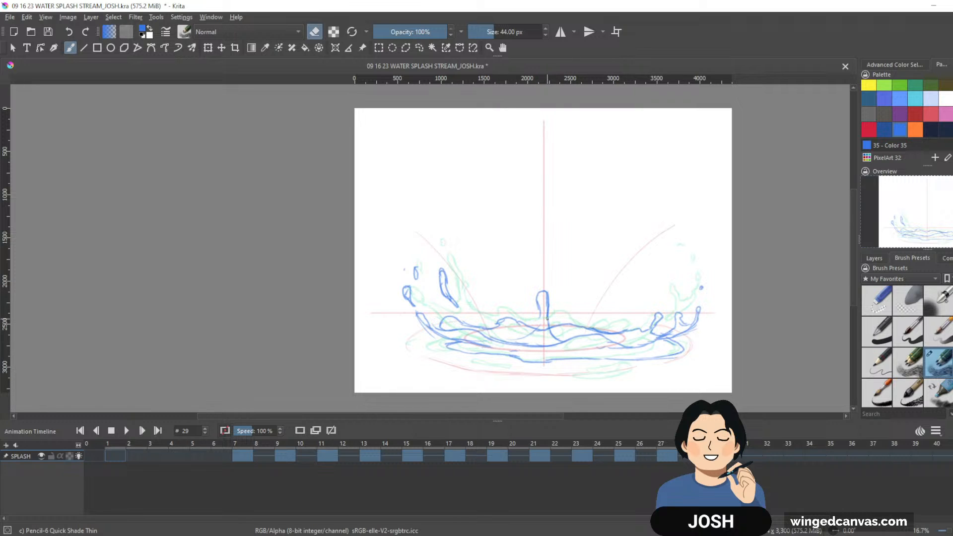
key(e)
key(e)
key(e)
key(e)
key(e)
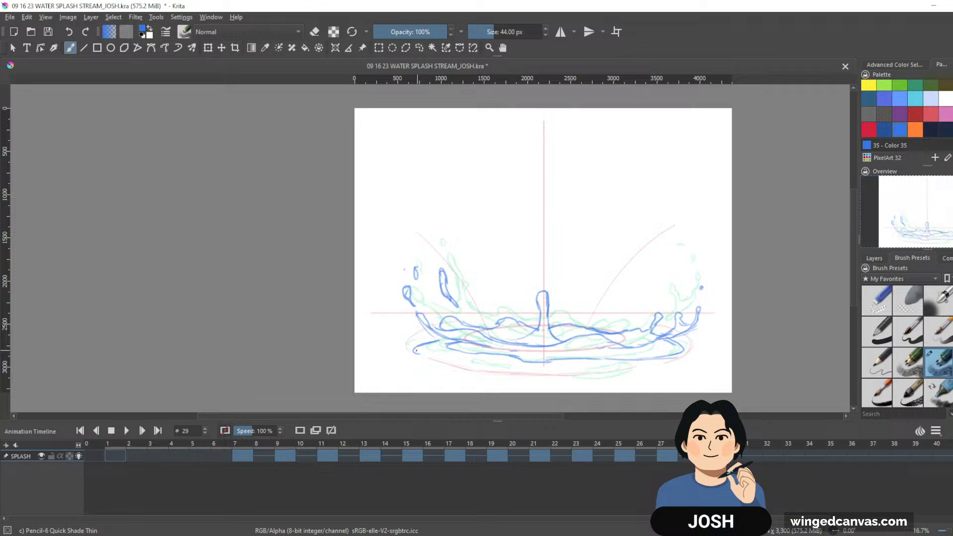
key(e)
key(e)
Step: Add small ripple marks at both outer sides and along the front of the water on frame 29
mouse_move(432, 339)
mouse_down()
mouse_move(416, 349)
mouse_move(432, 350)
mouse_up()
drag(690, 344, 668, 353)
drag(501, 363, 474, 362)
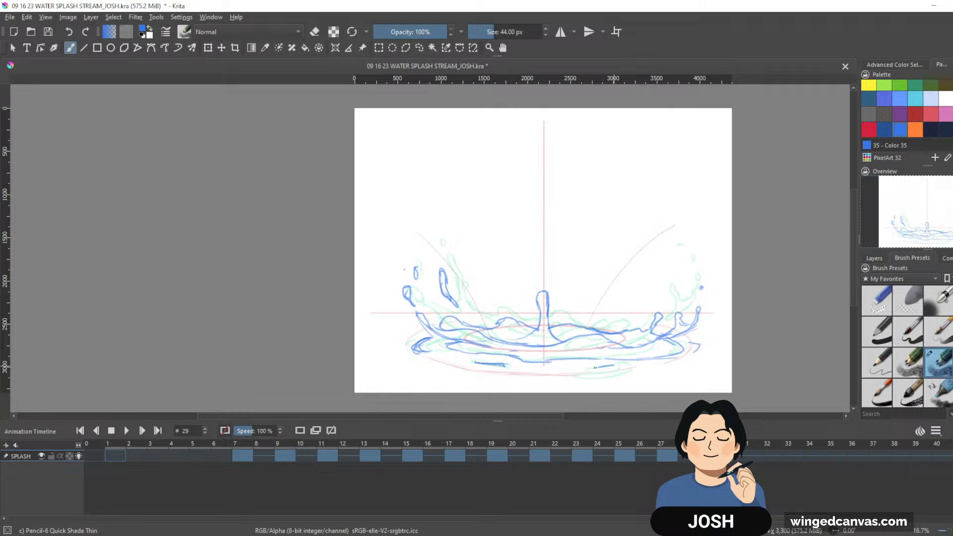
drag(615, 368, 588, 369)
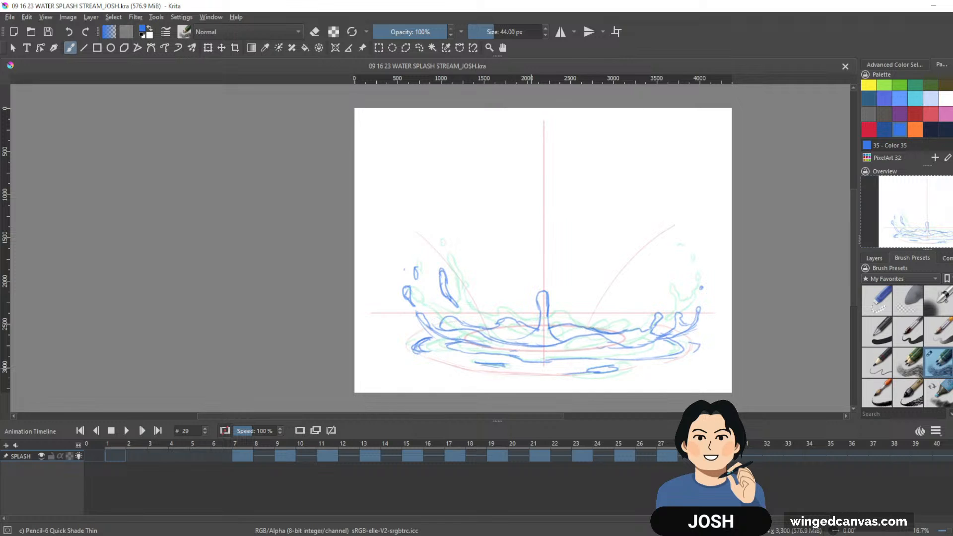
Step: Play back the animation over frames 1 to 37 to review the new frame 29 drawing
click(118, 454)
shift+click(885, 456)
key(space)
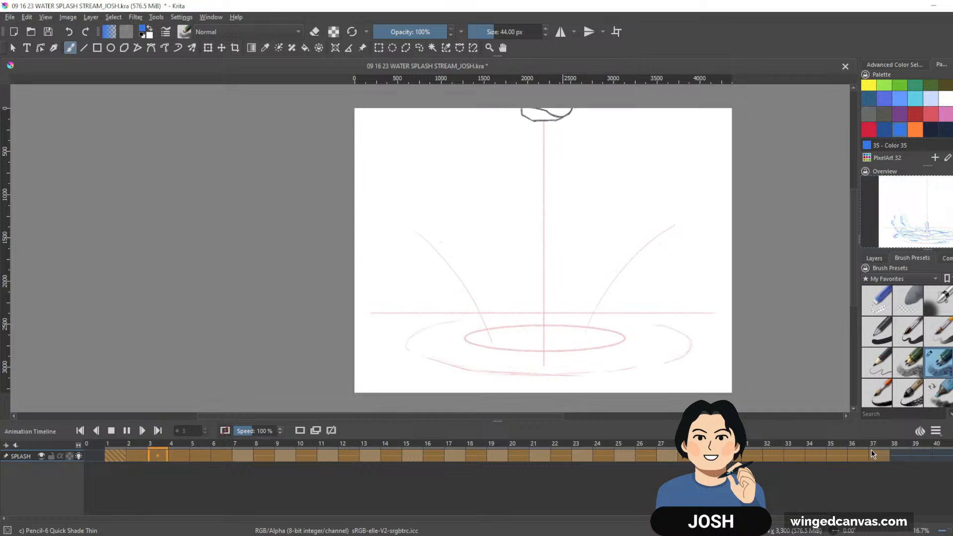
key(space)
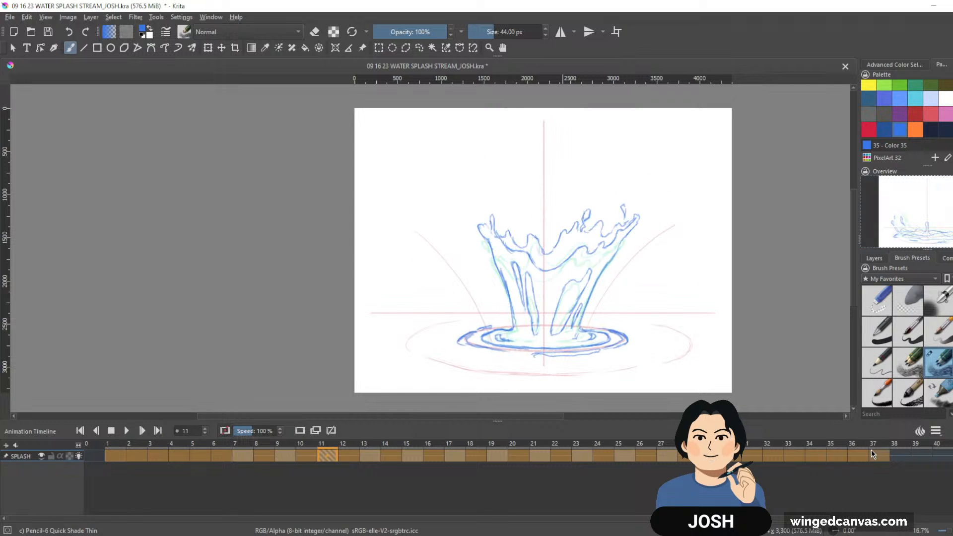
Step: Erase the top of the central water column on frame 29 and redraw it shorter with a rounded tip
click(709, 455)
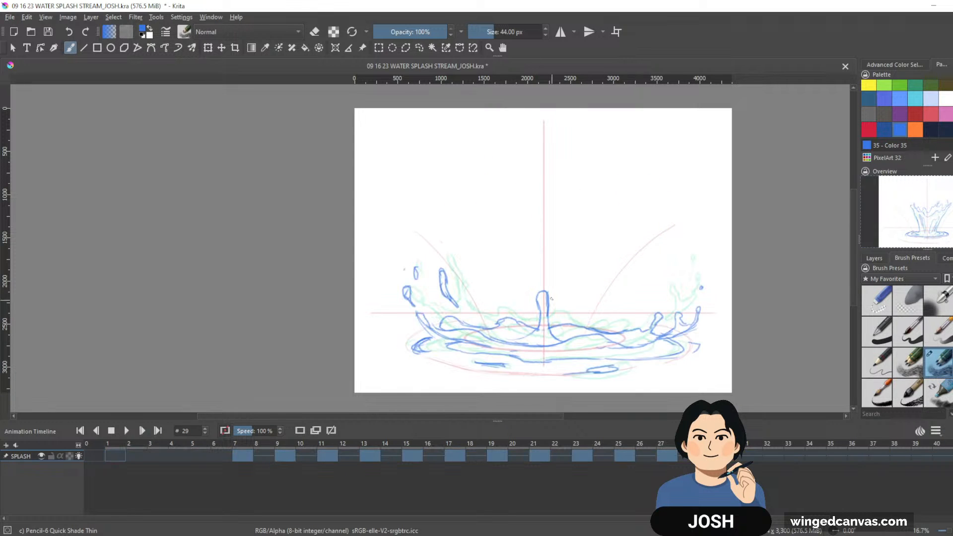
key(e)
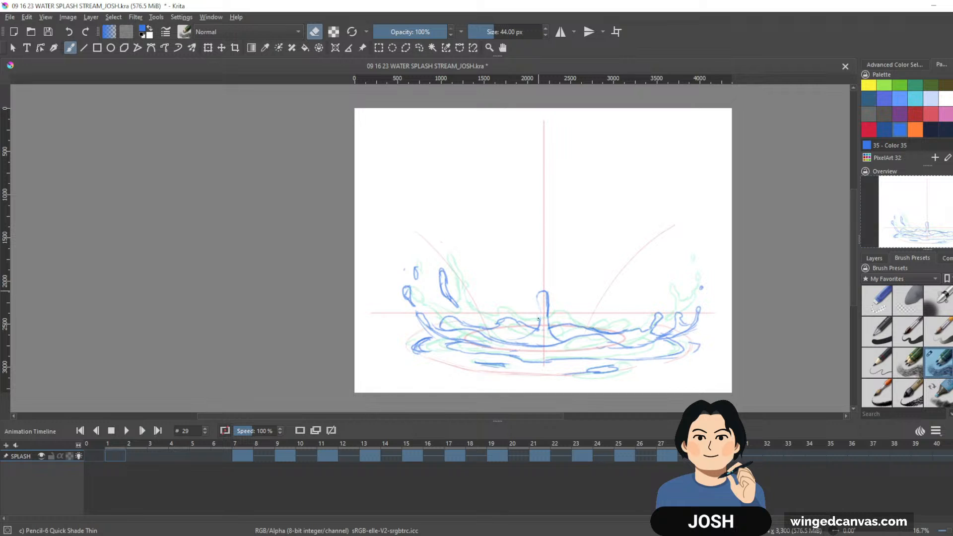
drag(546, 314, 548, 292)
key(e)
drag(541, 314, 545, 316)
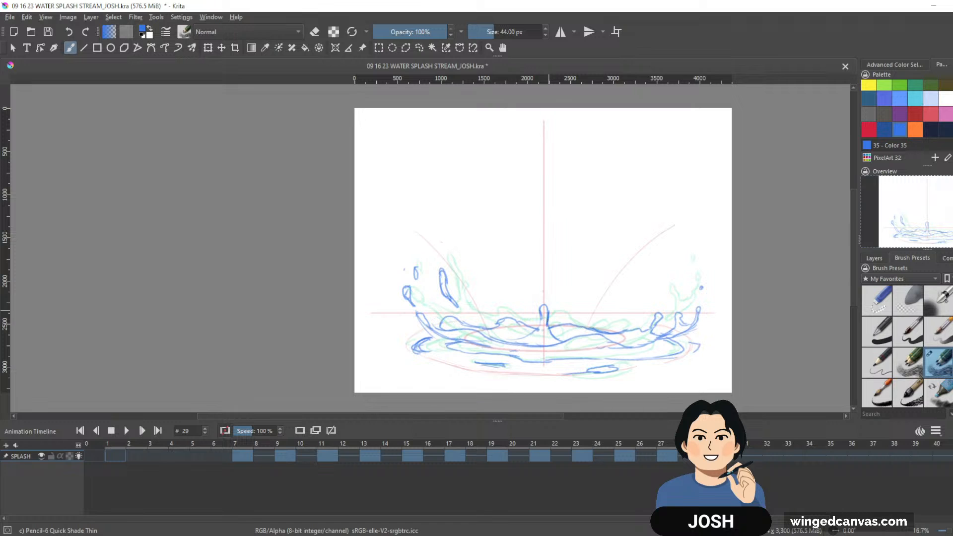
key(e)
Step: Play back the animation over frames 1 to 38 to review the shortened central column
click(115, 455)
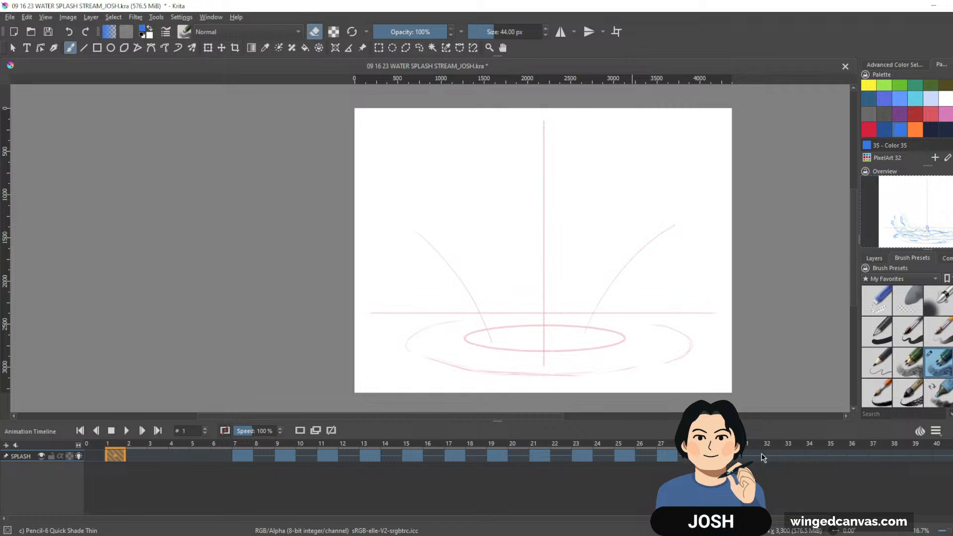
shift+click(899, 455)
key(space)
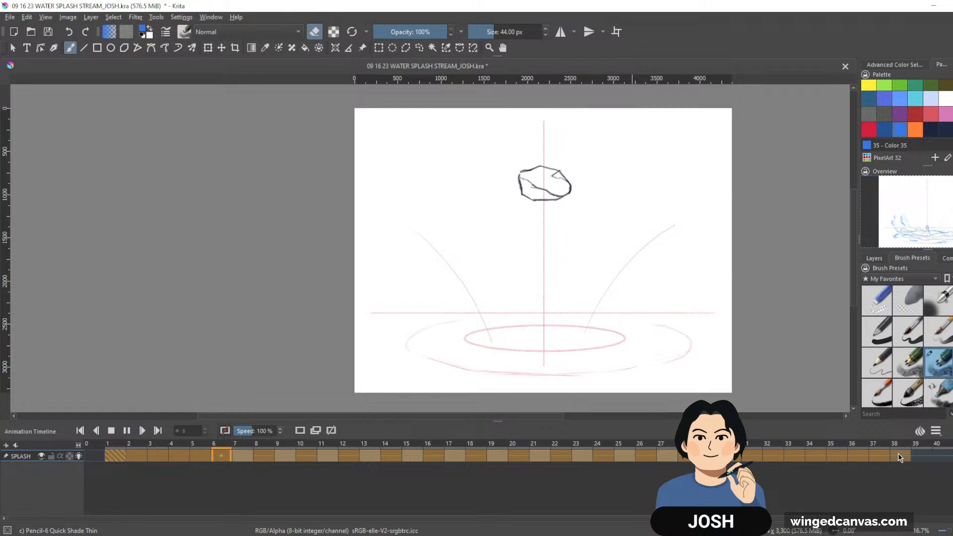
Step: Start a blank drawing on frame 31 and sketch the lower left crest, the back edge and the falling droplets
click(752, 455)
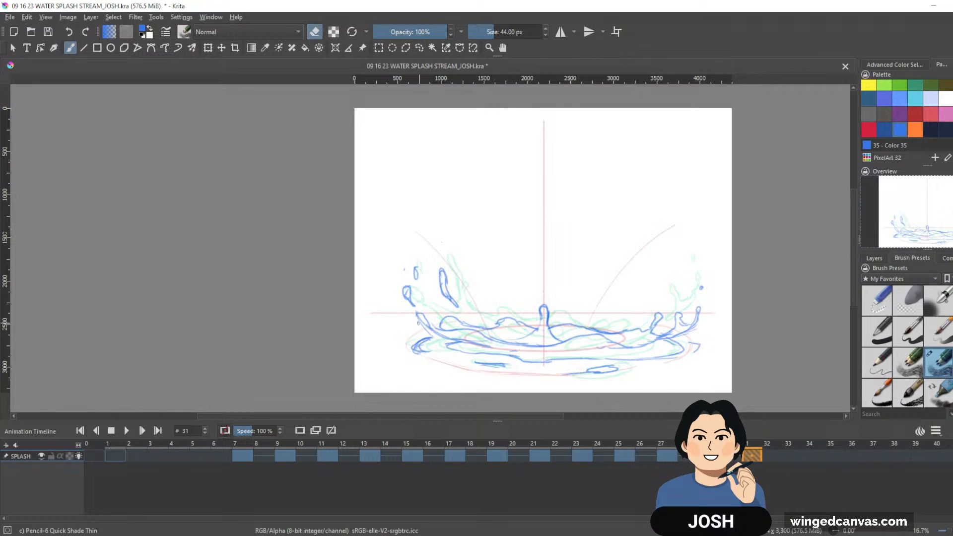
key(Delete)
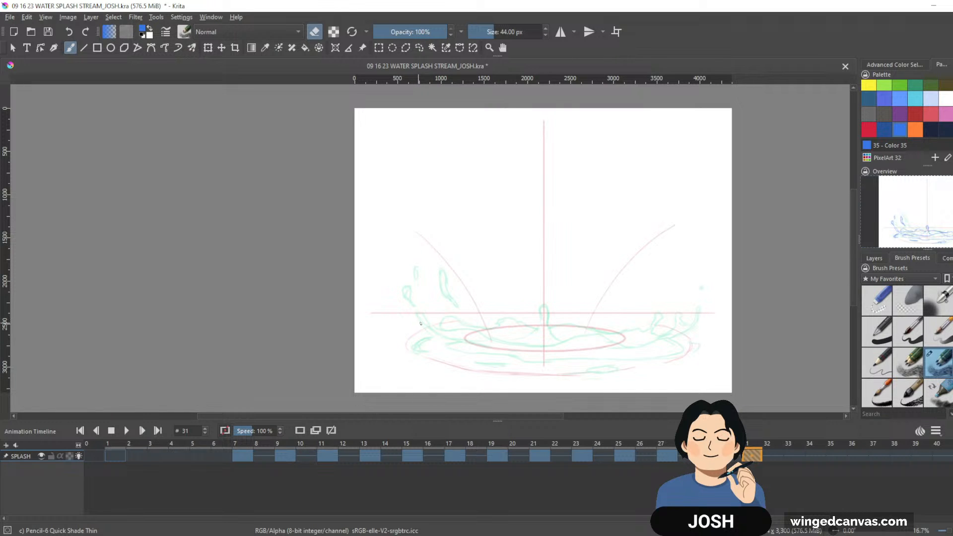
key(e)
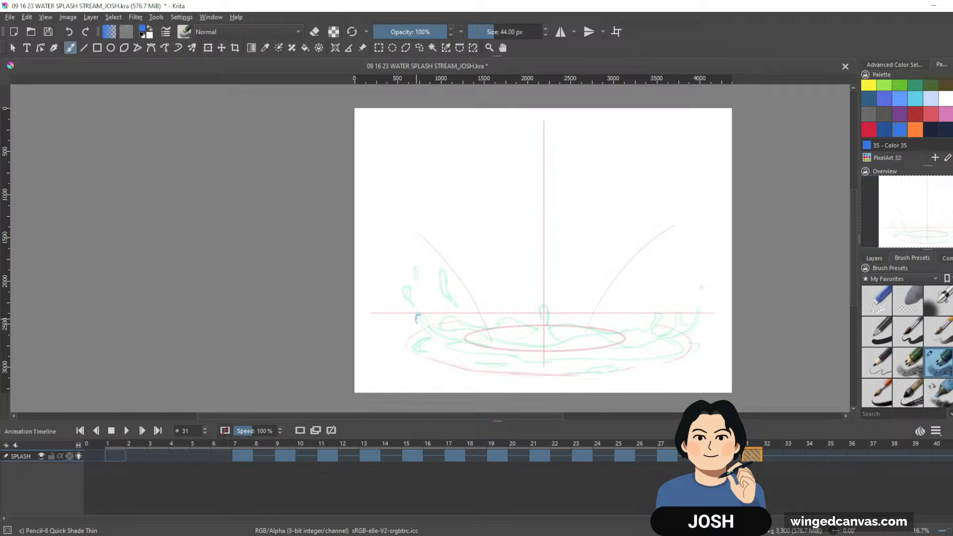
mouse_move(419, 315)
mouse_down()
mouse_move(448, 345)
mouse_move(470, 343)
mouse_move(446, 331)
mouse_move(458, 316)
mouse_move(470, 327)
mouse_move(544, 326)
mouse_up()
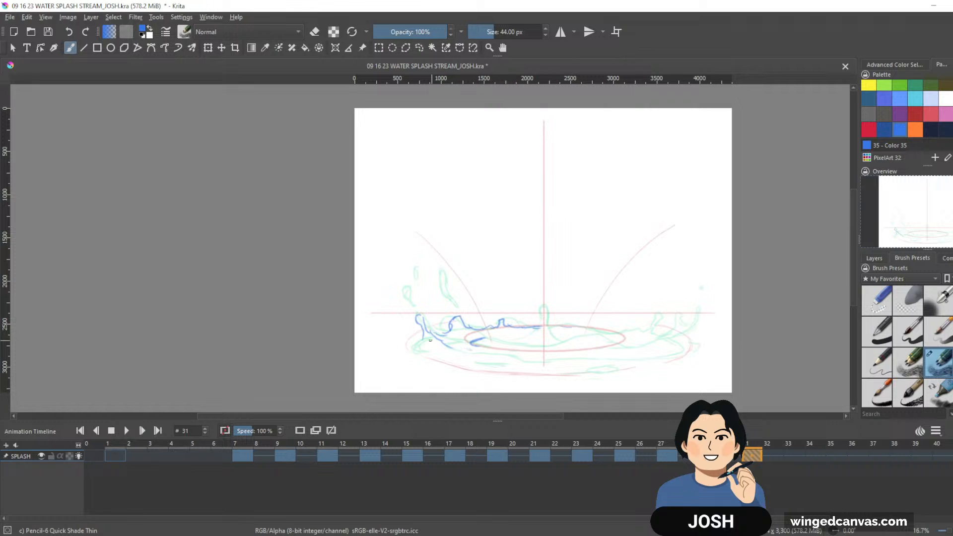
drag(430, 329, 460, 350)
mouse_move(404, 301)
mouse_down()
mouse_move(409, 322)
mouse_move(433, 289)
mouse_move(437, 305)
mouse_up()
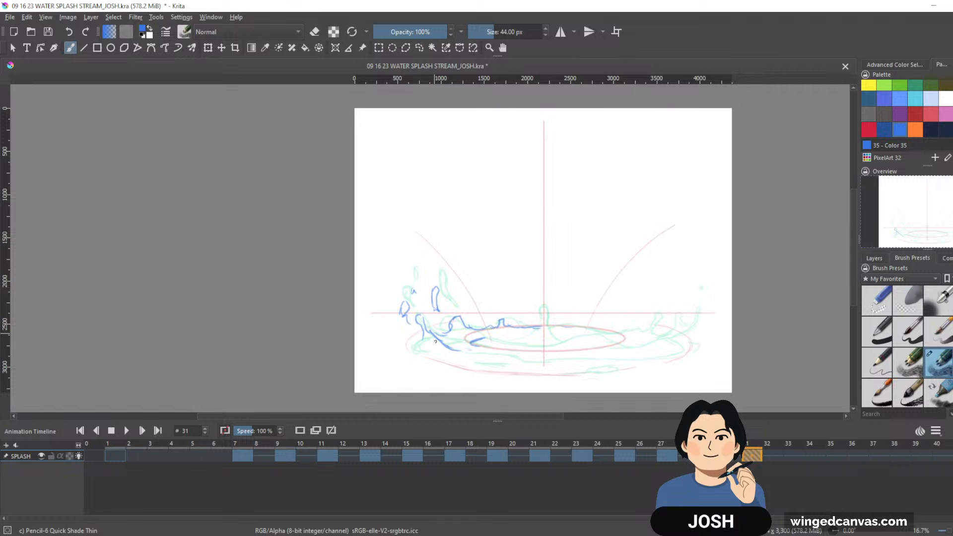
Step: Add a ripple under the left crest and draw a taller central water column on frame 31, redoing its first strokes
drag(419, 343, 426, 352)
mouse_move(537, 324)
mouse_down()
mouse_move(531, 334)
mouse_move(545, 298)
mouse_up()
key(ctrl+z)
key(ctrl+z)
drag(539, 298, 546, 279)
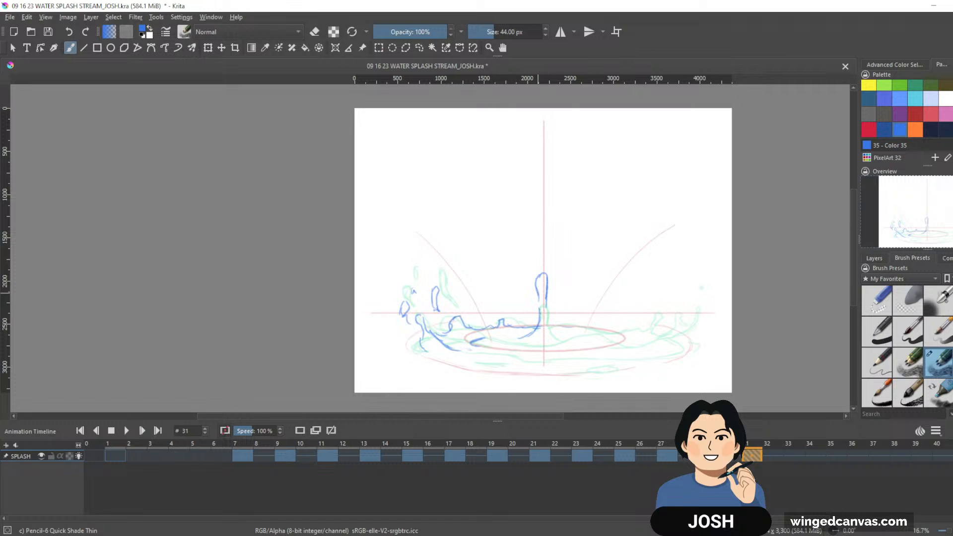
Step: Draw the right side of the frame 31 splash with its low crests, back rim and inner and front ripple lines
mouse_move(548, 317)
mouse_down()
mouse_move(553, 343)
mouse_move(552, 333)
mouse_move(568, 328)
mouse_move(674, 340)
mouse_up()
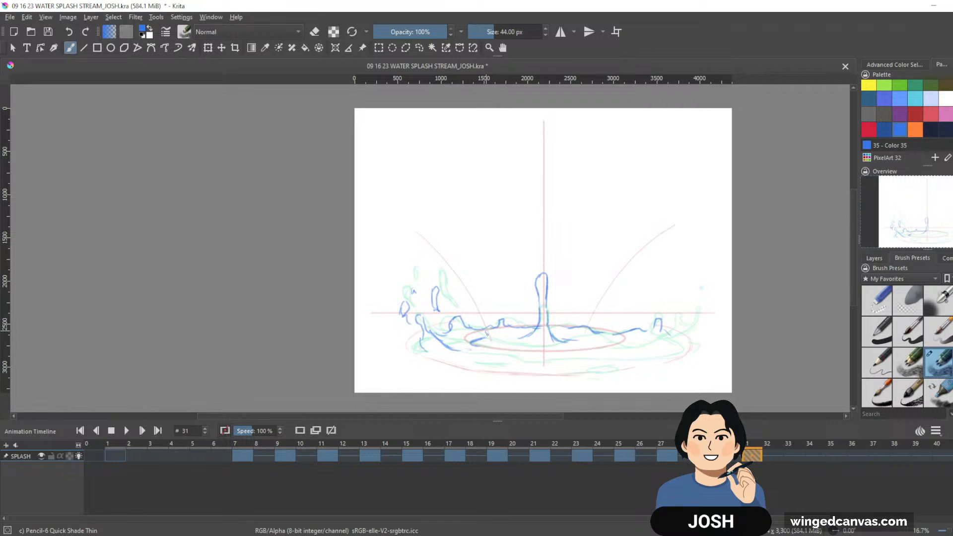
drag(486, 333, 505, 338)
mouse_move(627, 341)
mouse_down()
mouse_move(648, 338)
mouse_move(644, 347)
mouse_up()
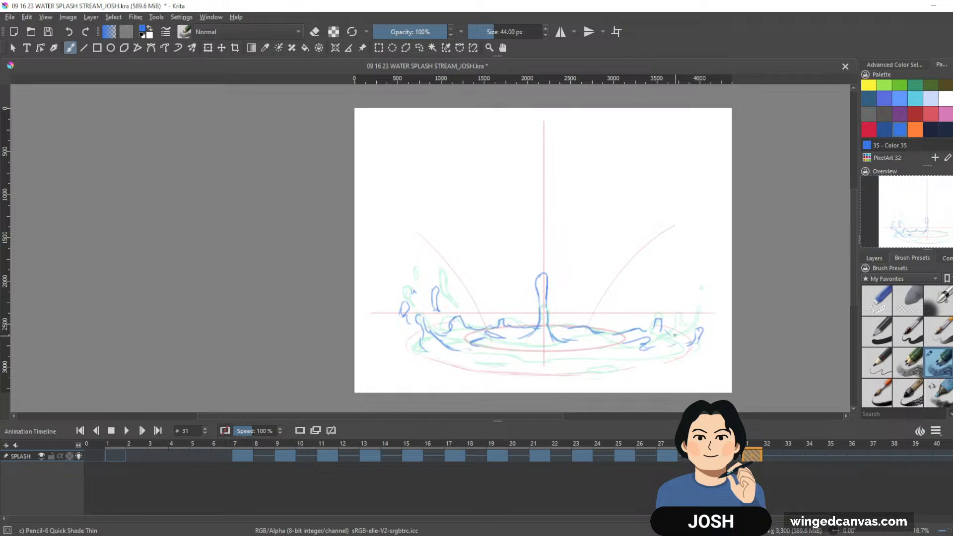
drag(674, 335, 698, 336)
mouse_move(507, 353)
mouse_down()
mouse_move(585, 356)
mouse_move(616, 346)
mouse_up()
drag(546, 320, 614, 326)
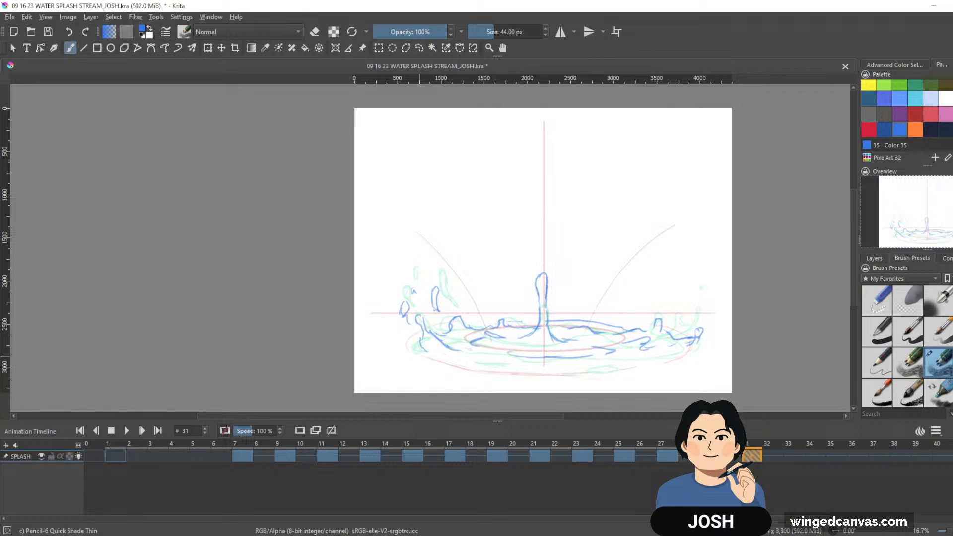
Step: Draw the front edge of the frame 31 splash from the left crest around to the right crest
mouse_move(431, 356)
mouse_down()
mouse_move(551, 370)
mouse_move(631, 364)
mouse_up()
drag(694, 346, 618, 364)
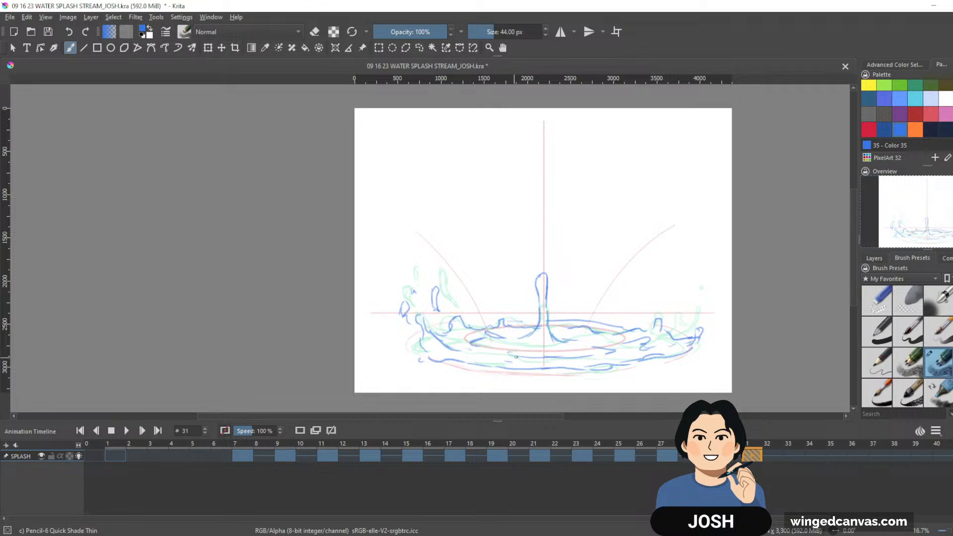
drag(459, 353, 497, 363)
Step: Play back the animation over frames 1 to 40, and compare the frame 31 drawing with frame 29
click(119, 455)
shift+click(938, 457)
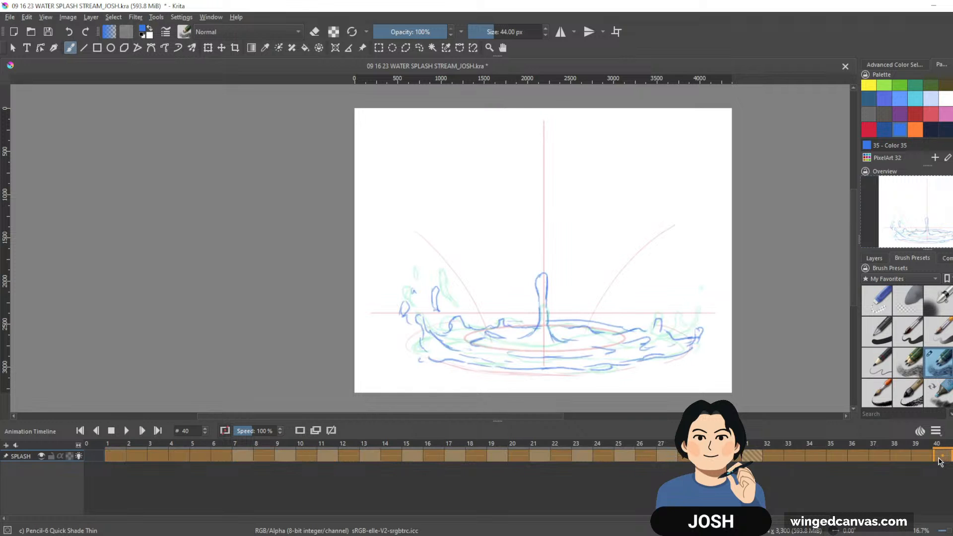
key(space)
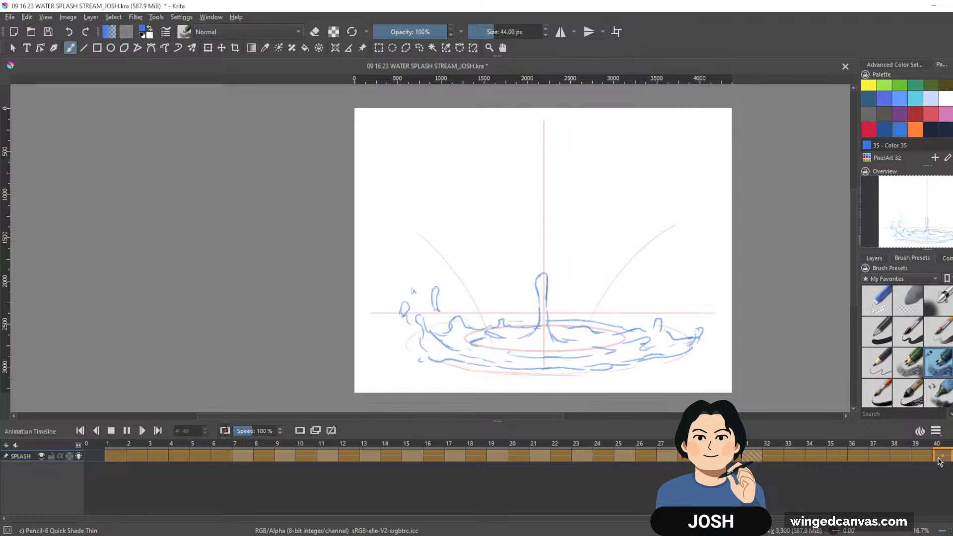
key(space)
click(758, 457)
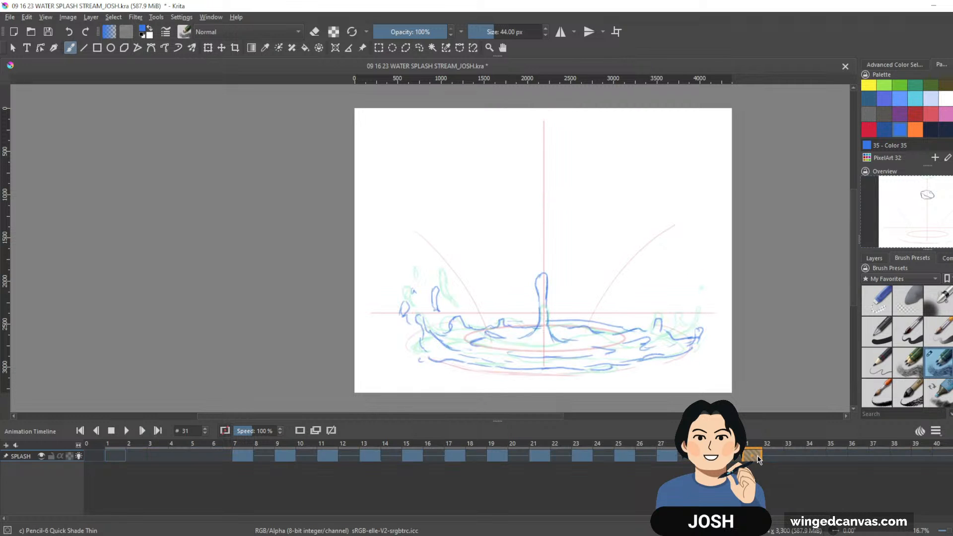
key(period)
key(comma)
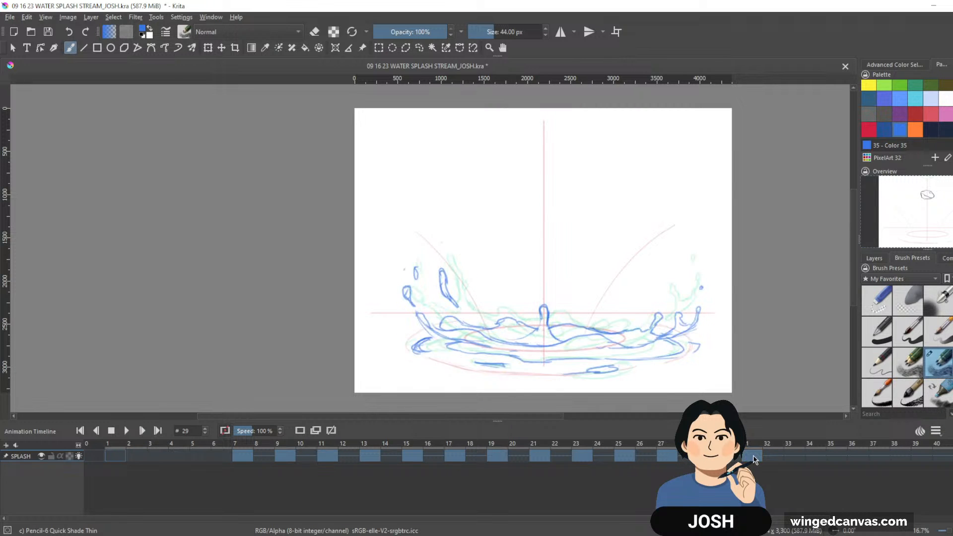
key(comma)
key(period)
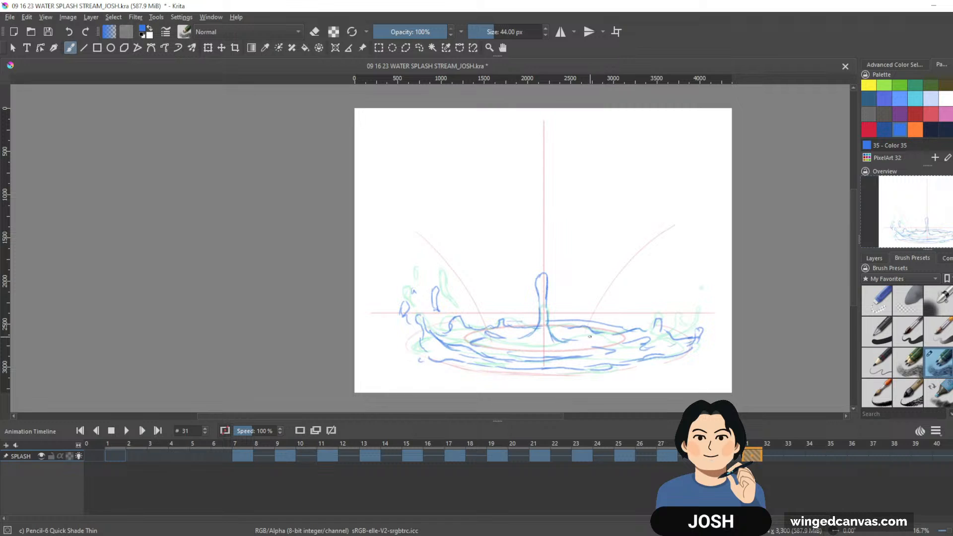
Step: Undo the black stroke, restore the blue Color 35, and add wave lines to the right inner ripples of frame 31
mouse_move(590, 342)
mouse_down()
mouse_move(557, 352)
mouse_move(605, 336)
mouse_up()
key(d)
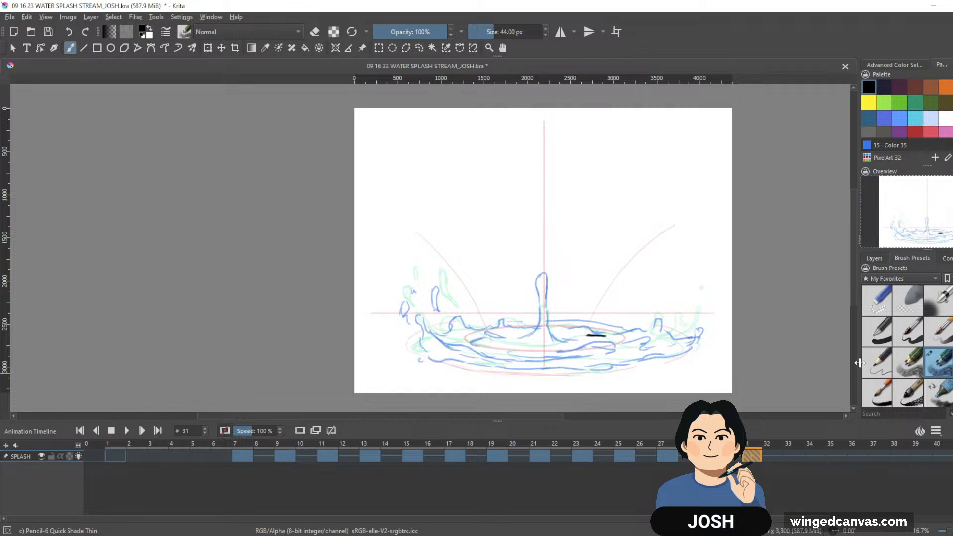
key(ctrl+z)
scroll(901, 116, down, 2)
click(901, 128)
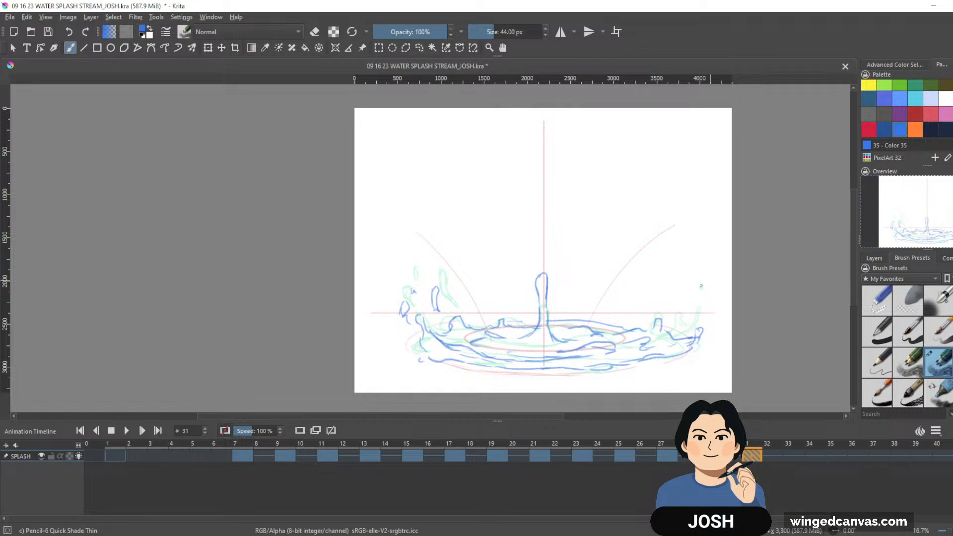
key(e)
key(e)
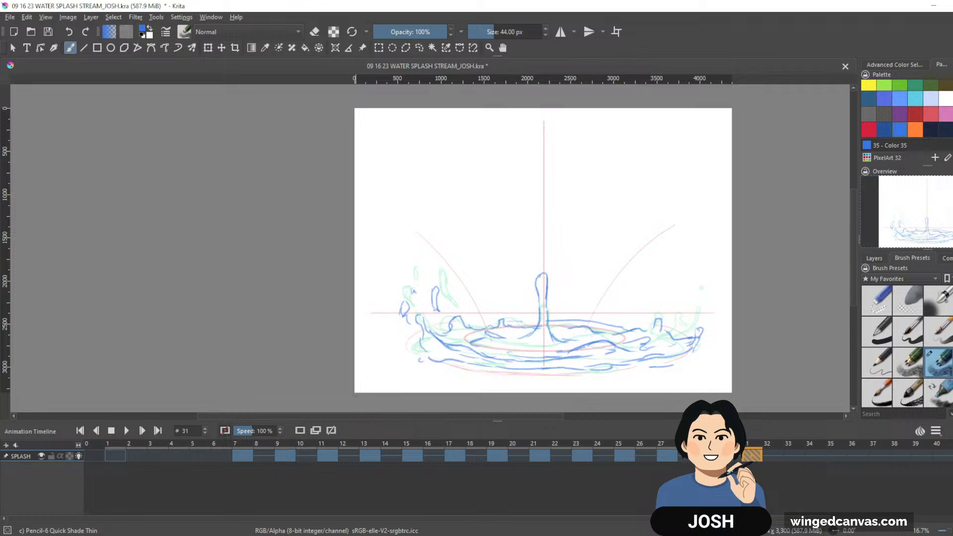
Step: Play back the animation over frames 1 to 39 to review the added ripple lines
click(114, 456)
shift+click(920, 457)
key(space)
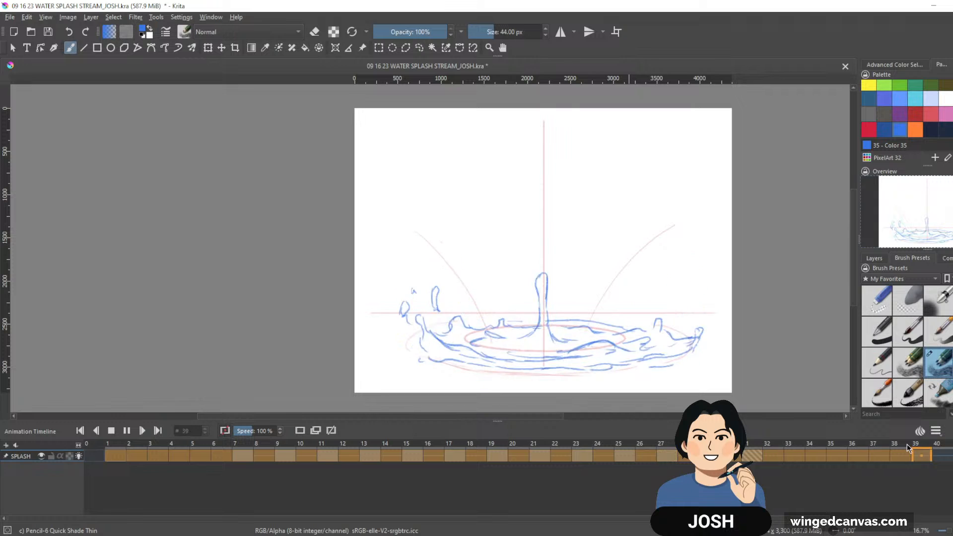
key(space)
Step: Flip back and forth between the frame 27, 29 and 31 drawings to check how the ripples move
click(752, 455)
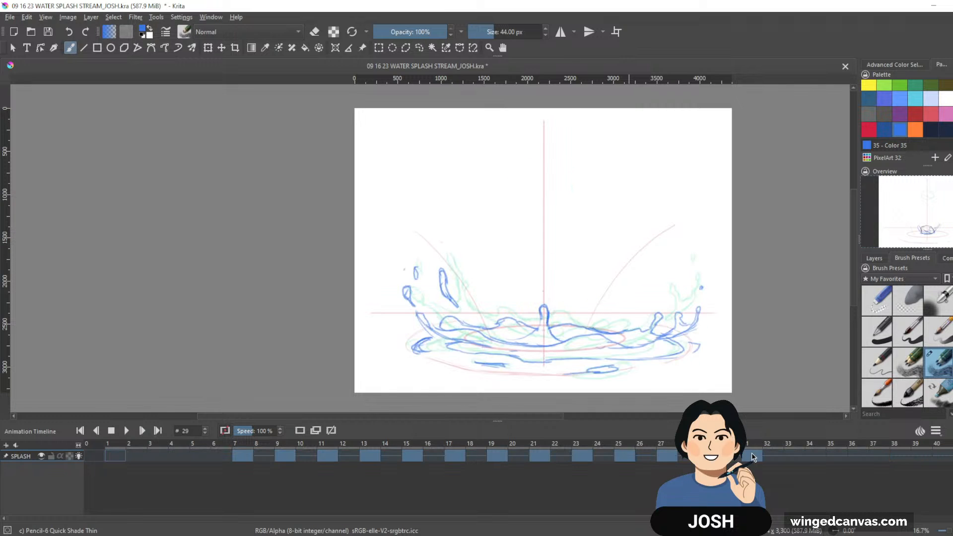
key(comma)
key(comma)
key(comma)
key(period)
key(period)
key(period)
key(period)
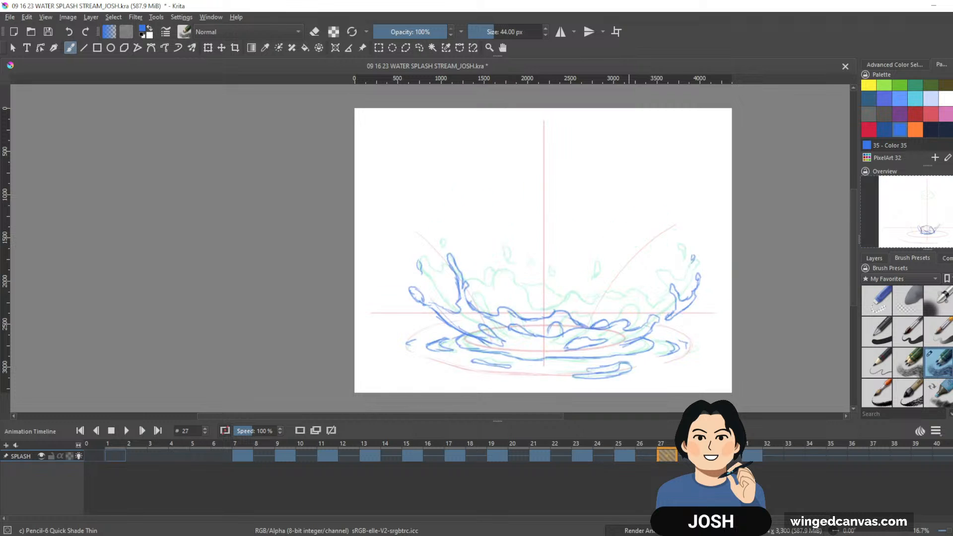
key(comma)
key(comma)
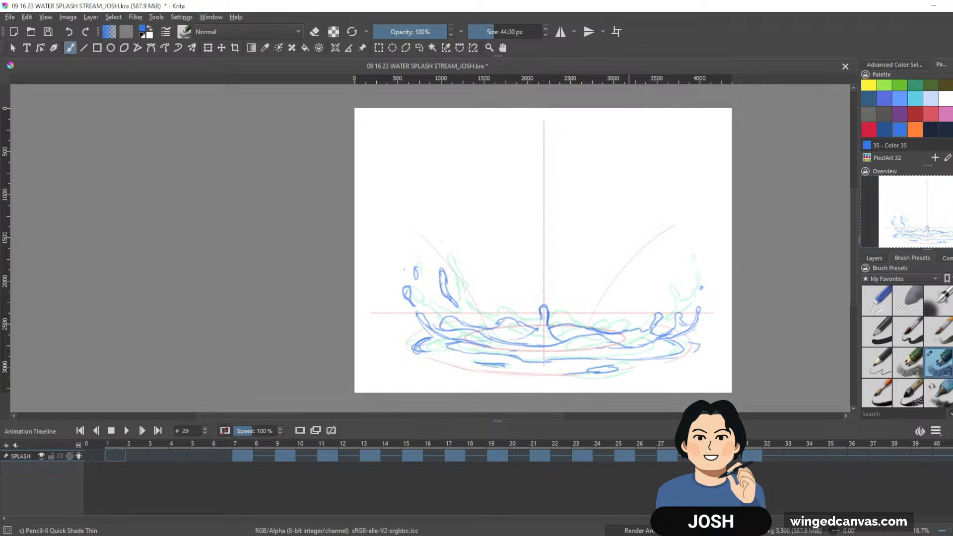
key(period)
key(period)
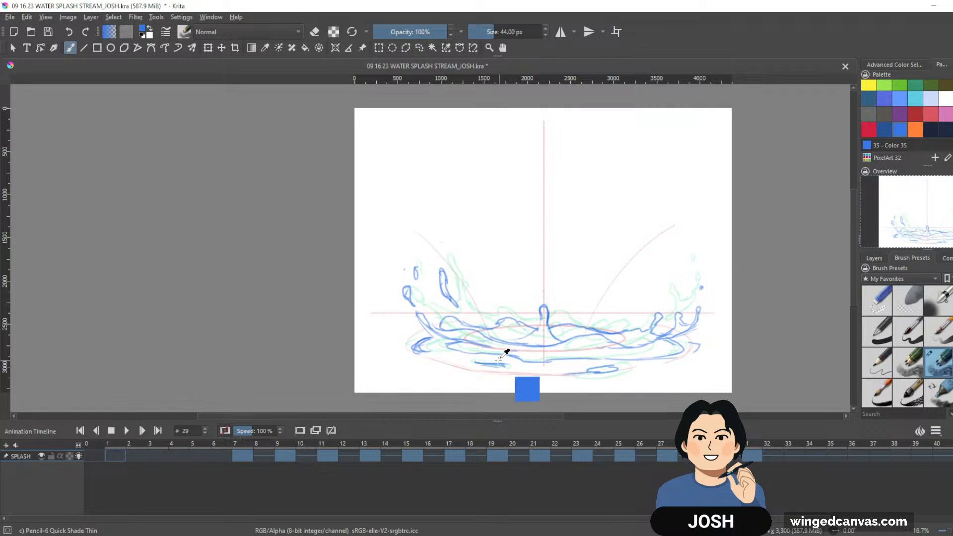
key(period)
key(period)
key(comma)
key(comma)
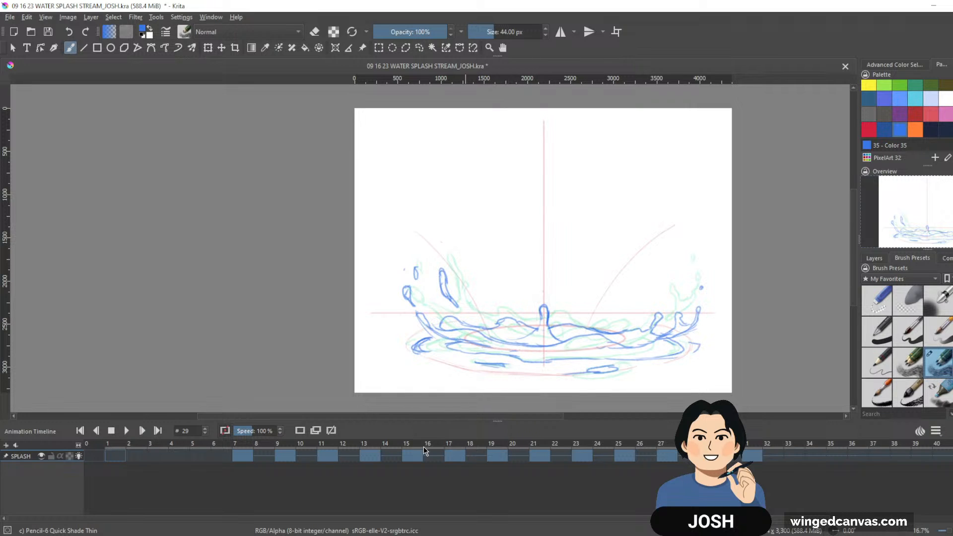
key(period)
key(period)
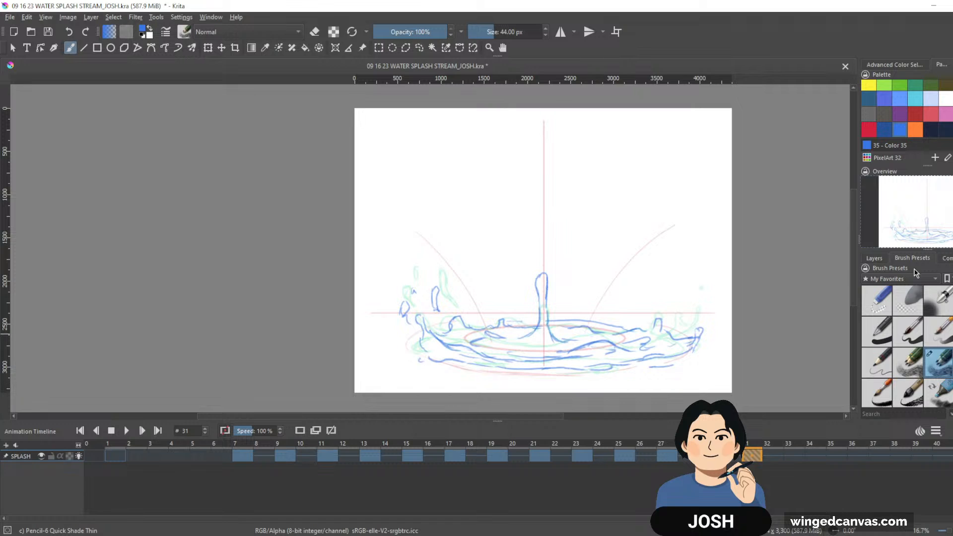
Step: Erase the lower front rim line of frame 31 using the Eraser Soft brush and the pencil in erase mode
click(906, 300)
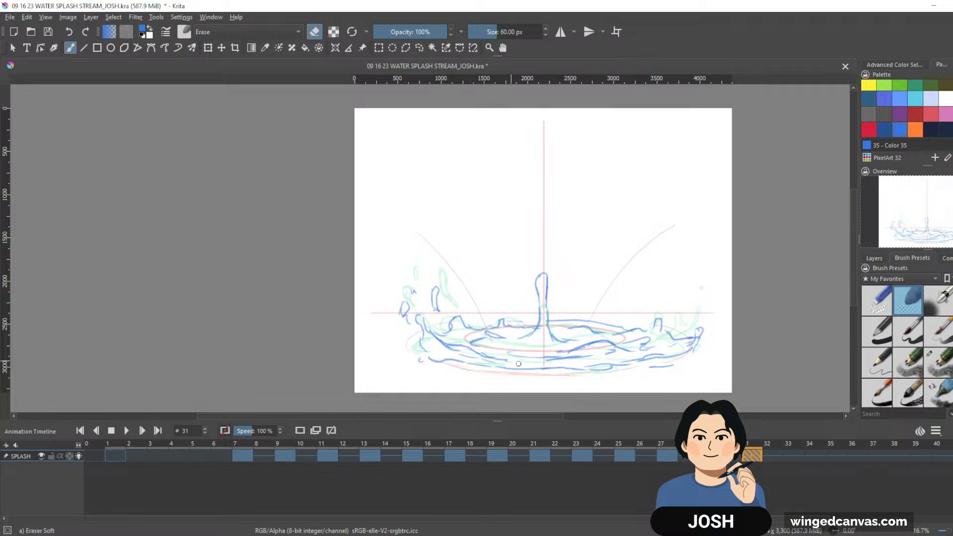
mouse_move(518, 365)
mouse_down()
mouse_move(547, 368)
mouse_move(463, 362)
mouse_up()
click(938, 363)
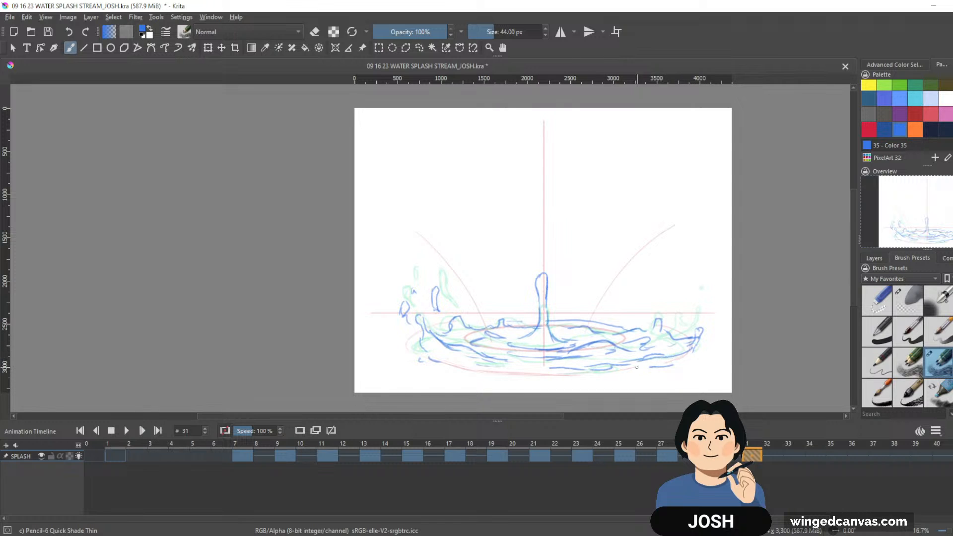
key(e)
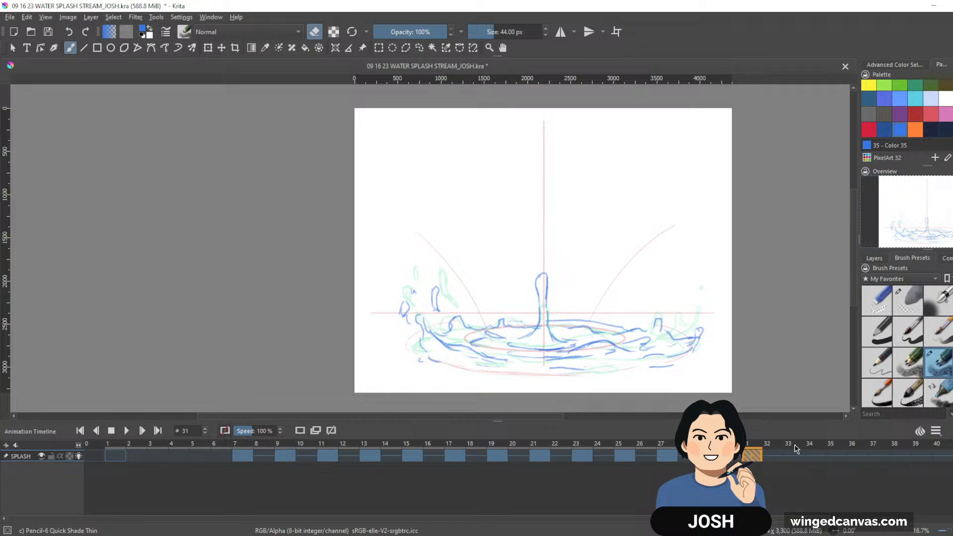
Step: Start a blank drawing on frame 33 and sketch the flattened left crests and the left front edge with its ripples
drag(785, 453, 779, 445)
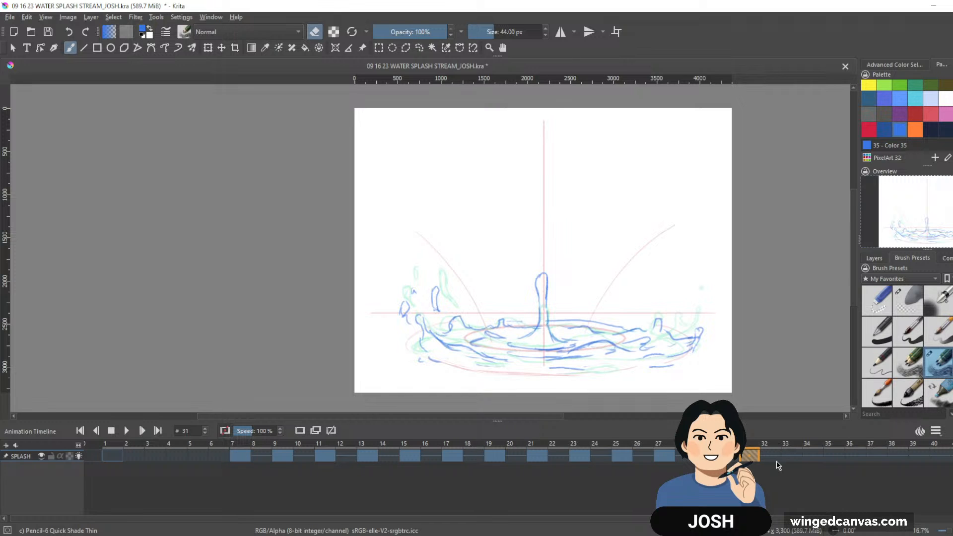
click(792, 455)
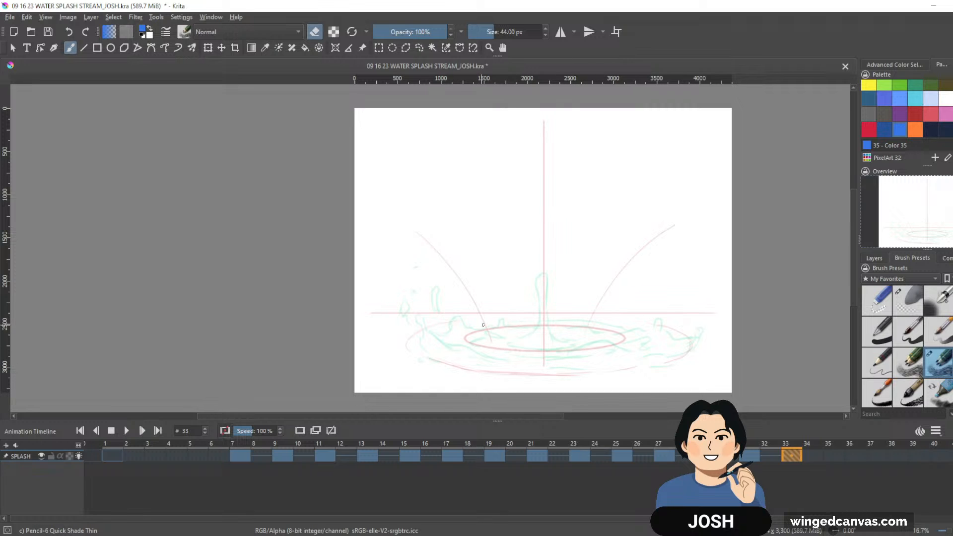
key(e)
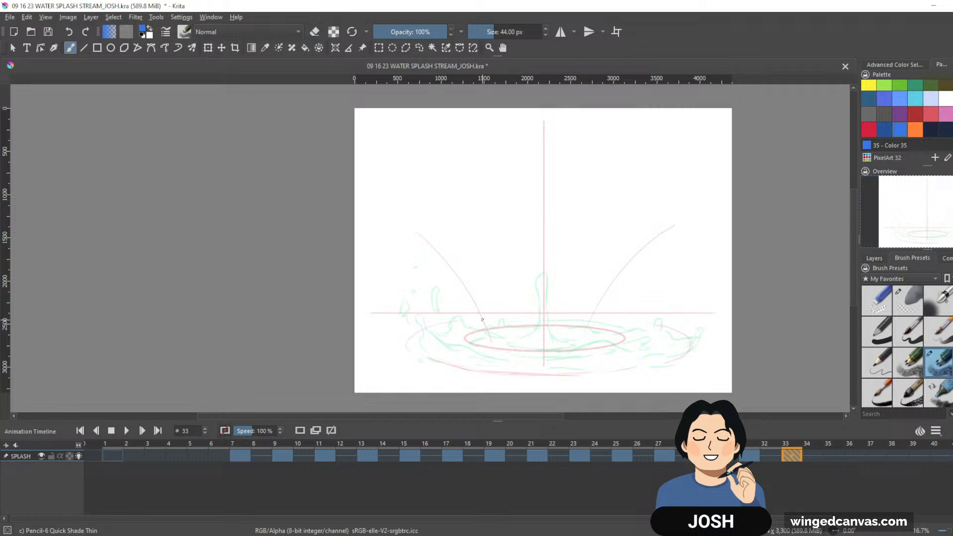
mouse_move(466, 324)
mouse_down()
mouse_move(492, 326)
mouse_move(447, 321)
mouse_move(434, 331)
mouse_move(462, 332)
mouse_move(430, 333)
mouse_up()
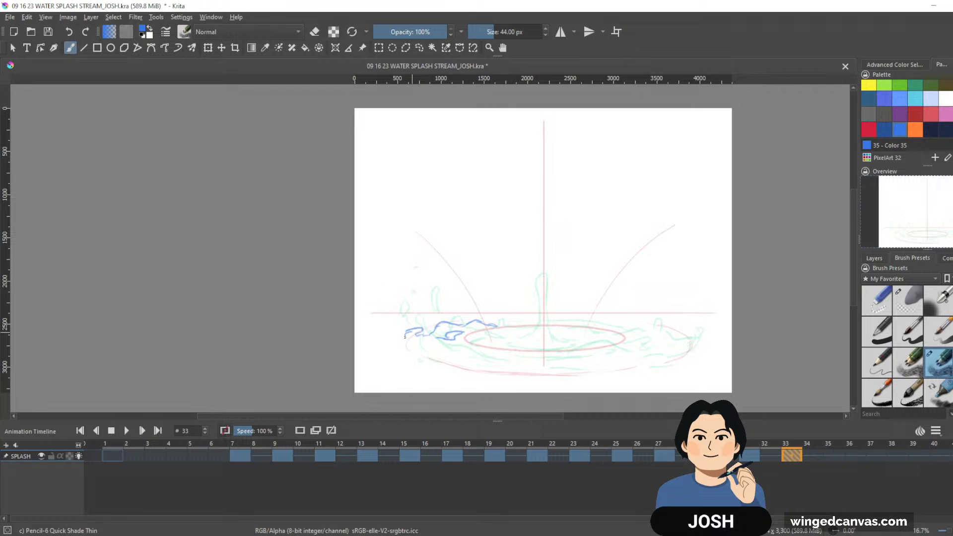
drag(426, 353, 451, 361)
mouse_move(447, 350)
mouse_down()
mouse_move(486, 362)
mouse_move(444, 360)
mouse_move(521, 362)
mouse_up()
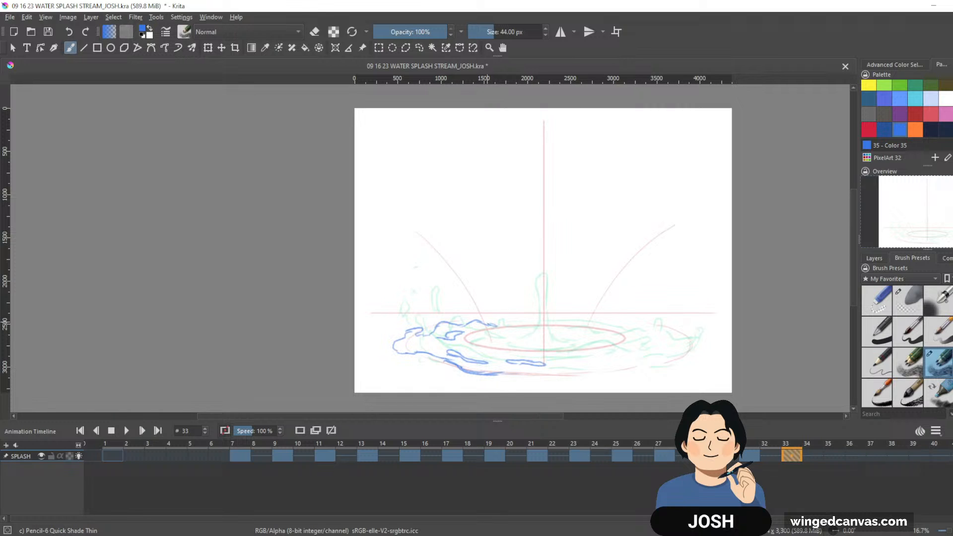
Step: Draw the back rim and the left and right curves of the inner ring on frame 33
mouse_move(517, 315)
mouse_down()
mouse_move(495, 319)
mouse_move(546, 320)
mouse_move(496, 319)
mouse_move(536, 322)
mouse_up()
key(e)
key(e)
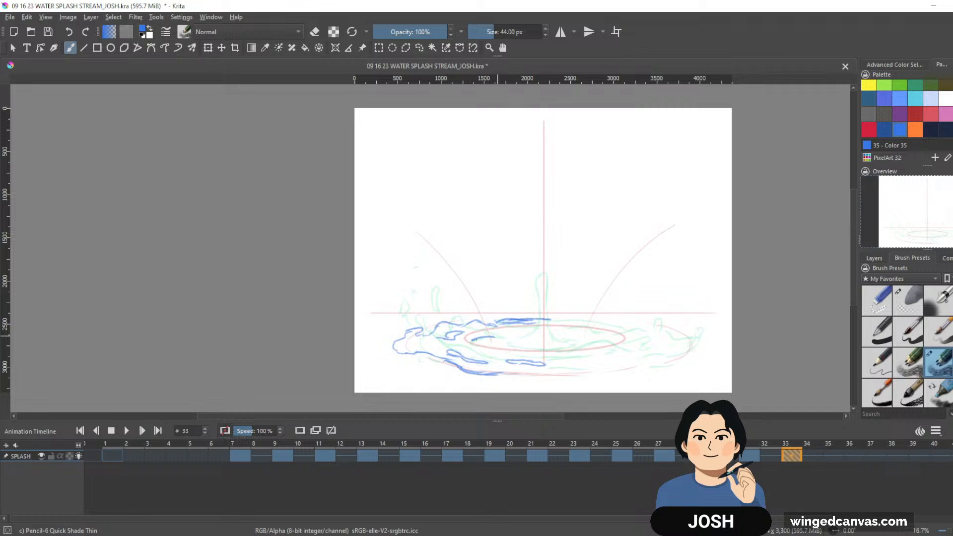
mouse_move(477, 339)
mouse_down()
mouse_move(511, 330)
mouse_move(477, 337)
mouse_move(487, 347)
mouse_move(510, 337)
mouse_move(504, 332)
mouse_move(484, 346)
mouse_move(501, 347)
mouse_move(498, 334)
mouse_move(474, 339)
mouse_move(508, 332)
mouse_move(484, 347)
mouse_up()
key(e)
key(e)
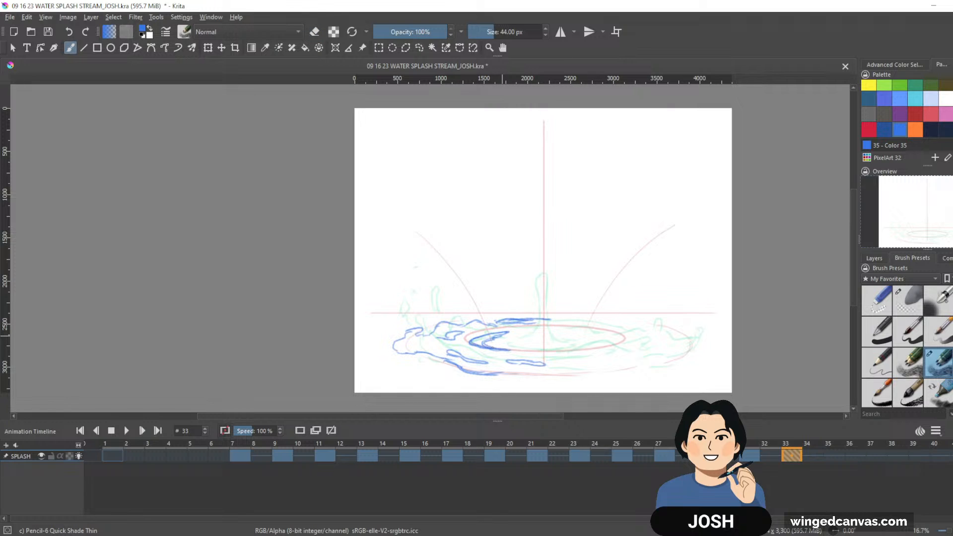
drag(589, 335, 596, 338)
click(874, 258)
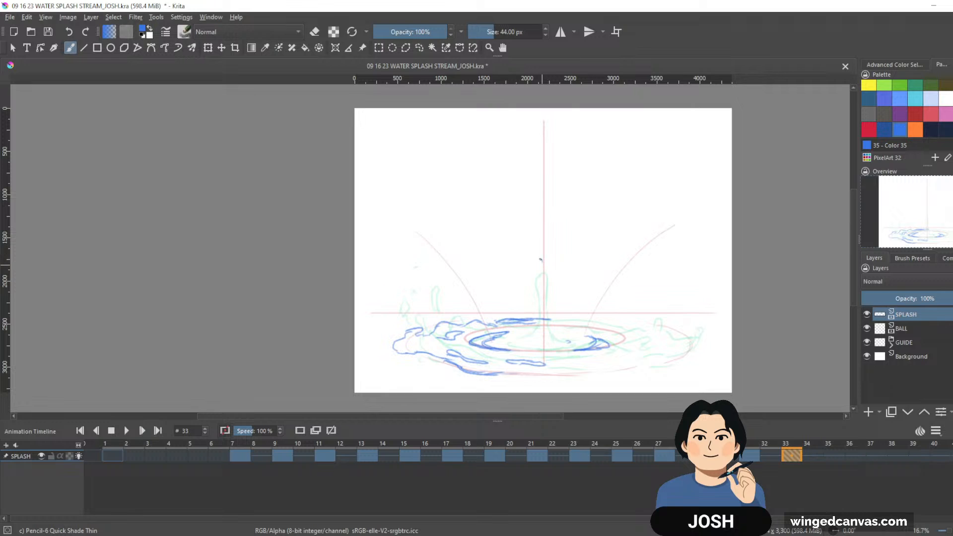
Step: Draw a taller central water column with a rounded tip and flared base on frame 33
drag(540, 259, 545, 296)
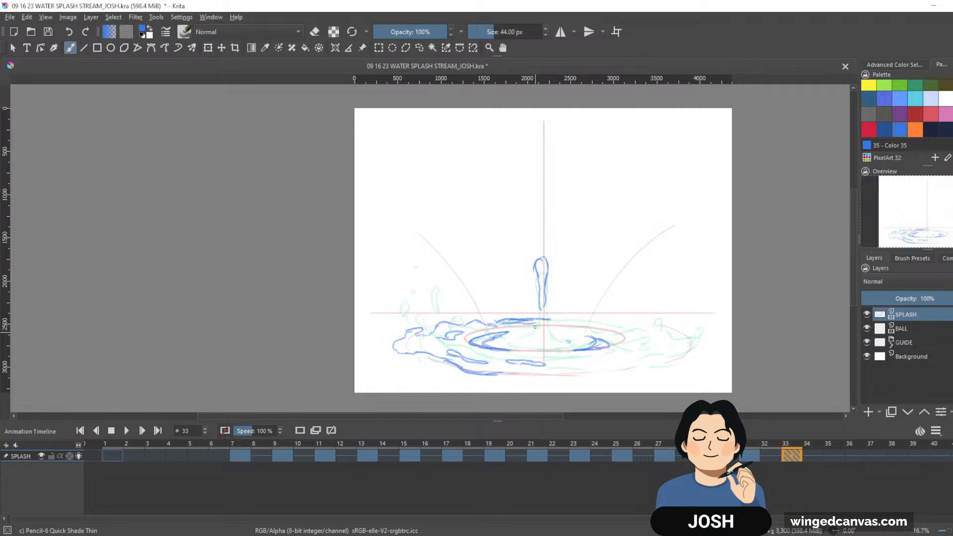
drag(541, 312, 535, 334)
key(e)
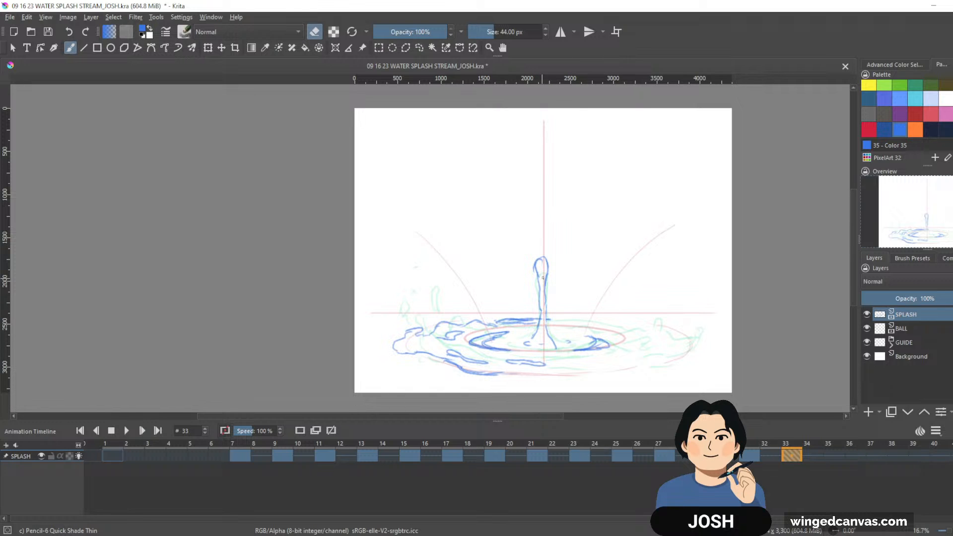
key(e)
Step: Draw the right back rim with a small droplet spike on frame 33, and add a falling droplet above the left side
drag(559, 324, 605, 333)
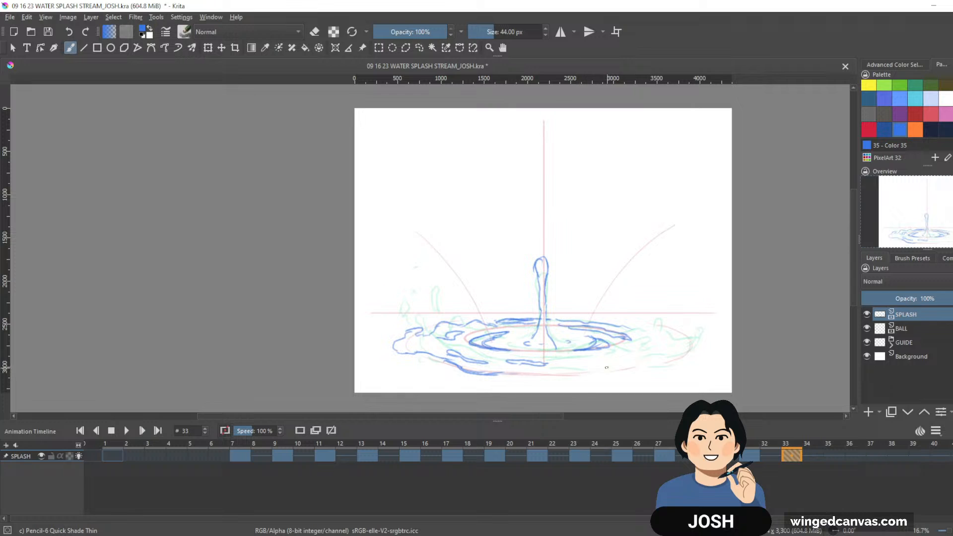
drag(606, 325, 620, 310)
key(e)
key(e)
drag(438, 303, 439, 313)
Step: Draw the right crests with their inner ripple and close the front edge of the frame 33 splash
drag(623, 324, 667, 334)
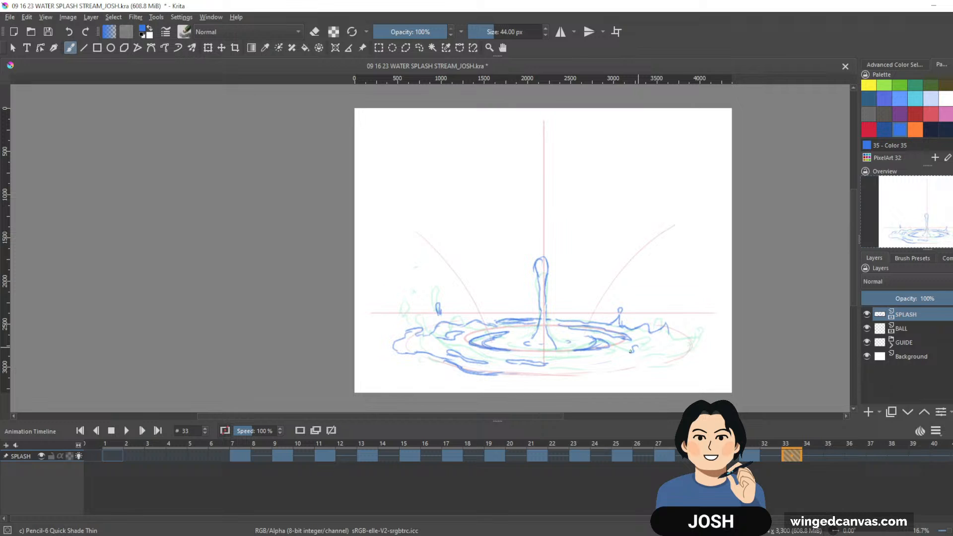
mouse_move(647, 350)
mouse_down()
mouse_move(586, 367)
mouse_move(612, 367)
mouse_up()
drag(513, 371, 603, 373)
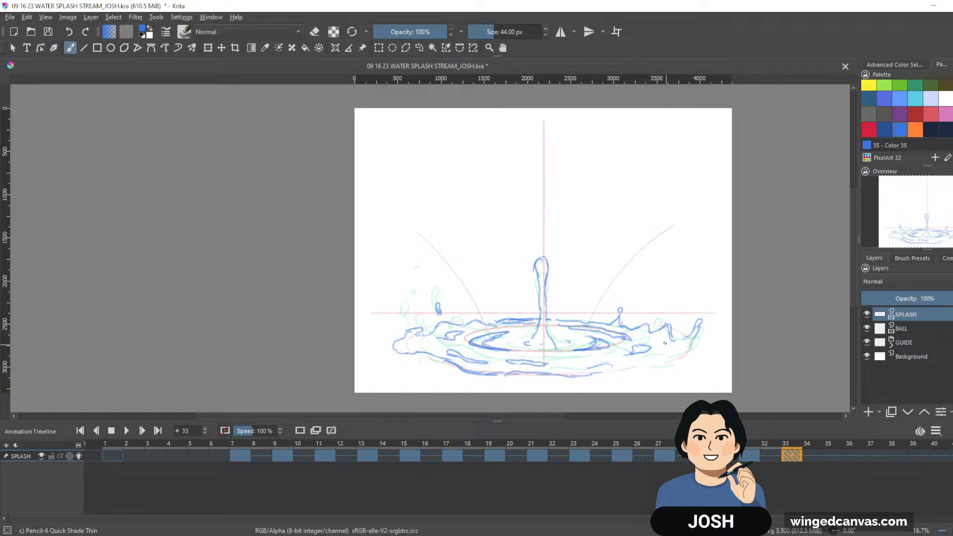
mouse_move(652, 354)
mouse_down()
mouse_move(660, 337)
mouse_move(663, 354)
mouse_move(662, 333)
mouse_move(638, 358)
mouse_move(681, 352)
mouse_move(592, 375)
mouse_up()
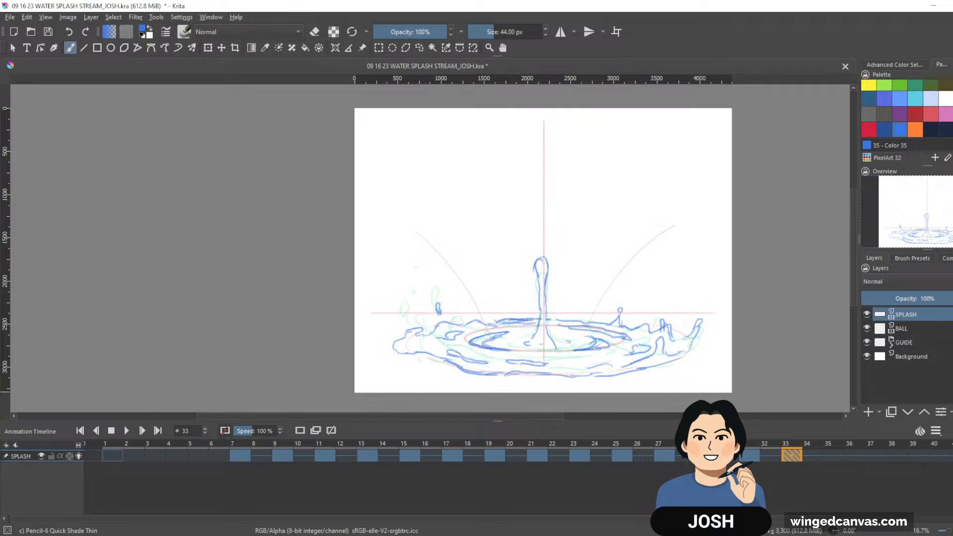
Step: Play back the animation from frame 1 to review the frame 33 drawing, and go to frame 32
click(118, 457)
key(space)
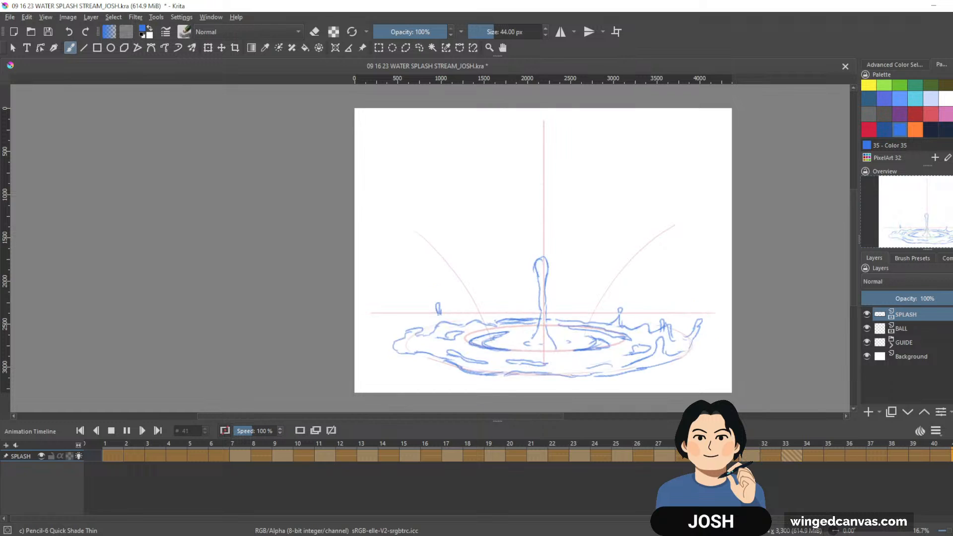
key(space)
click(770, 463)
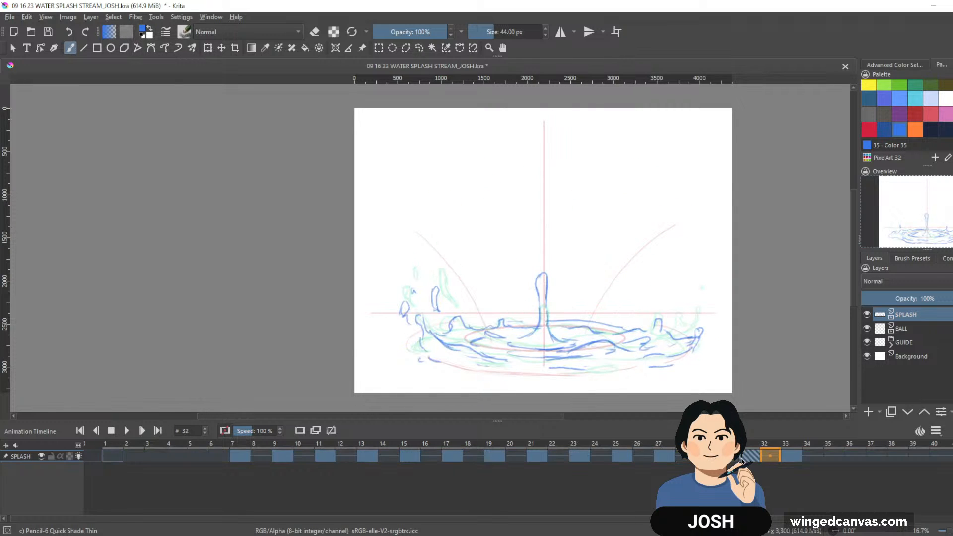
Step: Step through the SPLASH keyframes around frames 29 to 34 to compare how the column and ripples develop
click(751, 461)
key(Left)
key(Left)
key(Left)
key(Left)
click(730, 461)
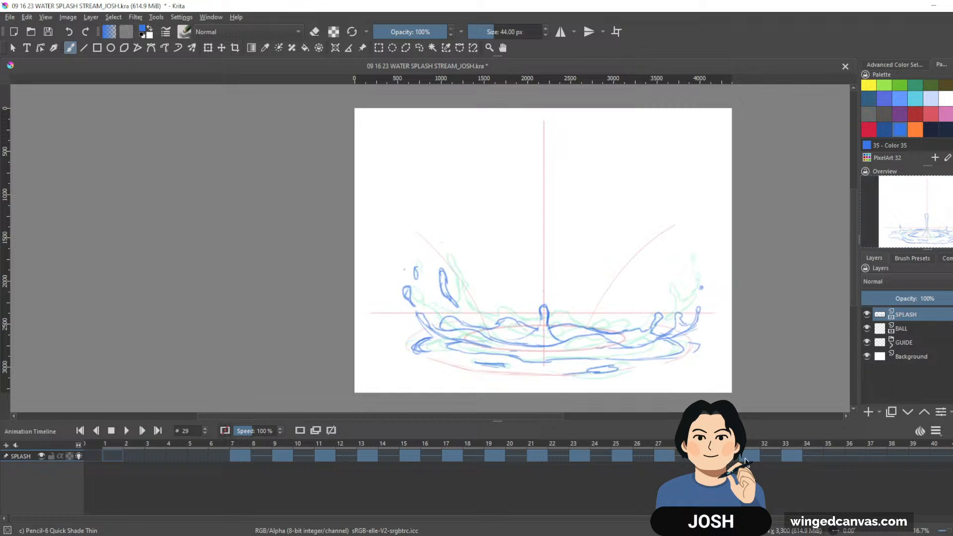
click(748, 461)
click(808, 462)
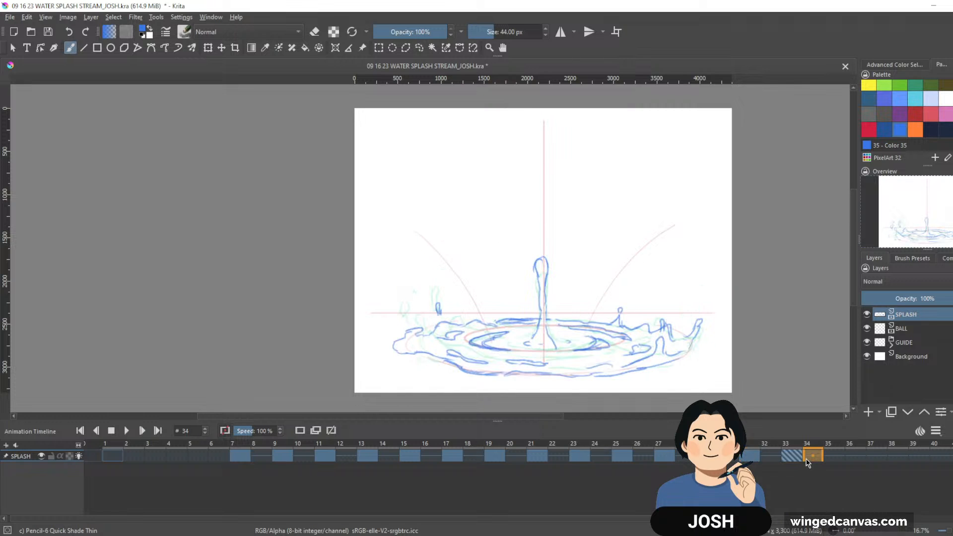
Step: Move the frame 31 drawing out to frame 38 and put the frame 33 drawing on frame 31 in its place
drag(750, 456, 888, 464)
drag(790, 458, 897, 459)
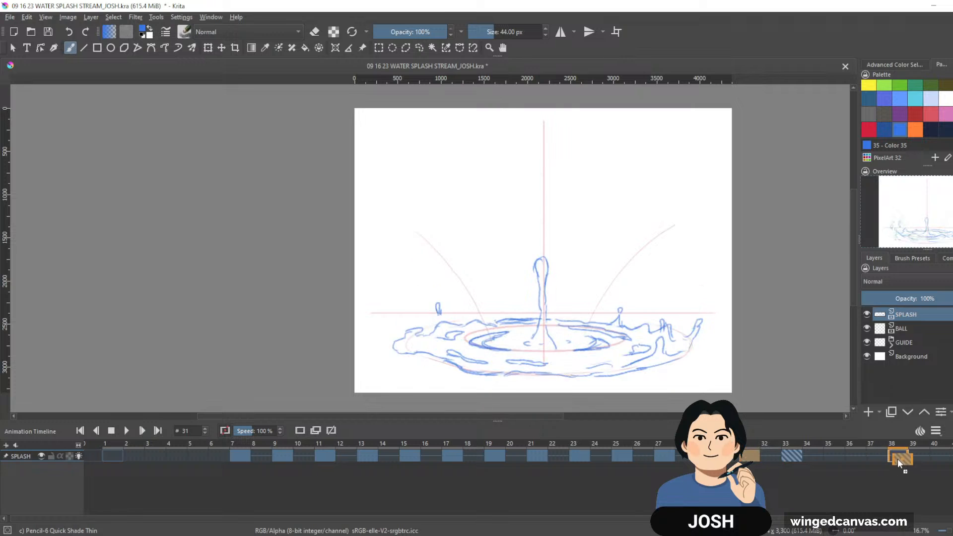
drag(749, 460, 794, 461)
drag(707, 460, 748, 460)
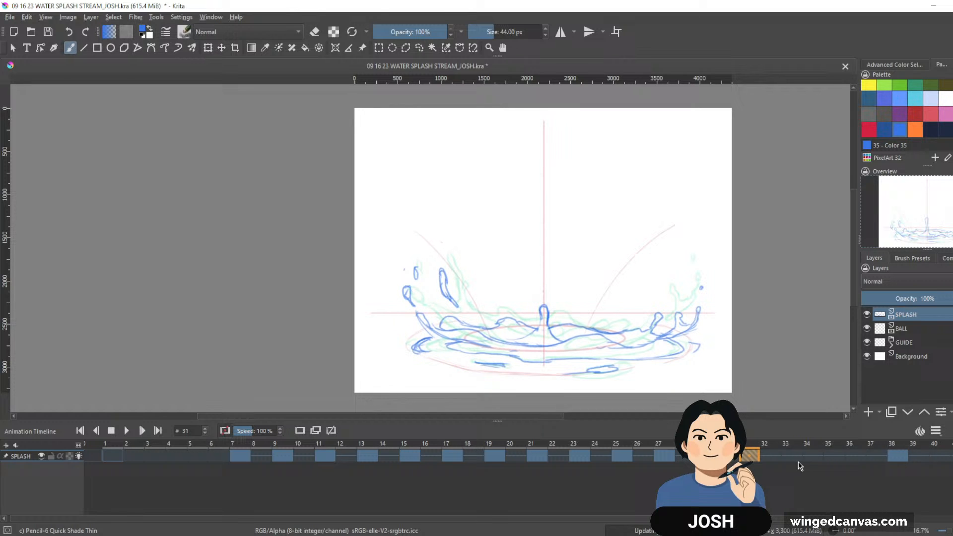
Step: Play back frames 1 to 35 to review the splash with the rearranged keyframes
click(833, 456)
shift+click(114, 456)
key(space)
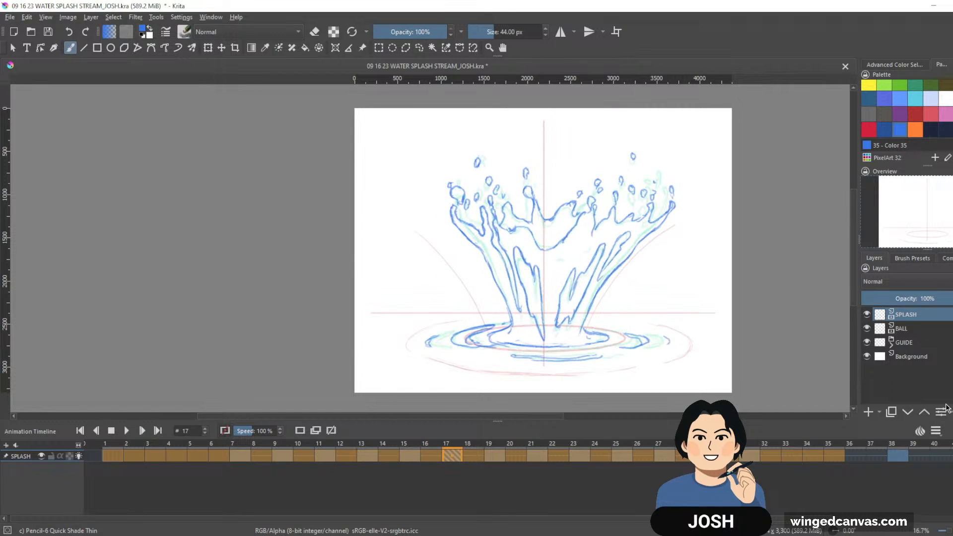
Step: Check the drawings on frames 38 and 31, and remove the spare keyframe on frame 38
click(897, 455)
right_click(901, 459)
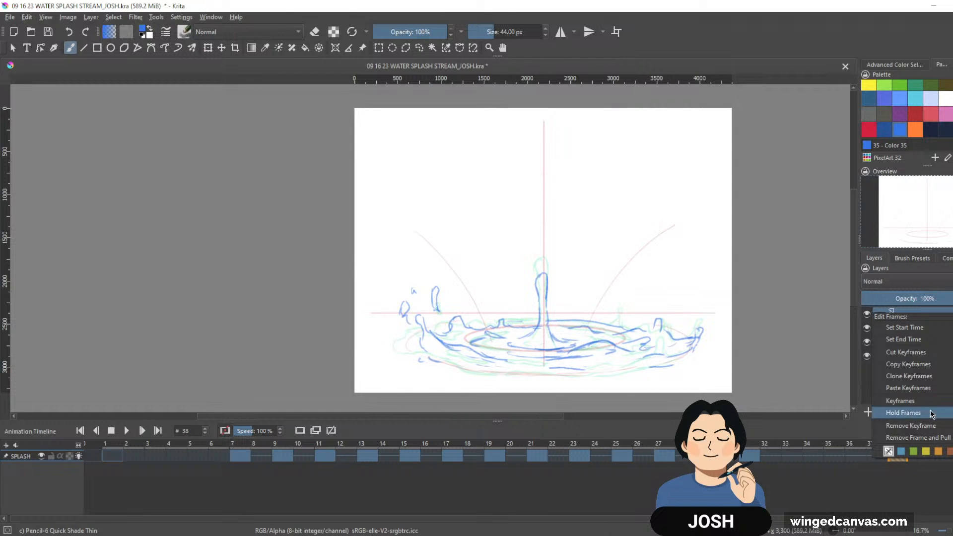
click(749, 458)
click(700, 458)
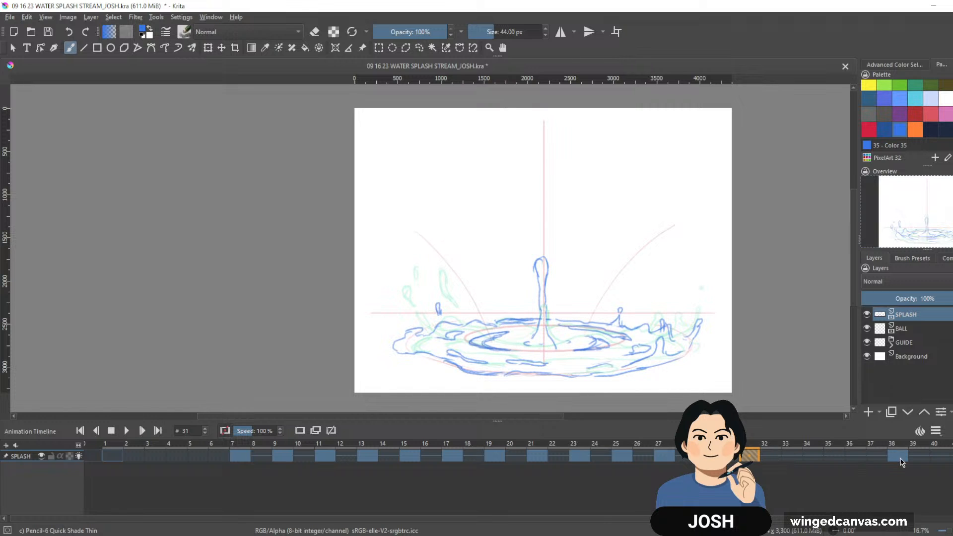
click(901, 456)
right_click(903, 460)
click(929, 423)
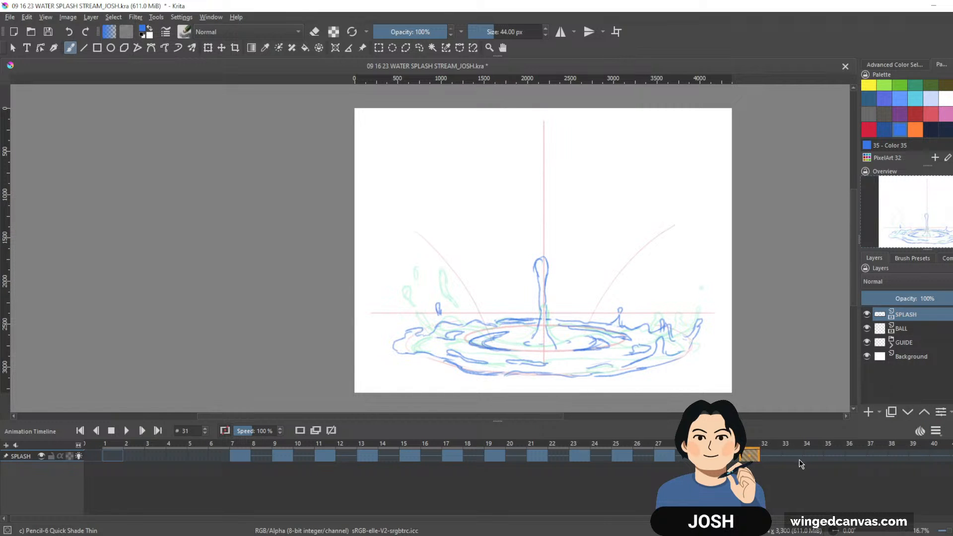
Step: Duplicate the frame 31 drawing onto frame 33 of the SPLASH layer
click(796, 456)
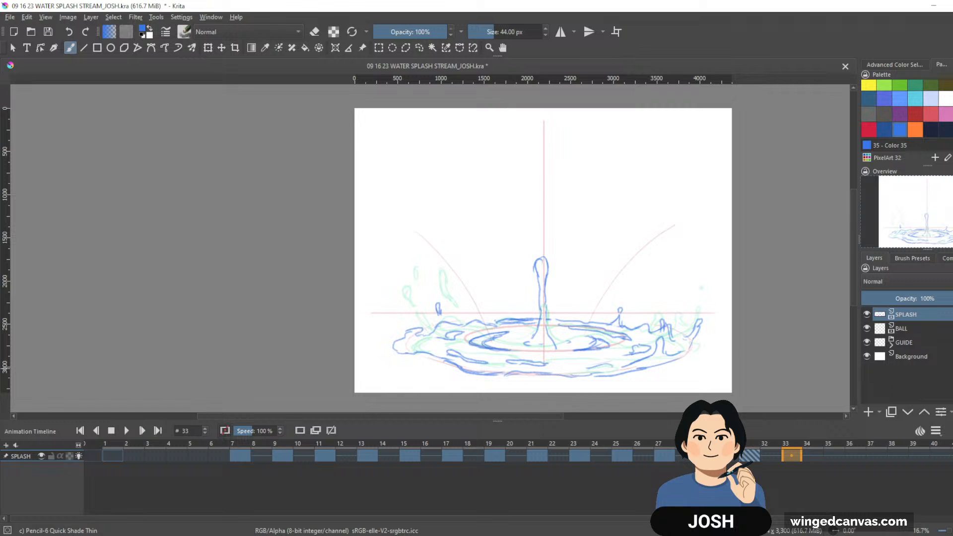
click(748, 456)
drag(748, 456, 788, 453)
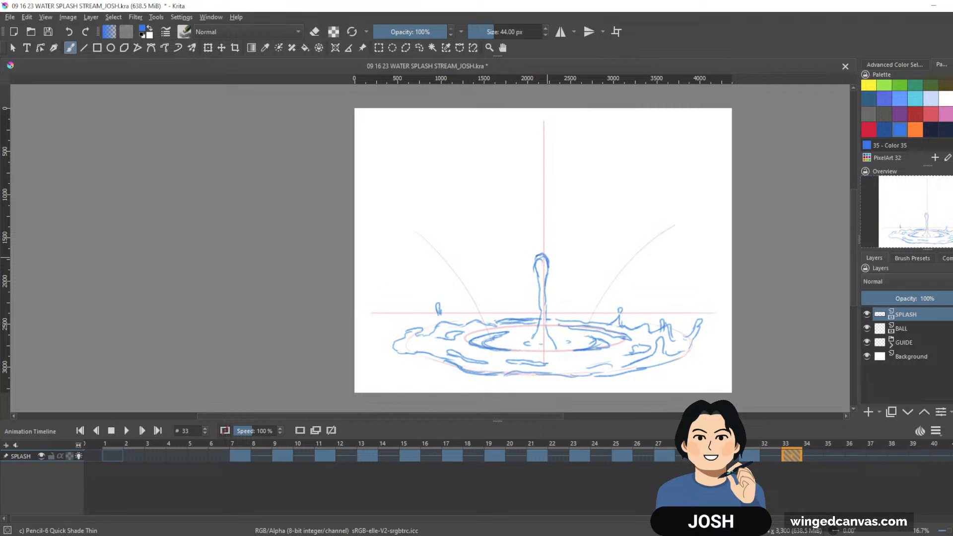
Step: Reshape the column's rounded tip on frame 33 and rework the ends of the inner ripple, erasing stray lines
key(e)
key(e)
key(e)
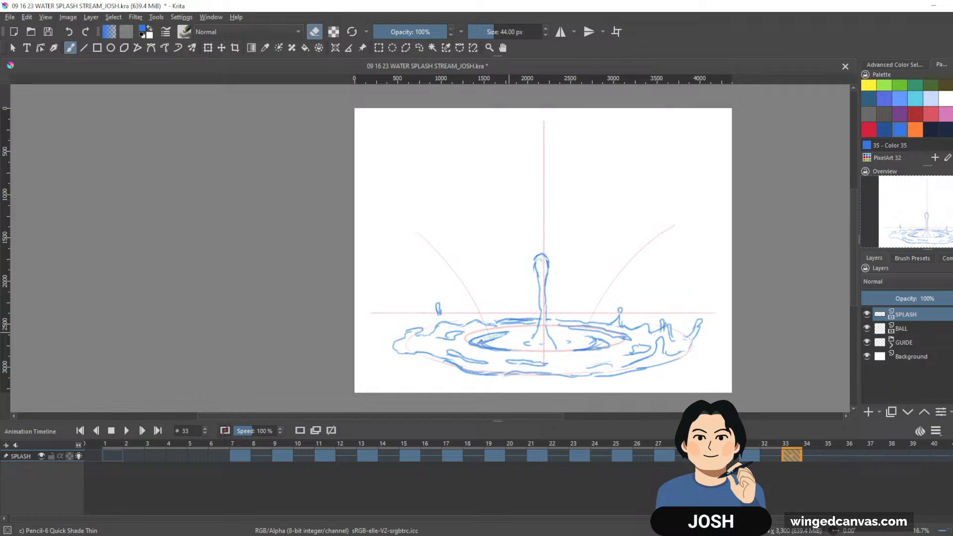
mouse_move(480, 342)
mouse_down()
mouse_move(507, 331)
mouse_move(480, 341)
mouse_up()
key(e)
key(e)
key(e)
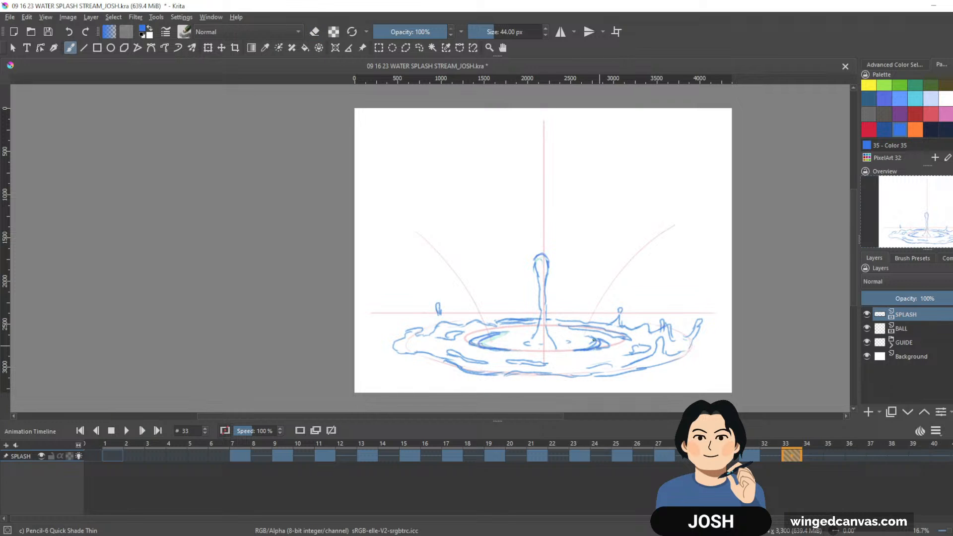
Step: Erase the right crests, the droplet spike and the small left droplet on frame 33 with the Eraser Soft brush
key(e)
click(912, 258)
click(908, 299)
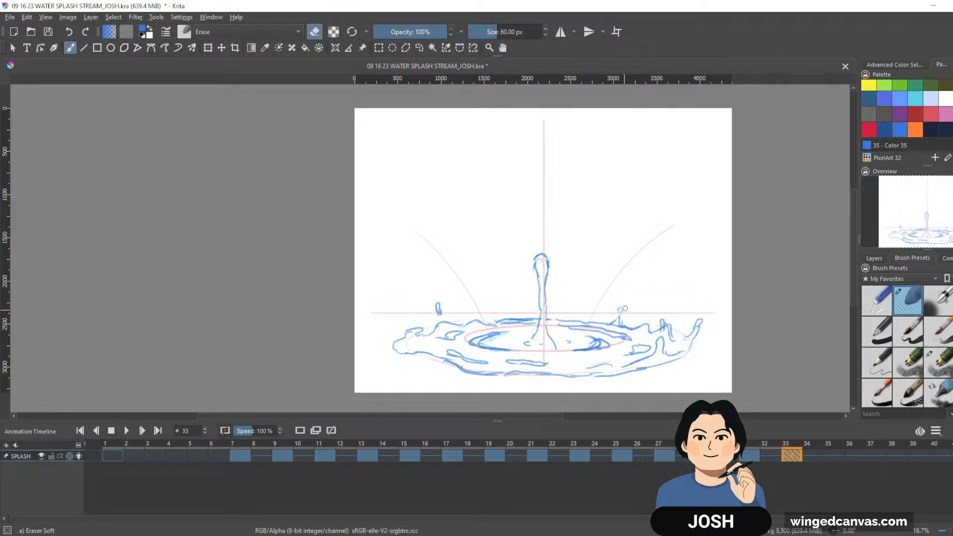
mouse_move(620, 314)
mouse_down()
mouse_move(611, 323)
mouse_move(619, 322)
mouse_up()
mouse_move(698, 322)
mouse_down()
mouse_move(697, 342)
mouse_move(699, 327)
mouse_move(659, 327)
mouse_up()
drag(628, 329, 618, 325)
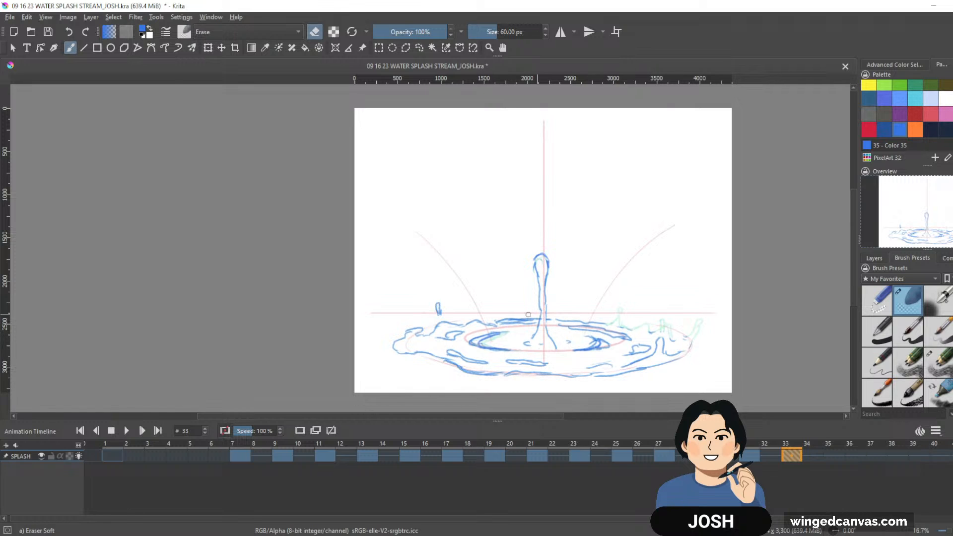
drag(438, 306, 439, 314)
Step: Redraw the right back rim as a flatter edge and widen the inner ripple's right end using Pencil-6 Quick Shade Thin
key(e)
key(e)
click(938, 362)
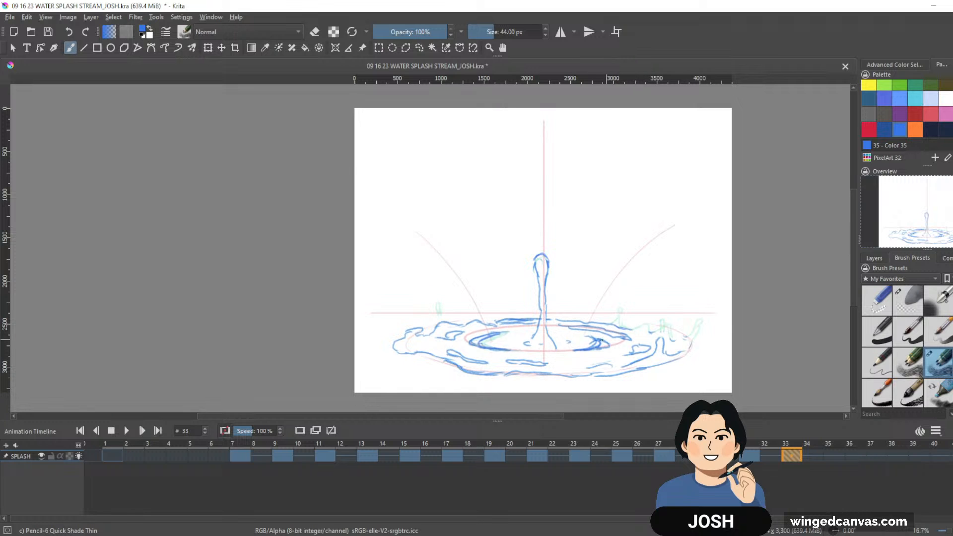
key(e)
key(e)
key(e)
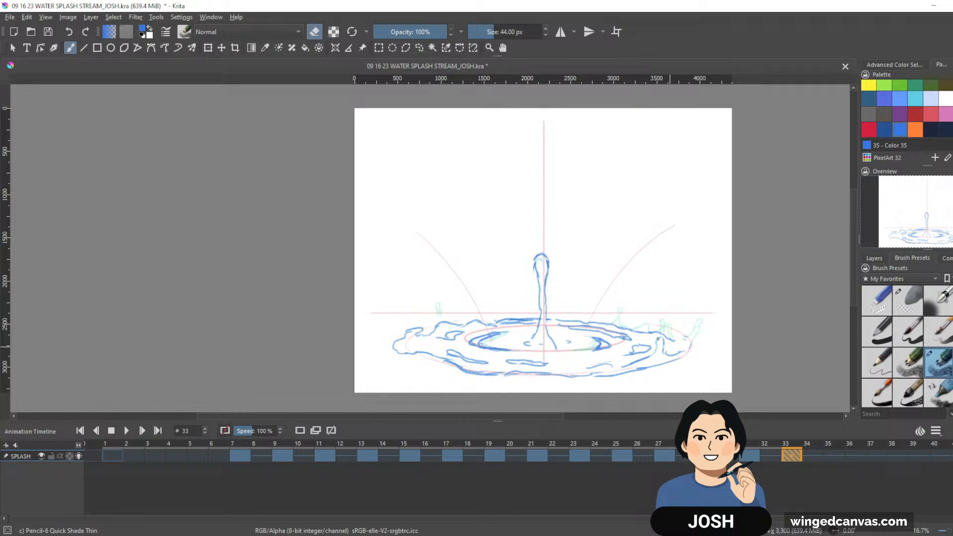
Step: Erase the left back rim and the leftover inner line near the right edge with the Eraser Soft brush
click(892, 302)
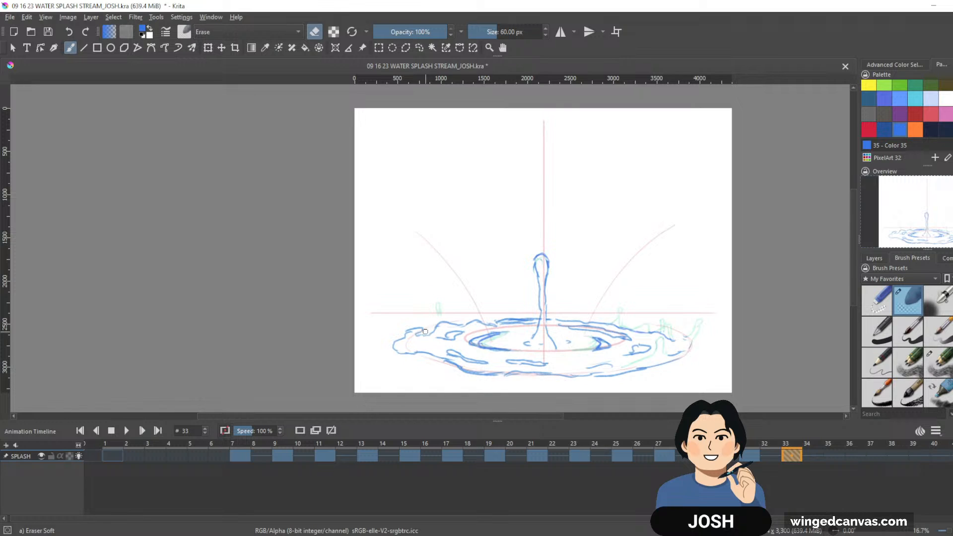
drag(428, 328, 430, 328)
drag(518, 314, 535, 322)
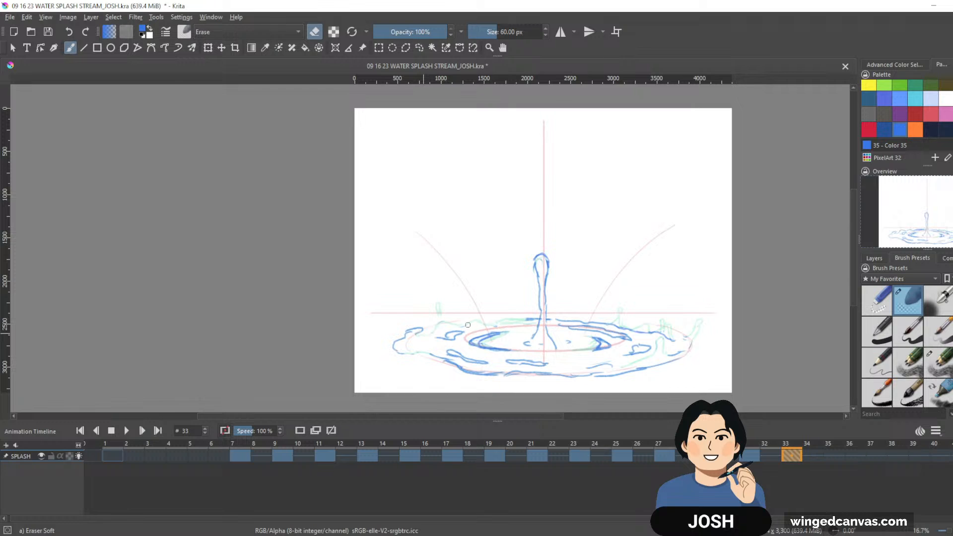
Step: Redraw the left end of the outer ripple farther outward on frame 33 with Pencil-6 Quick Shade Thin
key(e)
key(e)
click(926, 362)
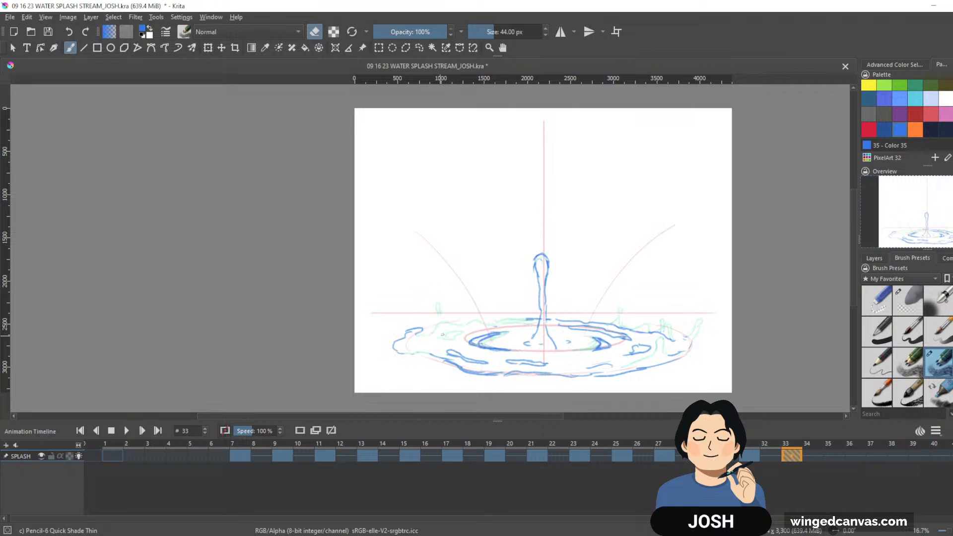
key(e)
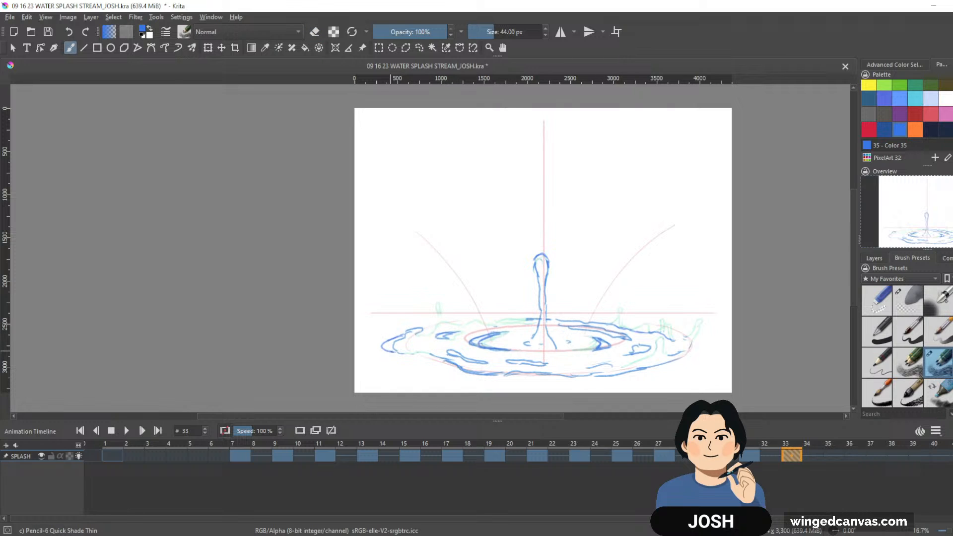
key(e)
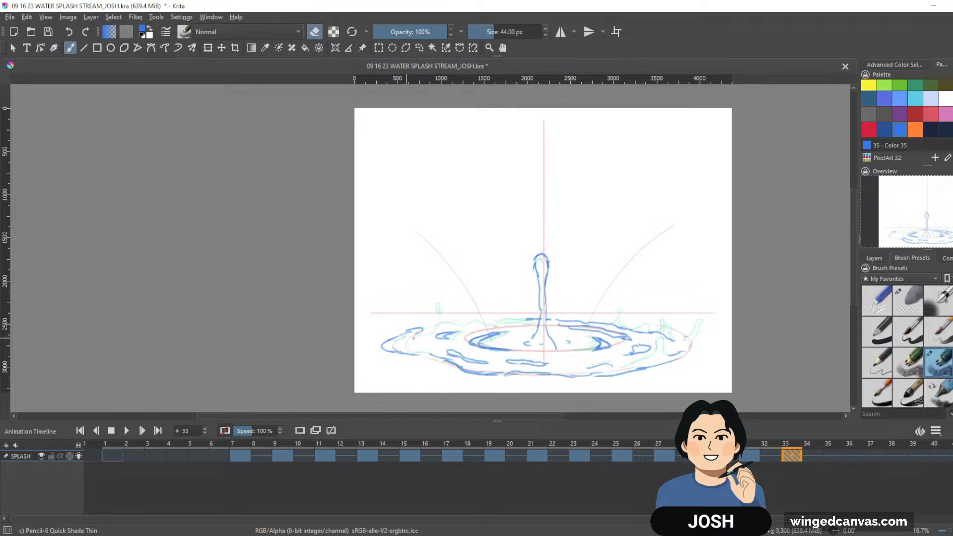
Step: Redraw the outer ripple's left back and front edges on frame 33, and extend its right end to a point
key(e)
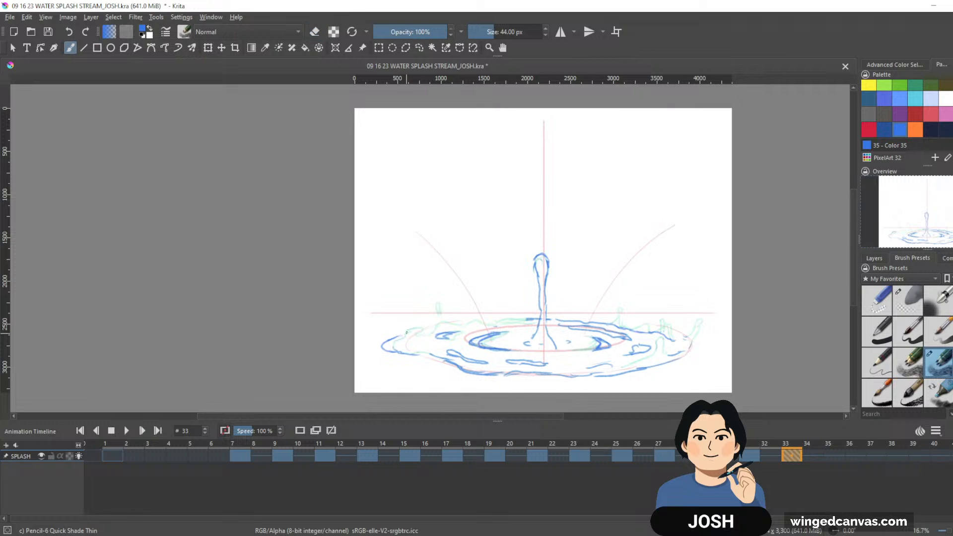
drag(415, 338, 402, 349)
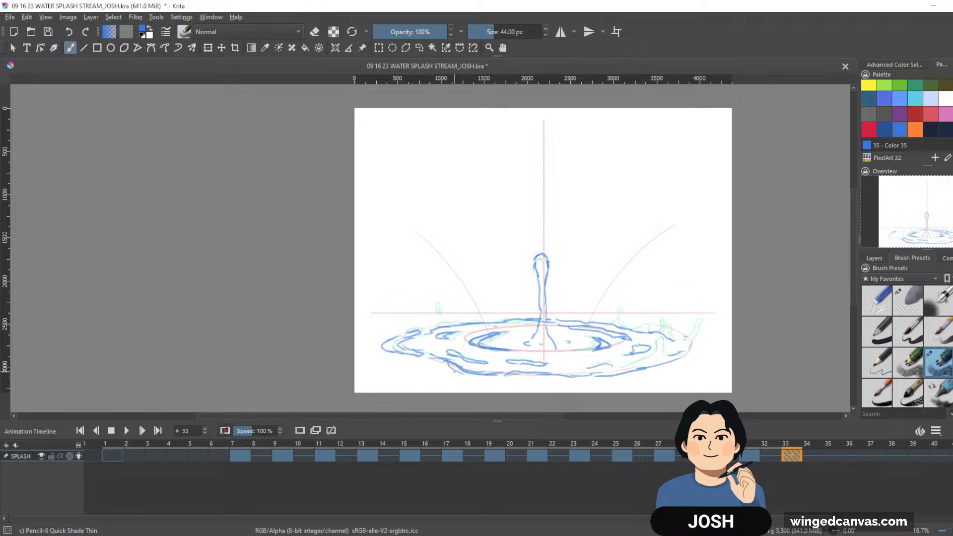
key(e)
drag(688, 346, 701, 349)
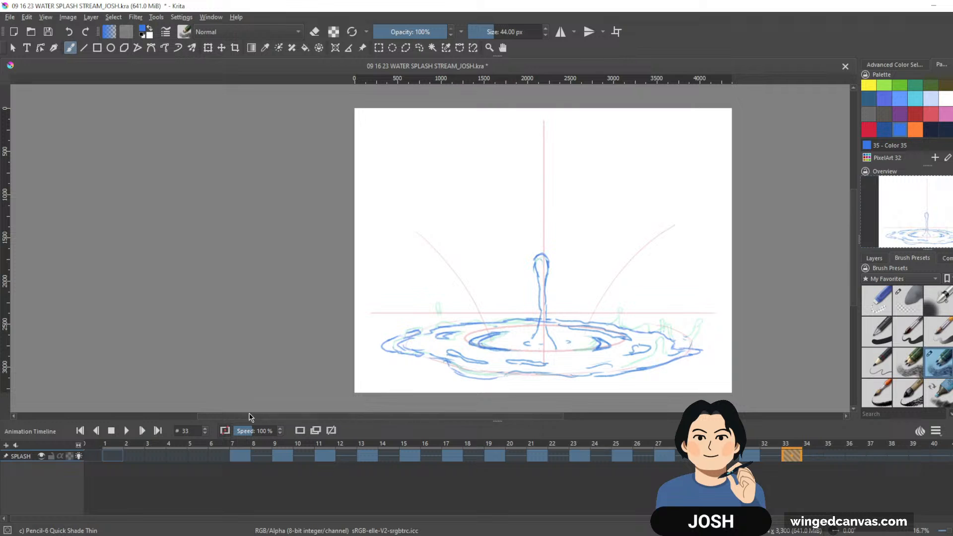
Step: Play back frames 1 to 40 to review the reworked ripples, and return to frame 33
click(116, 457)
shift+click(942, 456)
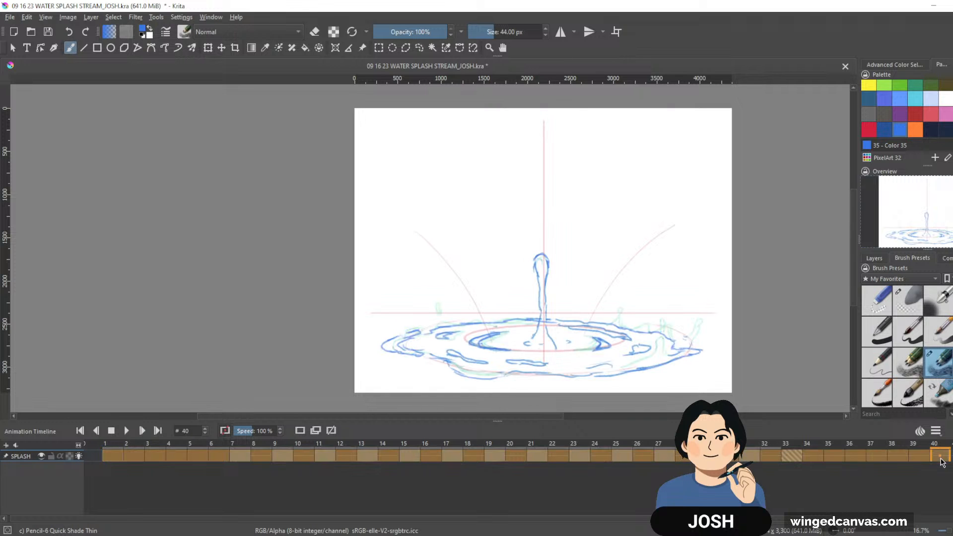
key(space)
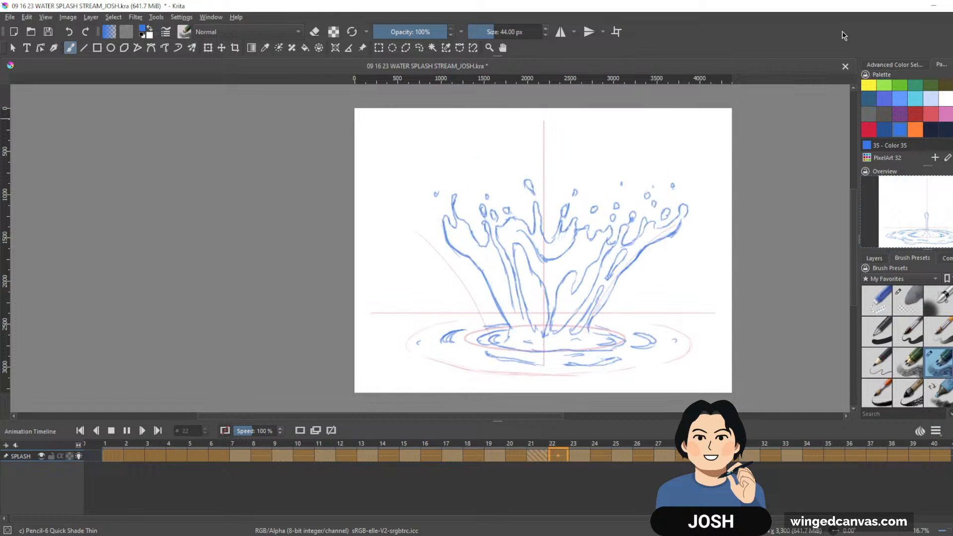
click(848, 454)
click(791, 455)
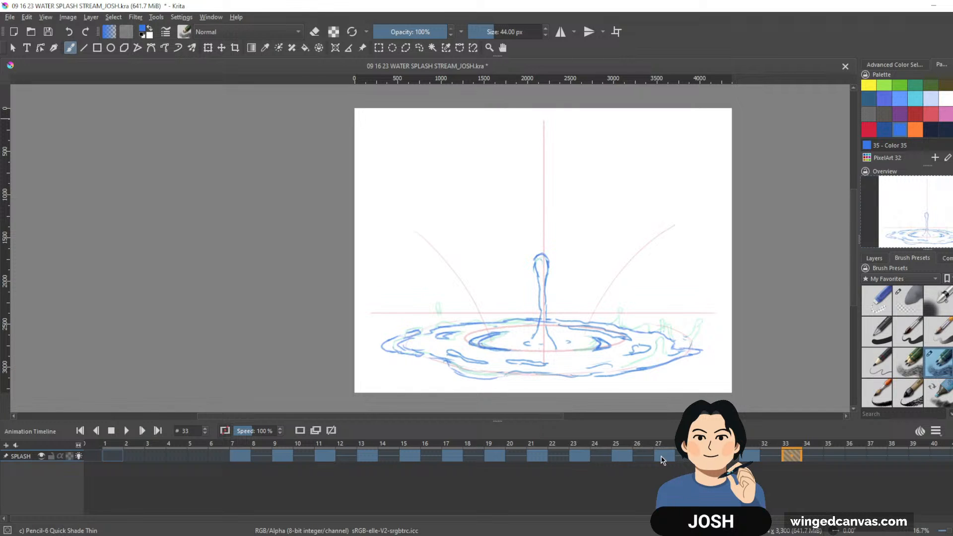
Step: Check the frames around 33 to 36, replay the animation from frame 1, and go to frame 35
click(845, 454)
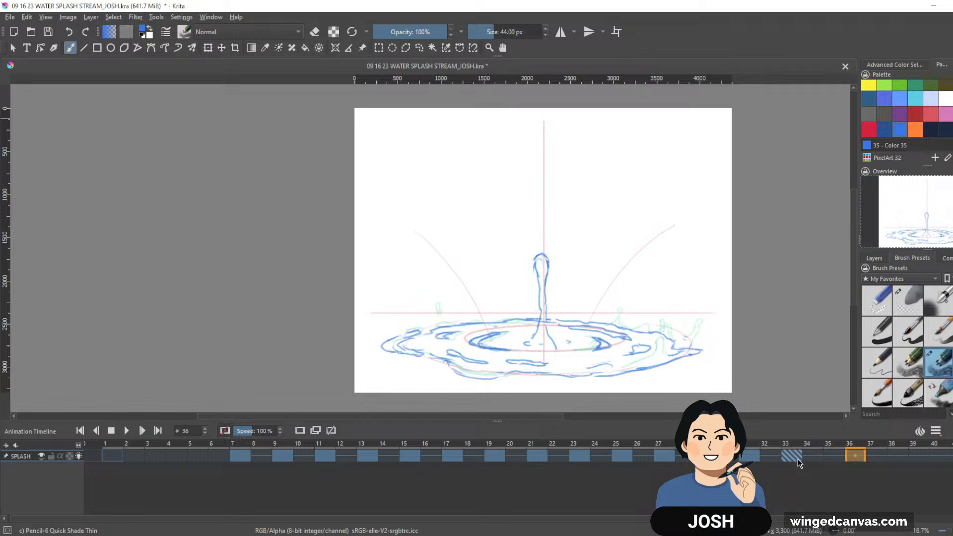
click(833, 455)
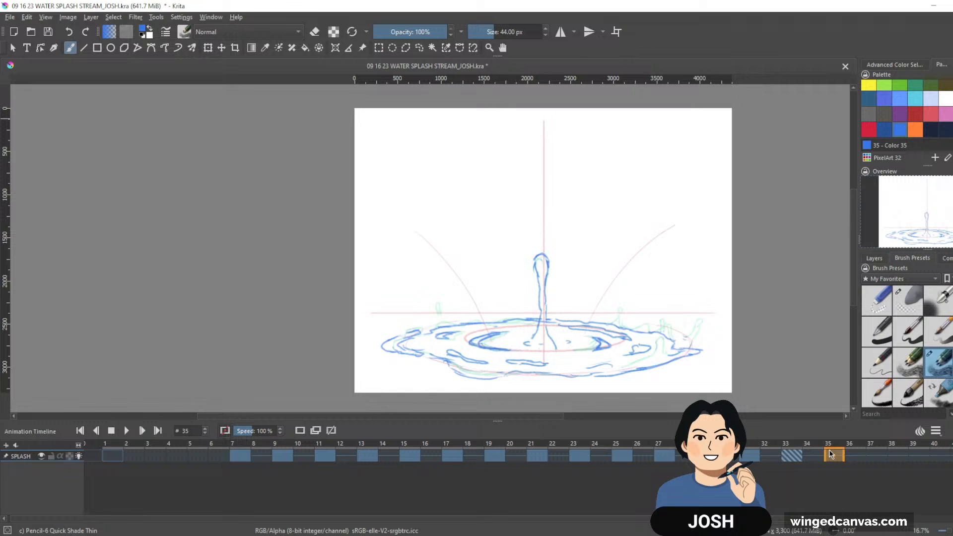
click(794, 454)
click(833, 455)
click(240, 455)
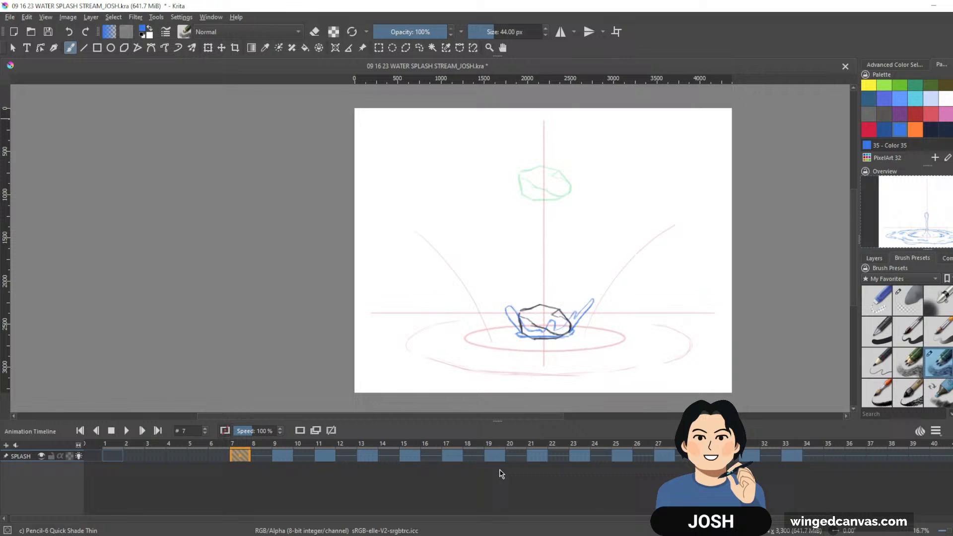
click(114, 447)
key(space)
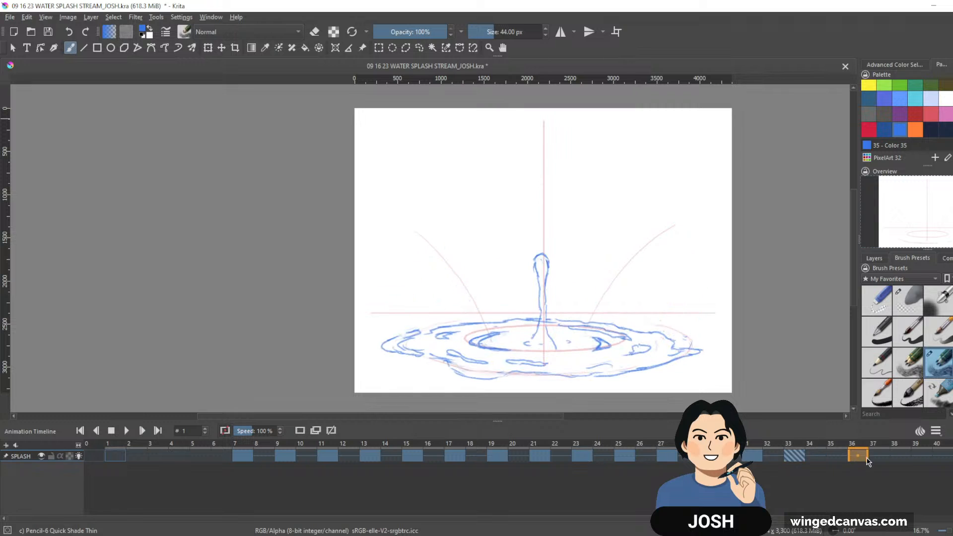
click(839, 457)
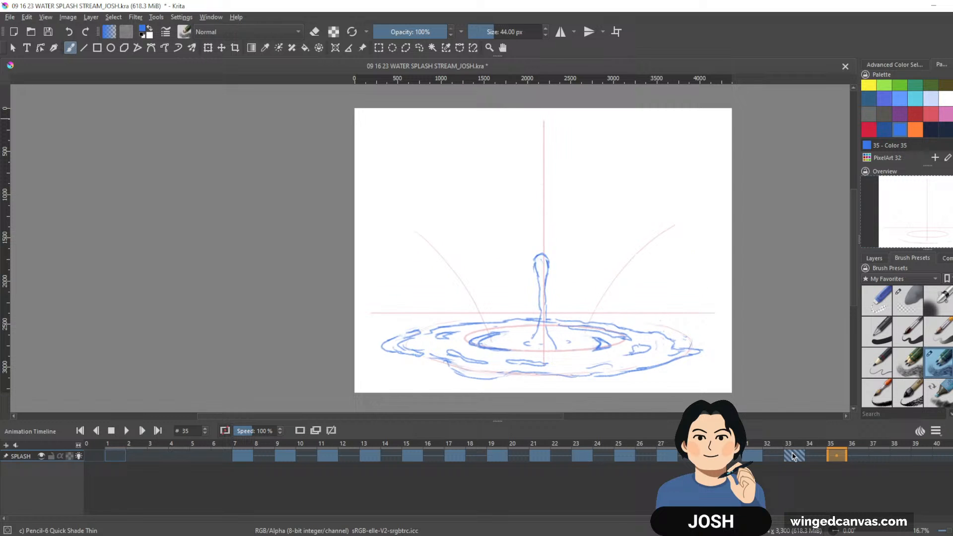
Step: Step through the splash drawings on frames 9 to 17, and scrub from frame 1 to frame 19 to review the rise
click(284, 455)
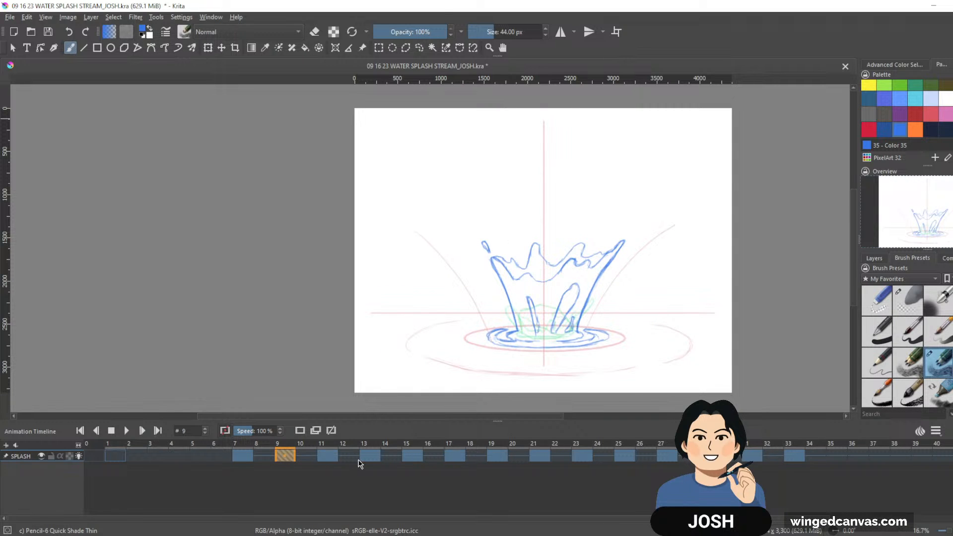
click(327, 455)
click(369, 456)
click(412, 455)
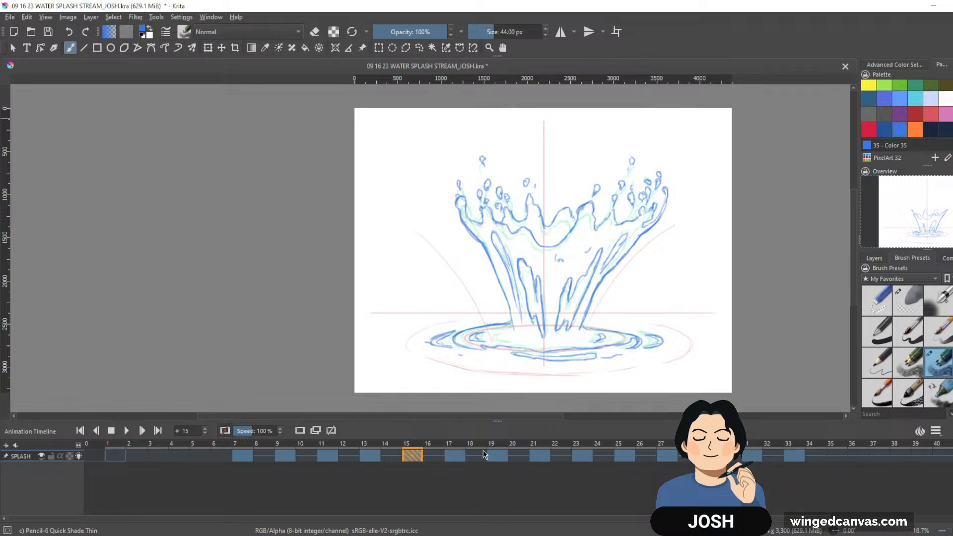
click(455, 455)
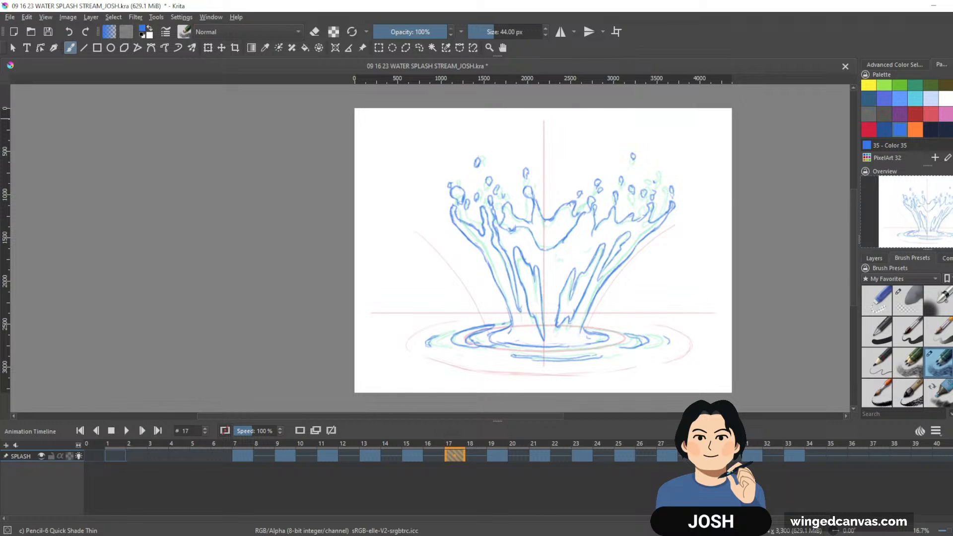
mouse_move(107, 441)
mouse_down()
mouse_move(876, 440)
mouse_move(242, 442)
mouse_move(496, 449)
mouse_up()
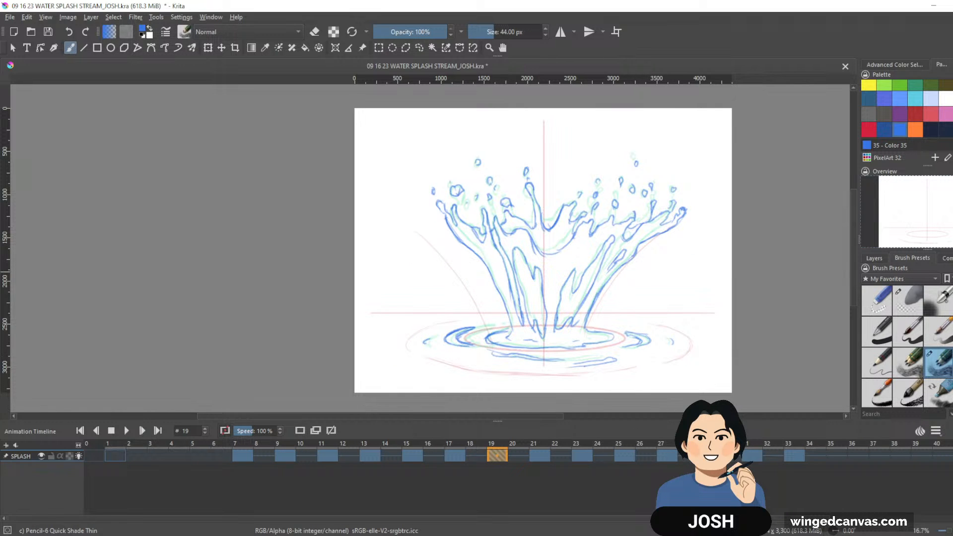
Step: Select the BALL layer and scrub through frames 6 to 14 to compare the ball's timing with the splash
click(876, 259)
click(916, 329)
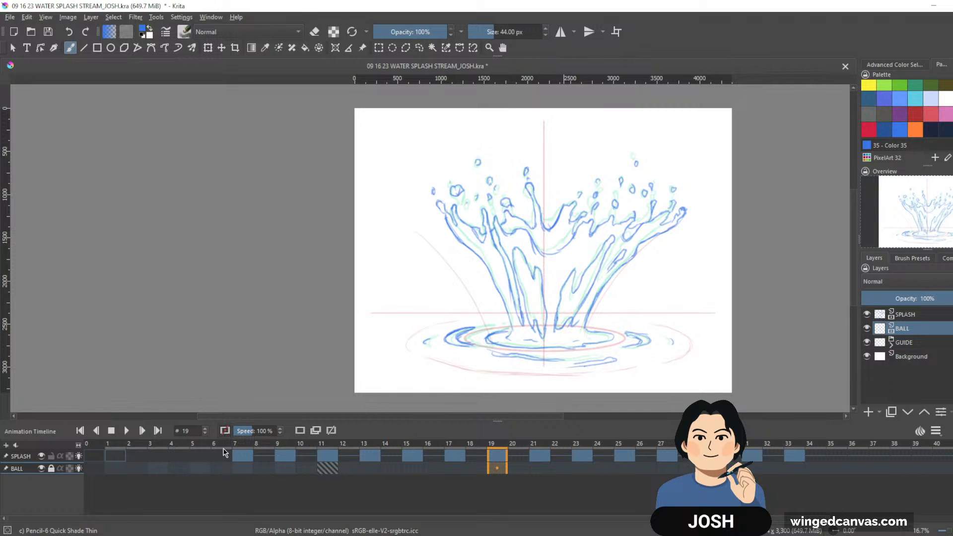
mouse_move(224, 452)
mouse_down()
mouse_move(301, 442)
mouse_move(415, 460)
mouse_move(392, 457)
mouse_up()
Step: Try retiming the SPLASH drawings from frame 13 onward so they sit on consecutive frames 12 to 22
click(369, 455)
shift+click(794, 457)
click(391, 457)
drag(476, 457, 417, 458)
drag(515, 458, 430, 459)
drag(559, 457, 458, 461)
drag(603, 457, 477, 459)
drag(646, 457, 497, 458)
drag(688, 458, 522, 458)
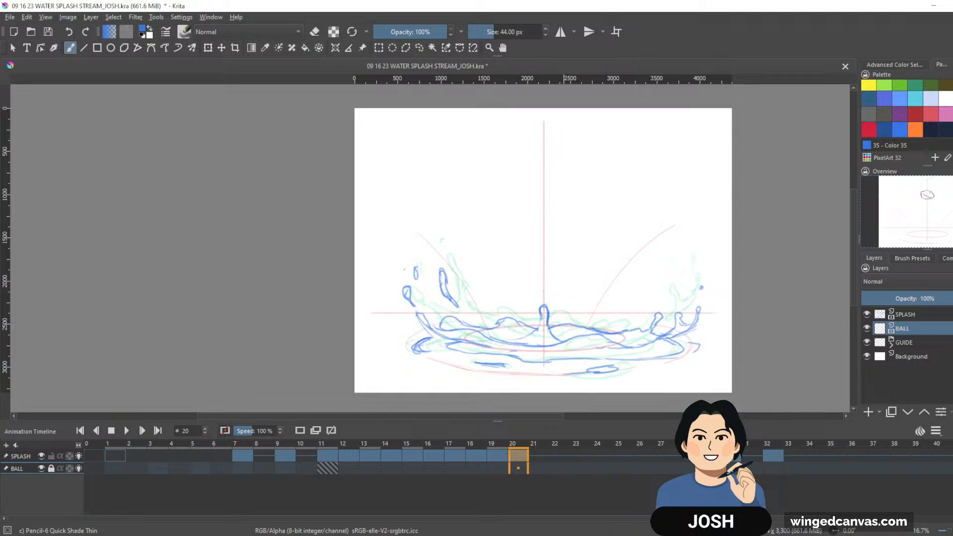
drag(724, 458, 539, 456)
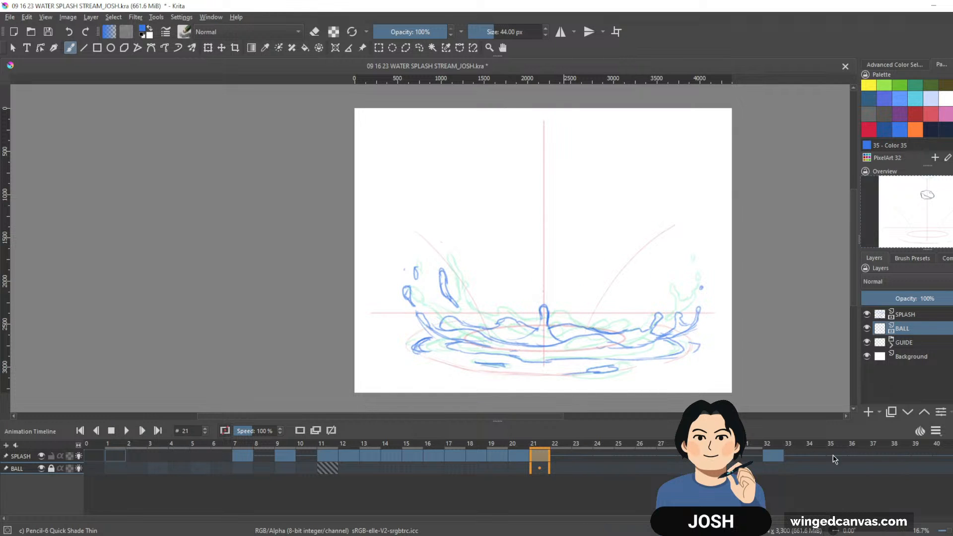
drag(751, 457, 561, 456)
Step: Play back frames 1 to 33 to review the splash timing on ones
click(115, 456)
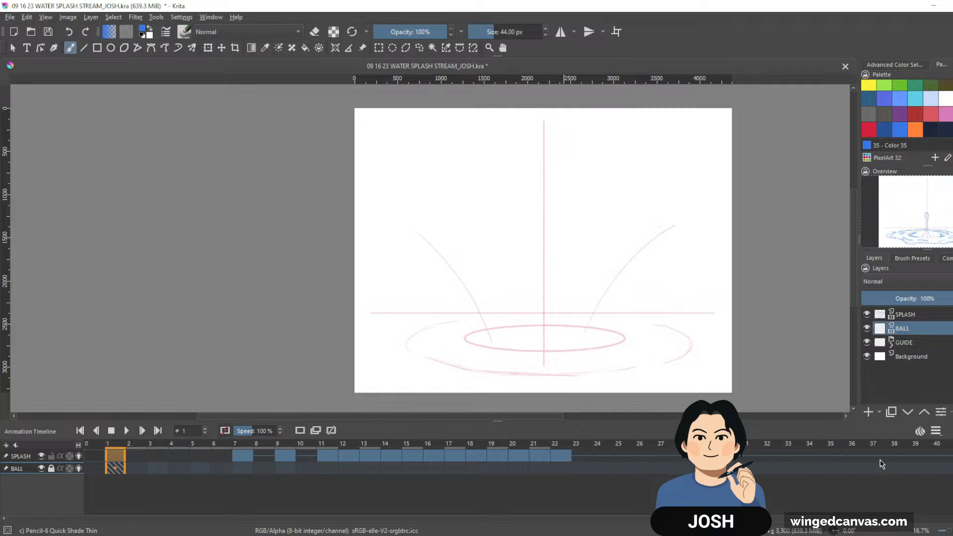
shift+click(797, 458)
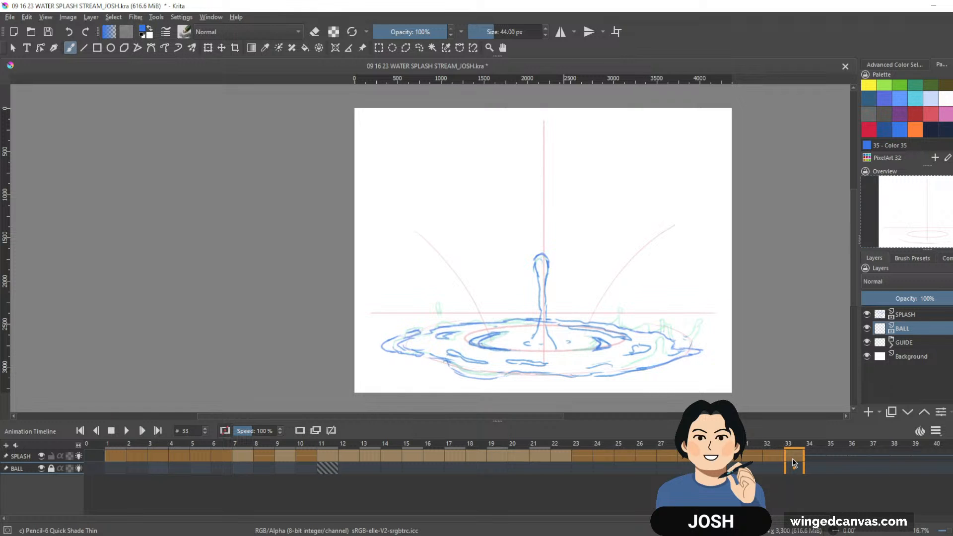
key(space)
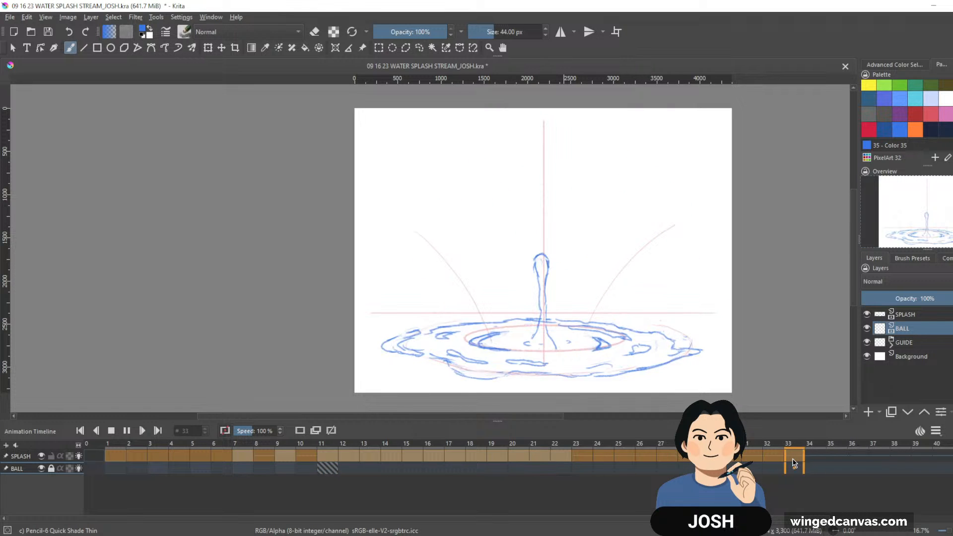
key(space)
Step: Undo the consecutive-frame retiming, returning the SPLASH drawings to every second frame from 13 to 33
click(539, 456)
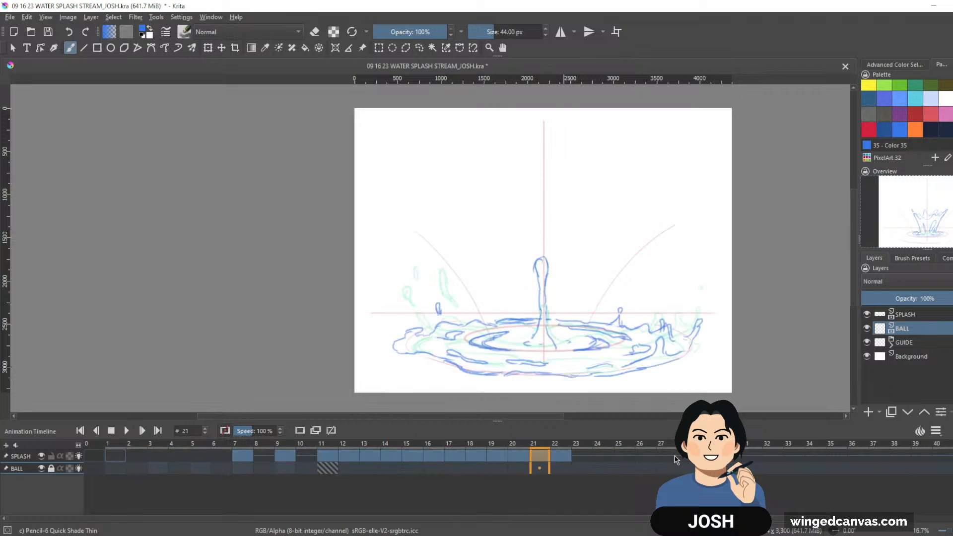
drag(561, 456, 730, 455)
drag(518, 455, 646, 455)
drag(476, 456, 561, 456)
drag(433, 456, 476, 455)
drag(391, 455, 369, 456)
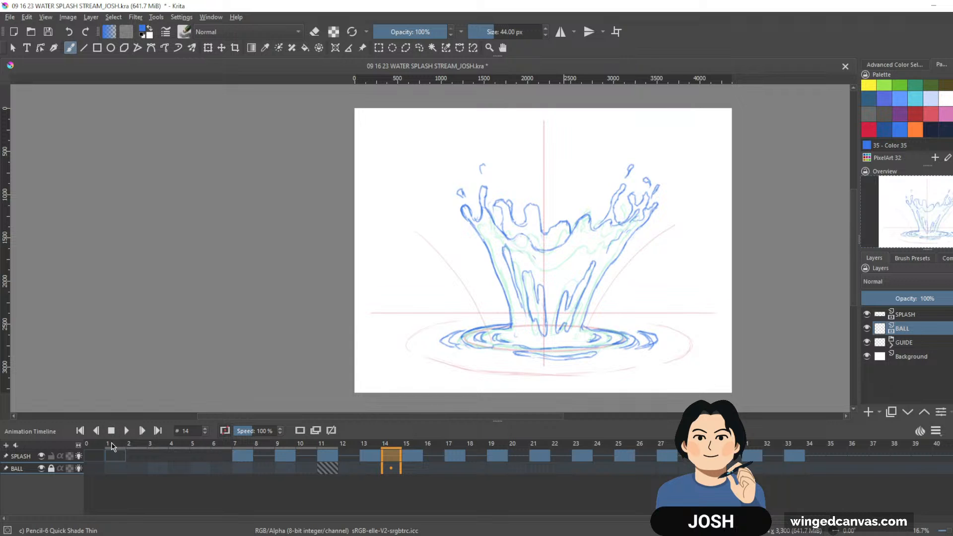
Step: Move the SPLASH drawing on frame 23 to frame 22, and those on frames 25 to 33 two frames earlier
mouse_move(111, 442)
mouse_down()
mouse_move(653, 438)
mouse_move(156, 439)
mouse_move(574, 449)
mouse_up()
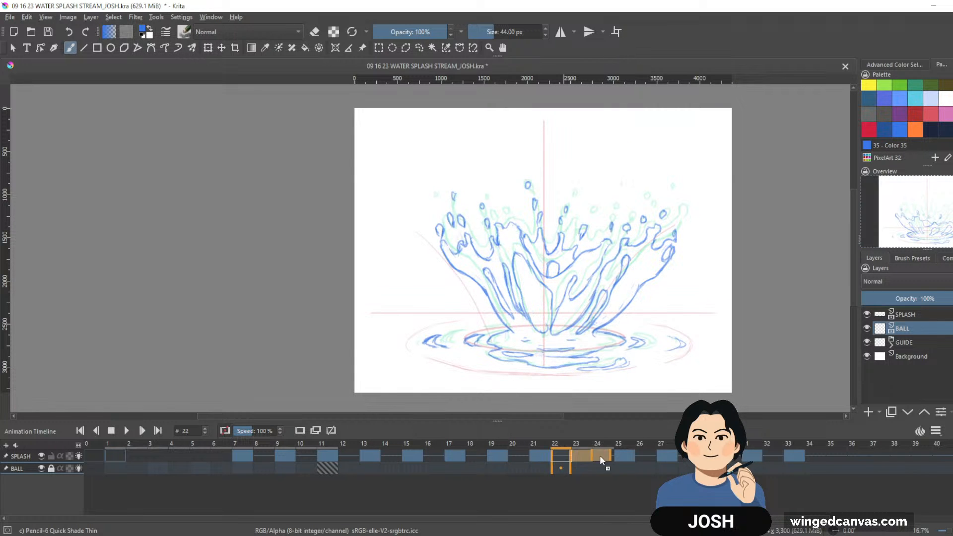
drag(623, 456, 579, 456)
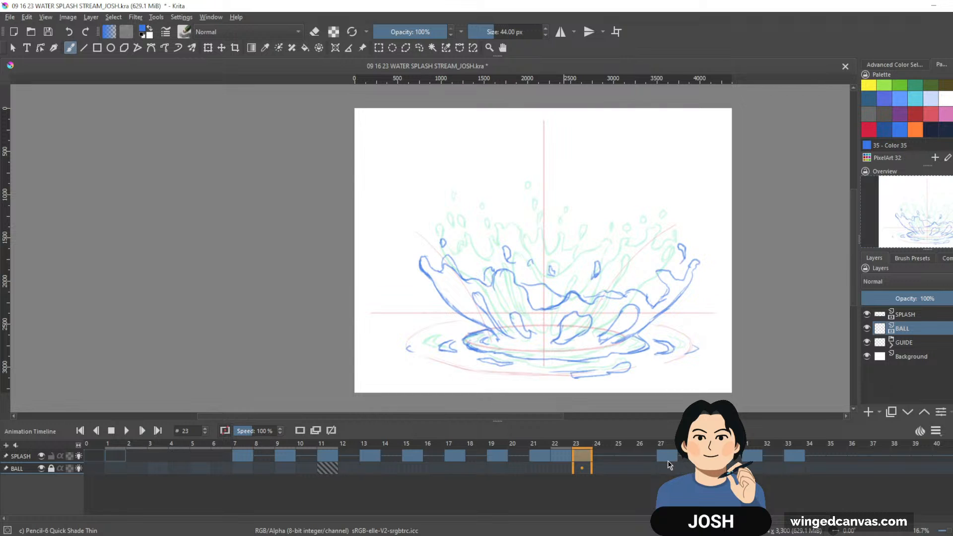
drag(661, 458, 620, 455)
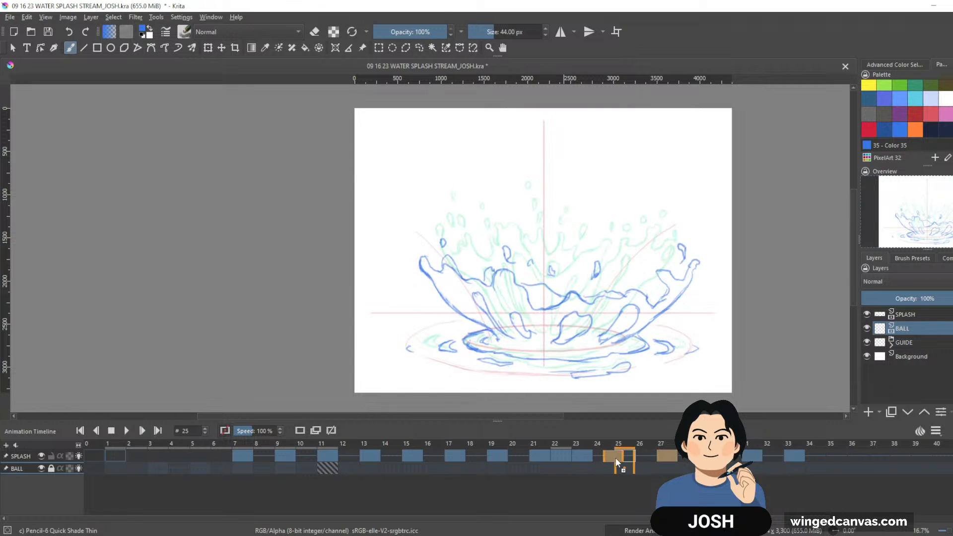
click(710, 456)
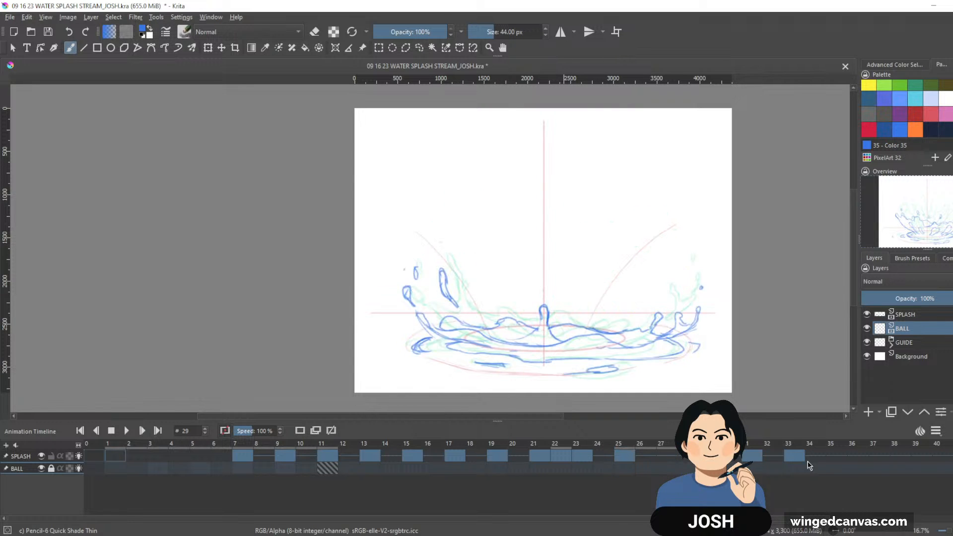
shift+click(799, 459)
drag(709, 456, 667, 455)
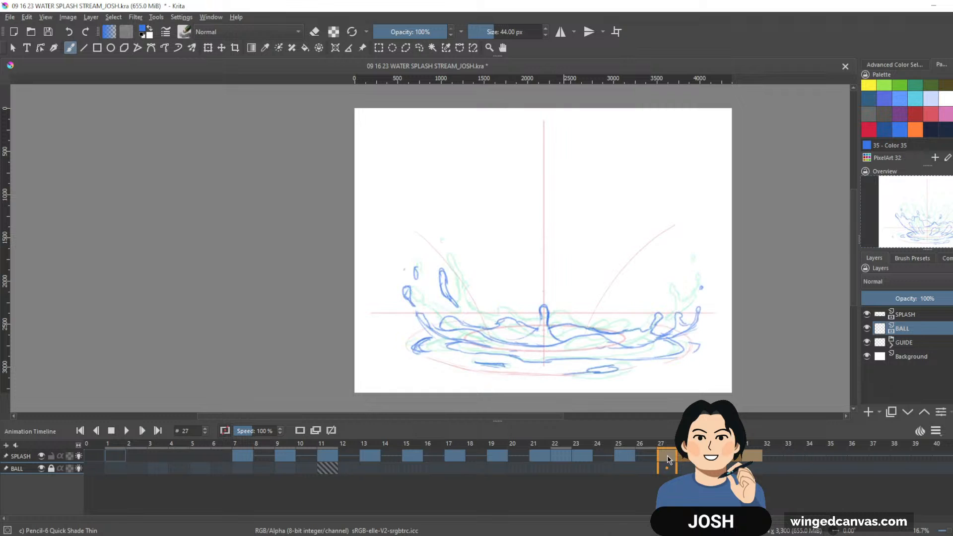
Step: Play back frames 1 to 36 to review the tightened splash collapse
click(813, 466)
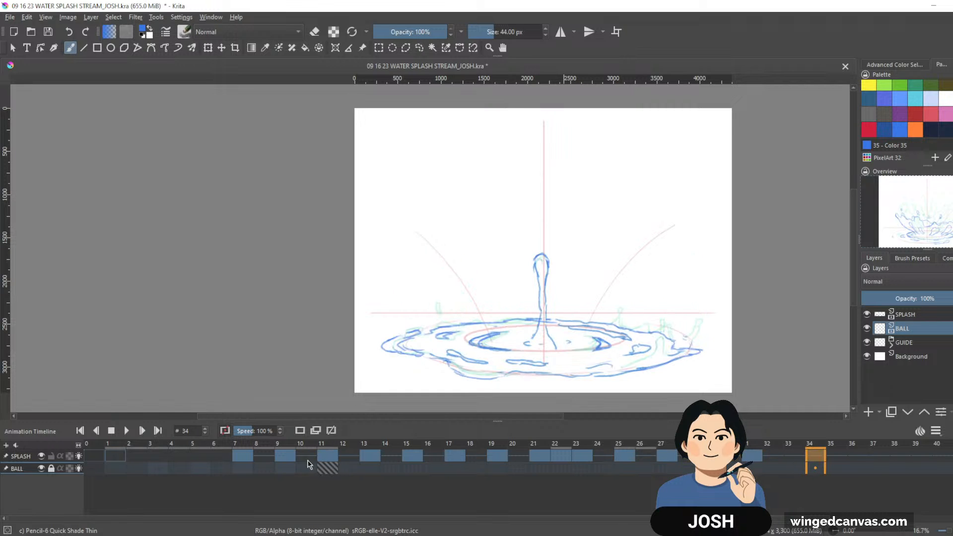
click(115, 456)
shift+click(866, 461)
key(space)
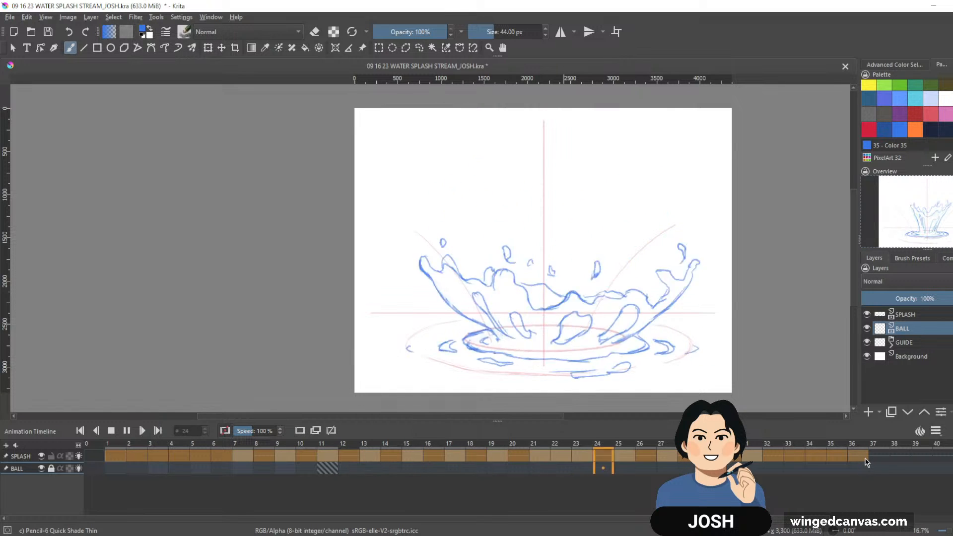
key(space)
Step: Check the collapse drawings from frame 20 to frame 32, comparing frames 31 and 29
click(680, 458)
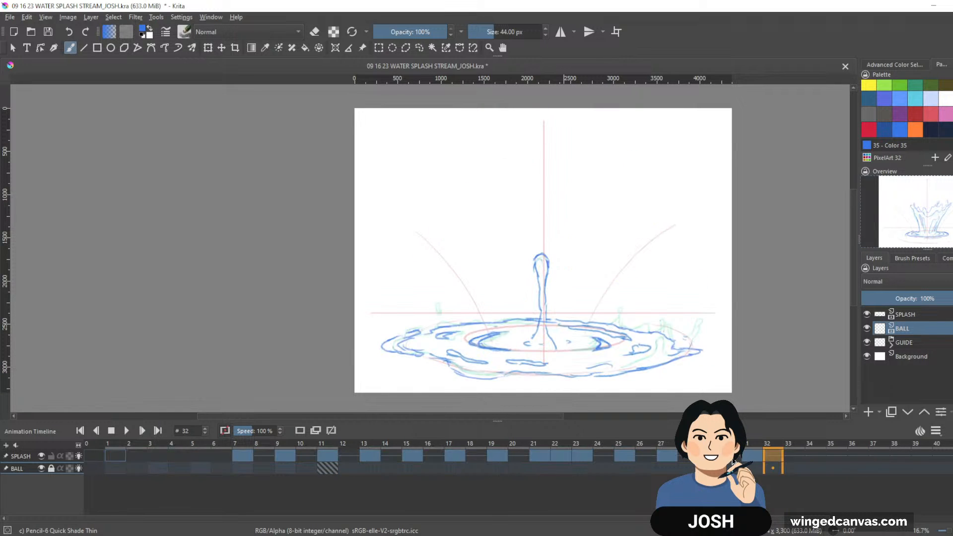
click(624, 455)
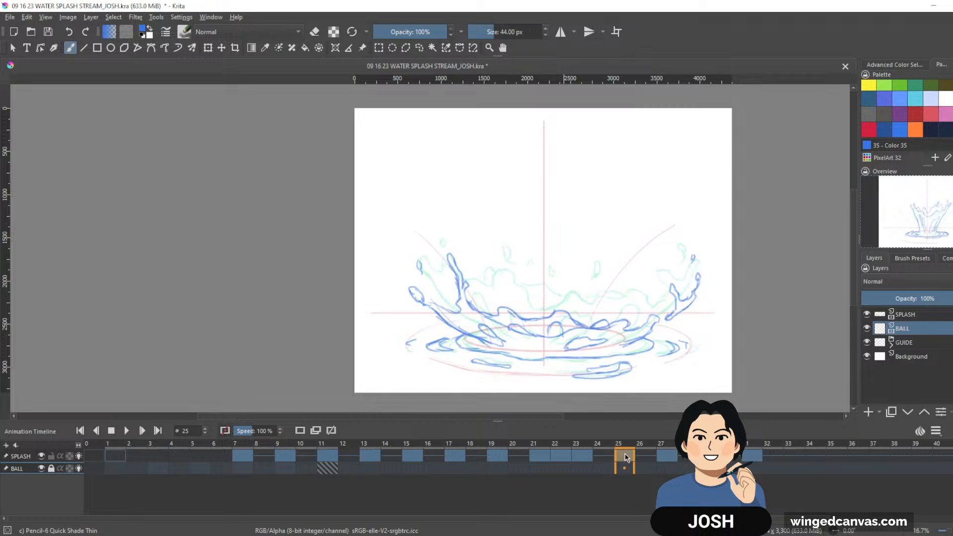
drag(520, 444, 542, 443)
mouse_move(586, 446)
mouse_down()
mouse_move(743, 449)
mouse_move(567, 442)
mouse_move(681, 446)
mouse_move(745, 461)
mouse_move(688, 449)
mouse_up()
click(752, 460)
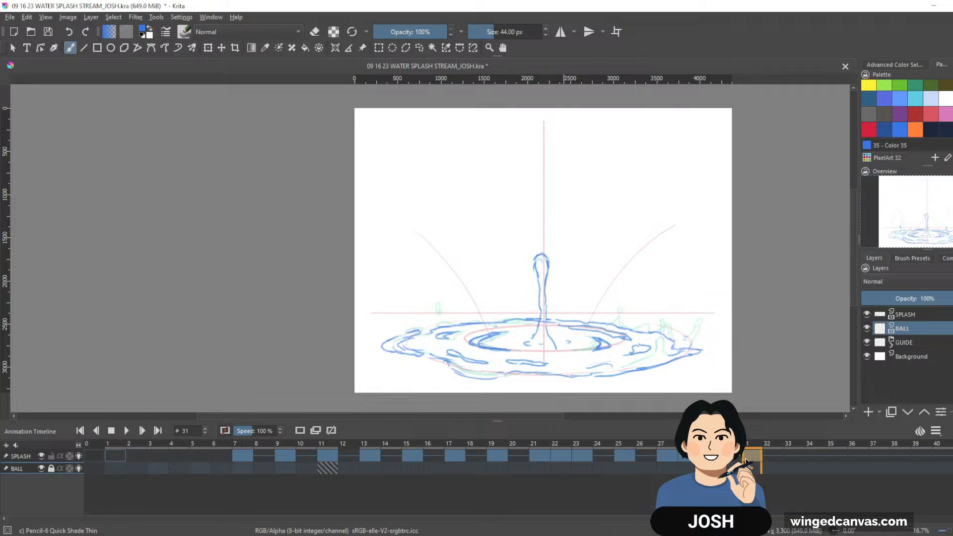
drag(746, 461, 710, 459)
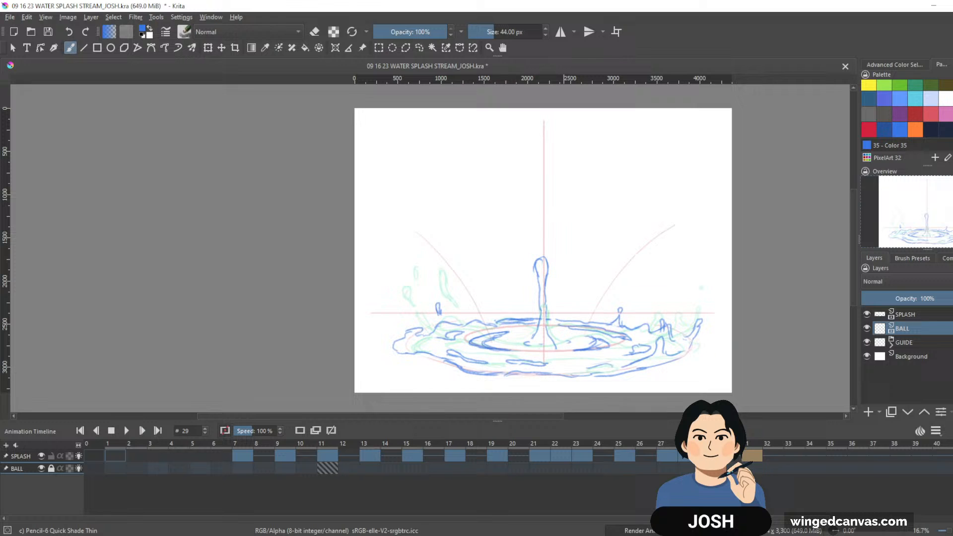
Step: Play the animation through to frame 40 to review the hold on the last ripple drawing
click(115, 453)
drag(797, 454, 894, 457)
click(895, 457)
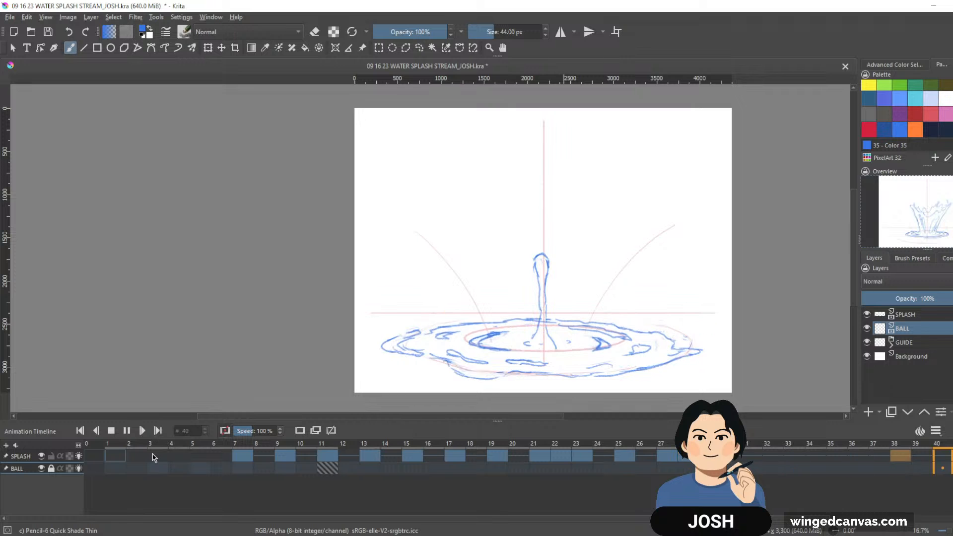
key(space)
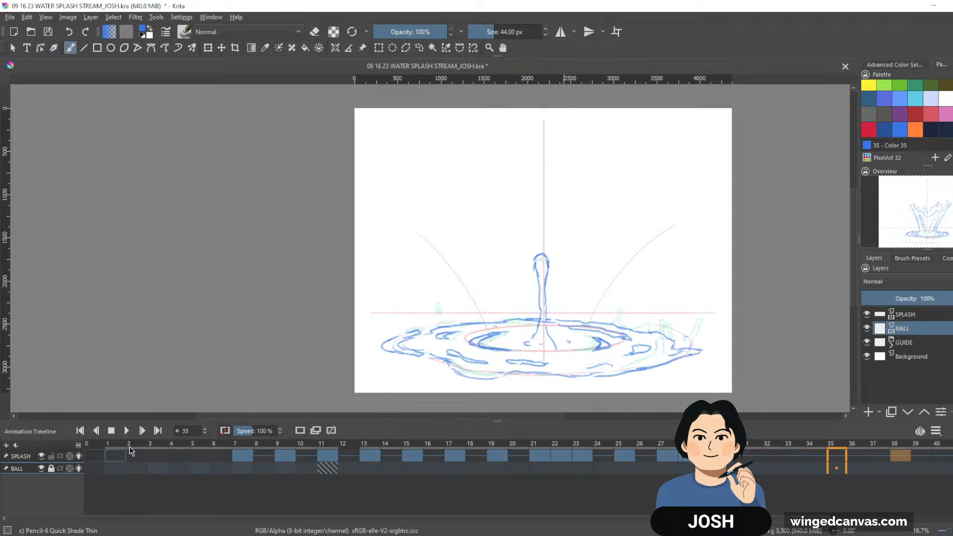
Step: Play back frames 1 to 38 to review the overall timing, and save the file
click(115, 454)
shift+click(900, 457)
key(space)
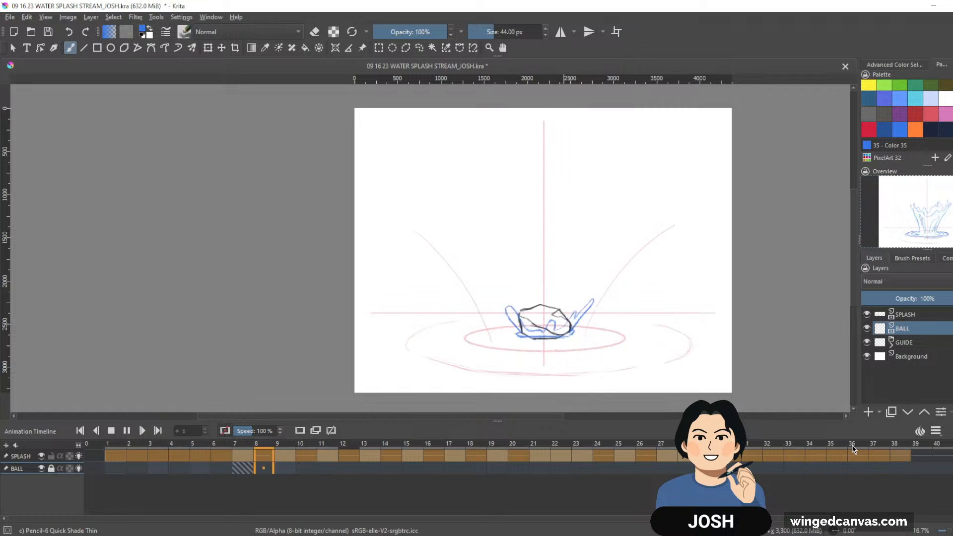
key(space)
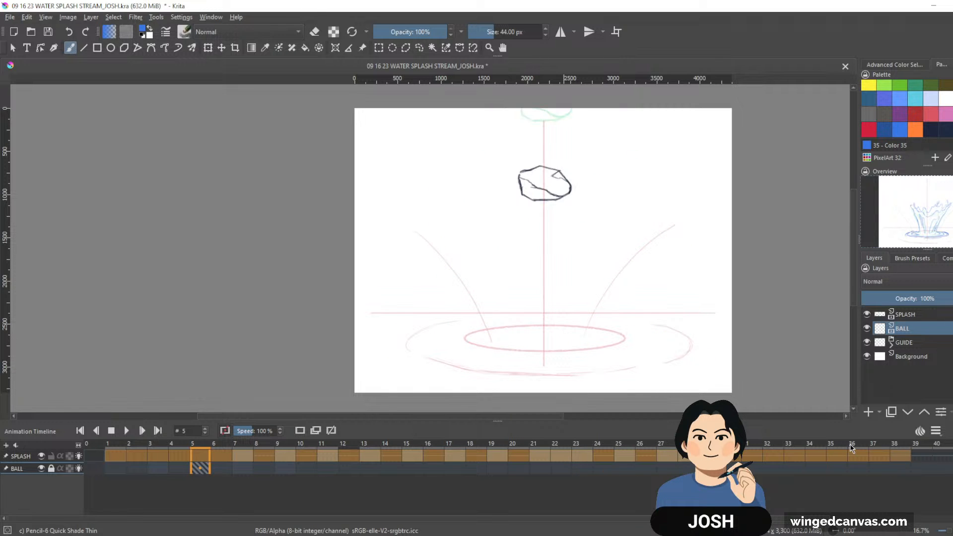
key(ctrl+s)
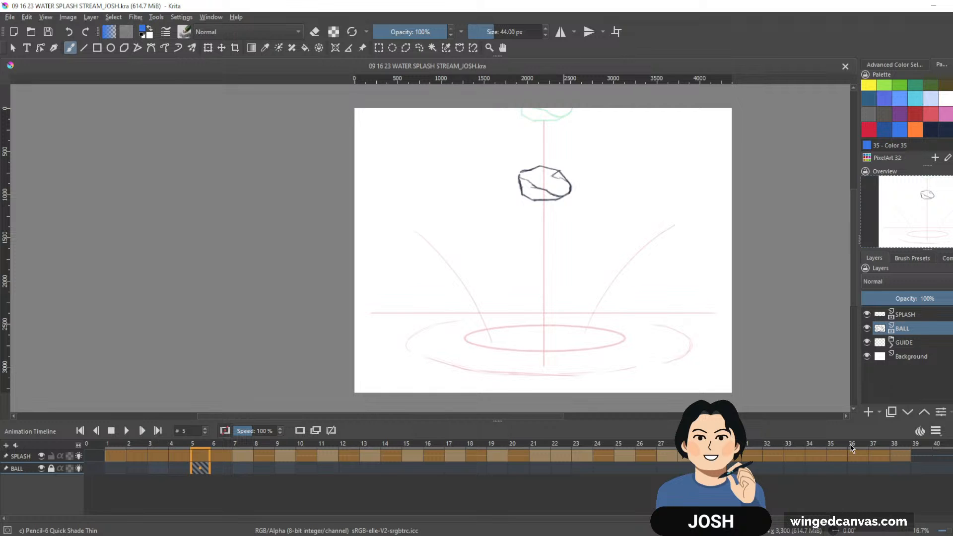
Step: Shift all SPLASH drawings from frame 15 onward one frame later, so that they start on frame 16
click(106, 458)
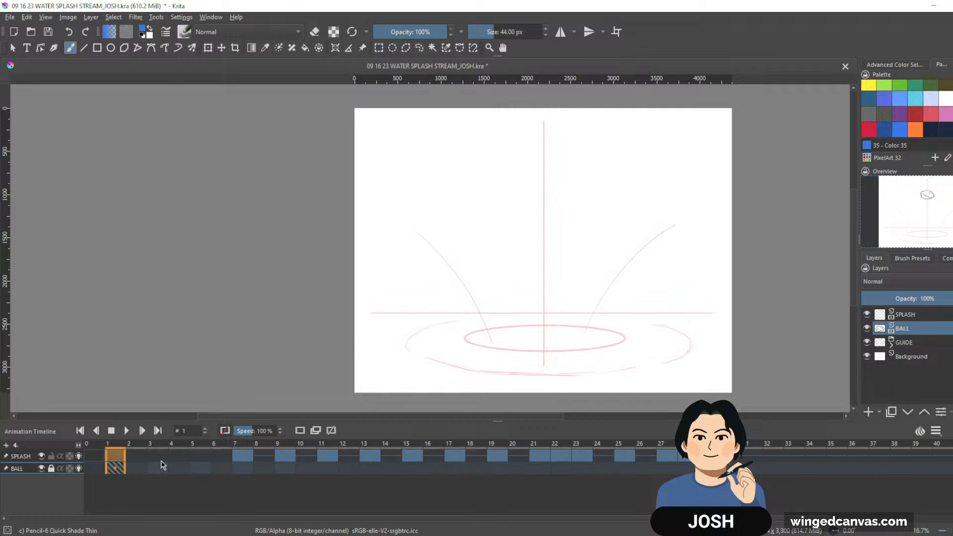
mouse_move(196, 448)
mouse_down()
mouse_move(522, 451)
mouse_move(110, 447)
mouse_move(444, 446)
mouse_move(214, 446)
mouse_move(434, 436)
mouse_move(393, 435)
mouse_move(406, 454)
mouse_move(439, 452)
mouse_up()
click(412, 455)
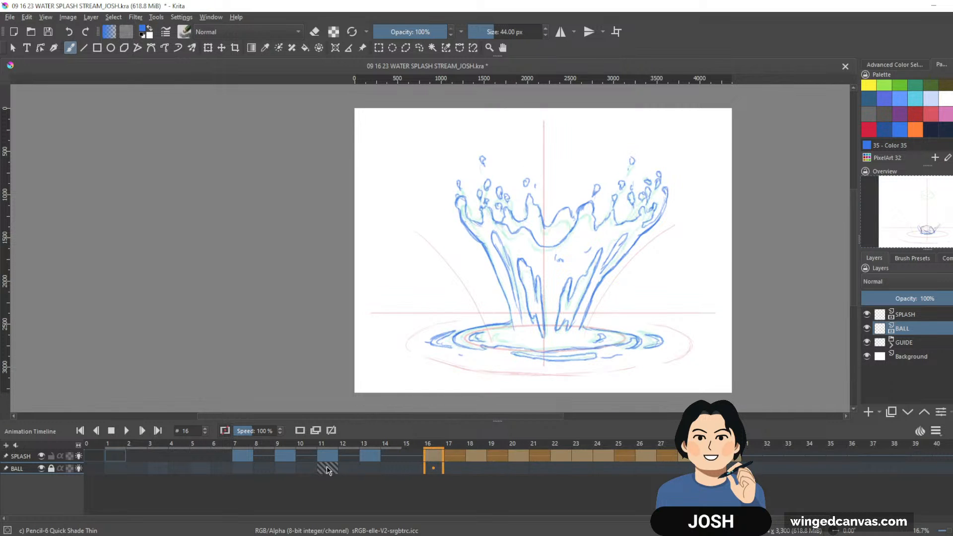
Step: Play back frames 1 to 37 to review the longer hold on the frame 13 drawing
click(121, 456)
shift+click(887, 461)
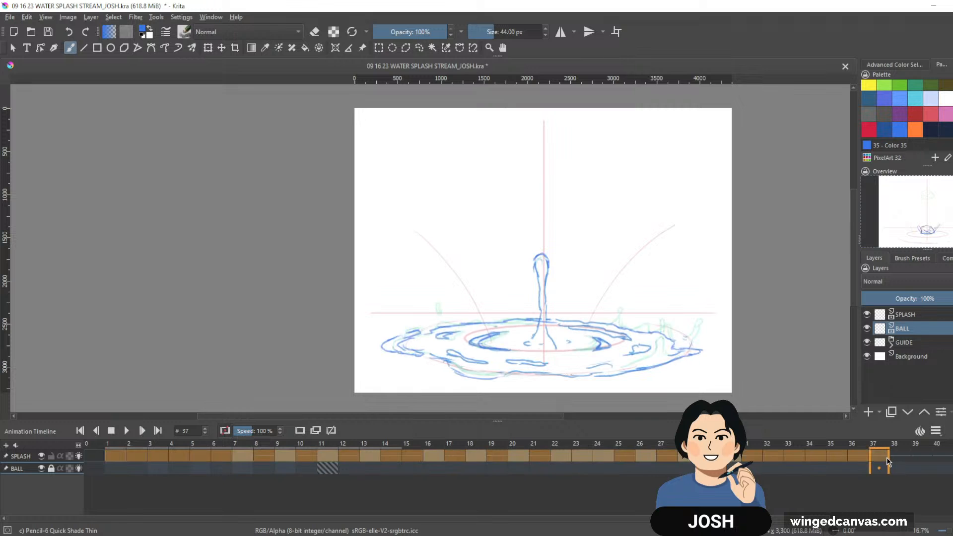
key(space)
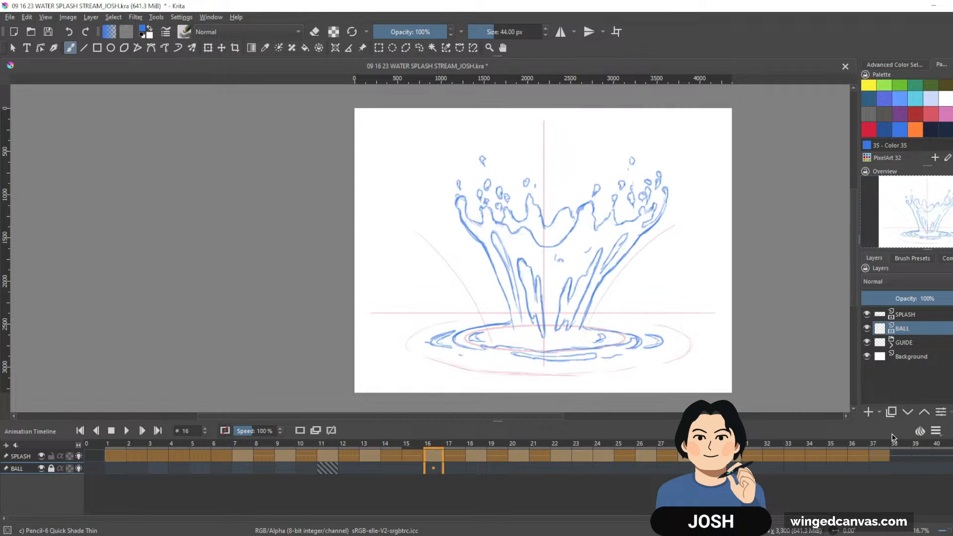
key(space)
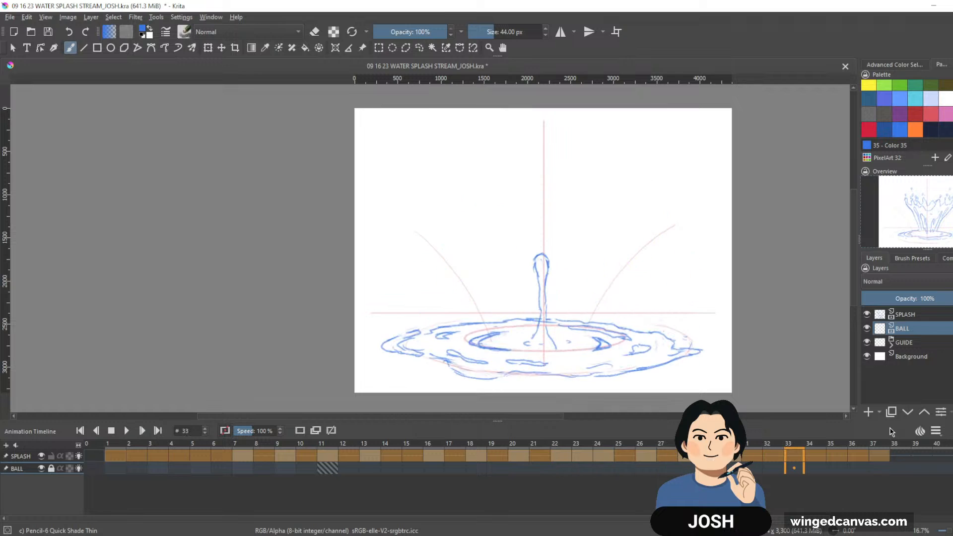
Step: Check the last ripple drawing around frame 32, and select frames 1 to 36 for playback
click(807, 460)
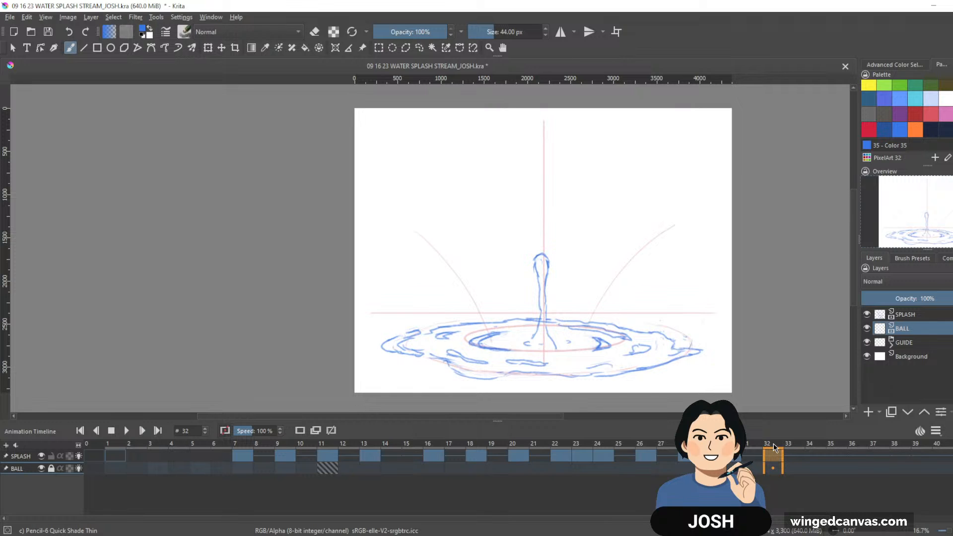
click(856, 473)
shift+click(118, 456)
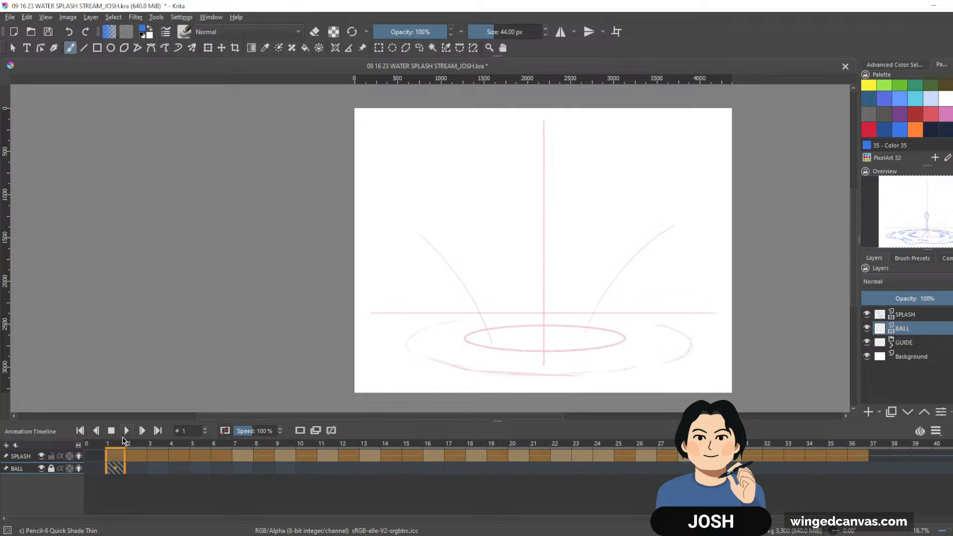